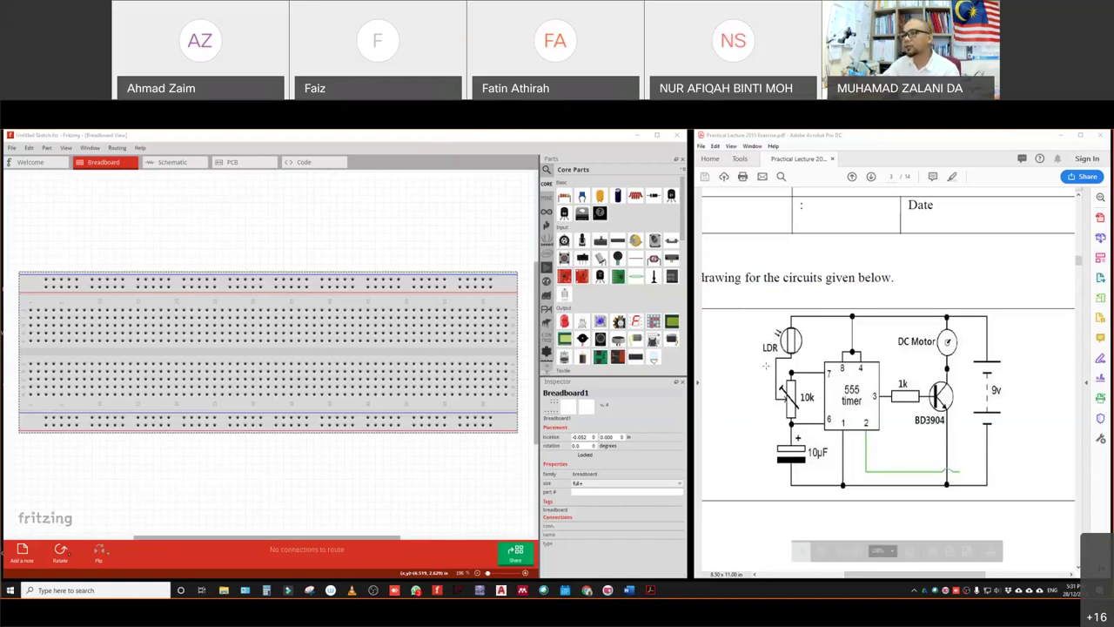
- Examine the 555 timer circuit diagram with LDR and DC motor in the exercise PDF beside the empty breadboard
scroll(864, 451, "down", 5)
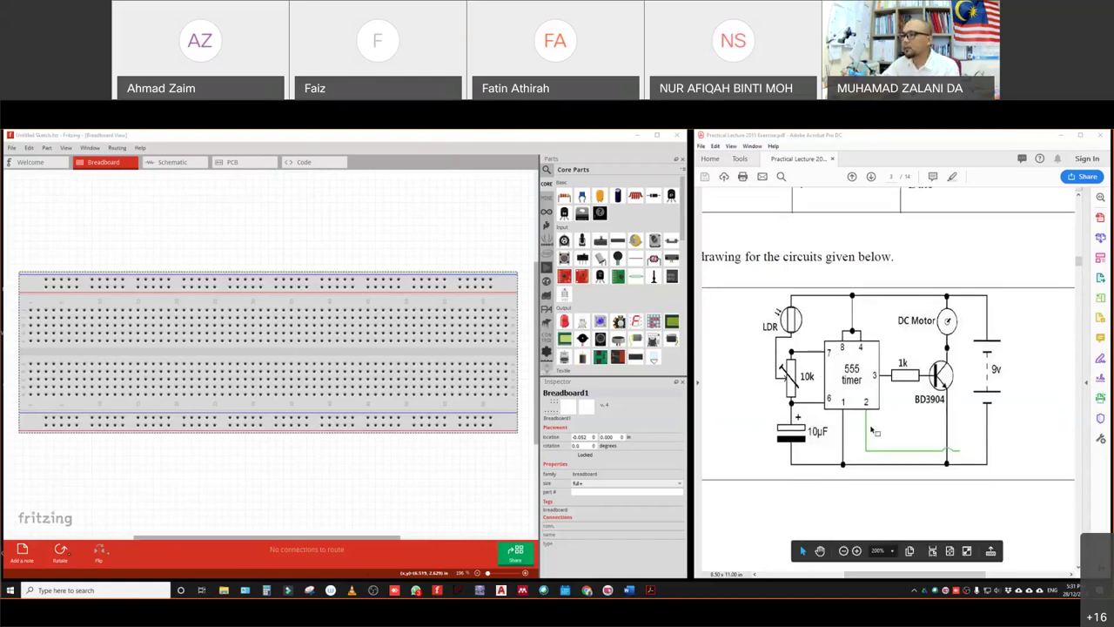
scroll(837, 417, "up", 5)
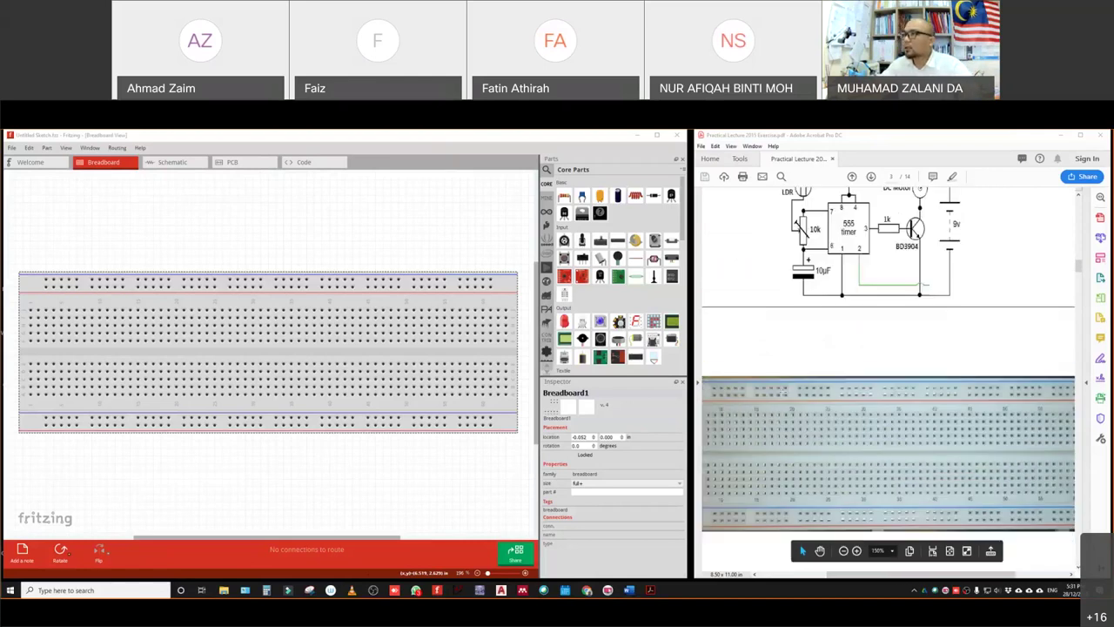
scroll(831, 393, "up", 2, "ctrl")
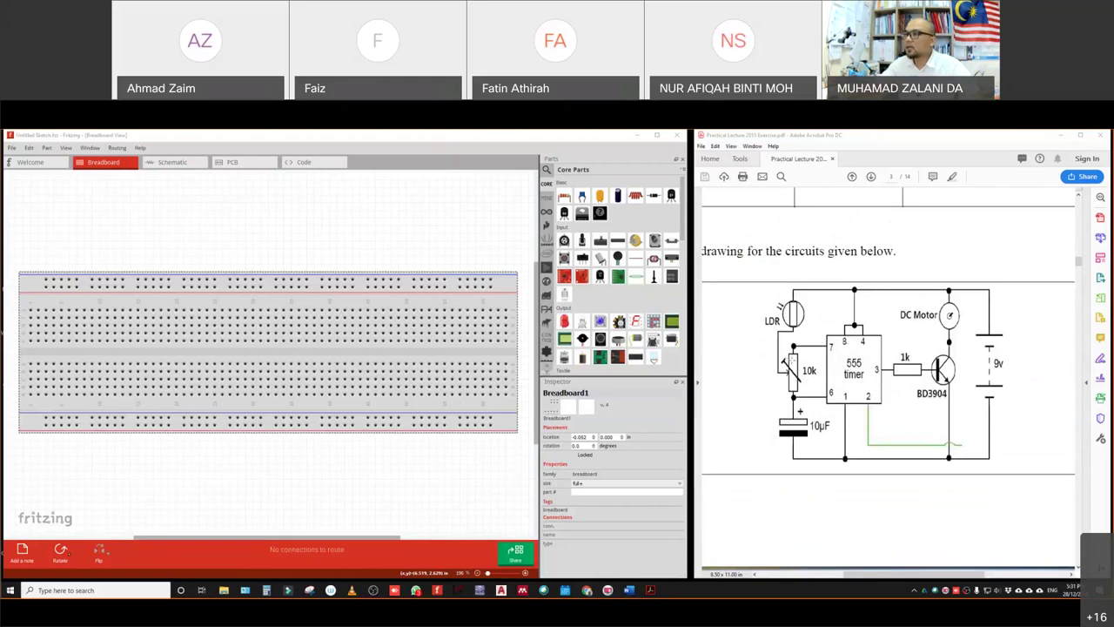
scroll(783, 361, "up", 2, "ctrl")
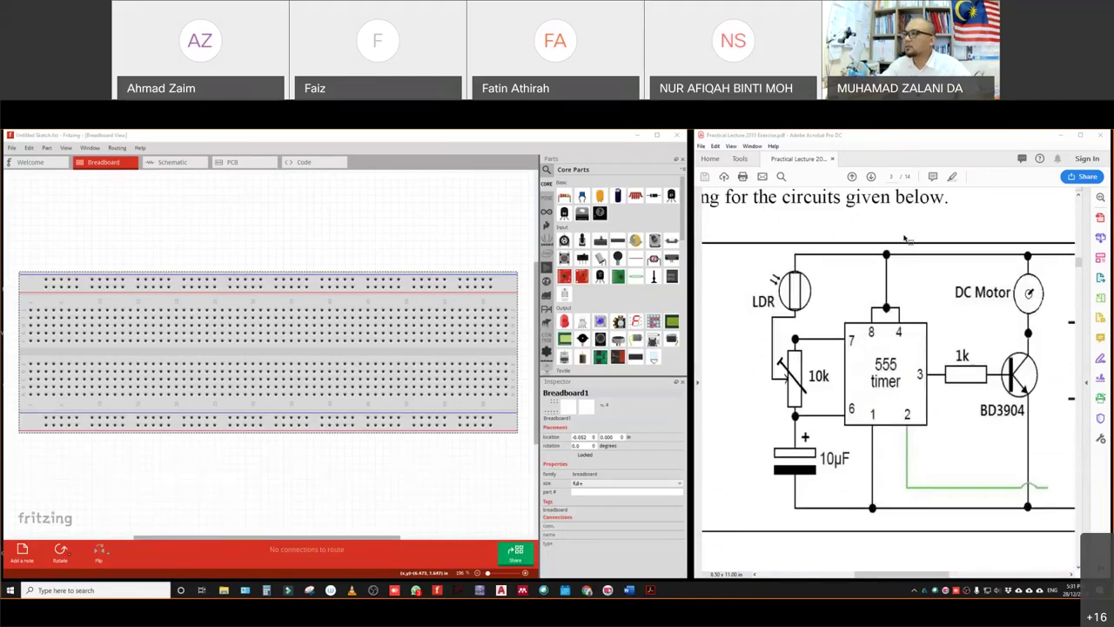
left_click_drag(910, 577, 928, 577)
scroll(928, 577, "down", 1, "ctrl")
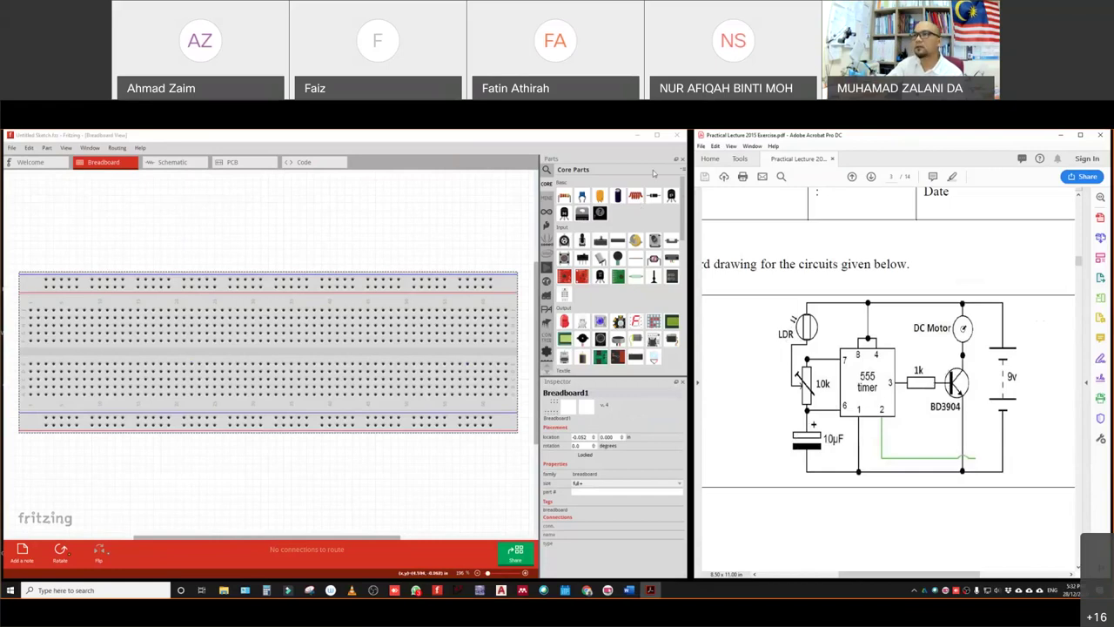
left_click(669, 177)
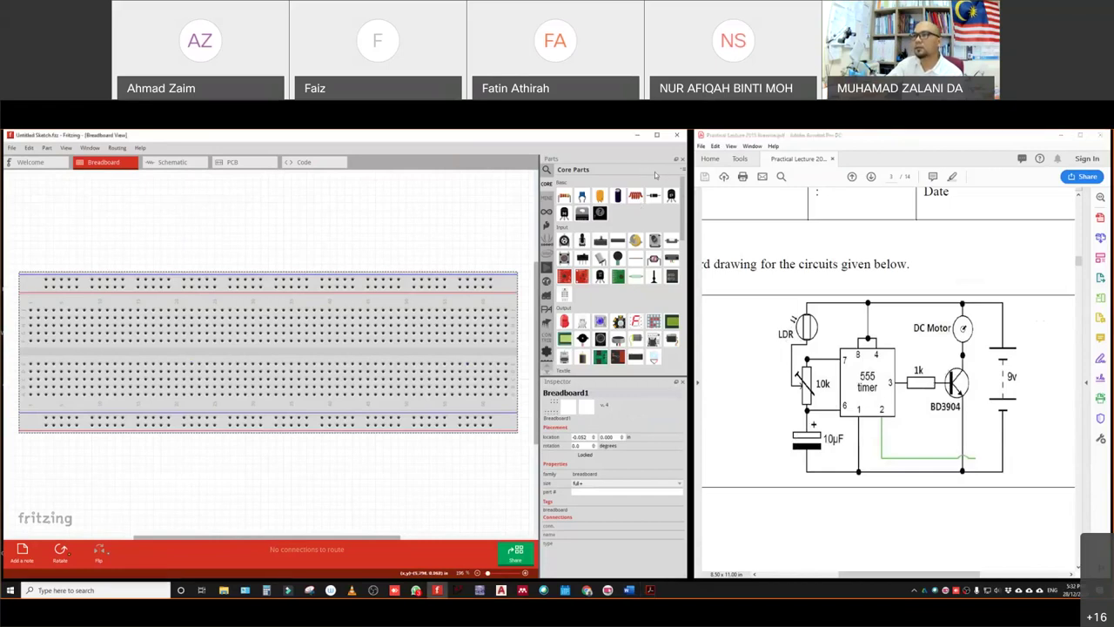
mouse_move(564, 293)
mouse_move(638, 163)
left_mouse_down()
mouse_move(642, 177)
mouse_move(624, 154)
left_mouse_up()
left_click(458, 243)
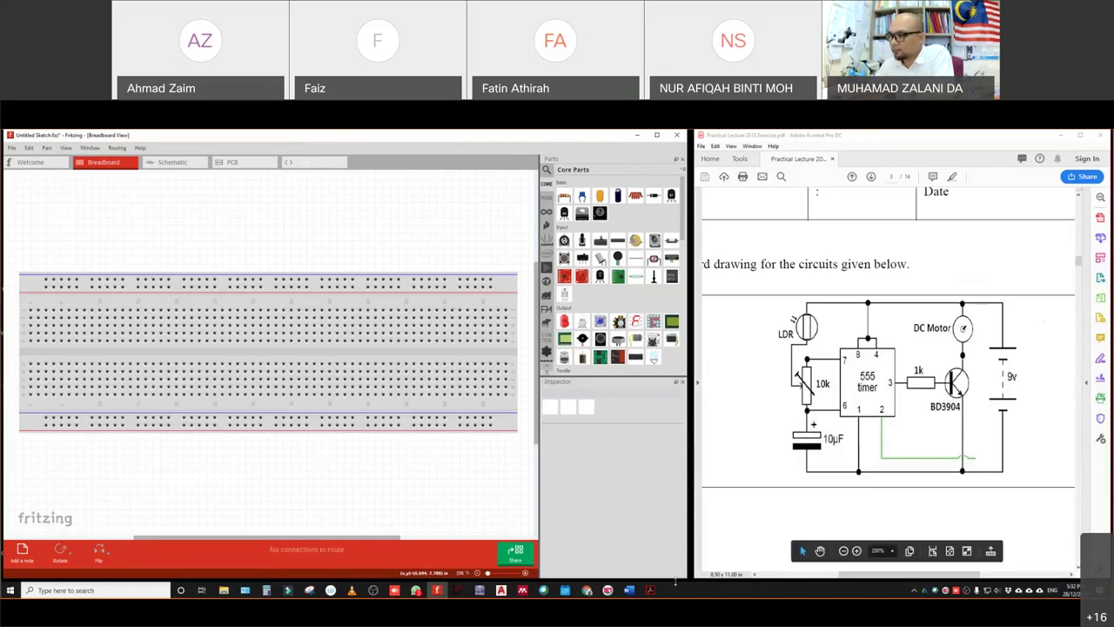
mouse_move(543, 592)
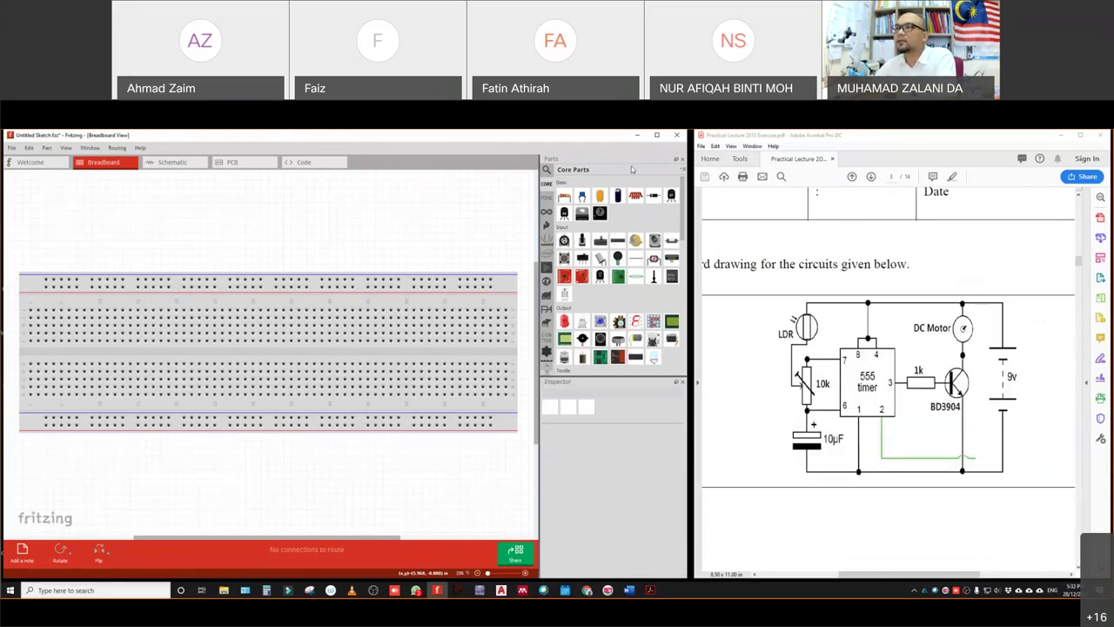
- Search the parts library for 555
left_click(547, 171)
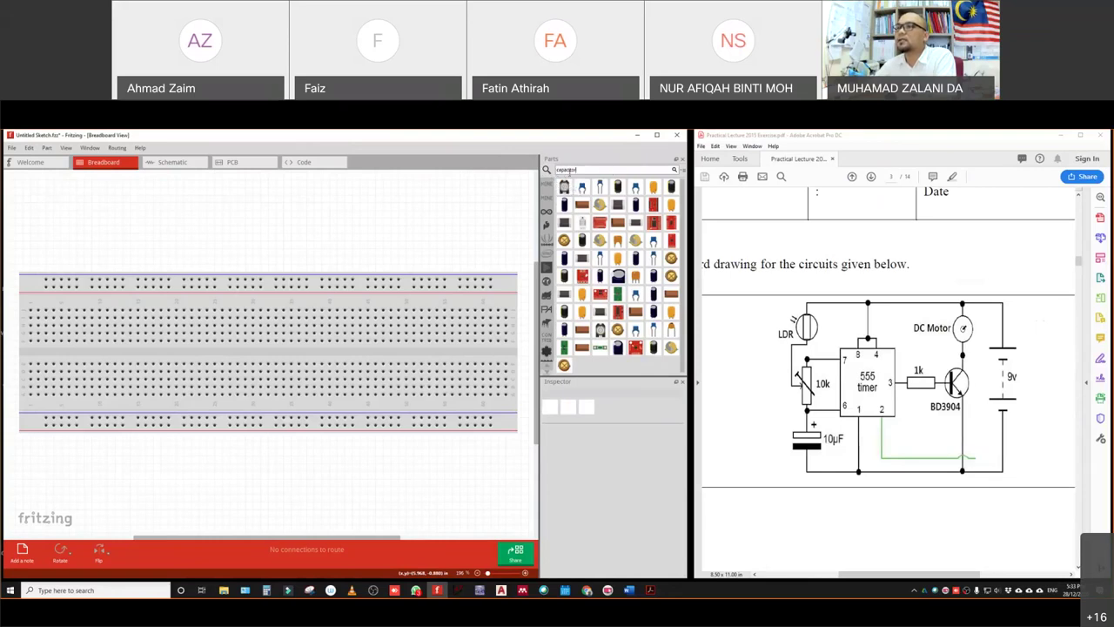
left_click_drag(578, 171, 506, 171)
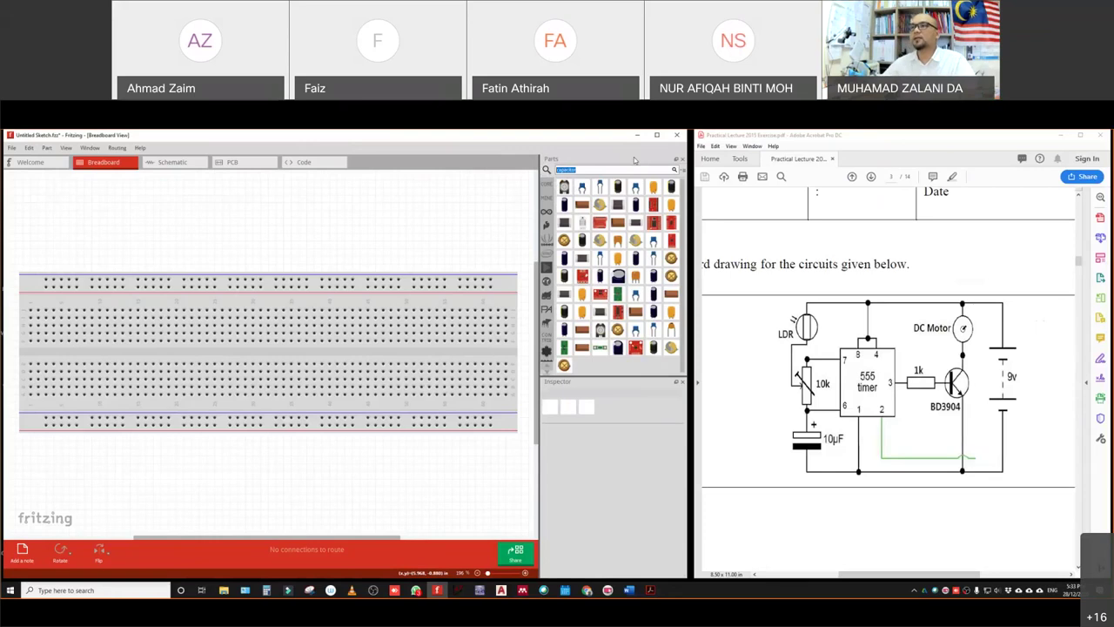
left_click(728, 142)
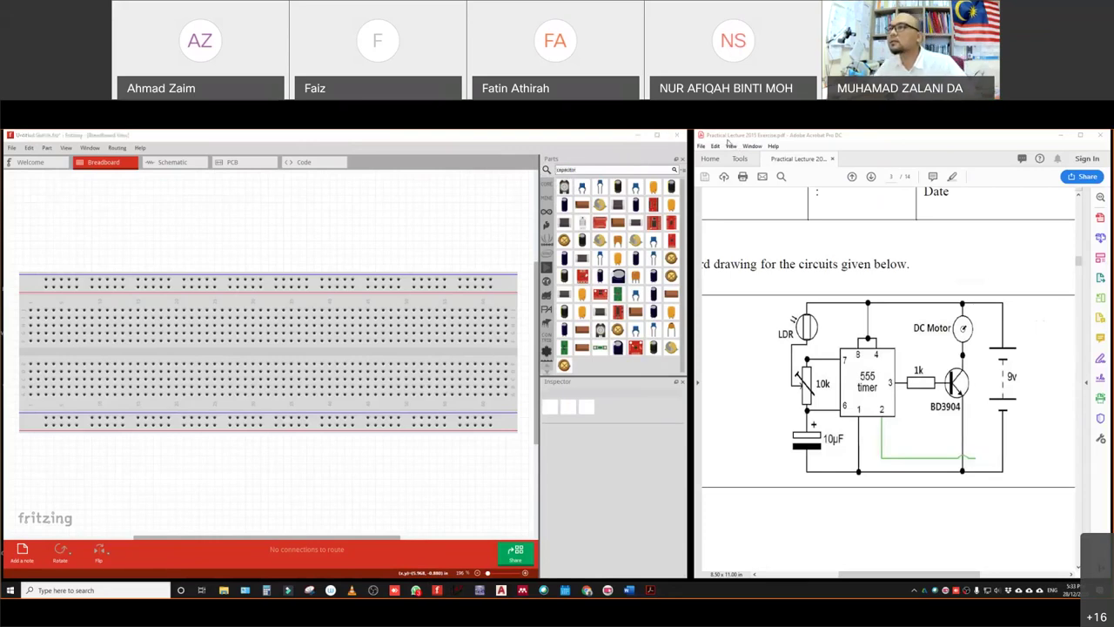
left_click(627, 170)
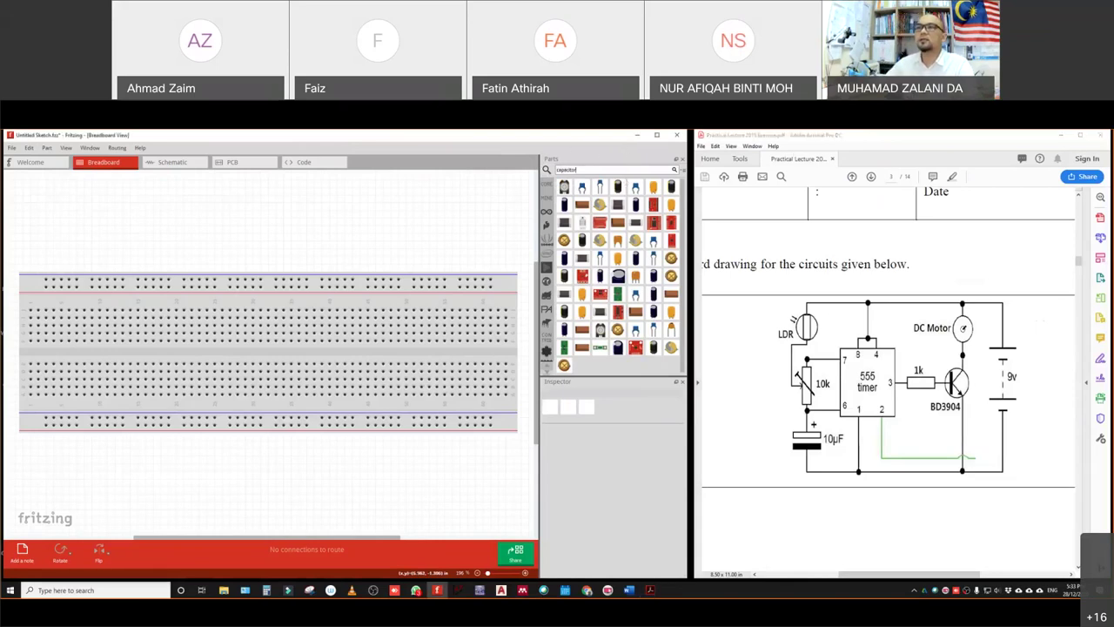
double_click(634, 171)
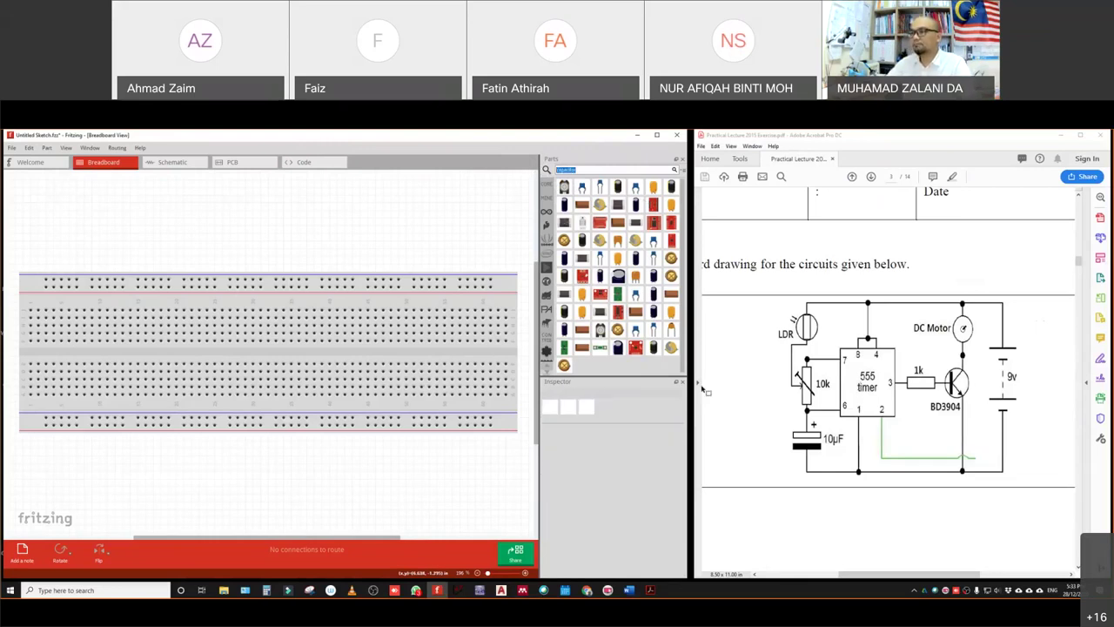
key("BackSpace")
type("555")
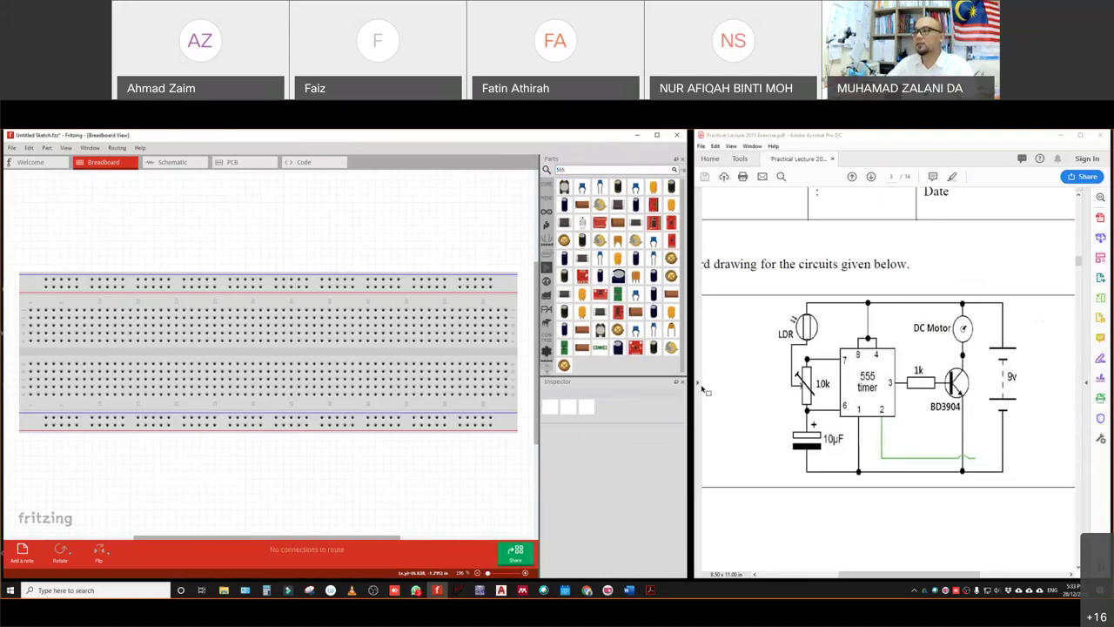
key("Return")
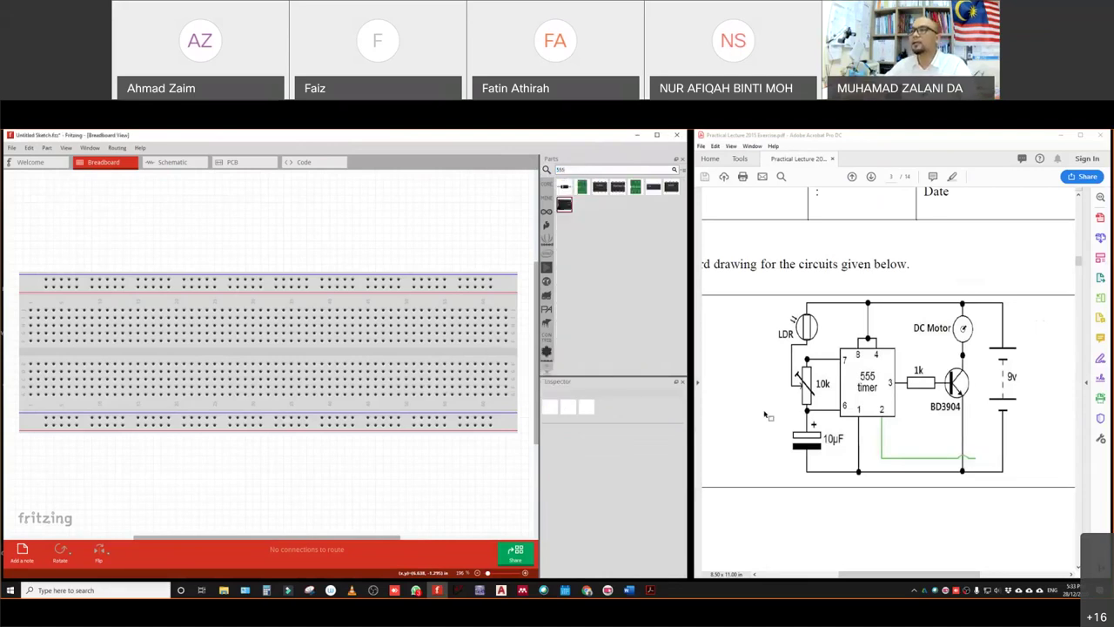
- Place the through-hole 555 timer chip across the breadboard's centre gap, in the left third of the board
mouse_move(601, 188)
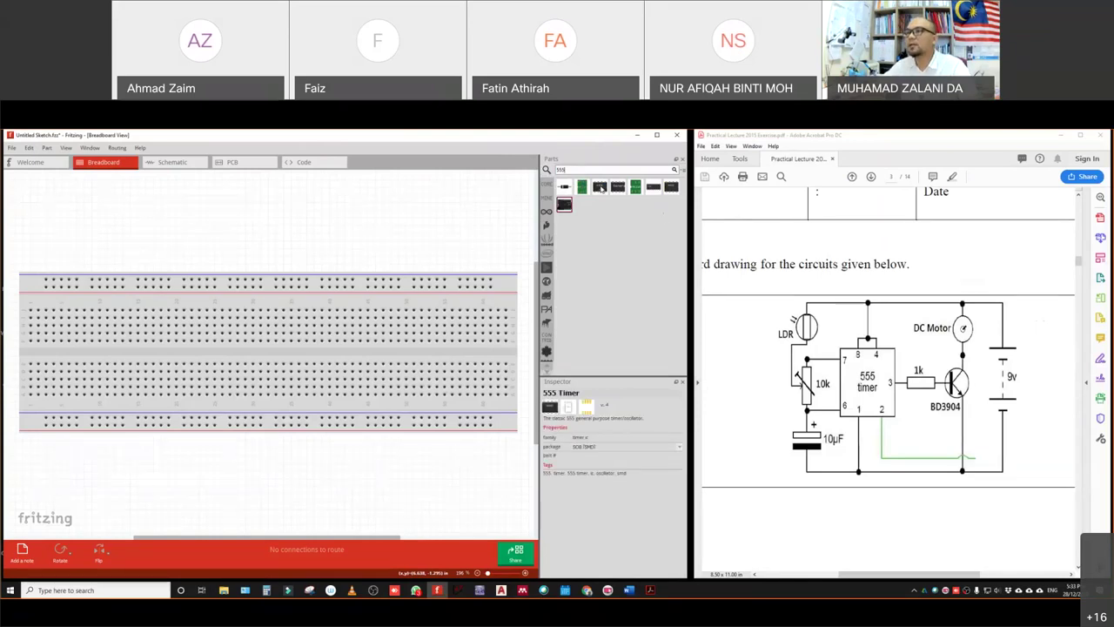
left_click_drag(600, 188, 670, 192)
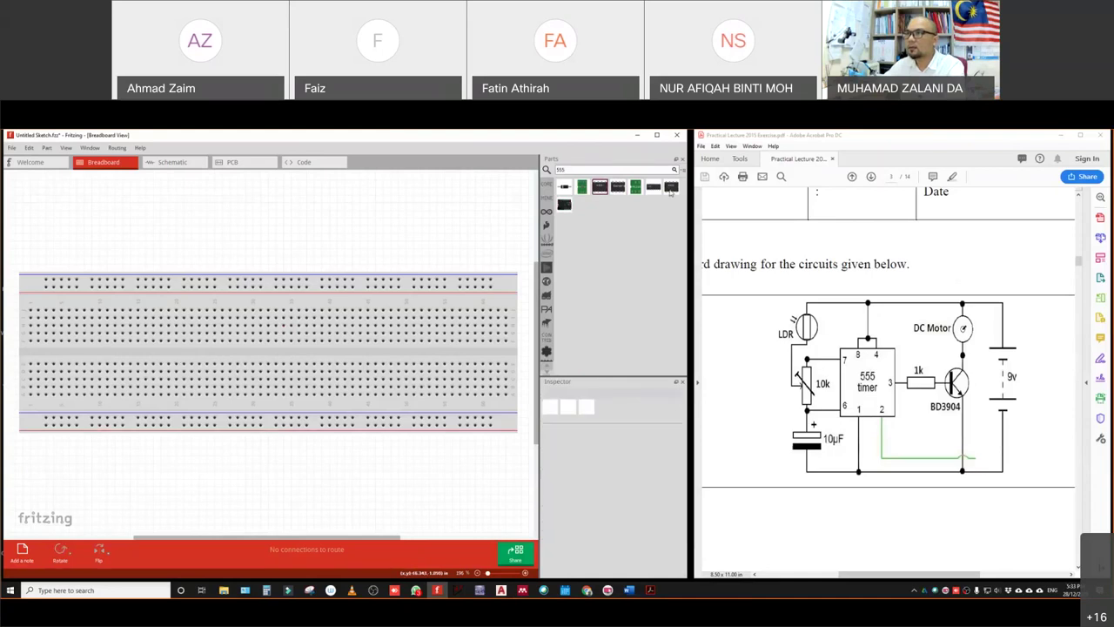
left_click(670, 188)
left_click_drag(143, 375, 157, 359)
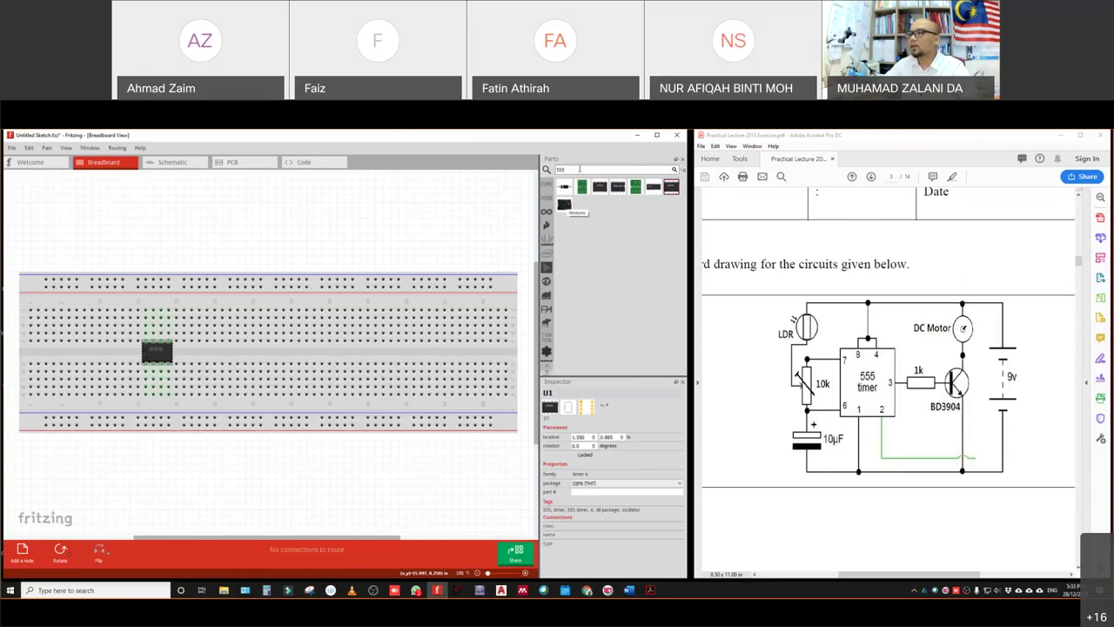
- Search the parts library for npn and place the standard NPN transistor on the breadboard's upper half, right of the 555 timer
left_click(546, 171)
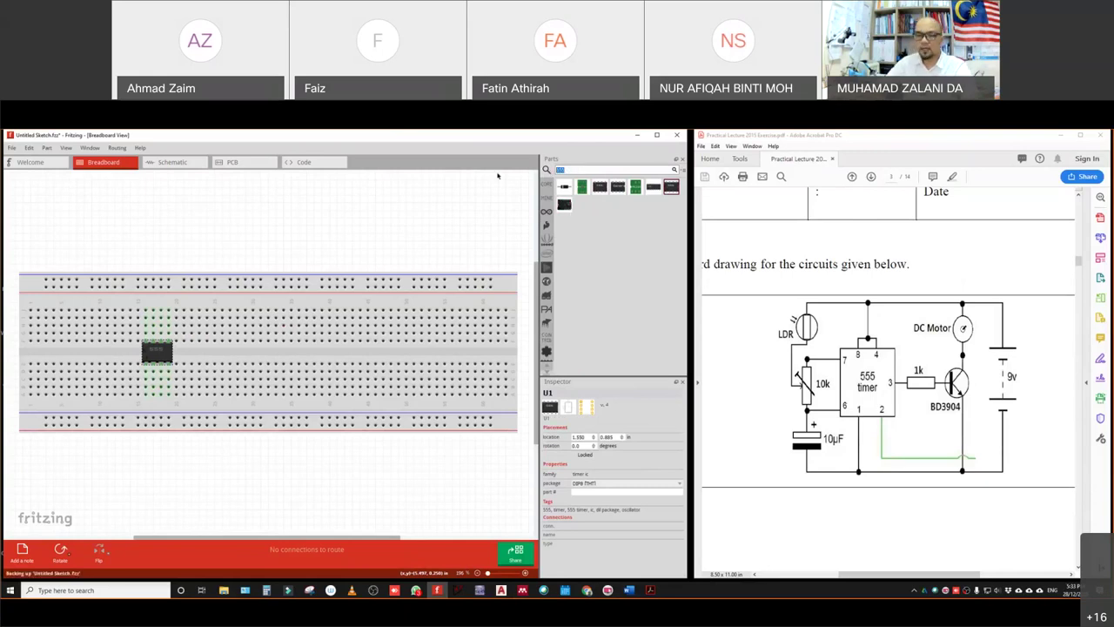
type("res")
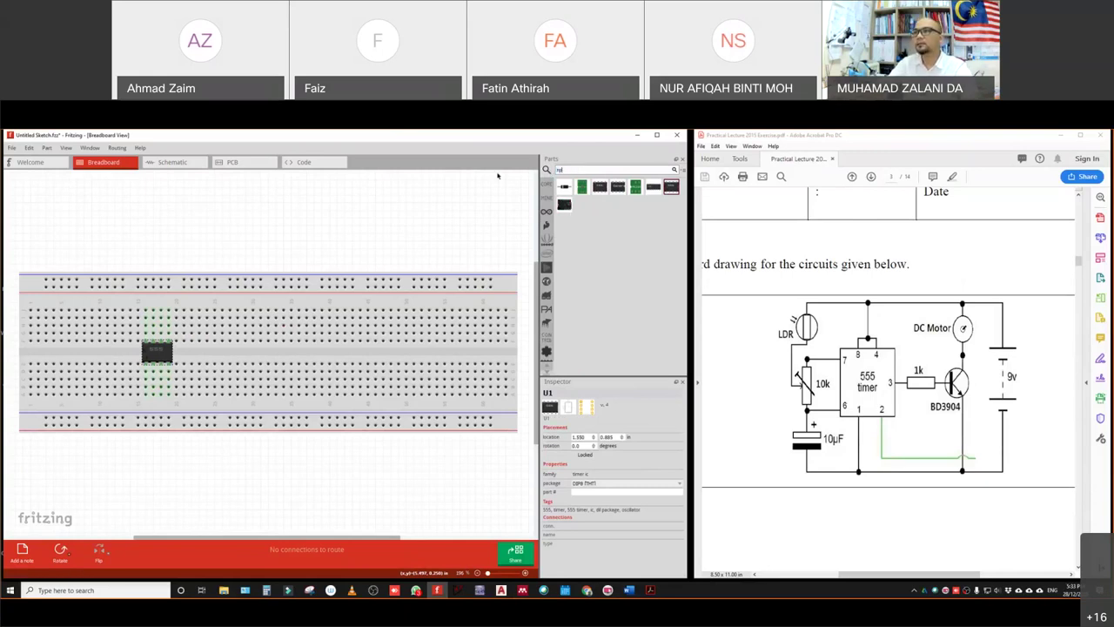
key("Return")
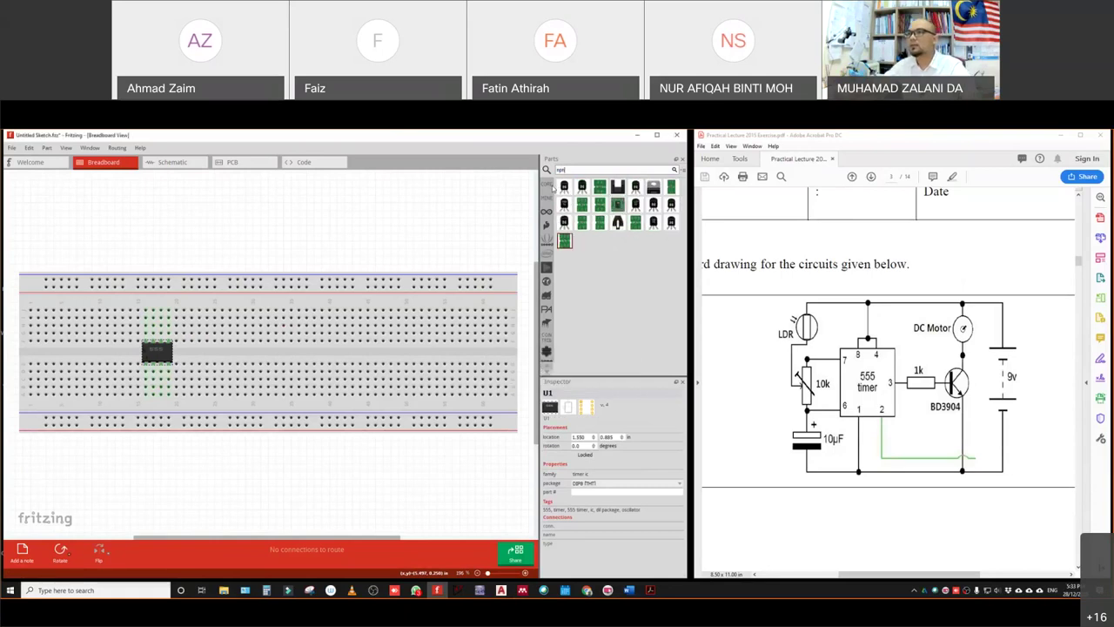
left_click(564, 188)
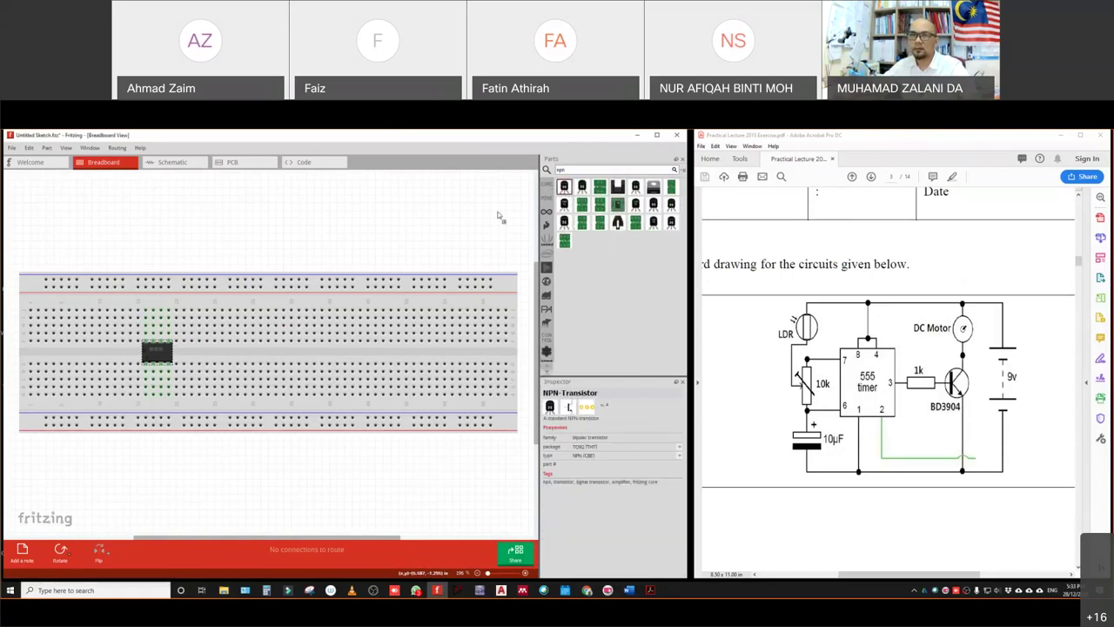
left_click_drag(224, 320, 221, 315)
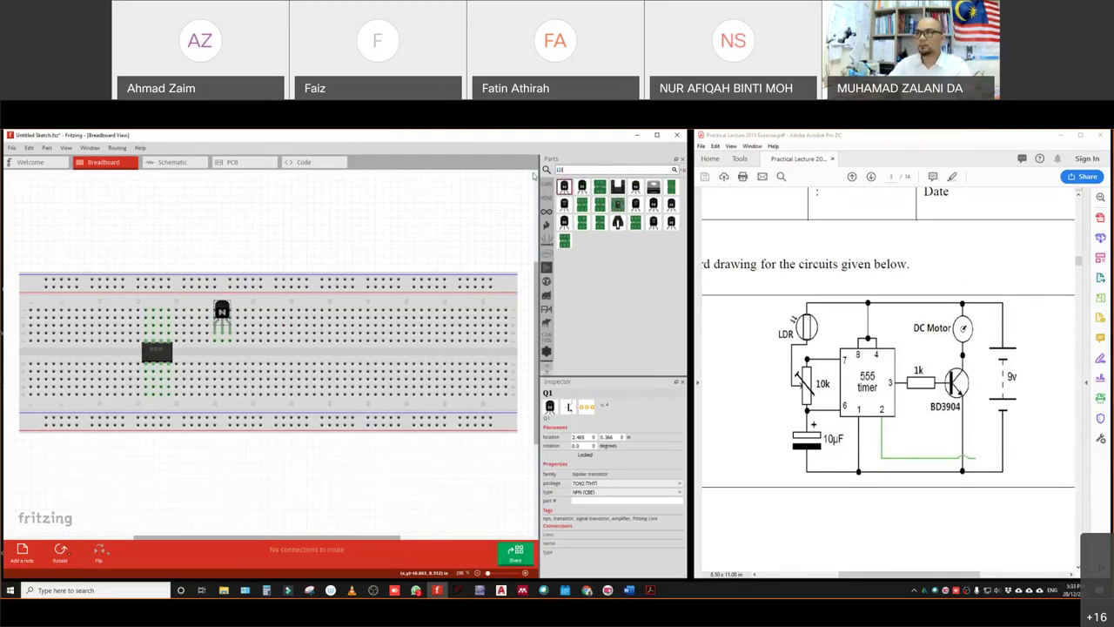
- Find an LDR and a potentiometer in the parts library, placing the LDR left of the timer and the potentiometer right of the transistor
key("Return")
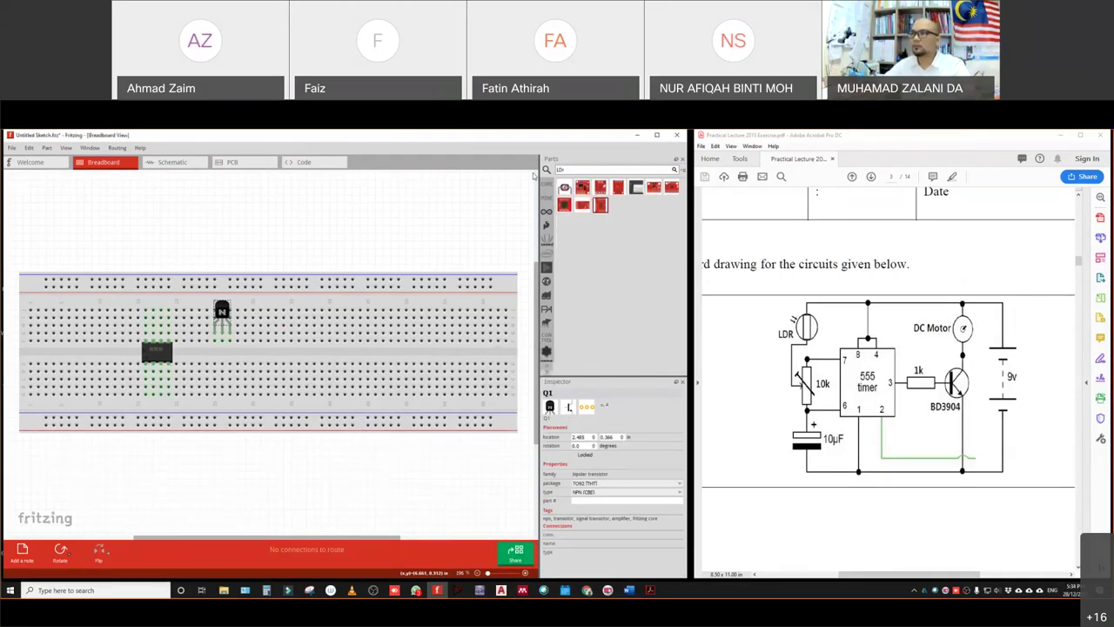
left_click_drag(565, 187, 96, 315)
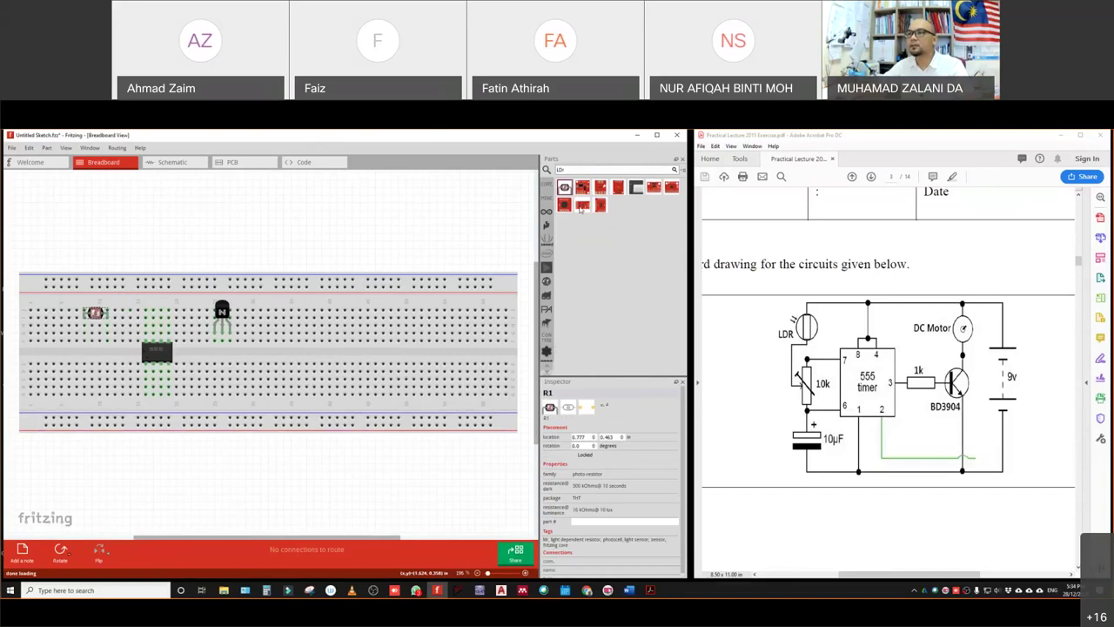
key("BackSpace")
type("potentiometer")
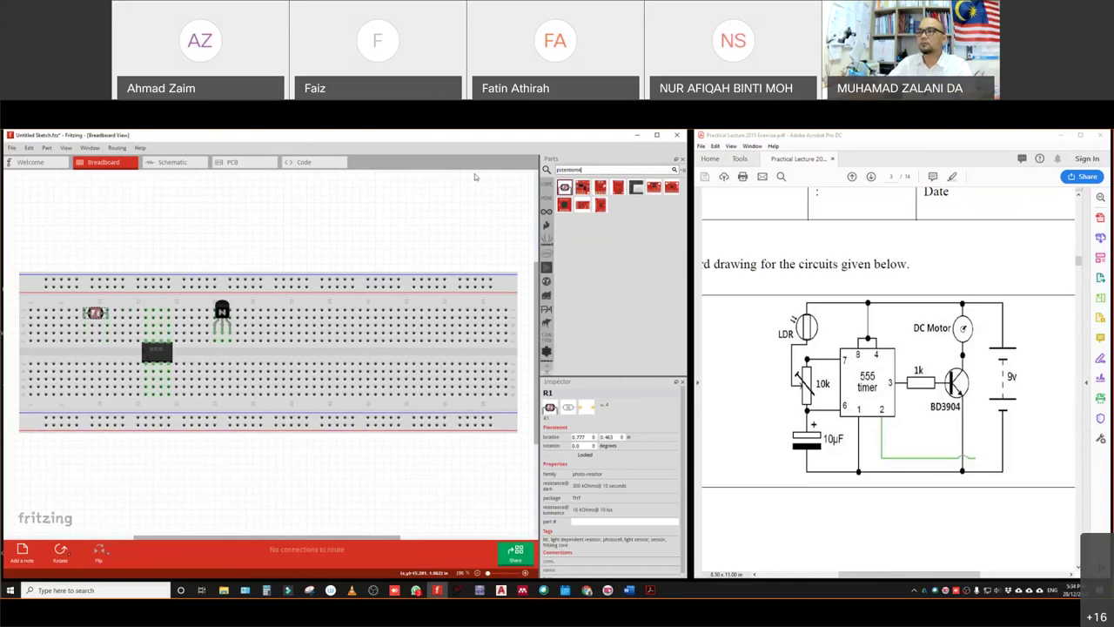
key("Return")
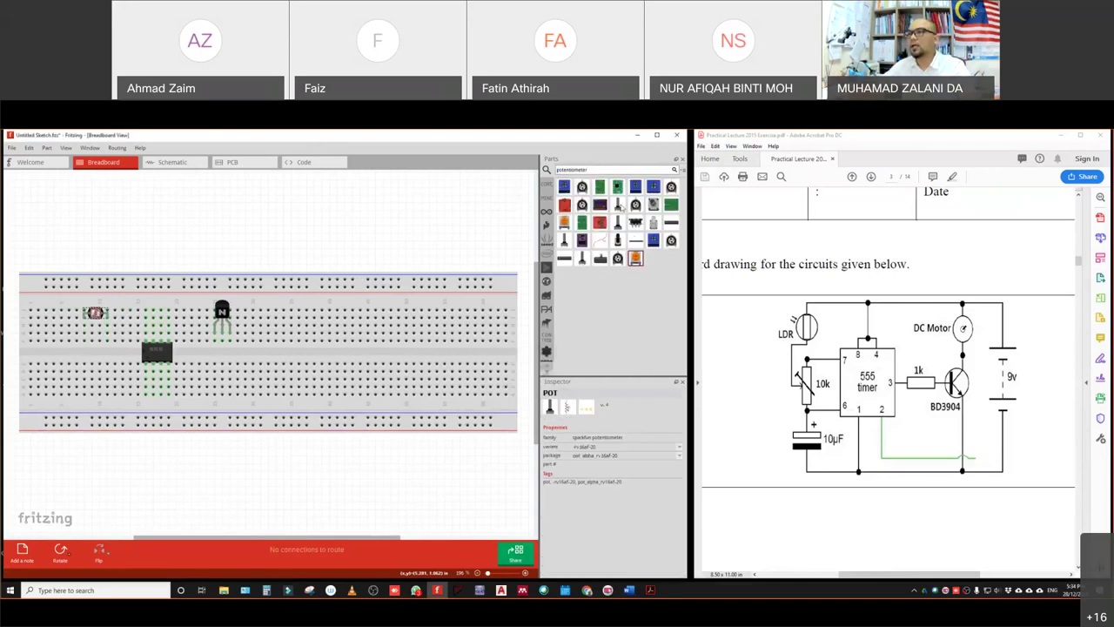
left_click_drag(618, 206, 273, 255)
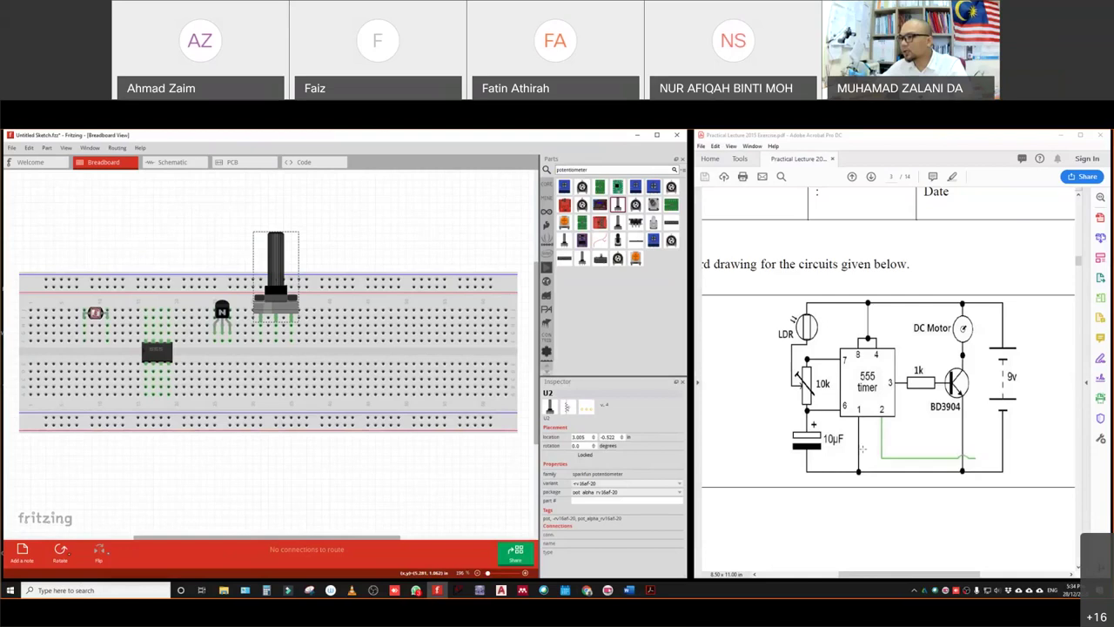
- Search the parts library for capacitor and place an electrolytic capacitor on the breadboard's upper half, left of the LDR
left_click(602, 169)
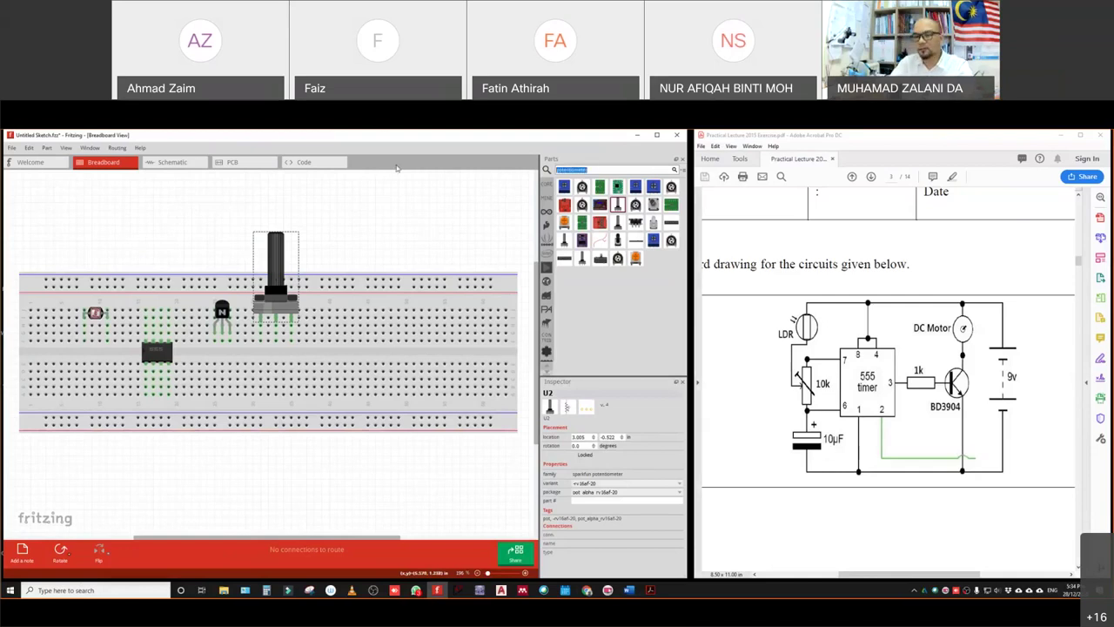
type("r")
key("BackSpace")
key("BackSpace")
type("capacitor")
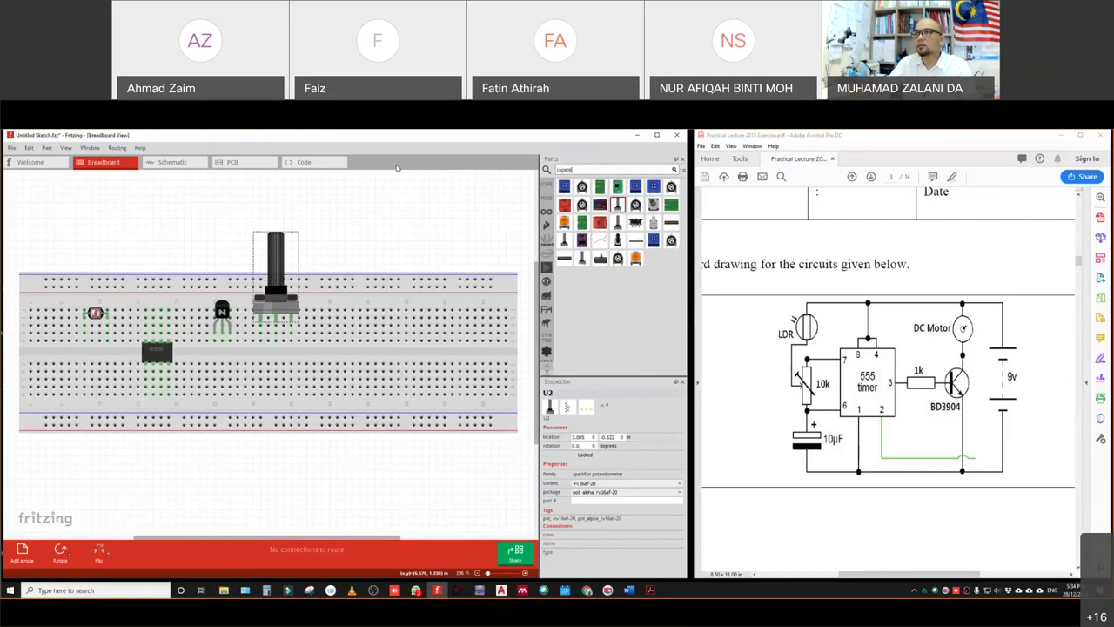
key("Return")
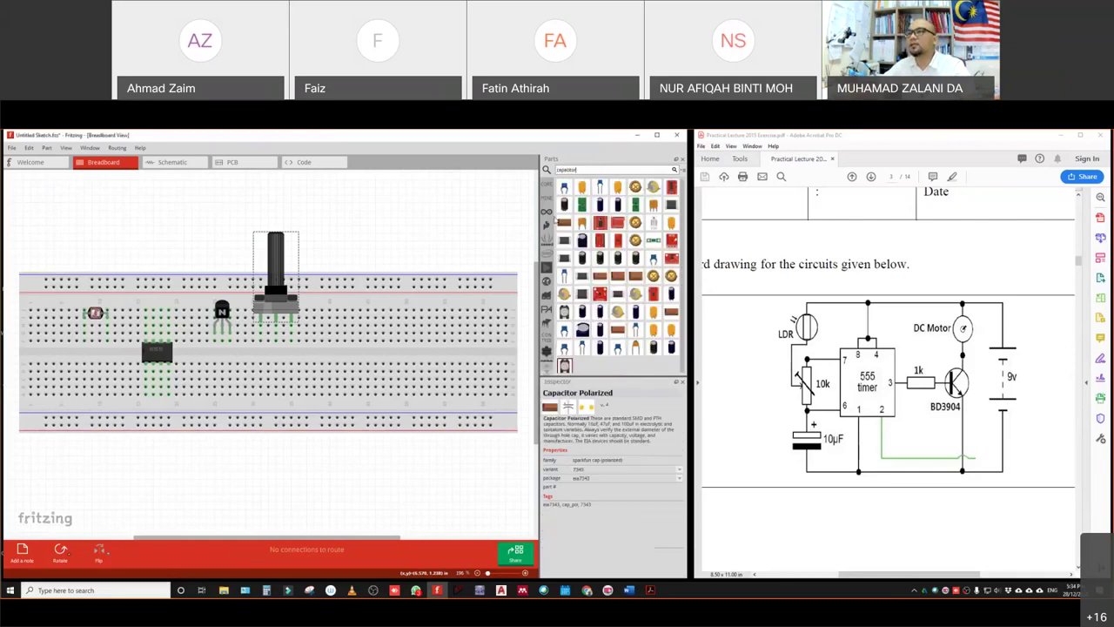
left_click(601, 204)
left_click(601, 203)
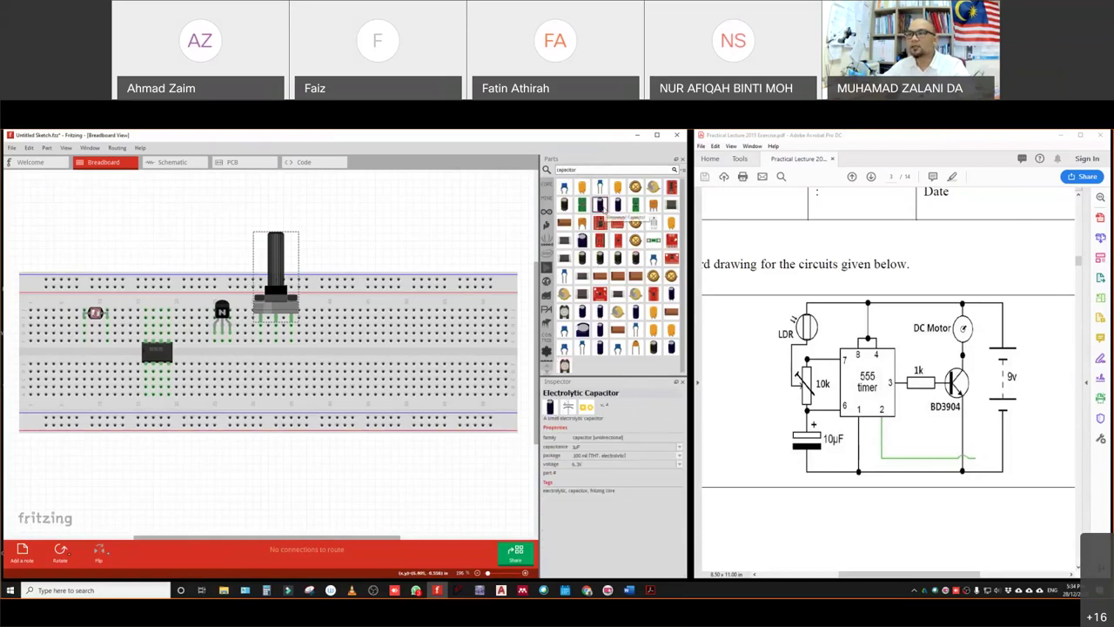
left_click_drag(601, 205, 53, 297)
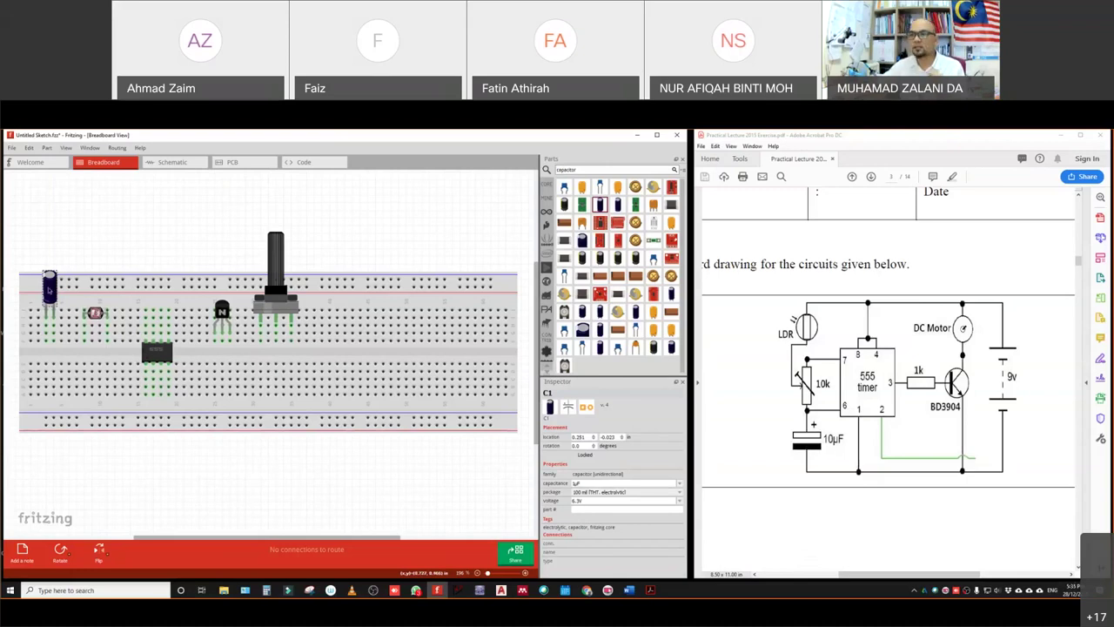
- Set the electrolytic capacitor's capacitance to 10µF
left_click(579, 483)
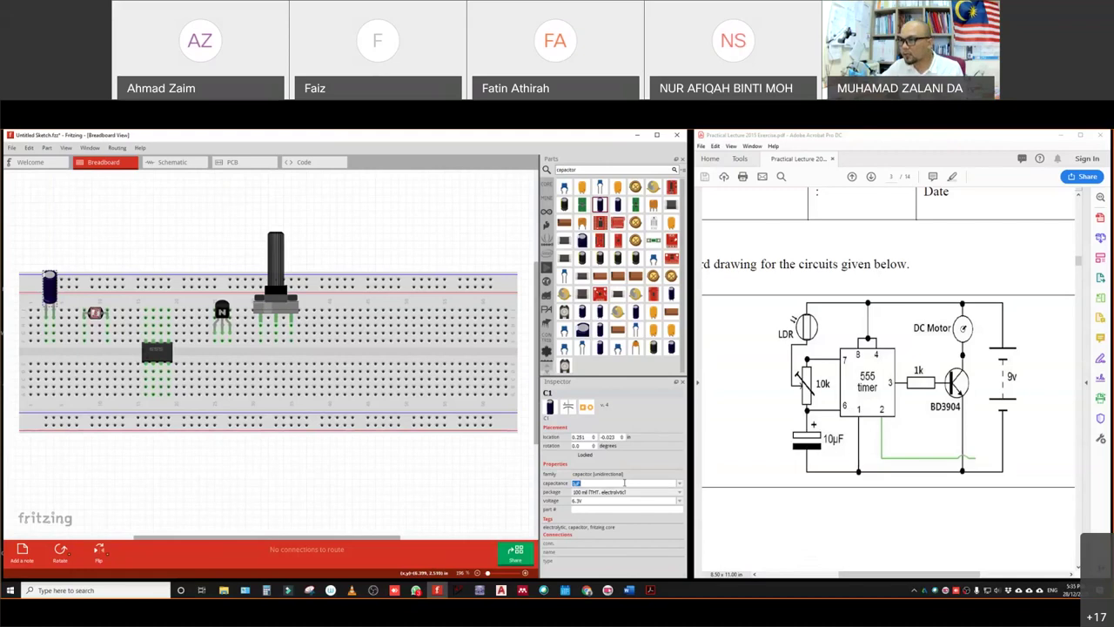
left_click(680, 487)
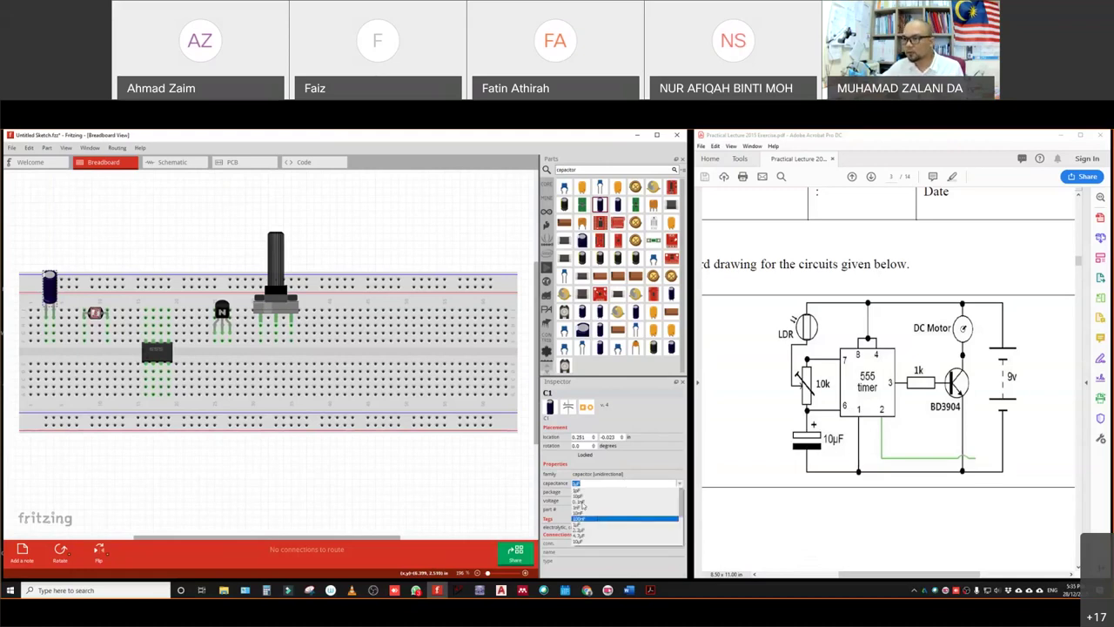
left_click(578, 542)
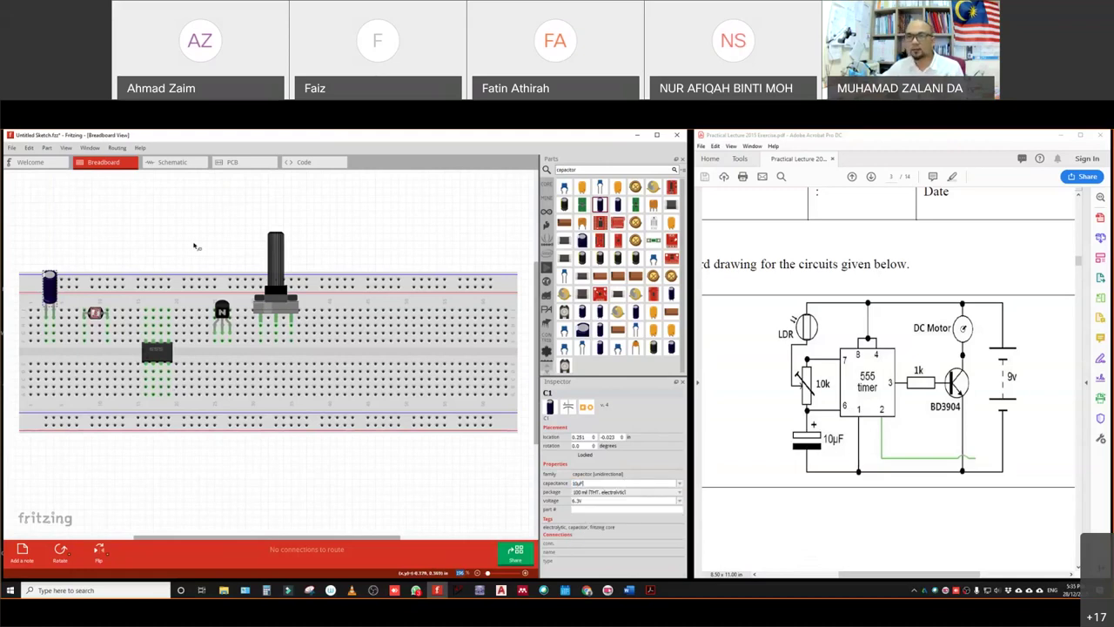
left_click(146, 247)
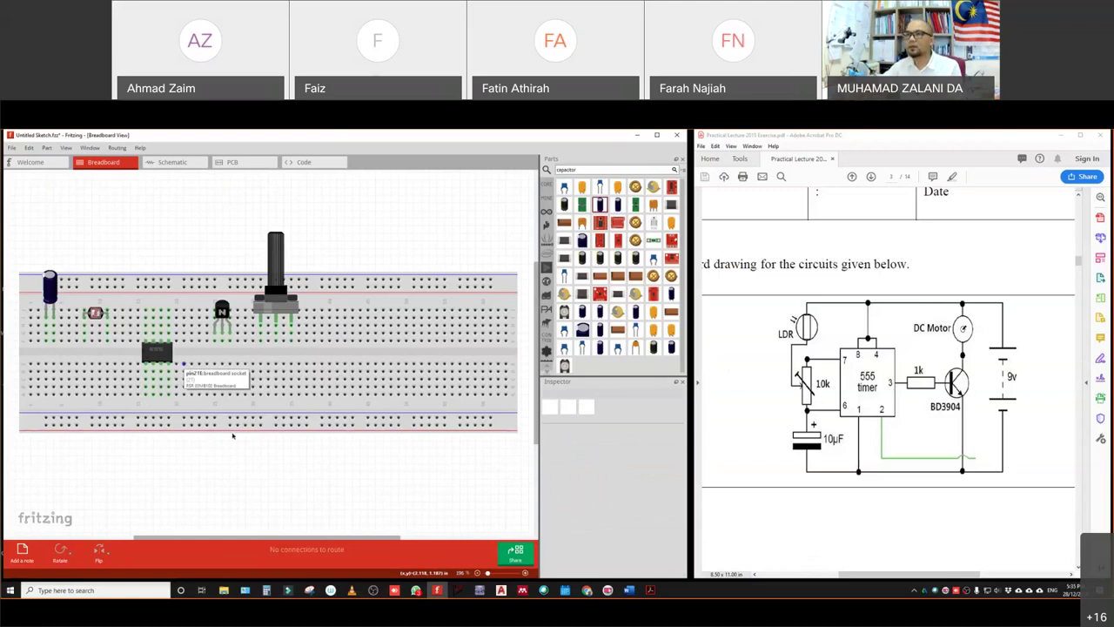
- Search the parts library for battery
left_click(566, 170)
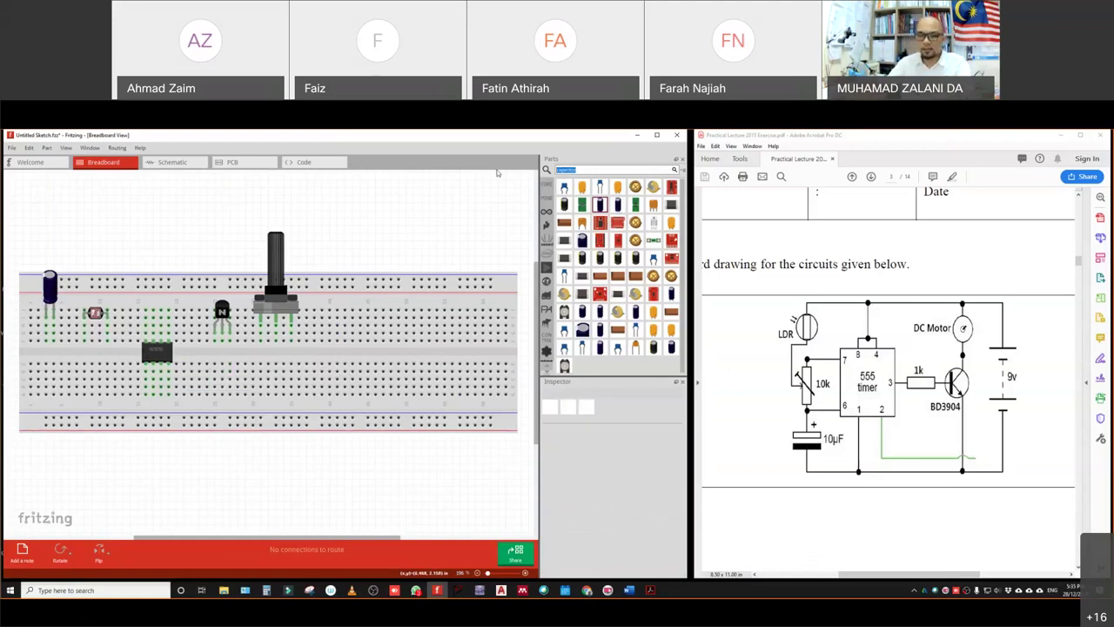
type("batte")
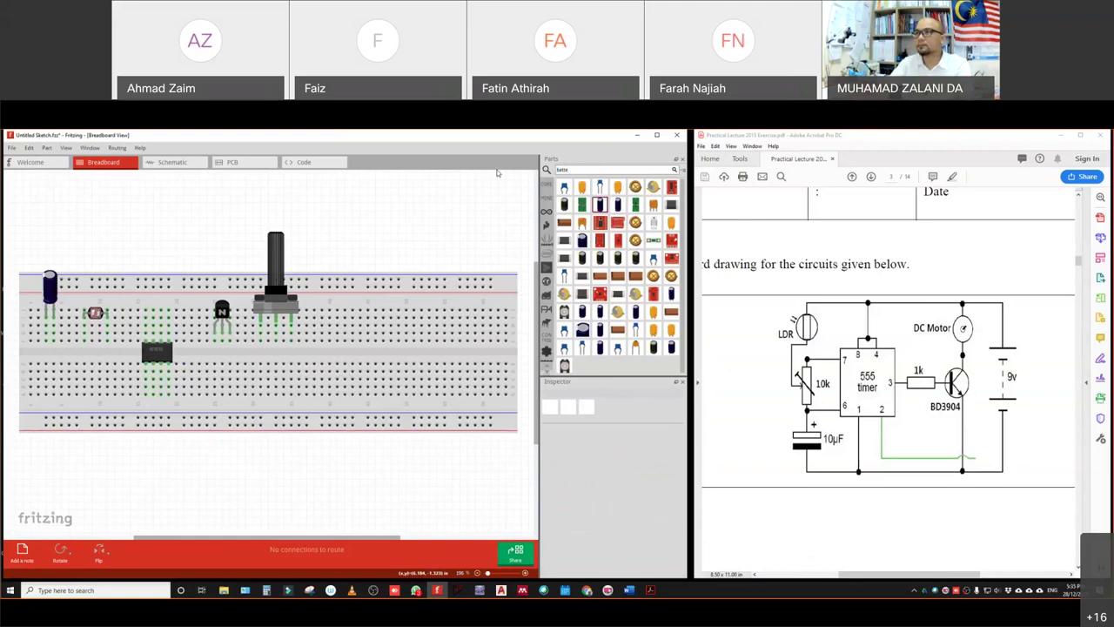
type("ry")
key("Return")
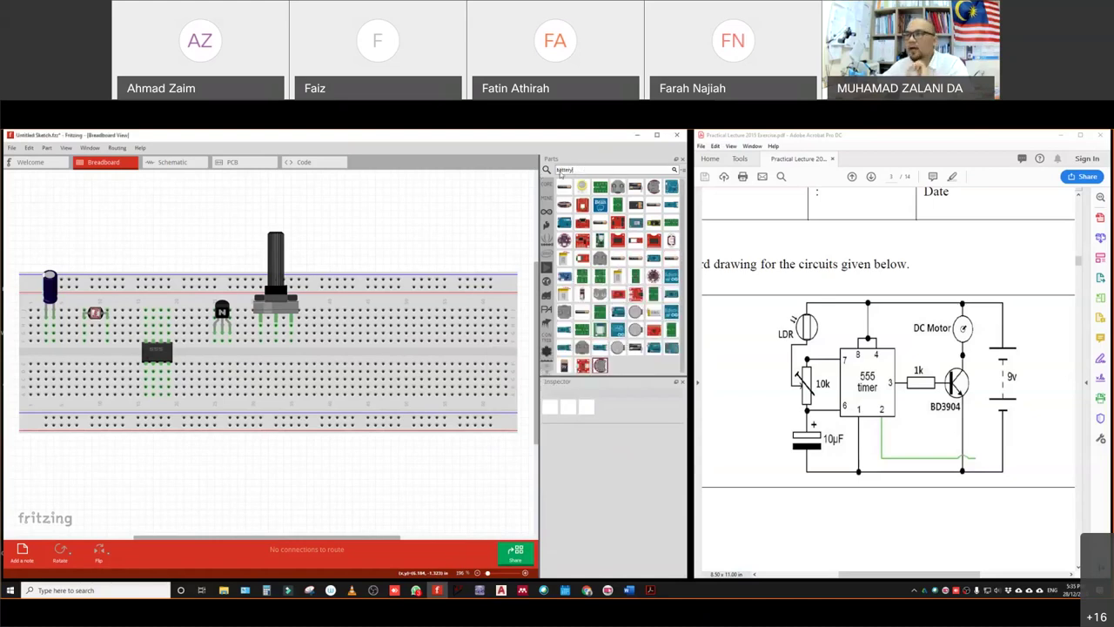
mouse_move(636, 207)
left_click_drag(637, 210, 465, 261)
left_click_drag(366, 251, 394, 245)
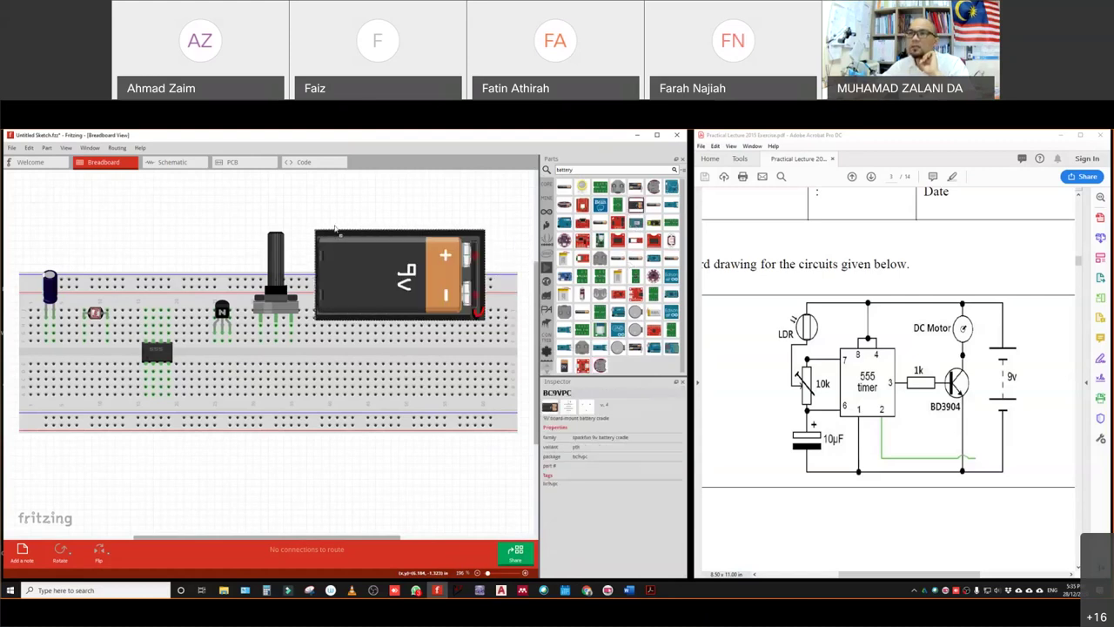
key("Delete")
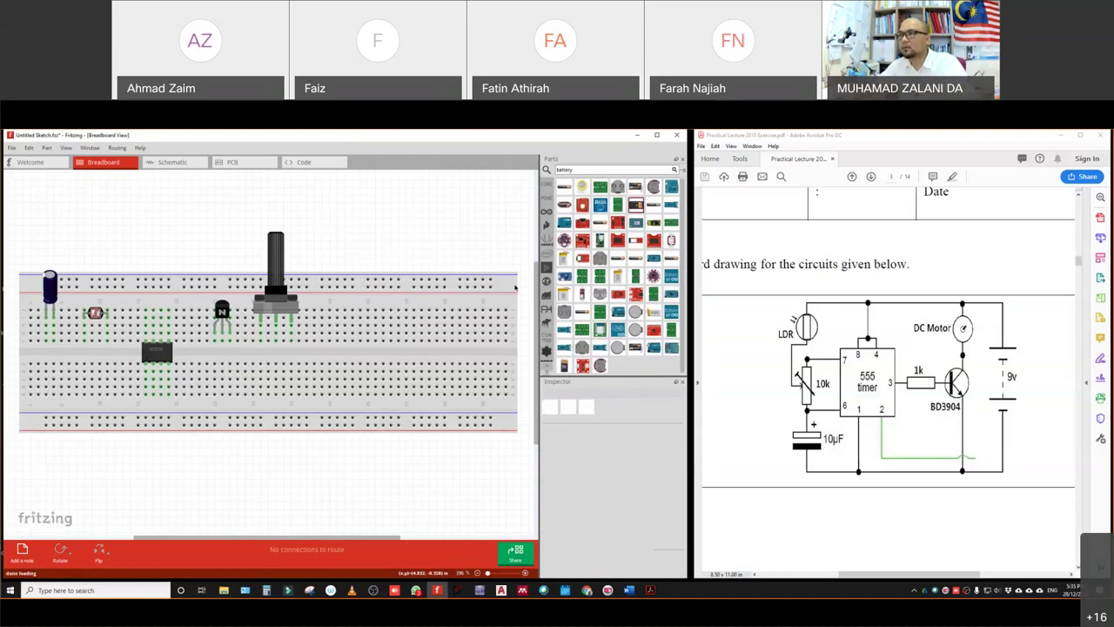
- Place the 9V battery with wire leads above the breadboard's right half, rotated 90 degrees clockwise so its leads point down toward the board
left_click_drag(564, 366, 383, 236)
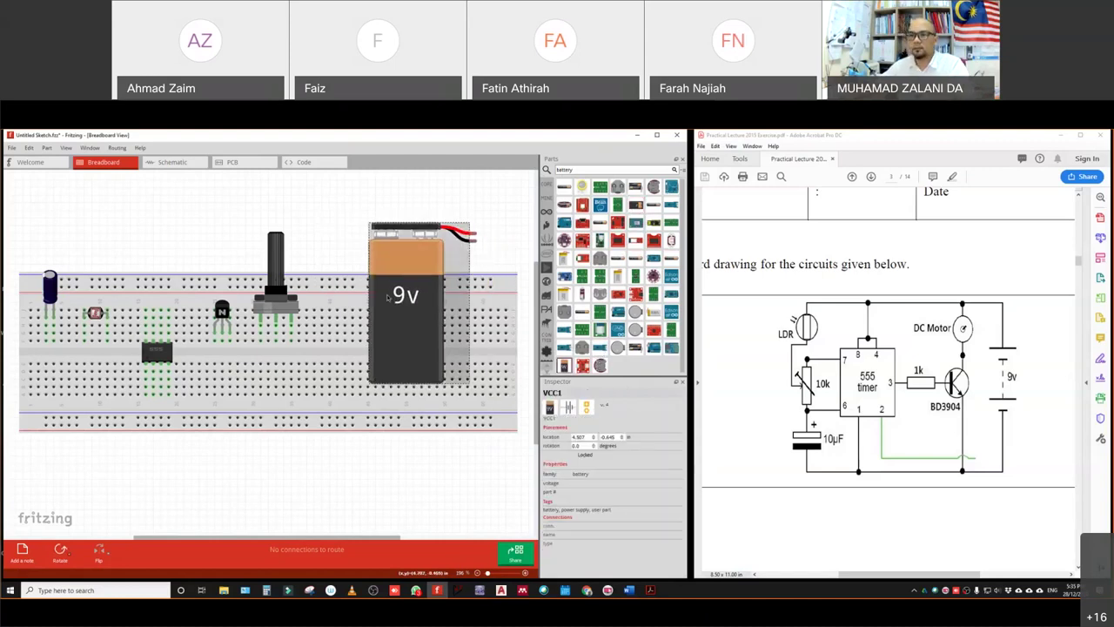
key("ctrl+alt+r")
key("ctrl+alt+r")
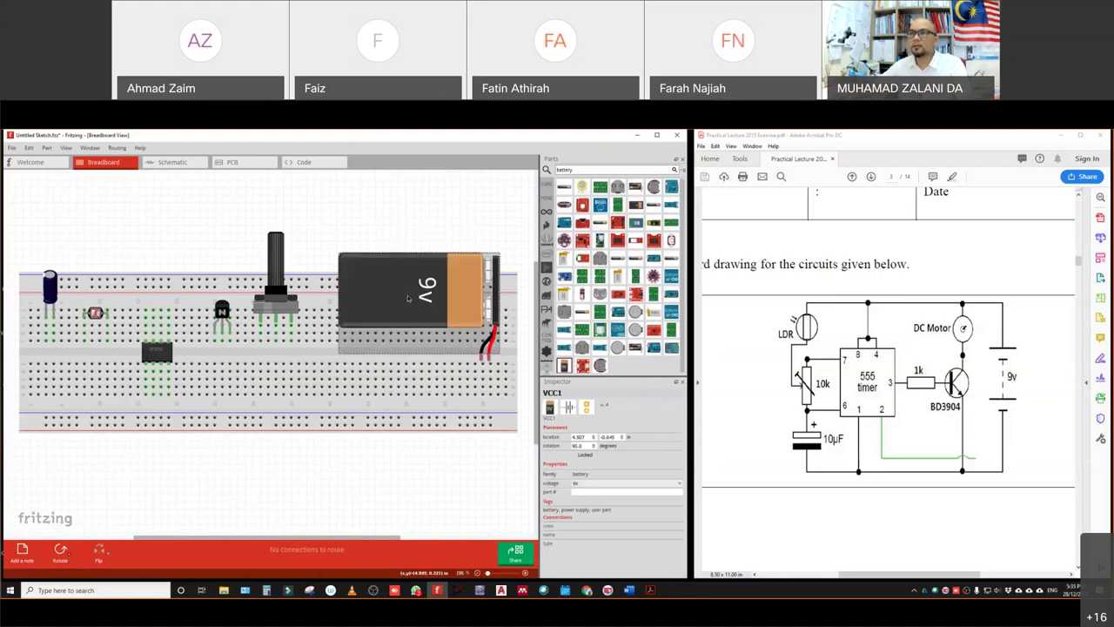
left_click(405, 252)
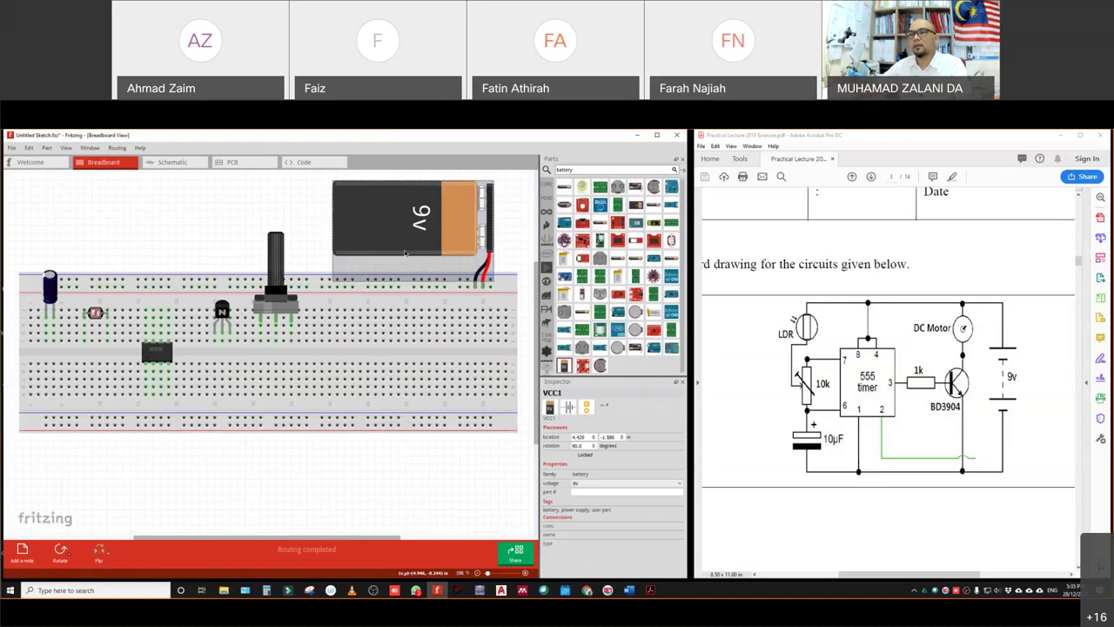
key("Left")
key("Up")
key("Up")
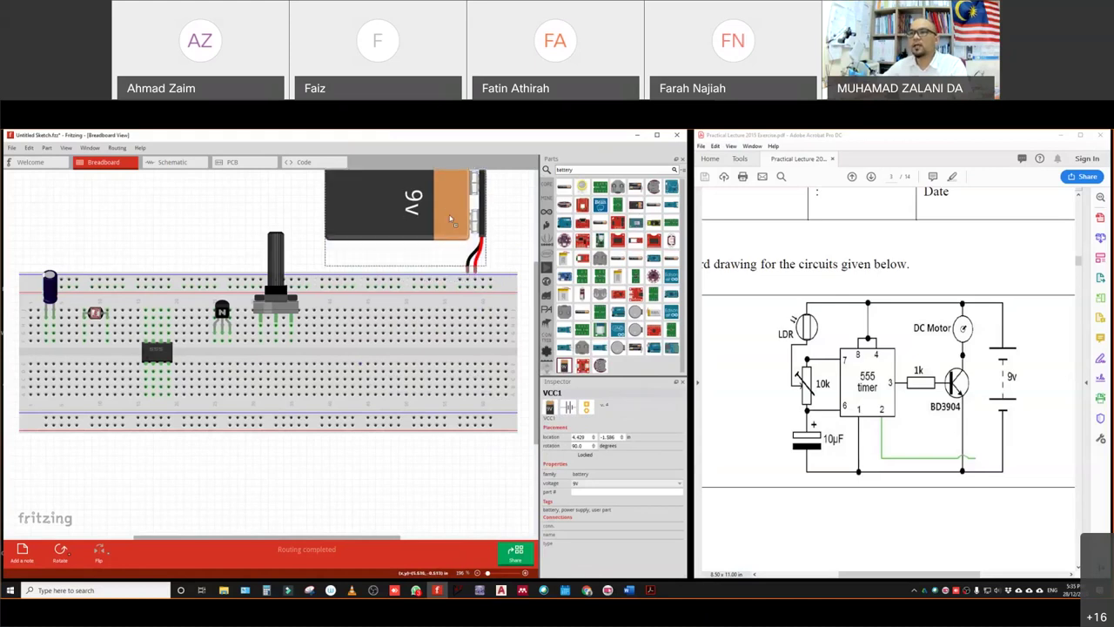
scroll(463, 319, "down", 1, "ctrl")
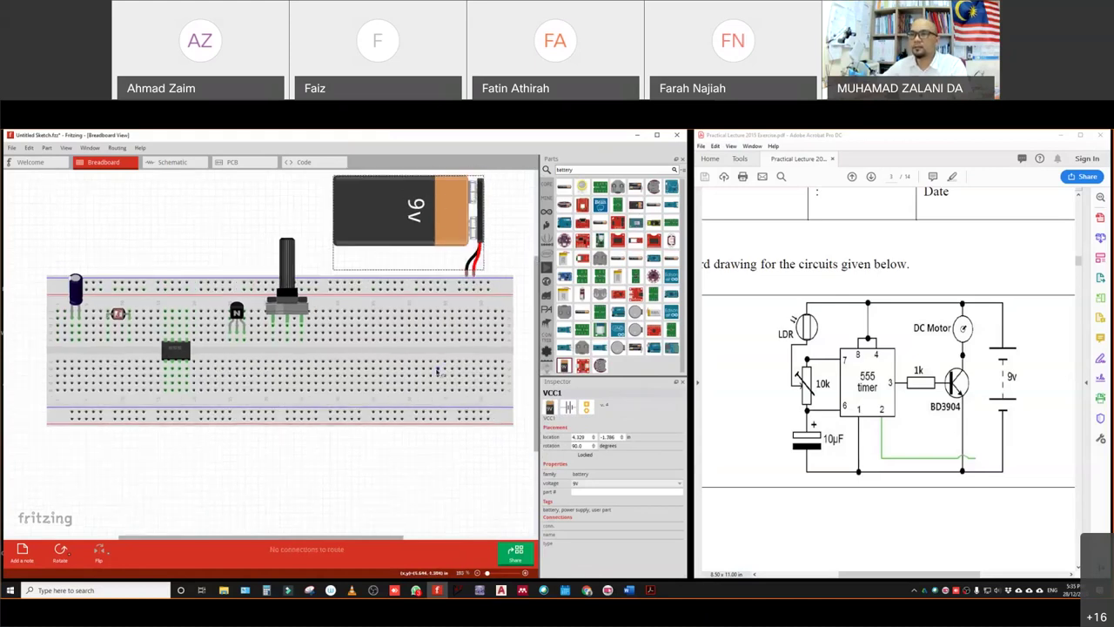
scroll(438, 370, "down", 1, "ctrl")
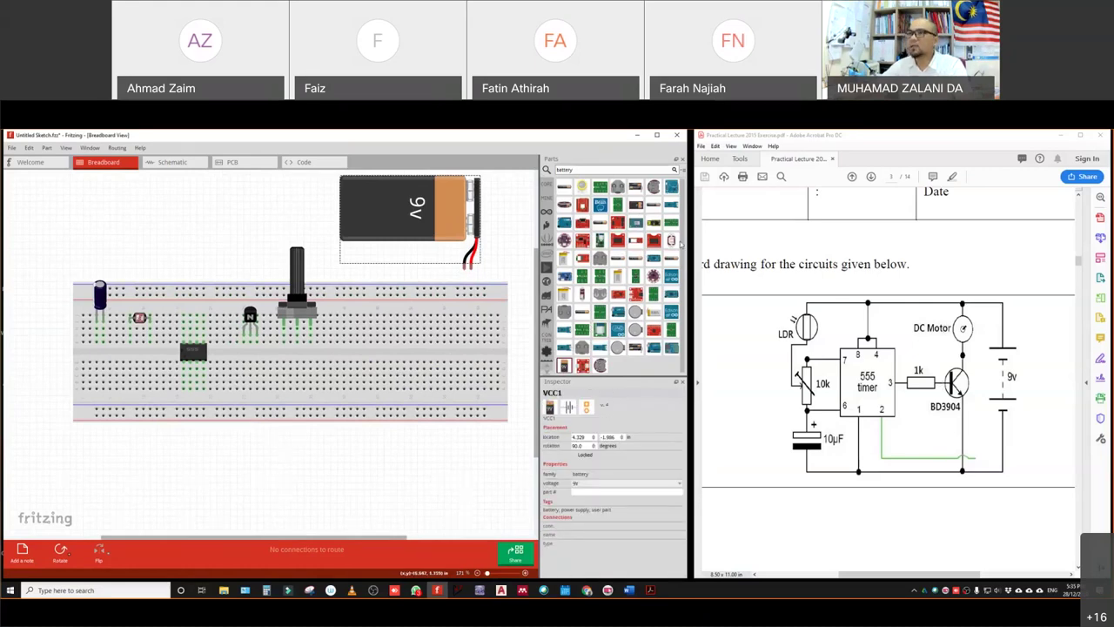
- Search the parts library for DC motor and place the motor at the breadboard's right end
double_click(566, 170)
type("DC motor")
key("Return")
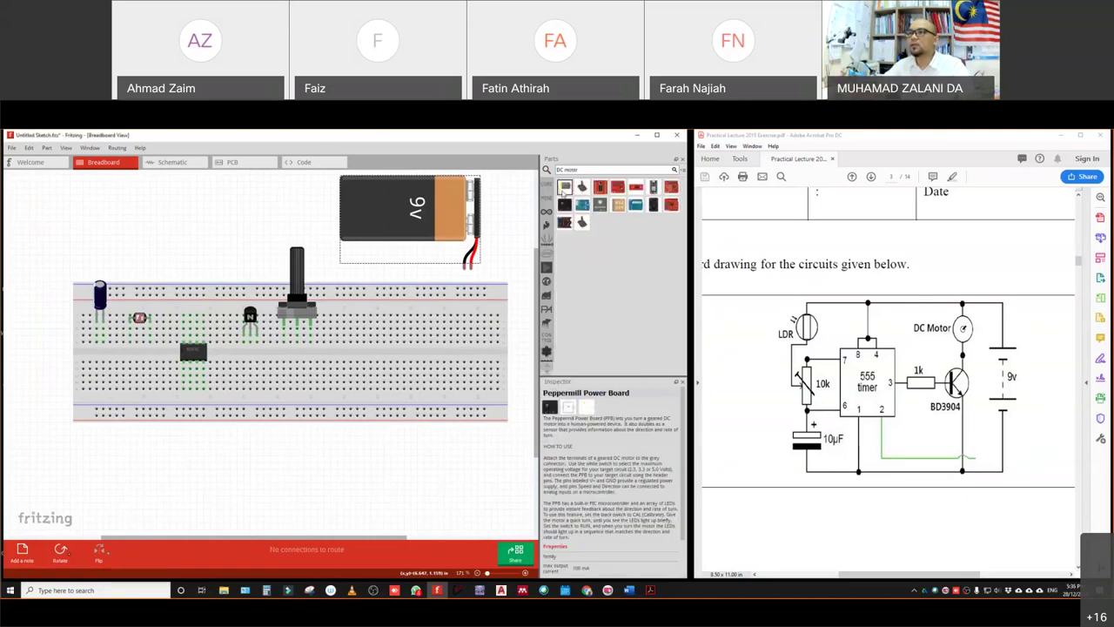
left_click_drag(565, 186, 470, 400)
left_click_drag(466, 357, 472, 304)
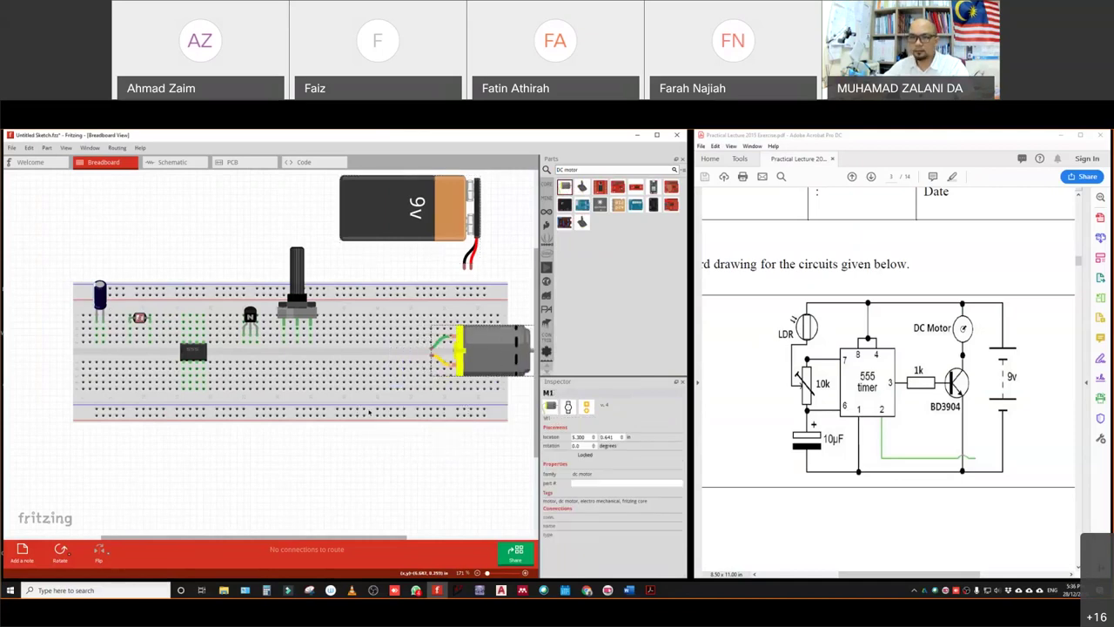
- Move the DC motor clear of the breadboard's right edge and widen the sketch window so the whole motor fits
left_click_drag(286, 539, 314, 539)
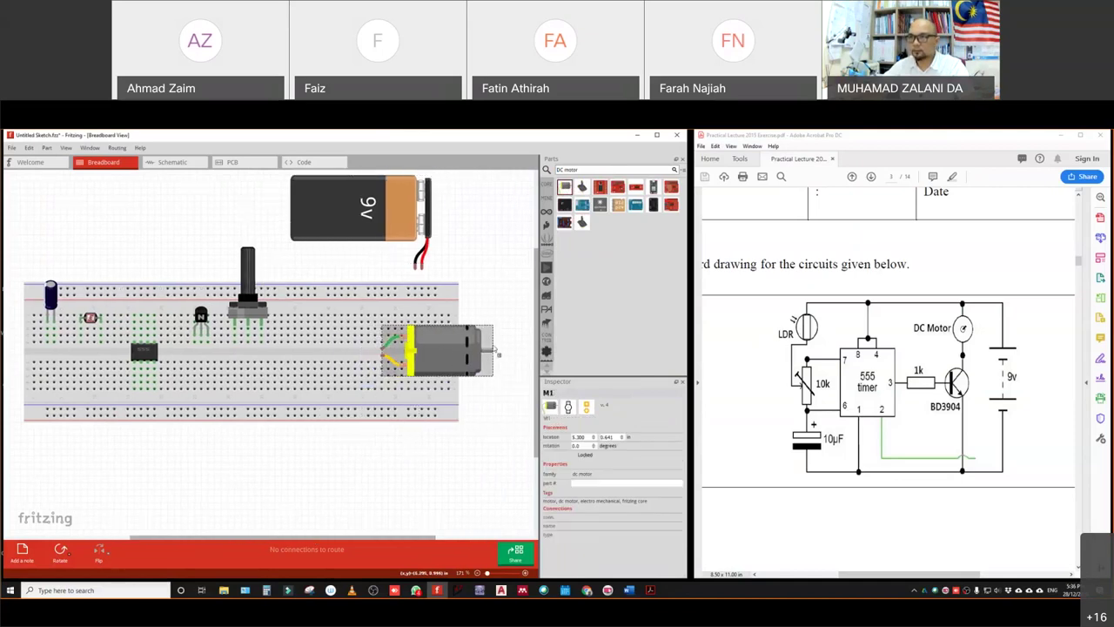
left_click_drag(498, 353, 573, 345)
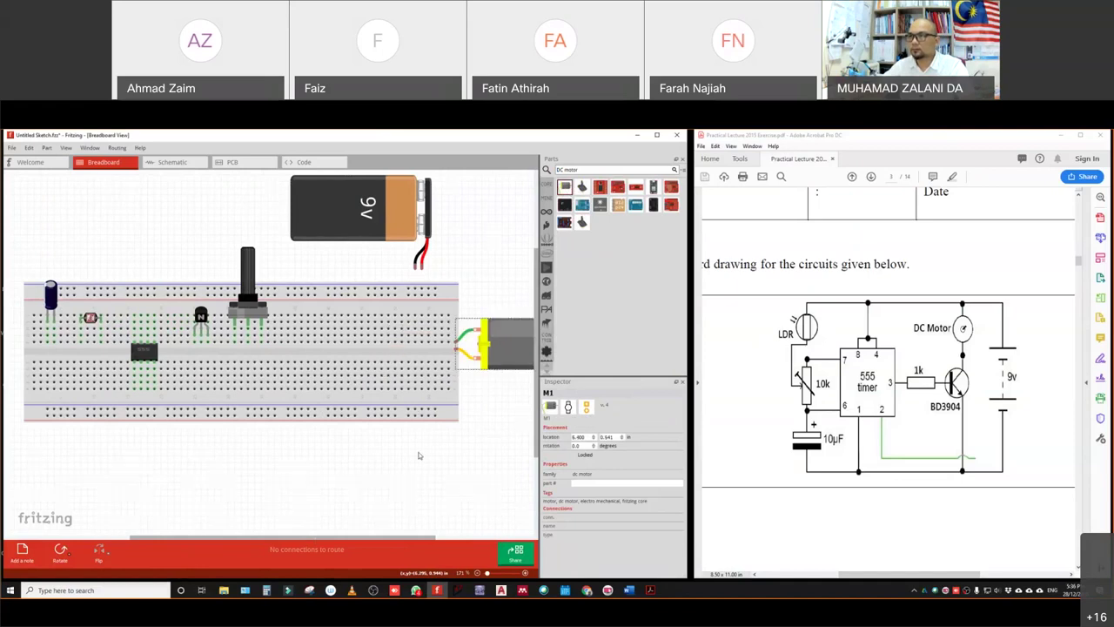
scroll(418, 455, "down", 1, "ctrl")
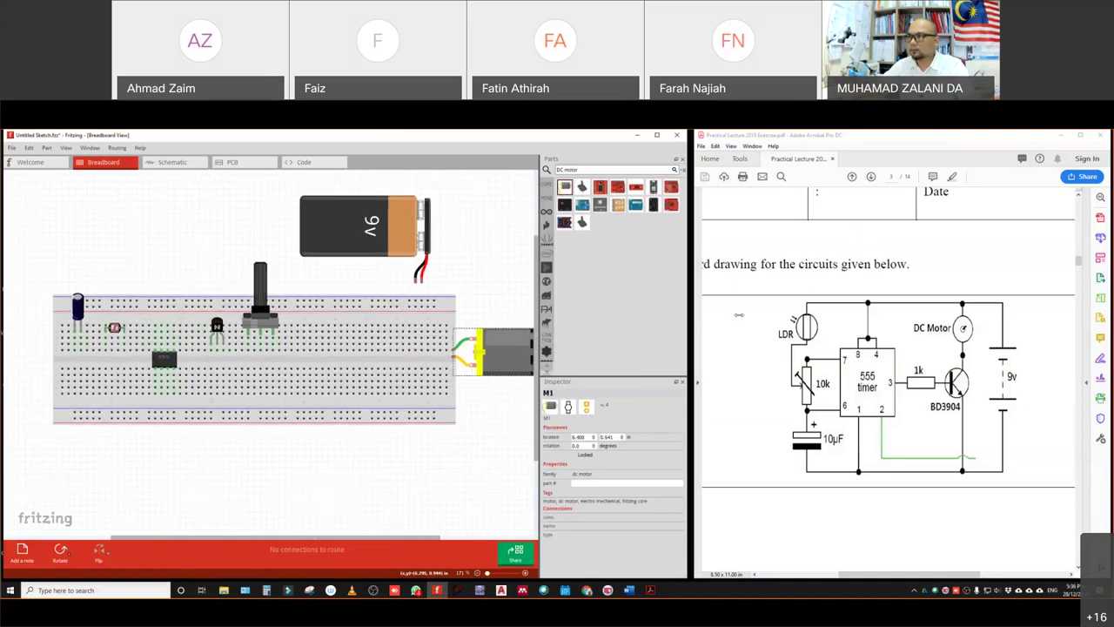
left_click_drag(692, 328, 740, 328)
mouse_move(501, 353)
left_mouse_down()
mouse_move(533, 353)
mouse_move(514, 353)
left_mouse_up()
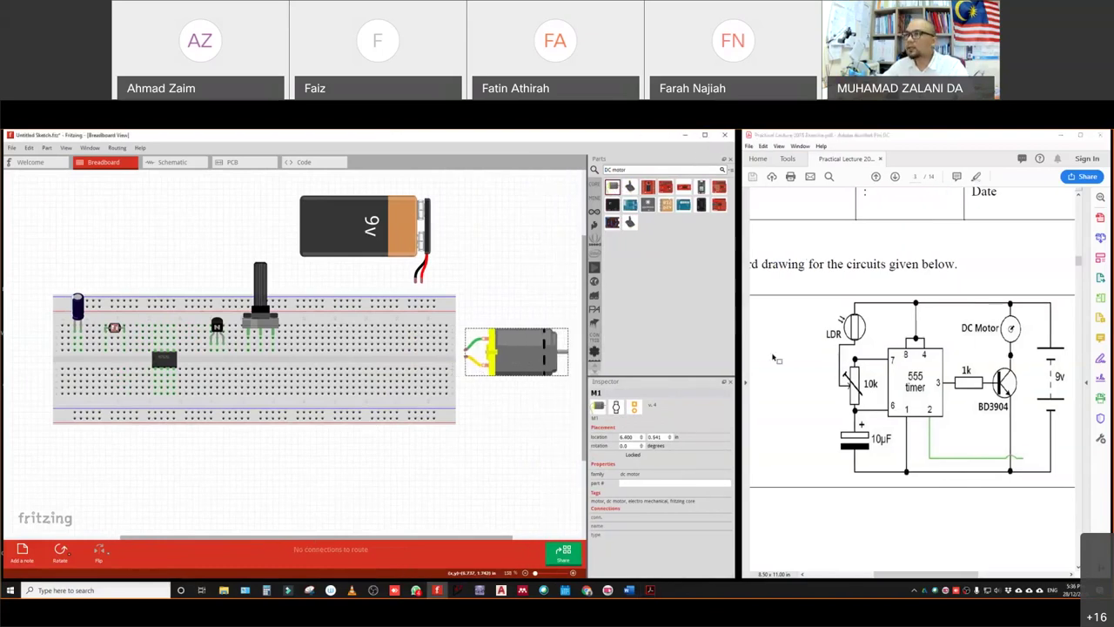
- Search the parts library for resistor and place a generic resistor on the breadboard's lower half, right of the 555 timer
left_click(614, 169)
type("resistor")
key("Return")
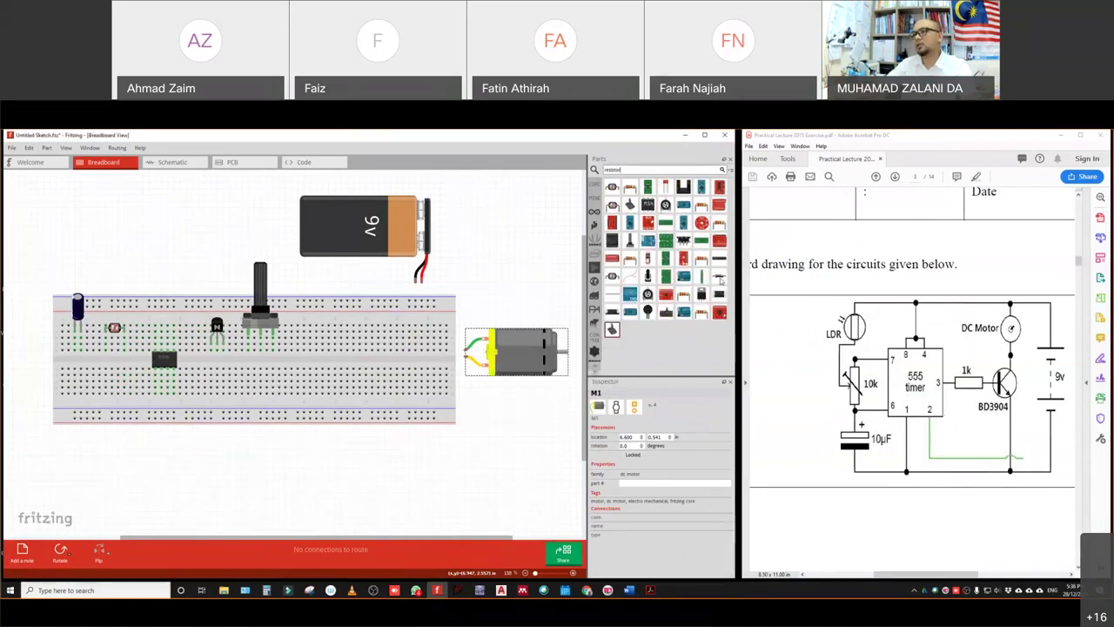
mouse_move(646, 209)
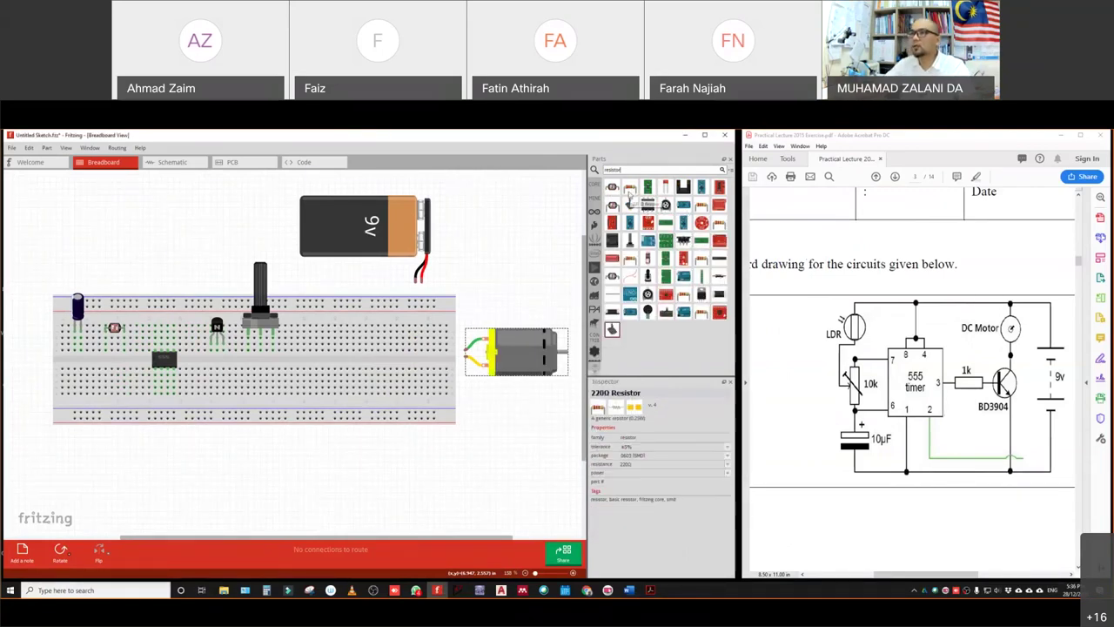
left_click_drag(629, 186, 220, 389)
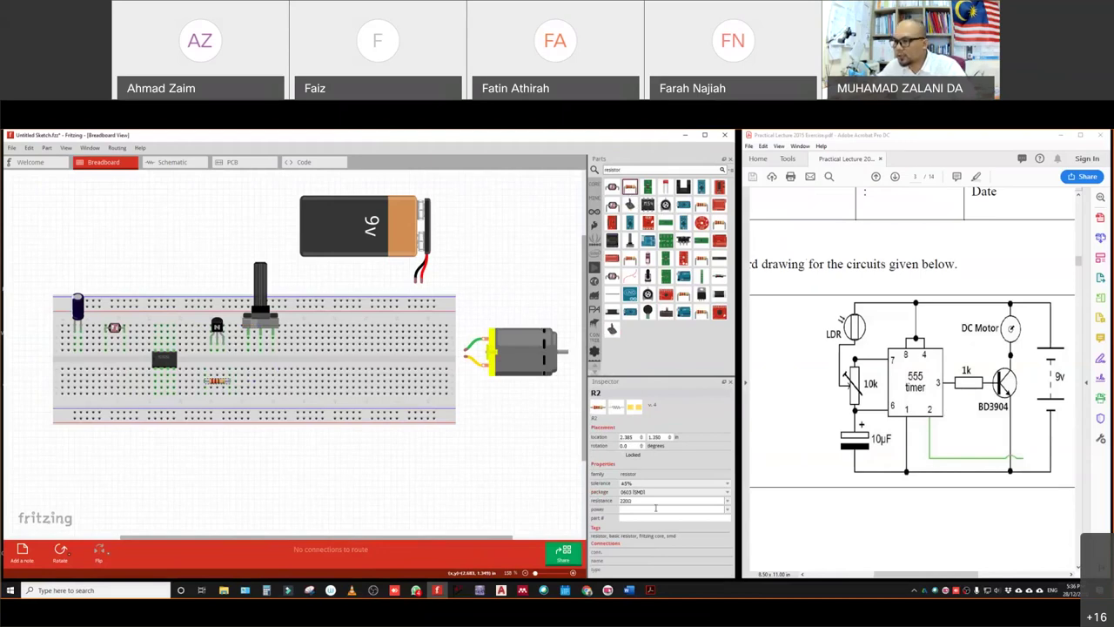
- Set the resistor's resistance to 1kΩ
left_click(727, 502)
scroll(663, 533, "up", 3)
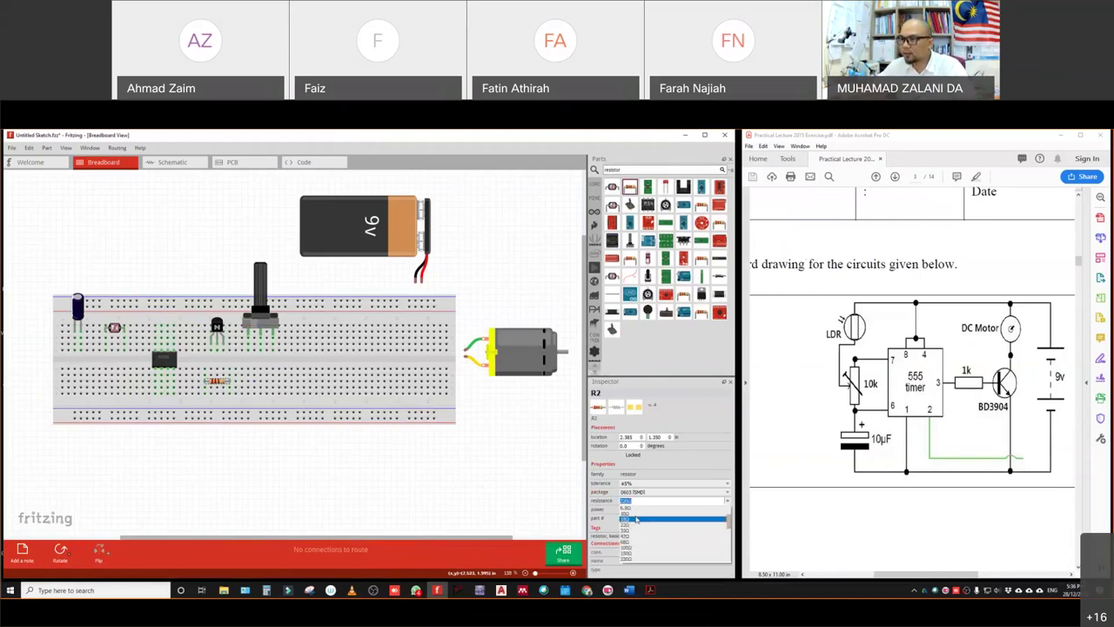
scroll(643, 540, "down", 3)
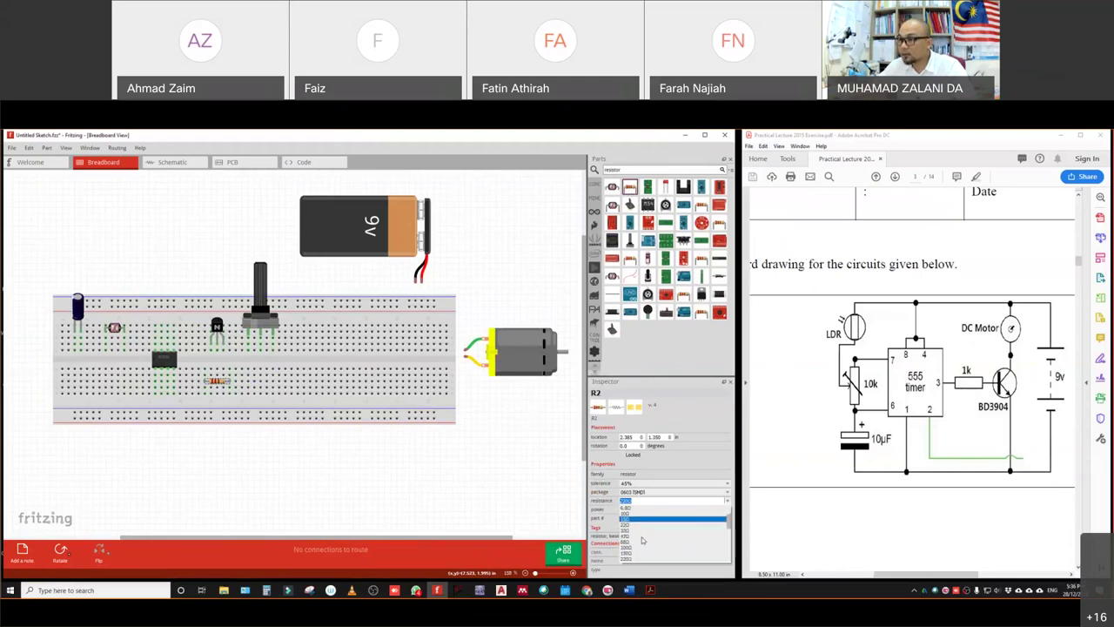
scroll(729, 533, "down", 3)
scroll(730, 535, "down", 1)
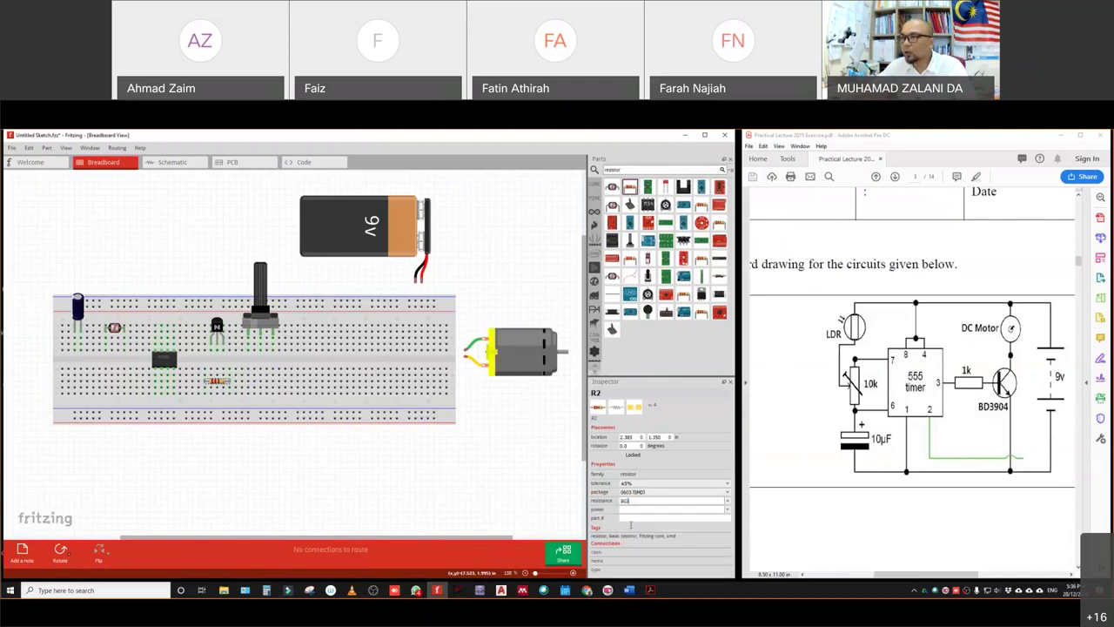
left_click(322, 479)
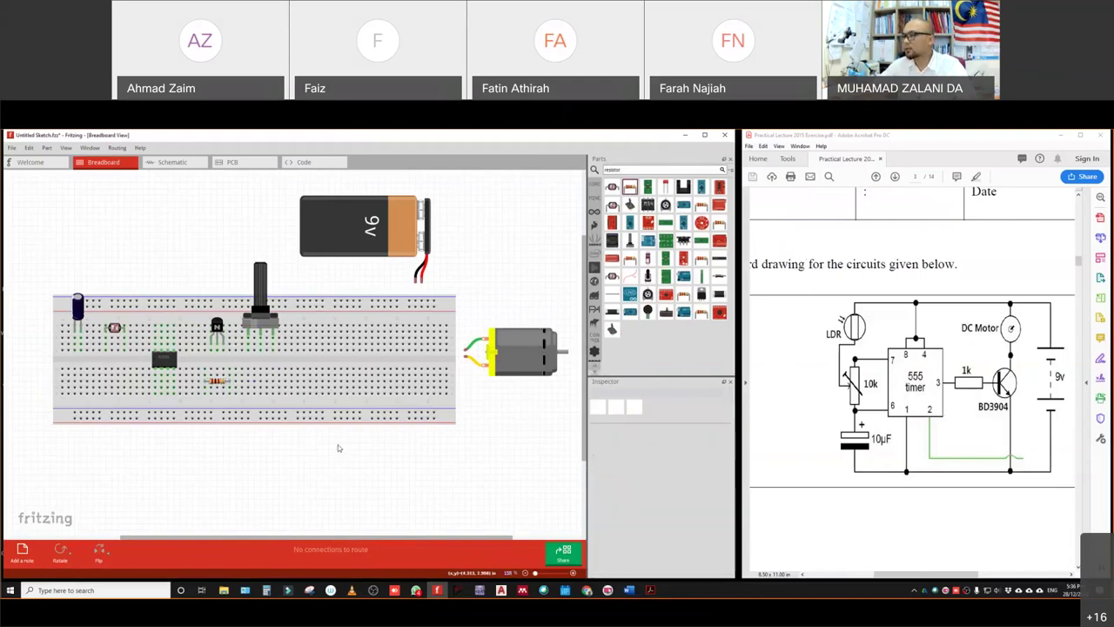
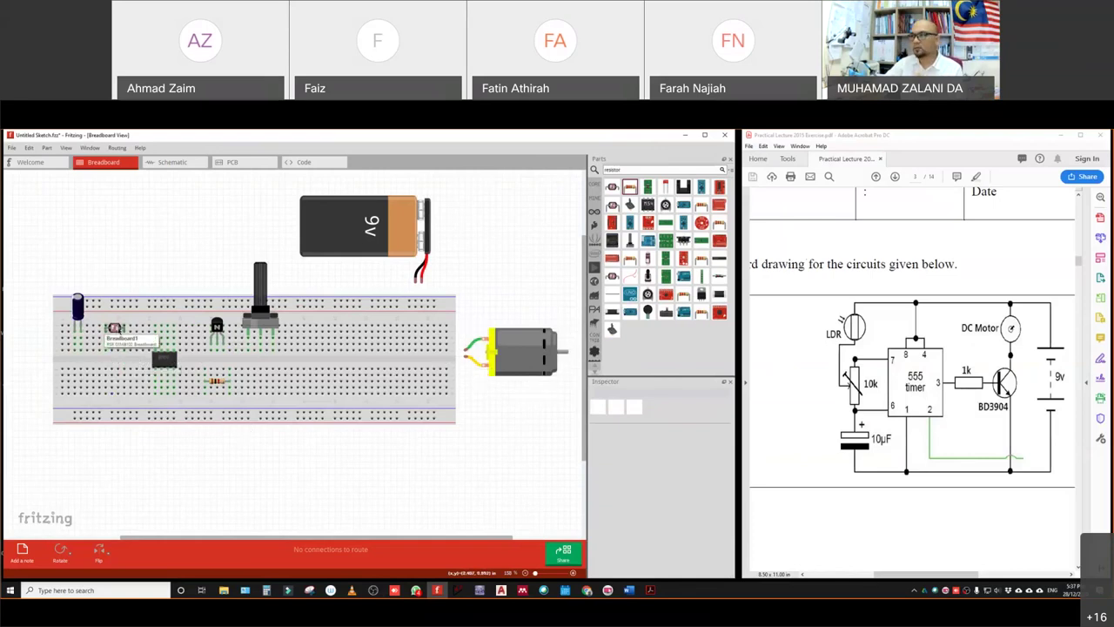
- Shift the DC motor slightly down and move the potentiometer off the breadboard to the free space left of the 9V battery
left_click_drag(898, 575, 908, 578)
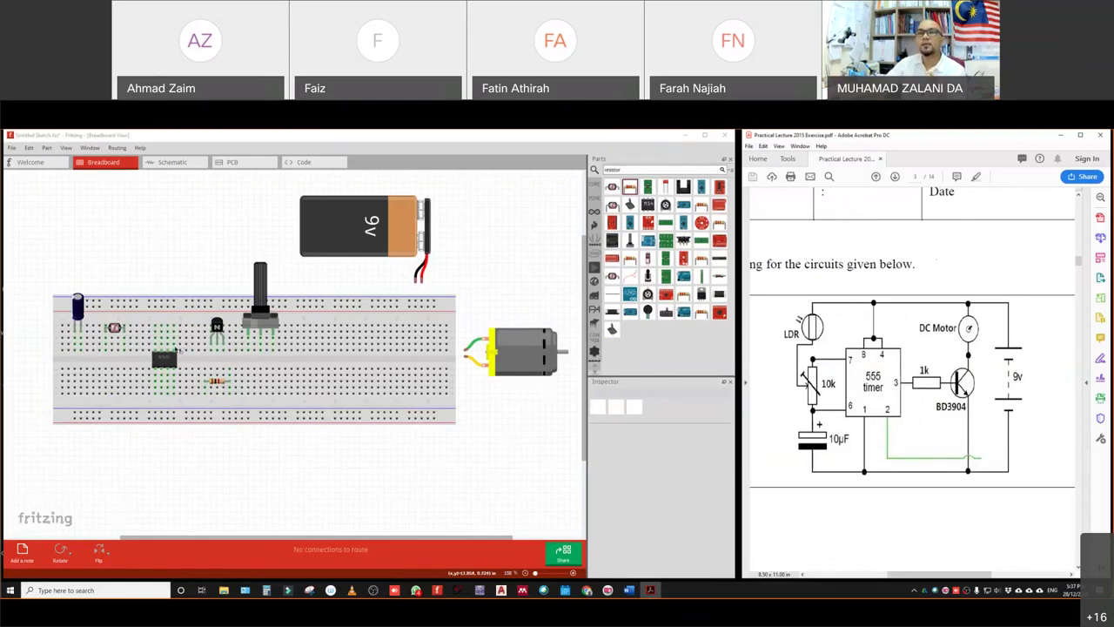
mouse_move(258, 307)
left_mouse_down()
mouse_move(232, 257)
mouse_move(157, 244)
mouse_move(252, 257)
mouse_move(270, 298)
left_mouse_up()
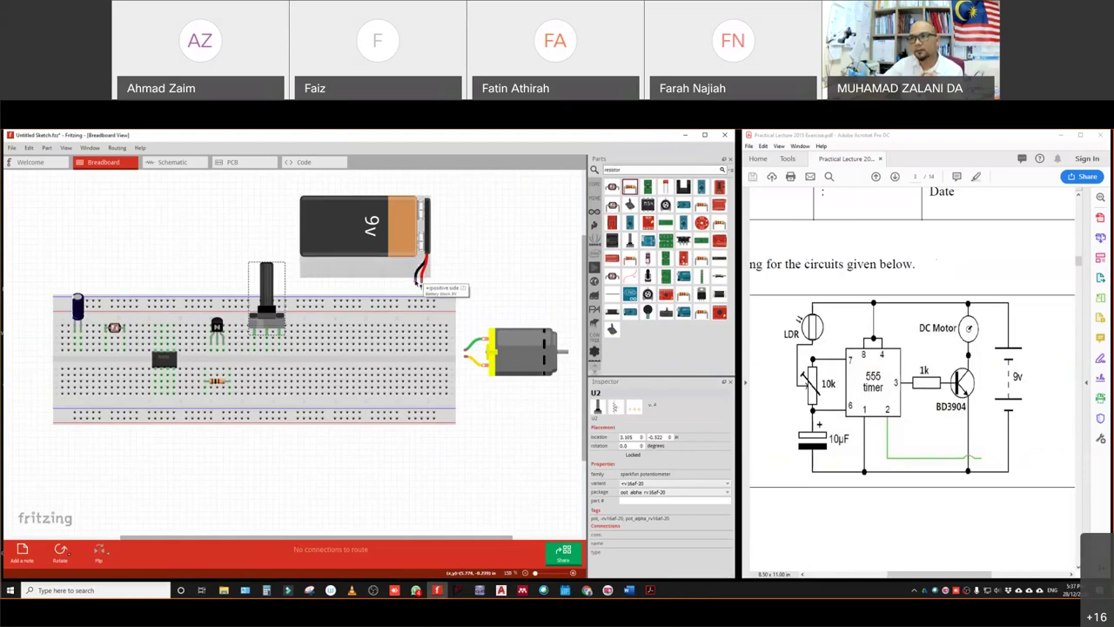
left_click_drag(513, 351, 513, 357)
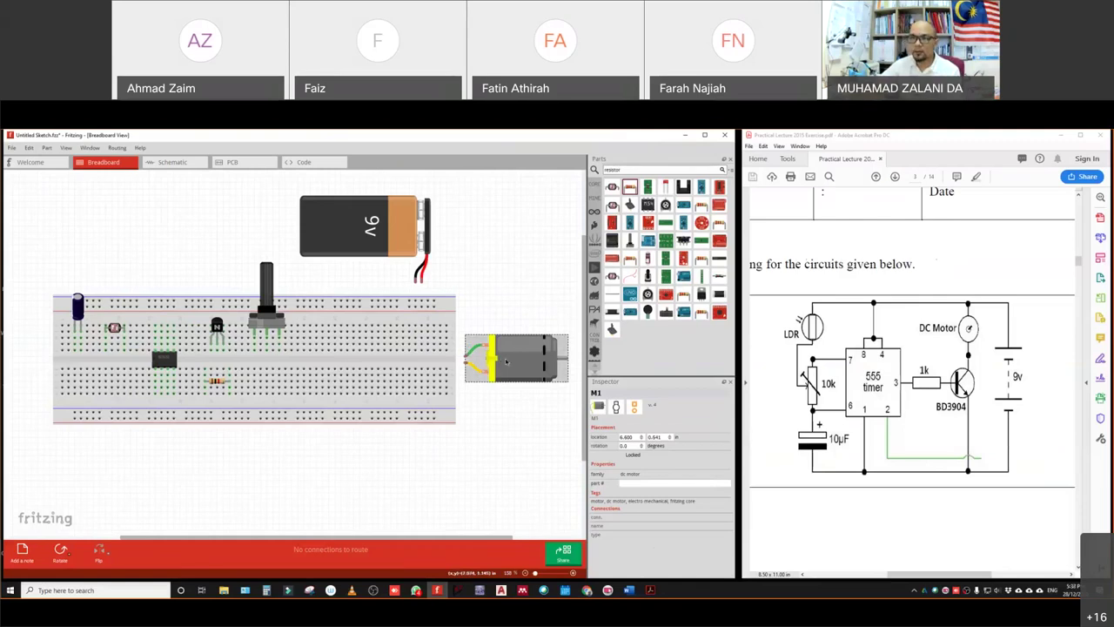
left_click_drag(264, 291, 229, 252)
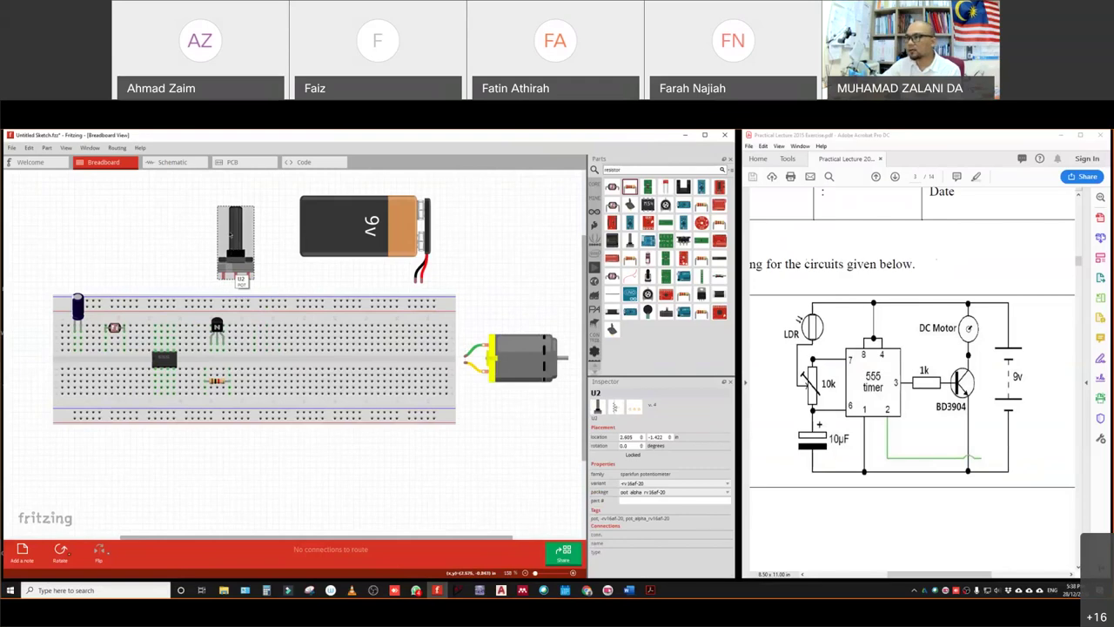
left_click_drag(231, 235, 248, 239)
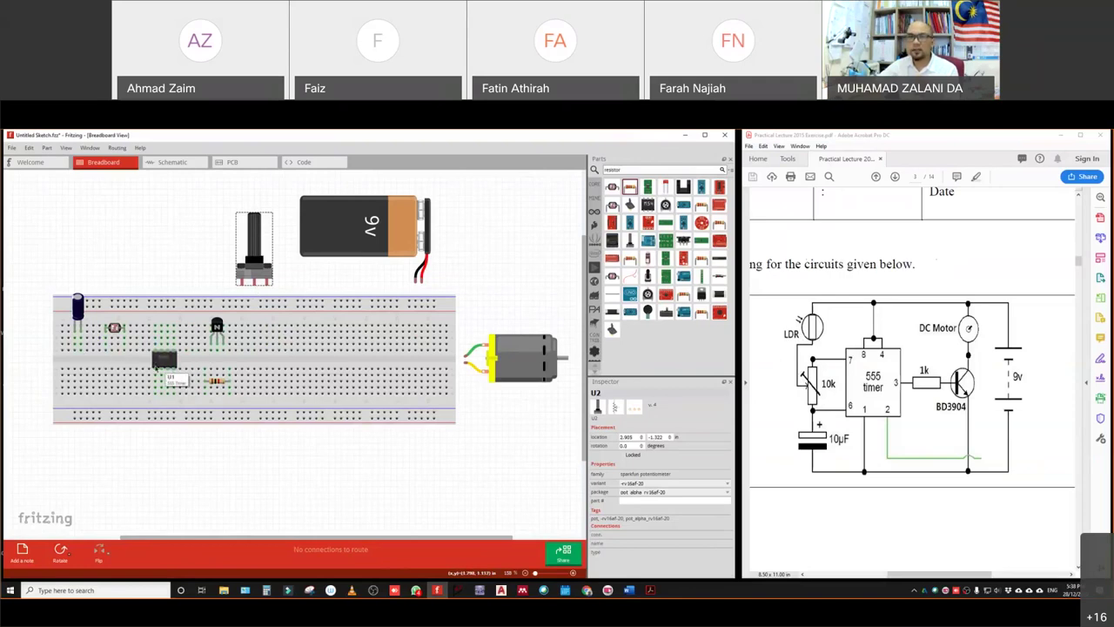
left_click(165, 364)
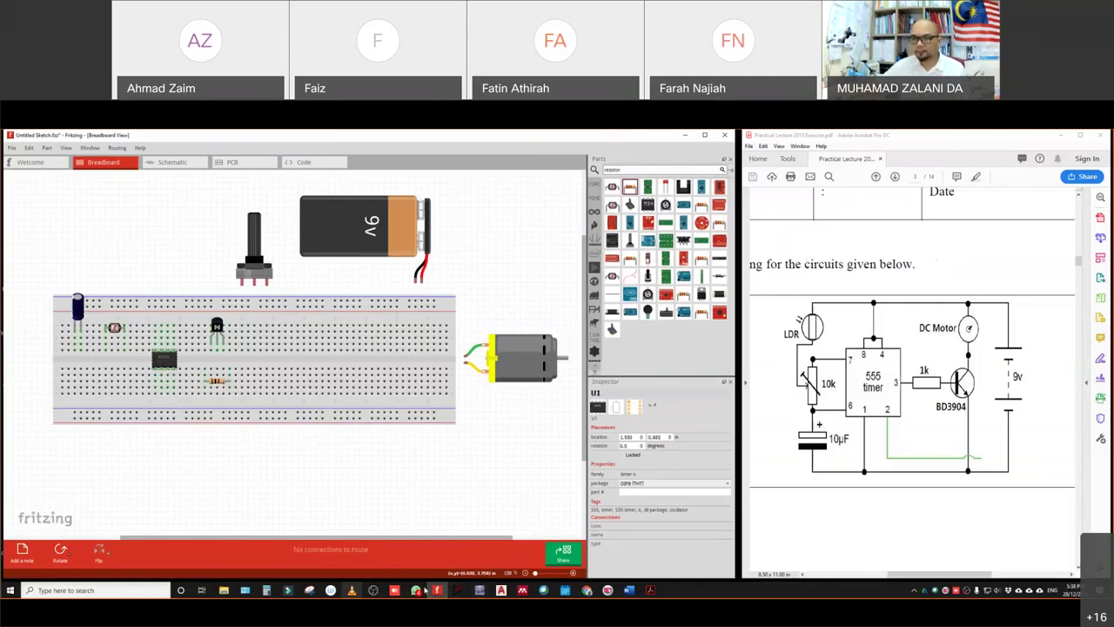
- Switch to the browser's 555 Timer Pinout page, study the chip's pin diagram, and return to the Fritzing sketch
left_click(587, 590)
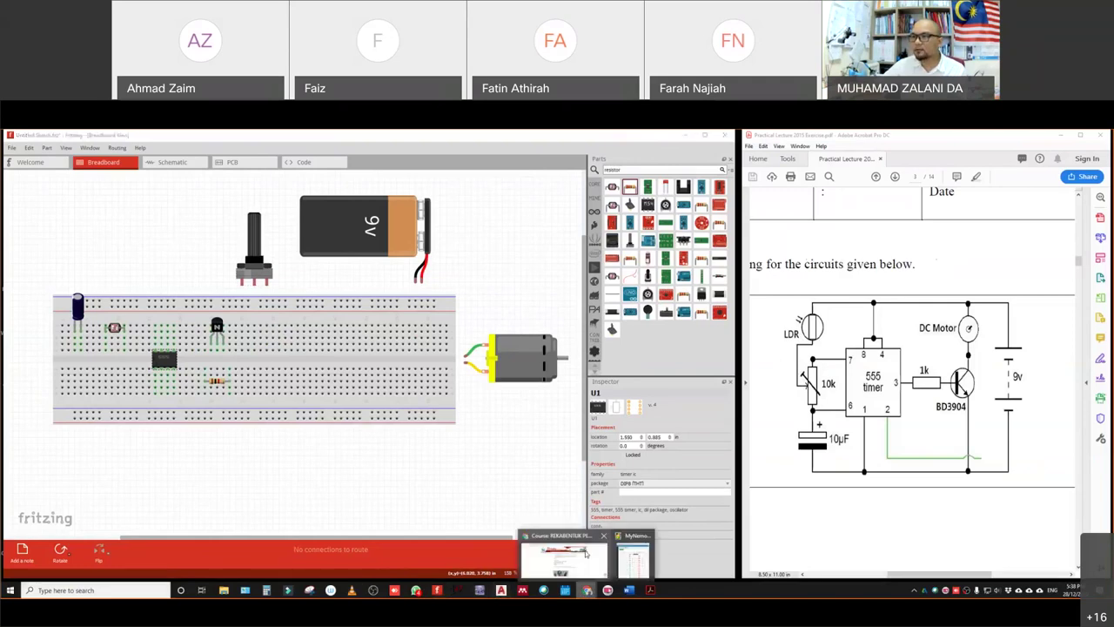
left_click(584, 552)
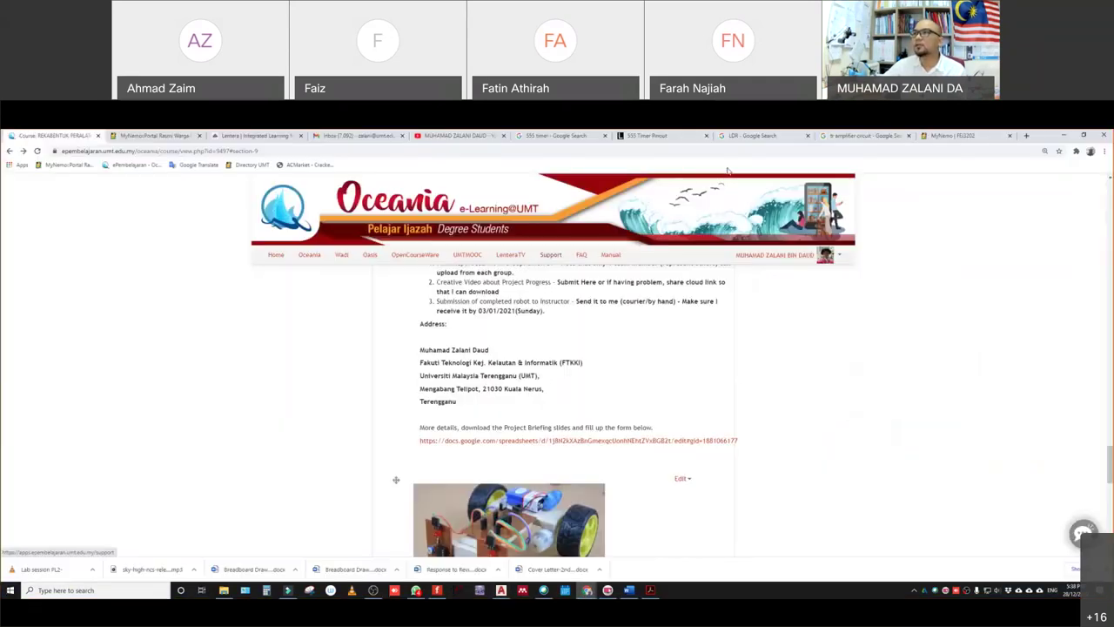
left_click(682, 139)
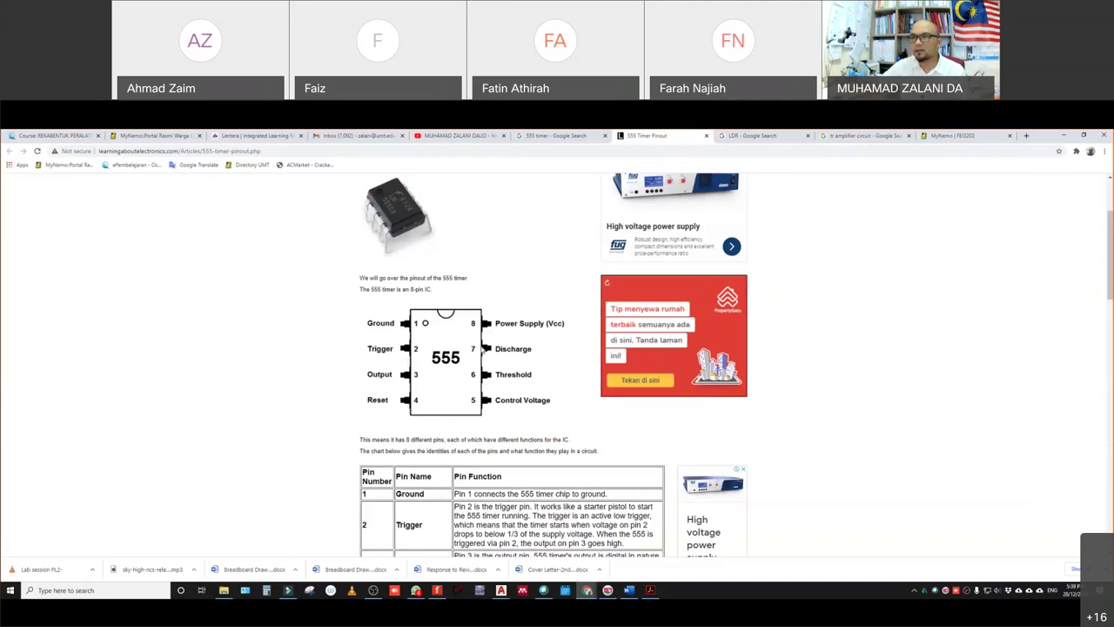
double_click(1051, 138)
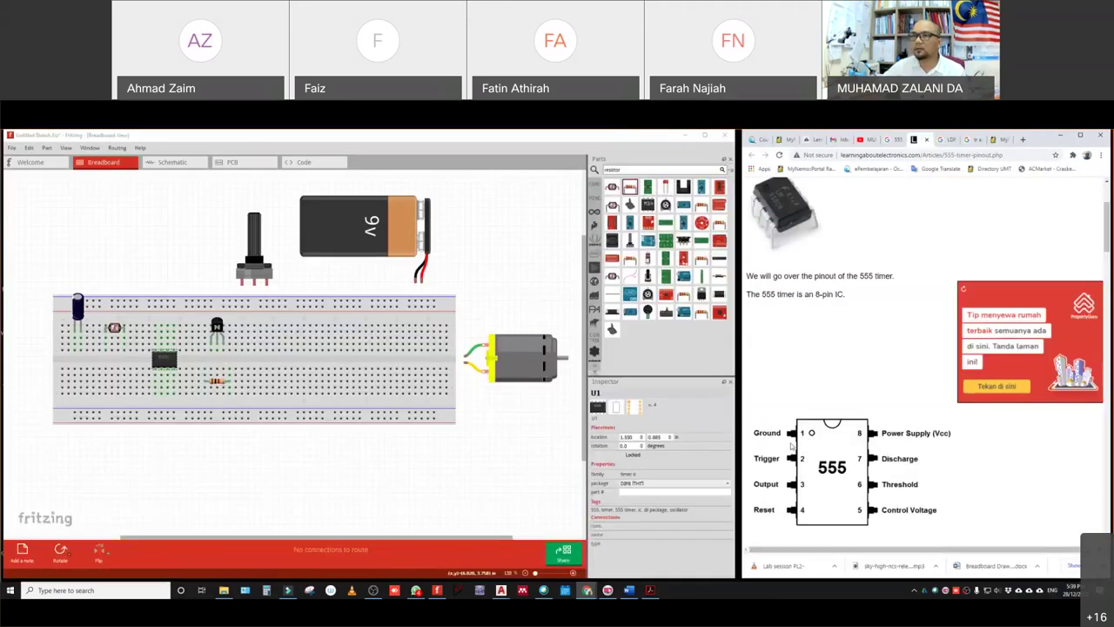
left_click(1060, 136)
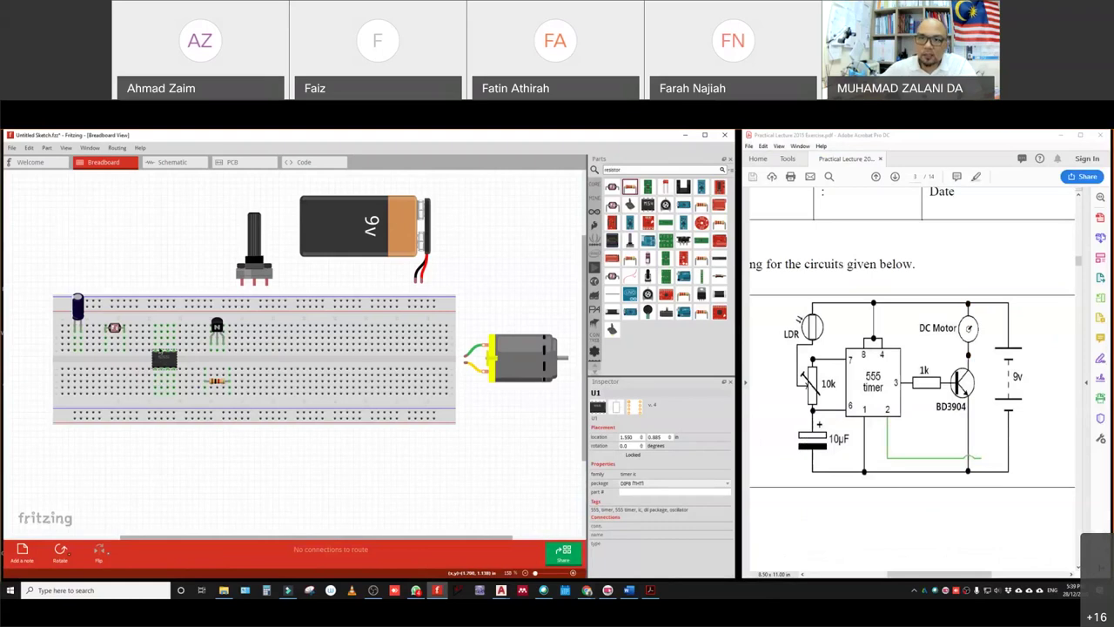
- Examine the 555 timer's pin positions on the breadboard up close, then review the layout of all placed parts
scroll(167, 374, "up", 5, "ctrl")
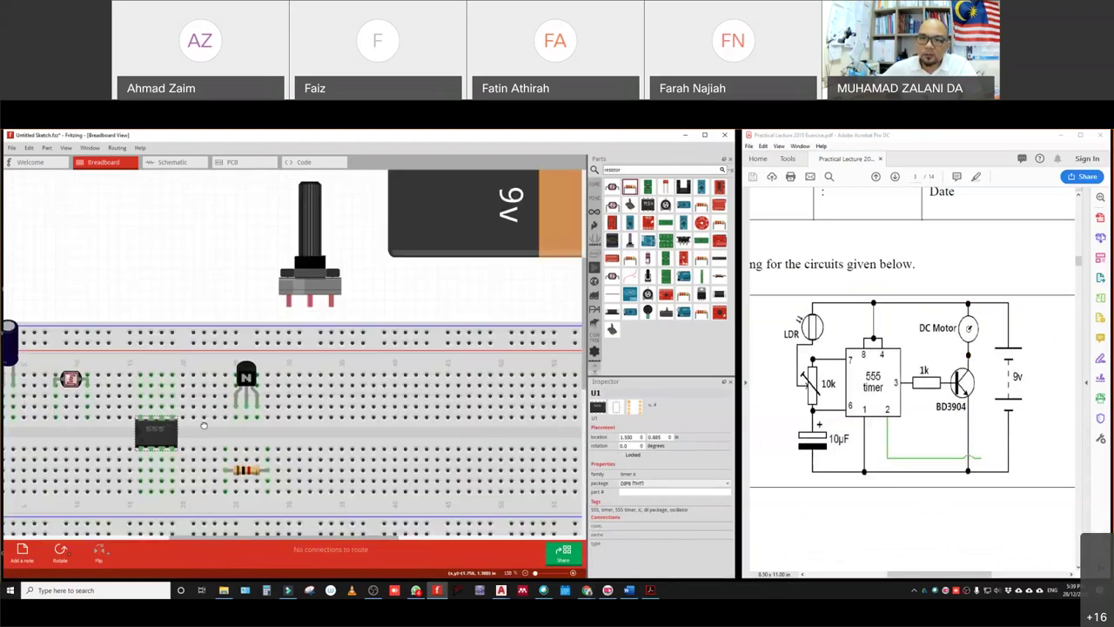
left_click_drag(204, 425, 249, 340)
scroll(249, 340, "up", 4, "ctrl")
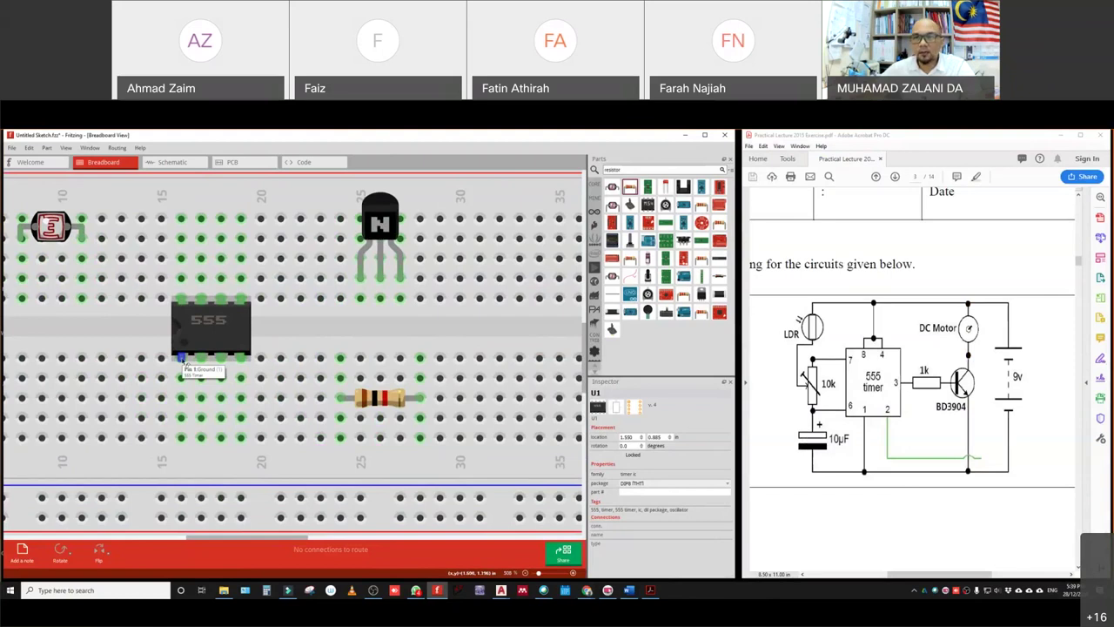
scroll(202, 366, "up", 3, "ctrl")
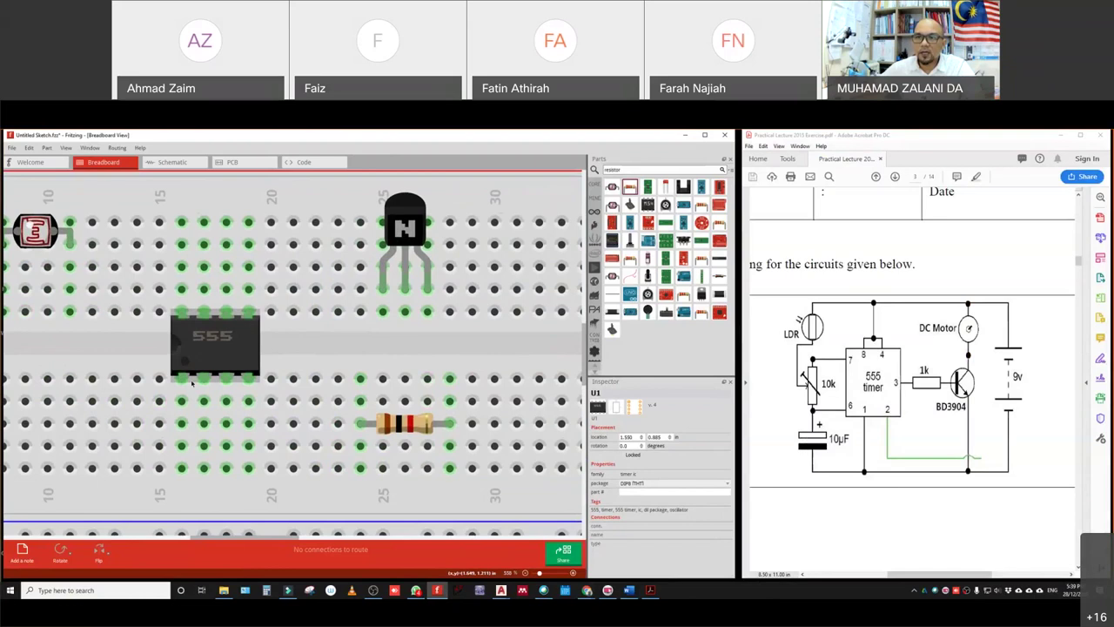
scroll(191, 383, "up", 1, "ctrl")
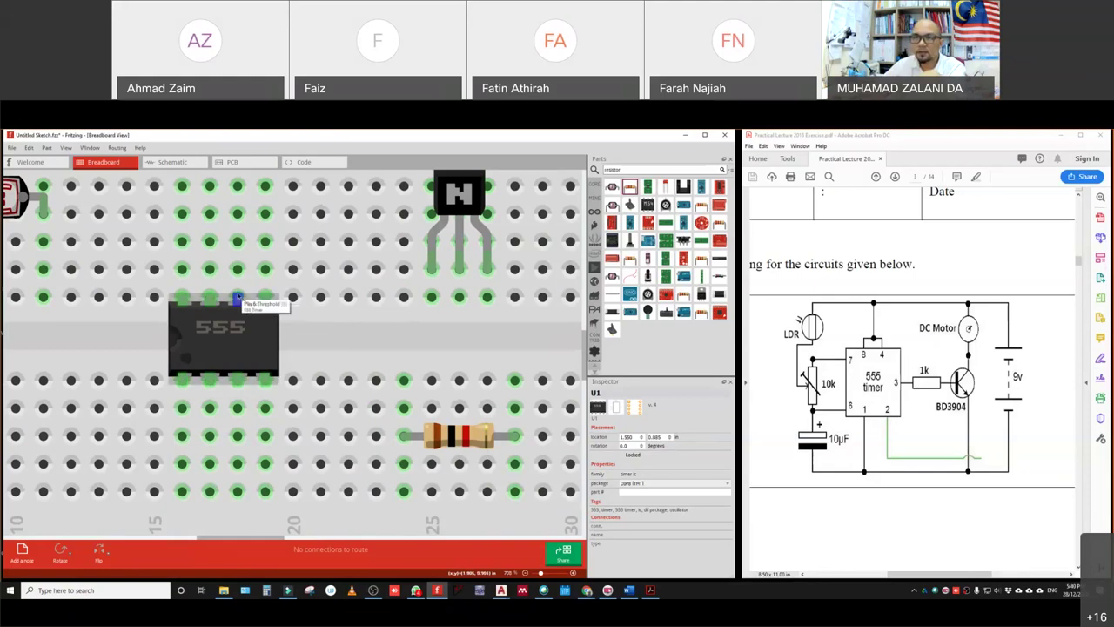
scroll(211, 408, "down", 3, "ctrl")
scroll(211, 408, "down", 1, "ctrl")
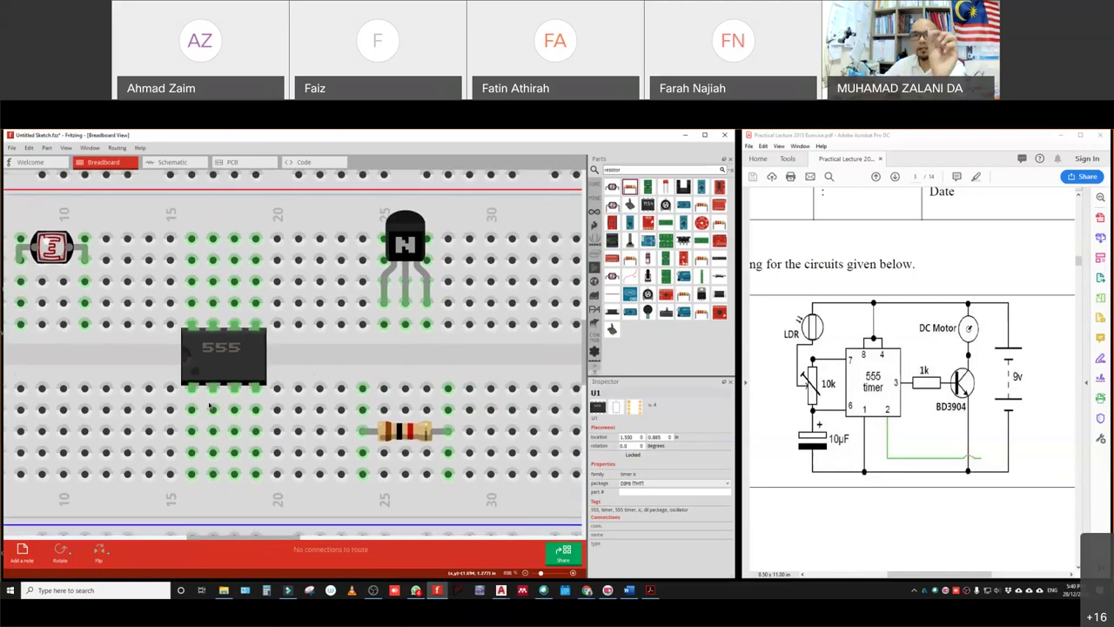
scroll(212, 408, "down", 3, "ctrl")
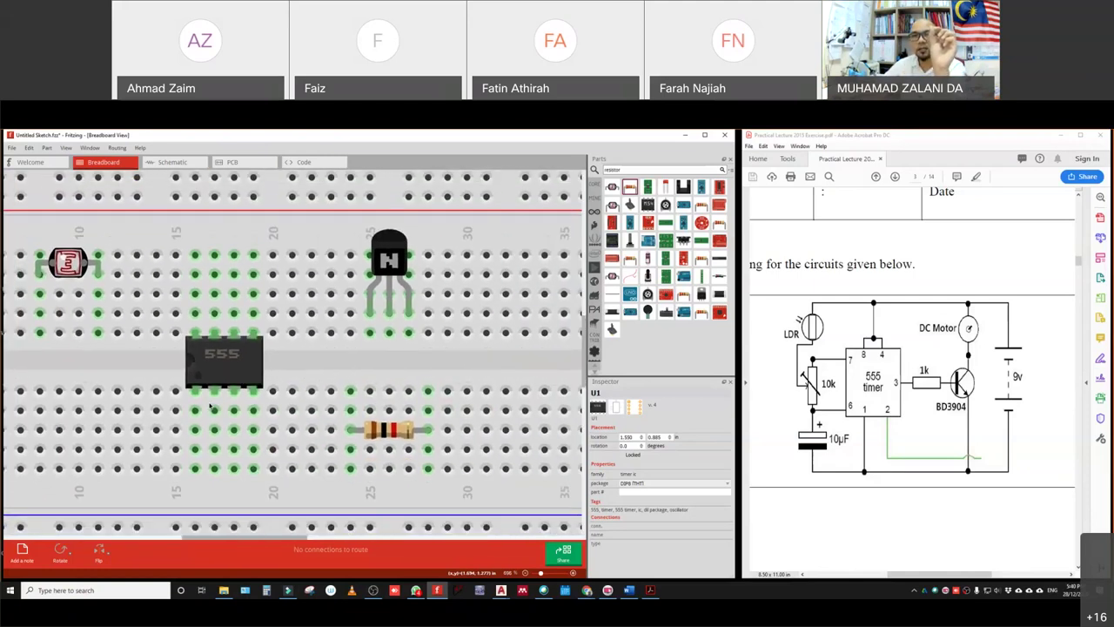
scroll(212, 408, "down", 2, "ctrl")
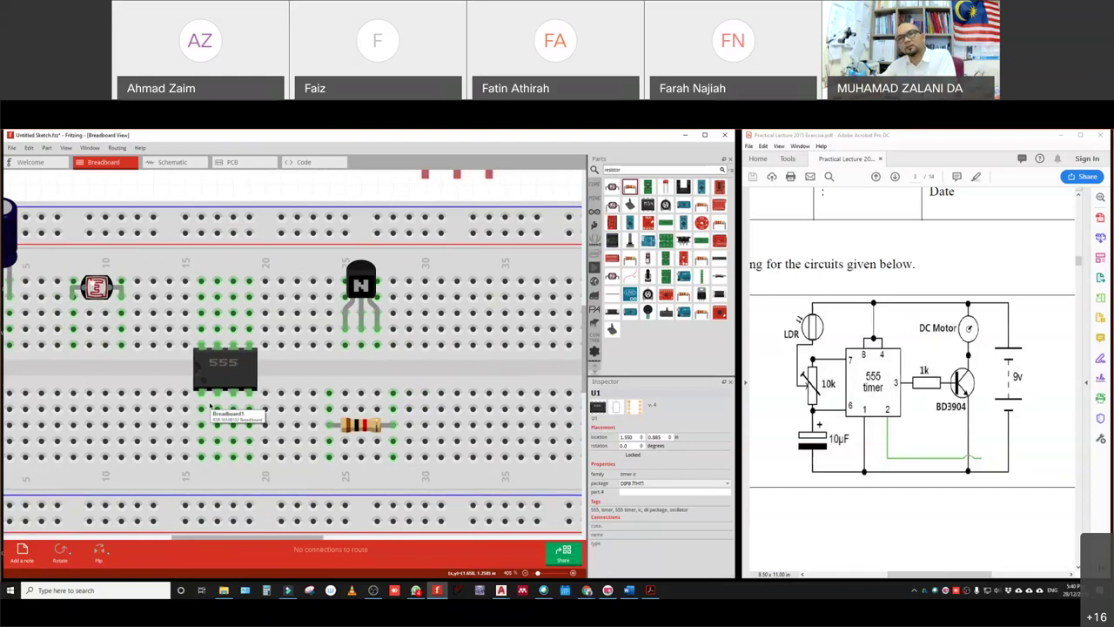
scroll(210, 407, "down", 1, "ctrl")
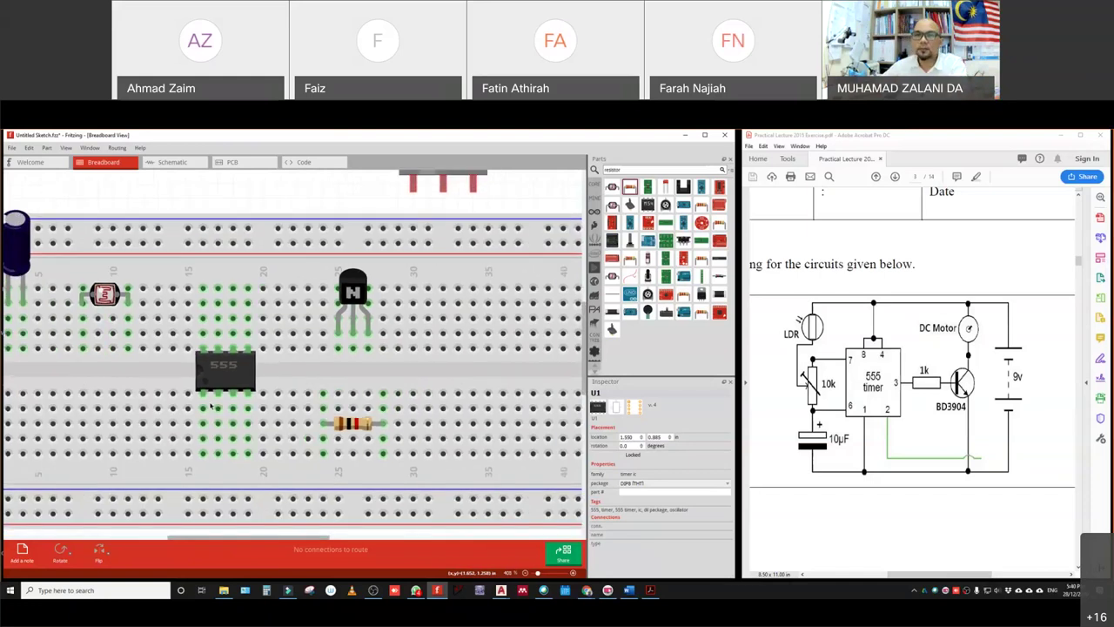
scroll(211, 406, "down", 3, "ctrl")
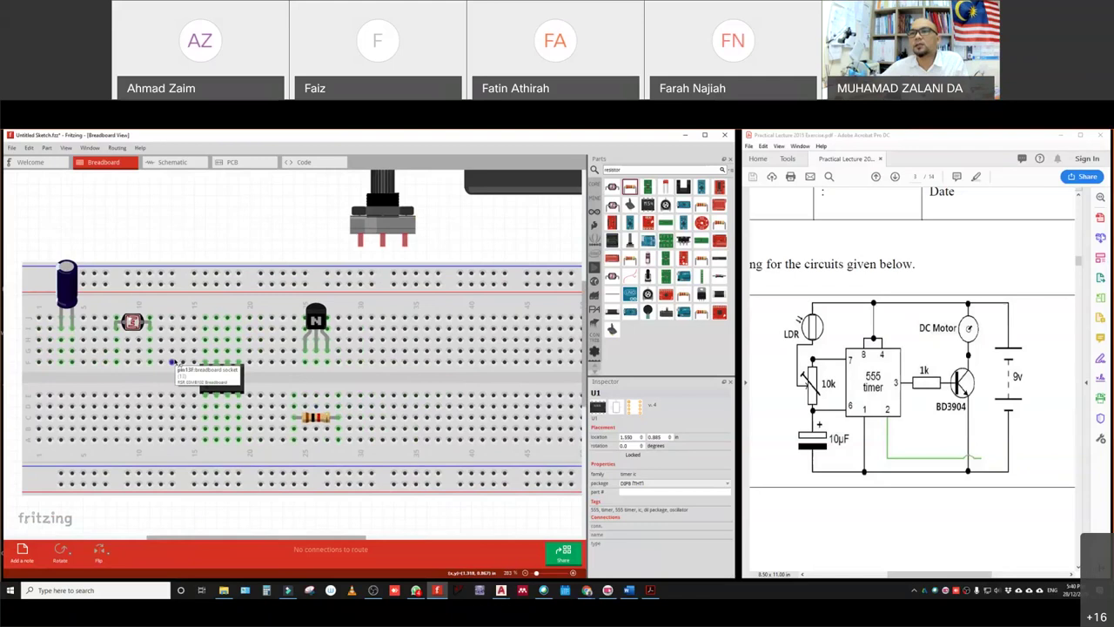
scroll(261, 370, "up", 2, "ctrl")
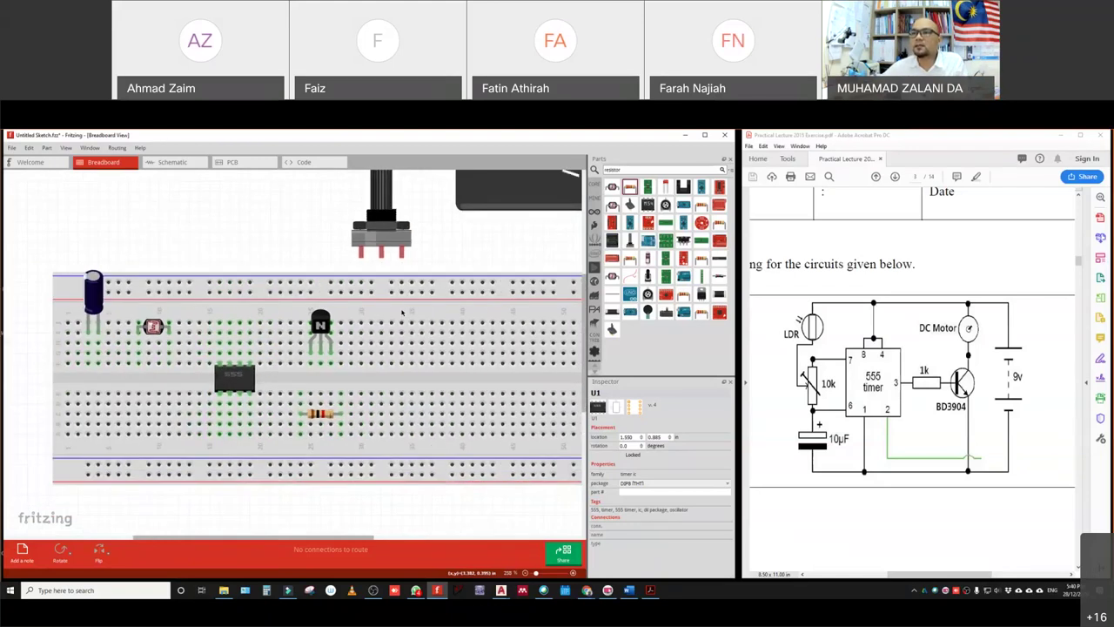
scroll(426, 309, "down", 1, "ctrl")
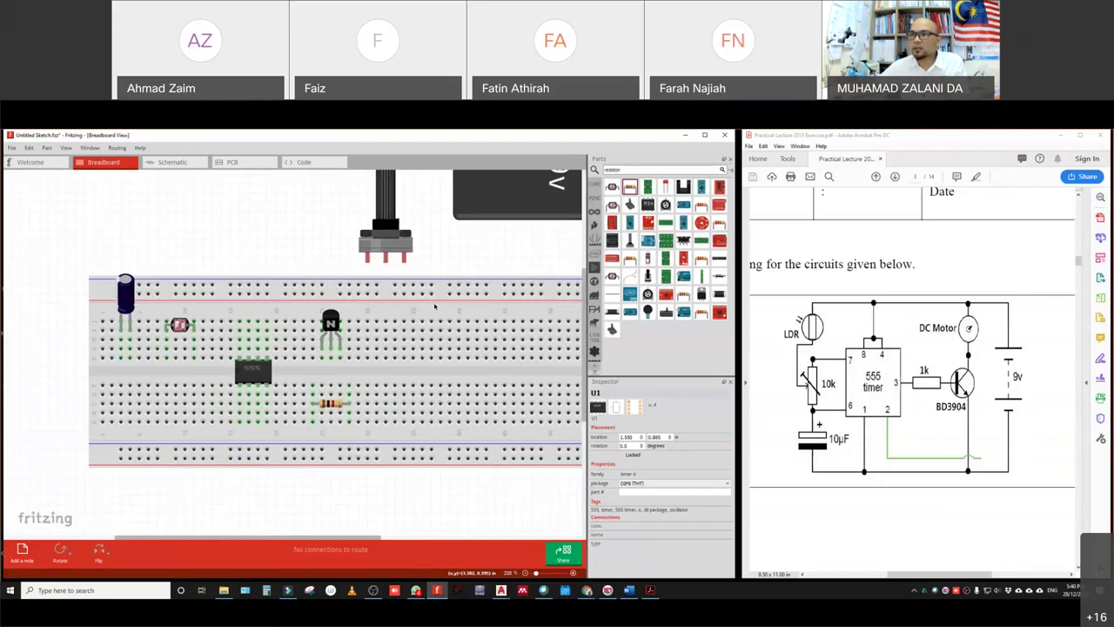
scroll(572, 385, "right", 3)
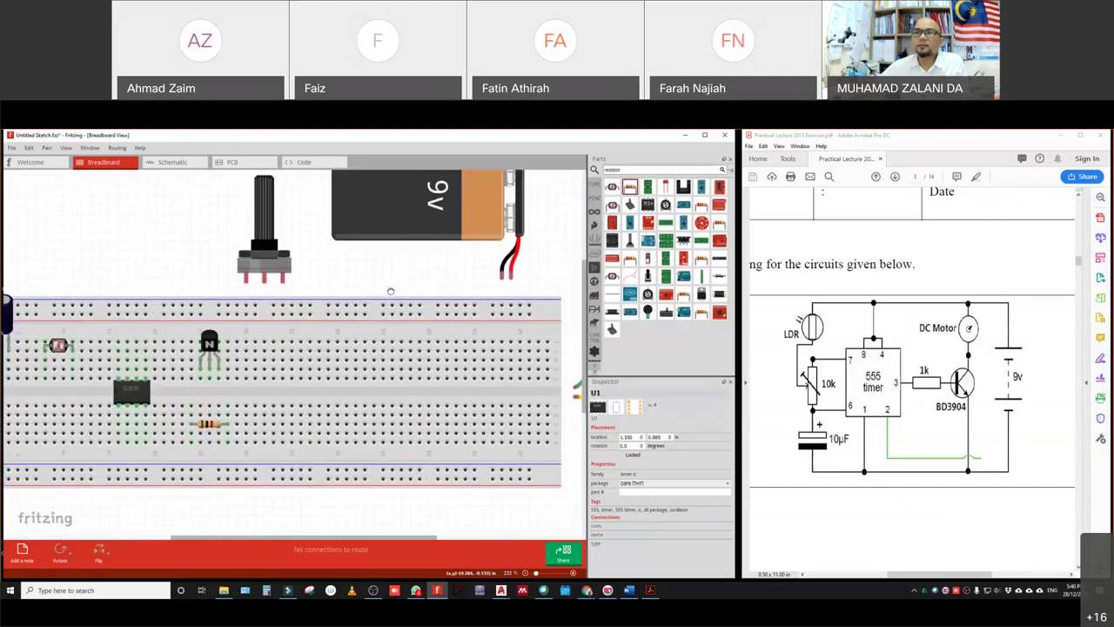
scroll(391, 295, "down", 1, "ctrl")
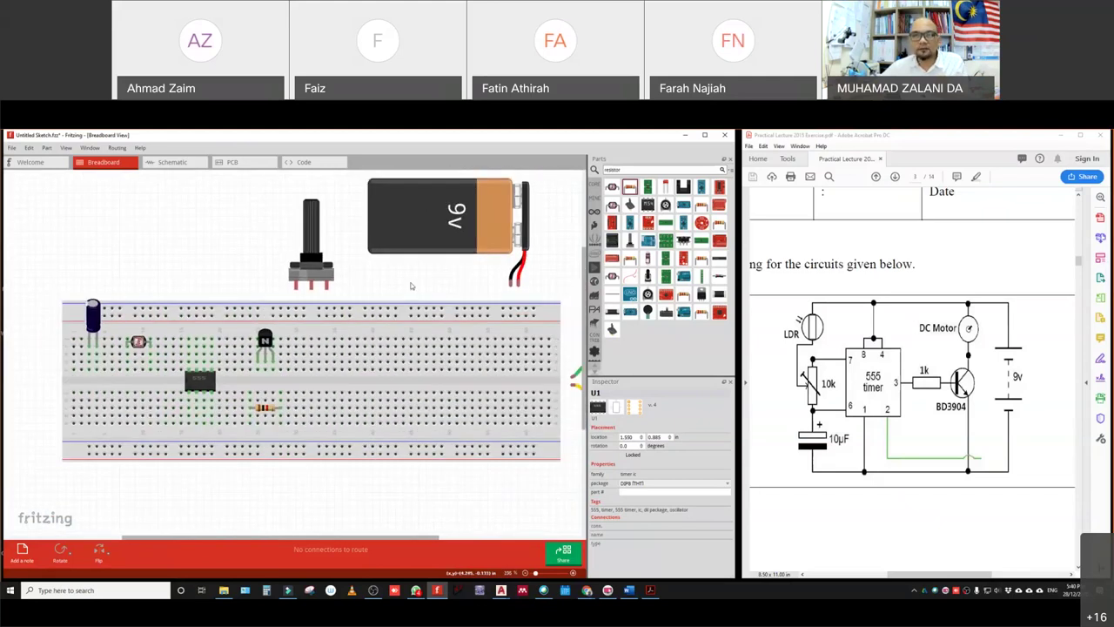
- Switch to the schematic view and move the potentiometer symbol clear of the transistor, to its upper right
left_click(177, 166)
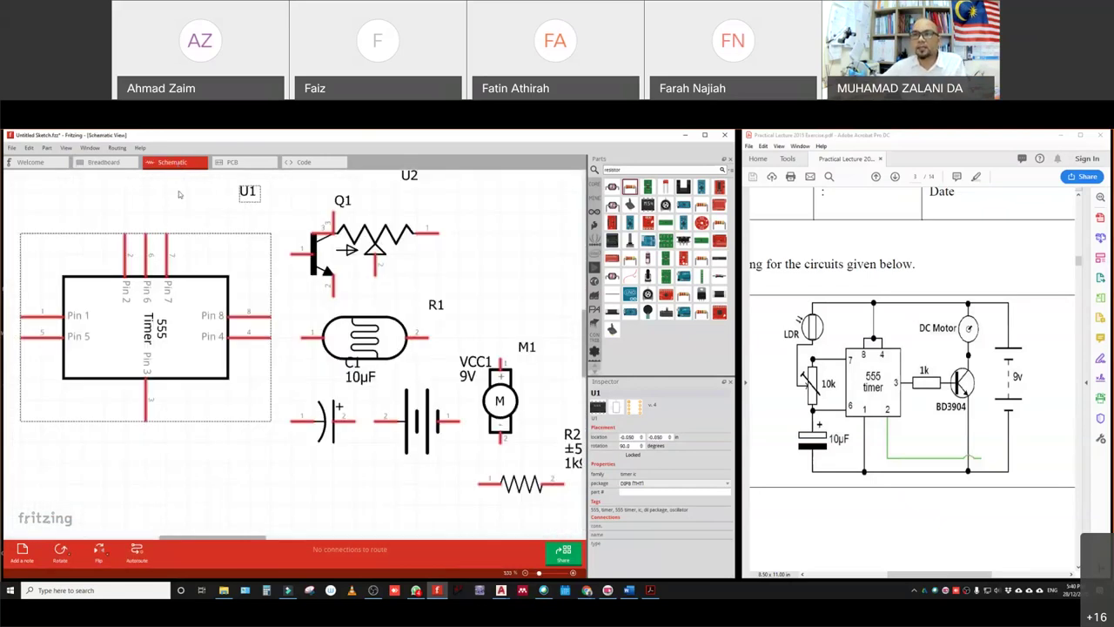
scroll(228, 325, "down", 2, "ctrl")
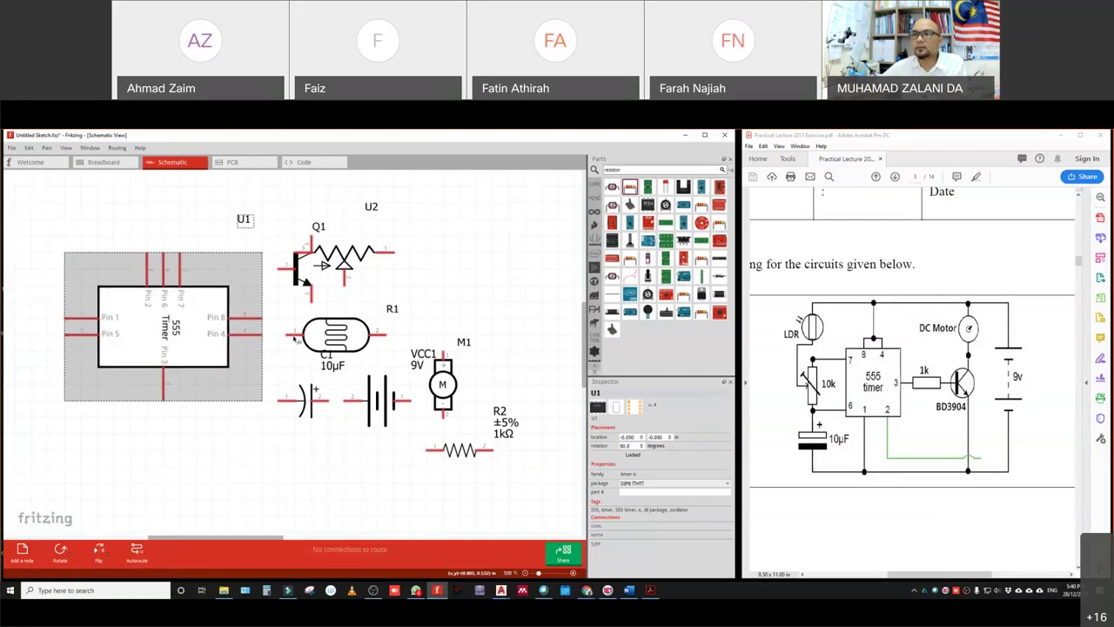
left_click_drag(358, 266, 444, 253)
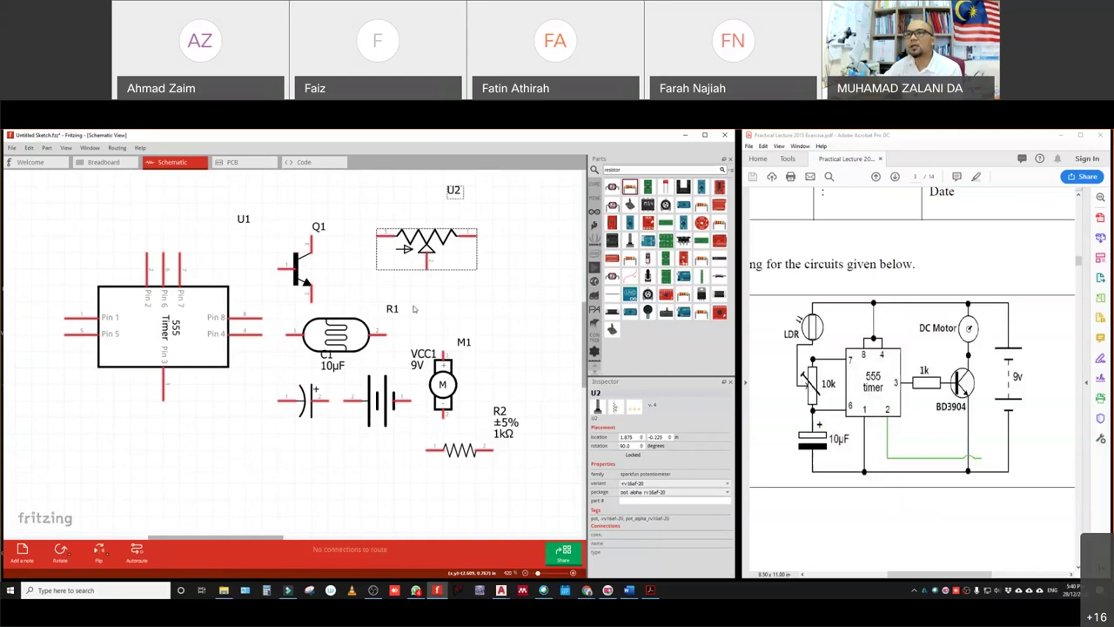
left_click(332, 246)
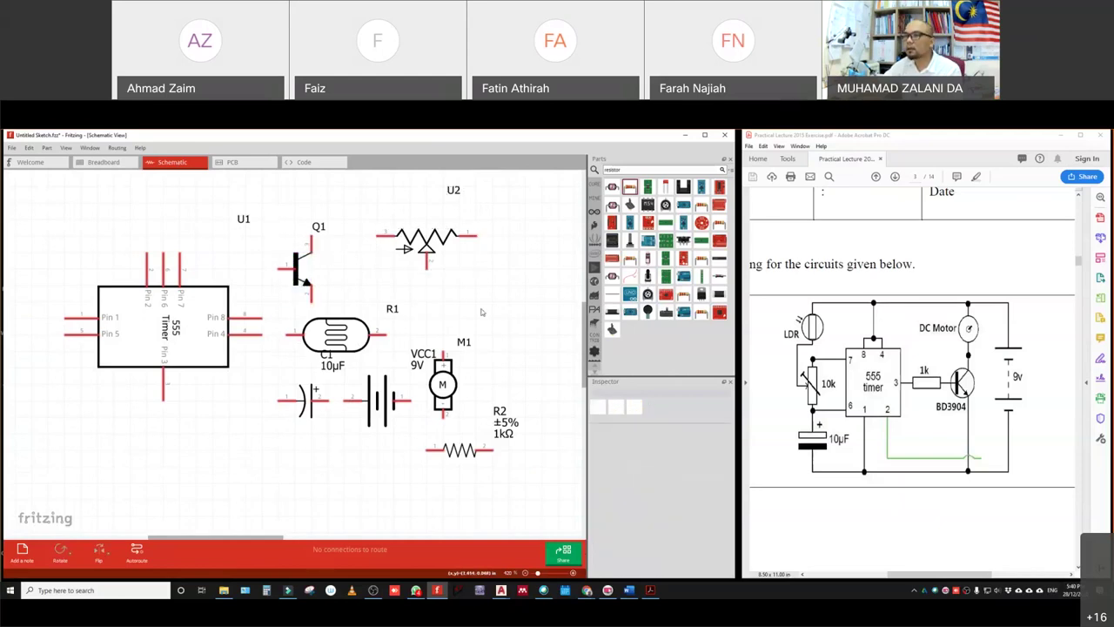
scroll(412, 305, "down", 1, "ctrl")
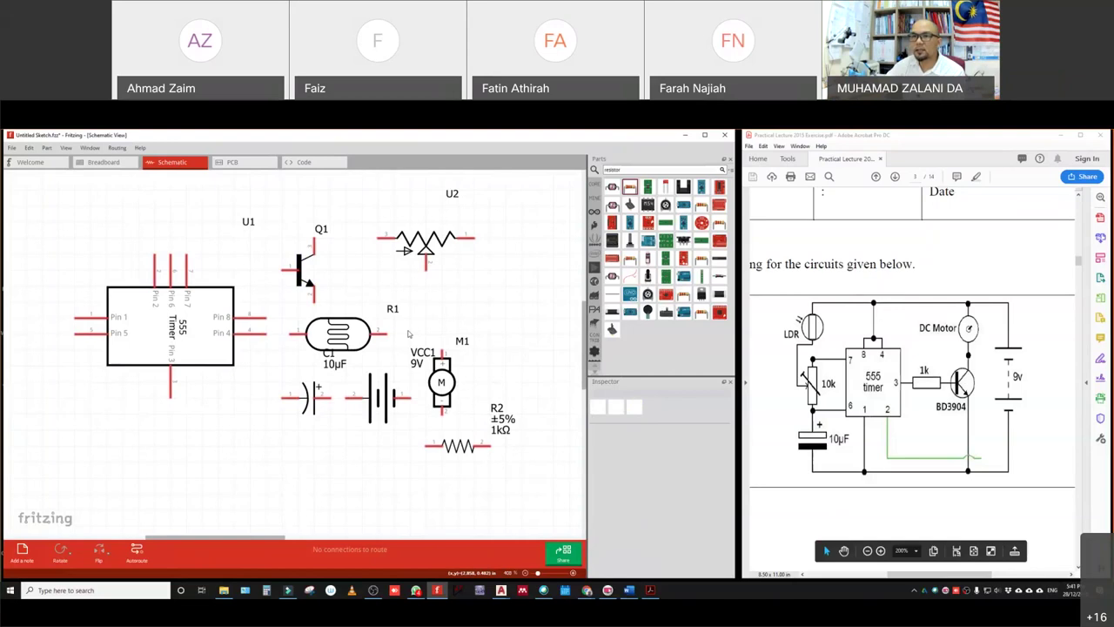
- Move the LDR above and left of the 555 timer, and rotate the timer to 0 degrees with pins 8 and 4 facing up
left_click_drag(351, 345, 98, 258)
left_click_drag(169, 326, 202, 360)
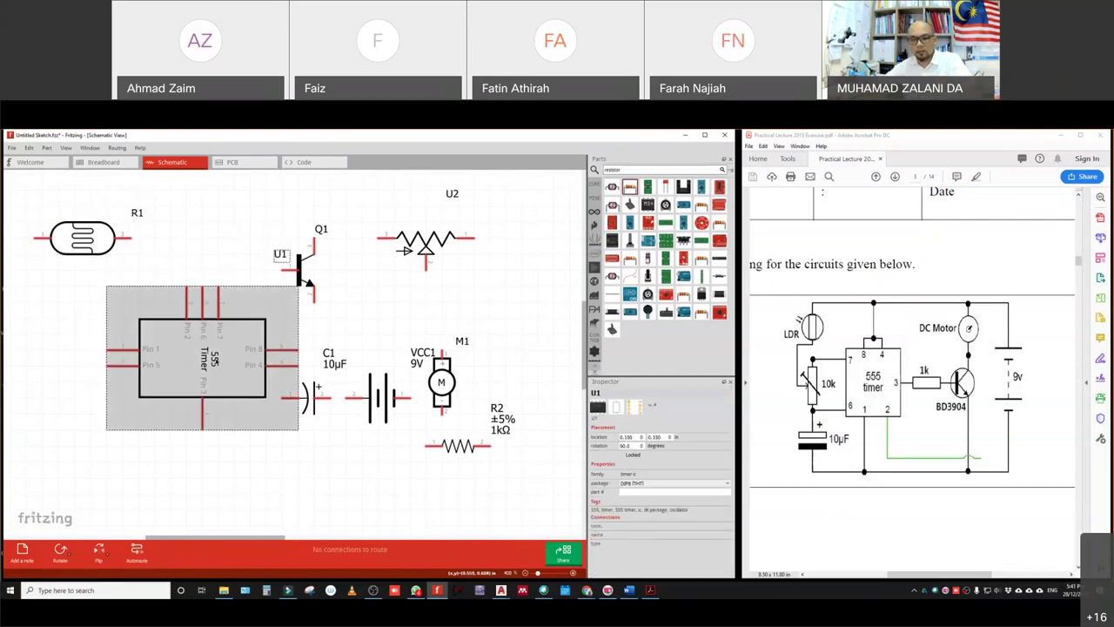
key("ctrl+alt+shift+r")
key("ctrl+alt+shift+r")
key("ctrl+alt+shift+r")
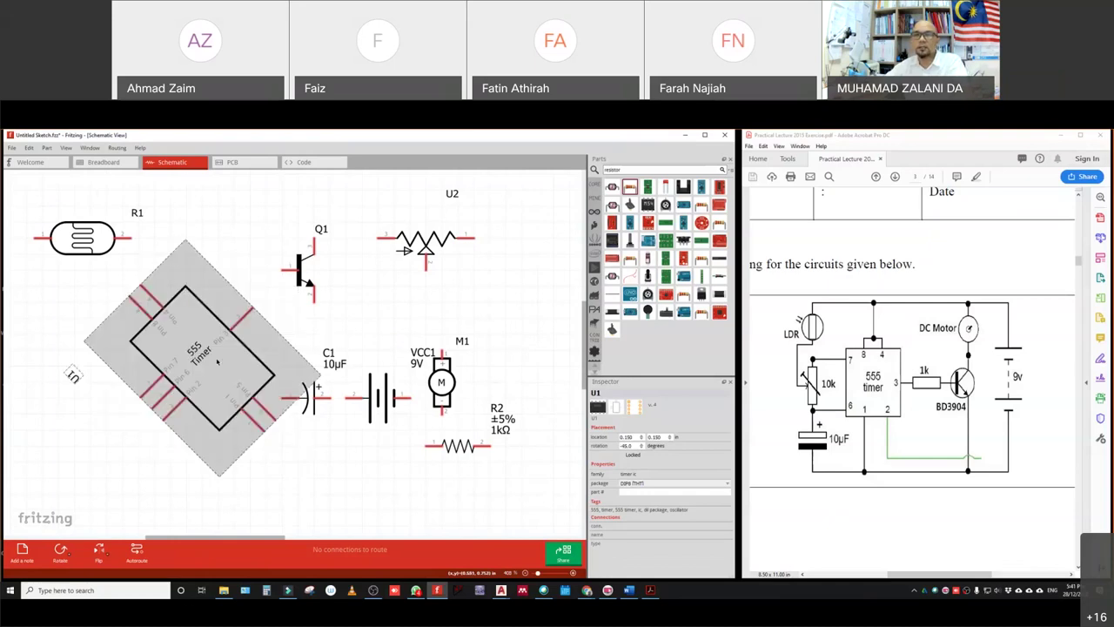
key("ctrl+z")
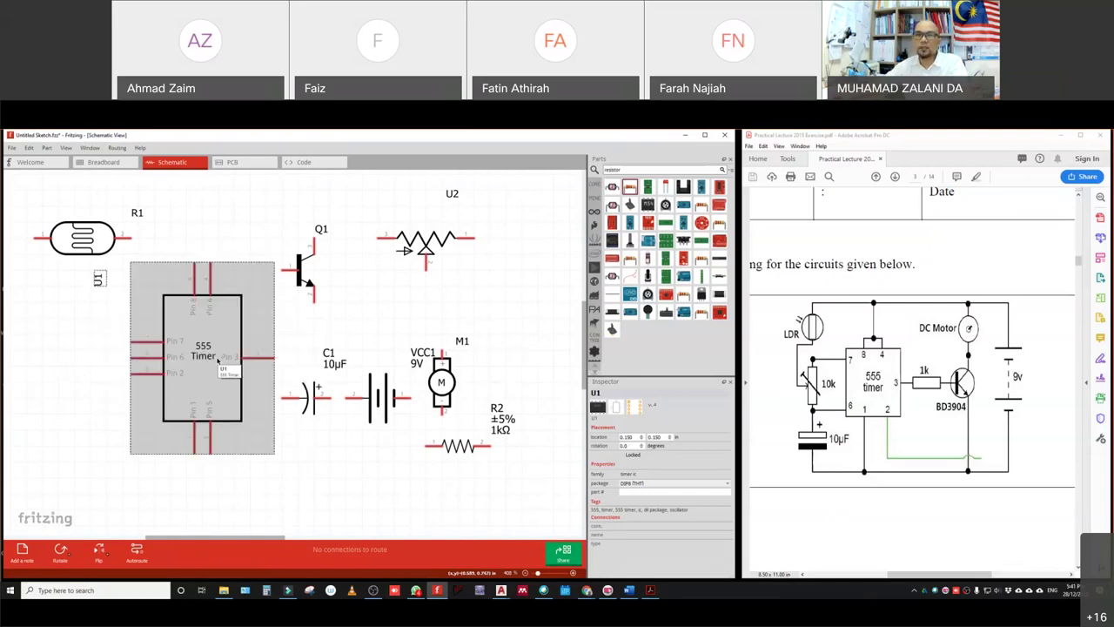
left_click_drag(206, 300, 212, 307)
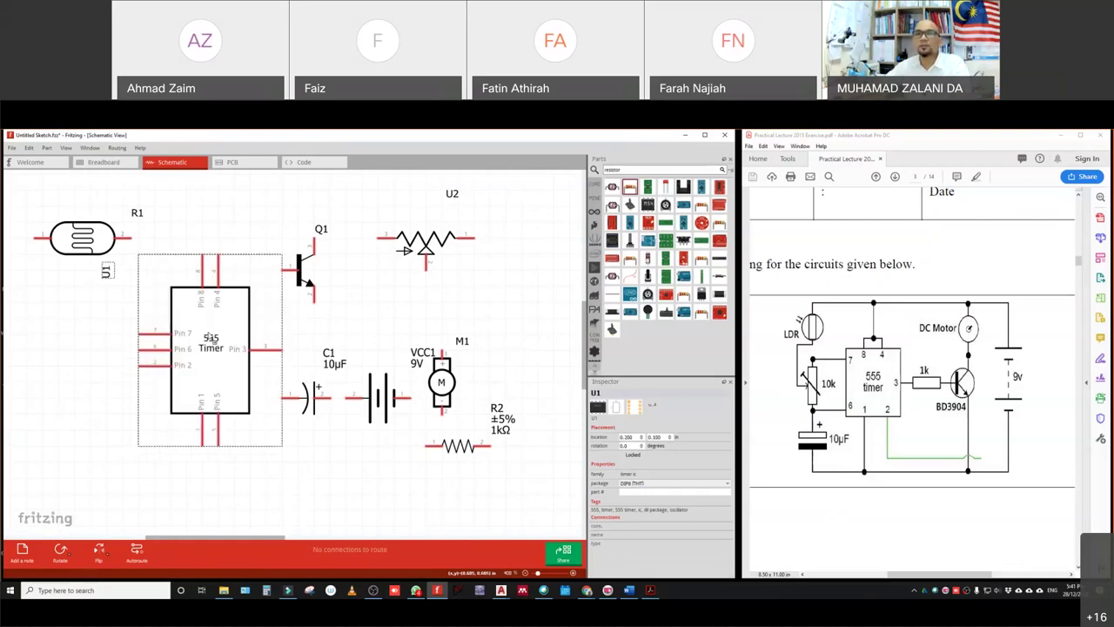
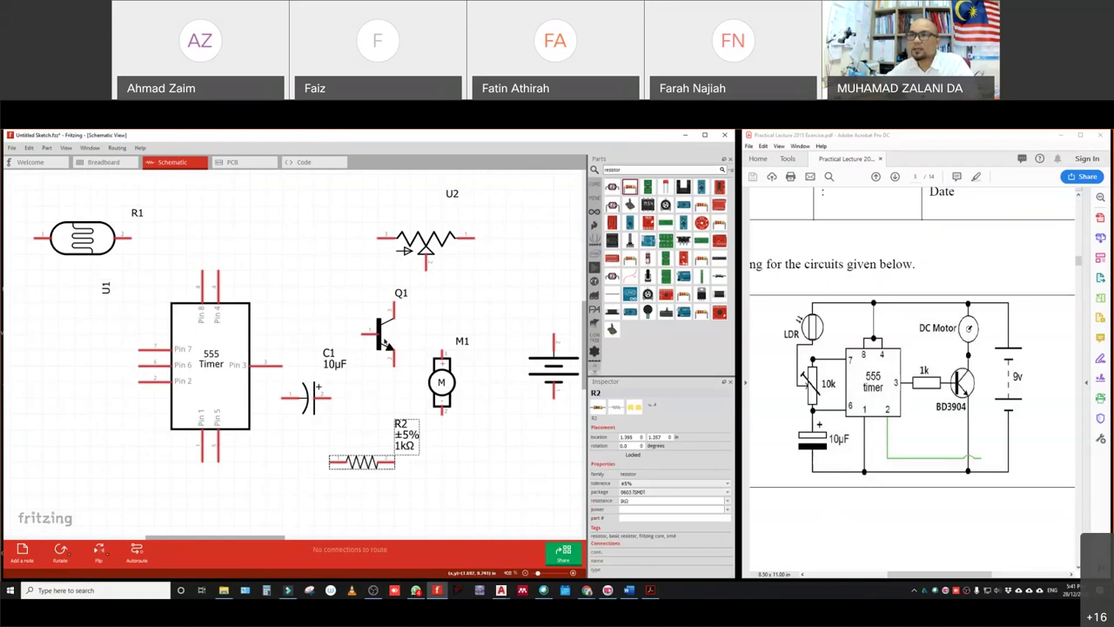
- Place the 1kΩ resistor between the timer and transistor, and stand the 10µF capacitor left of the timer with its positive side up
left_click_drag(361, 463, 331, 354)
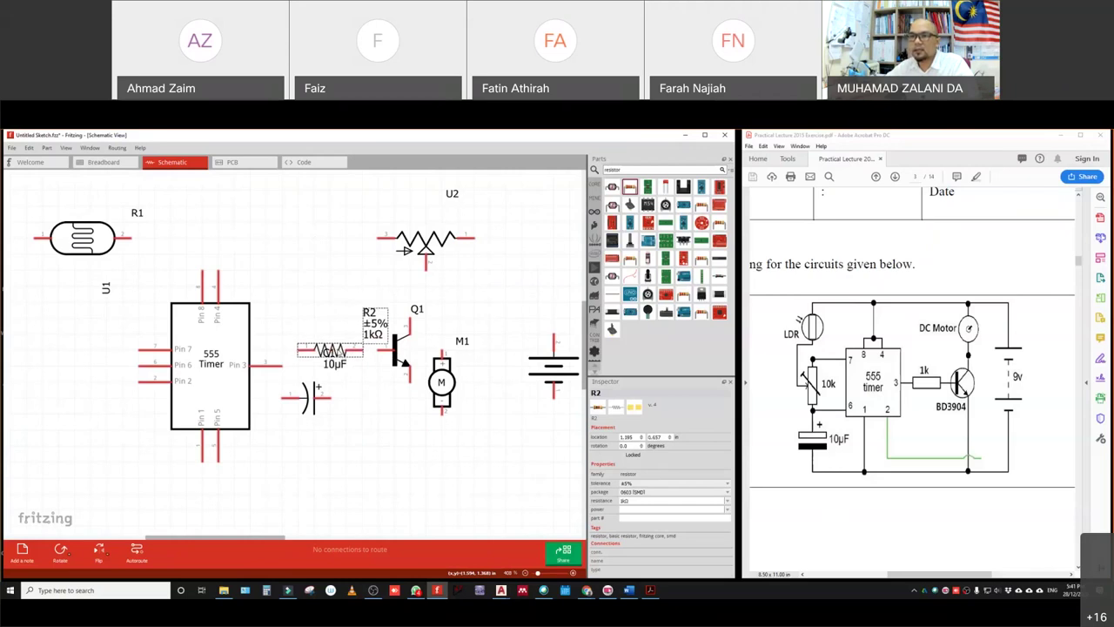
left_click(313, 398)
left_click_drag(313, 399, 93, 430)
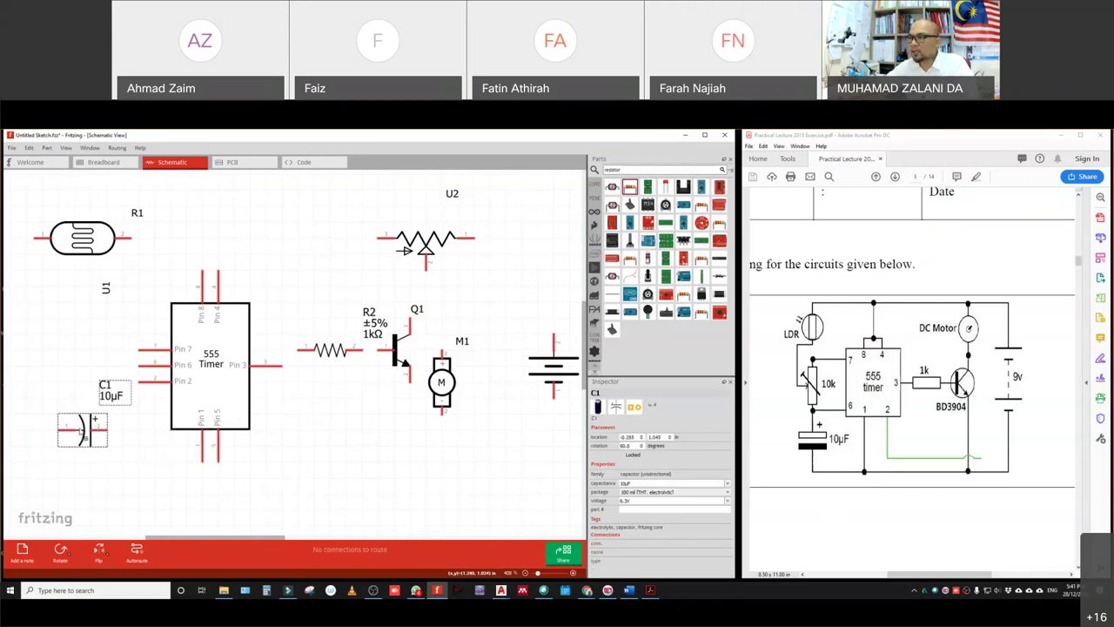
key("ctrl+alt+r")
key("ctrl+alt+shift+r")
key("ctrl+alt+shift+r")
key("ctrl+alt+shift+r")
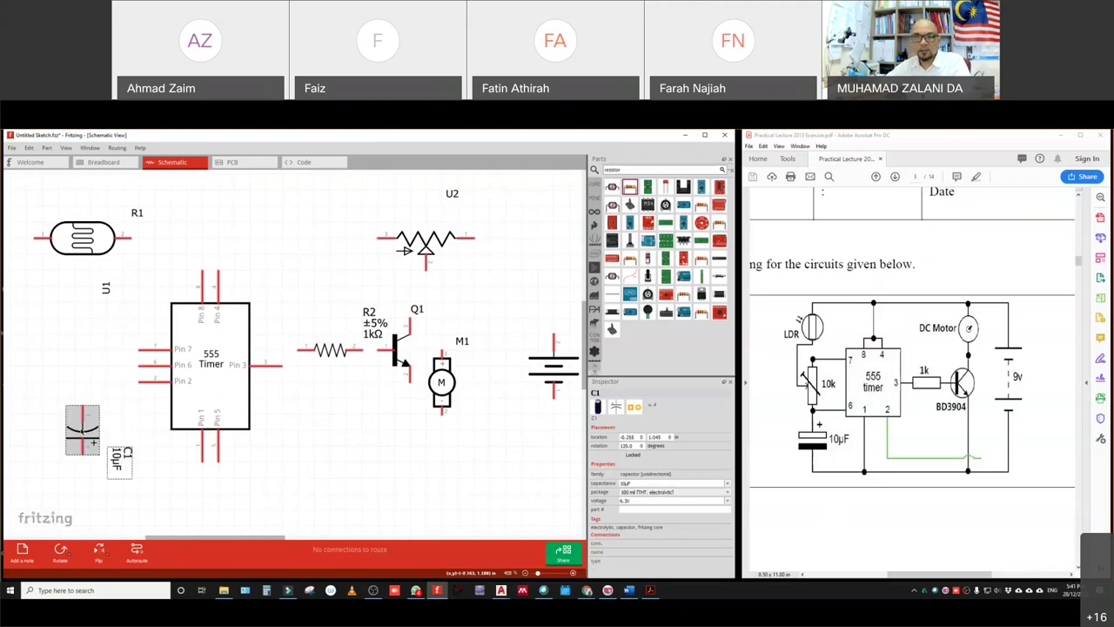
left_click(145, 459)
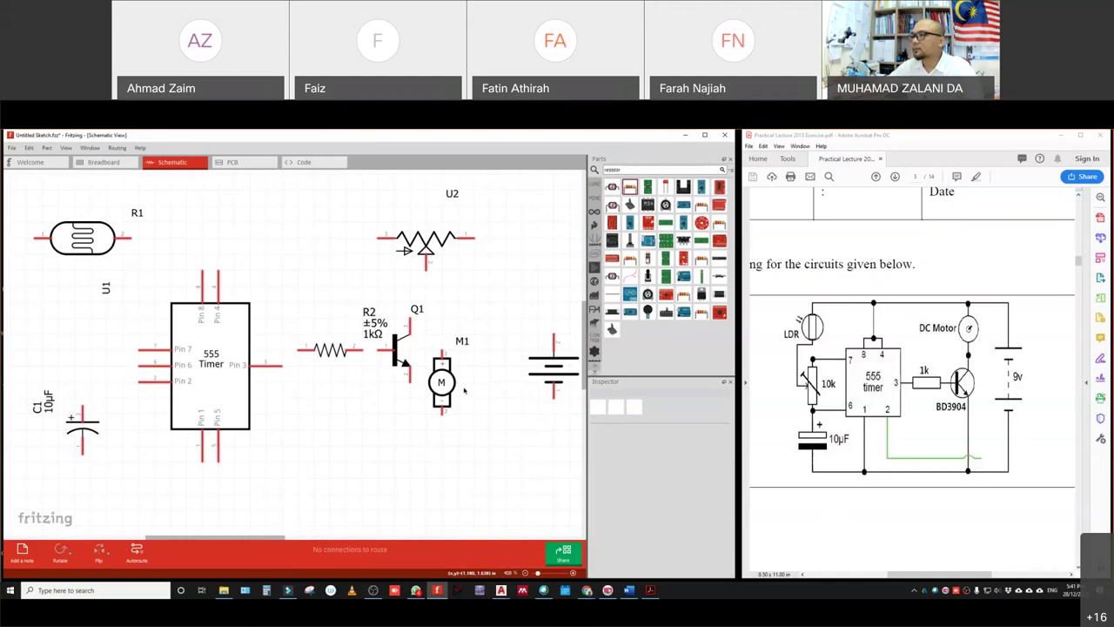
- Place the potentiometer vertically below the LDR, rotated to 180 degrees with its wiper facing left, and shift the capacitor down beneath it
left_click_drag(426, 249, 75, 329)
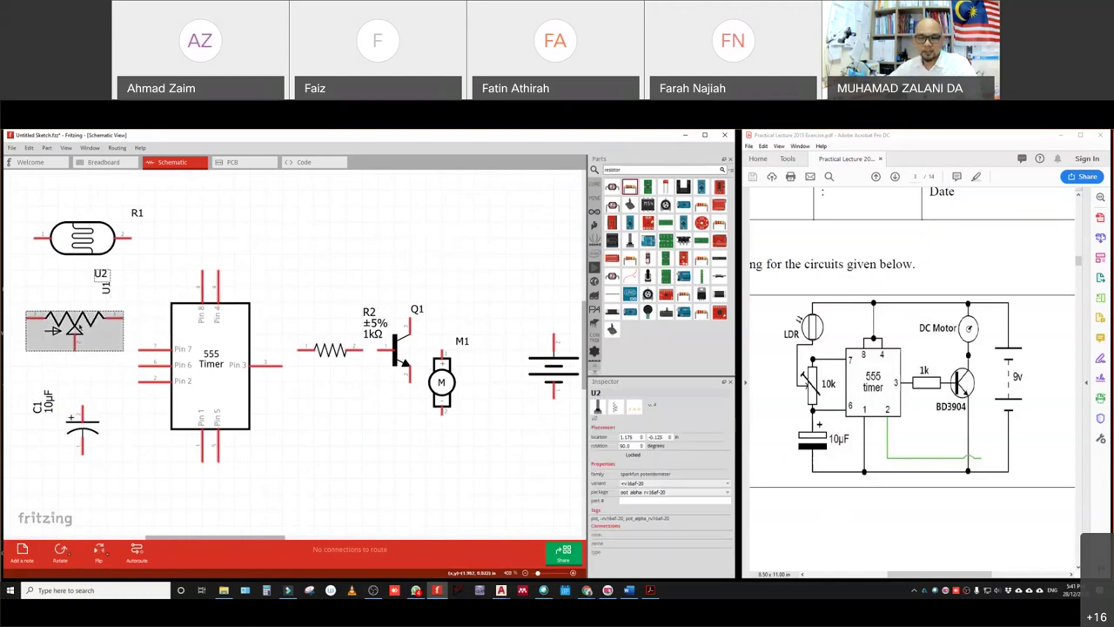
key("ctrl+alt+r")
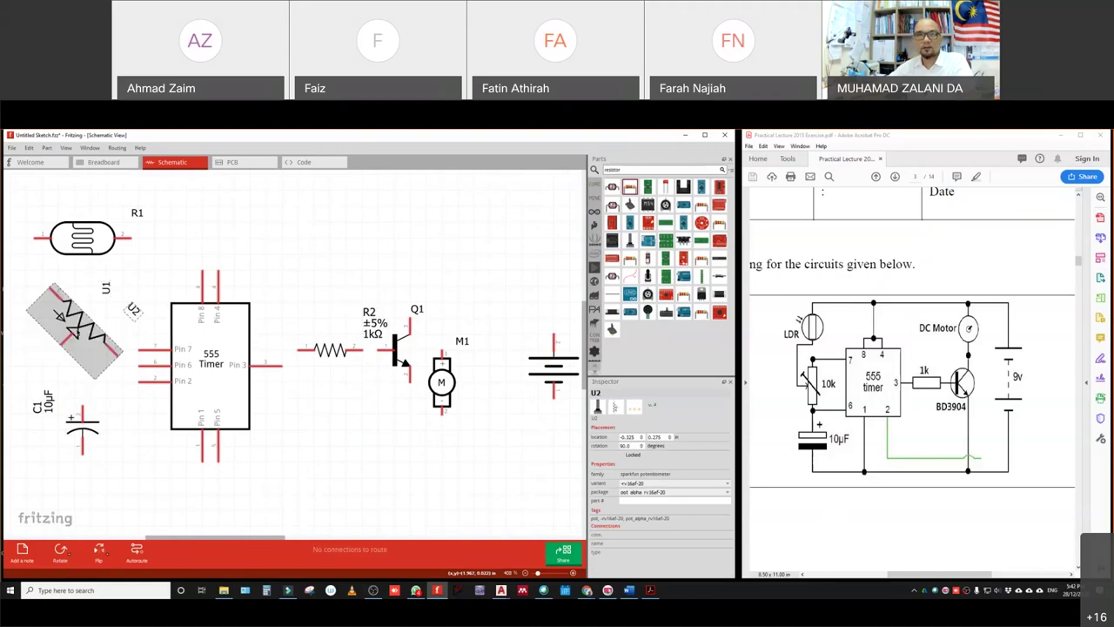
key("ctrl+r")
key("ctrl+r")
key("ctrl+r")
key("ctrl+r")
key("ctrl+alt+r")
left_click(82, 427)
left_click_drag(83, 427, 76, 477)
left_click(69, 349)
key("ctrl+r")
key("ctrl+r")
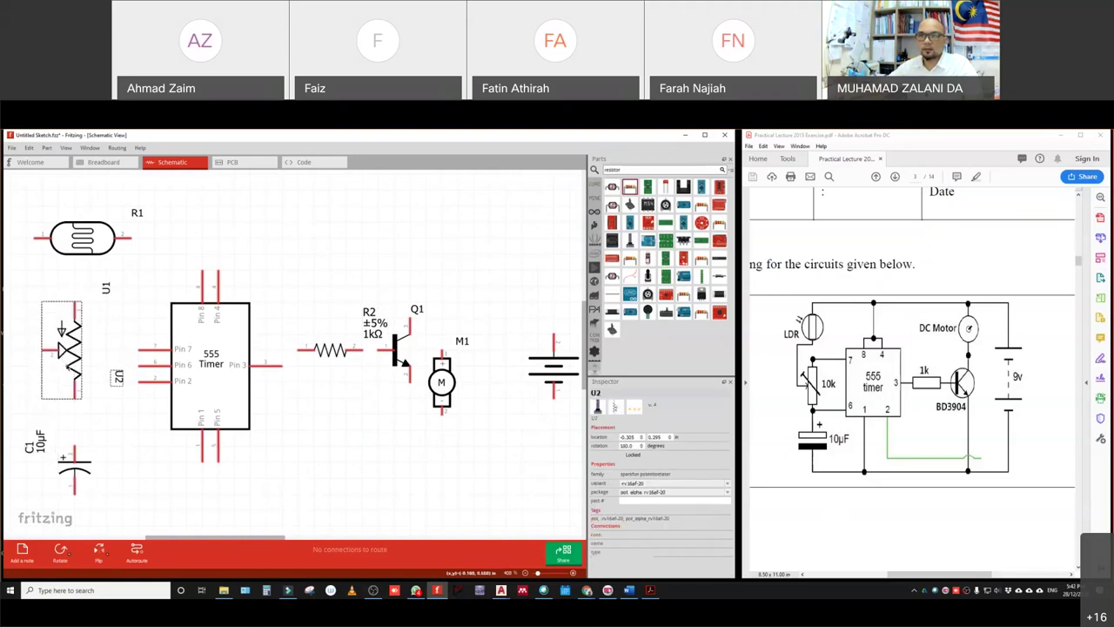
- Move the DC motor symbol above the transistor, and shift the 9V battery symbol closer to the transistor's right side
scroll(329, 434, "down", 1, "ctrl")
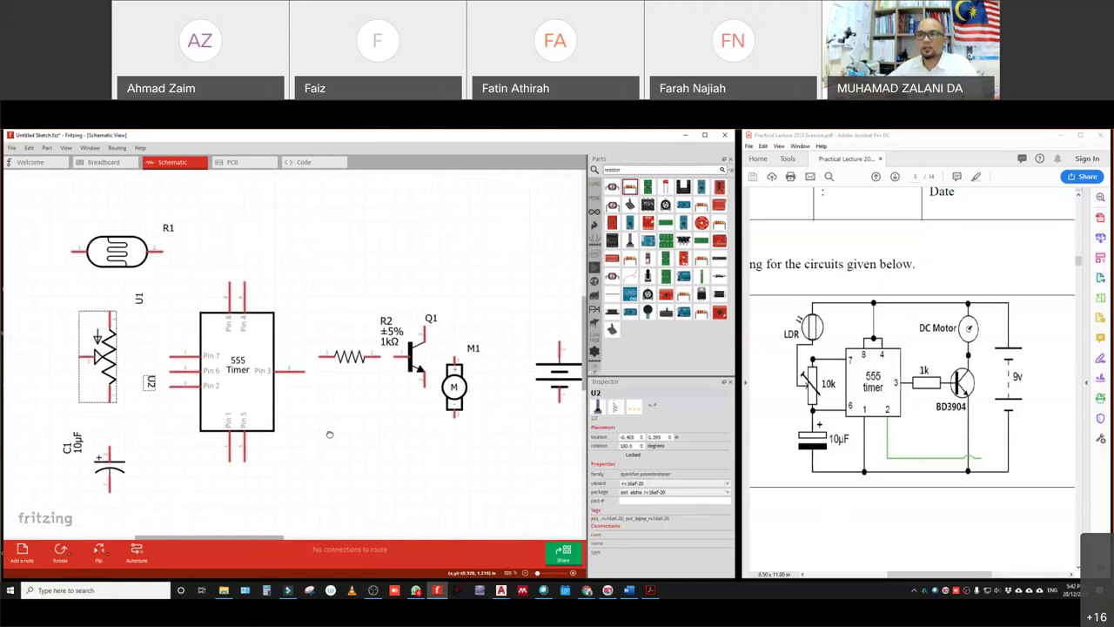
left_click_drag(459, 384, 428, 249)
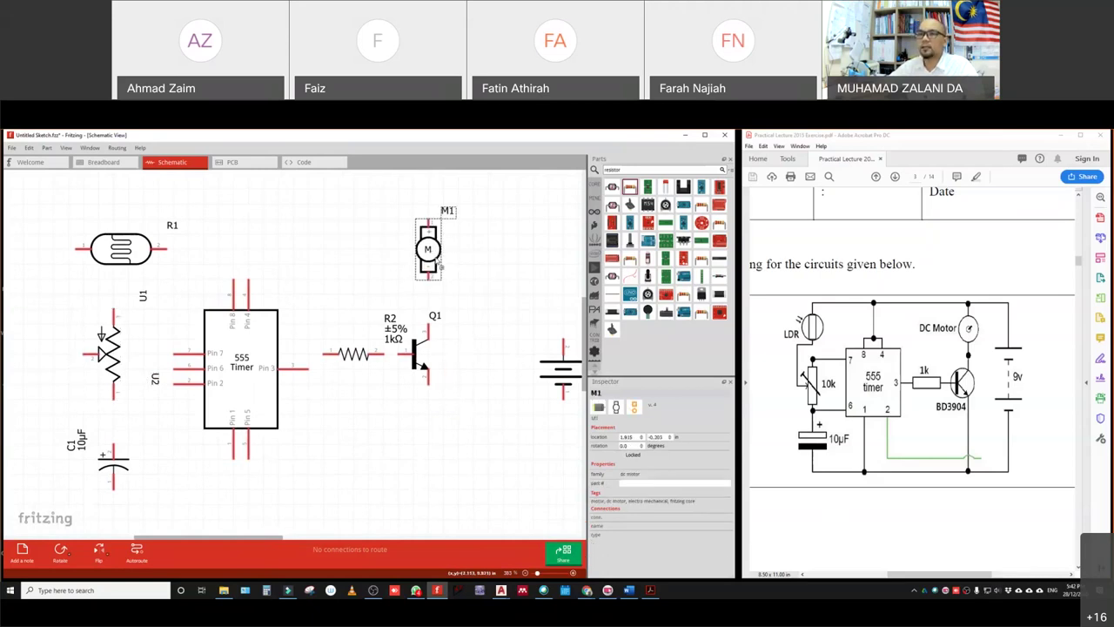
scroll(422, 365, "down", 1, "ctrl")
left_click_drag(541, 373, 514, 360)
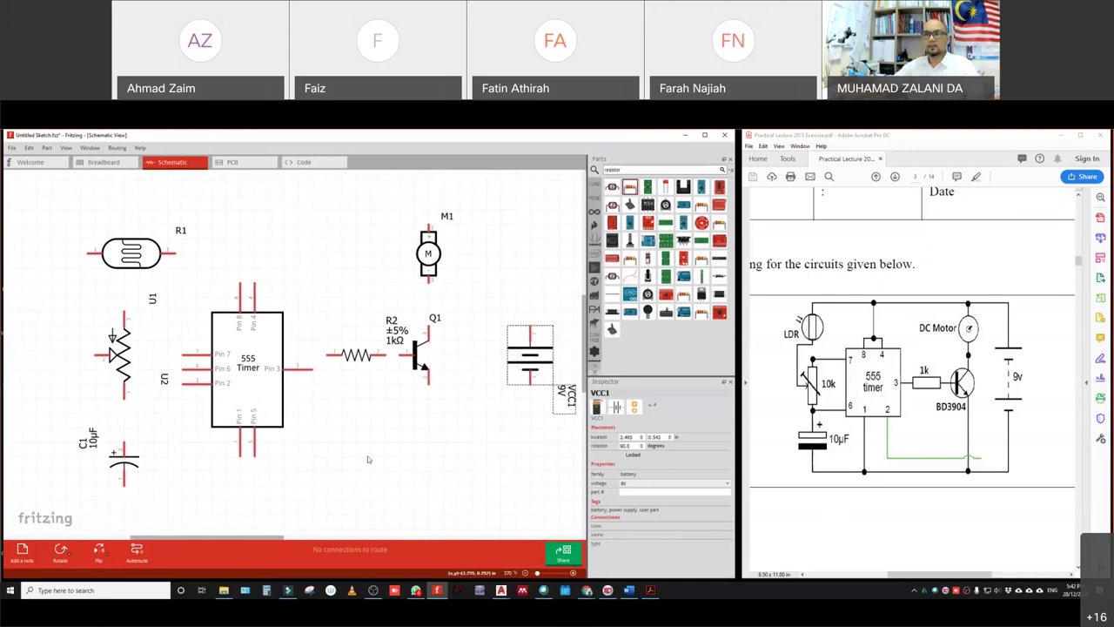
- Move the transistor down and slightly right so its base lines up with the 1kΩ resistor
left_click_drag(357, 354, 429, 367)
left_click(414, 352)
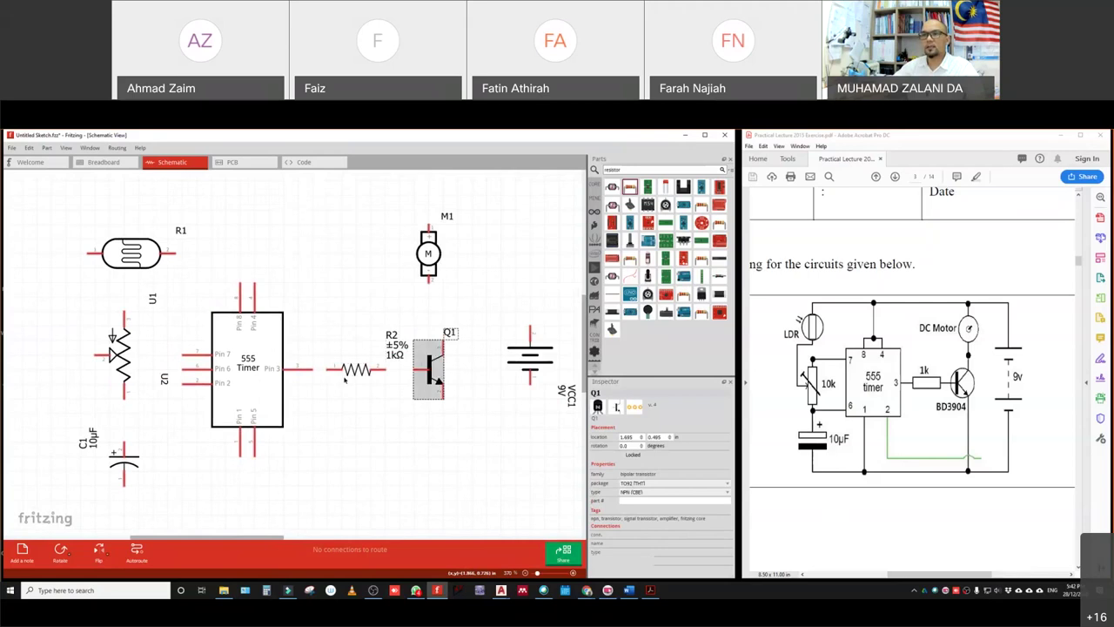
scroll(311, 444, "down", 1)
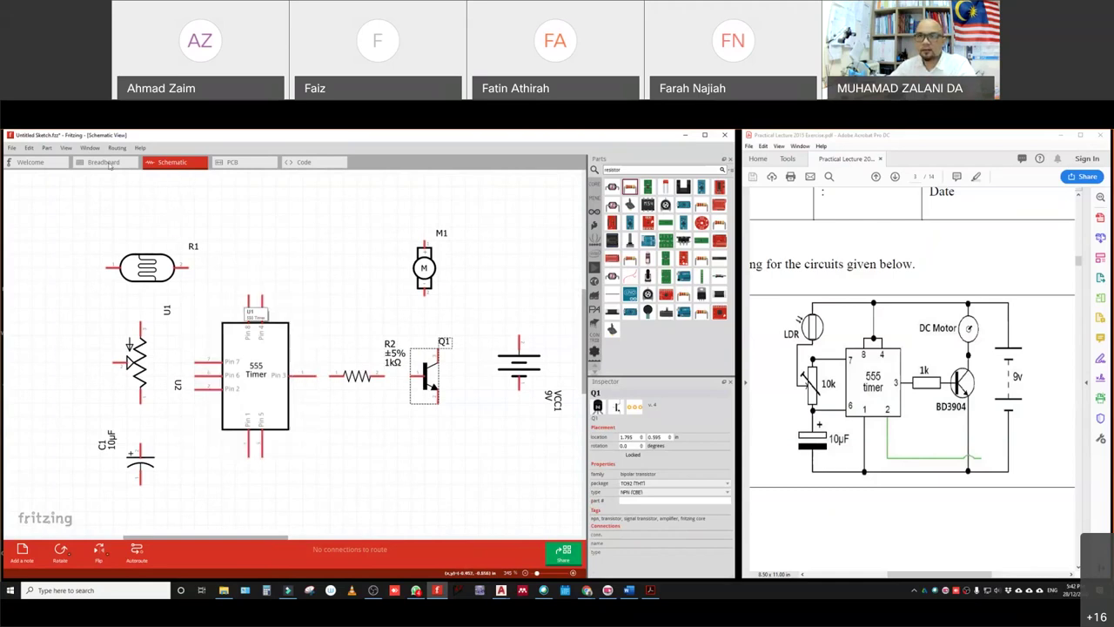
- Seat the potentiometer's pins in the upper half of the breadboard in the breadboard view, and return to the schematic view
left_click(104, 163)
left_click_drag(315, 292, 321, 352)
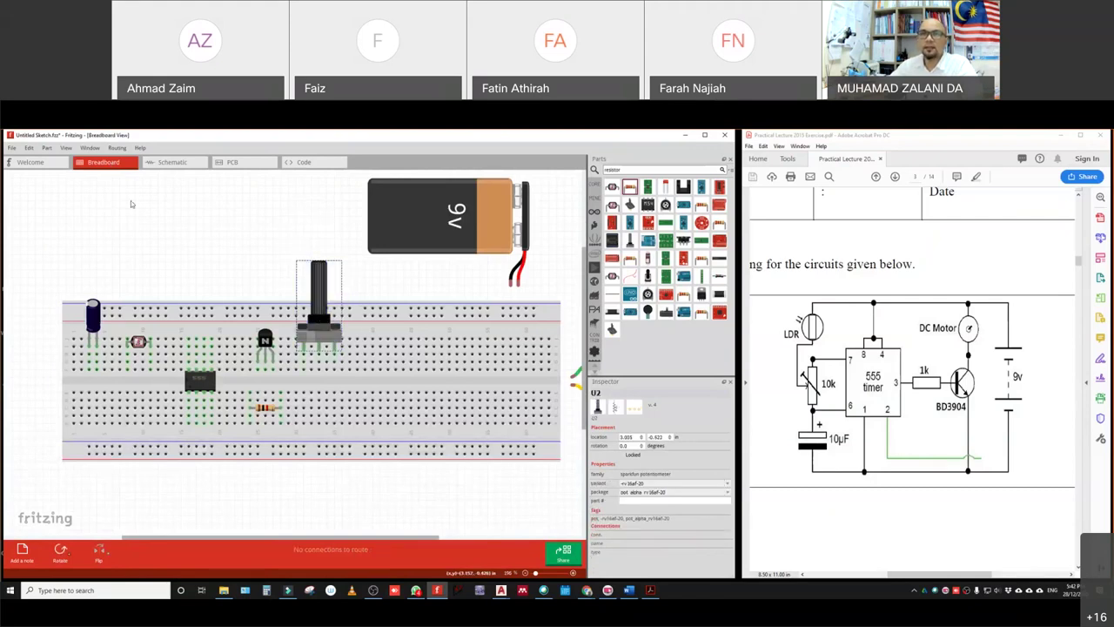
left_click(174, 166)
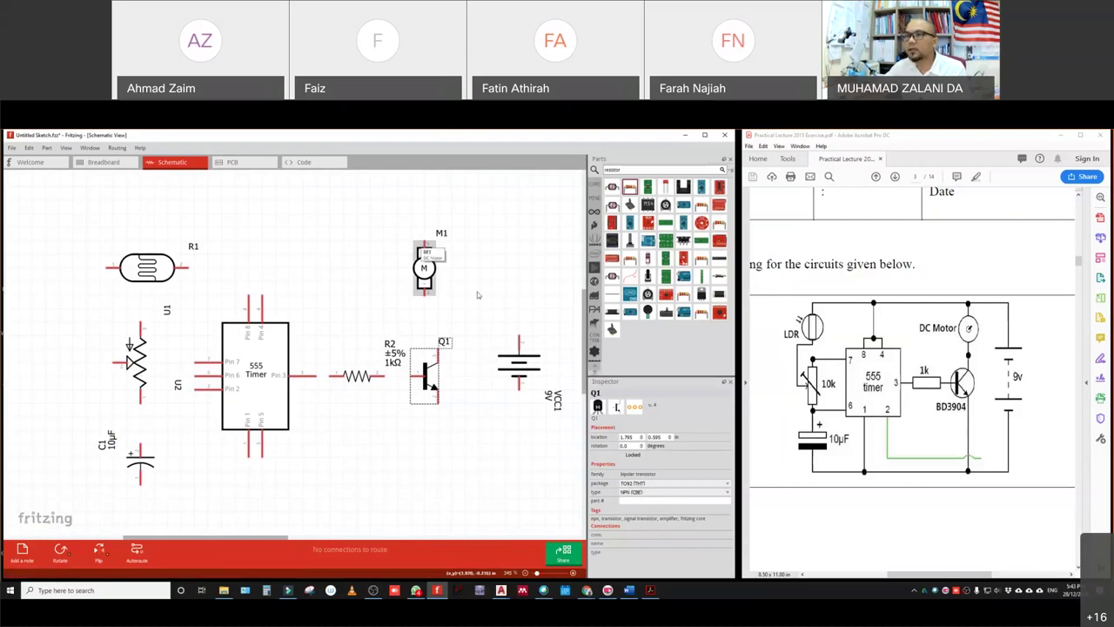
- Wire the battery's positive terminal to the motor's upper terminal, with a right-angle corner above the battery
left_click_drag(520, 339, 426, 242)
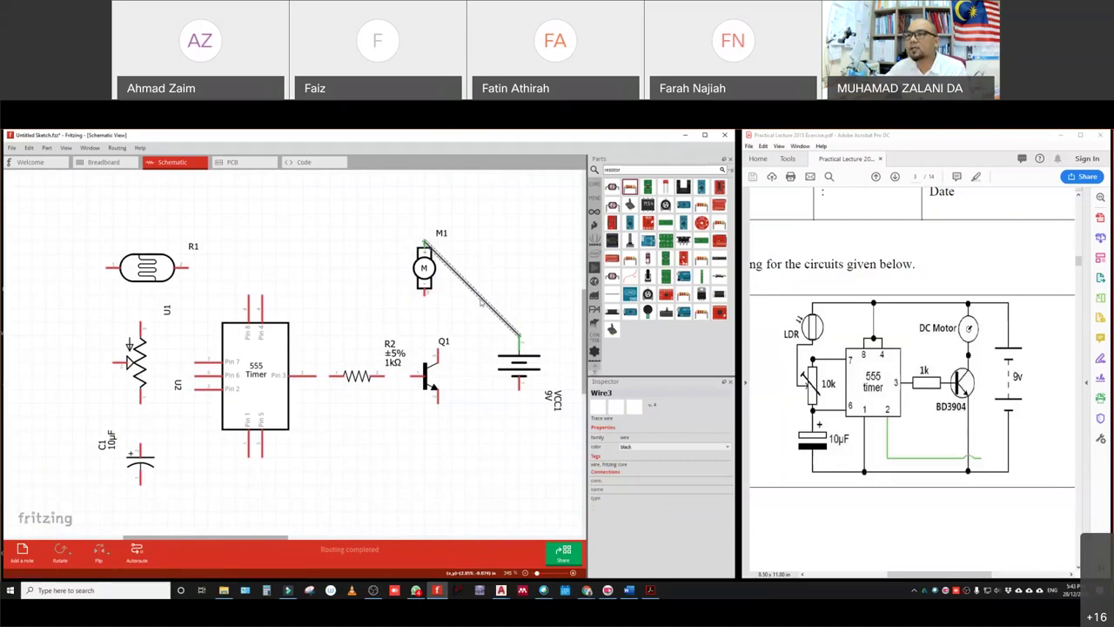
left_click_drag(484, 301, 519, 242)
left_click(468, 424)
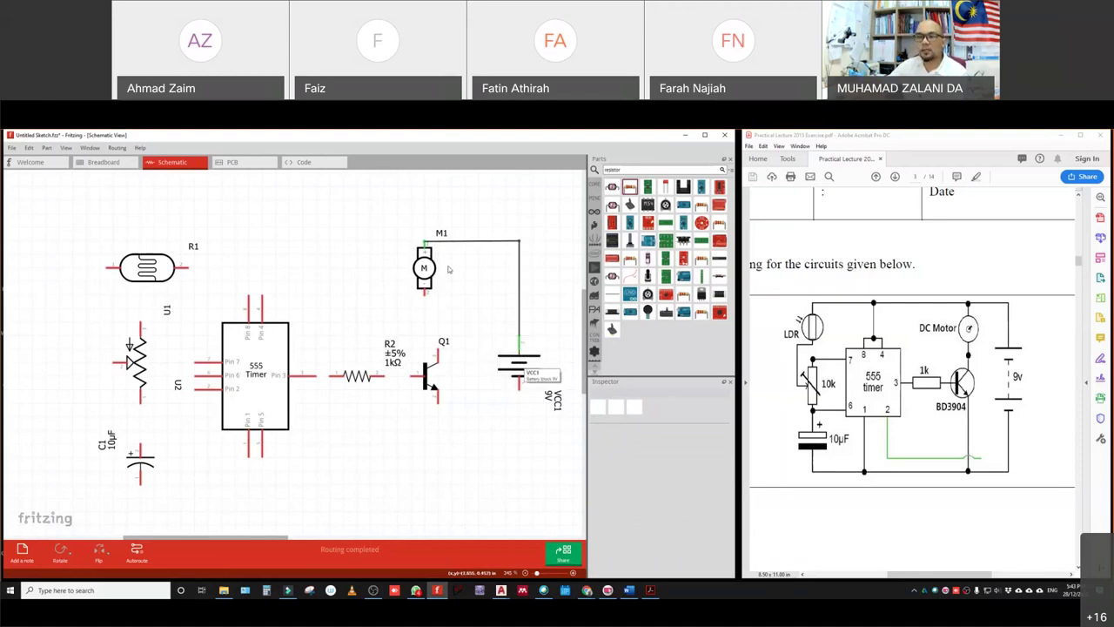
- In the breadboard view, wire the battery's red lead to the motor's green lead, with two bends along the breadboard's upper rail
left_click(104, 163)
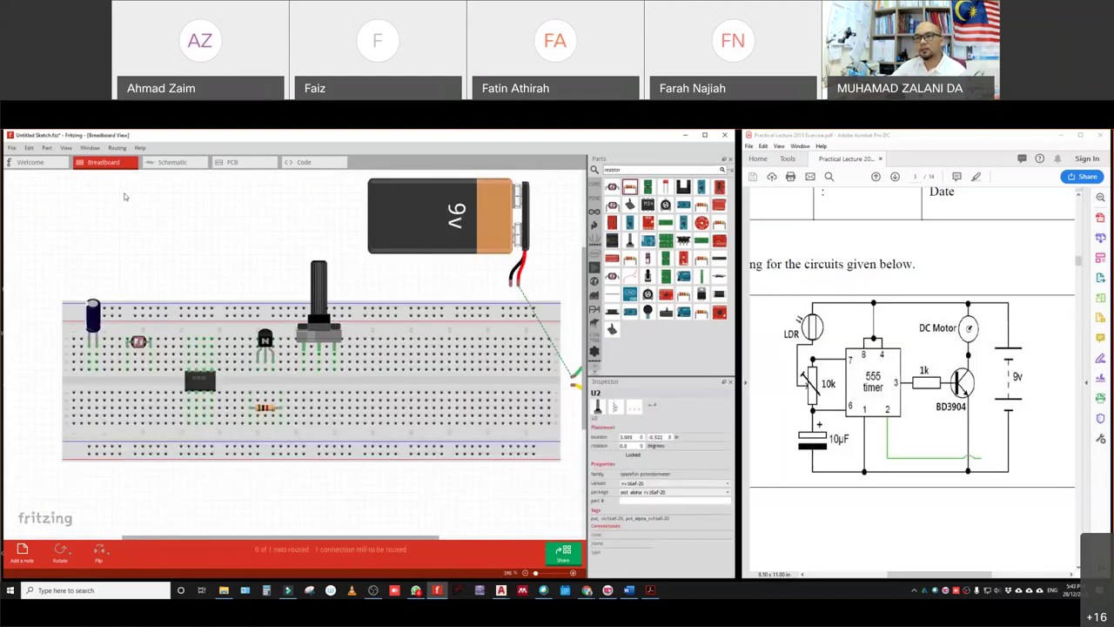
left_click_drag(379, 537, 449, 537)
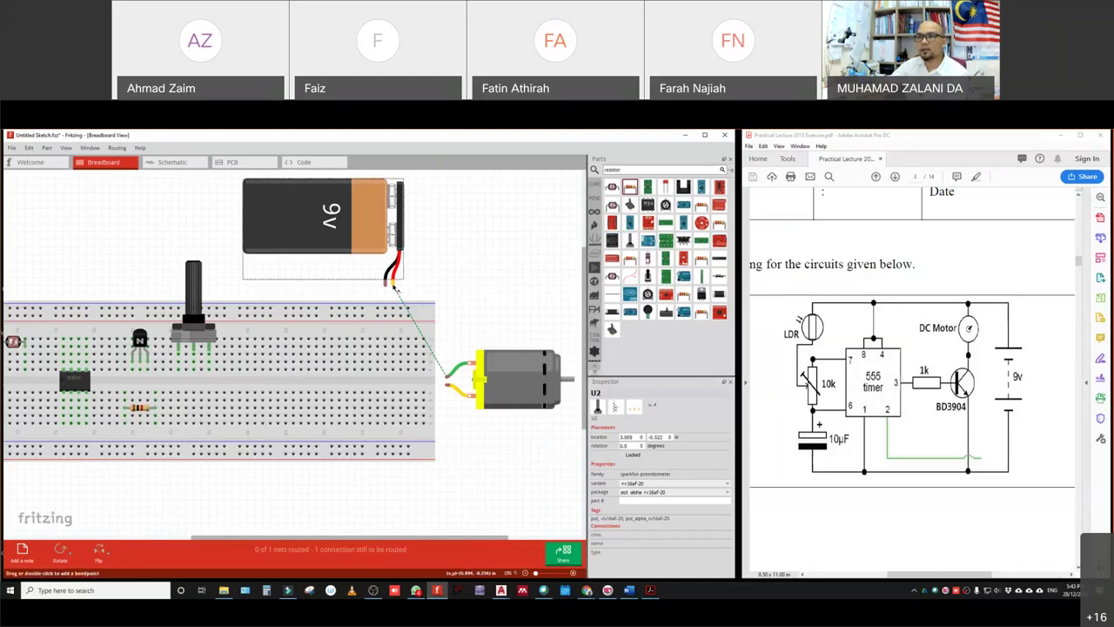
left_click(394, 286)
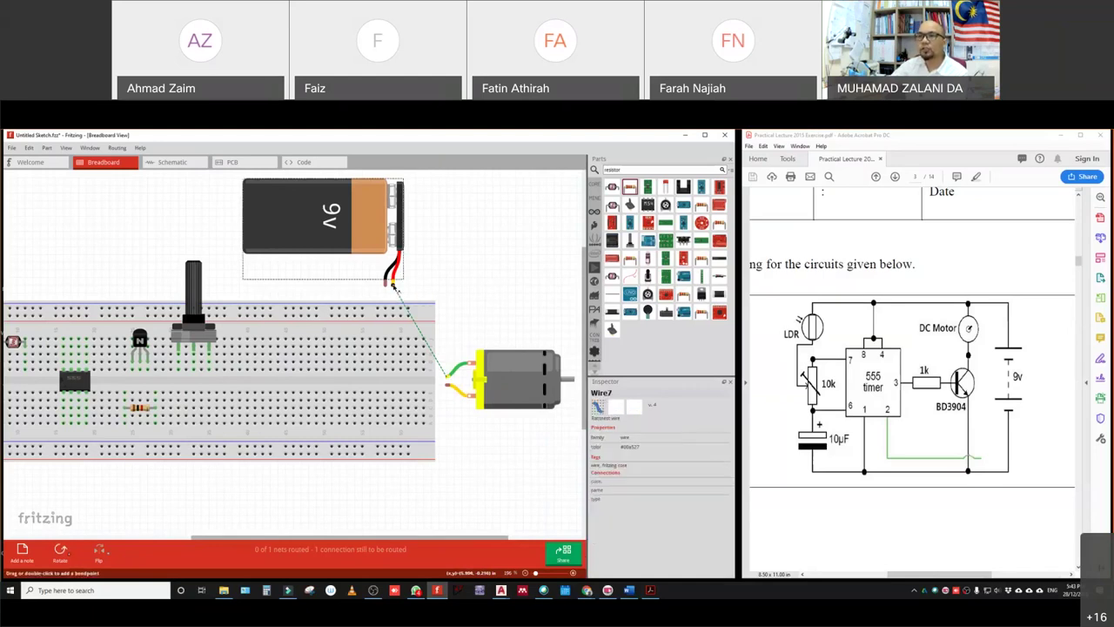
left_click_drag(394, 286, 396, 315)
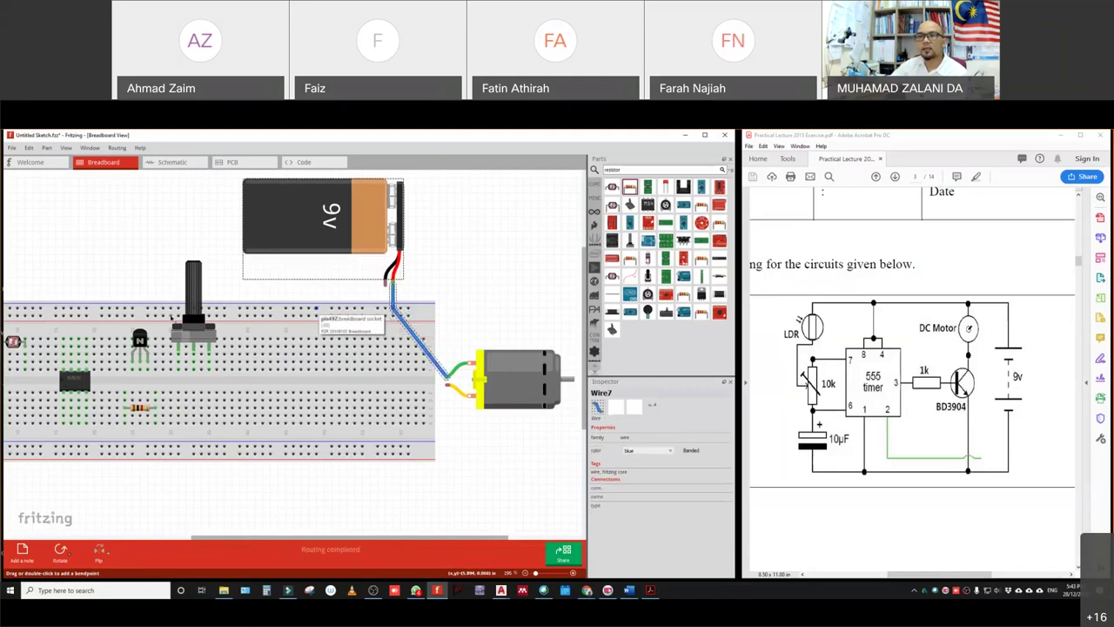
mouse_move(395, 313)
left_mouse_down()
mouse_move(426, 351)
mouse_move(409, 310)
left_mouse_up()
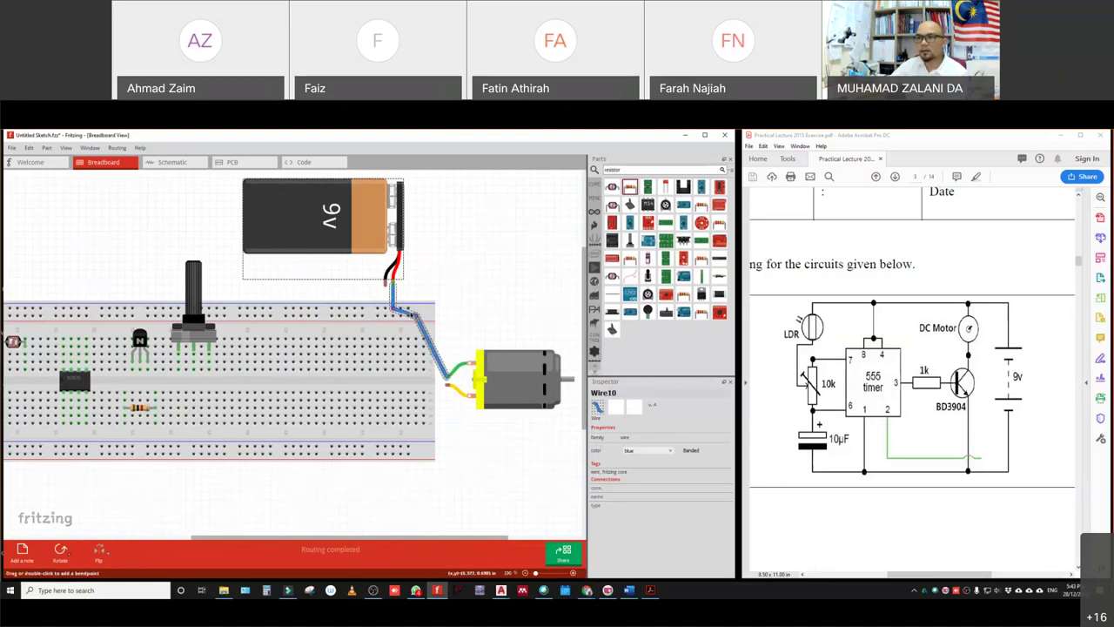
left_click(474, 305)
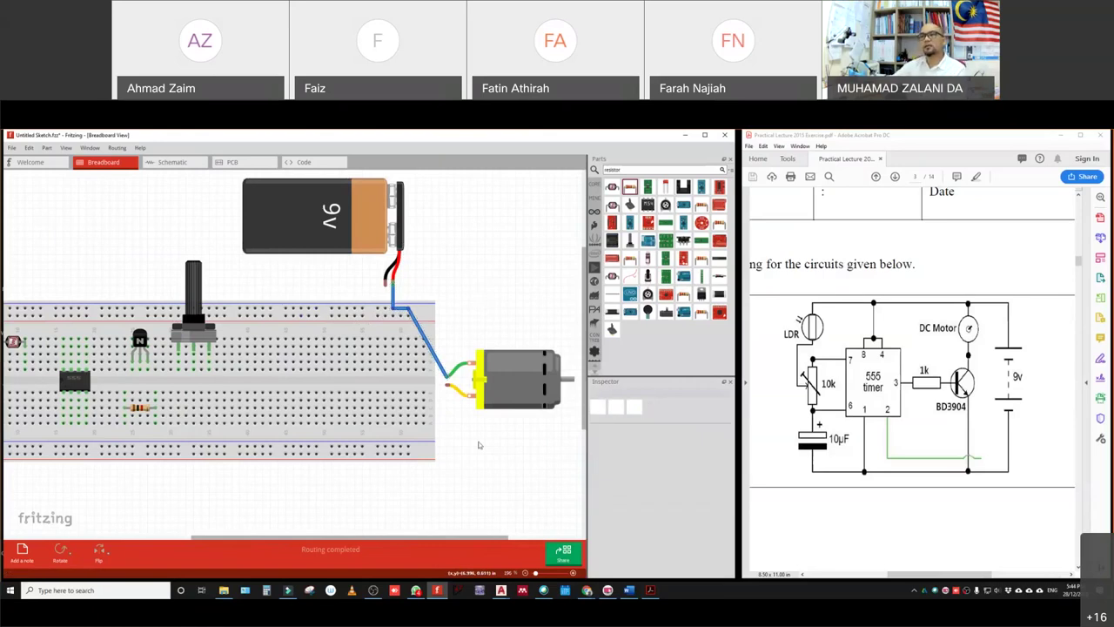
left_click(352, 226)
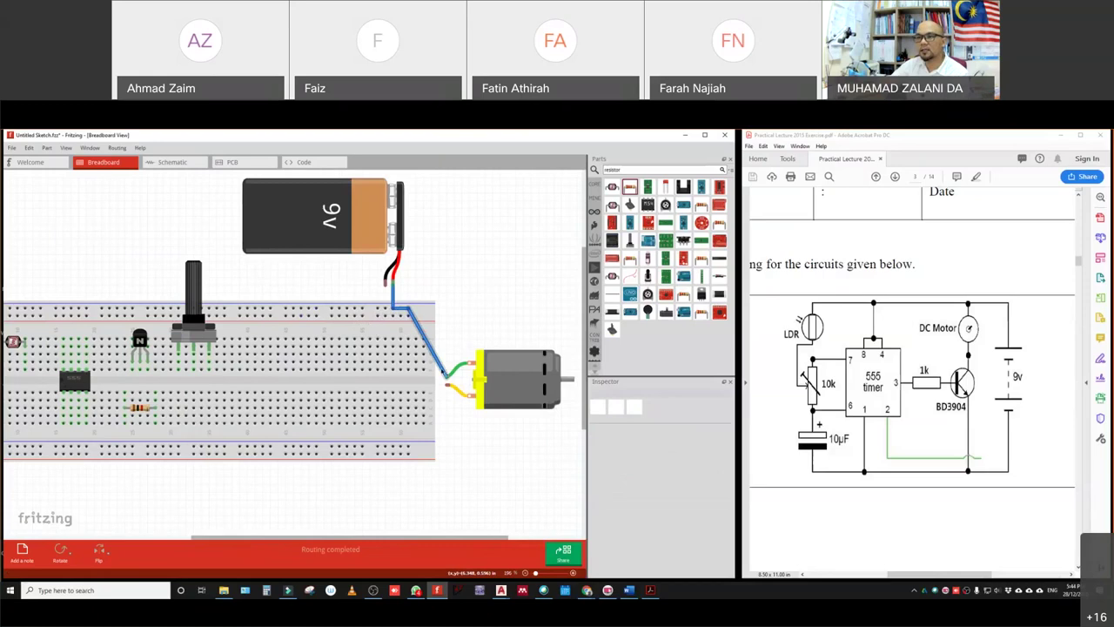
left_click(448, 386)
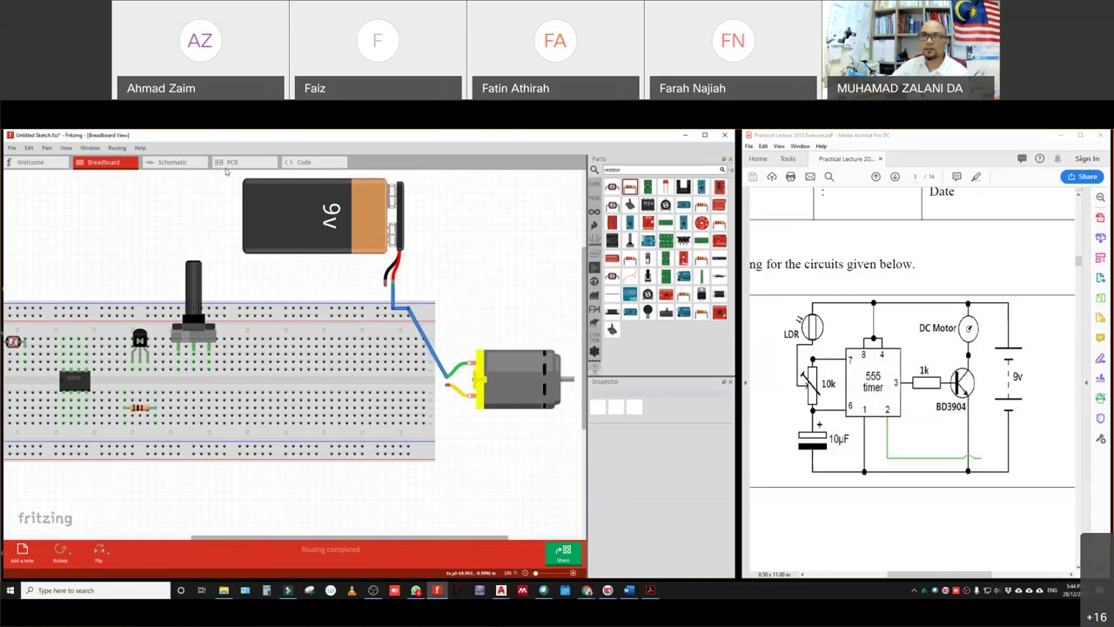
- In the schematic view, wire pin 4 of the 555 timer to the motor's upper terminal, with a right-angle corner above the pin
left_click(172, 162)
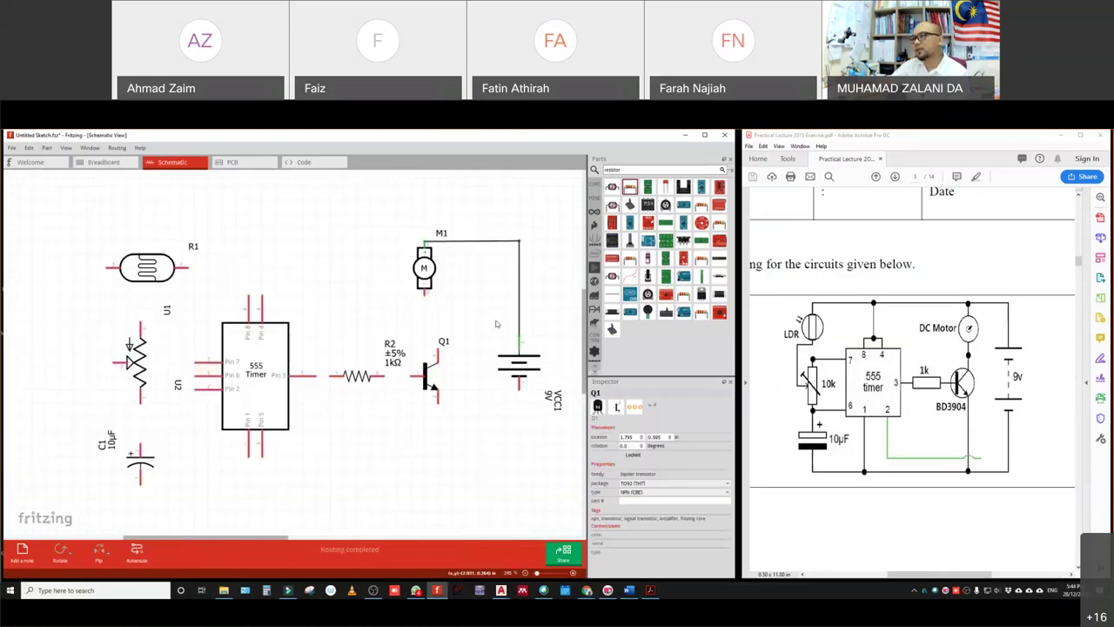
left_click(263, 296)
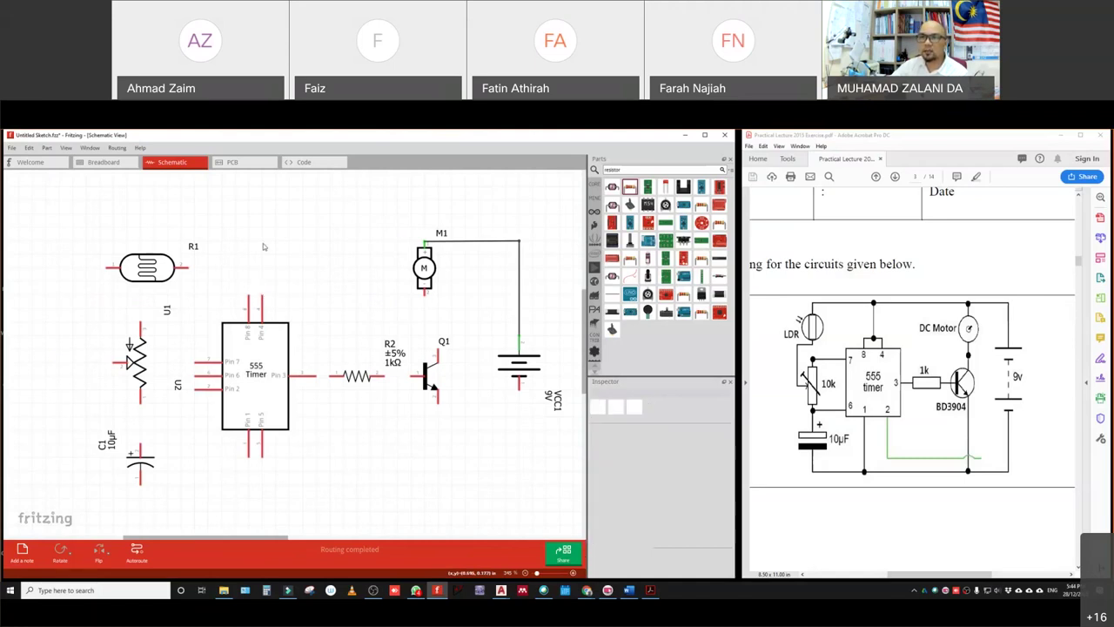
mouse_move(423, 244)
left_mouse_down()
mouse_move(269, 284)
mouse_move(423, 242)
left_mouse_up()
left_click_drag(262, 298, 423, 244)
left_click_drag(290, 289, 268, 250)
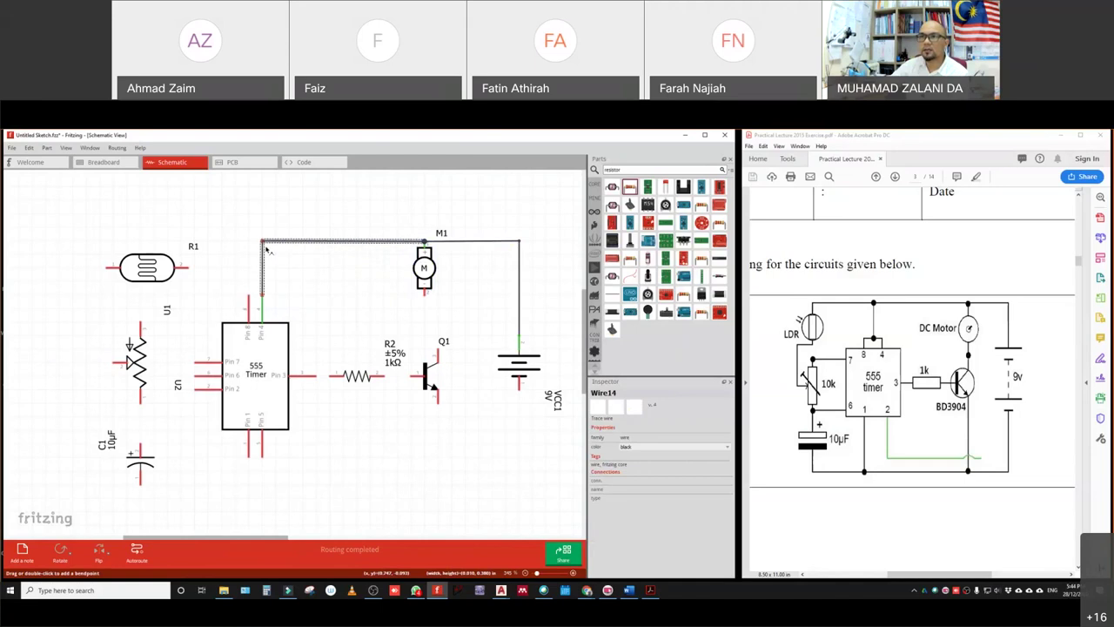
left_click(313, 284)
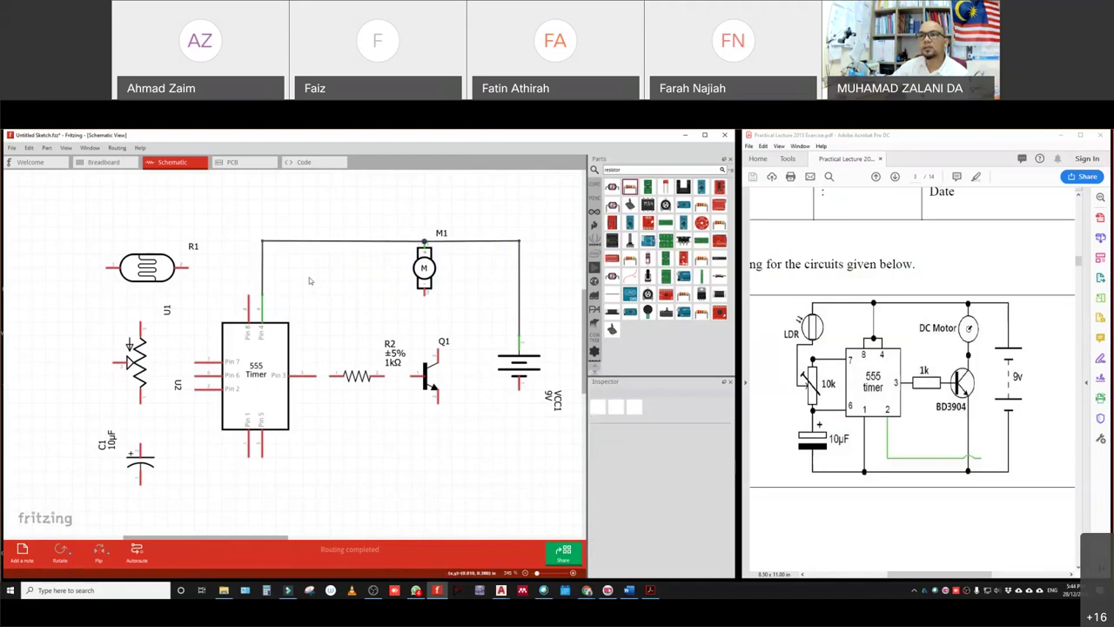
- Wire pin 8 of the 555 timer to the wire corner above pin 4, bent into a right angle
left_click_drag(249, 287, 261, 241)
left_click(266, 285)
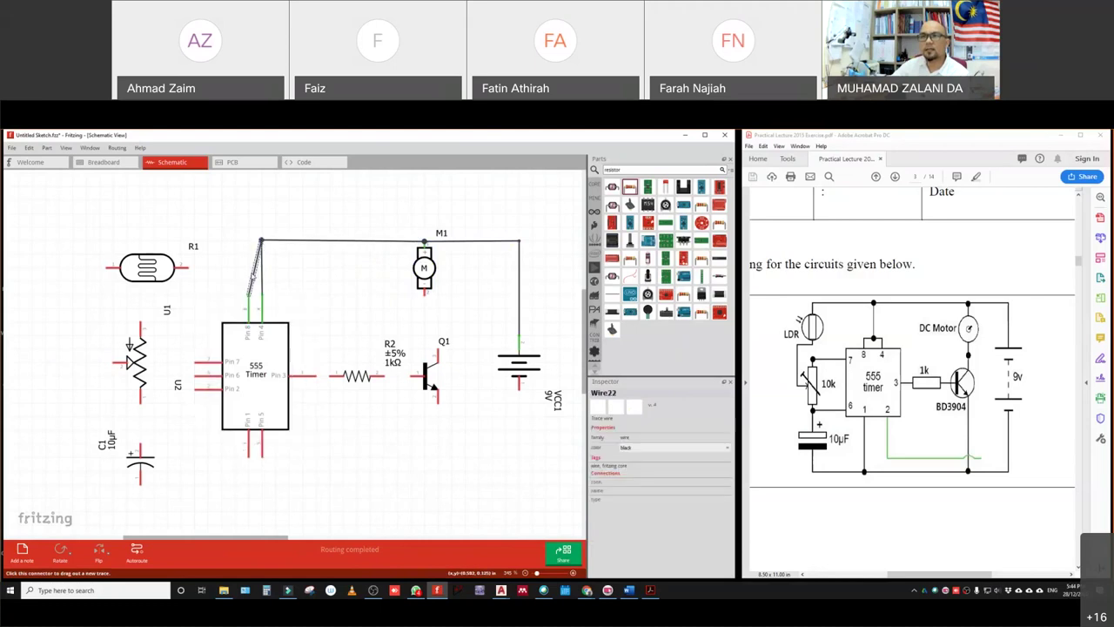
left_click_drag(254, 270, 249, 241)
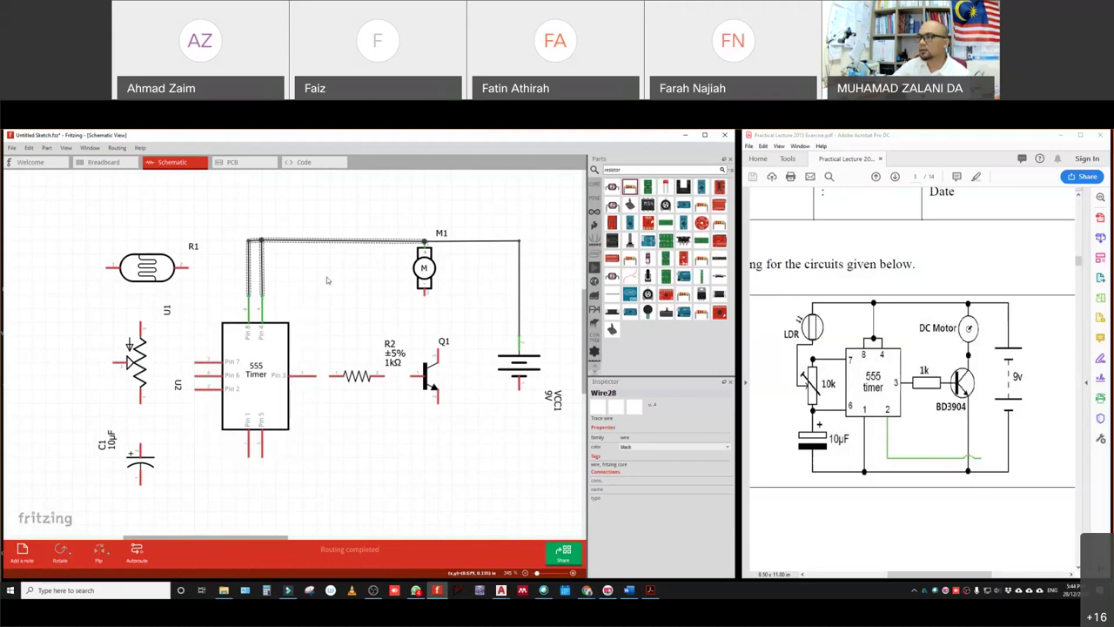
- Rotate the LDR to 90 degrees and place it vertically in line above the potentiometer
left_click(178, 272)
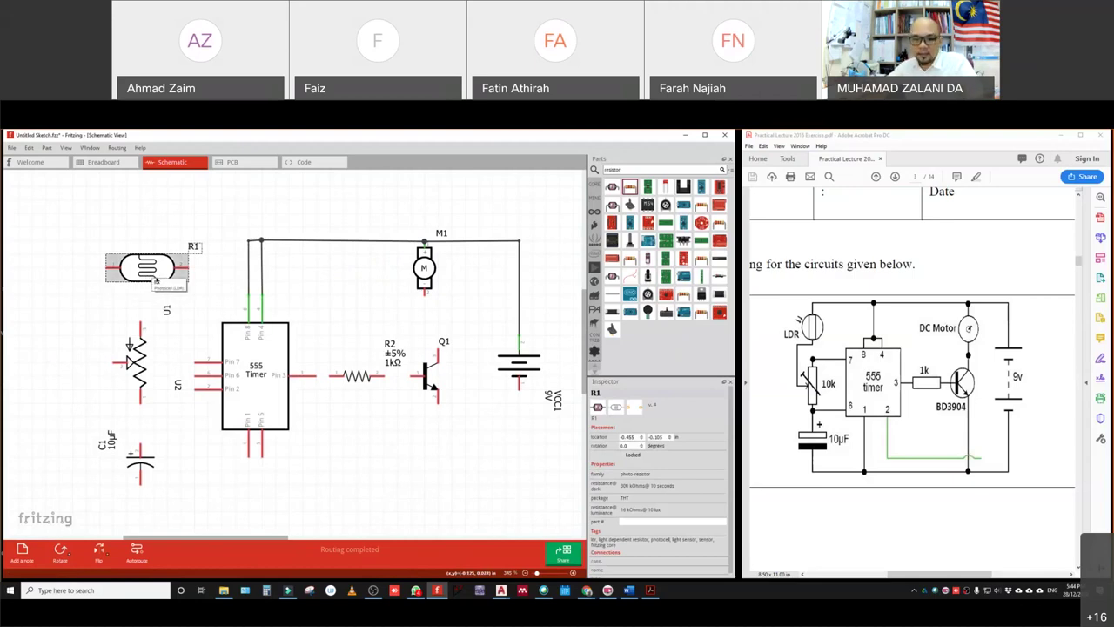
key("ctrl+alt+r")
key("ctrl+alt+r")
left_click_drag(157, 281, 145, 285)
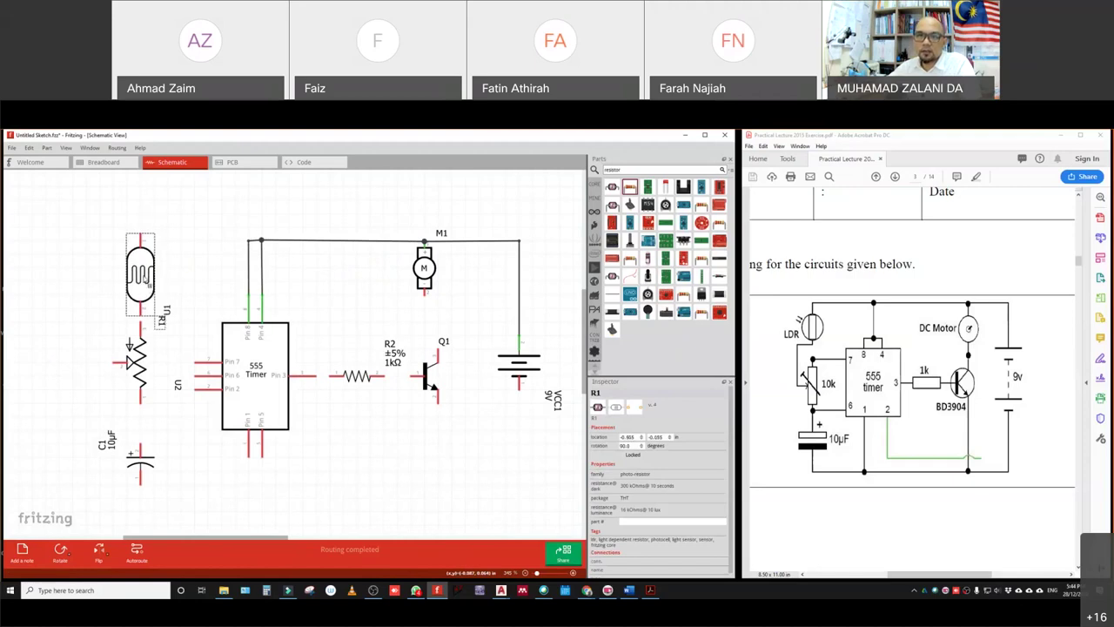
- Shift the potentiometer and LDR down to space them out vertically above the lowered 10µF capacitor
left_click_drag(135, 361, 129, 376)
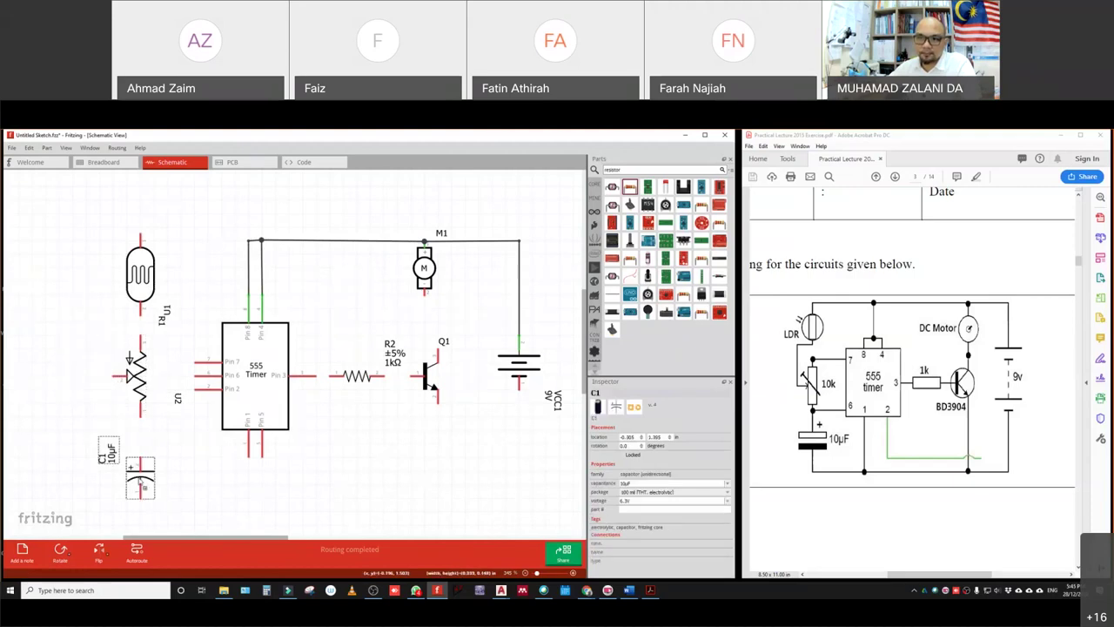
left_click_drag(138, 394, 140, 407)
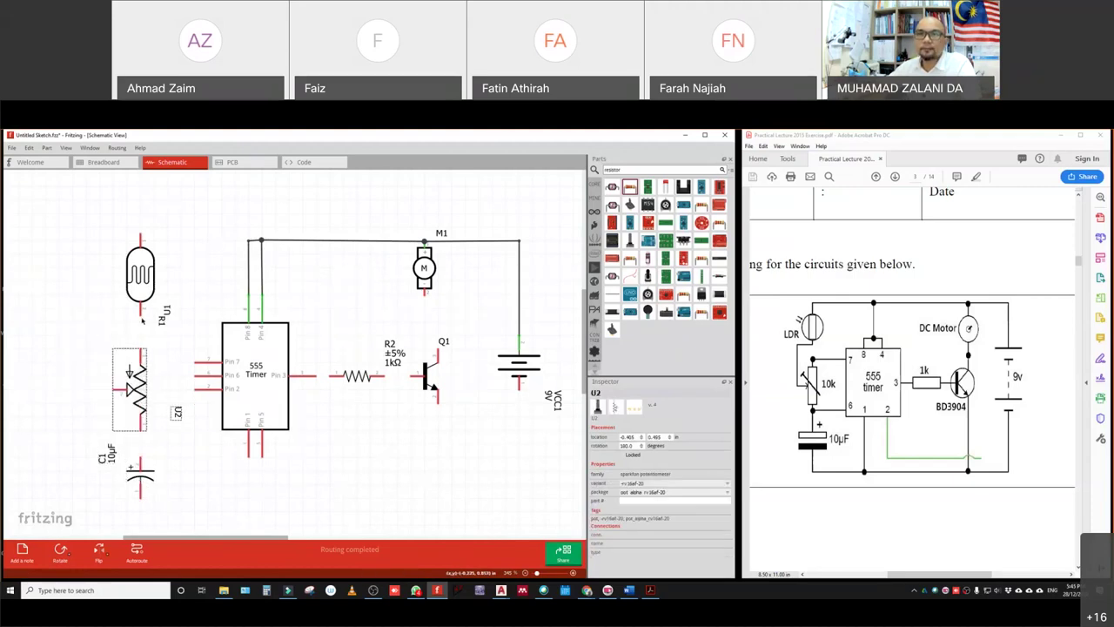
left_click_drag(141, 274, 140, 288)
- Wire the LDR's upper terminal to the corner above timer pin 8, with a right-angle bend above the LDR
mouse_move(249, 241)
left_mouse_down()
mouse_move(225, 244)
mouse_move(249, 241)
left_mouse_up()
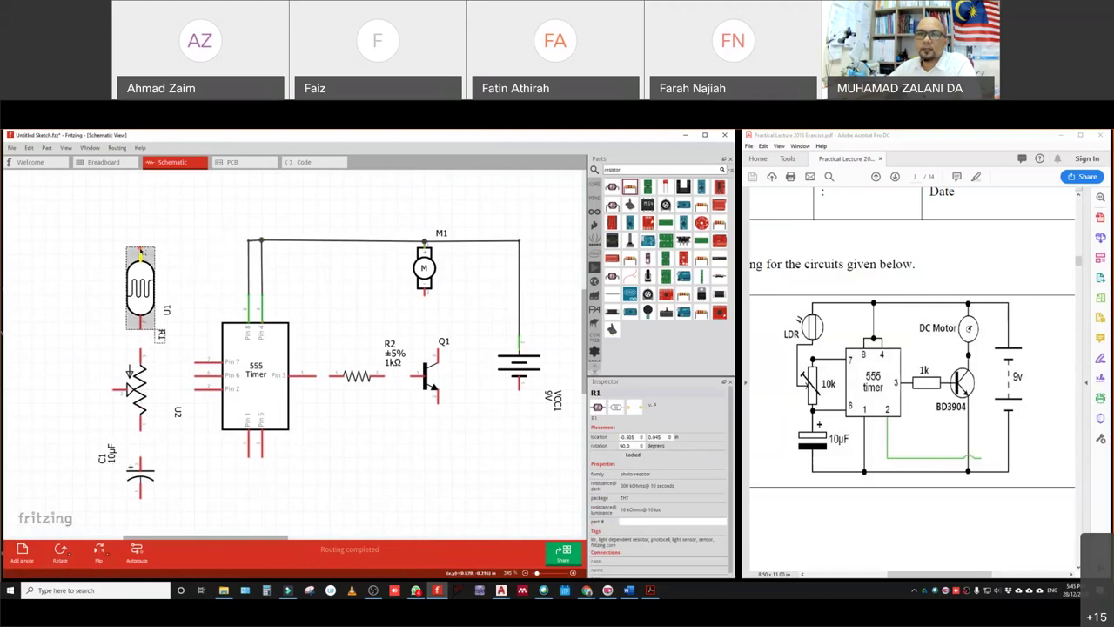
left_click_drag(141, 250, 249, 241)
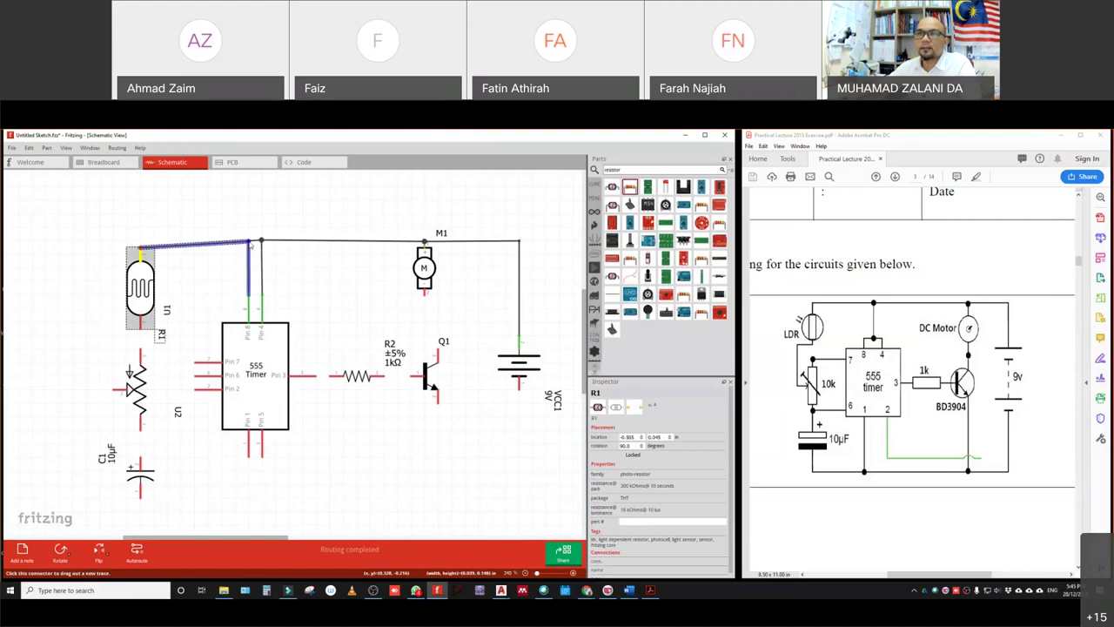
left_click_drag(169, 254, 140, 241)
left_click(327, 283)
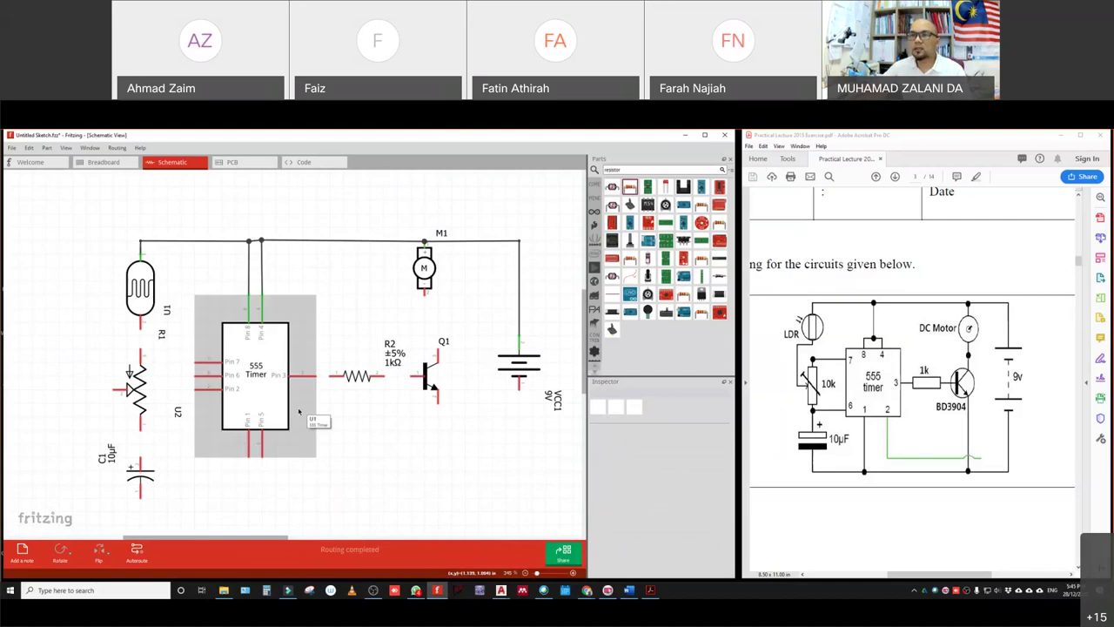
- On the breadboard, wire the 555 timer's pin 4 to the upper blue power rail, with a right-angle bend beside the chip
scroll(257, 376, "down", 1)
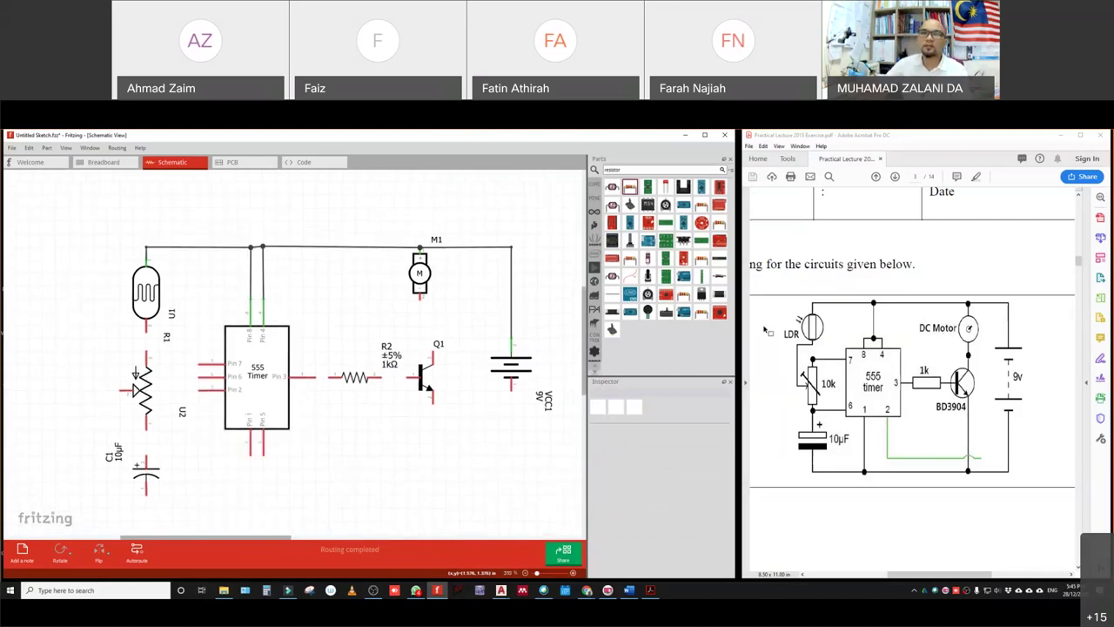
left_click(119, 166)
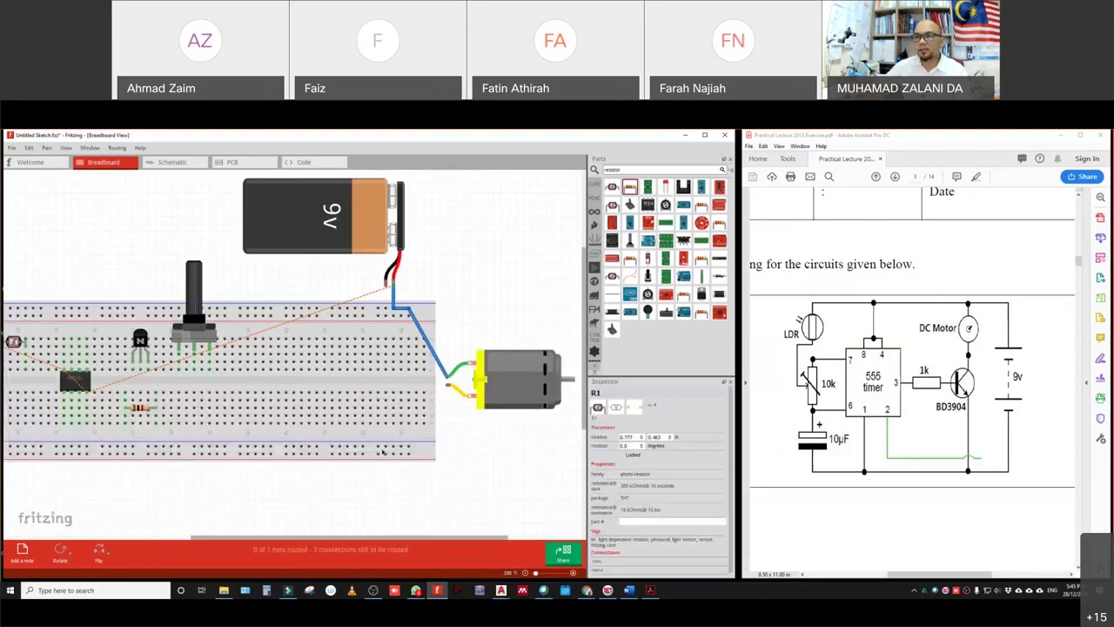
scroll(383, 452, "down", 2)
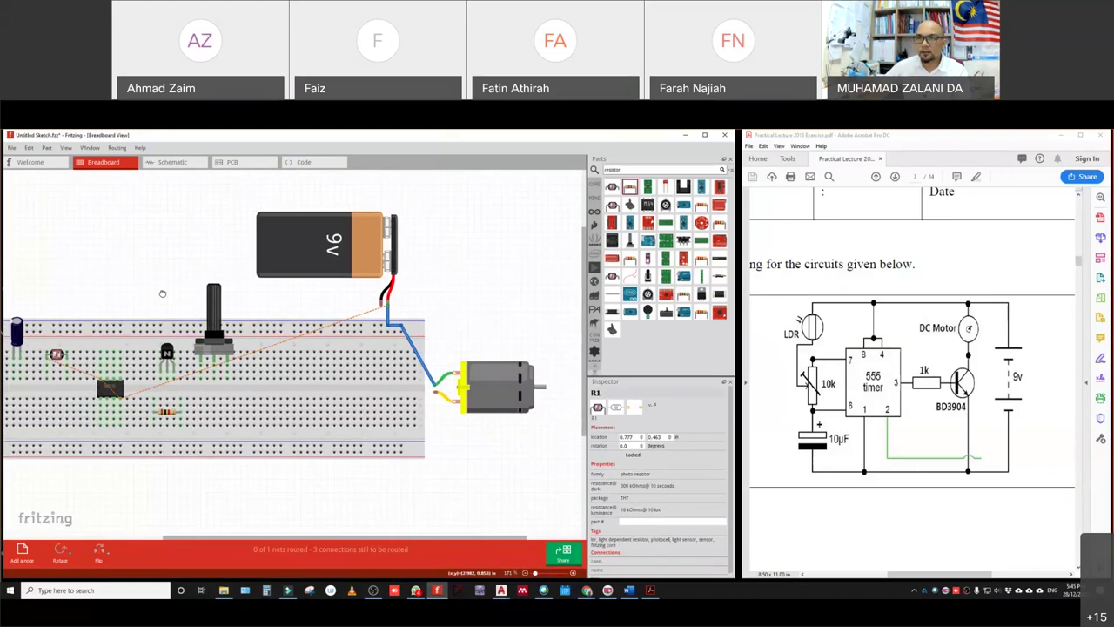
scroll(248, 367, "left", 3)
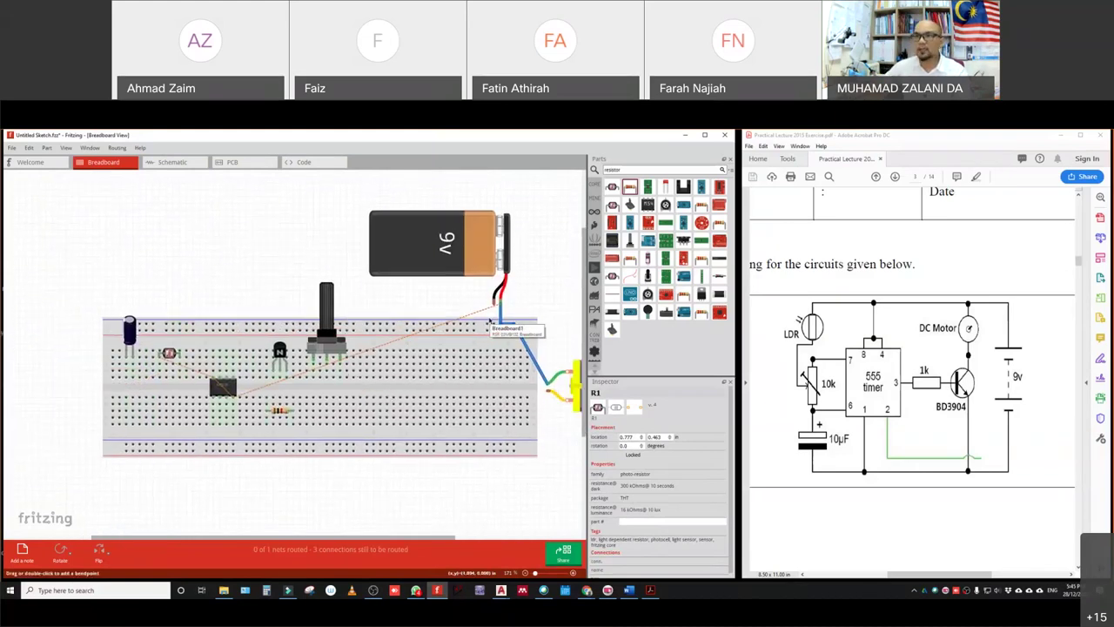
left_click_drag(516, 299, 501, 323)
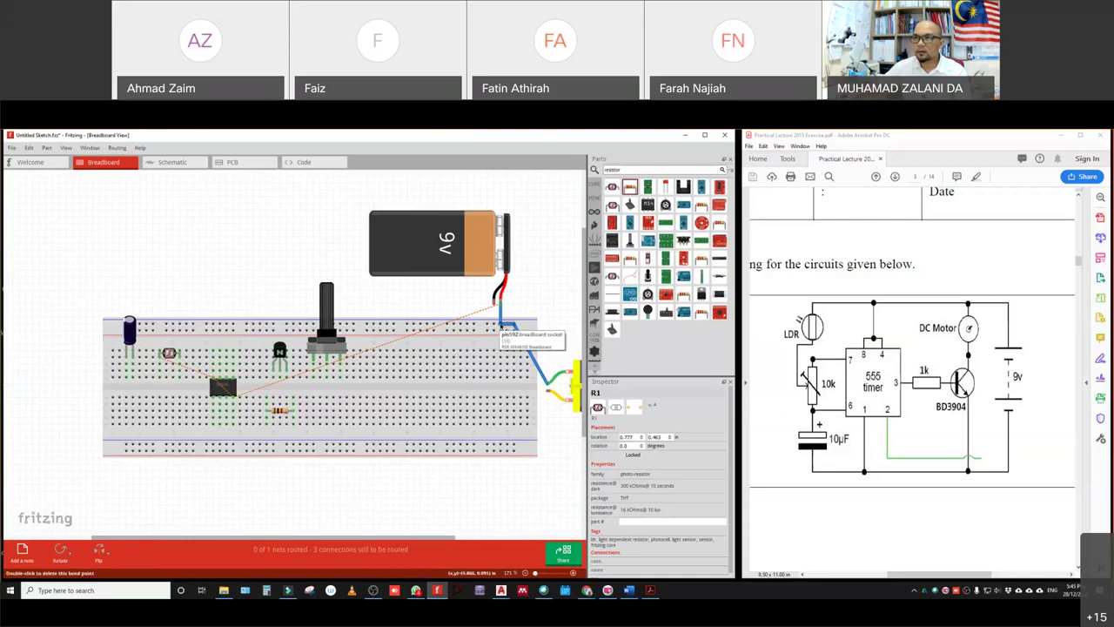
left_click(502, 325)
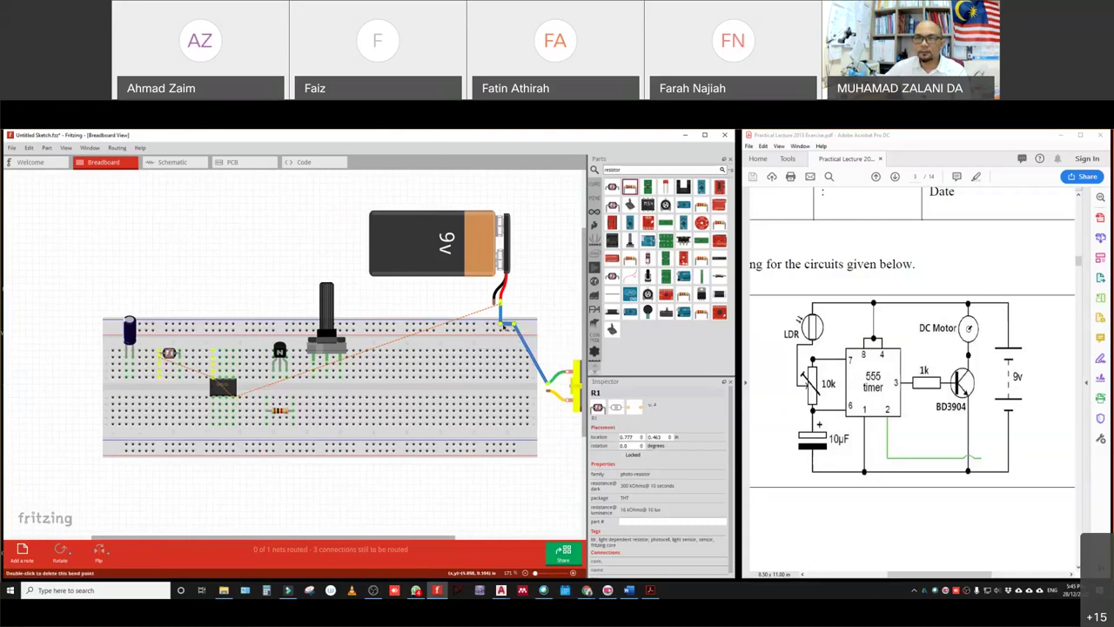
left_click_drag(234, 406, 254, 325)
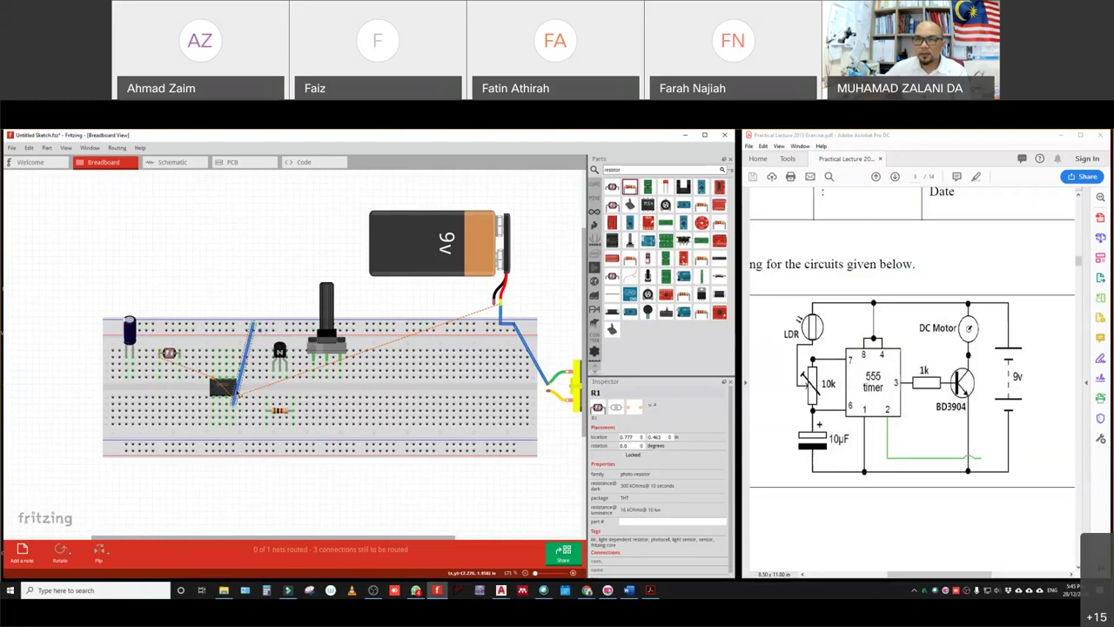
left_click(243, 361)
left_click_drag(237, 387, 251, 402)
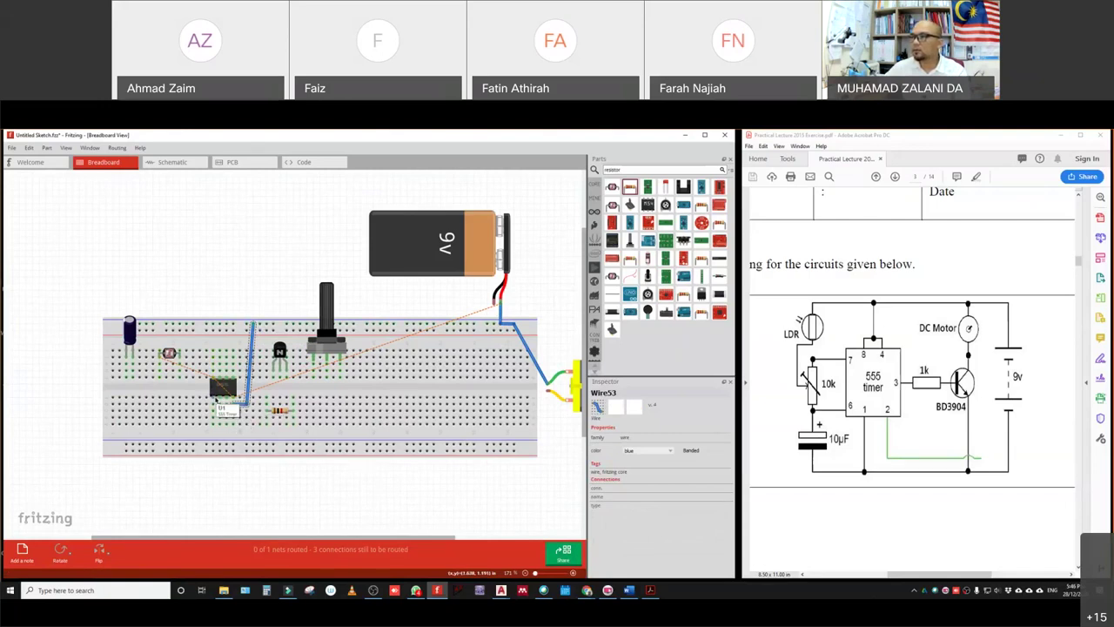
- Wire the timer's pin 8 straight to the upper blue rail and the LDR's left leg to the same rail with a right-angle bend
left_click_drag(212, 350, 247, 325)
left_click(269, 481)
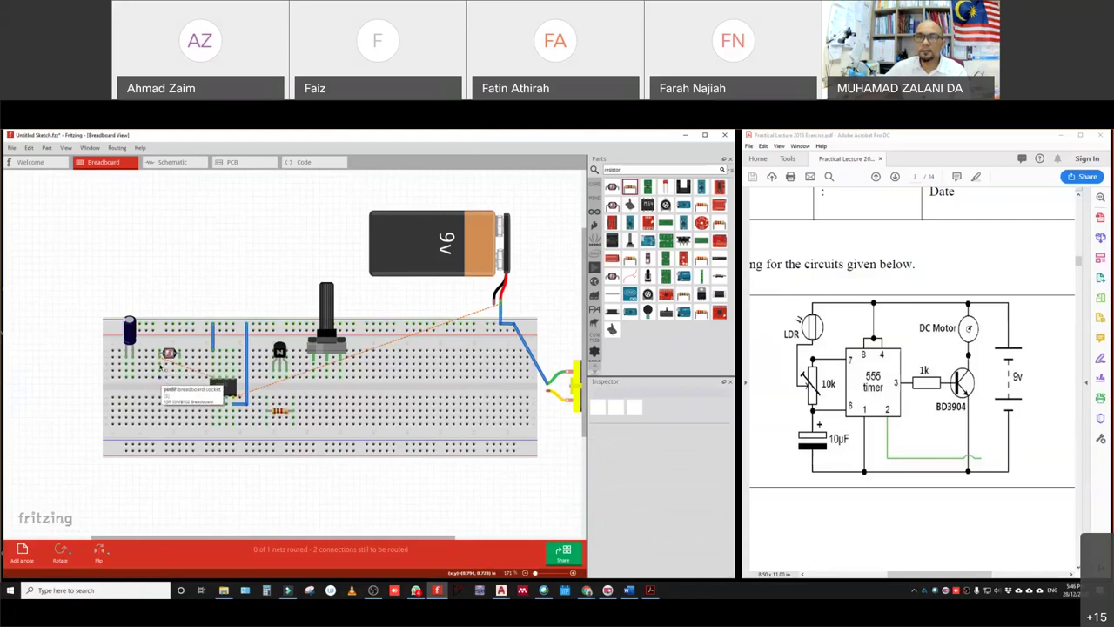
left_click_drag(161, 374, 154, 352)
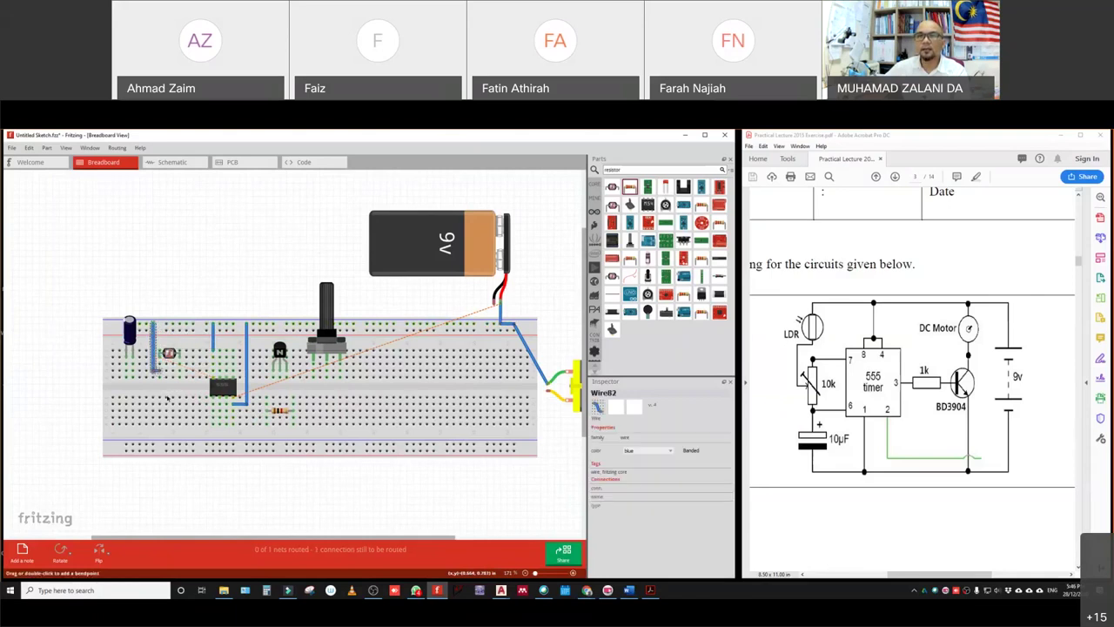
left_click(199, 505)
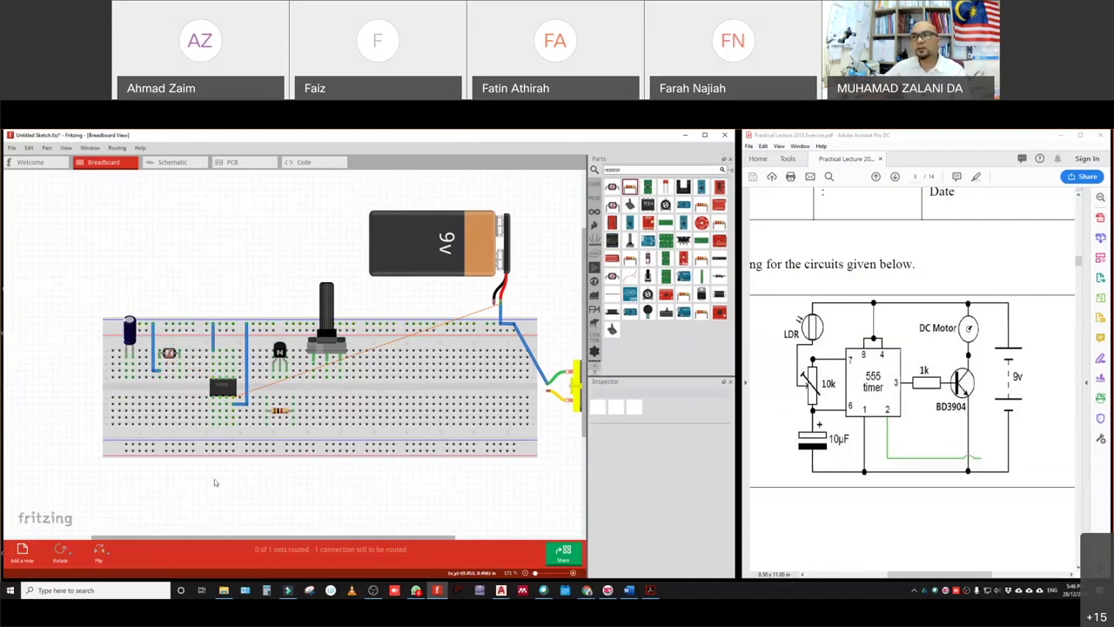
- In the schematic, move the upper corner of the timer's pin 8 wire onto the junction above pin 4
left_click_drag(217, 532, 240, 532)
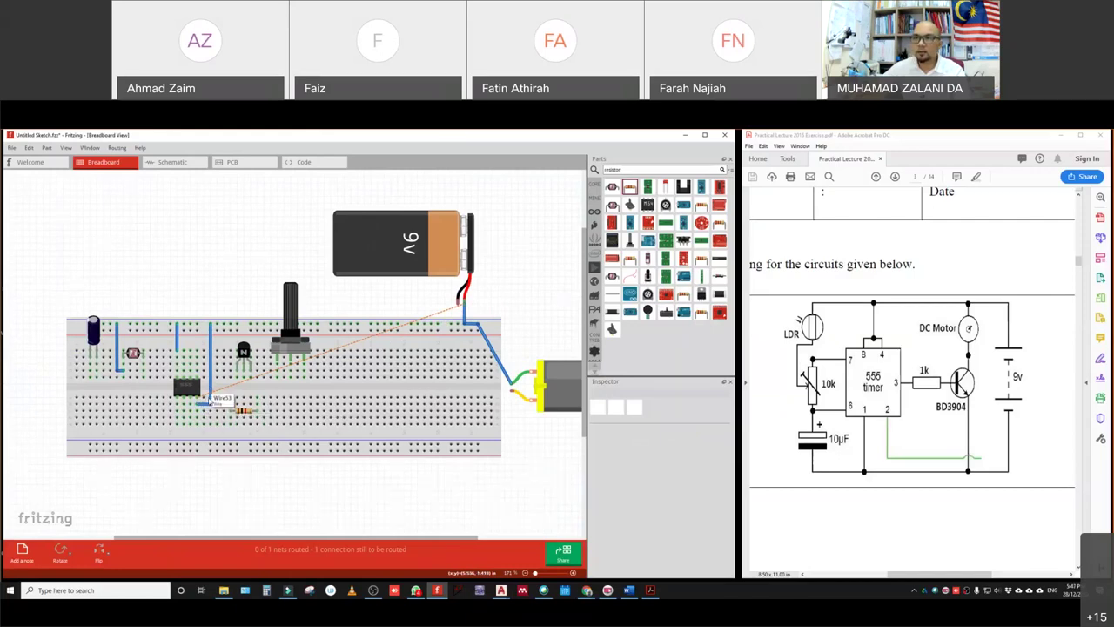
left_click(174, 161)
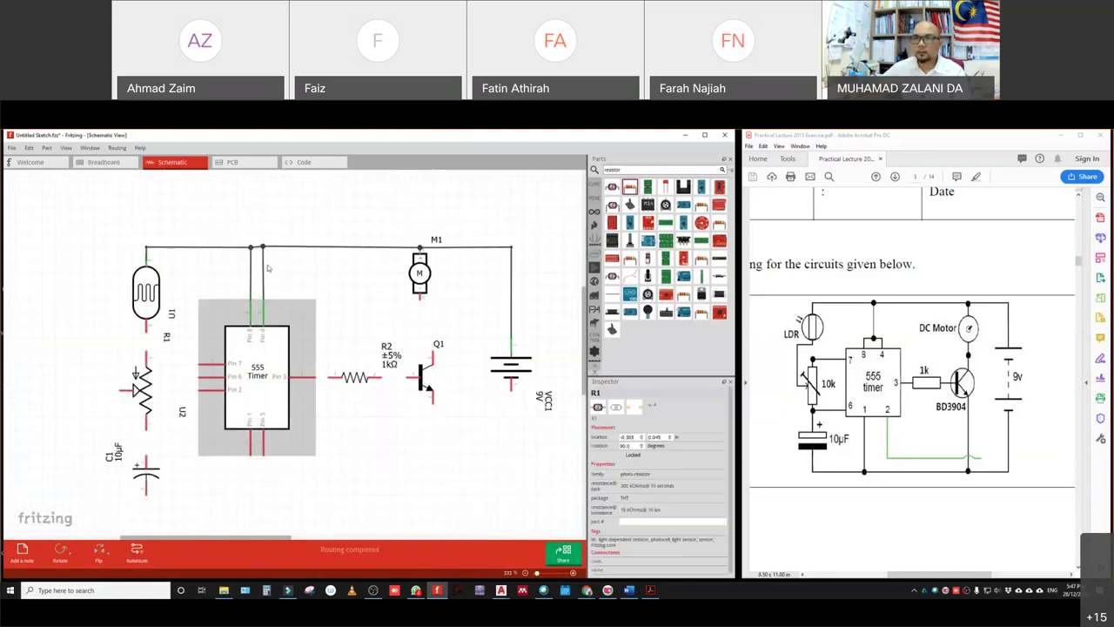
left_click_drag(251, 249, 263, 248)
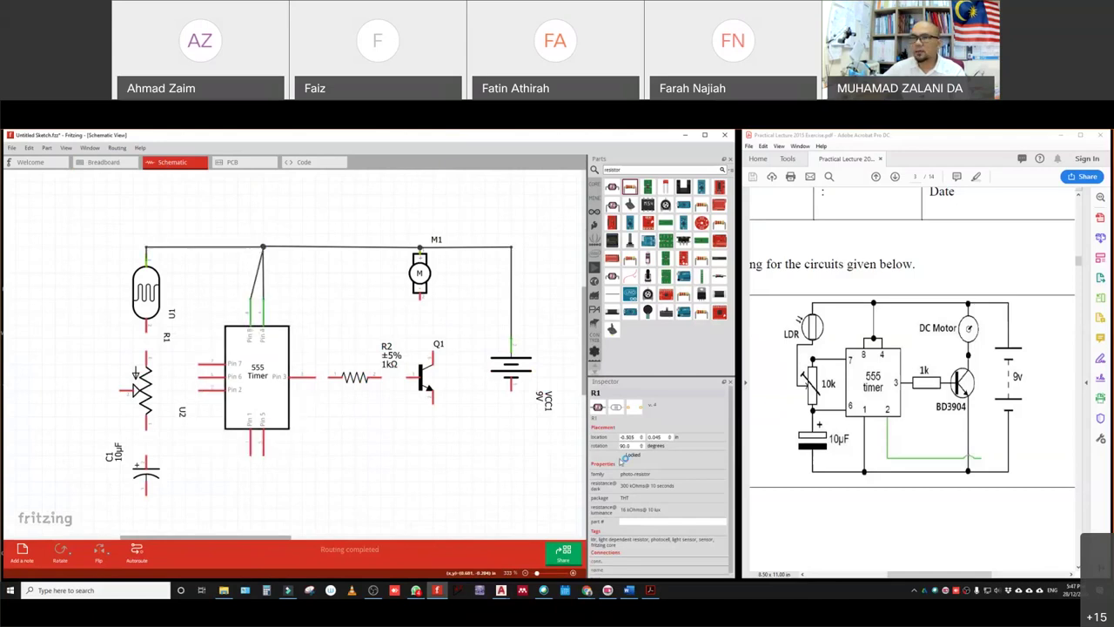
- Back on the breadboard, try to route the pending connection from timer pin 4 to the battery lead with a bent wire, and delete it
left_click(108, 167)
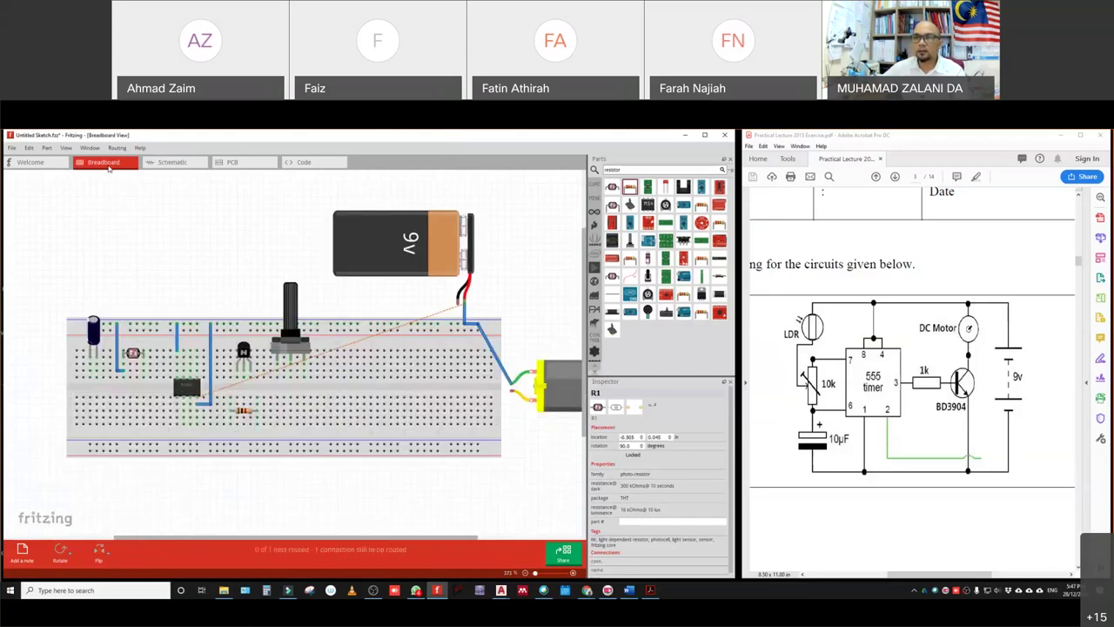
left_click_drag(202, 402, 209, 404)
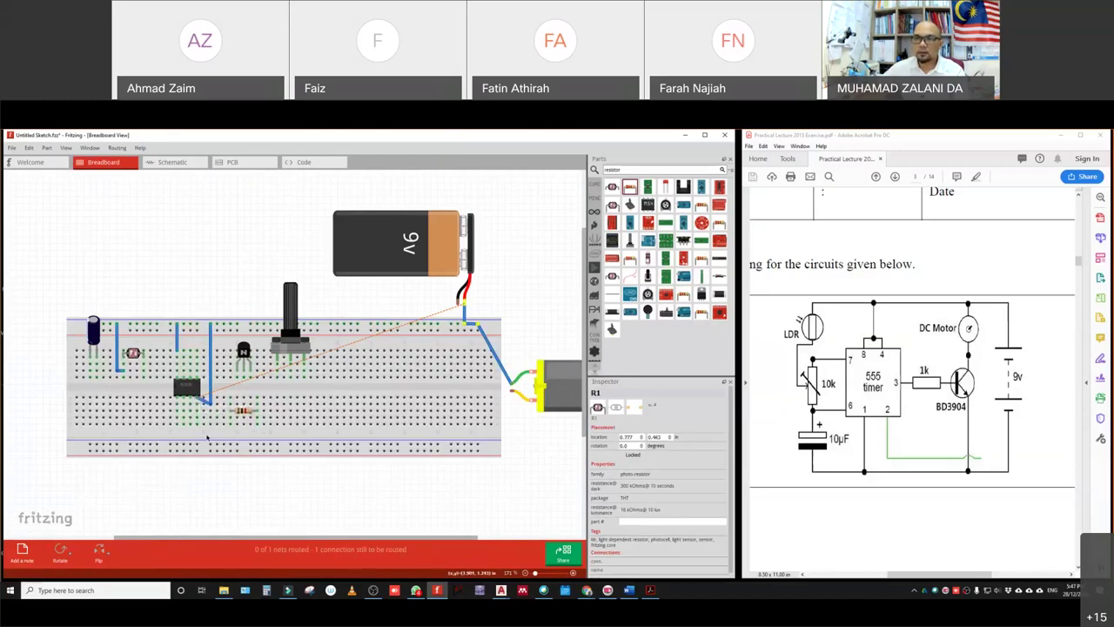
double_click(293, 363)
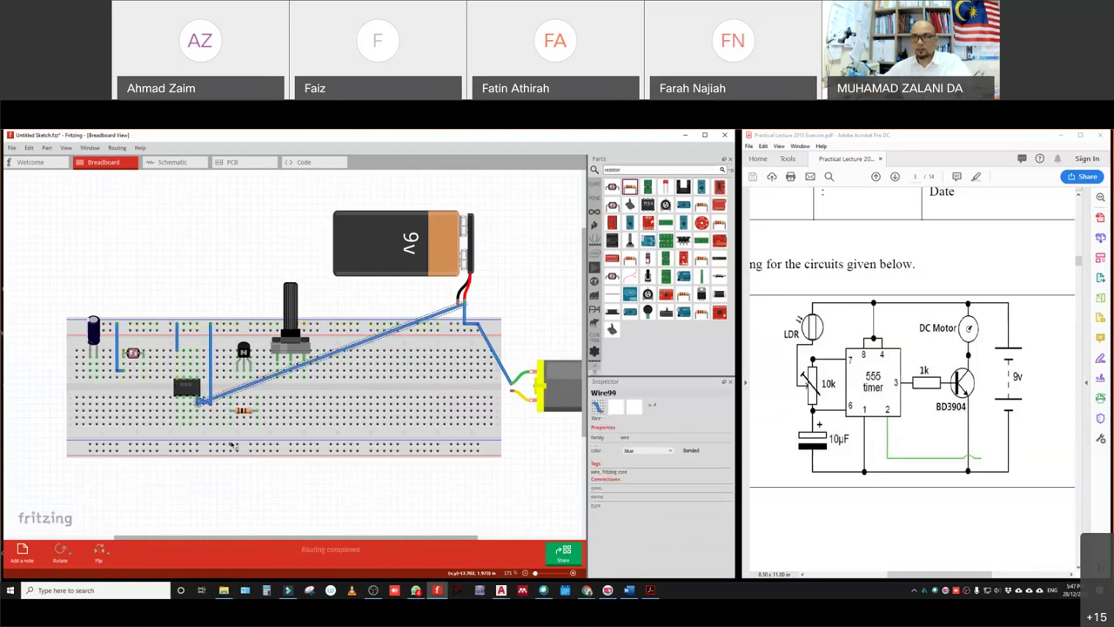
left_click_drag(336, 357, 352, 429)
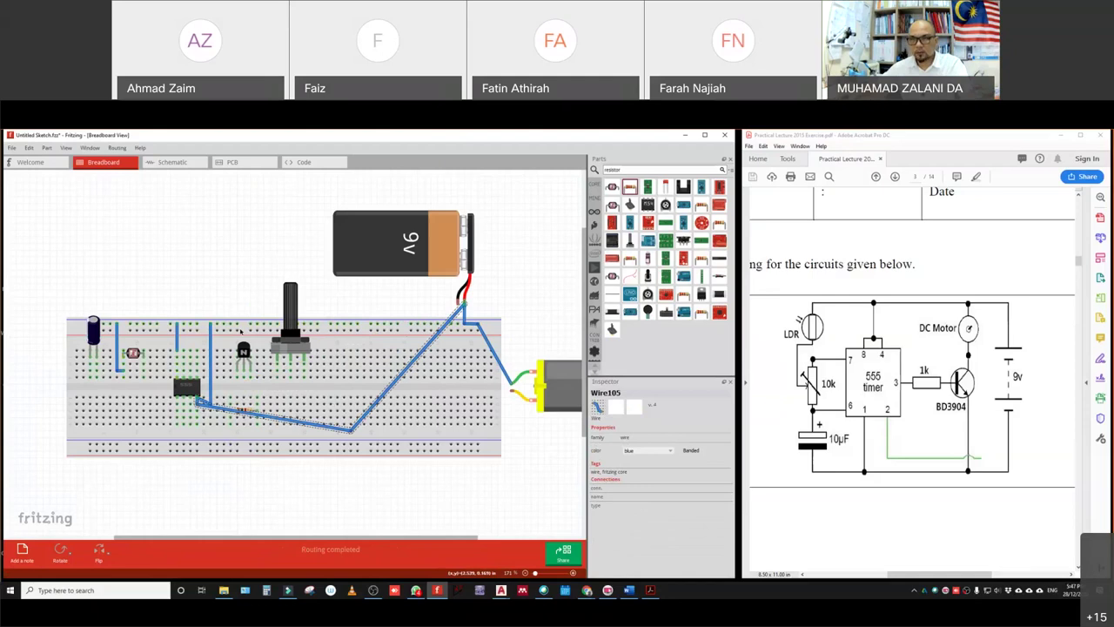
key("Delete")
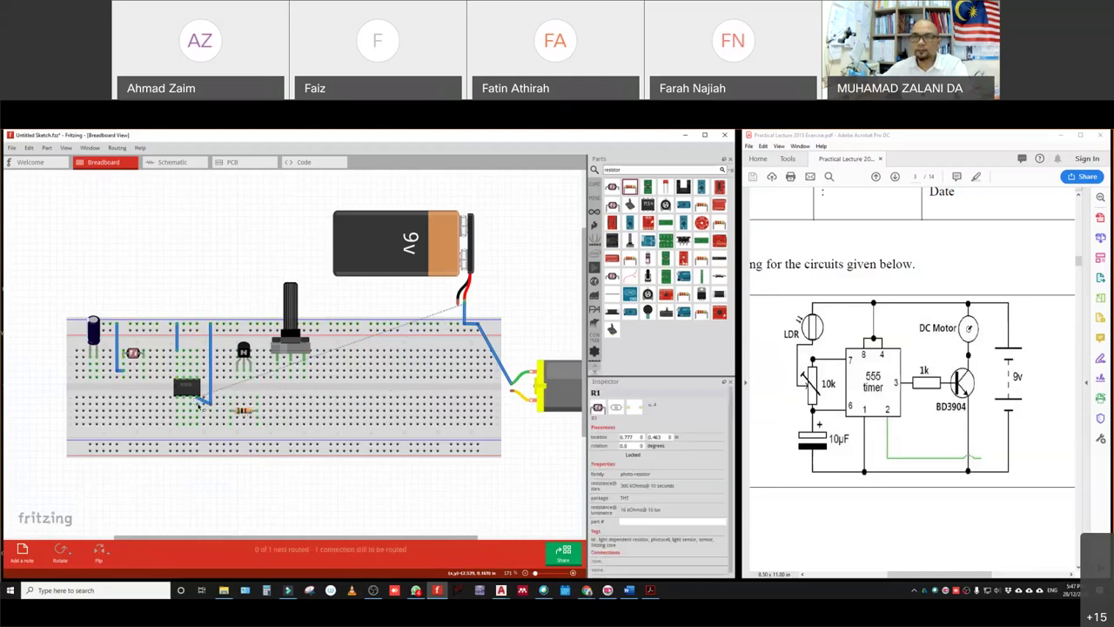
- Try to connect timer pin 4 to the battery lead through a hole lower in its column, shifting the rail wire's corner down beside it
left_click_drag(200, 397, 197, 415)
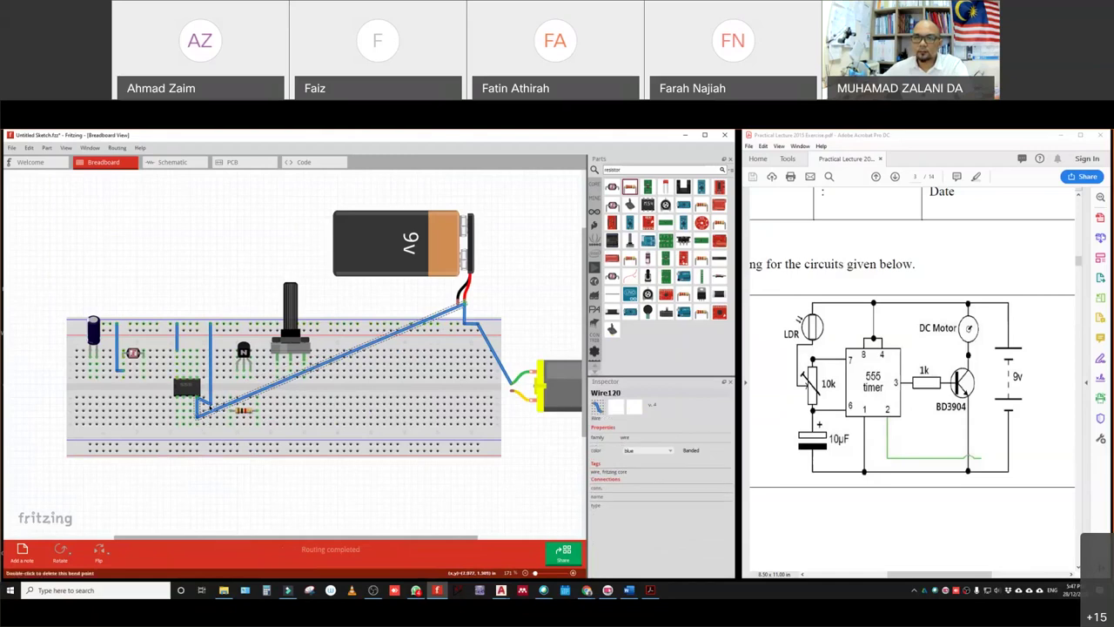
double_click(210, 402)
left_click_drag(199, 416, 210, 419)
left_click(202, 415)
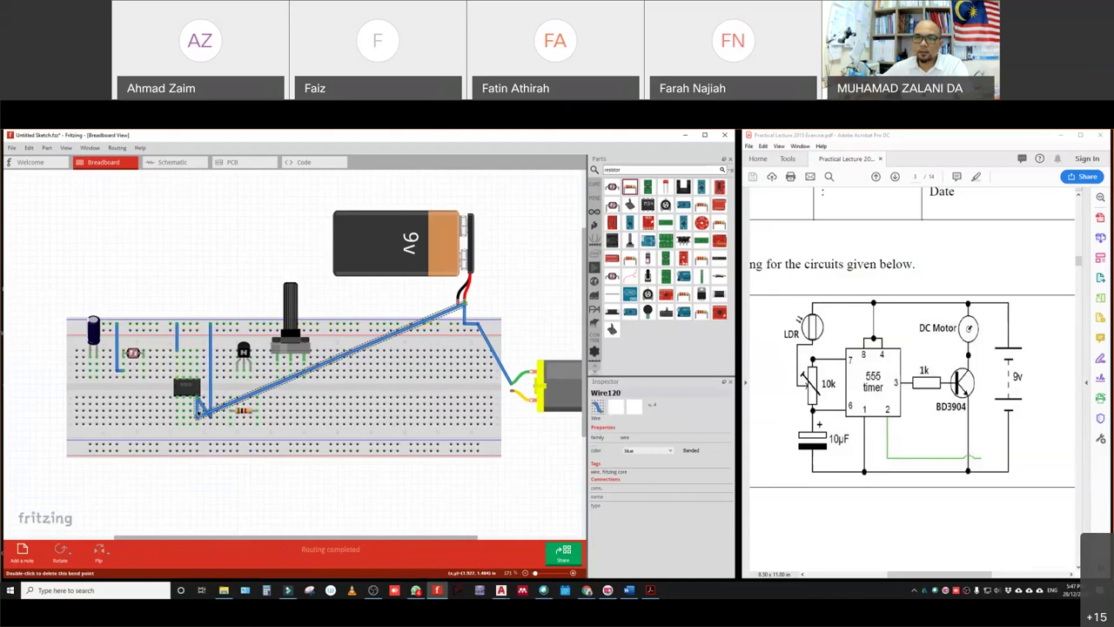
left_click(201, 415)
left_click(251, 470)
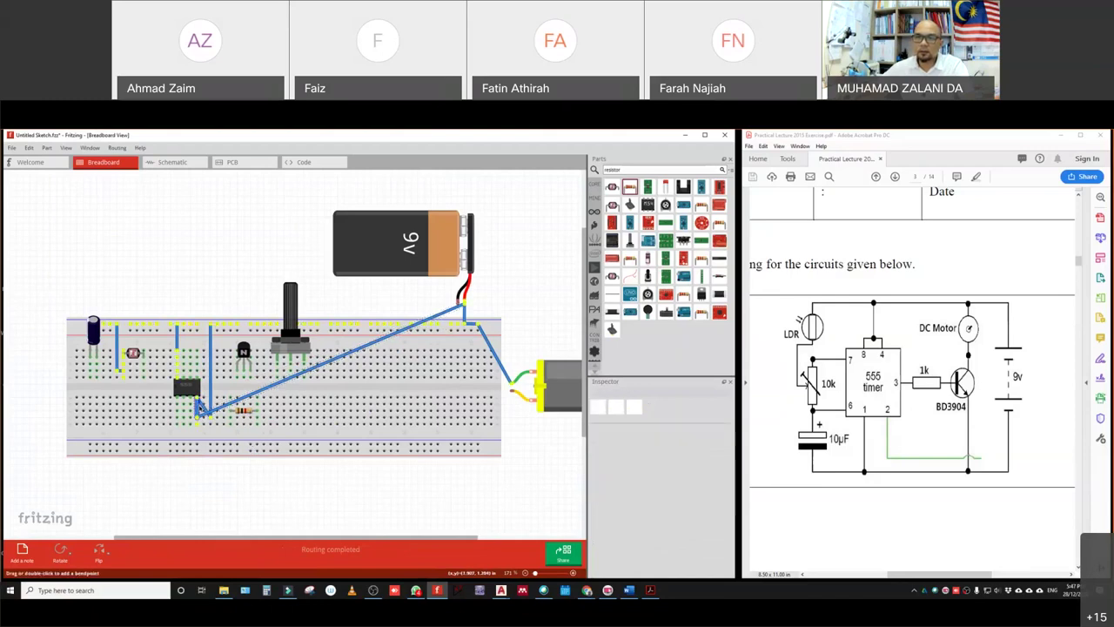
left_click_drag(201, 415, 203, 415)
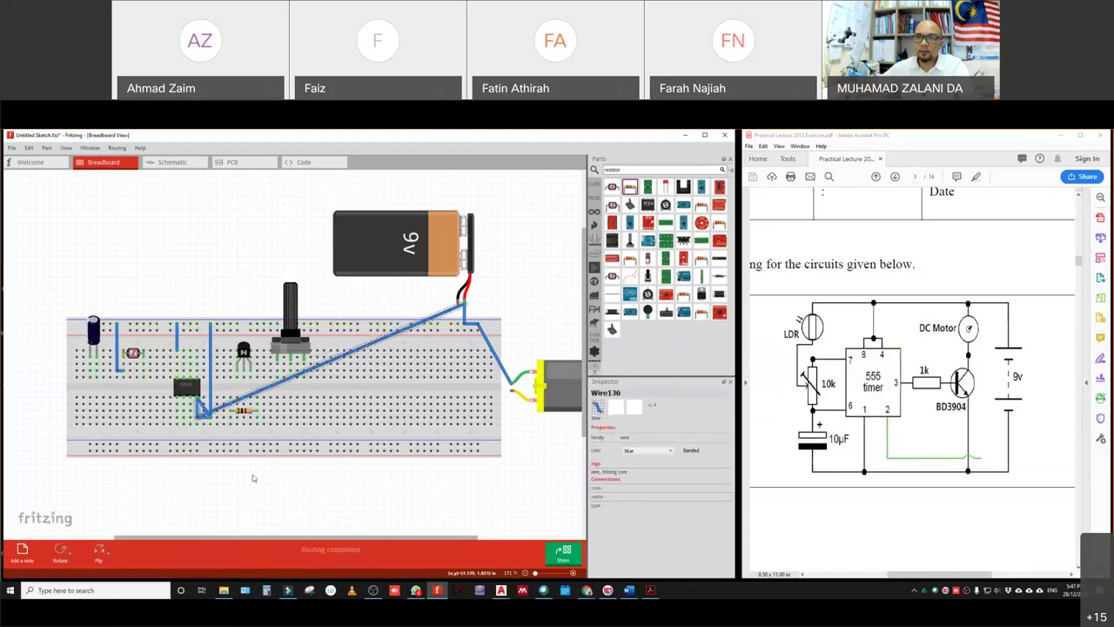
- Delete the vertical wire between timer pin 4 and the upper rail, and undo the accidental deletion of the breadboard
left_click(209, 406)
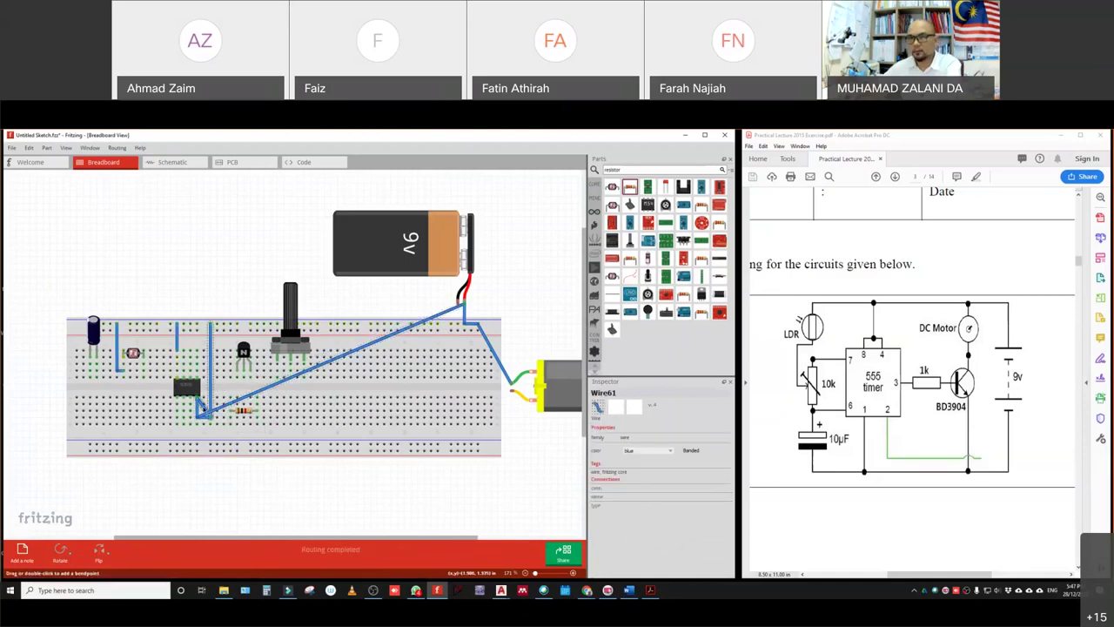
left_click(202, 416)
key("Delete")
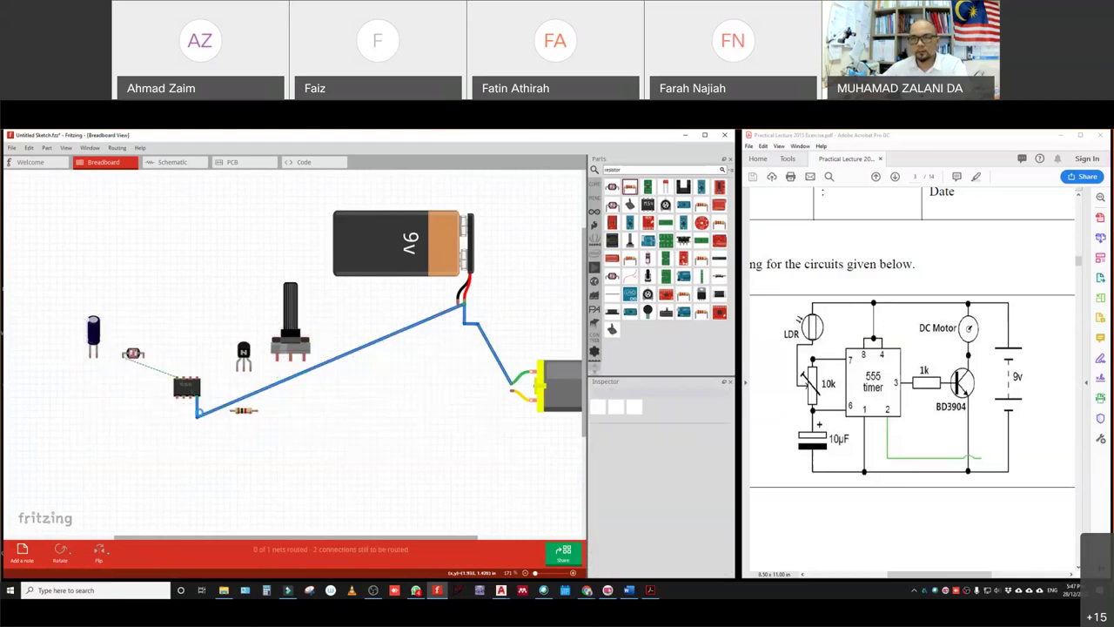
key("ctrl+z")
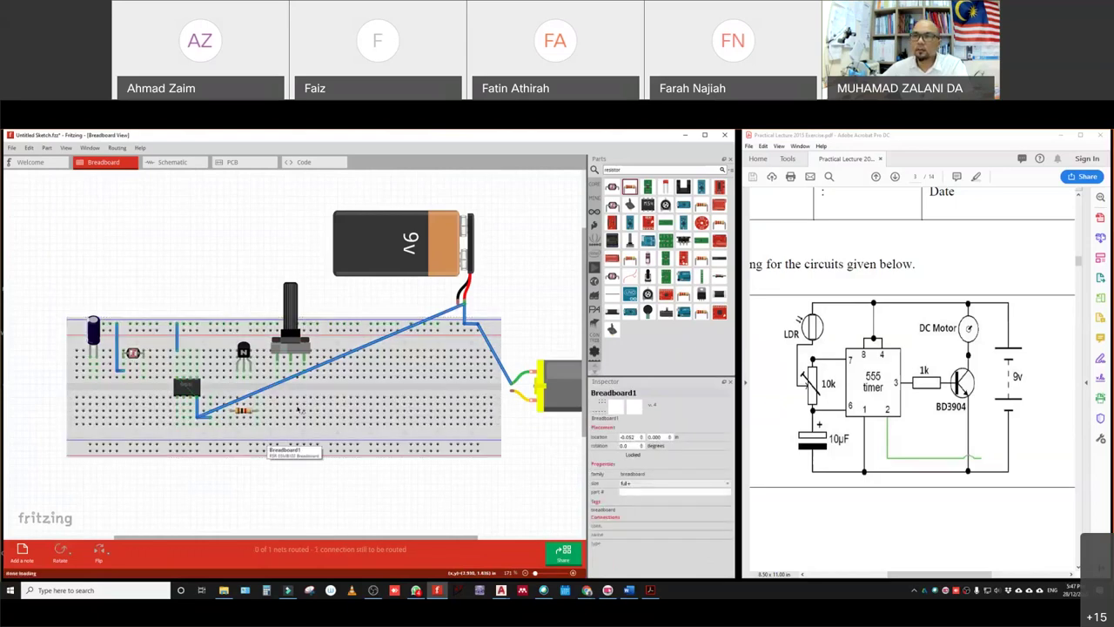
- Try bending the diagonal battery wire down to the upper rail, and delete the diagonal wires running from timer pin 4
left_click(459, 322)
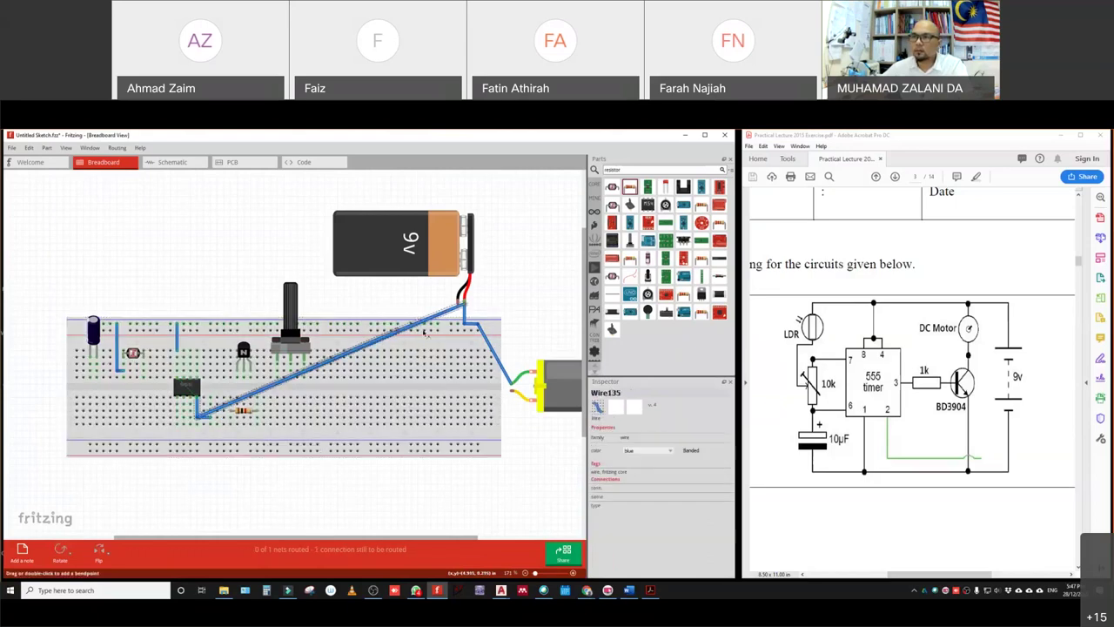
left_click_drag(459, 322, 470, 325)
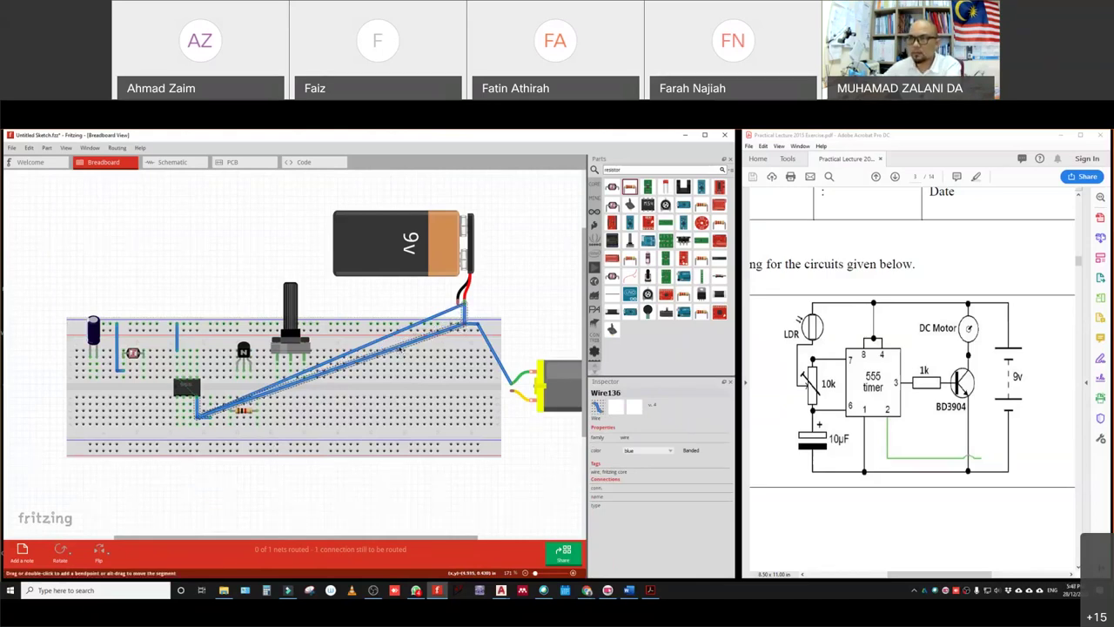
left_click(399, 343)
left_click(400, 336)
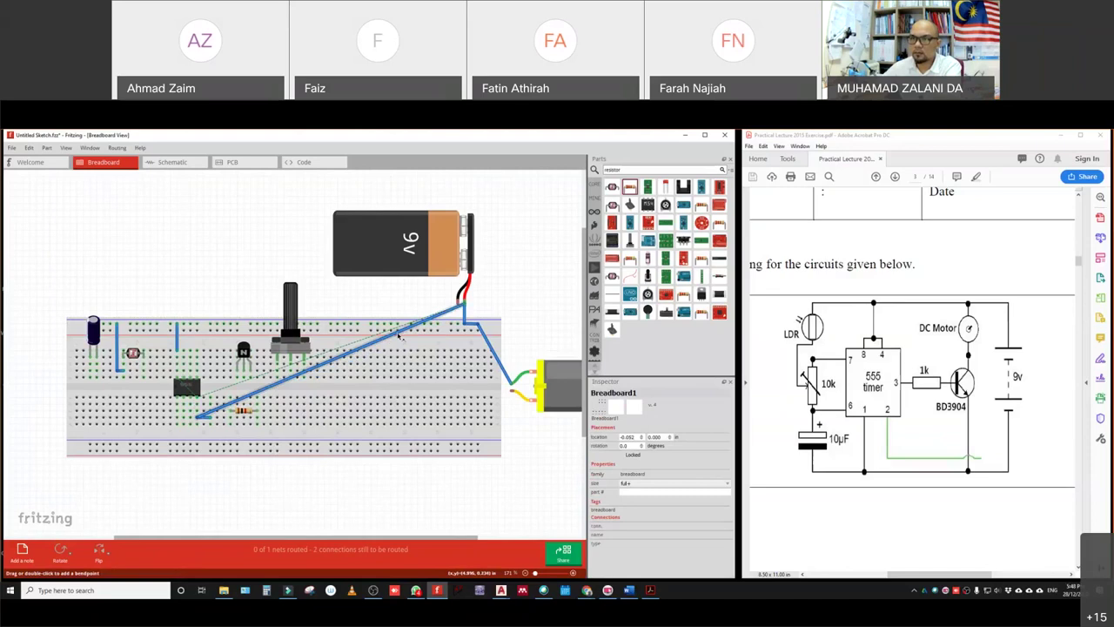
key("Delete")
- Wire the 555 timer's pin 8 to pin 4 diagonally across the chip
mouse_move(207, 403)
left_mouse_down()
mouse_move(209, 394)
mouse_move(200, 402)
left_mouse_up()
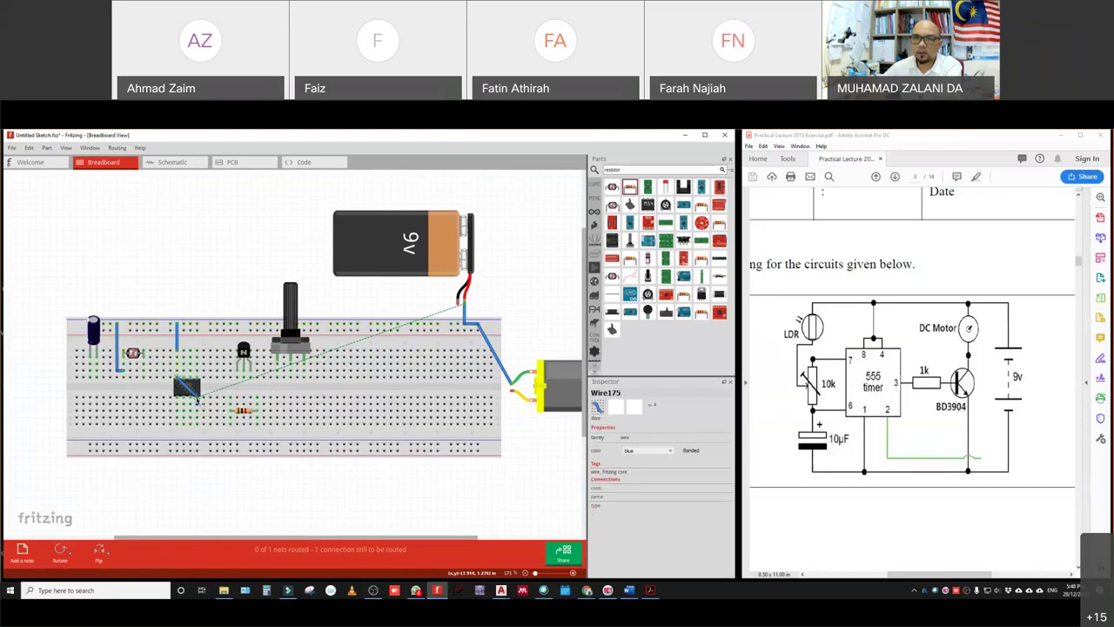
- Try to route timer pin 4 to the battery lead with a wire bent below the potentiometer, and delete that wire
double_click(227, 393)
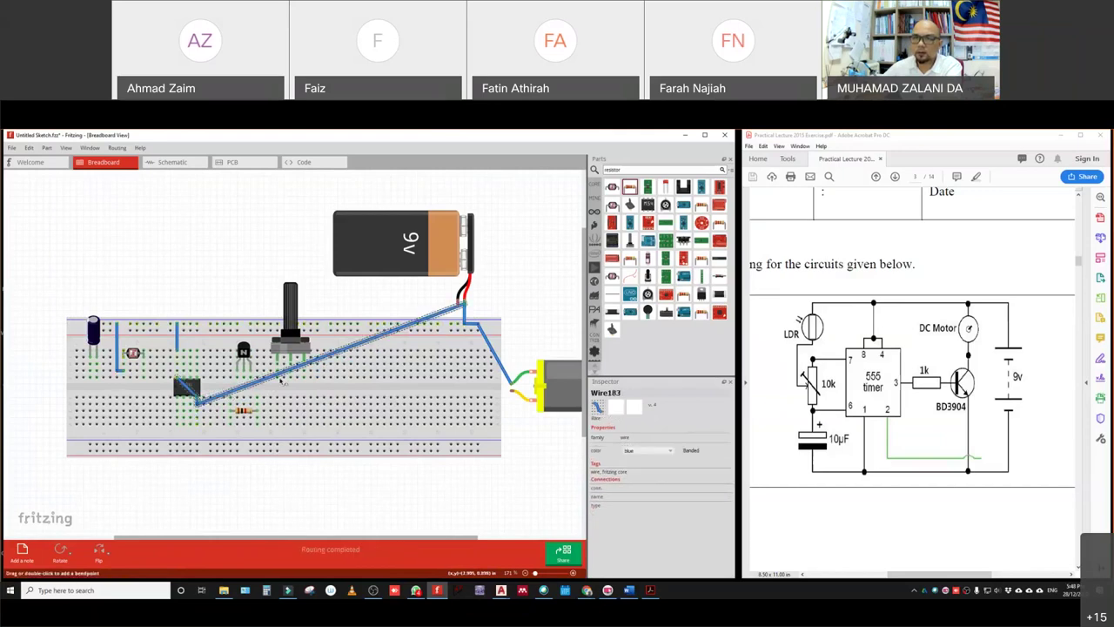
left_click_drag(272, 381, 278, 393)
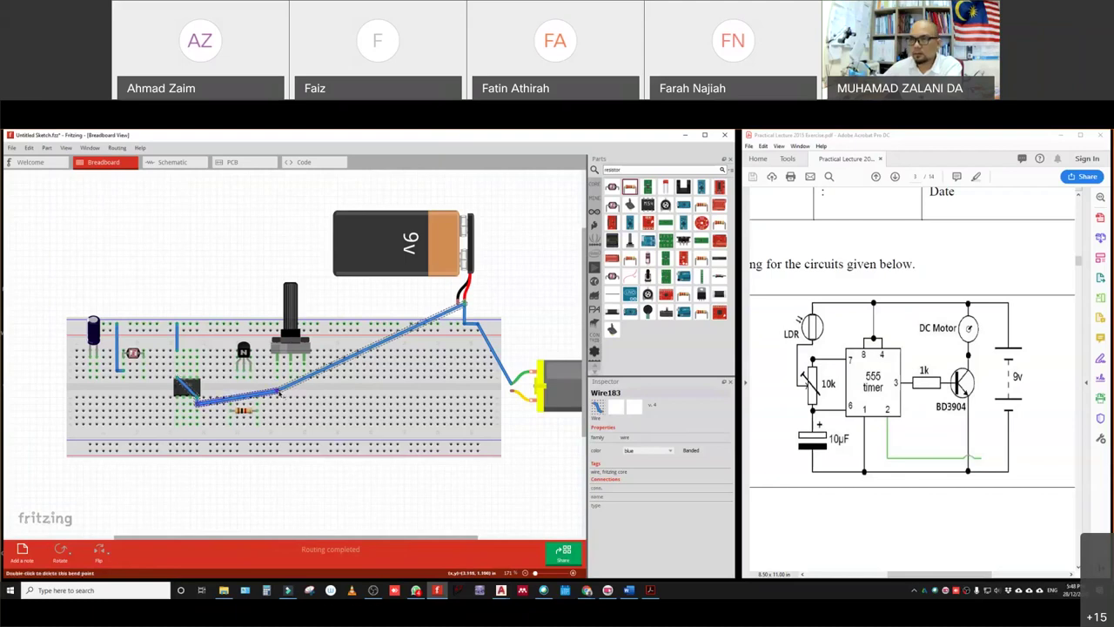
key("Delete")
- Wire the upper blue rail to timer pin 4's column, with a right-angle bend between the chip and the resistor
left_click_drag(221, 326, 207, 403)
left_click_drag(201, 411, 216, 409)
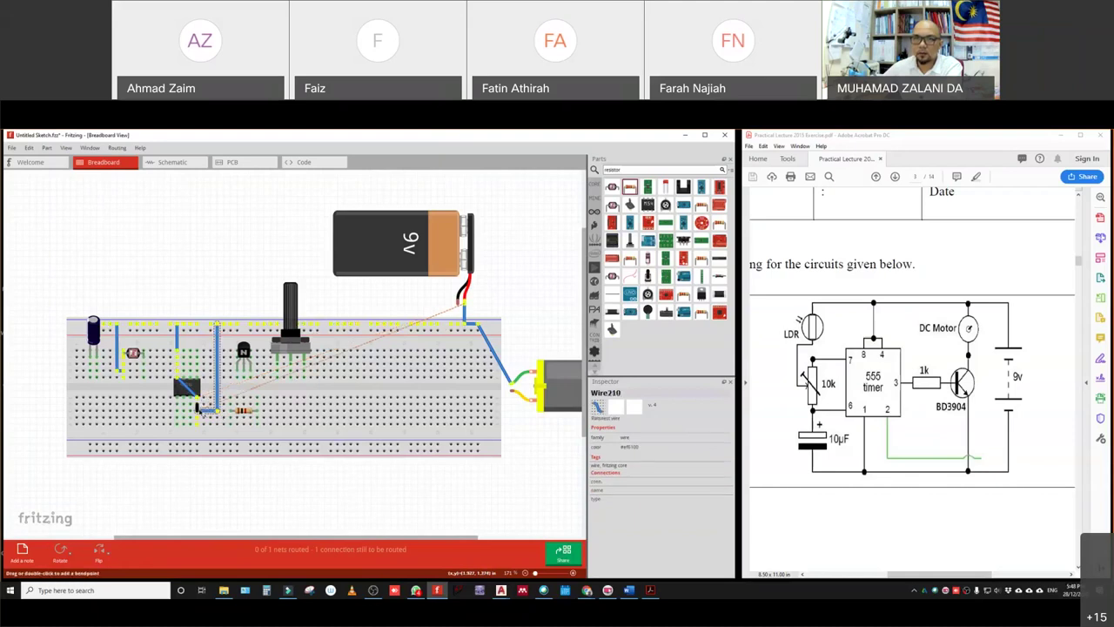
- Connect timer pin 4 to the battery's lead with a wire running horizontally along the breadboard and bent upward below the battery
double_click(202, 409)
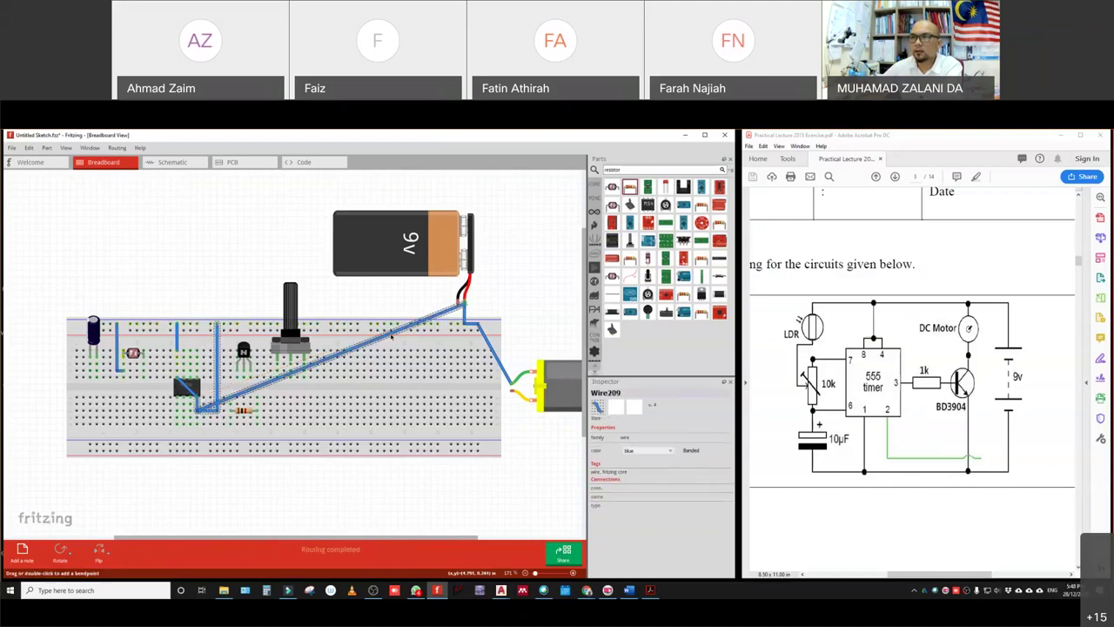
left_click_drag(405, 329, 403, 357)
left_click_drag(438, 427, 459, 398)
left_click_drag(204, 408, 198, 398)
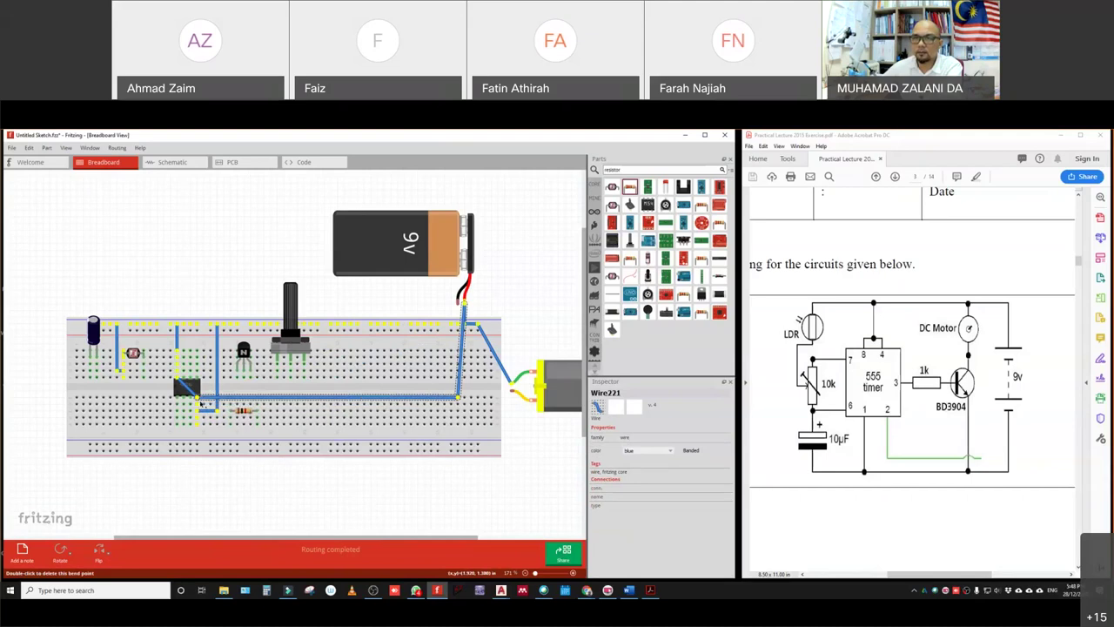
- Delete the diagonal wire across the timer chip and straighten the vertical run of the wire below the battery's red lead
left_click(285, 509)
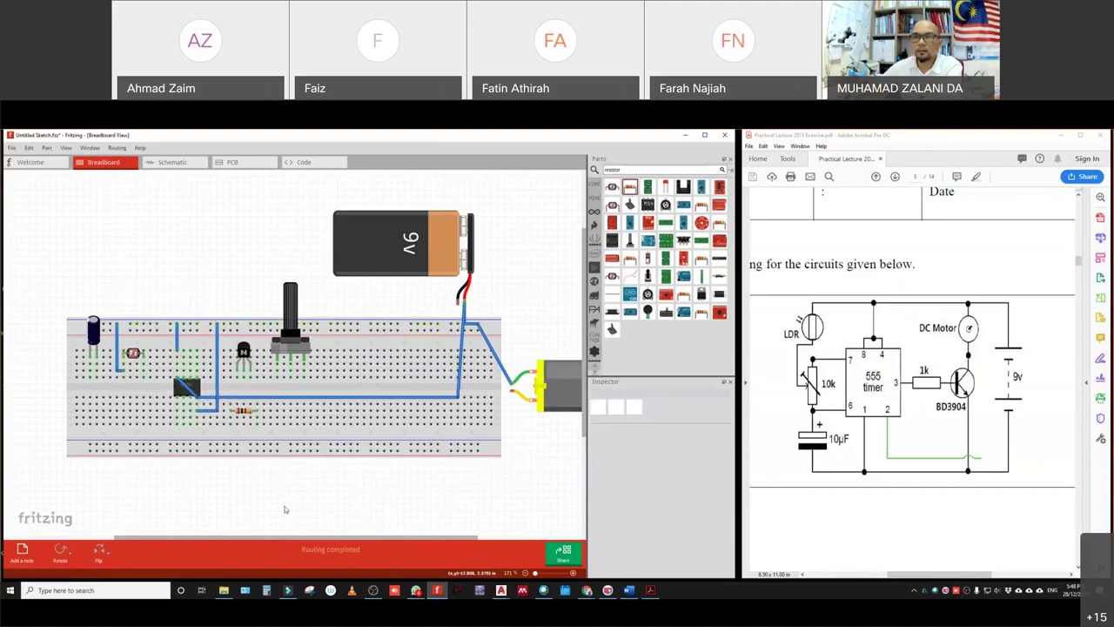
left_click(215, 412)
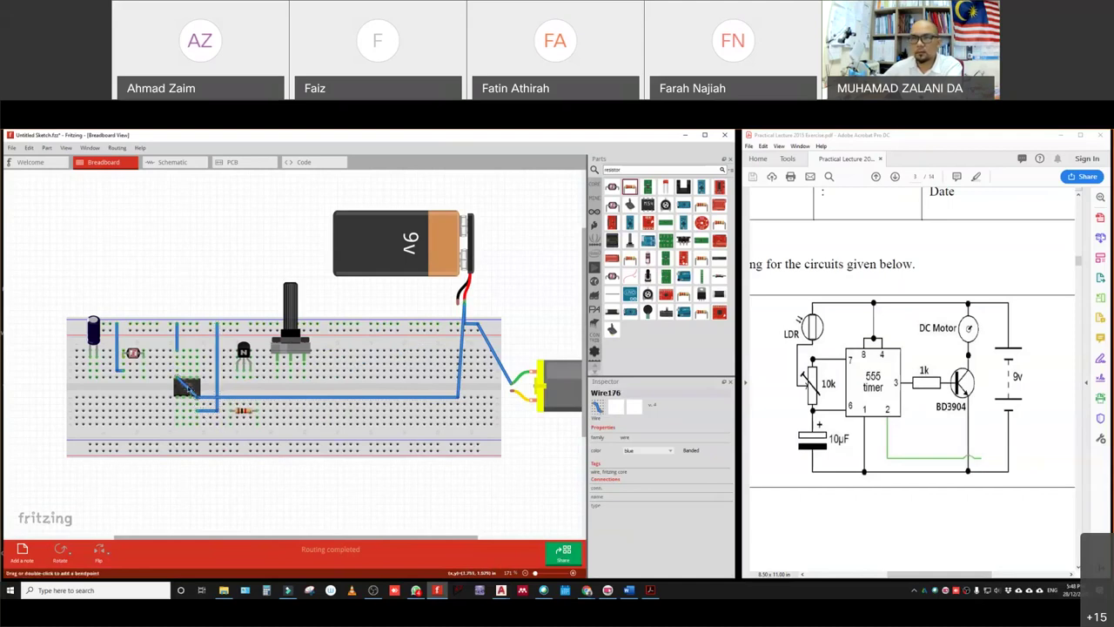
left_click(183, 389)
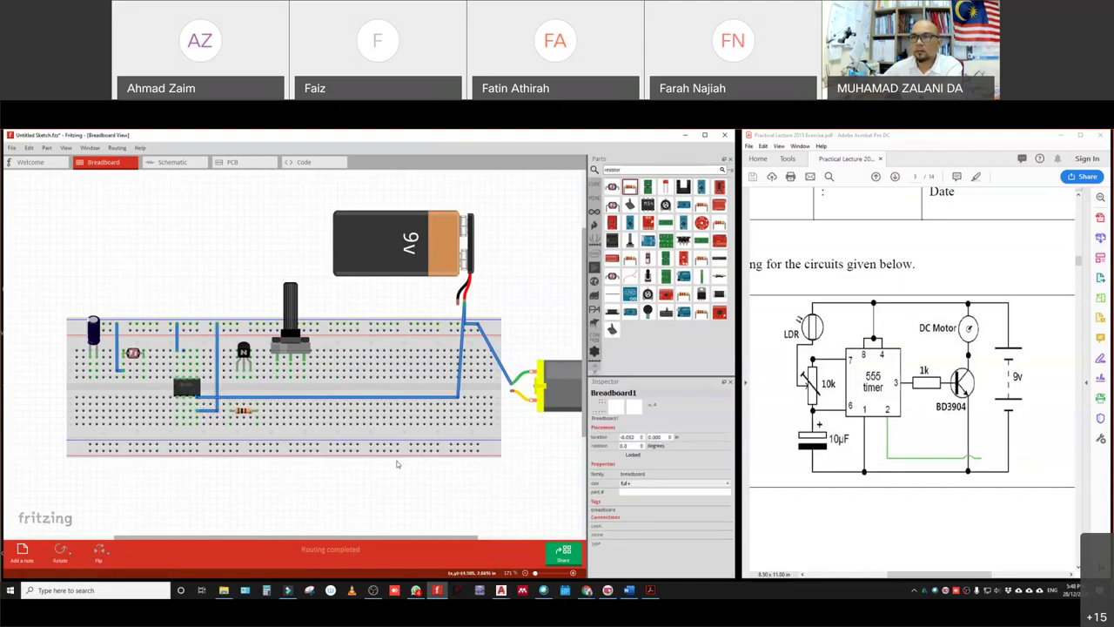
left_click(370, 498)
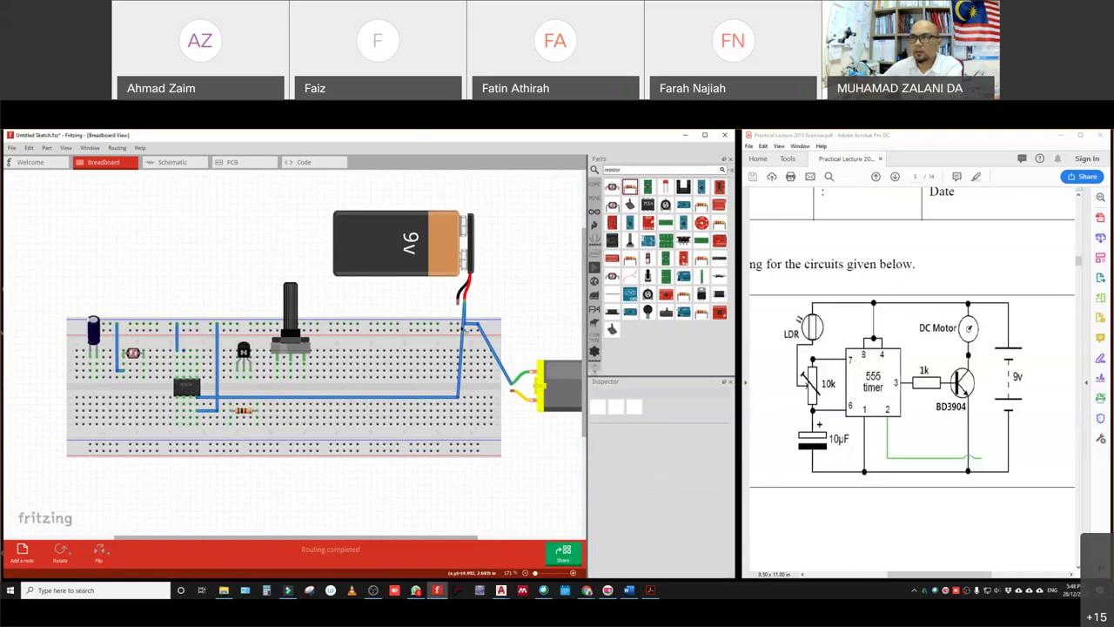
left_click_drag(458, 397, 465, 396)
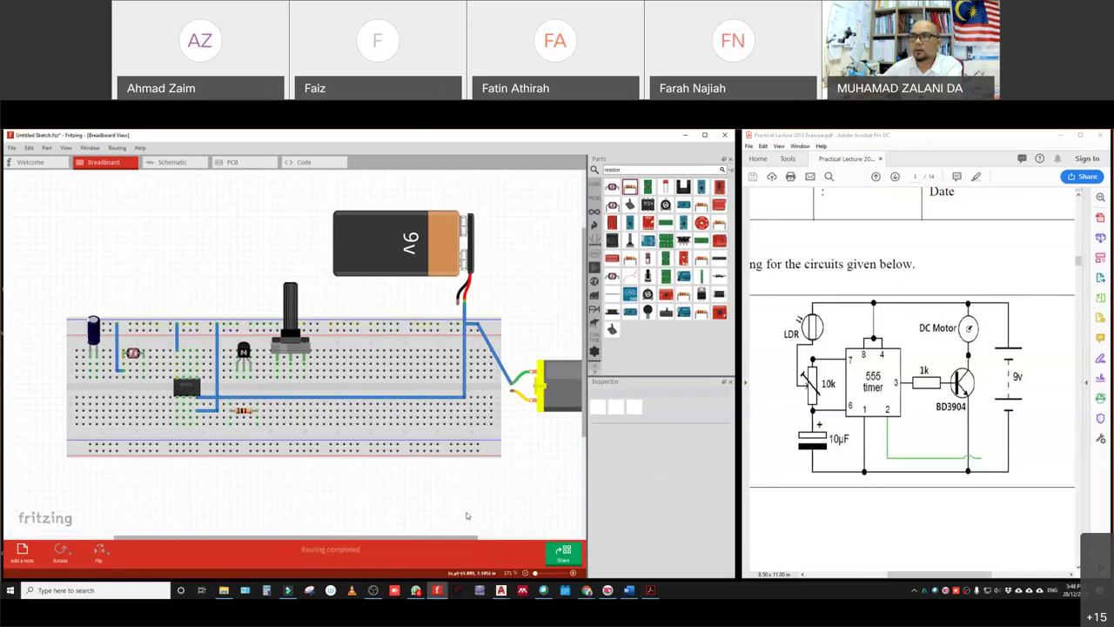
- In the schematic, bend the timer's pin 8 wire so it rises vertically to the upper supply line
left_click(173, 163)
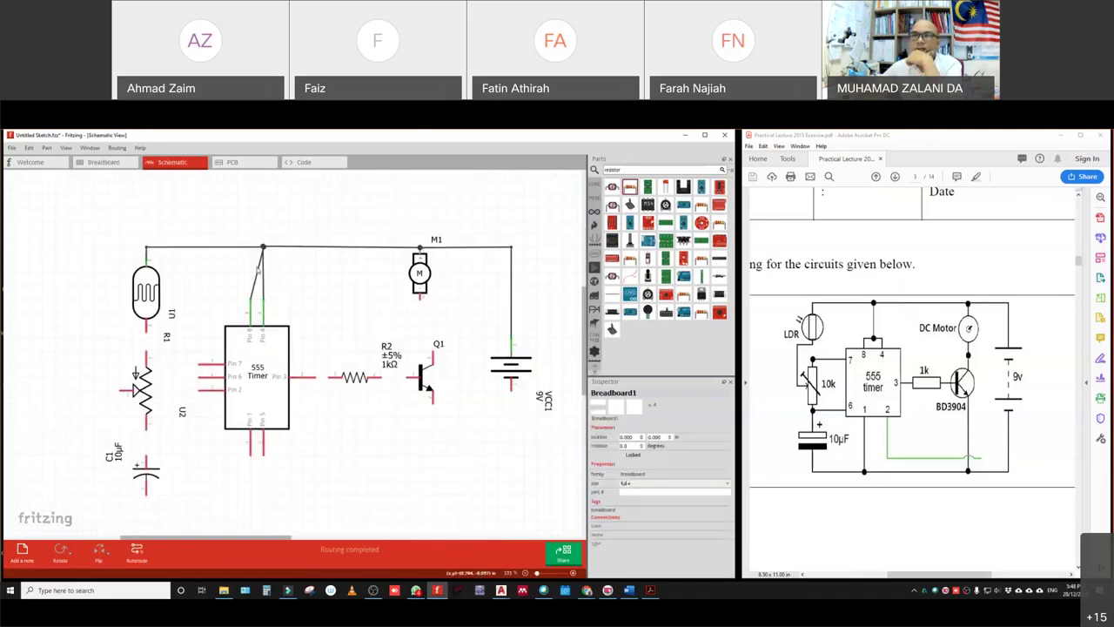
left_click(257, 255)
left_click_drag(257, 254, 250, 249)
left_click(373, 465)
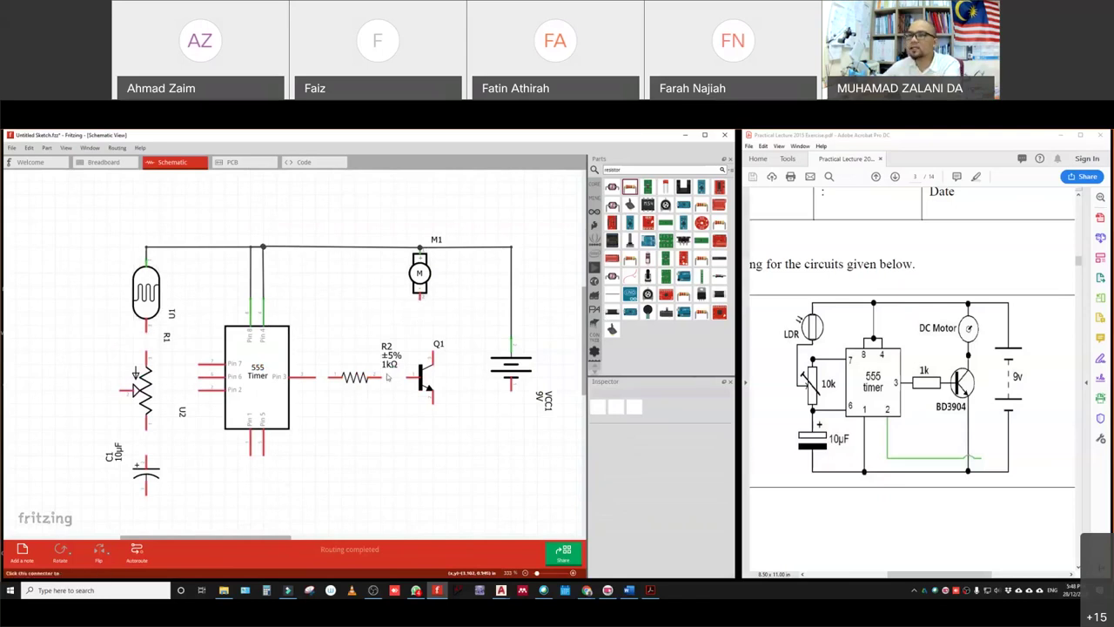
- Wire the 1kΩ resistor between the timer's pin 3 and the transistor's base
left_click_drag(383, 379, 409, 383)
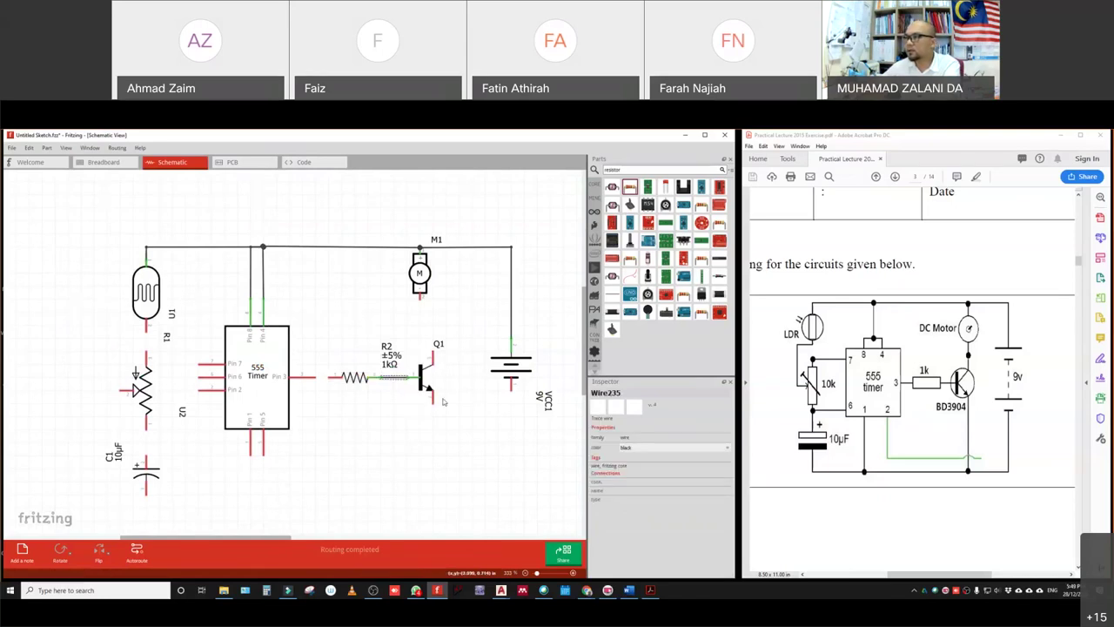
left_click_drag(328, 380, 317, 381)
left_click(389, 466)
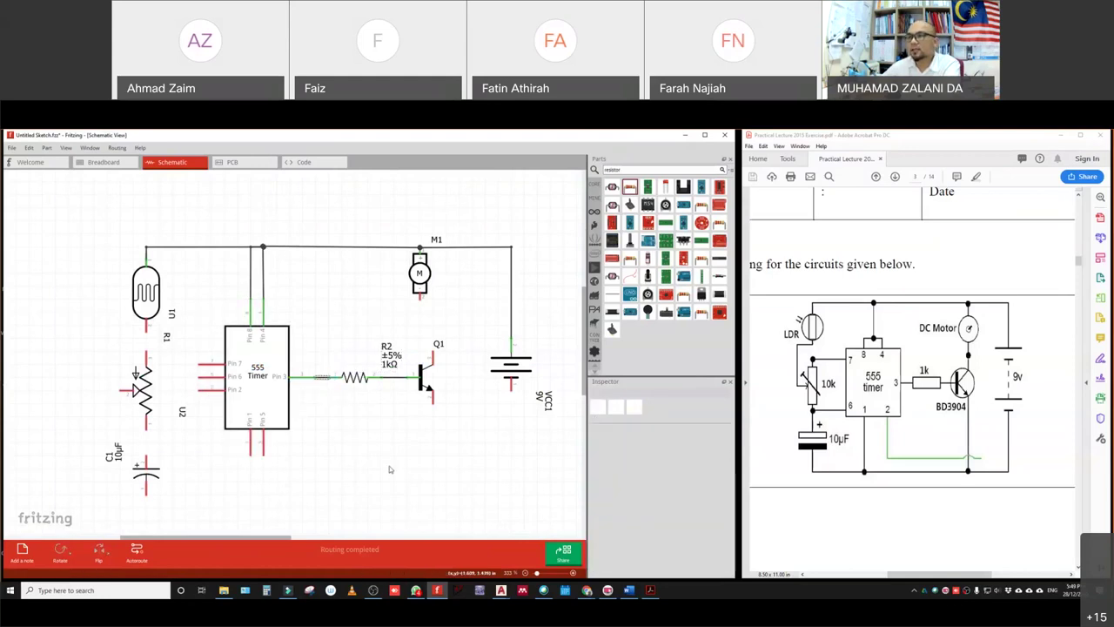
- Align the motor above the transistor and wire it to the collector, and connect the emitter to the battery's lower terminal with right-angle bends
left_click_drag(420, 275, 432, 275)
left_click_drag(432, 355, 433, 296)
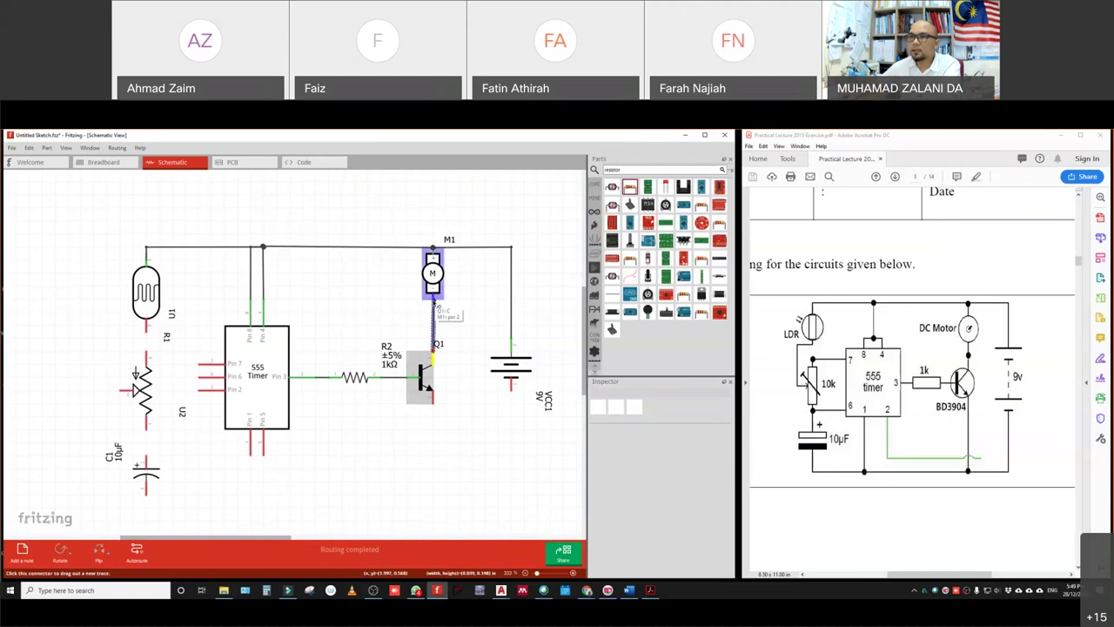
left_click(469, 456)
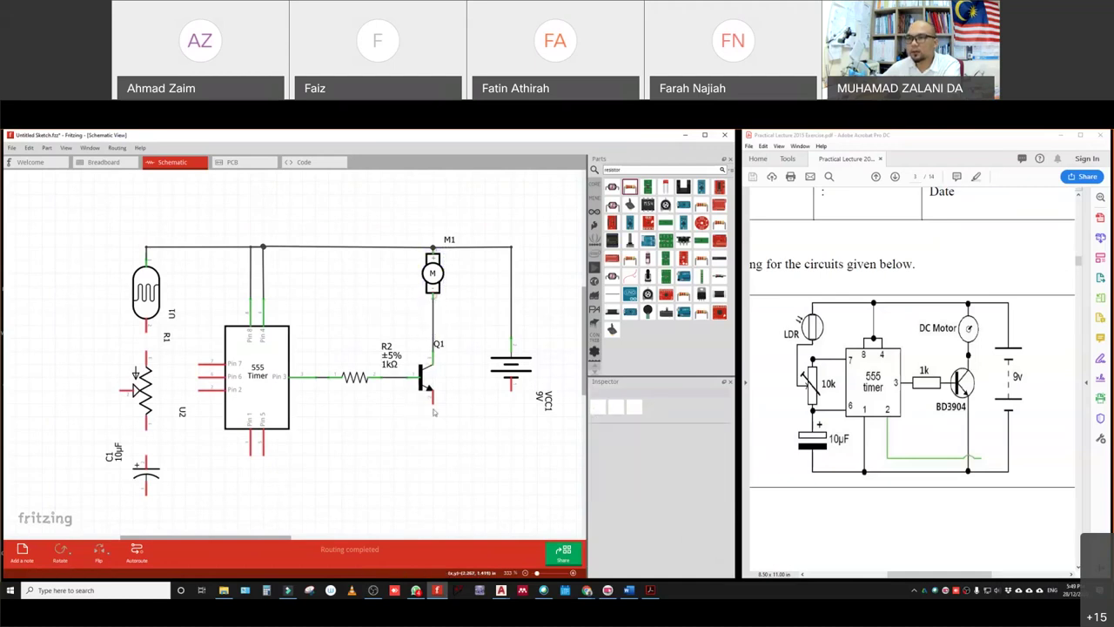
left_click_drag(436, 408, 512, 468)
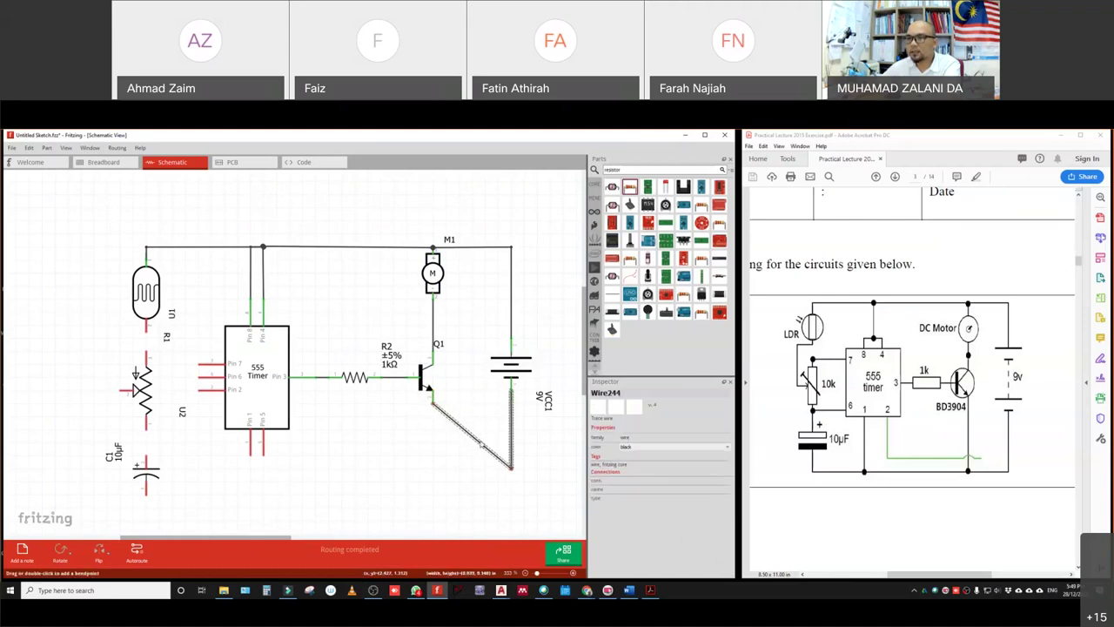
left_click_drag(461, 428, 432, 468)
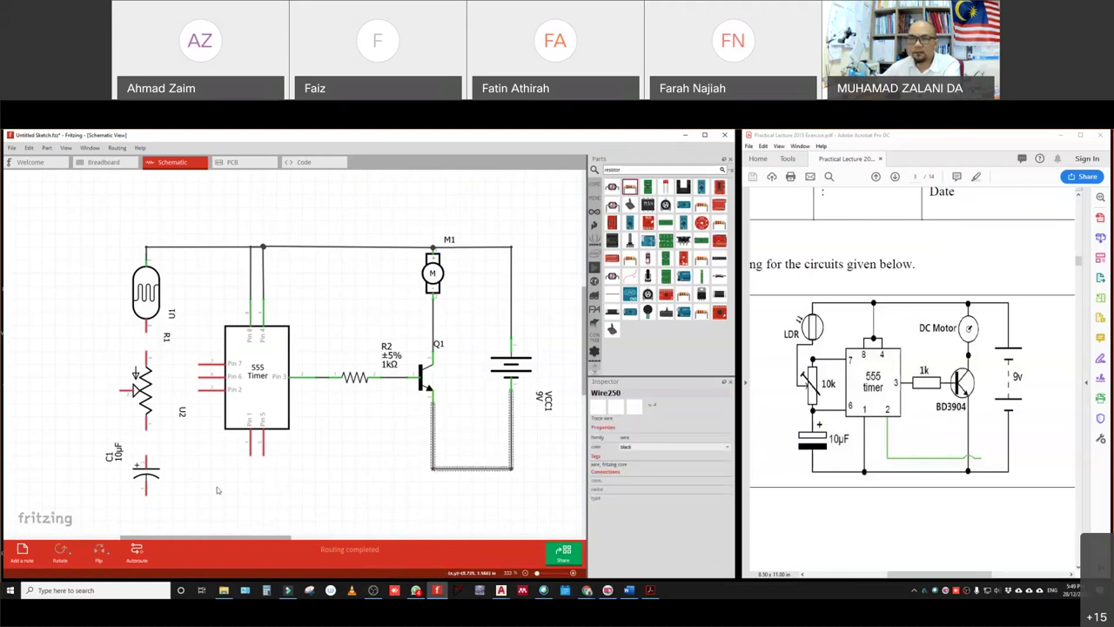
- Move the potentiometer up so that it sits directly below the LDR
left_click(131, 390)
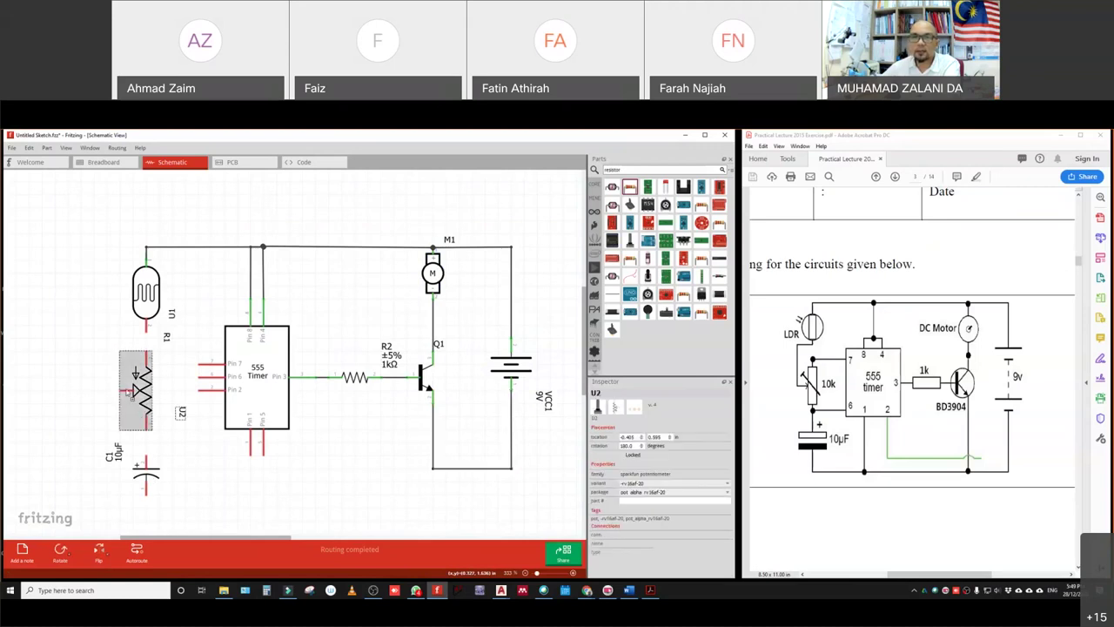
left_click_drag(128, 391, 129, 377)
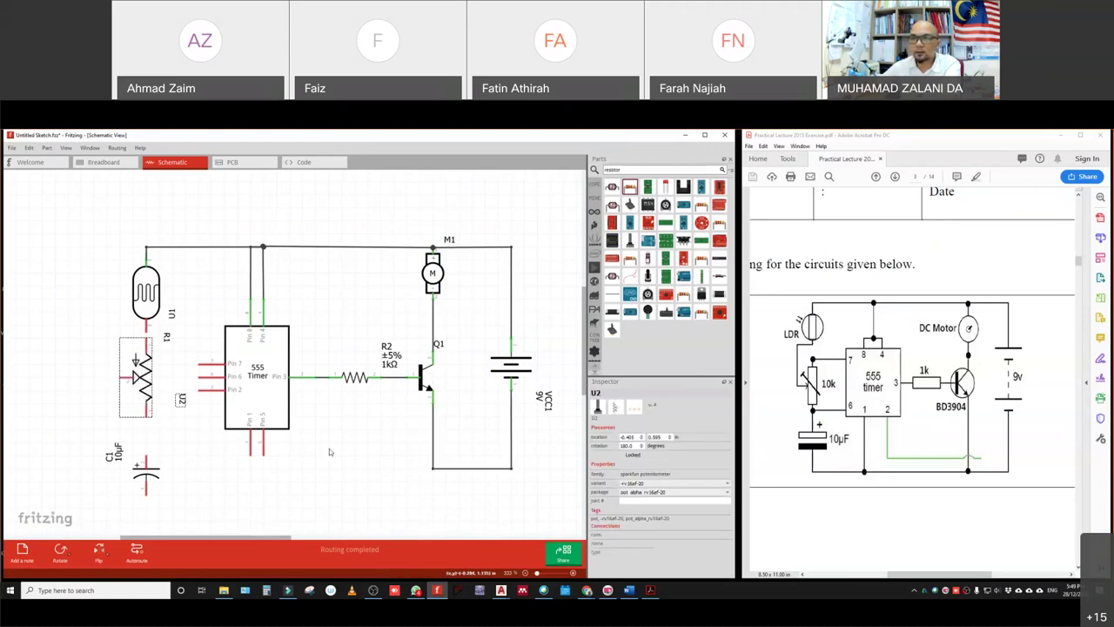
- Route the lower ground line squarely from the battery past the emitter to timer pin 1, and connect the capacitor's lower lead to it
scroll(329, 451, "down", 2)
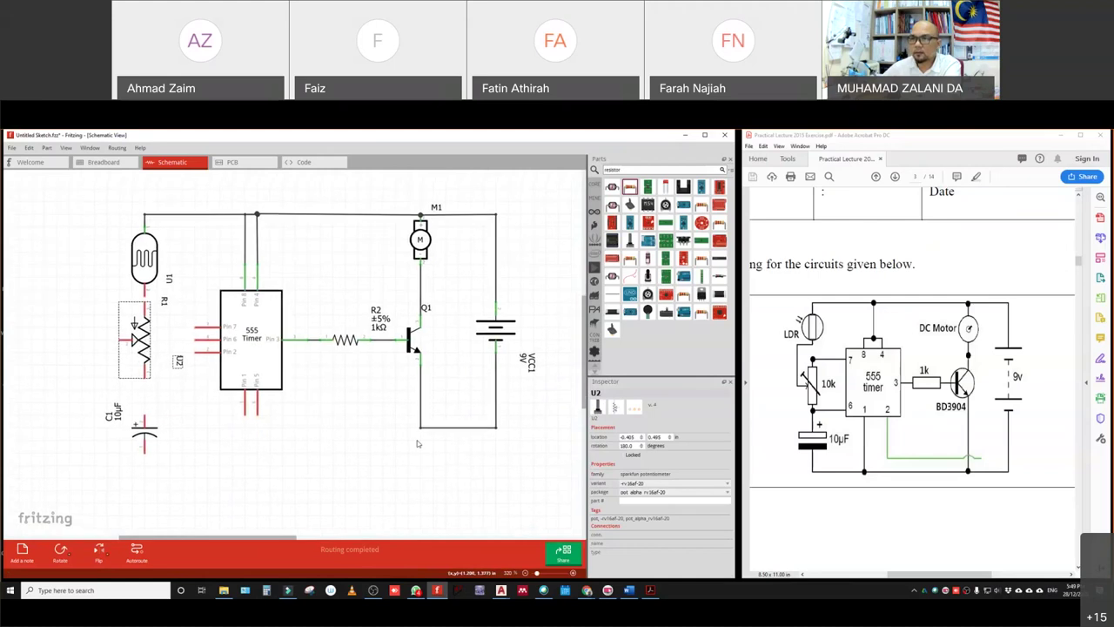
left_click_drag(420, 427, 245, 464)
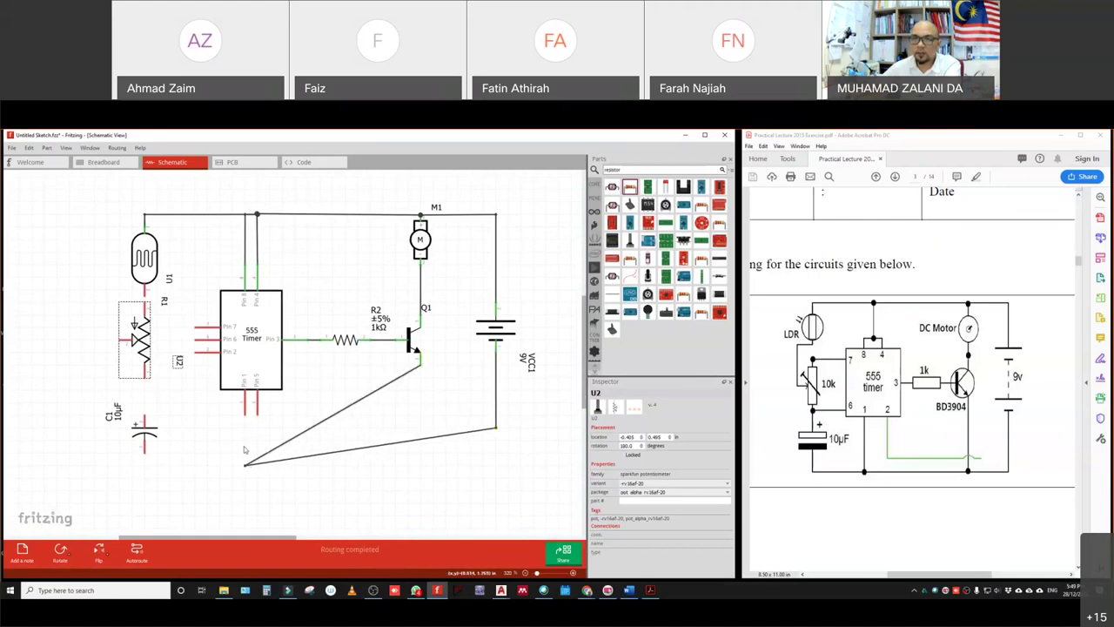
left_click_drag(245, 412, 246, 464)
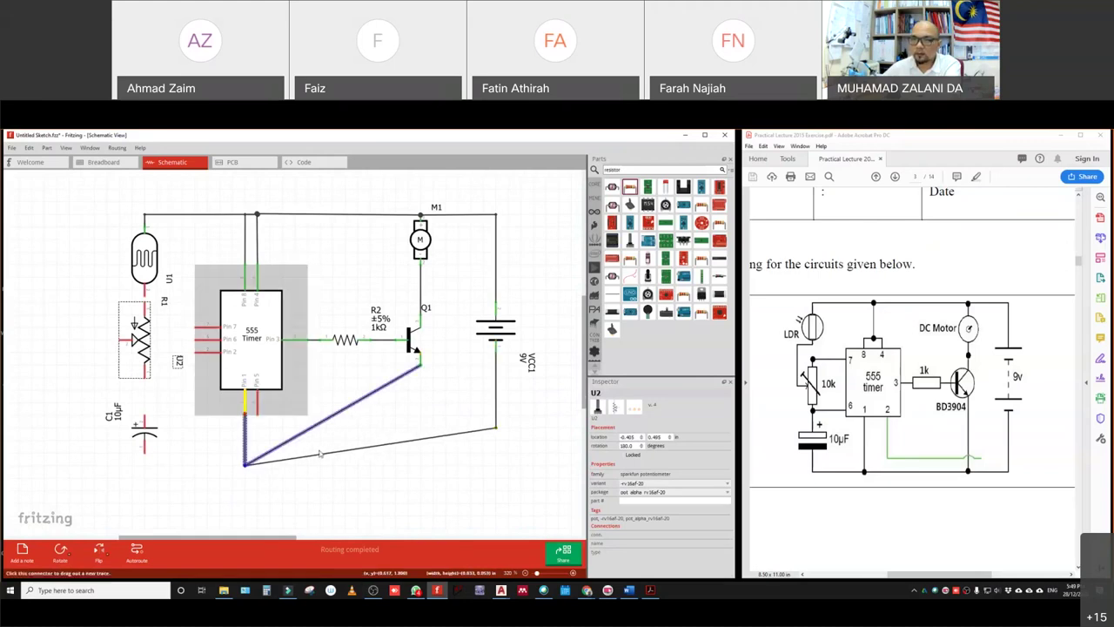
left_click_drag(410, 441, 410, 464)
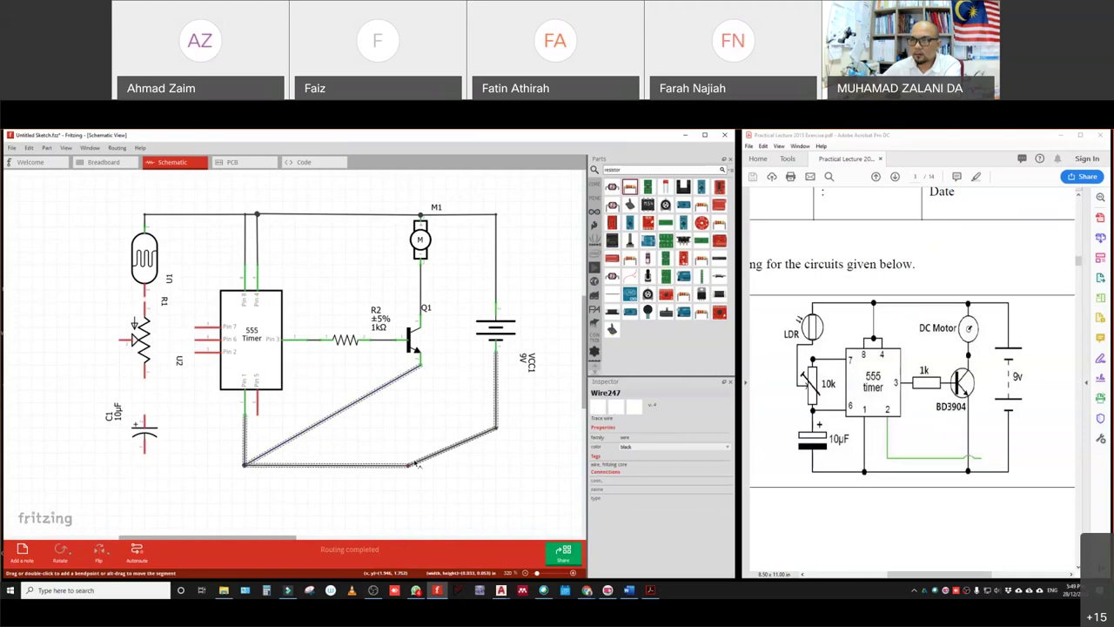
left_click(480, 447)
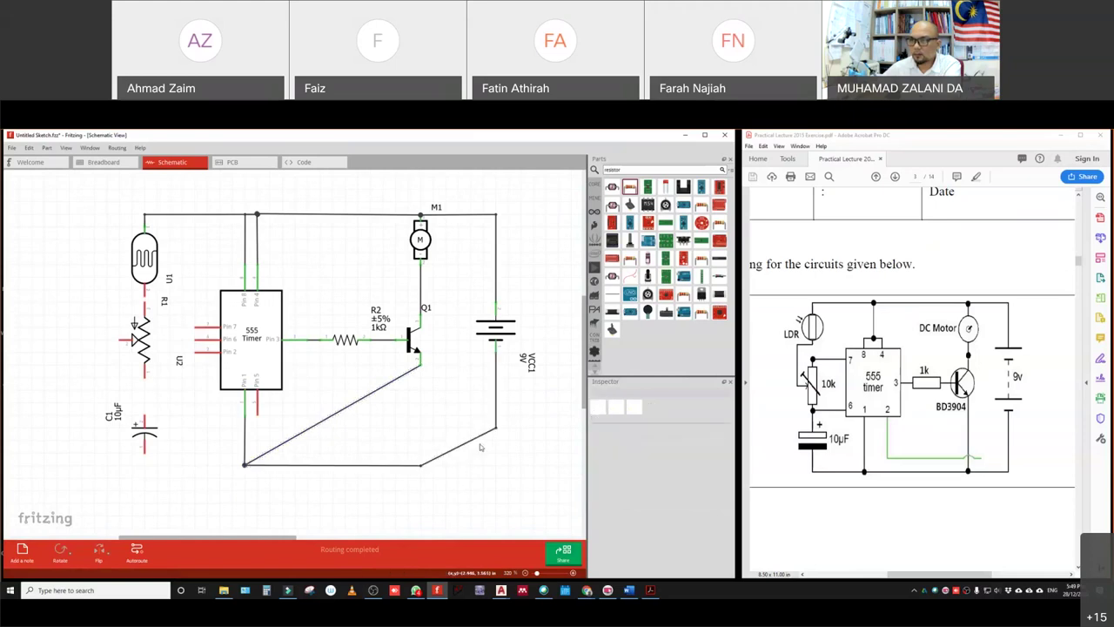
left_click_drag(474, 439, 496, 465)
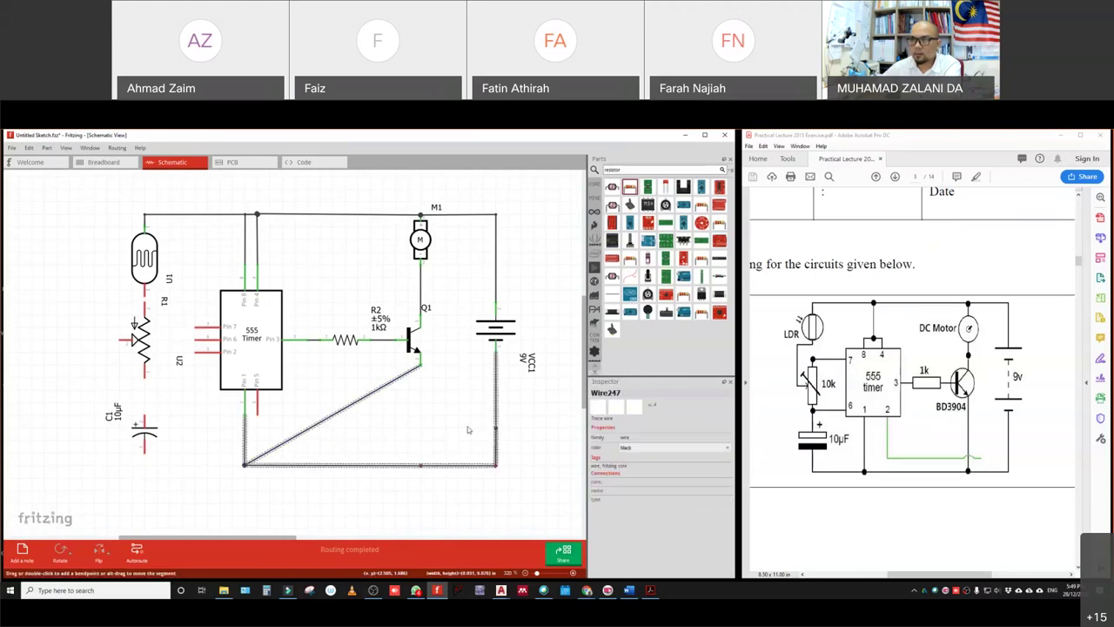
left_click_drag(409, 375, 421, 466)
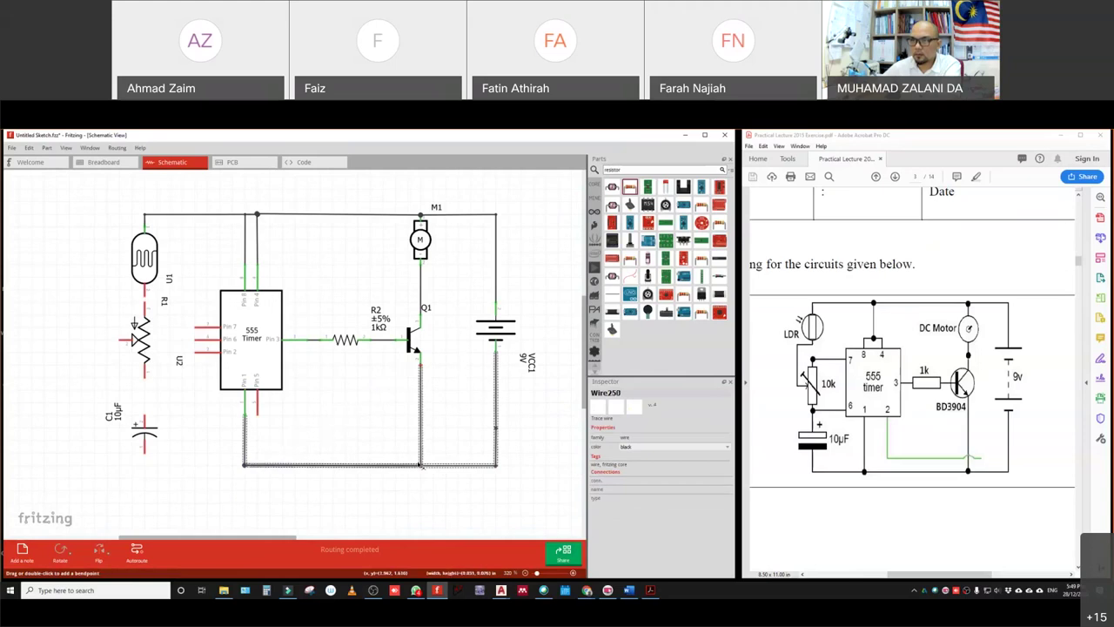
left_click(424, 502)
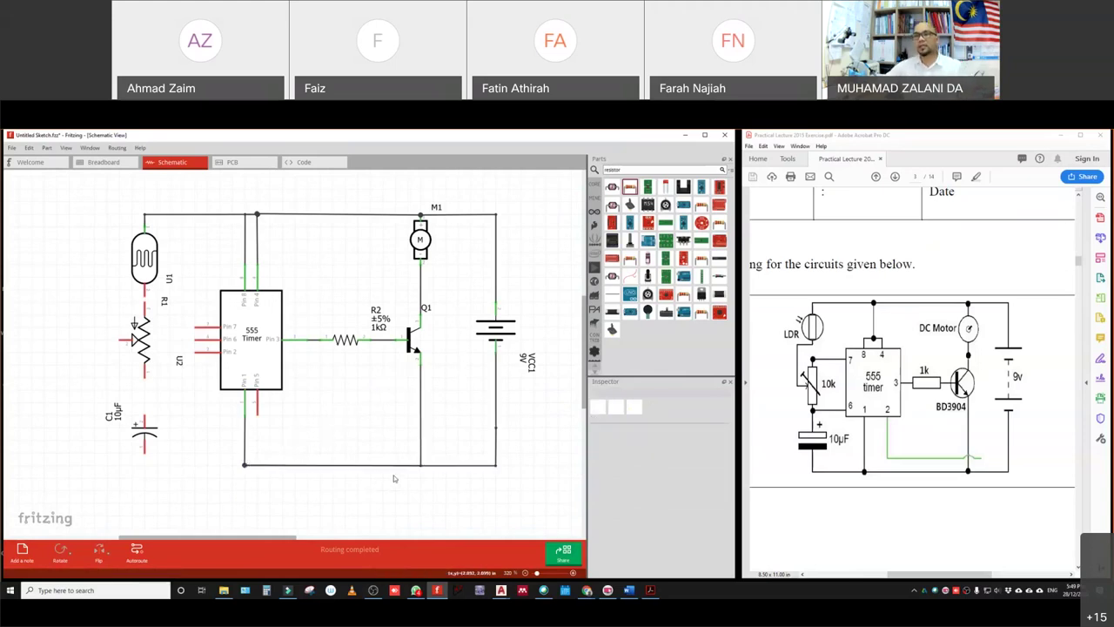
mouse_move(144, 453)
left_mouse_down()
mouse_move(245, 466)
mouse_move(134, 466)
mouse_move(145, 465)
left_mouse_up()
left_click(225, 491)
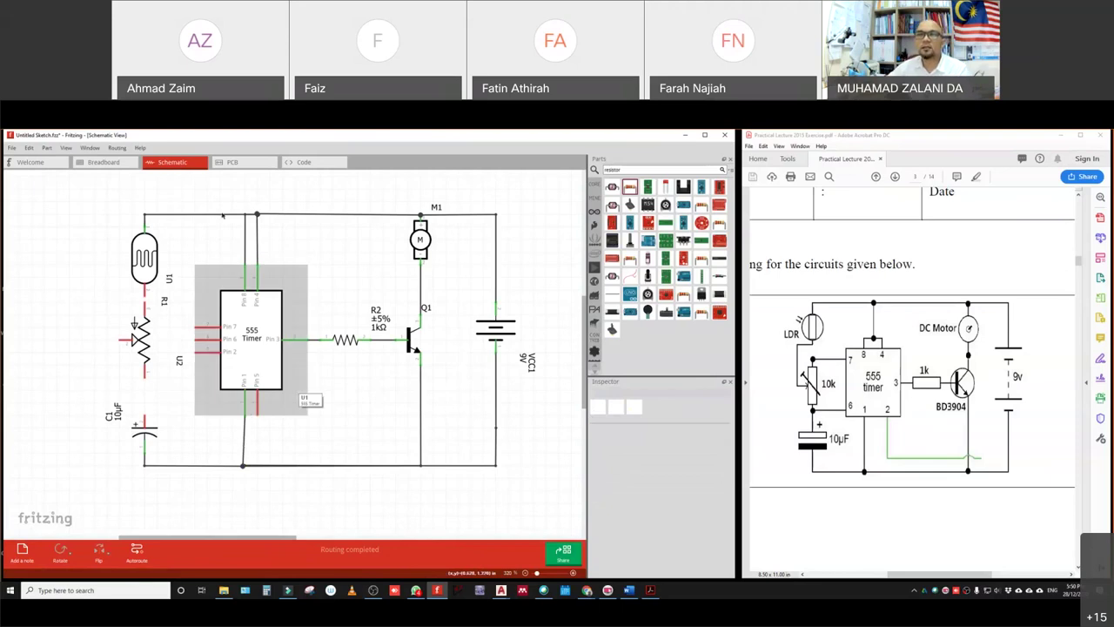
- On the breadboard, wire the battery's black lead to the transistor's right leg, bending the wire along the lower red rail
left_click(103, 162)
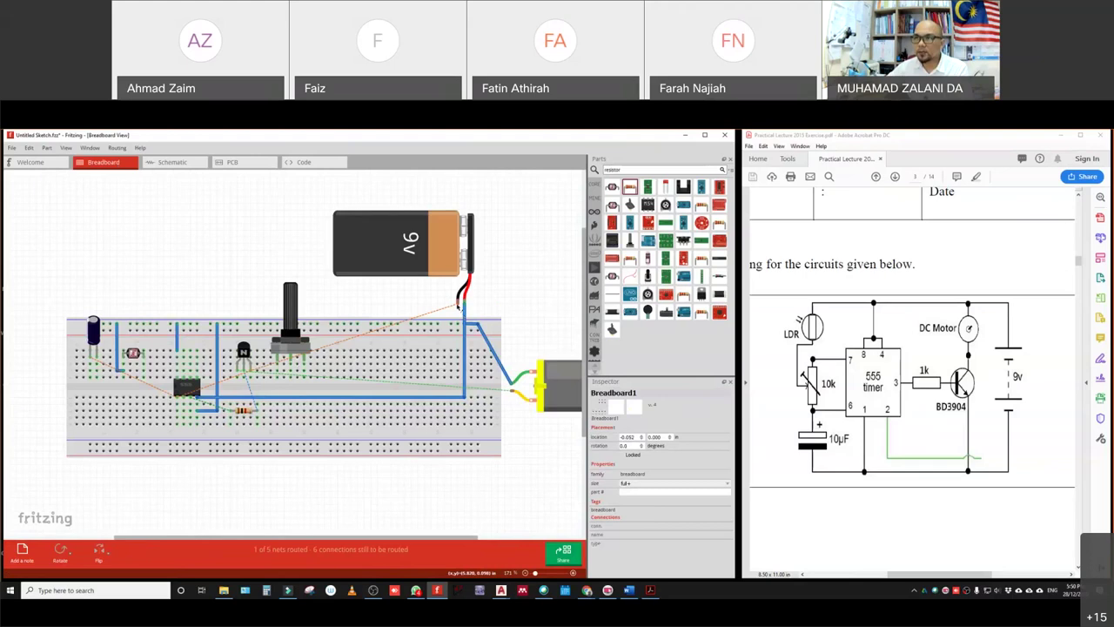
left_click(435, 308)
left_click_drag(459, 301, 429, 451)
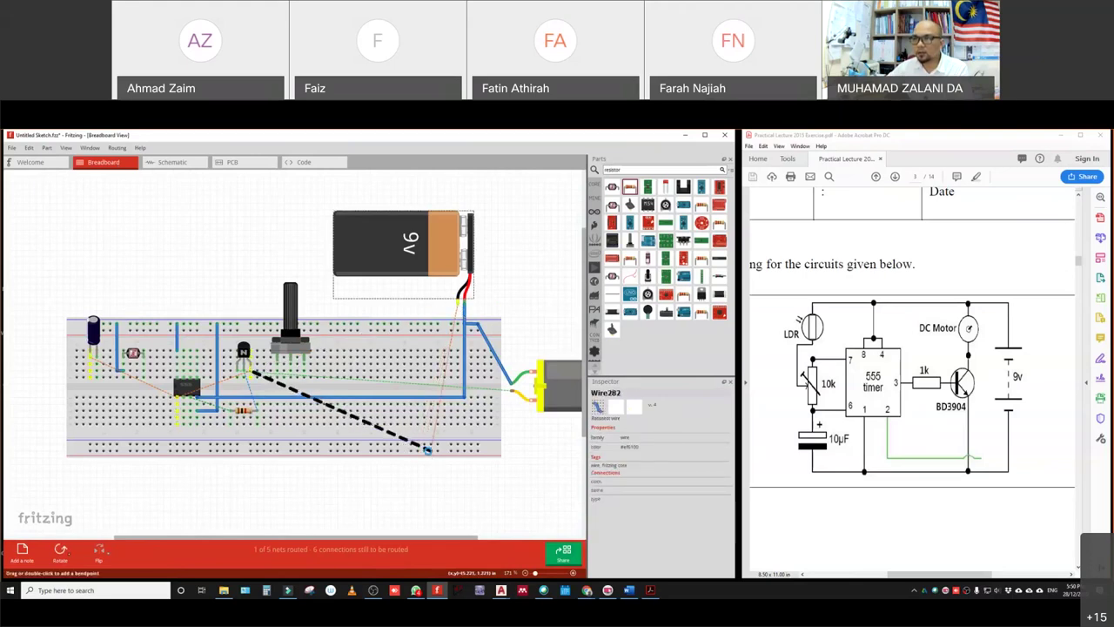
double_click(428, 451)
left_click_drag(299, 397, 284, 451)
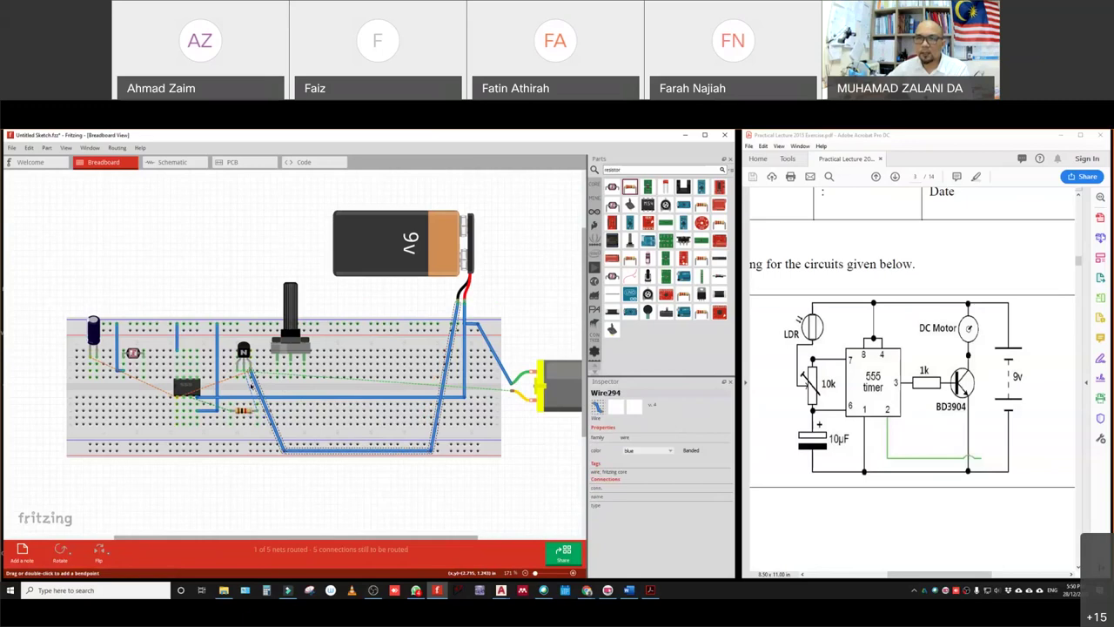
- Move the resistor down and to the left, and wire the transistor's middle leg straight down to its right end
left_click_drag(248, 412, 235, 425)
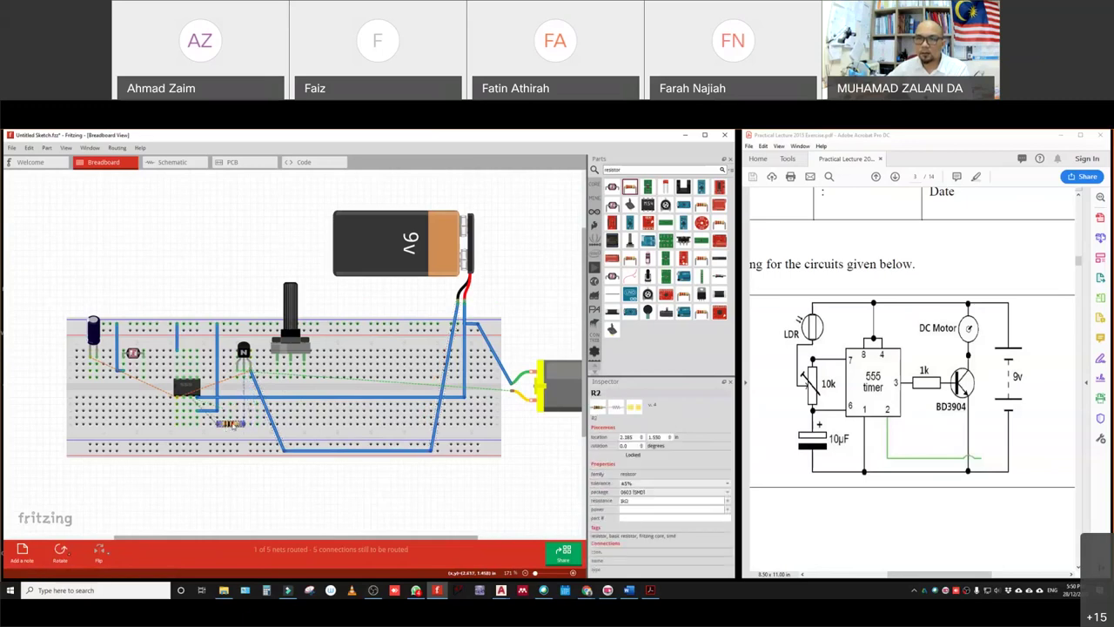
left_click_drag(247, 378, 248, 428)
left_click(262, 477)
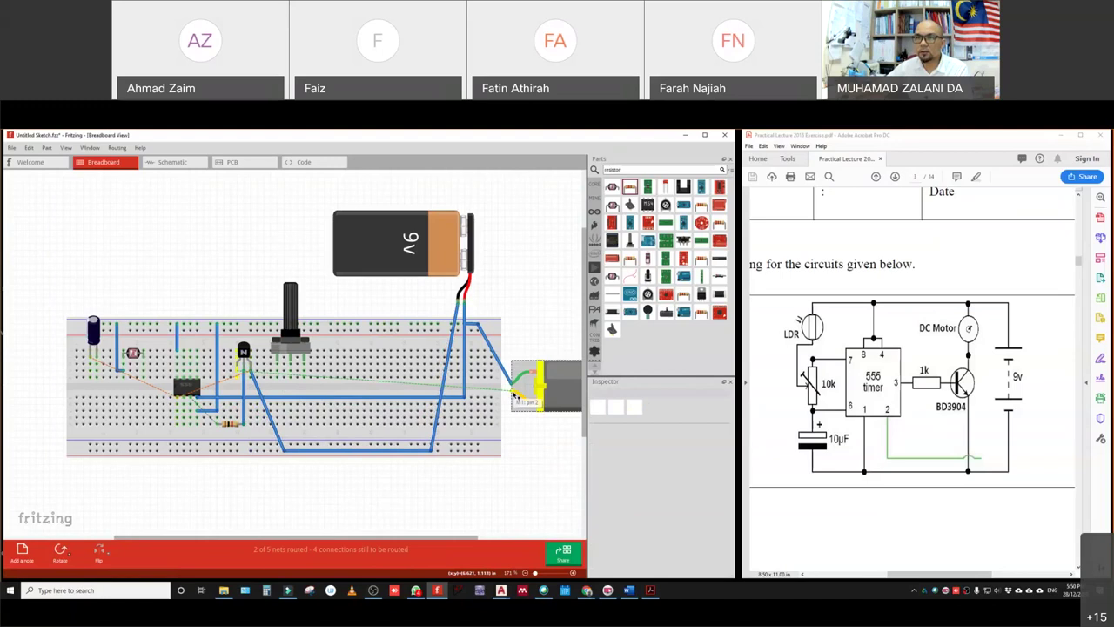
- Extend the motor's yellow lead to the lower blue rail and wire the transistor's left leg to the same rail
left_click_drag(514, 396, 477, 445)
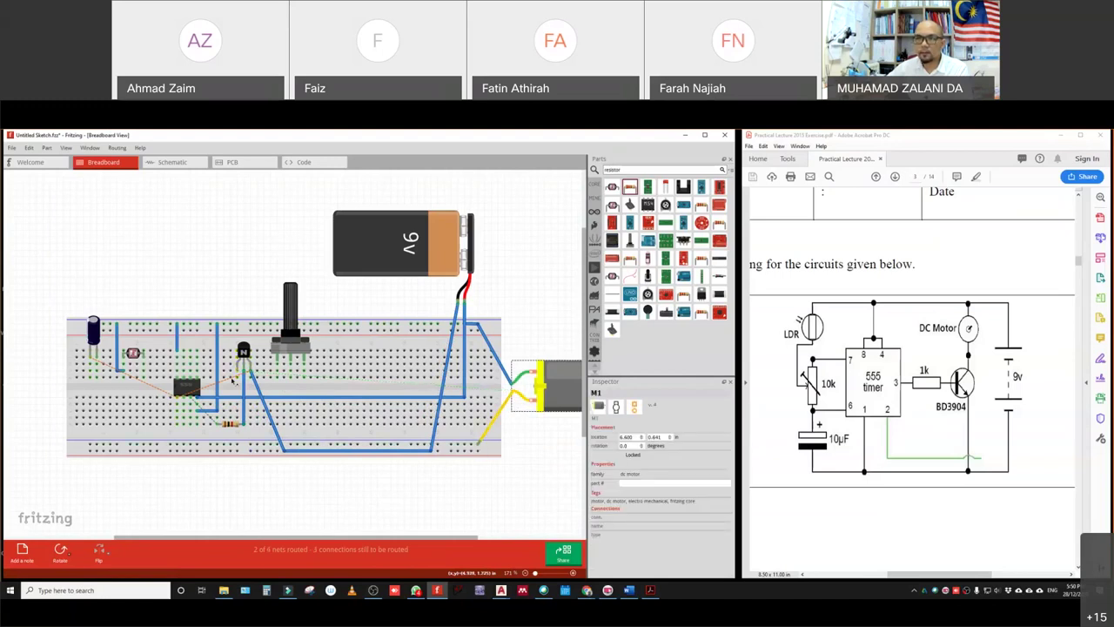
left_click_drag(245, 376, 254, 446)
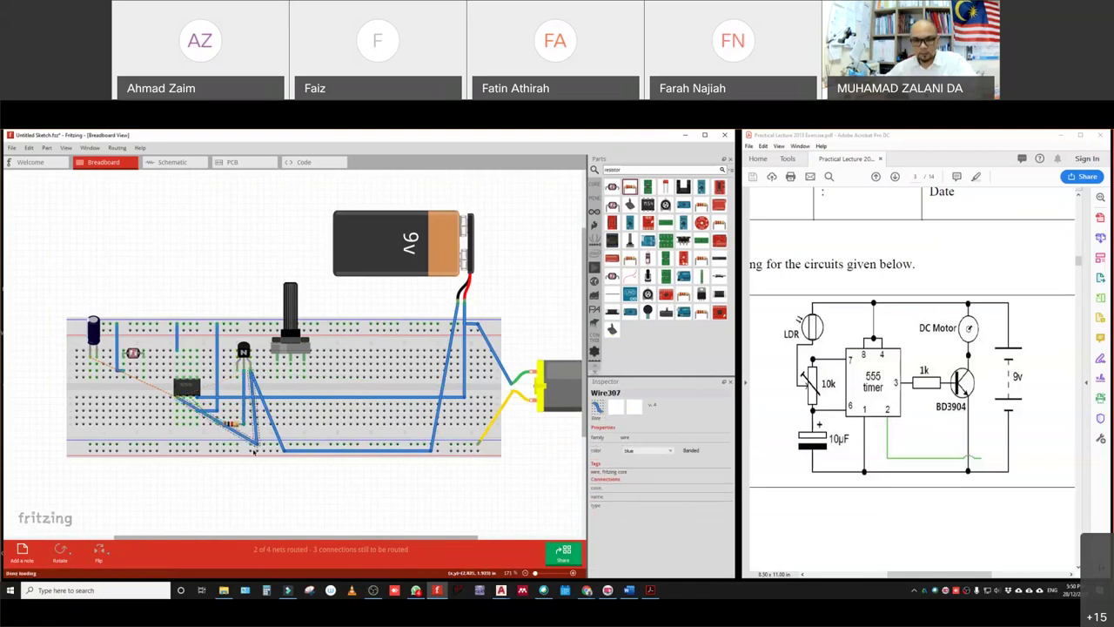
key("ctrl+z")
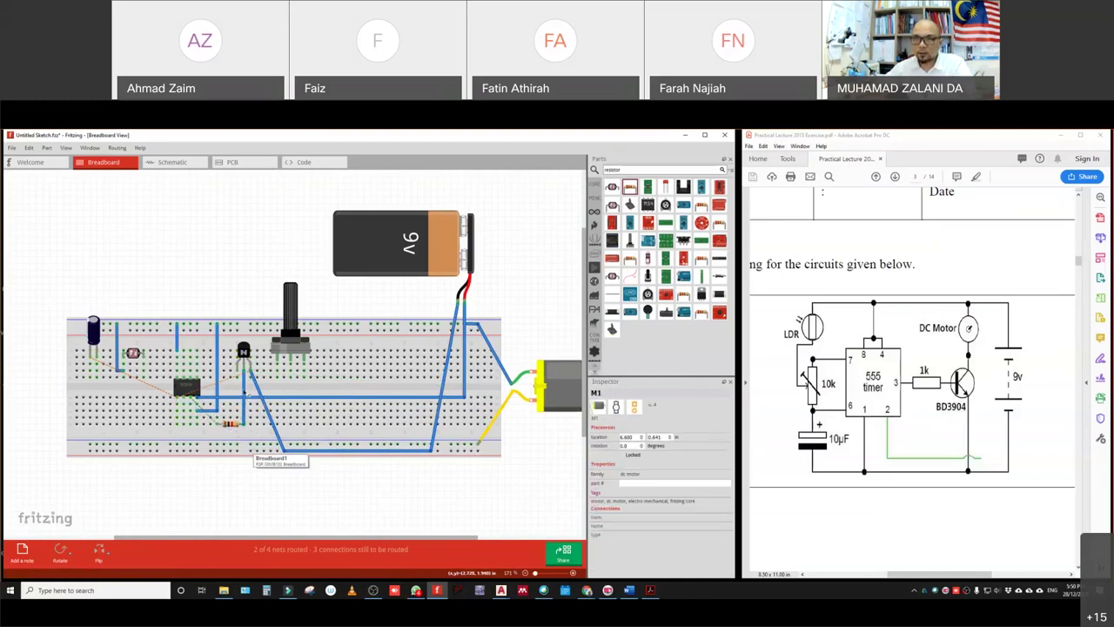
left_click(240, 372)
left_click_drag(239, 380, 261, 447)
left_click(319, 509)
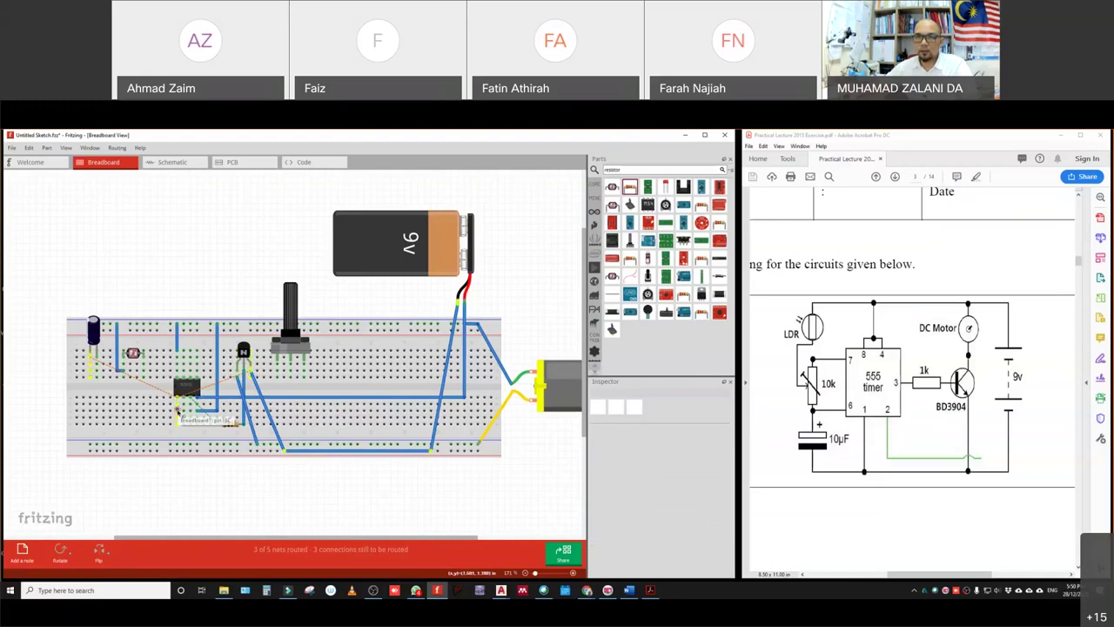
- Wire timer pin 1's column down to the lower red rail and diagonally across to the transistor's right leg
left_click_drag(178, 411, 179, 453)
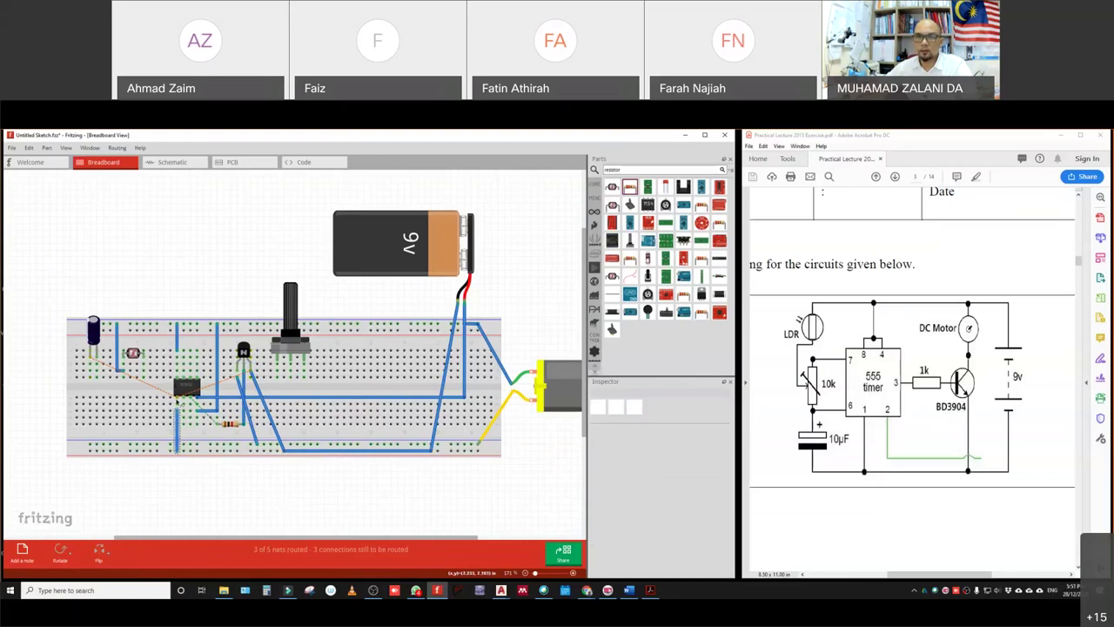
left_click(357, 450)
left_click_drag(179, 411, 249, 372)
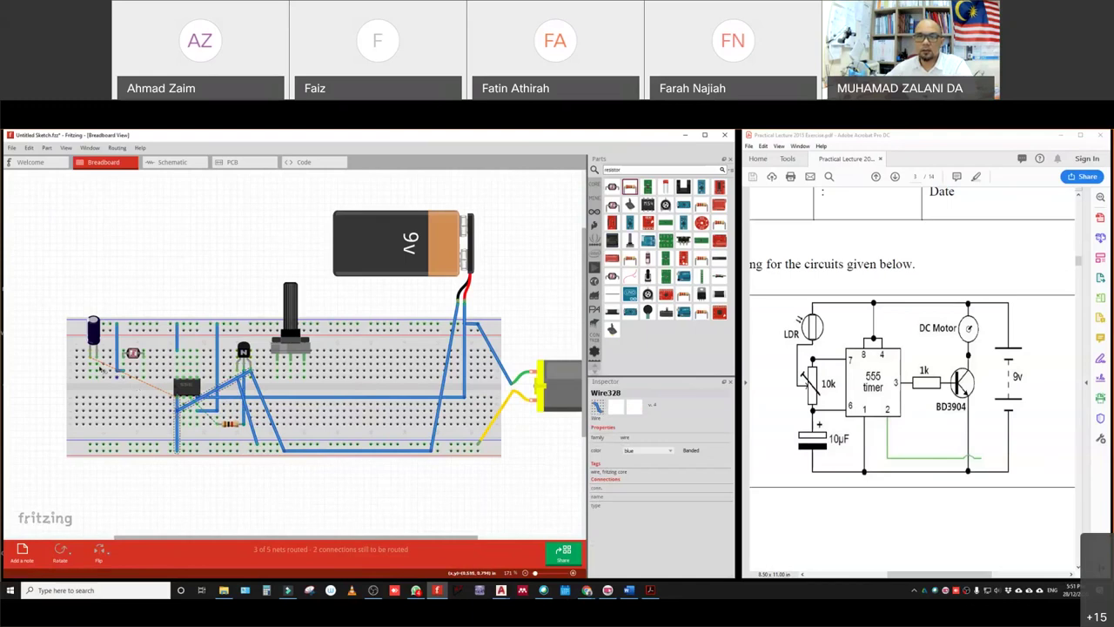
- Wire the capacitor's left leg down to the lower red rail, and connect the resistor's left end to timer pin 3
left_click_drag(88, 378, 88, 450)
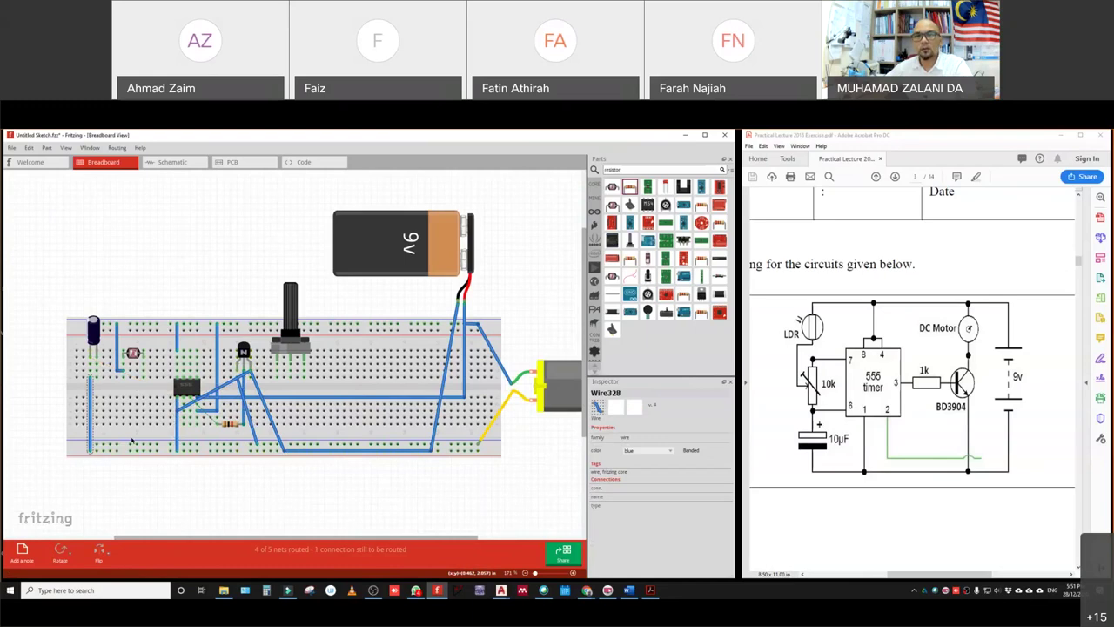
left_click(266, 494)
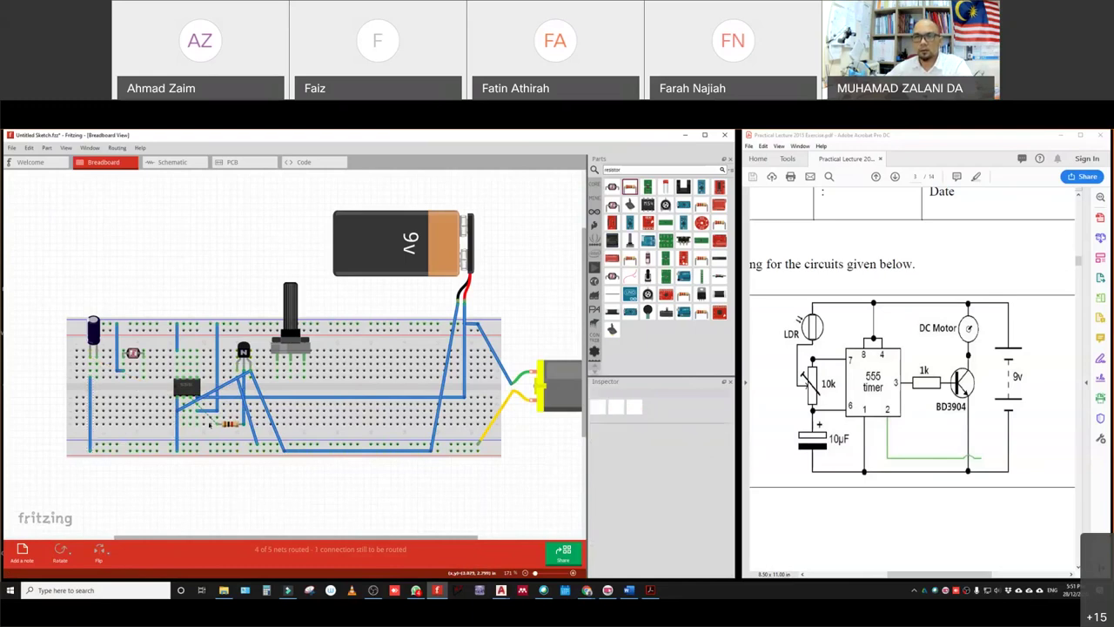
left_click(209, 424)
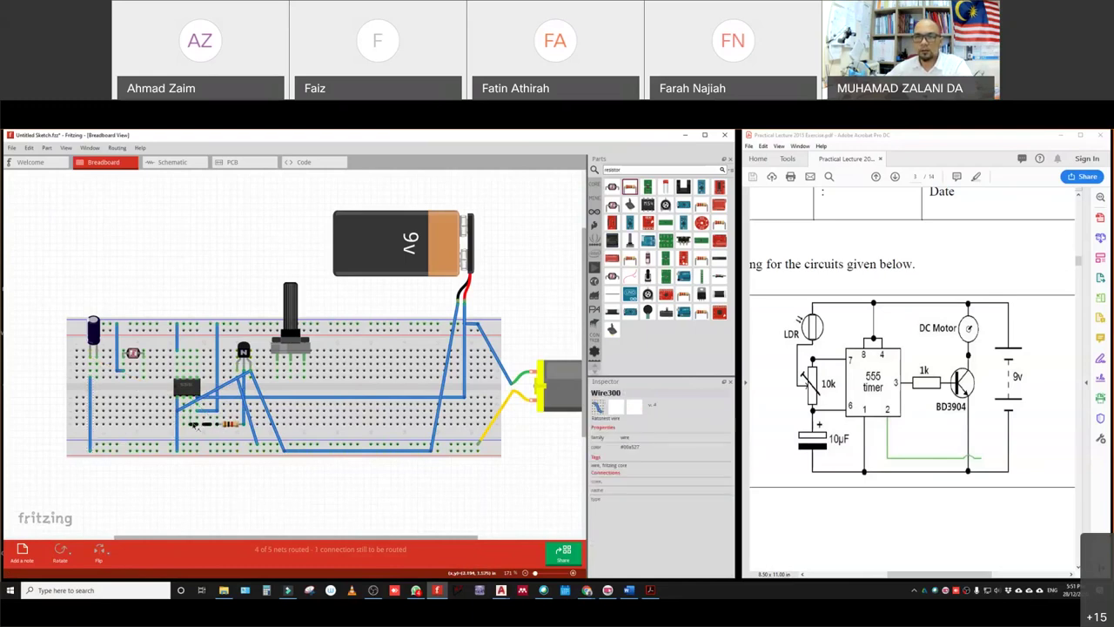
left_click(221, 515)
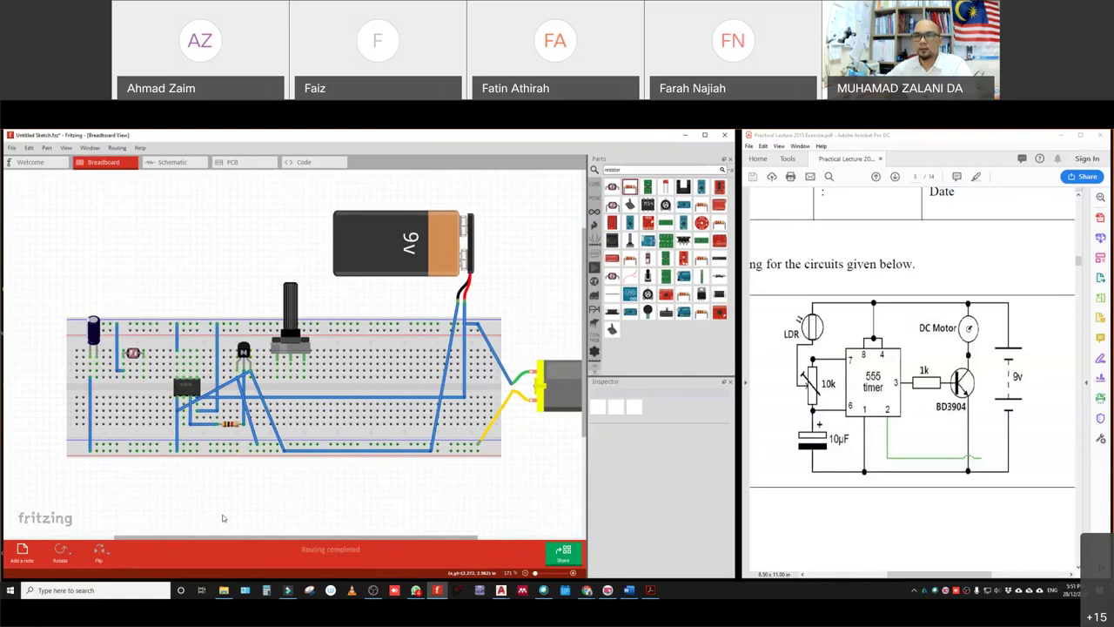
- Delete the diagonal wire between timer pin 1 and the transistor's right leg, and reroute that connection along the lower red rail
left_click(217, 392)
key("Delete")
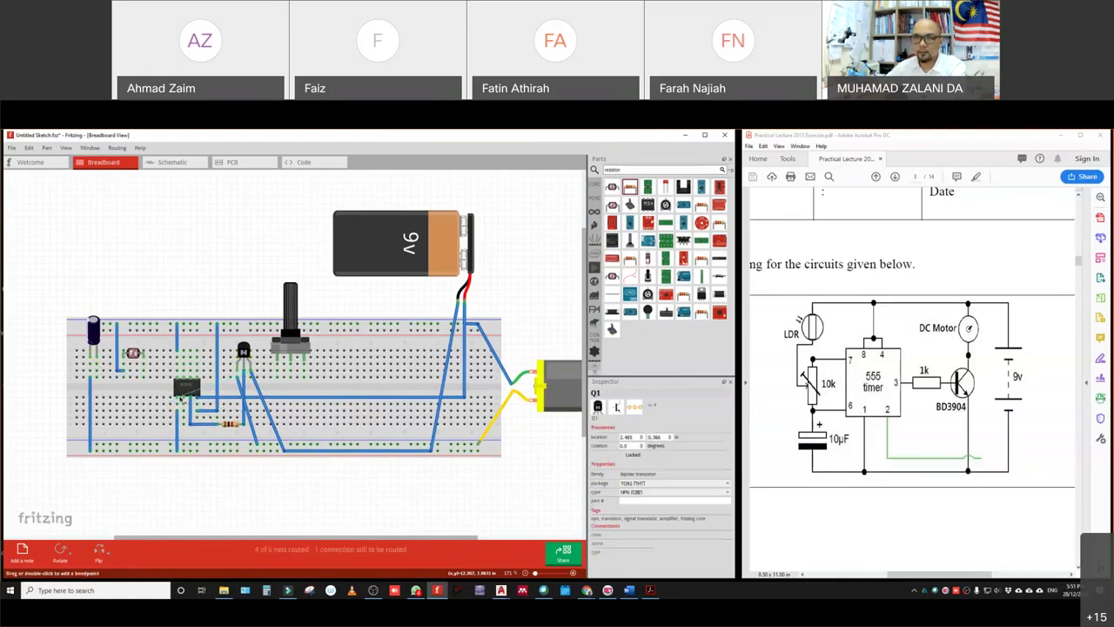
left_click(179, 400)
double_click(180, 402)
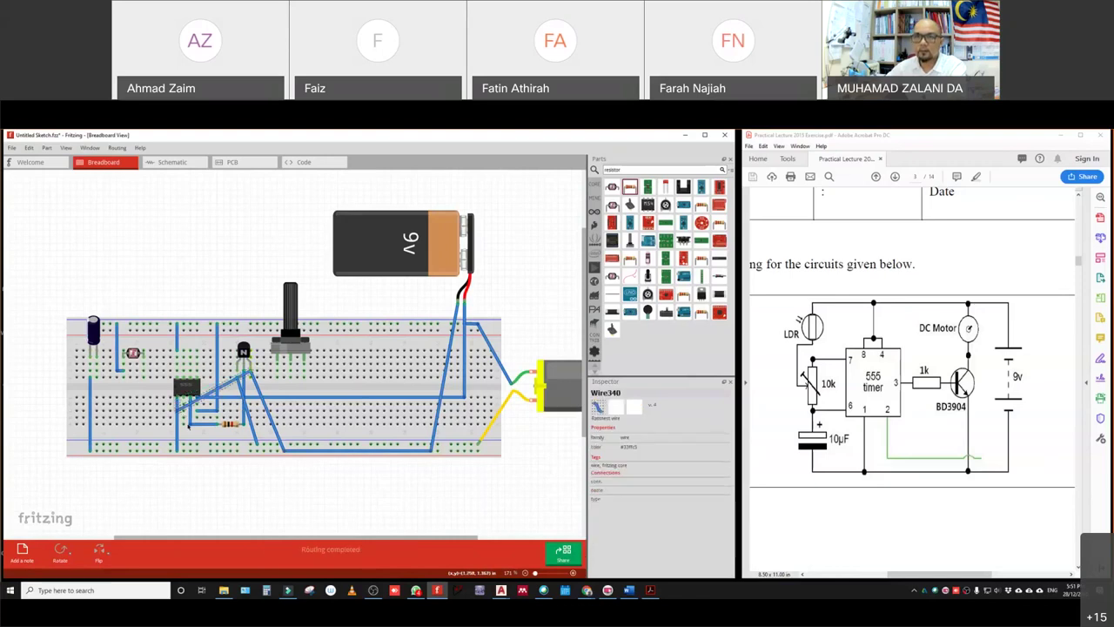
left_click_drag(214, 387, 280, 451)
left_click_drag(228, 427, 175, 445)
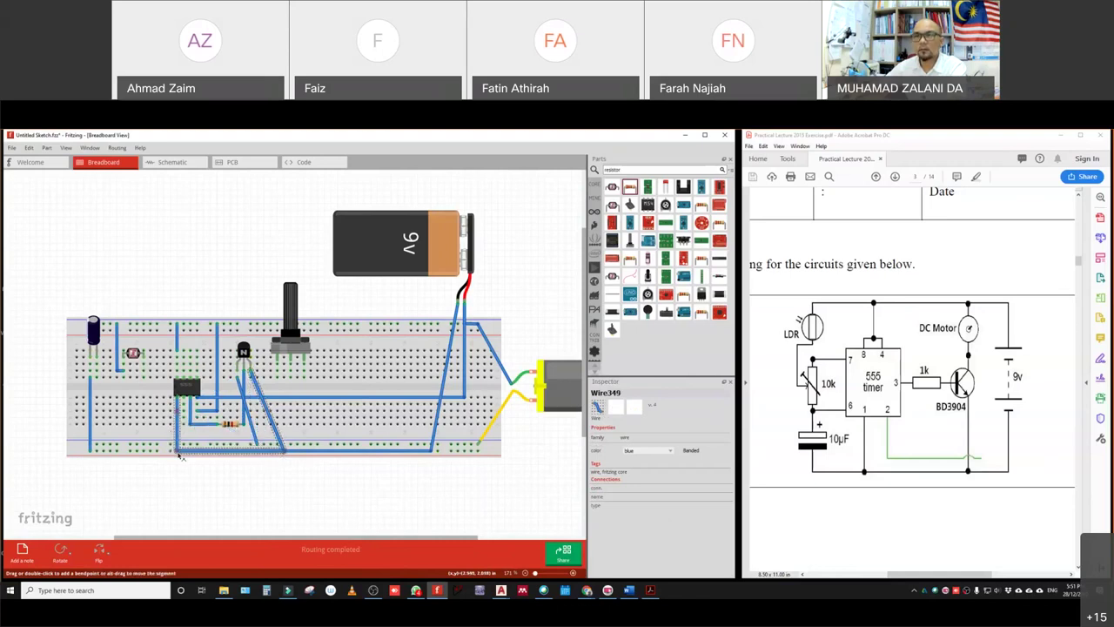
left_click(213, 498)
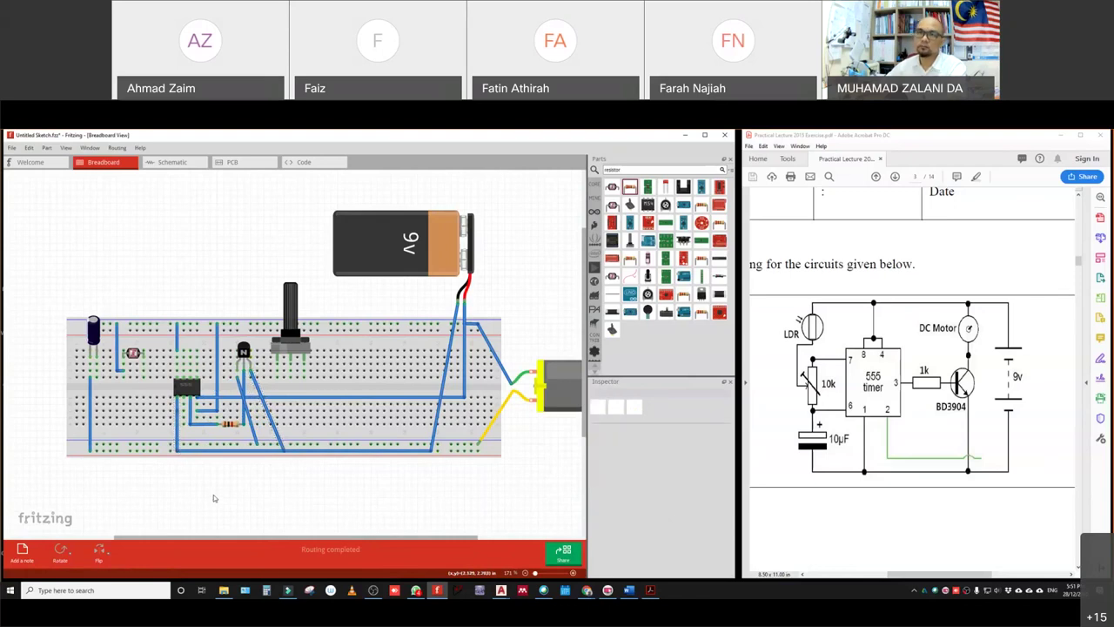
- In the schematic, wire the capacitor's upper terminal to timer pin 6, bending the wire through the potentiometer's lower end
left_click(174, 162)
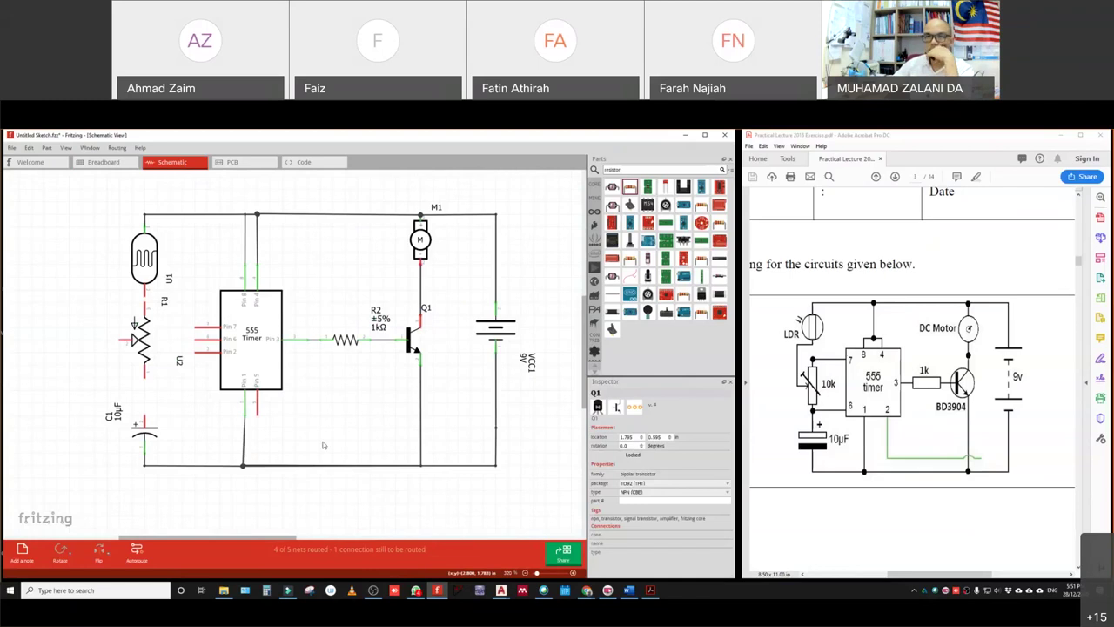
left_click_drag(147, 422, 145, 381)
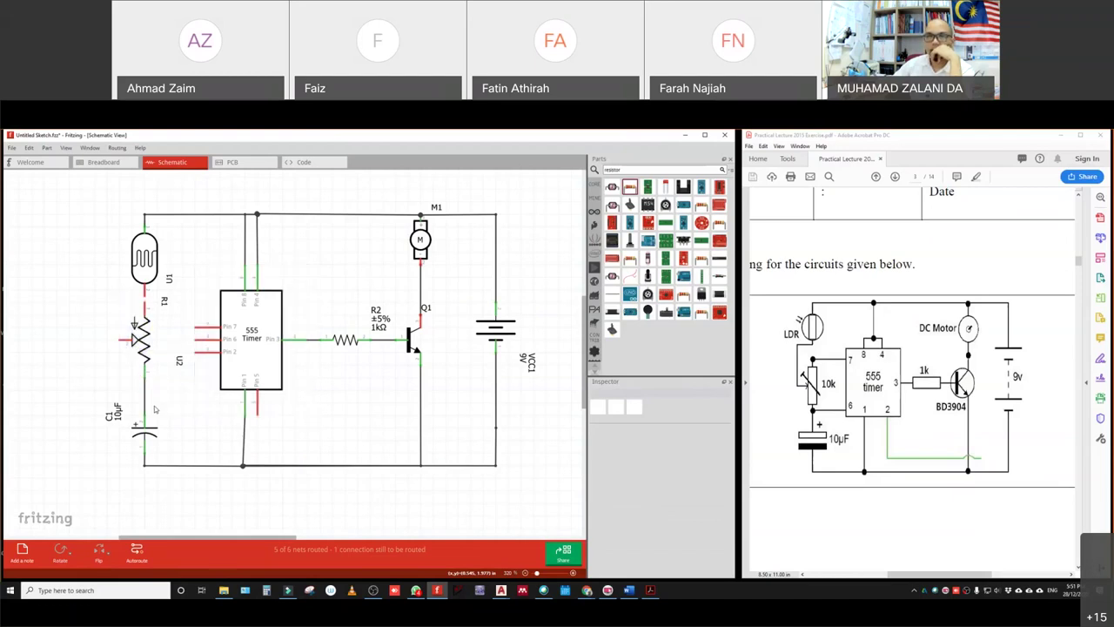
left_click_drag(146, 416, 195, 338)
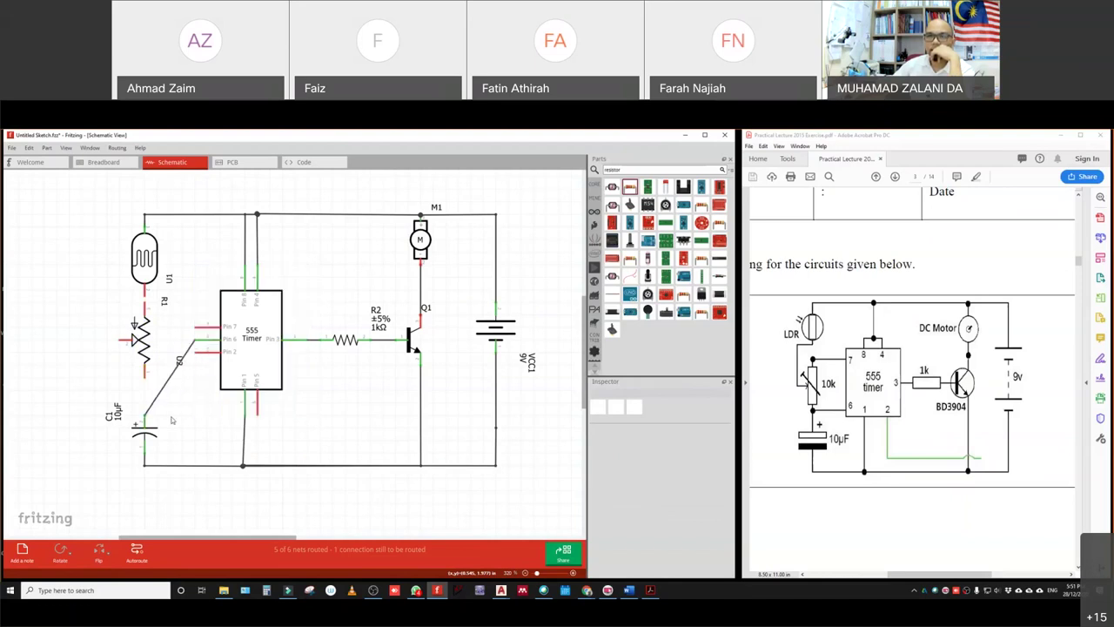
left_click_drag(157, 397, 147, 381)
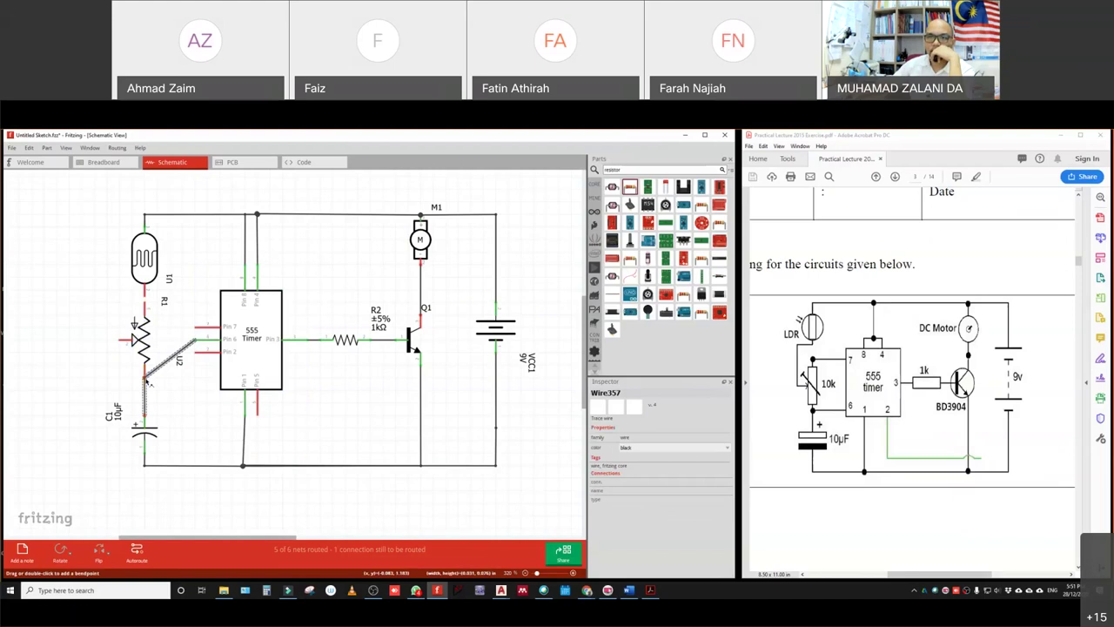
left_click(240, 516)
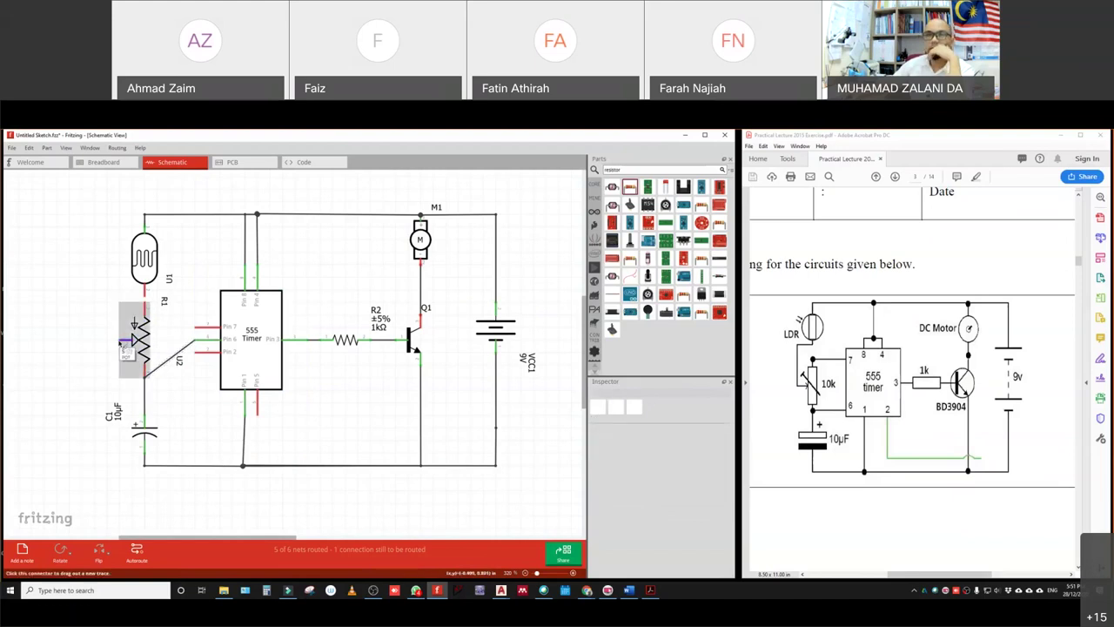
- Move the LDR symbol to the left and wire its lower end to the potentiometer's wiper with a right-angle bend
left_click_drag(145, 258, 106, 243)
left_click(108, 288)
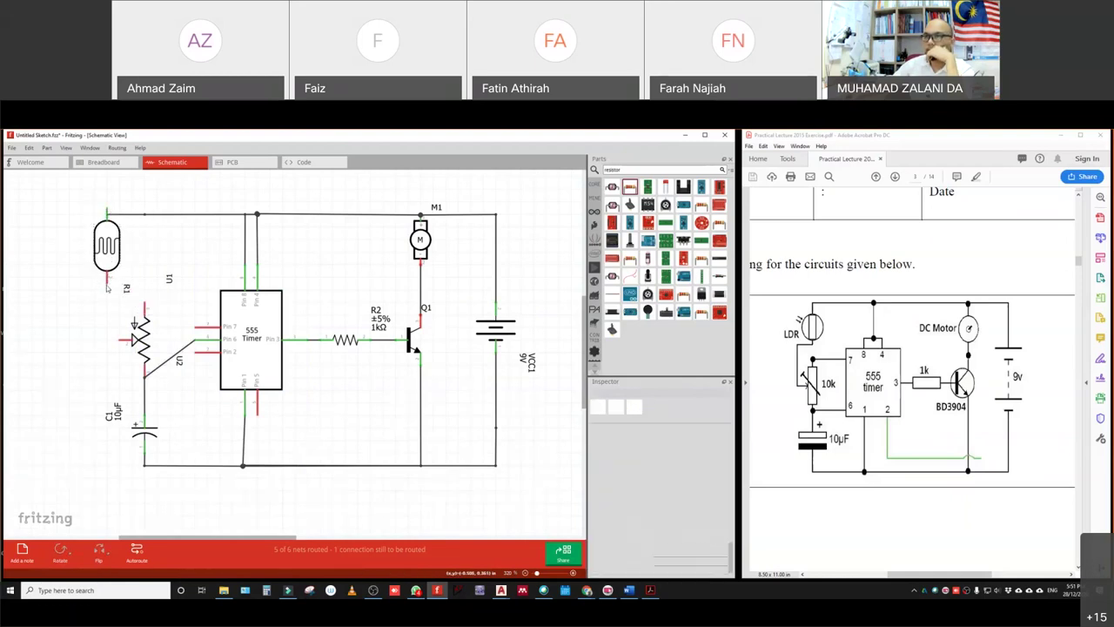
mouse_move(108, 289)
left_mouse_down()
mouse_move(122, 340)
mouse_move(106, 339)
left_mouse_up()
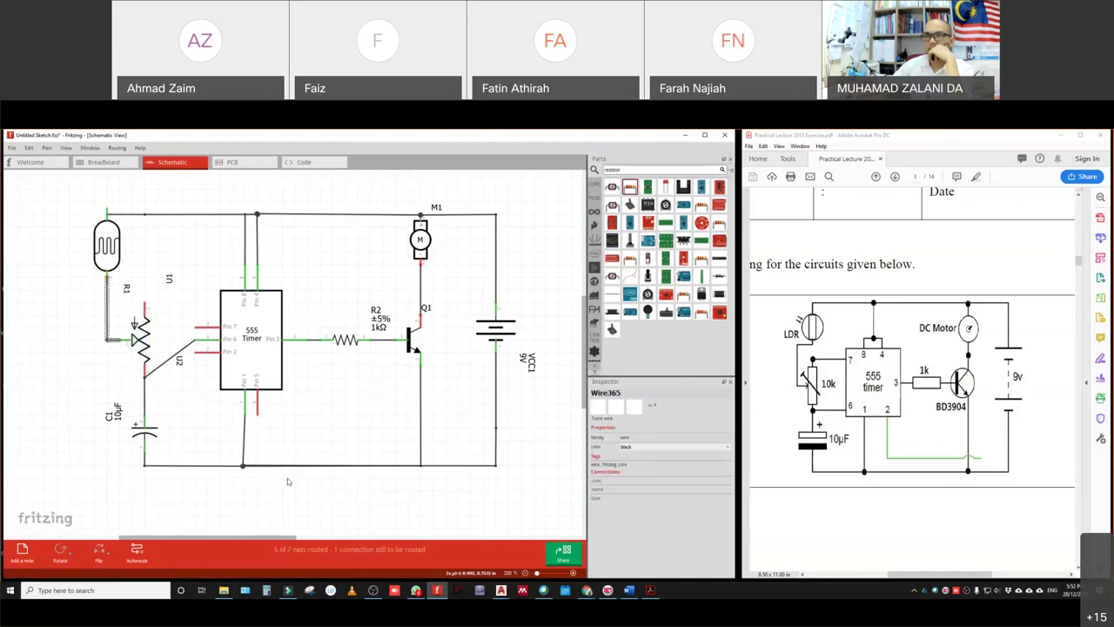
left_click(165, 297)
- Wire the potentiometer's upper end to timer pin 7, and bend the pin 6 and pin 7 wires into right angles
left_click_drag(145, 301, 196, 327)
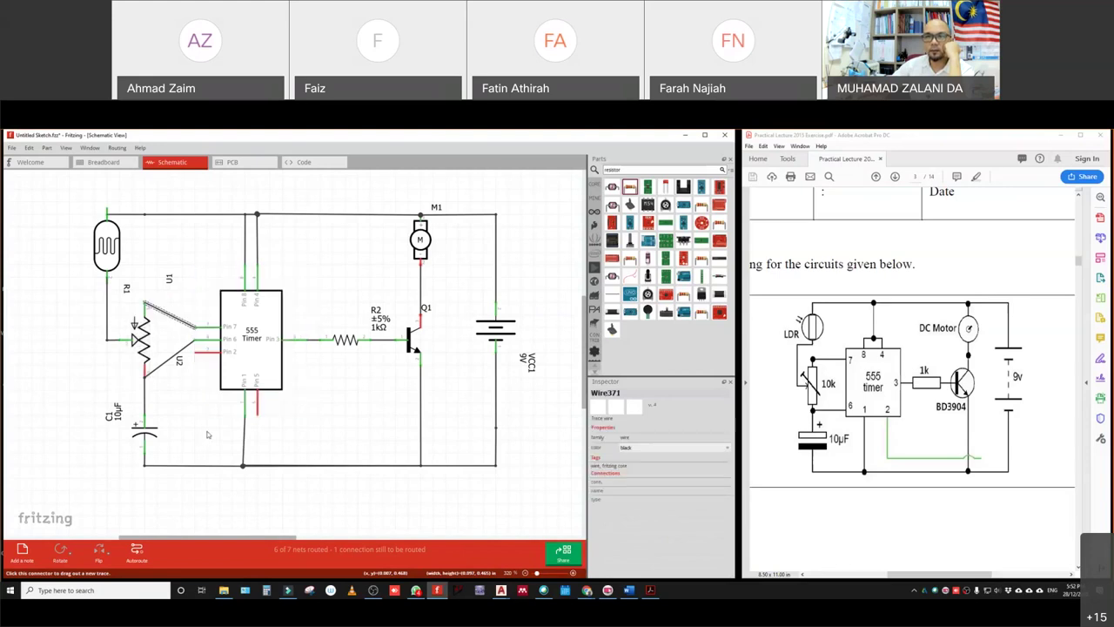
left_click(174, 346)
left_click(165, 370)
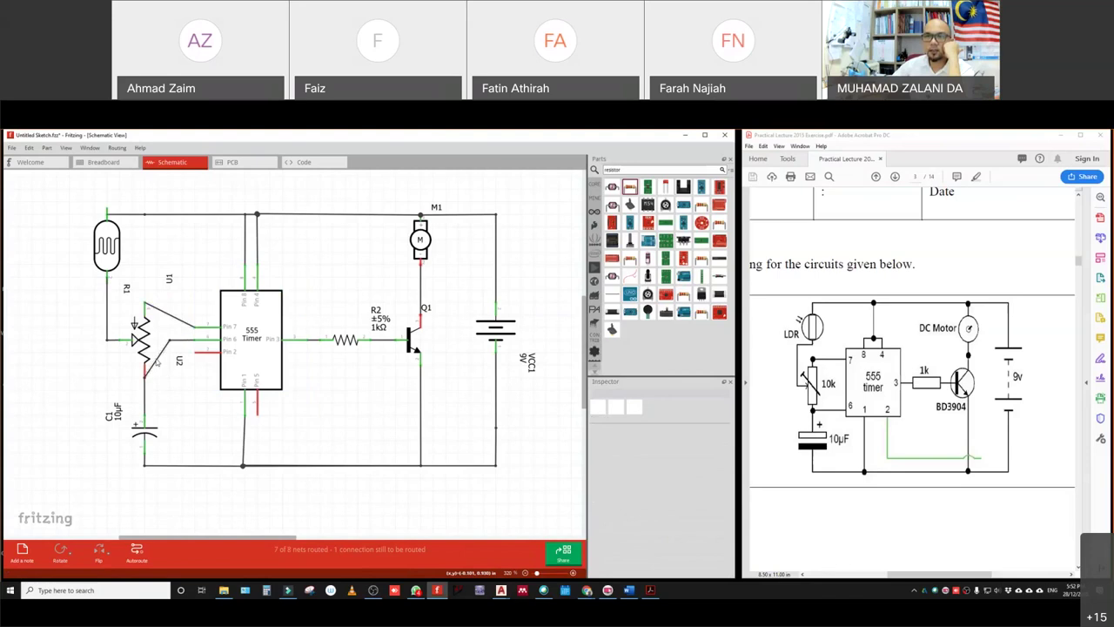
left_click(165, 375)
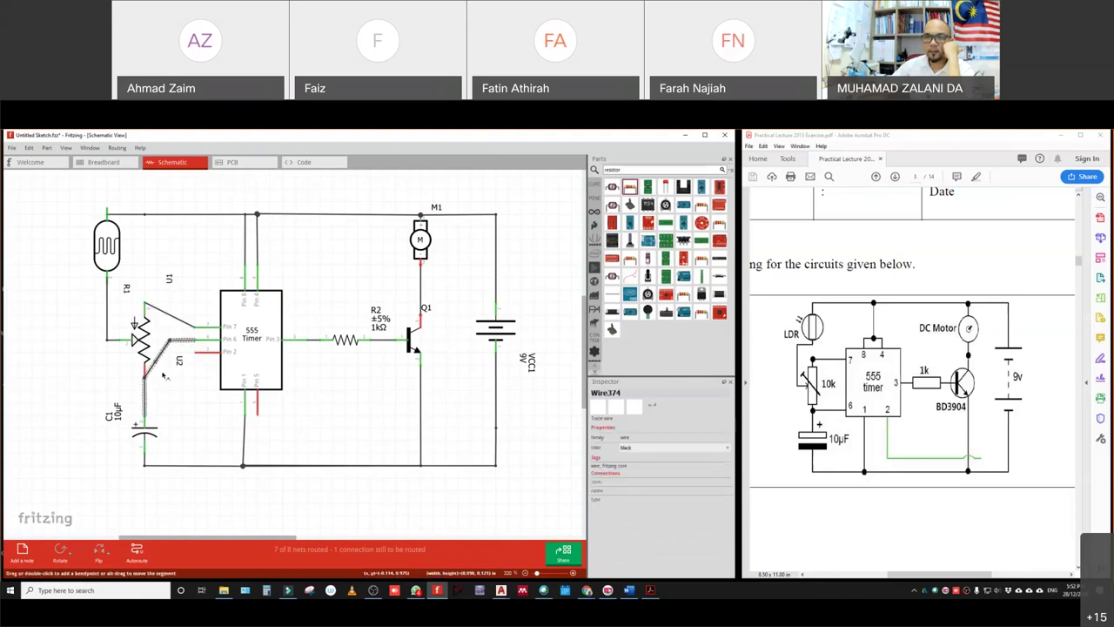
left_click(164, 385)
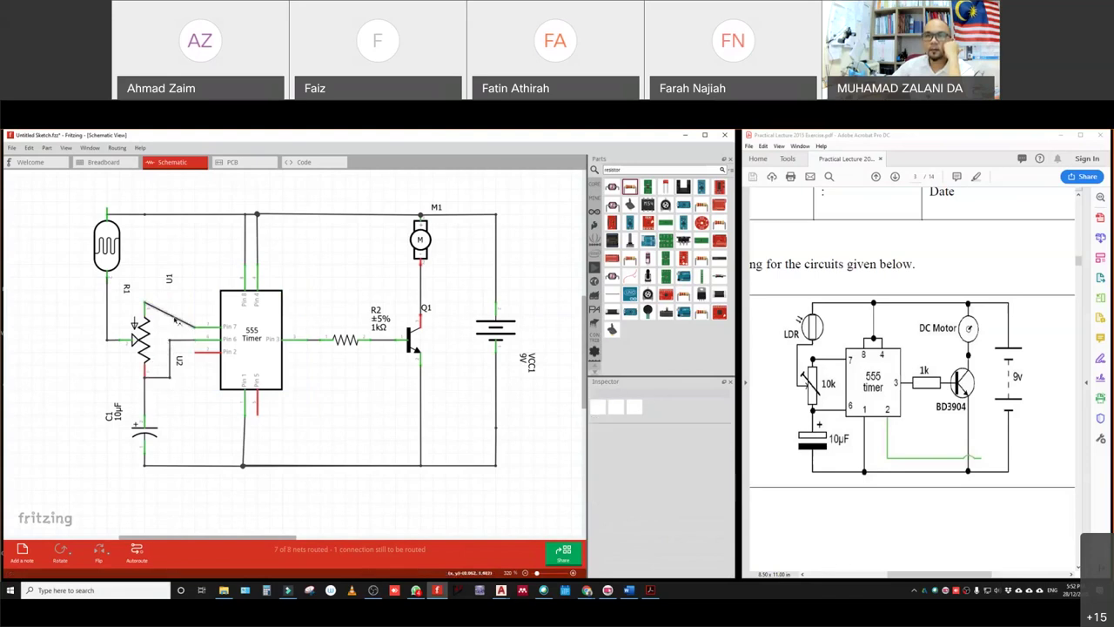
left_click_drag(175, 320, 195, 303)
left_click(190, 416)
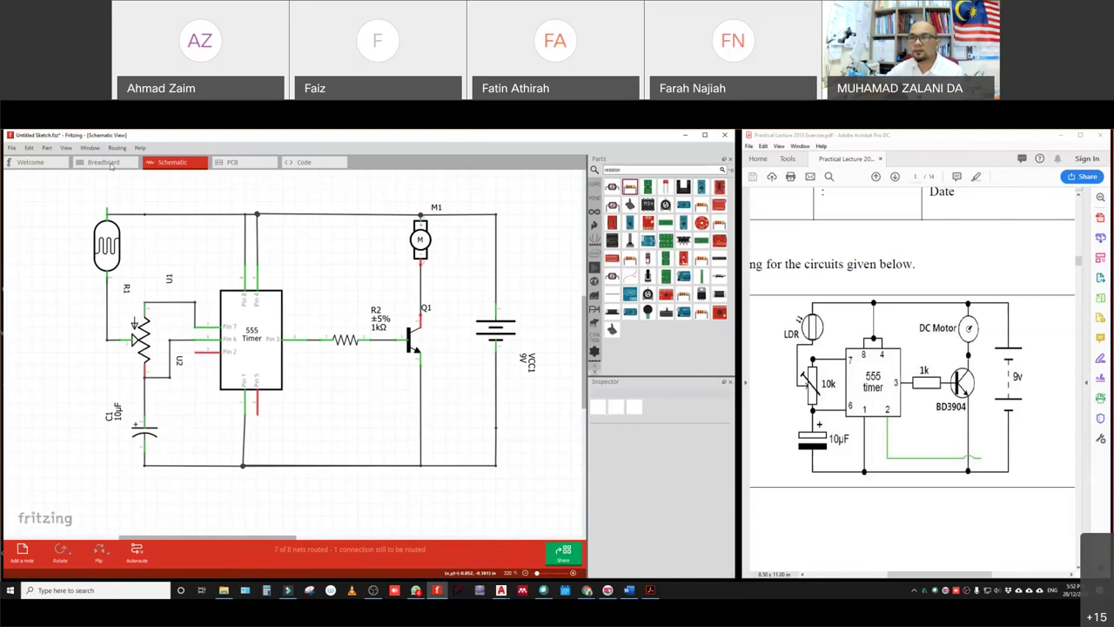
- On the breadboard, wire timer pin 6's column straight across to the capacitor's right leg
left_click(105, 163)
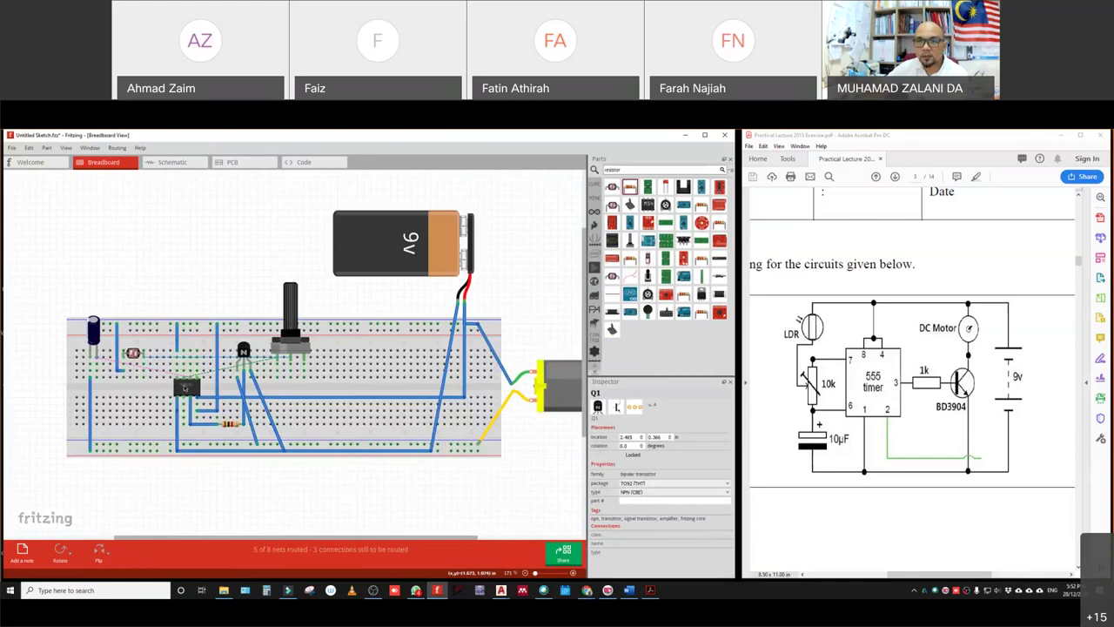
left_click_drag(191, 372, 94, 371)
left_click(205, 524)
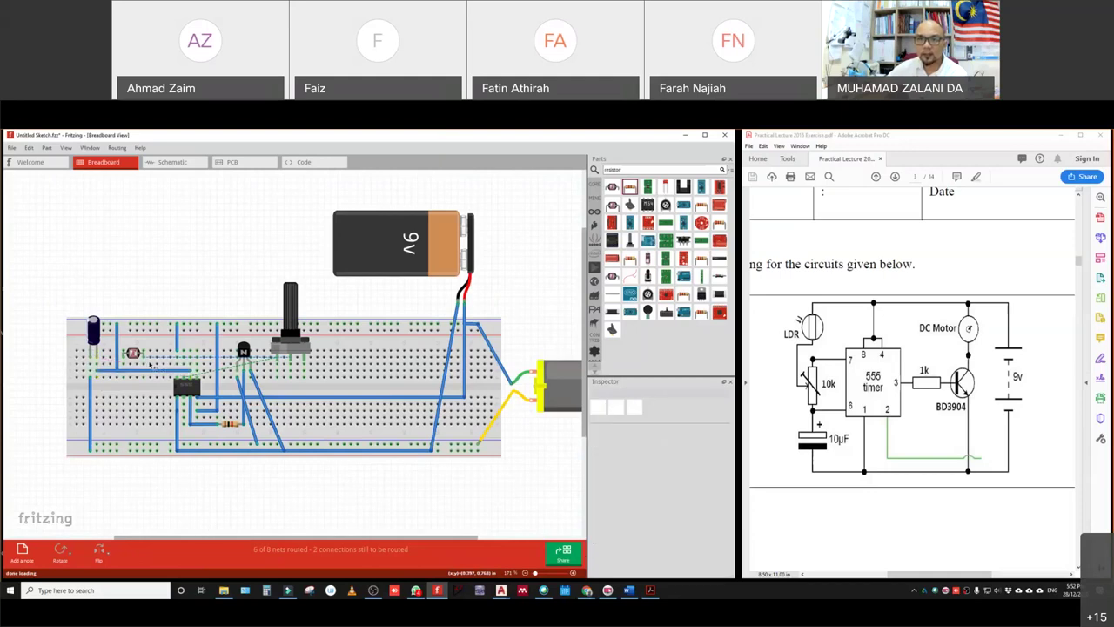
- Wire the LDR's right leg to the potentiometer's middle leg, and the potentiometer's left leg to timer pin 7's column
left_click_drag(145, 366, 290, 366)
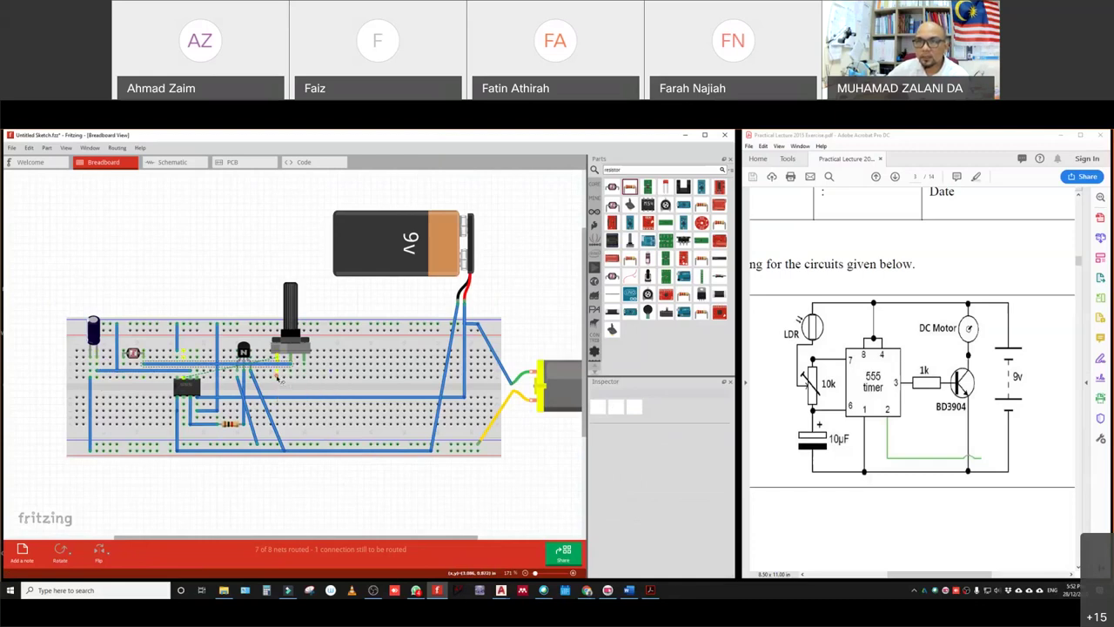
left_click_drag(277, 376, 182, 352)
left_click(268, 508)
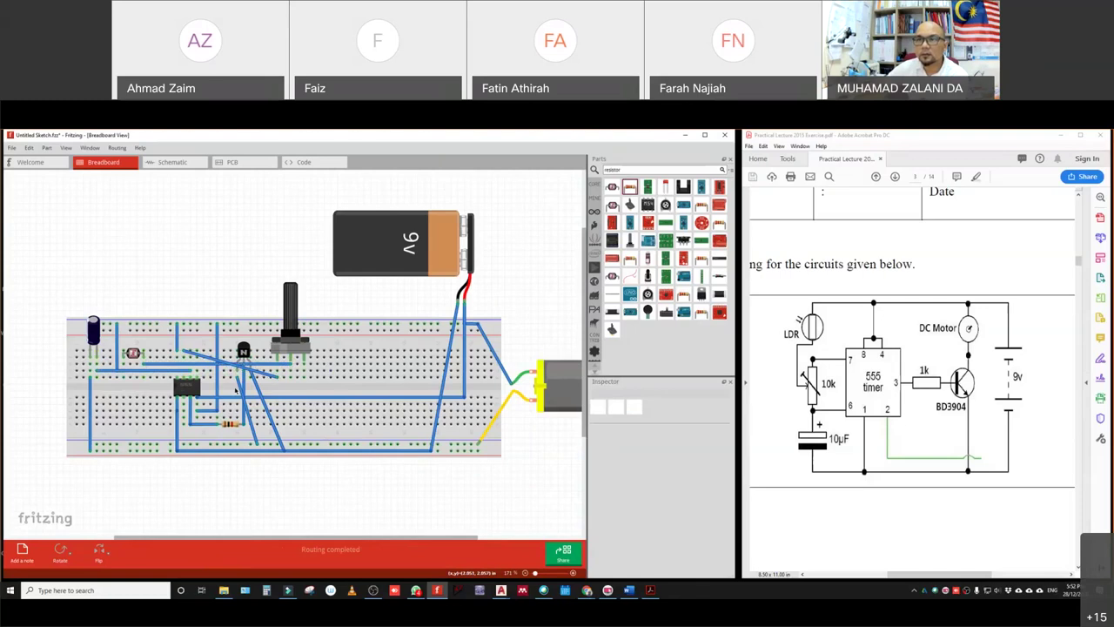
- Inspect the breadboard wiring around the timer, transistor and potentiometer up close, and move the exercise PDF past page 3
scroll(235, 388, "up", 3, "ctrl")
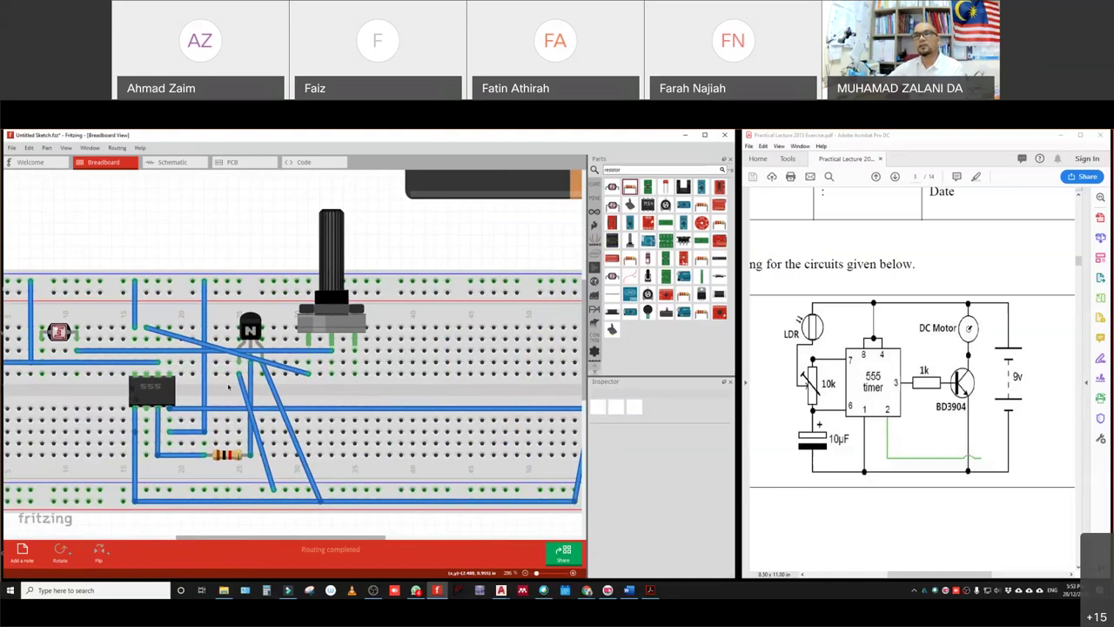
scroll(236, 383, "down", 2, "ctrl")
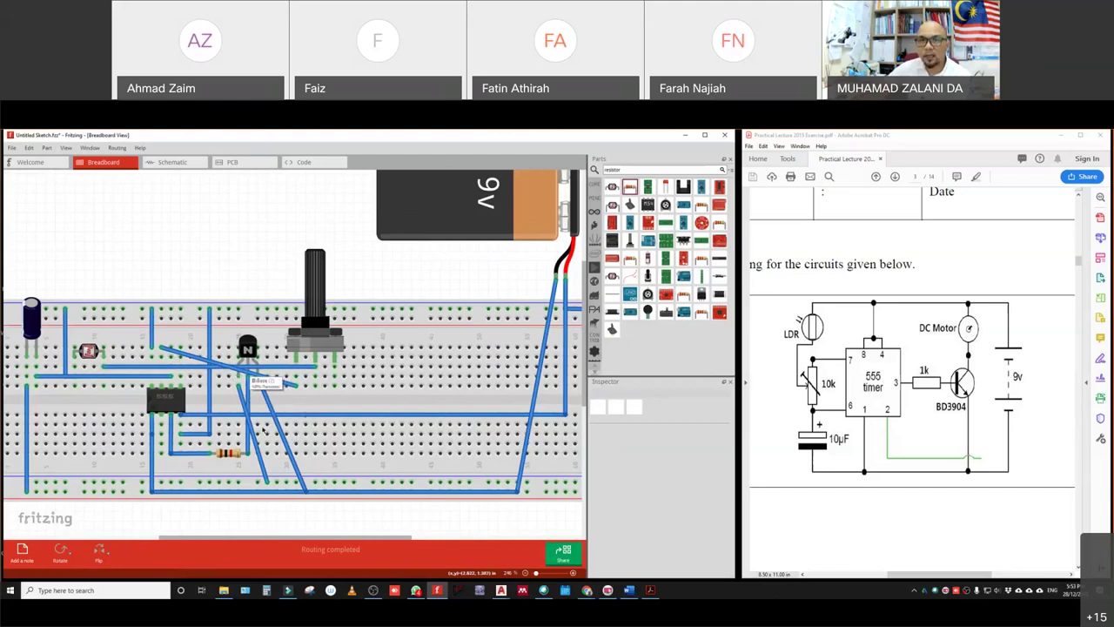
scroll(183, 442, "down", 1, "ctrl")
scroll(177, 469, "down", 1, "ctrl")
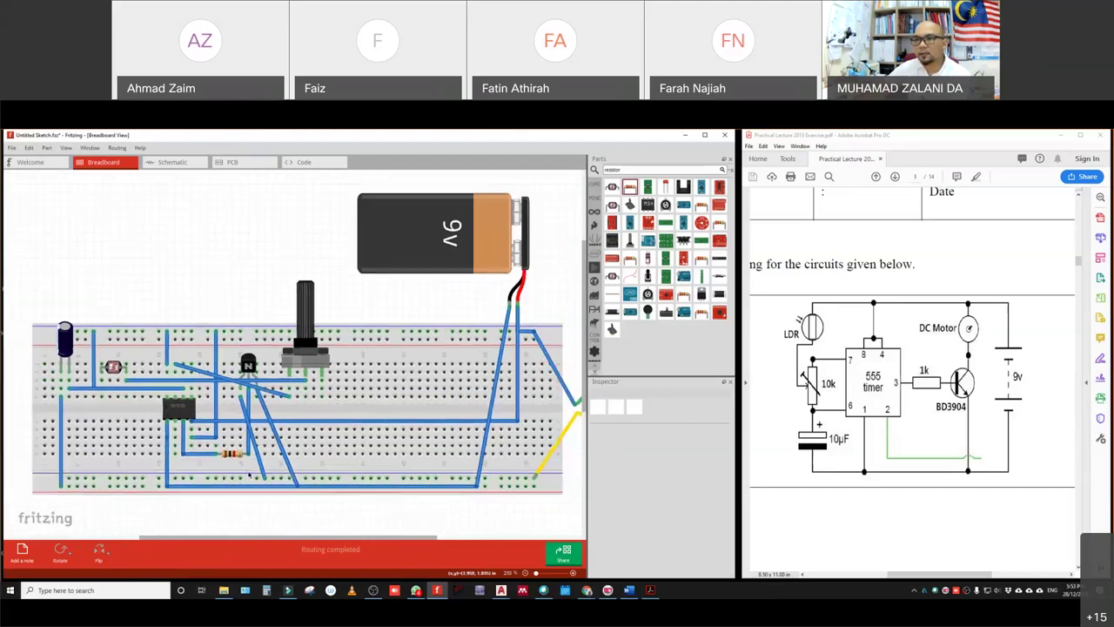
scroll(248, 462, "up", 1, "ctrl")
scroll(248, 459, "down", 1, "ctrl")
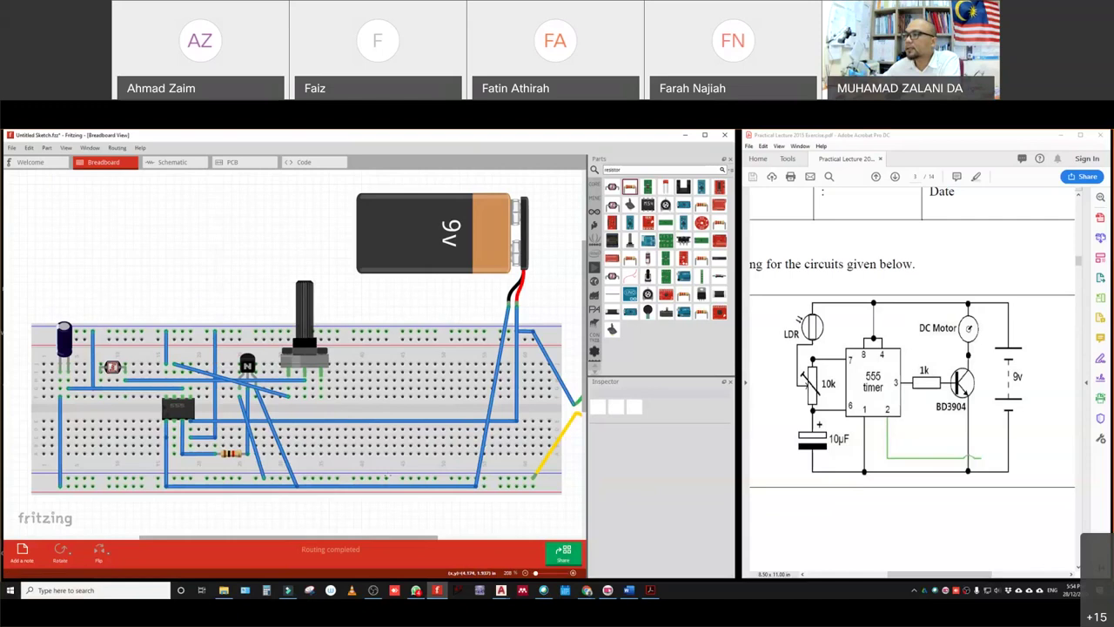
scroll(787, 504, "down", 10)
scroll(766, 474, "down", 3)
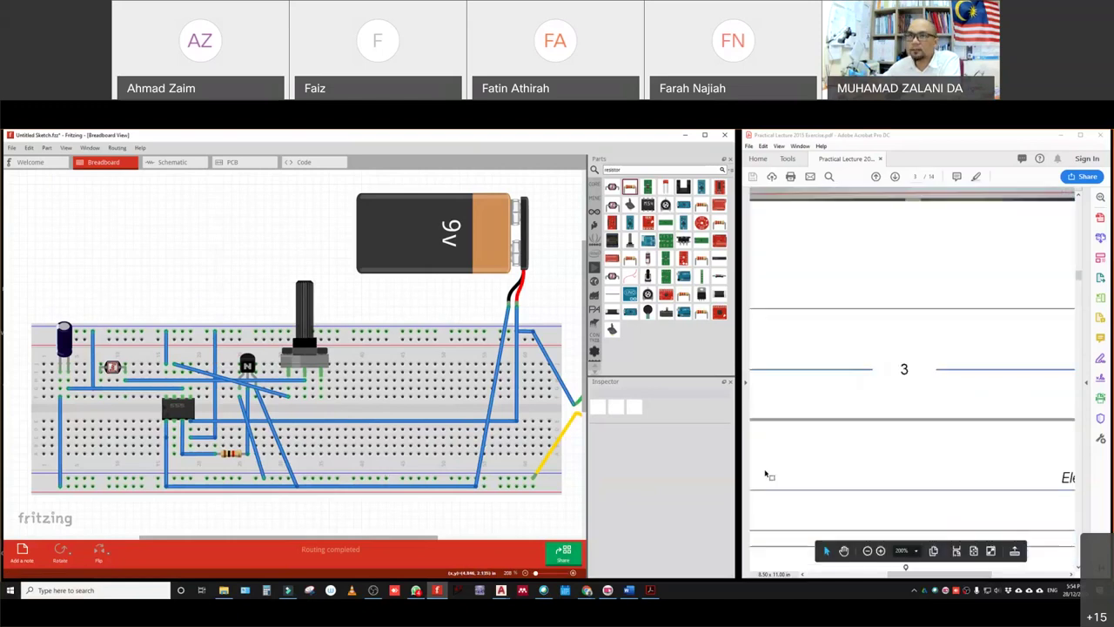
- Save the sketch under the new name FritzingTimer555b.fzz in the Fritzing folder
left_click(12, 147)
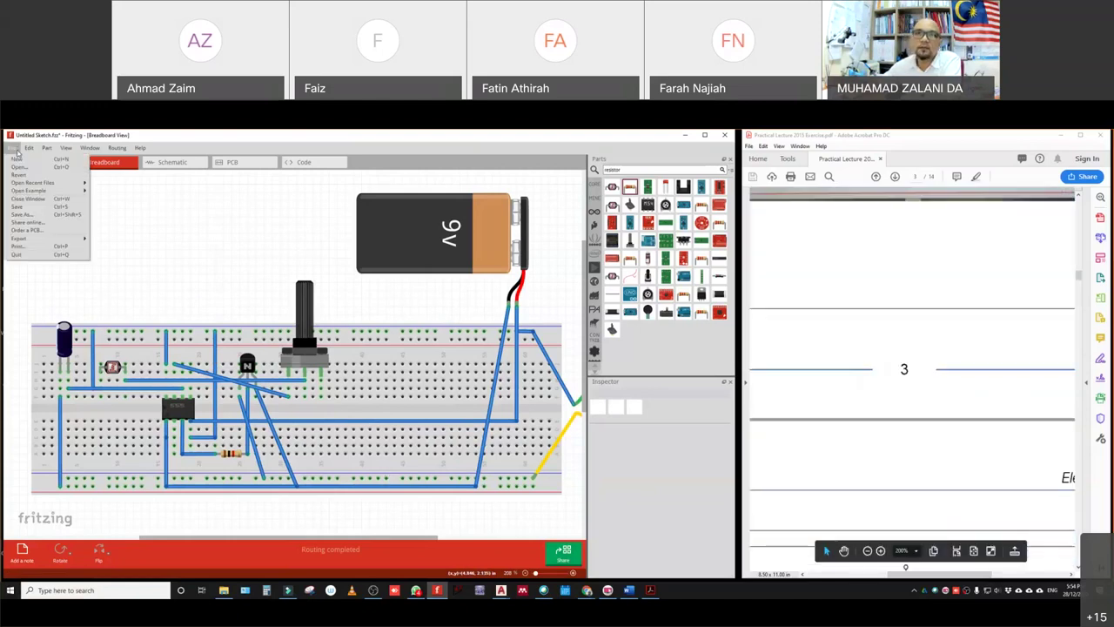
left_click(29, 215)
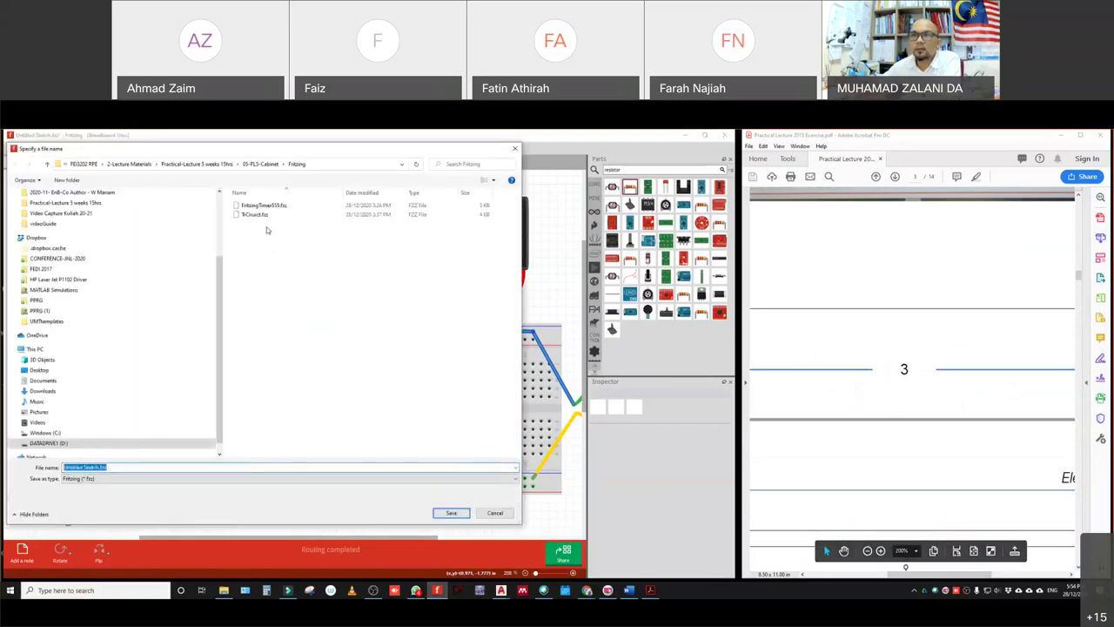
left_click(264, 205)
left_click(104, 468)
type("b")
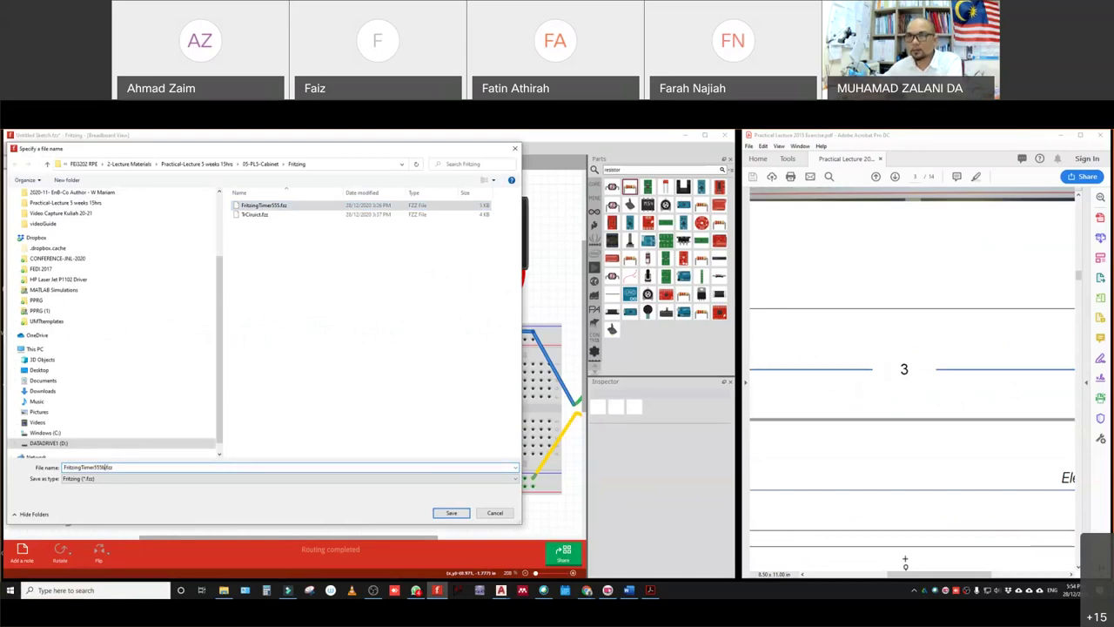
key("Return")
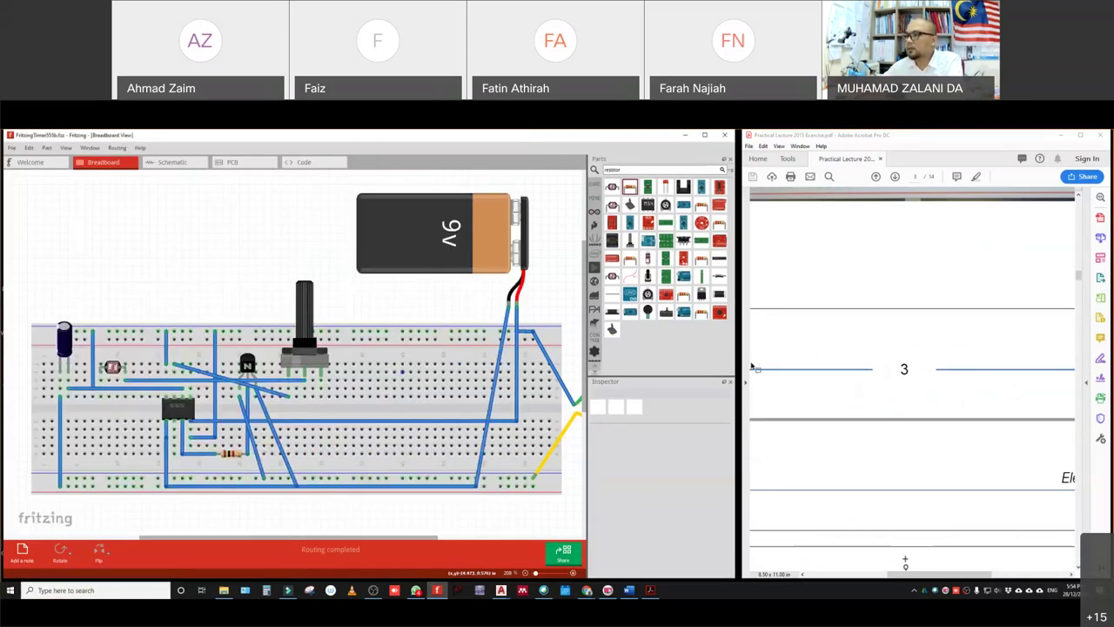
- Find the next exercise on page 4 of the PDF and enlarge its parallel resistor circuit
scroll(876, 388, "down", 3)
scroll(873, 387, "up", 1)
scroll(873, 388, "down", 3)
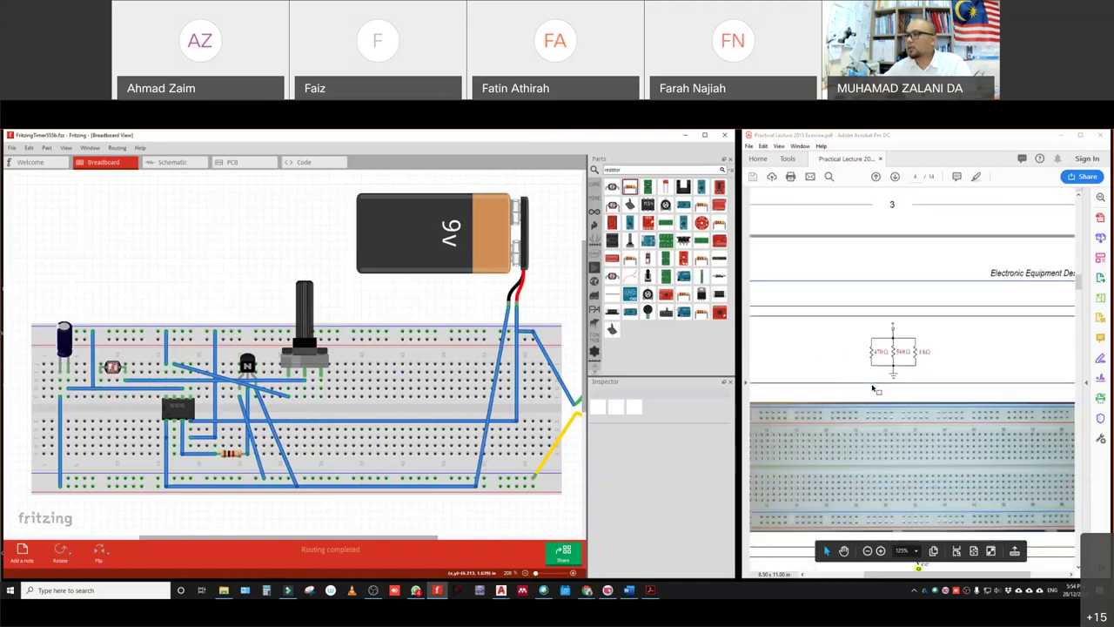
scroll(874, 388, "up", 2, "ctrl")
scroll(874, 389, "up", 1)
scroll(874, 388, "up", 1)
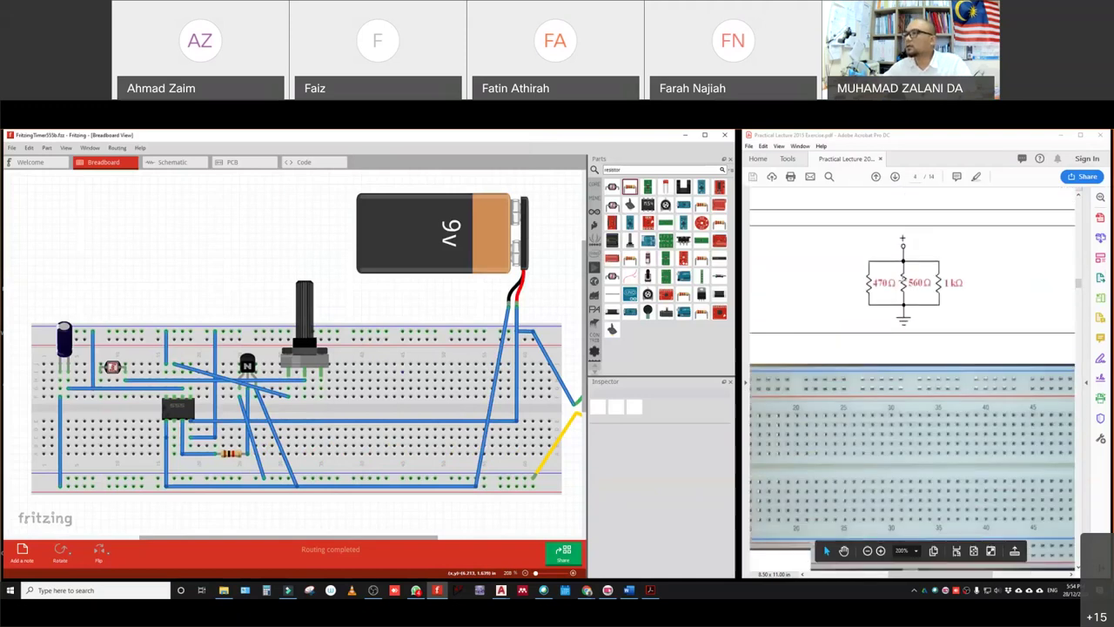
- Find the highlighted transistor amplifier circuit on page 4 of the exercise PDF and enlarge it
scroll(914, 348, "down", 5)
scroll(924, 317, "up", 2)
scroll(924, 317, "up", 4)
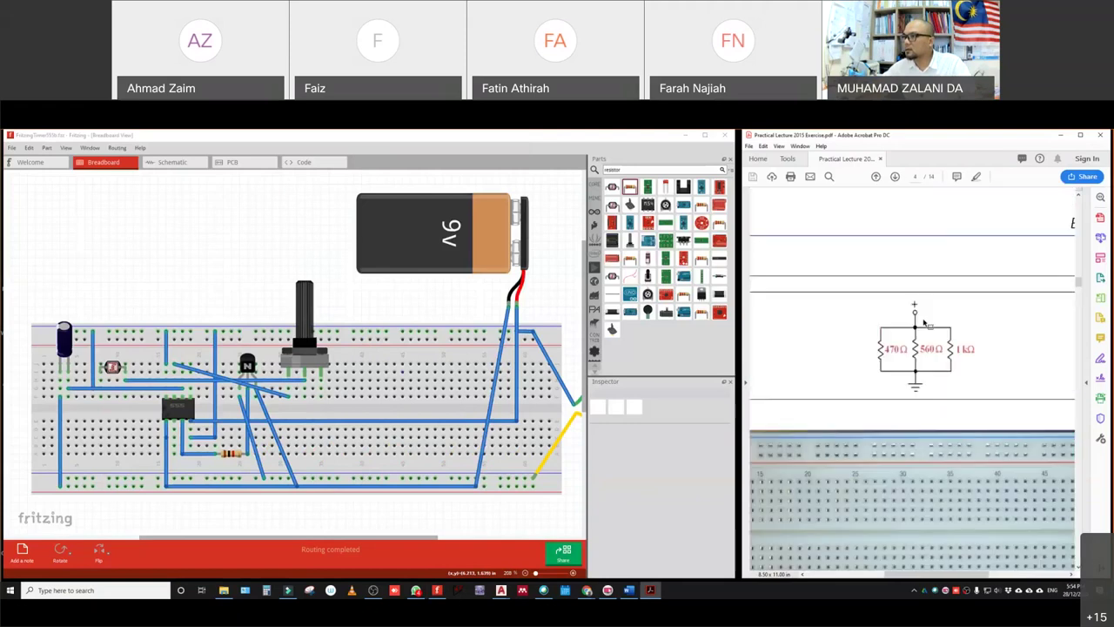
scroll(910, 366, "down", 6)
scroll(904, 383, "down", 3)
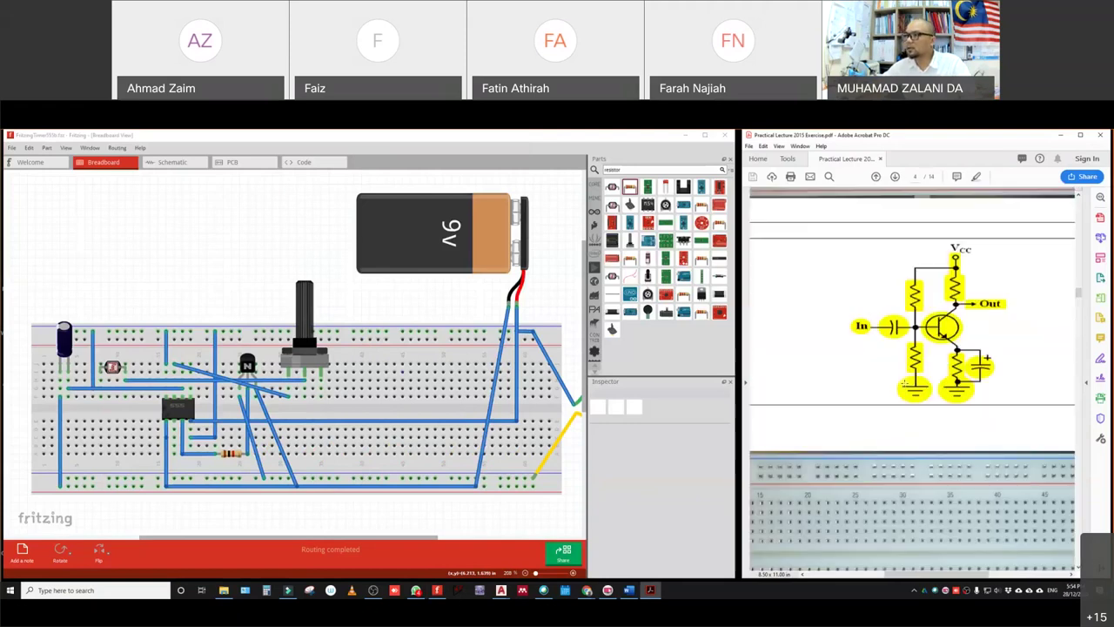
left_click(477, 325)
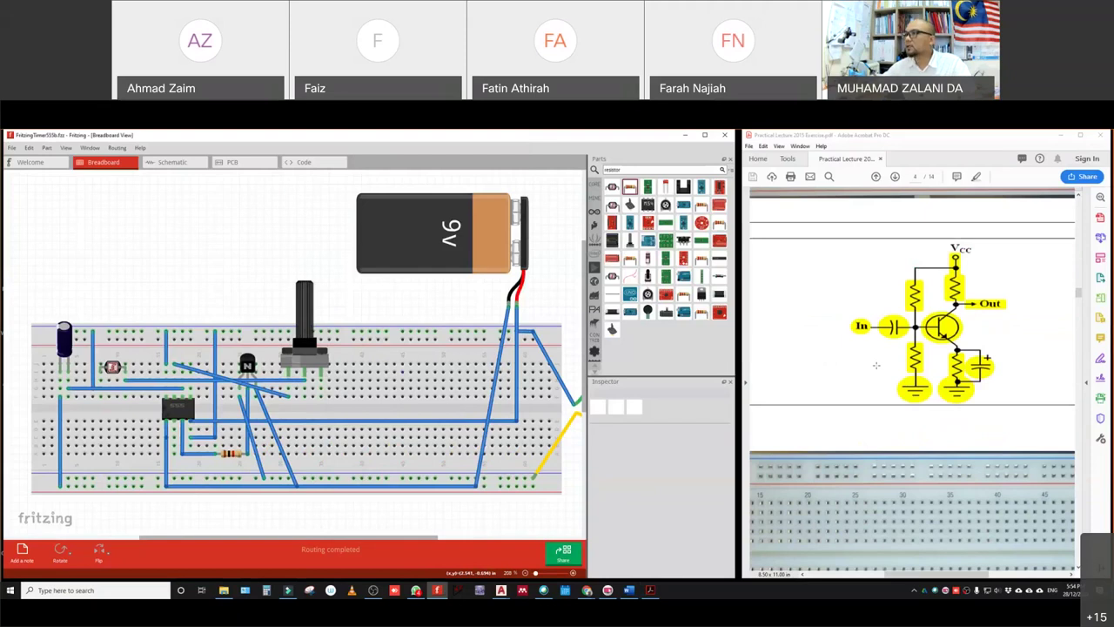
scroll(877, 366, "down", 2, "ctrl")
scroll(912, 357, "up", 2, "ctrl")
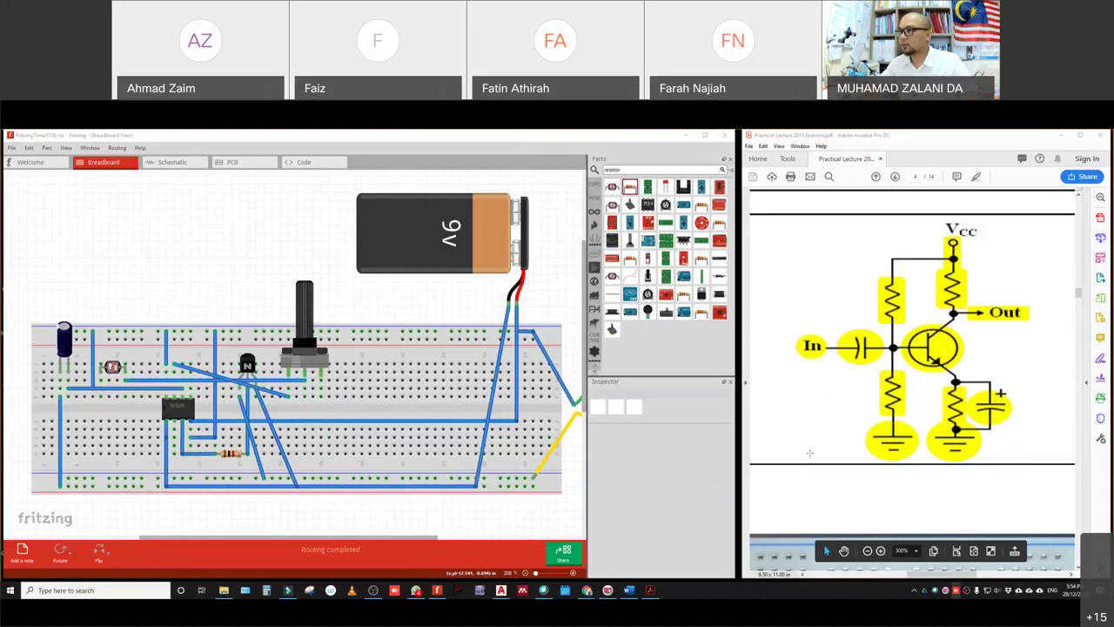
- Switch to AnyDesk and connect to the tablet listed under the recent sessions
key("alt+Tab")
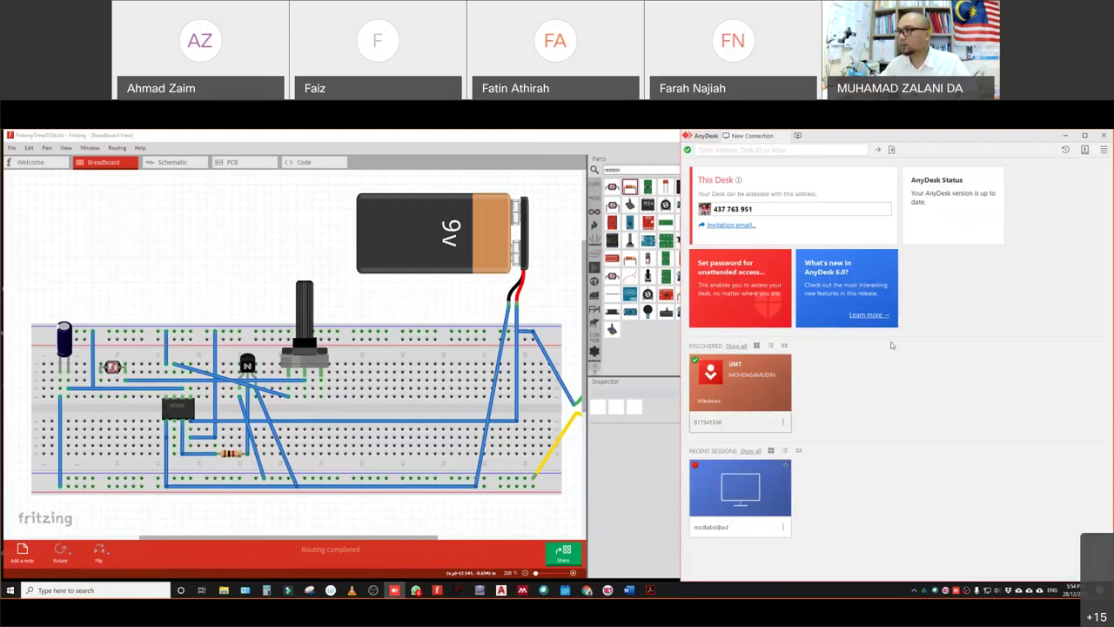
left_click(726, 504)
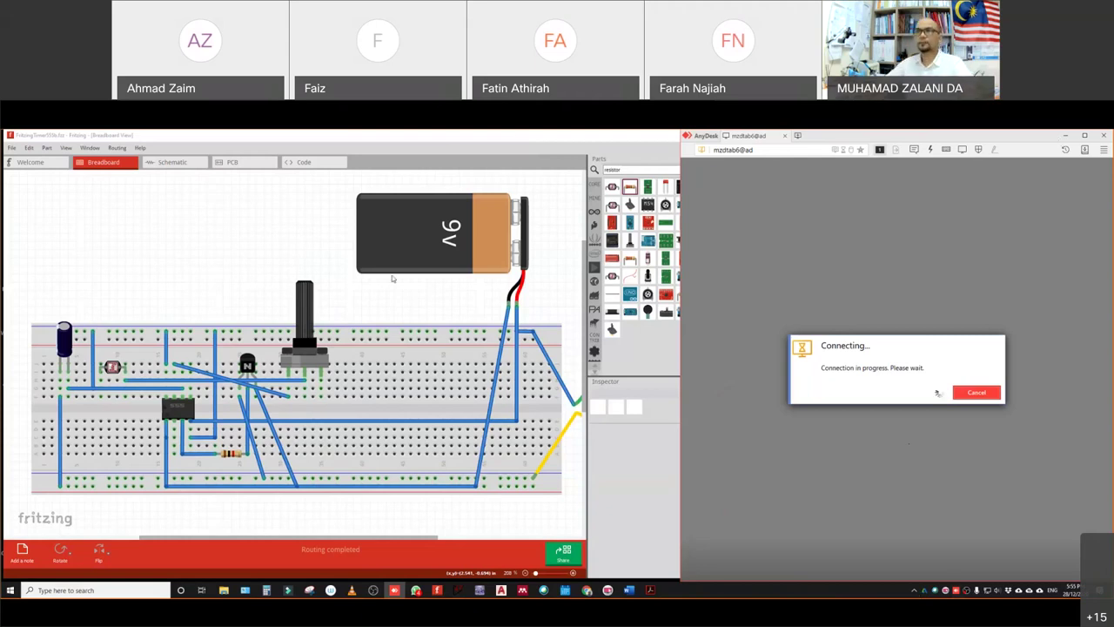
- Capture the whole Fritzing breadboard circuit, including the battery and motor, with the Snipping Tool
left_click(173, 162)
left_click(108, 162)
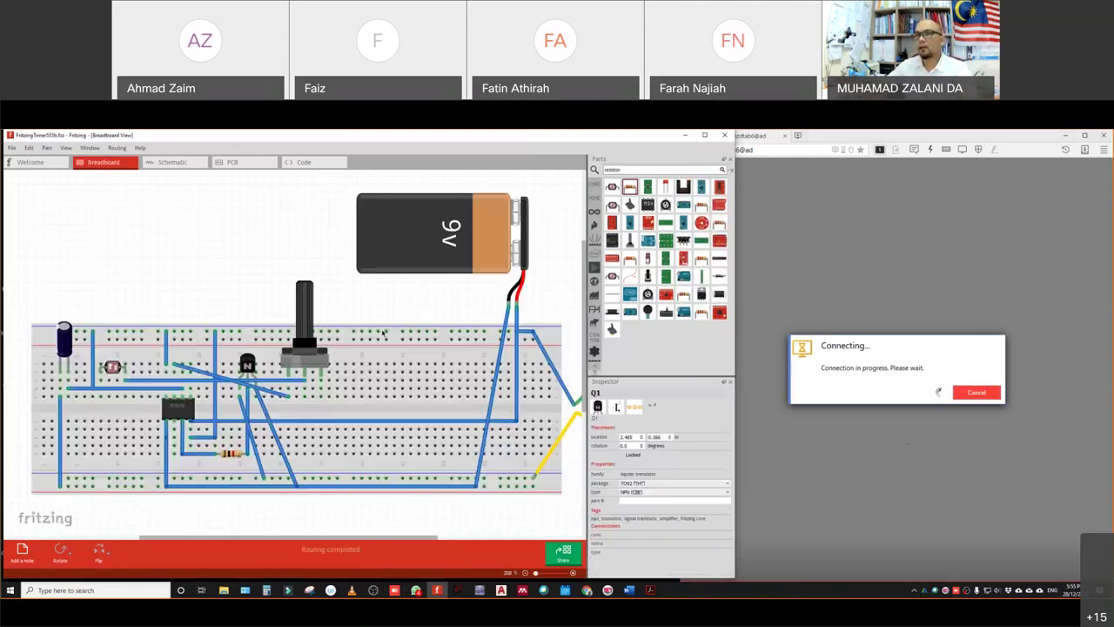
scroll(271, 371, "down", 3)
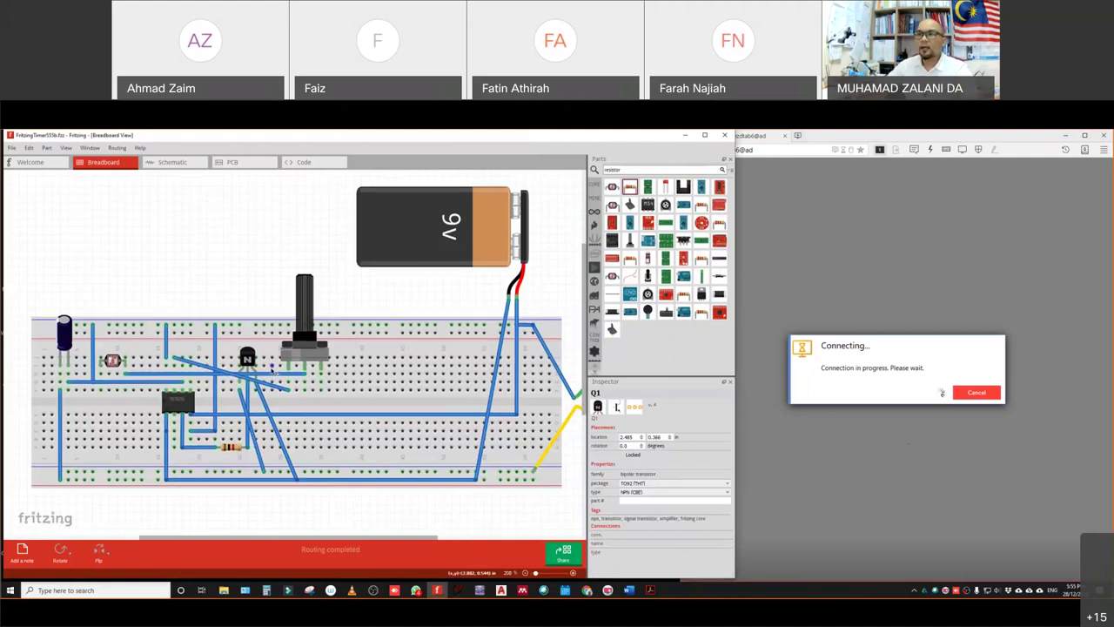
scroll(272, 371, "down", 5, "ctrl")
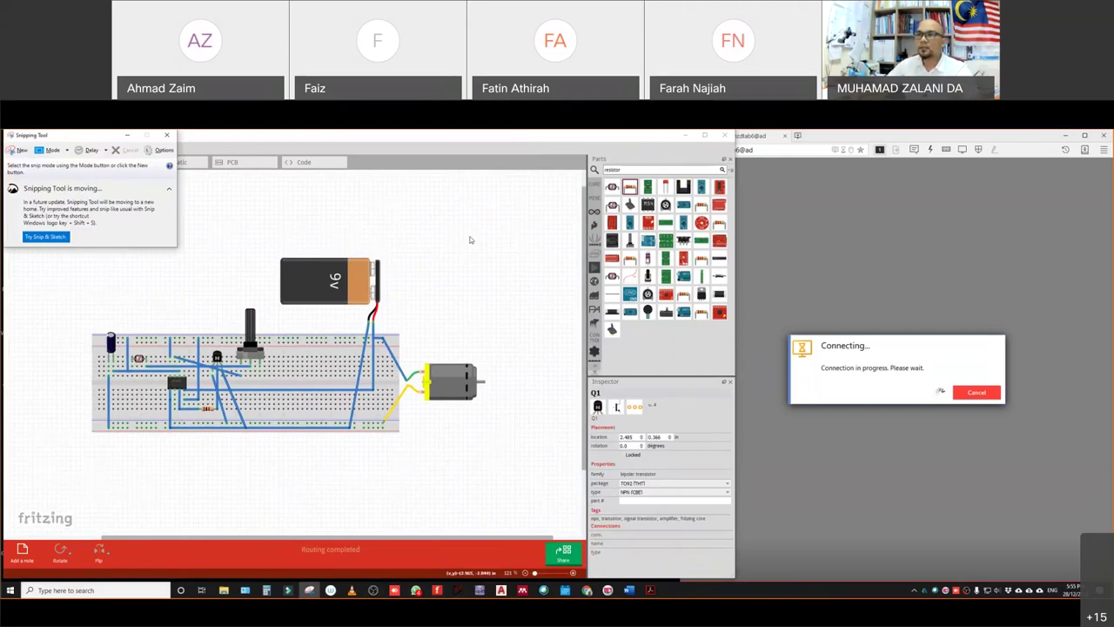
left_click_drag(500, 253, 459, 279)
left_click(309, 590)
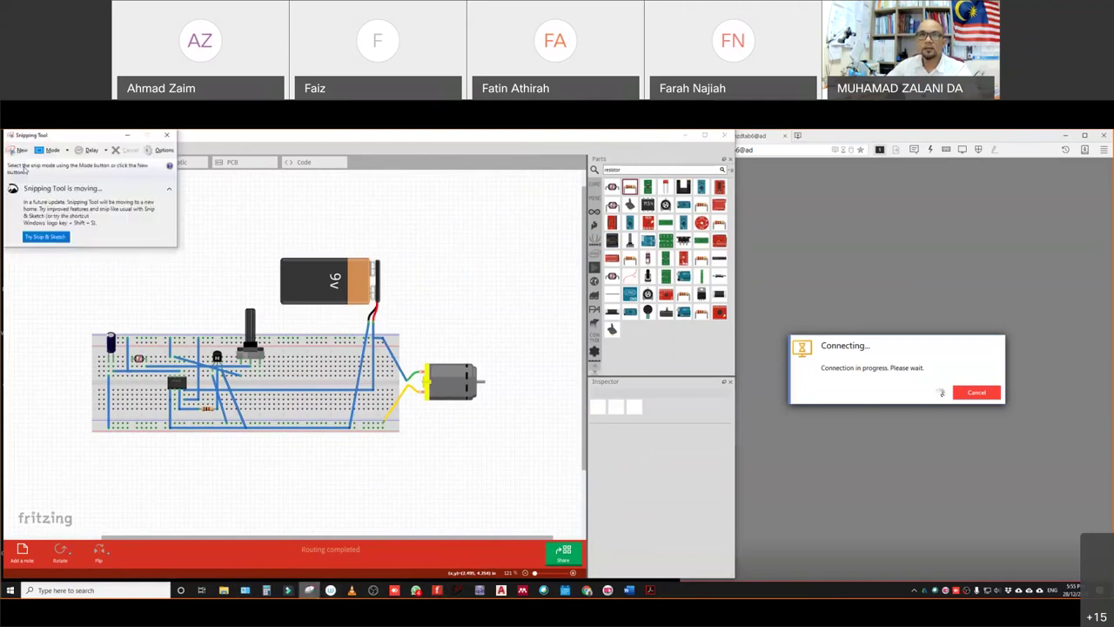
left_click(15, 149)
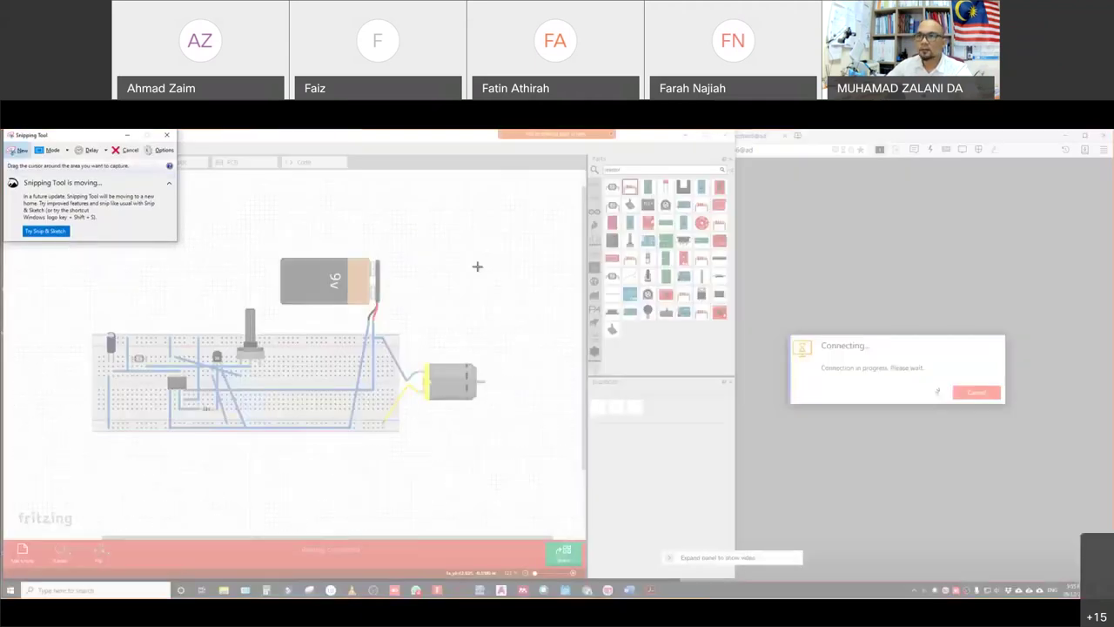
left_click_drag(500, 256, 78, 464)
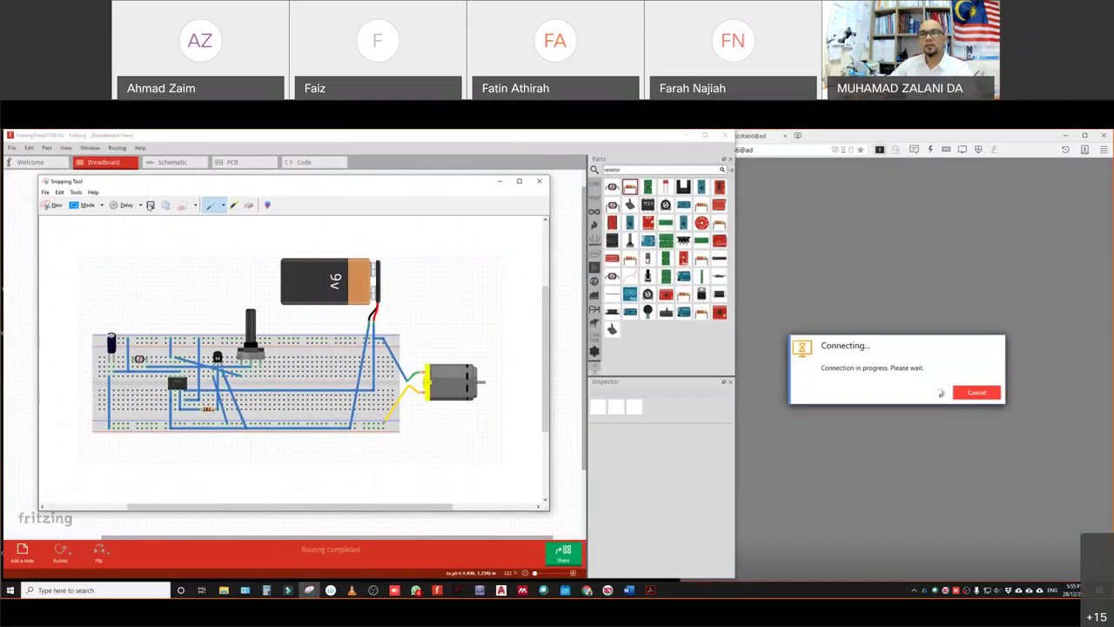
- Save the breadboard snip as a JPEG file in the Test 2 practical assessment folder
left_click(150, 206)
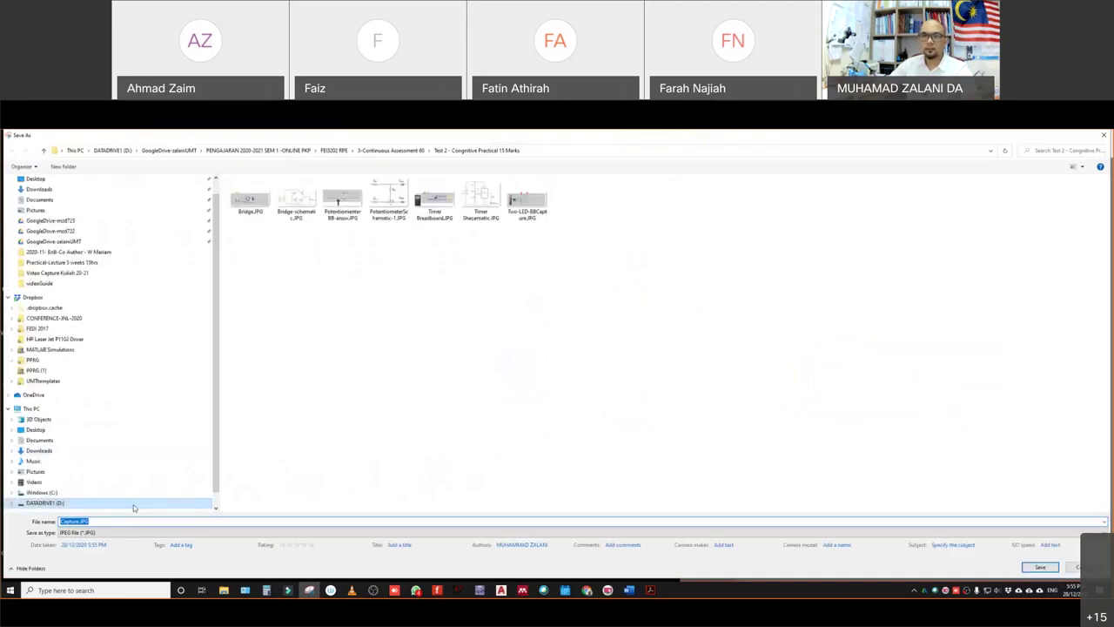
left_click(82, 521)
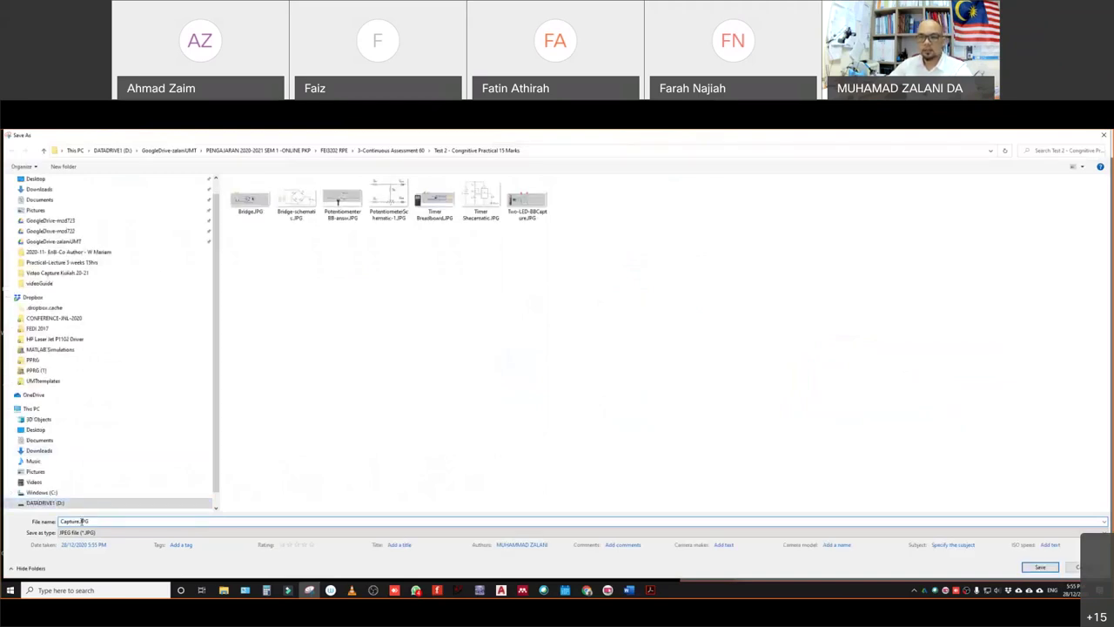
left_click(1038, 567)
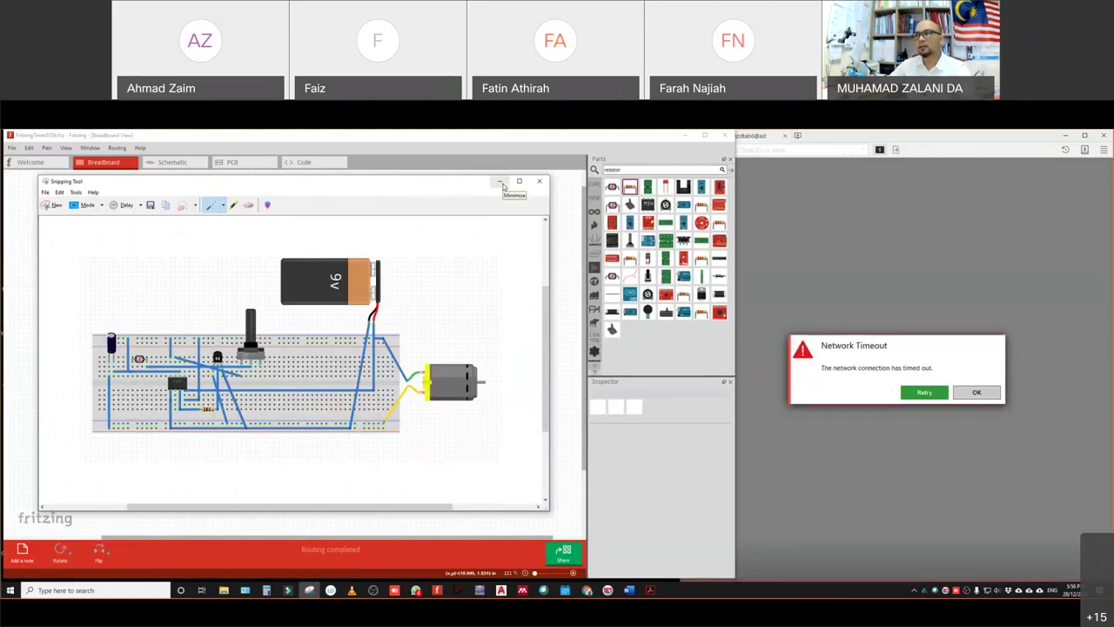
- Retry the AnyDesk connection to the tablet and close the Snipping Tool
left_click(918, 393)
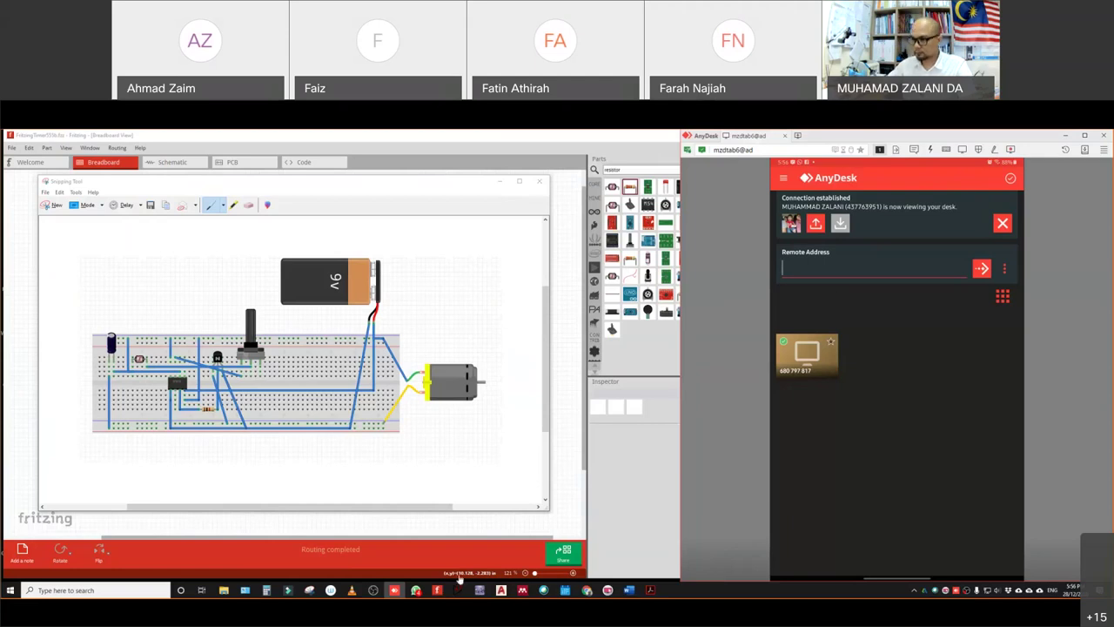
left_click(539, 181)
- Create a new Fritzing sketch with an enlarged breadboard and show the AnyDesk tablet view beside it
left_click(13, 147)
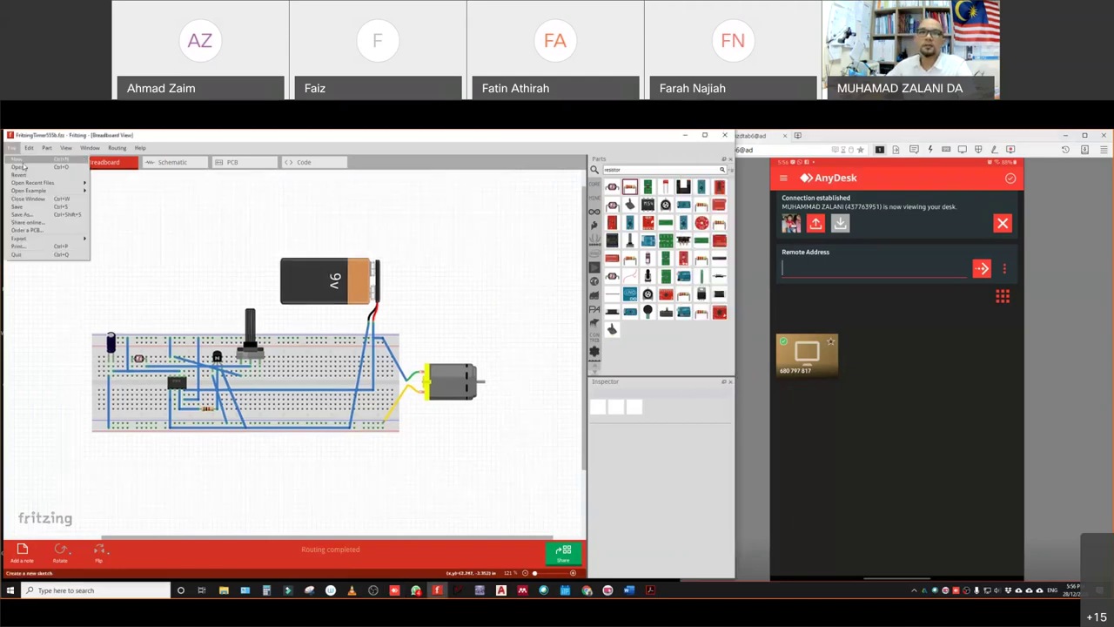
left_click(23, 162)
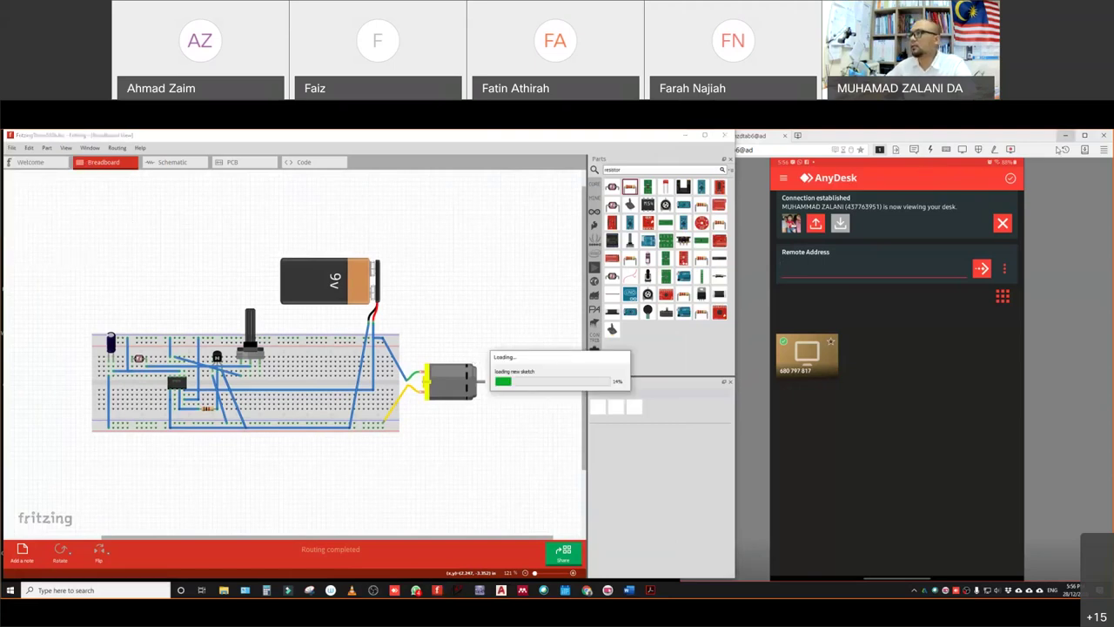
left_click(1065, 136)
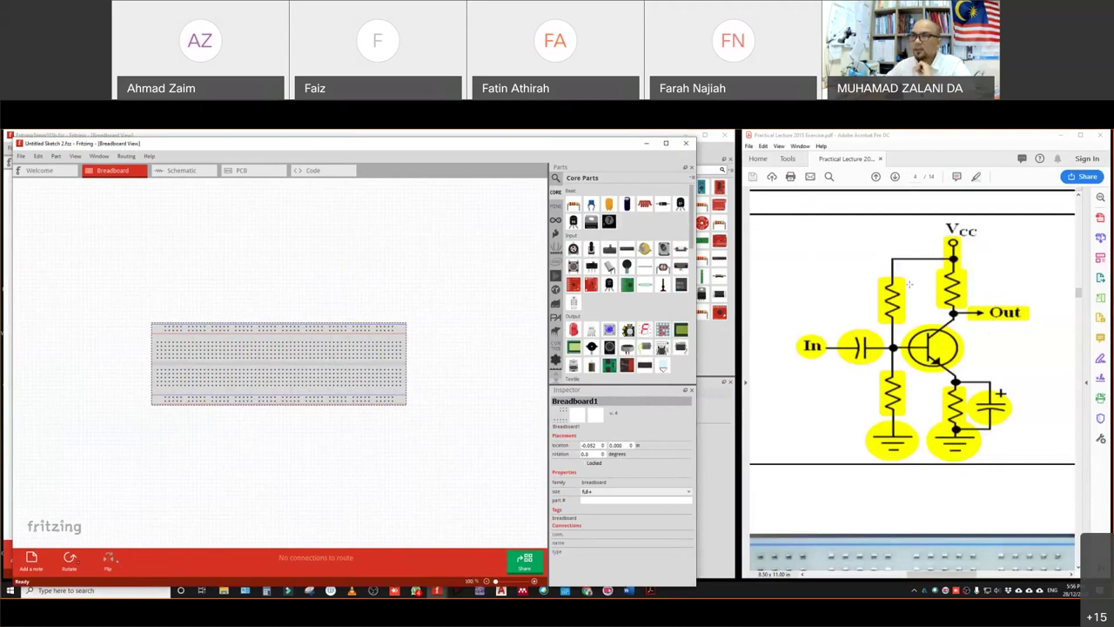
left_click(256, 422)
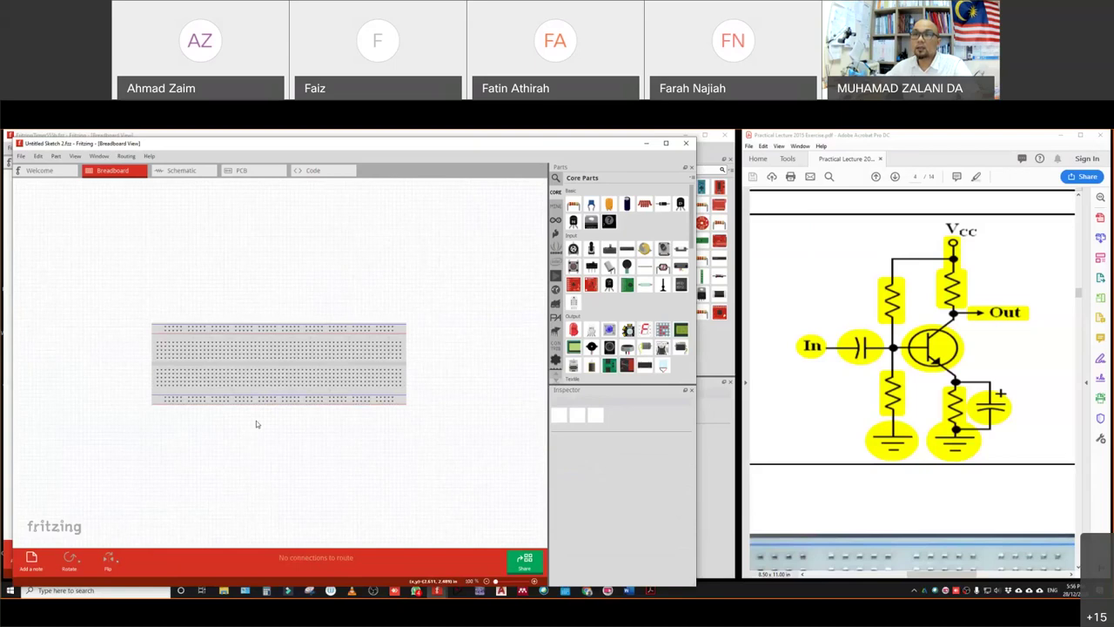
scroll(256, 420, "up", 3, "ctrl")
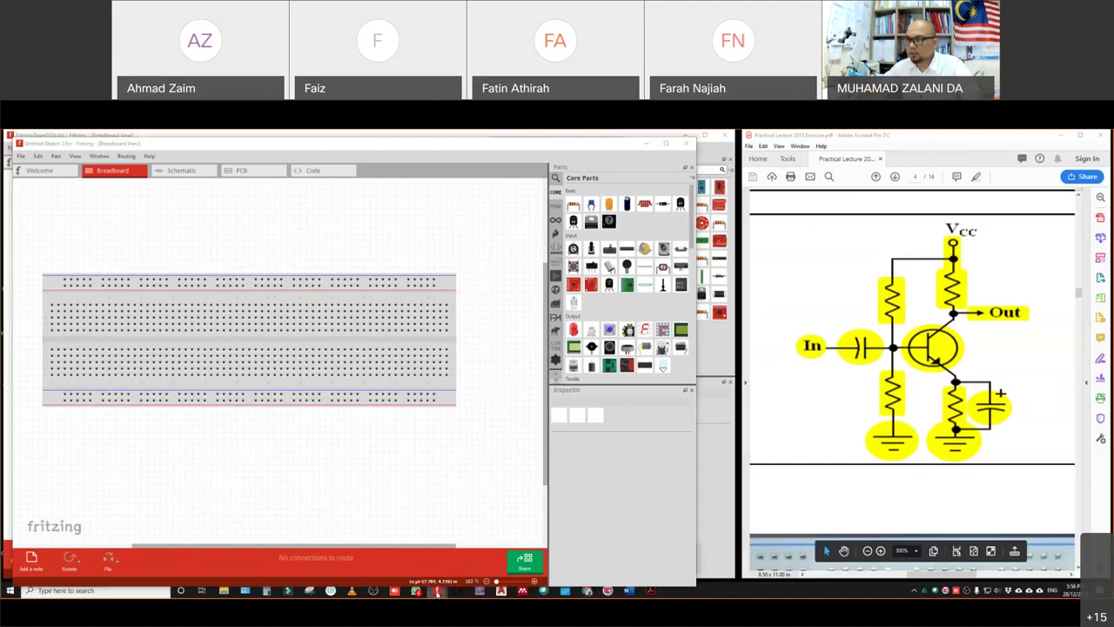
left_click(395, 590)
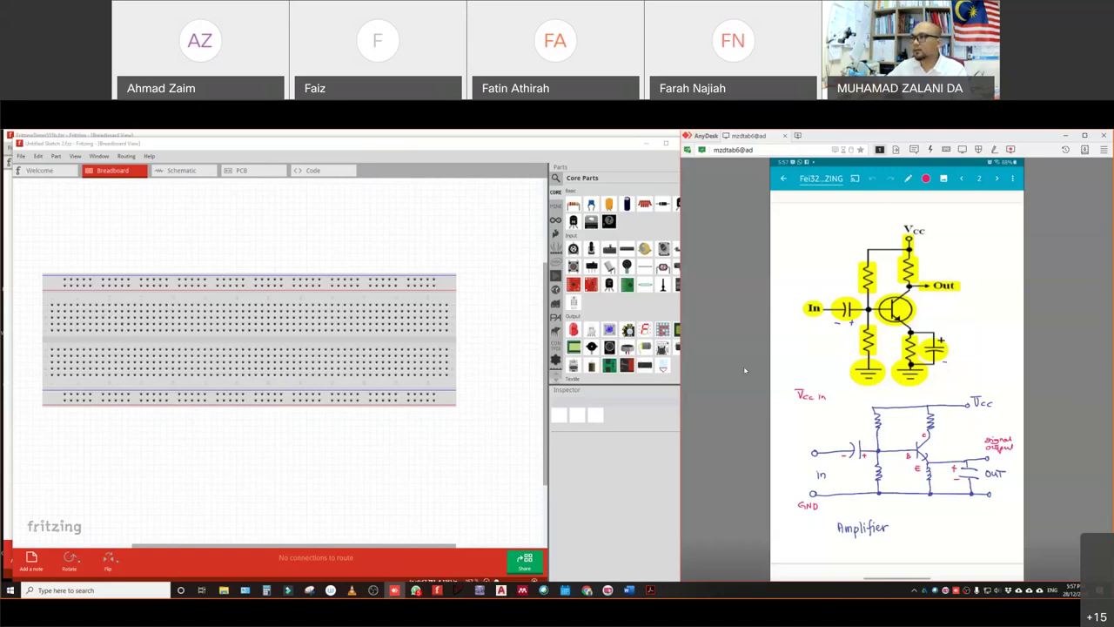
- Search the parts library for resistor
mouse_move(627, 254)
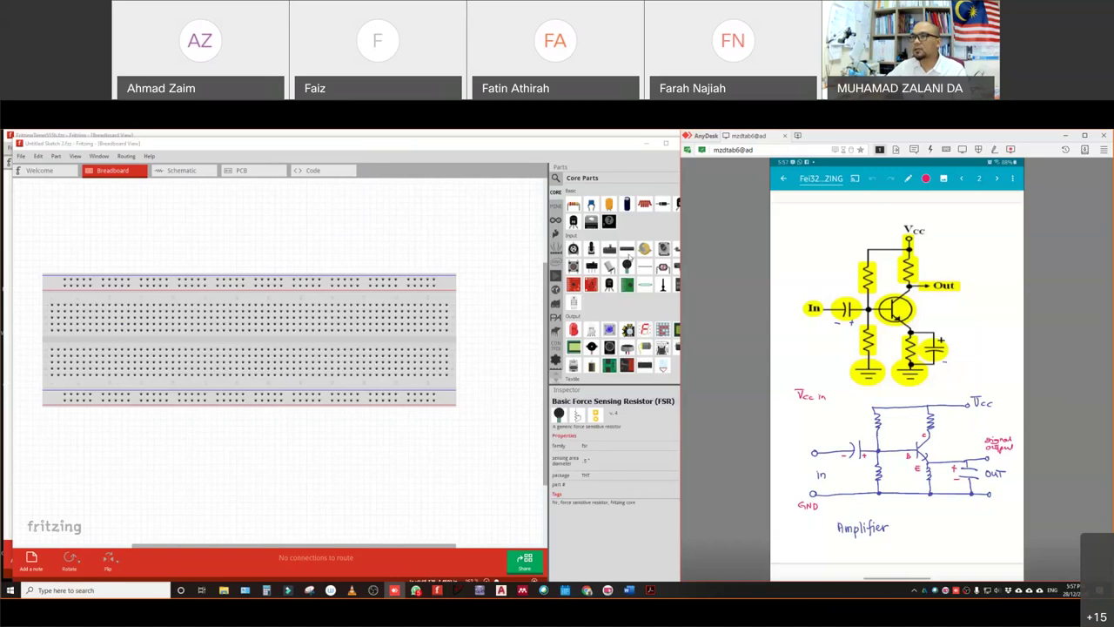
left_click(557, 181)
left_click(556, 179)
type("resistor")
key("Return")
- Search the parts library for transistor and place an NPN transistor on the upper half of the breadboard
double_click(587, 178)
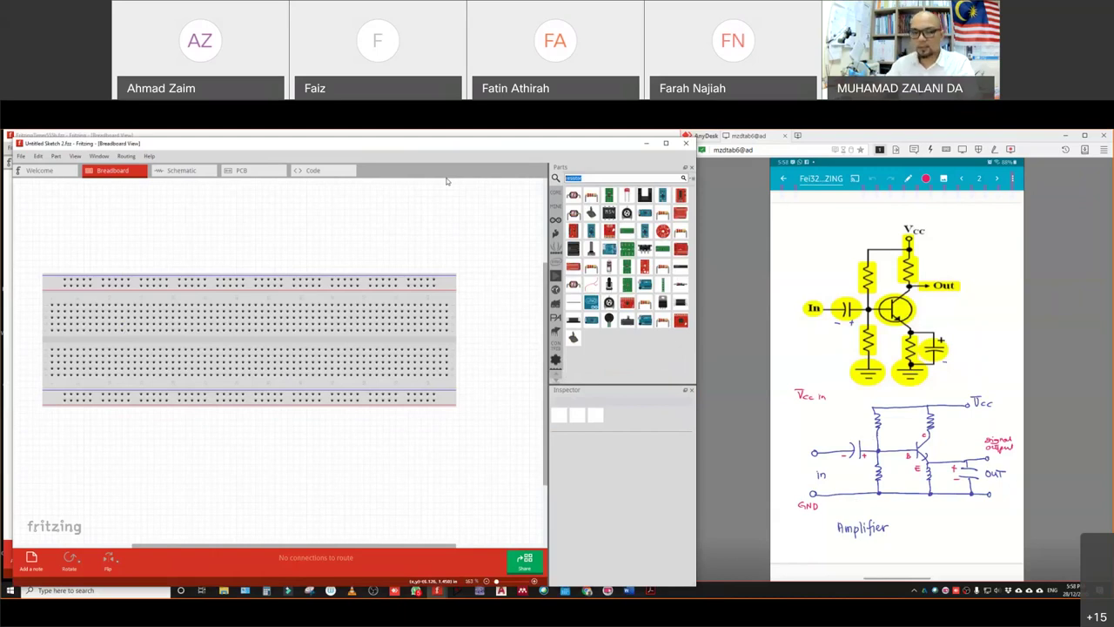
type("transistor")
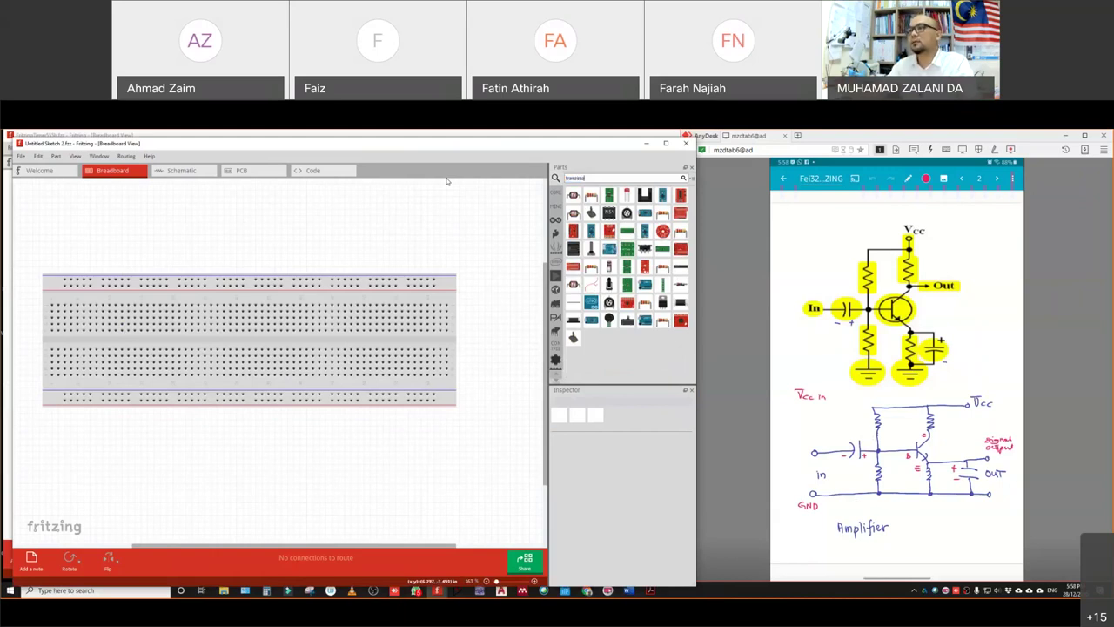
key("Return")
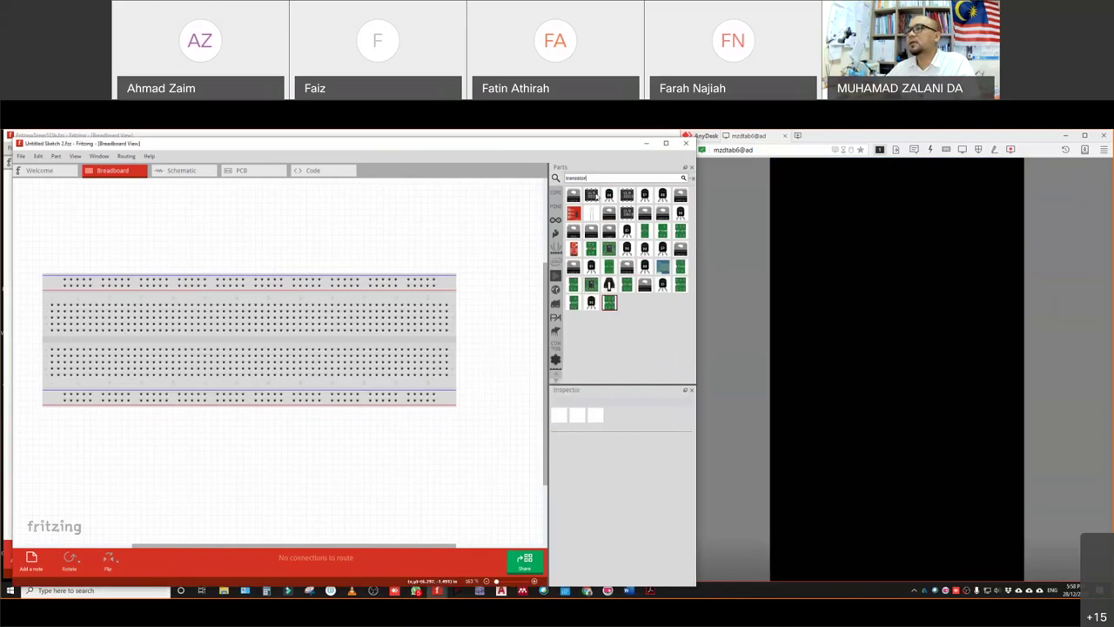
left_click_drag(608, 195, 211, 293)
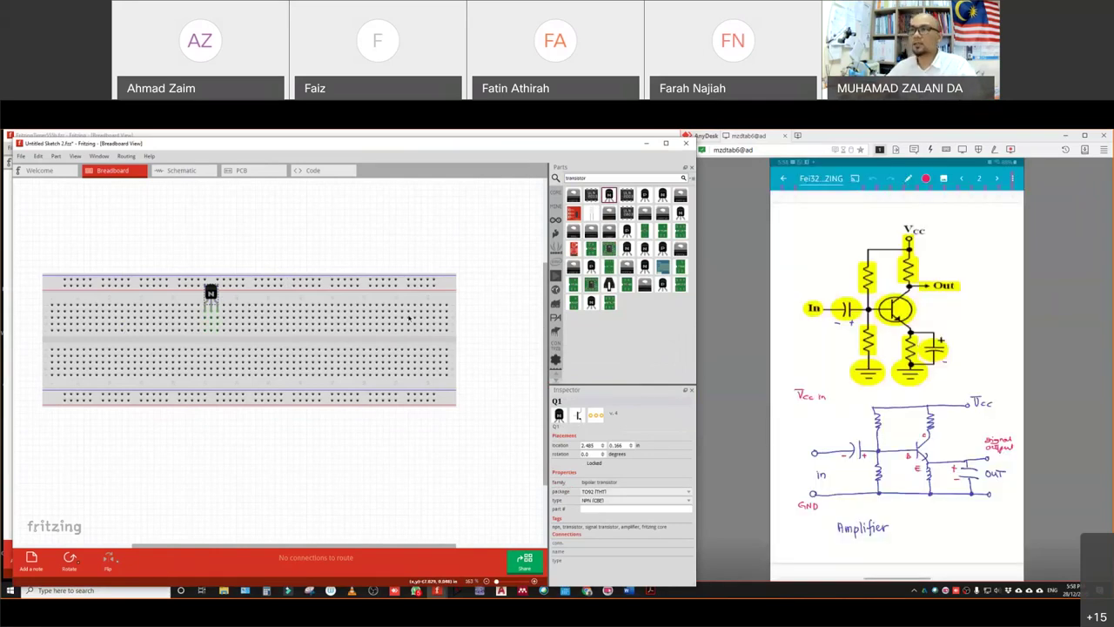
- Search for resistor and place four 220Ω resistors on the breadboard, an upper and a lower one on each side of the transistor
double_click(593, 178)
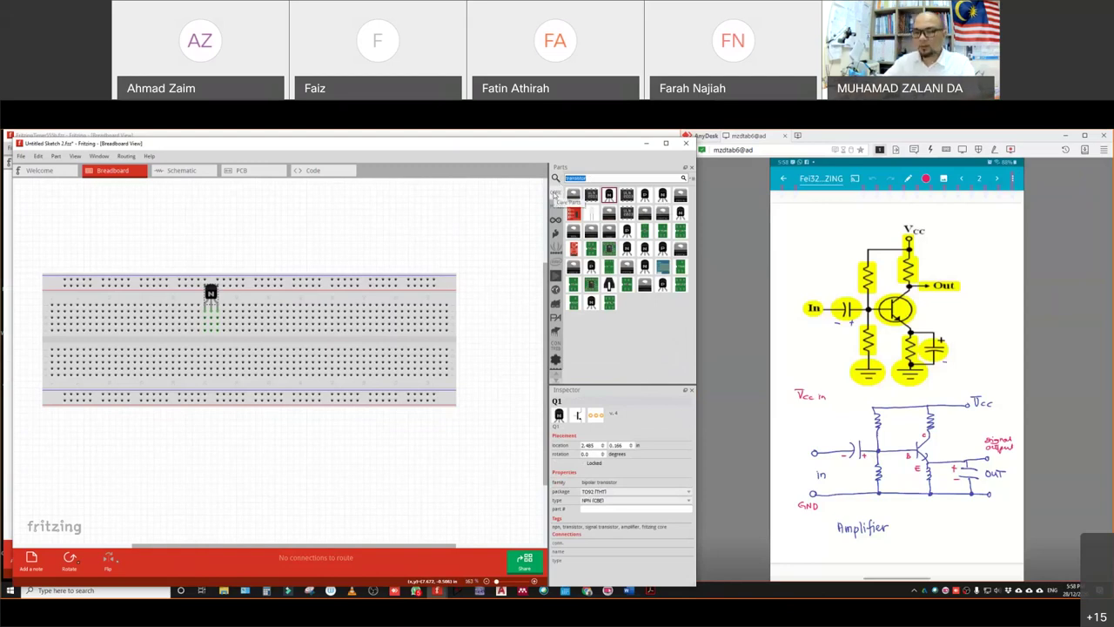
type("resistor")
key("Return")
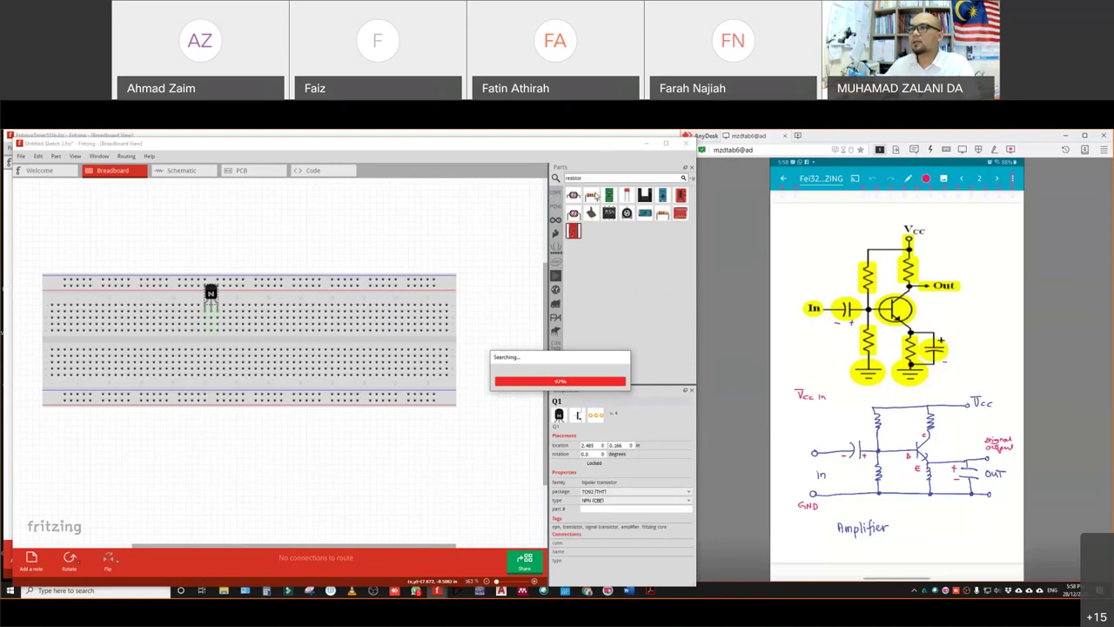
left_click(592, 196)
left_click_drag(592, 196, 174, 299)
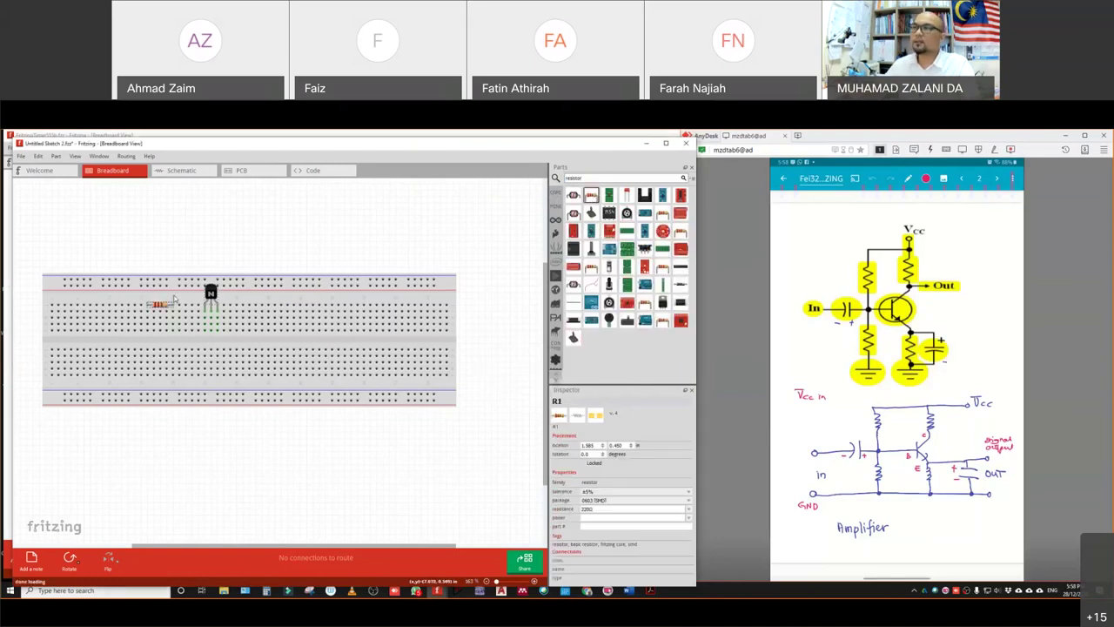
left_click(592, 195)
left_click_drag(595, 202, 167, 381)
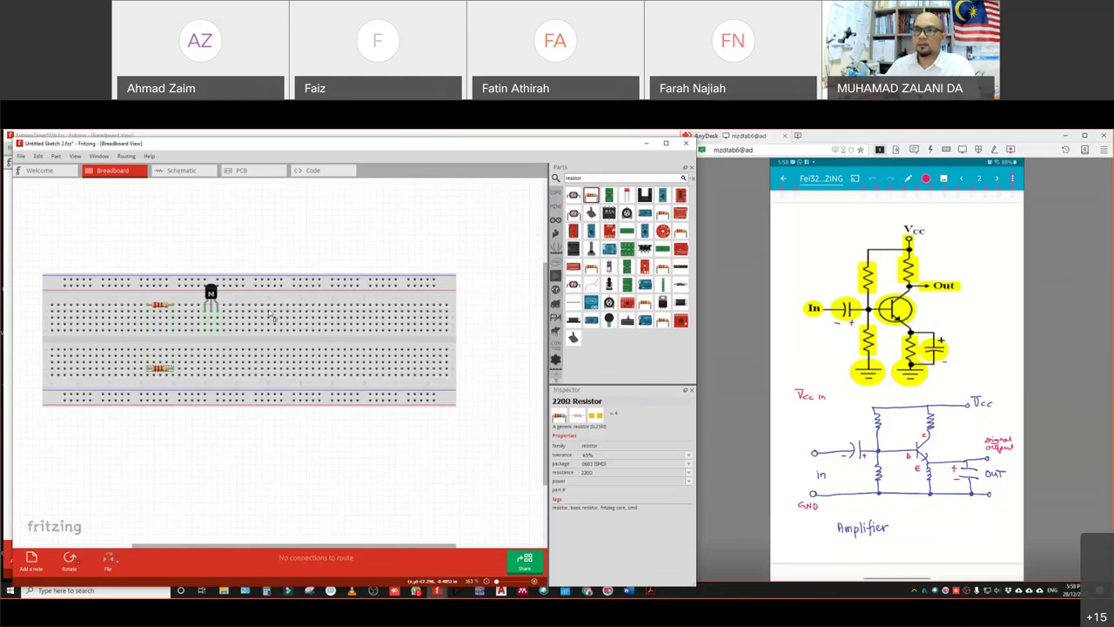
key("ctrl+d")
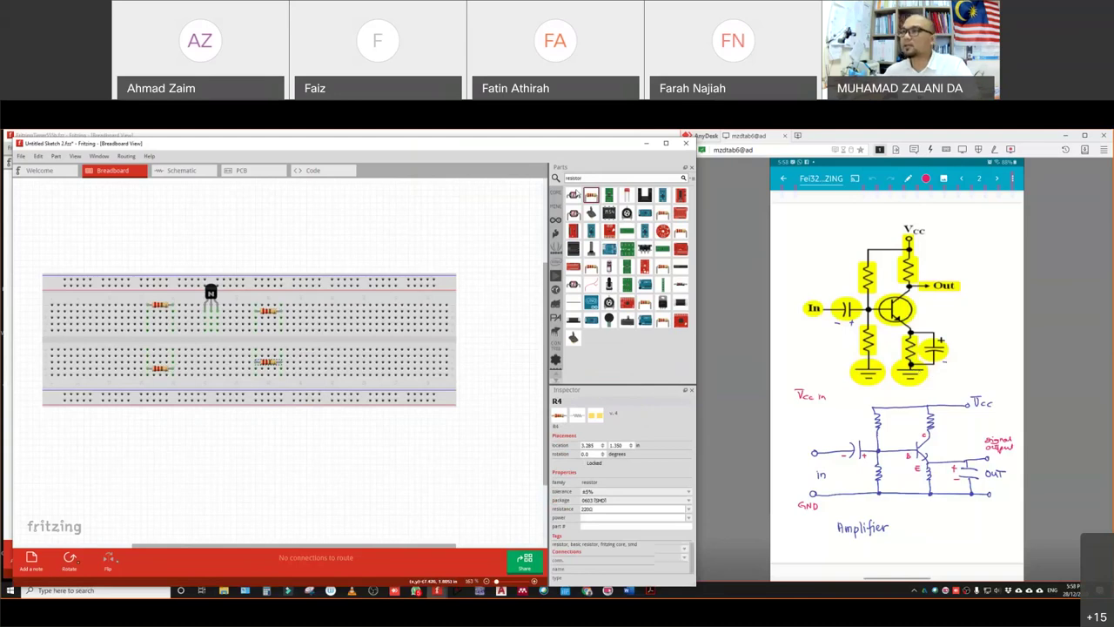
- Search for capacitor and place two electrolytic capacitors, one left of the left resistors and one right of the right resistors
left_click(484, 169)
type("cap")
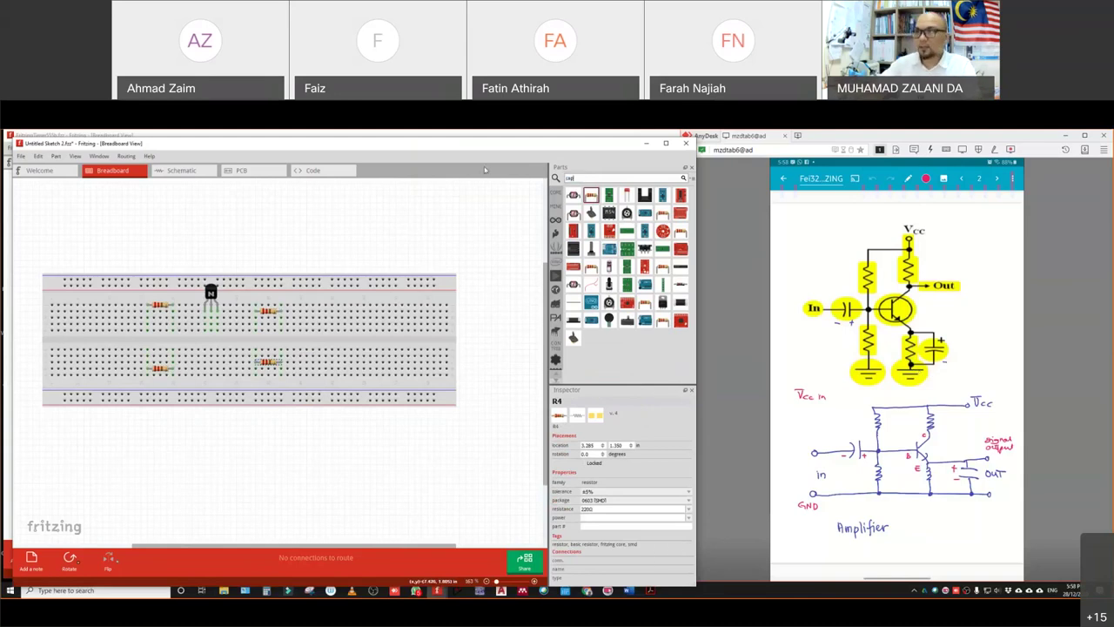
type("acitor")
key("Return")
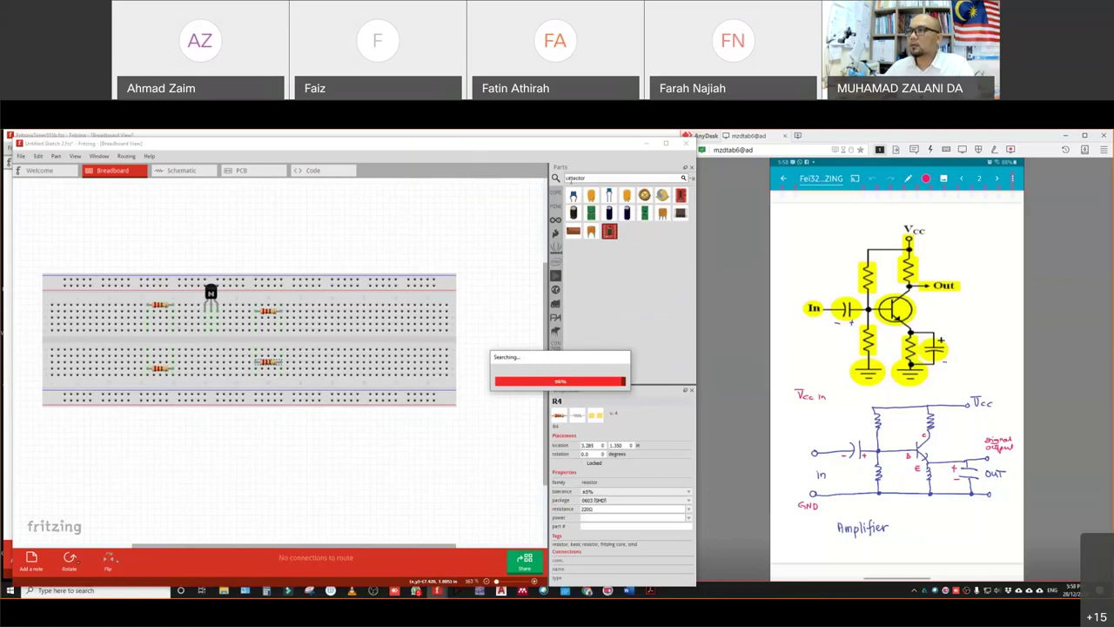
left_click_drag(610, 213, 105, 307)
left_click_drag(609, 213, 327, 341)
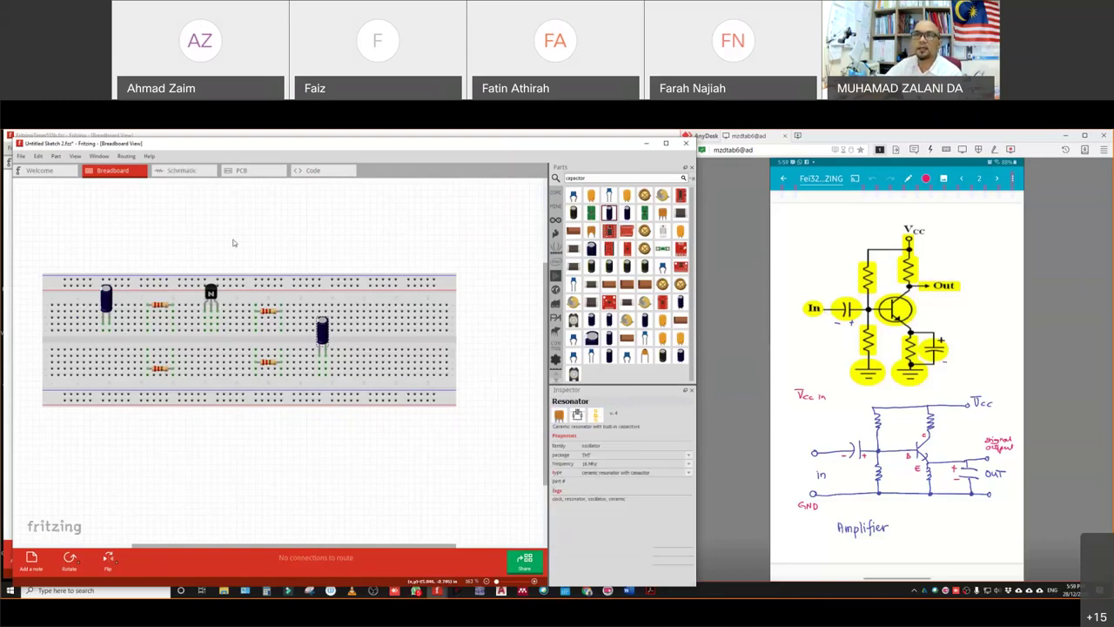
- Switch to the schematic view and move C2 below the horizontal resistors and C1 to the far left of the circuit
left_click(182, 171)
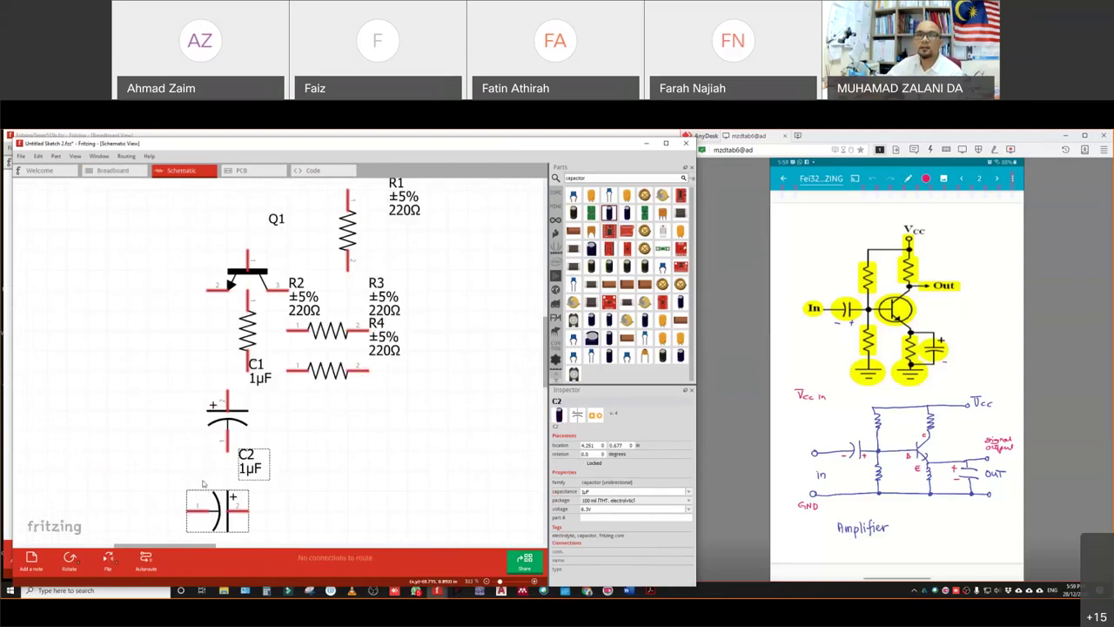
left_click_drag(220, 515, 340, 455)
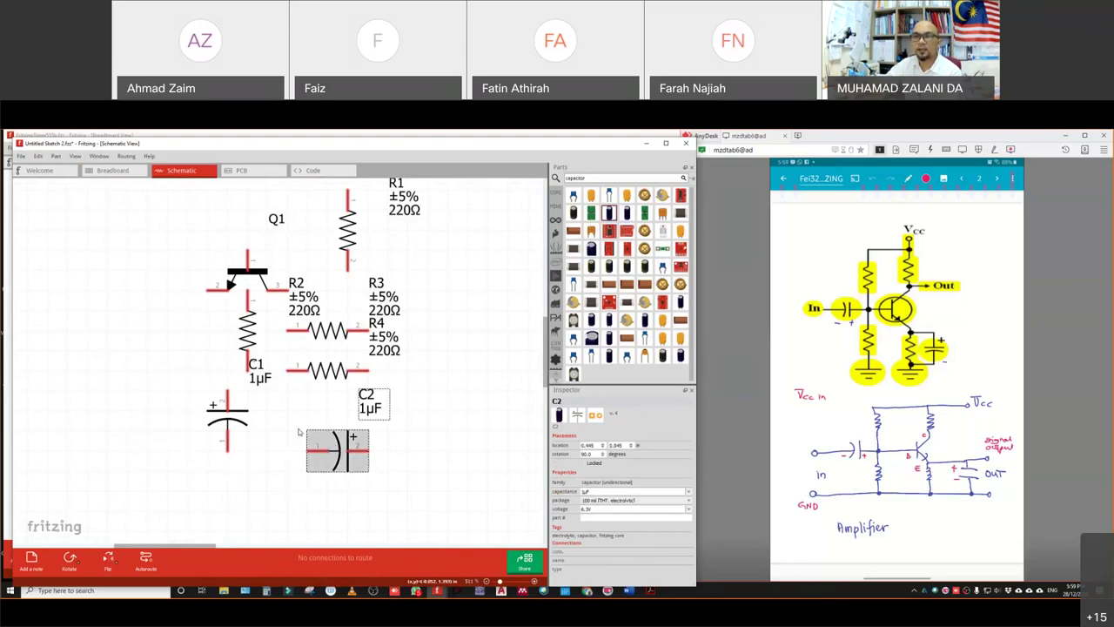
left_click(210, 402)
left_click_drag(217, 409, 77, 308)
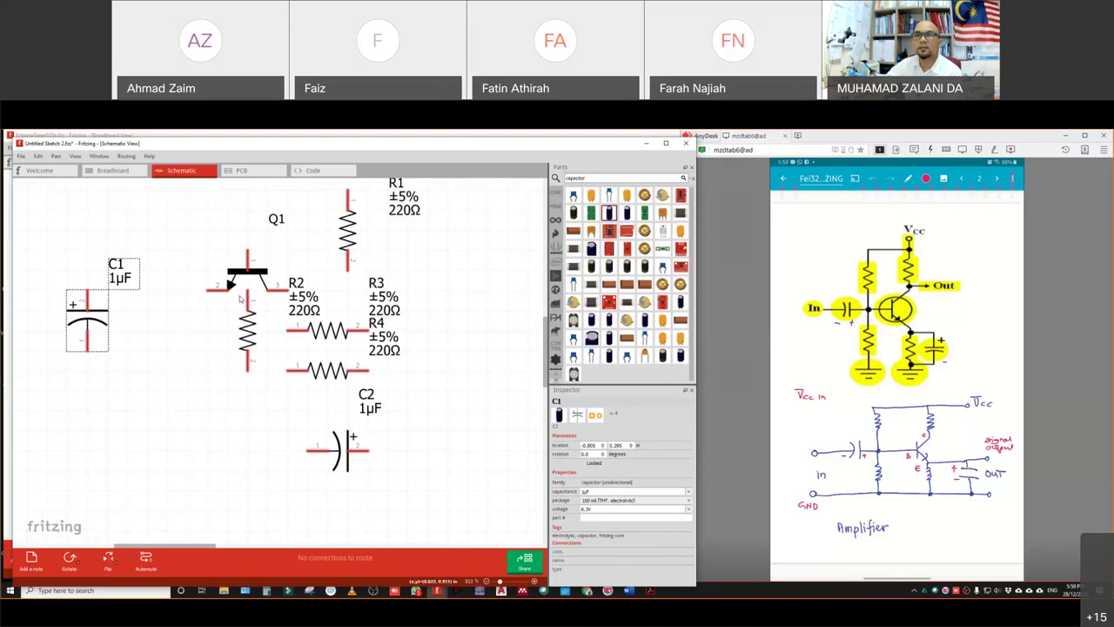
- Rotate transistor Q1 so its base faces left, place it mid-circuit, and move R2 to its lower left
left_click_drag(252, 276, 193, 315)
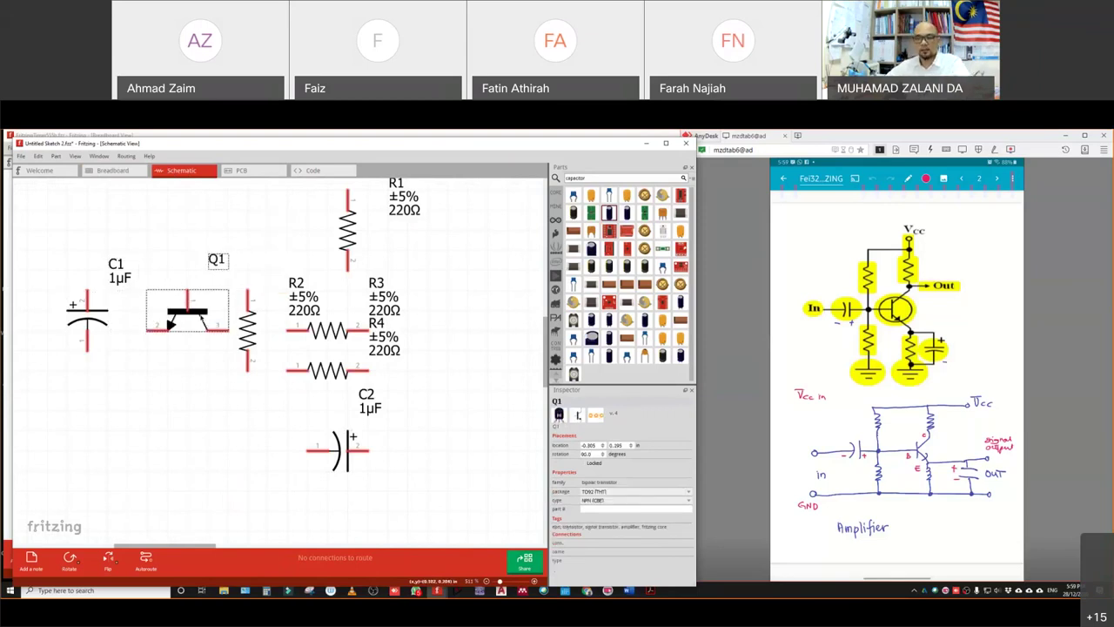
key("ctrl+r")
key("ctrl+r")
key("ctrl+r")
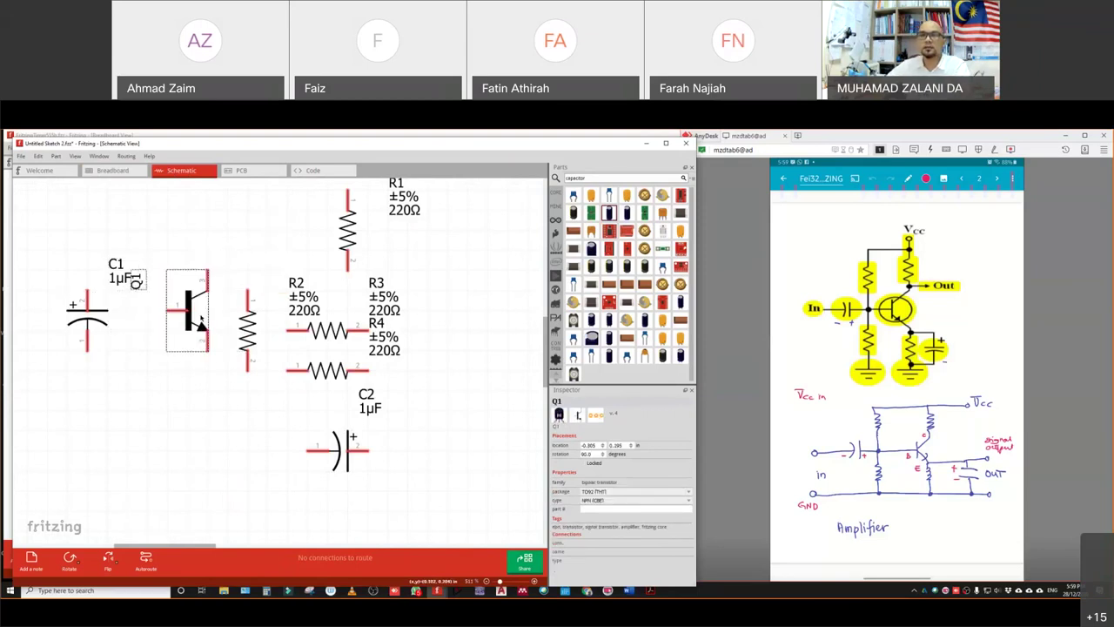
key("ctrl+r")
left_click_drag(221, 322, 286, 276)
left_click_drag(247, 344, 145, 390)
left_click_drag(277, 285, 260, 346)
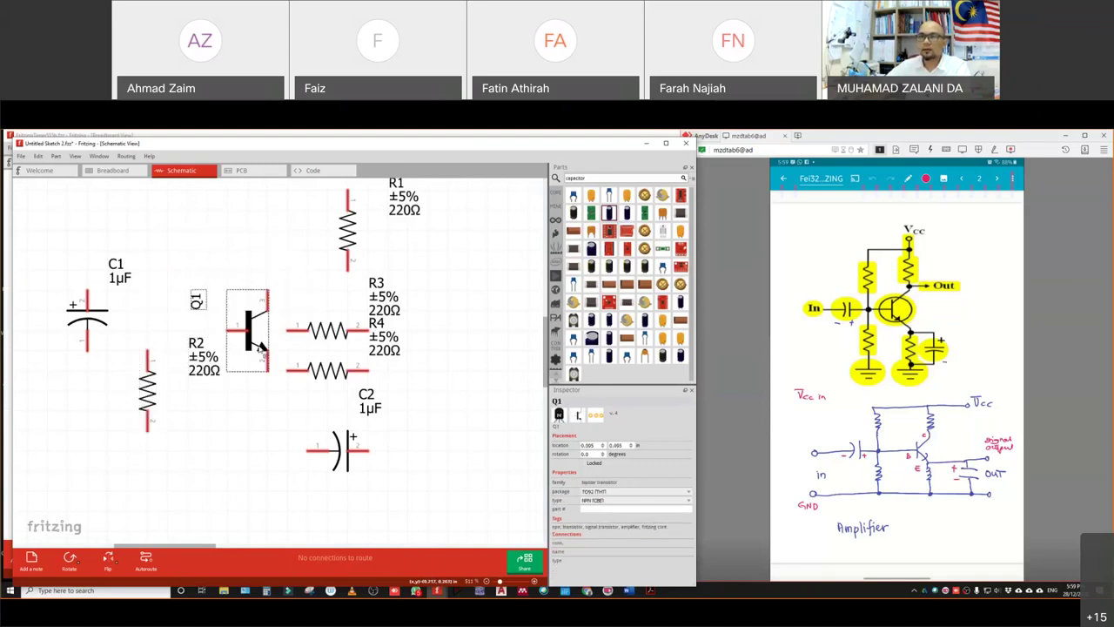
- Move R1 directly above R2, and place R3 upright on the upper right side of Q1
left_click_drag(349, 228, 150, 272)
left_click_drag(328, 330, 339, 263)
key("ctrl+alt+r")
key("ctrl+alt+r")
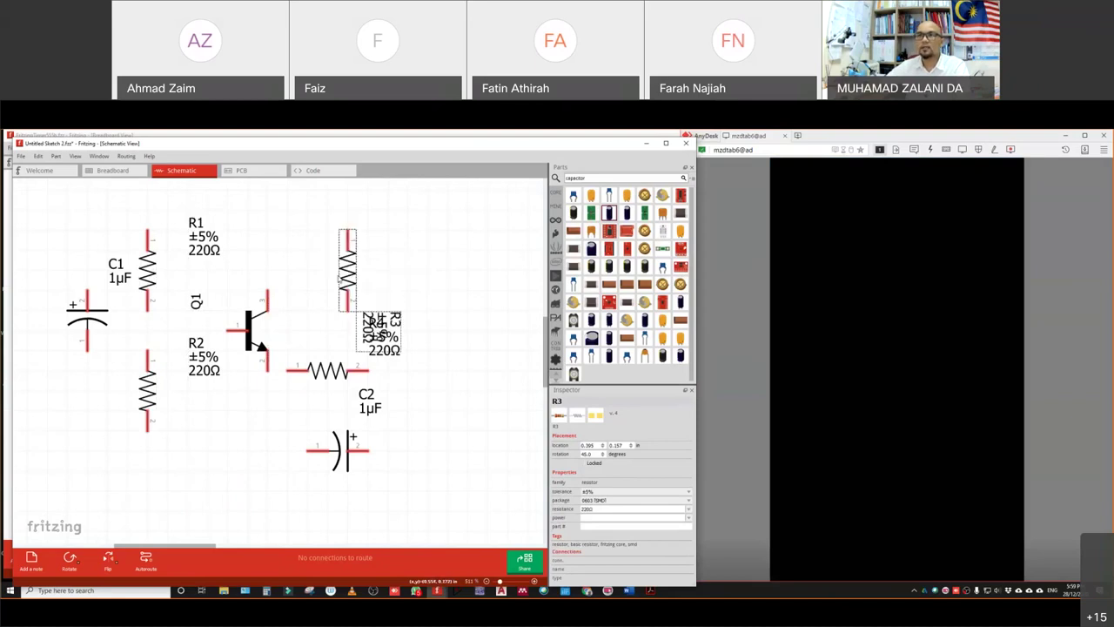
- Rotate R4 to vertical and place it below R3
left_click(327, 371)
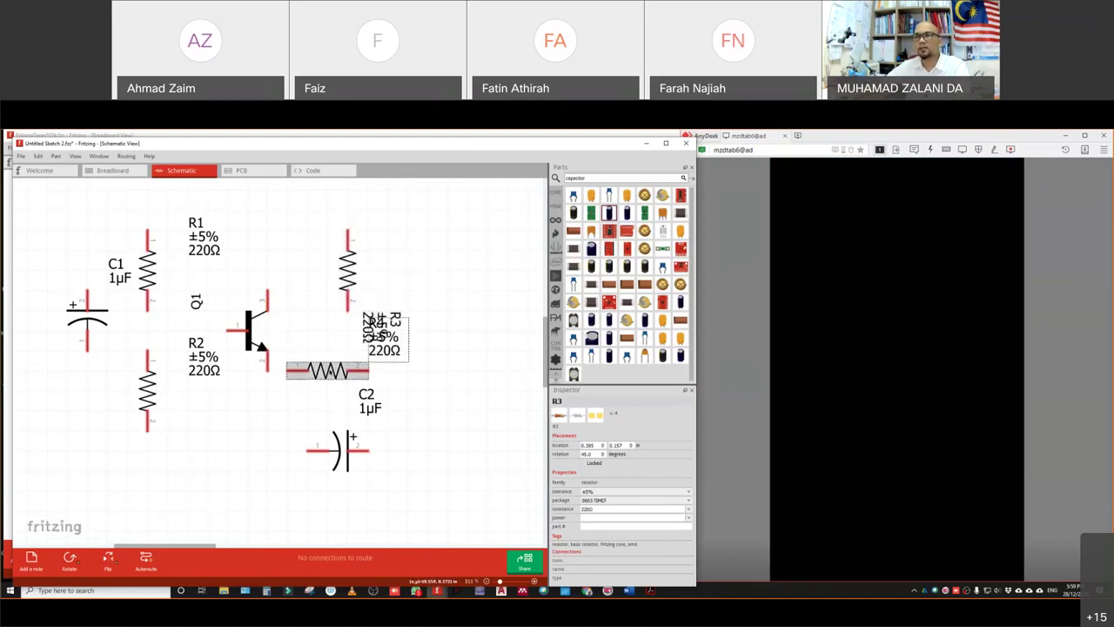
key("ctrl+alt+r")
key("ctrl+alt+r")
key("ctrl+alt+r")
key("ctrl+alt+r")
key("ctrl+alt+r")
key("ctrl+alt+r")
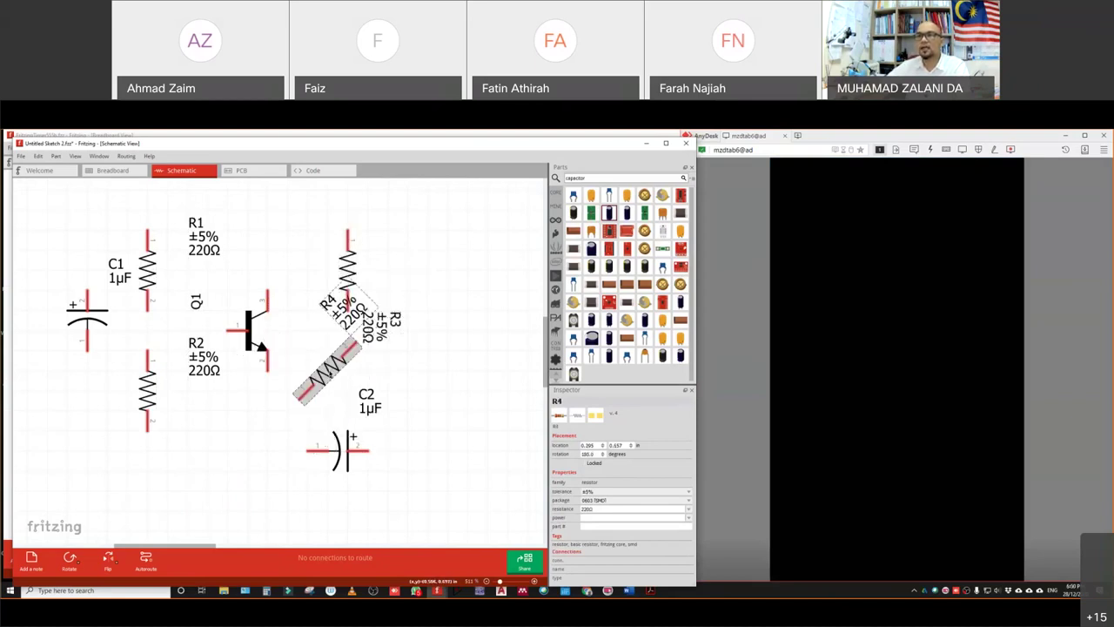
key("ctrl+alt+r")
left_click_drag(329, 372, 365, 396)
- Place C2 to the right of R4 and rotate it upright with its positive lead facing up
left_click(349, 456)
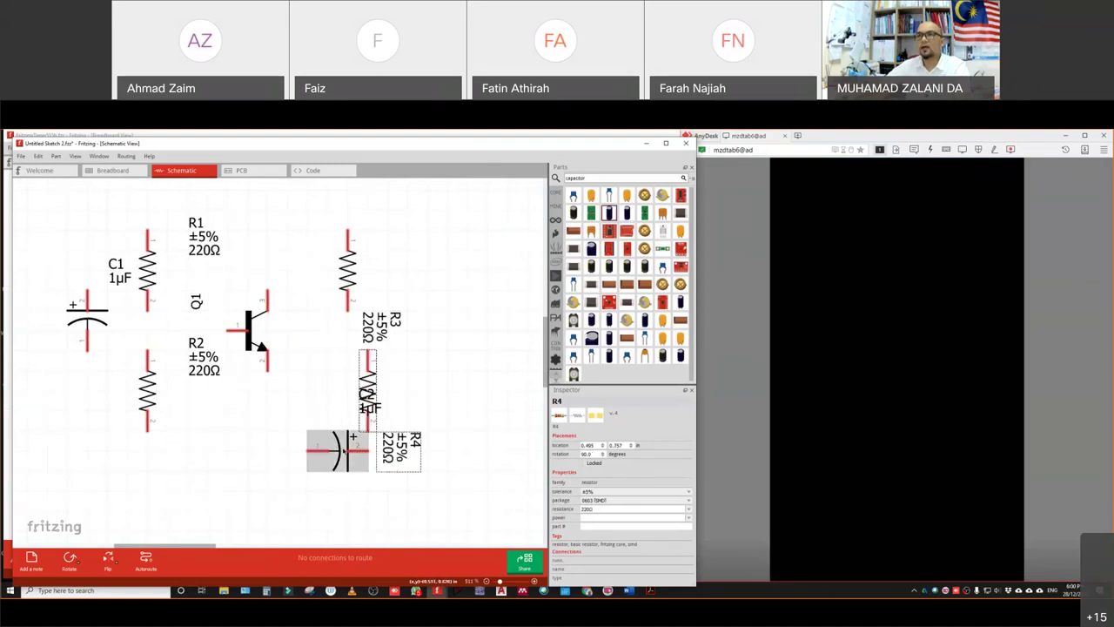
left_click_drag(349, 457, 461, 399)
key("ctrl+r")
key("ctrl+alt+r")
key("ctrl+alt+r")
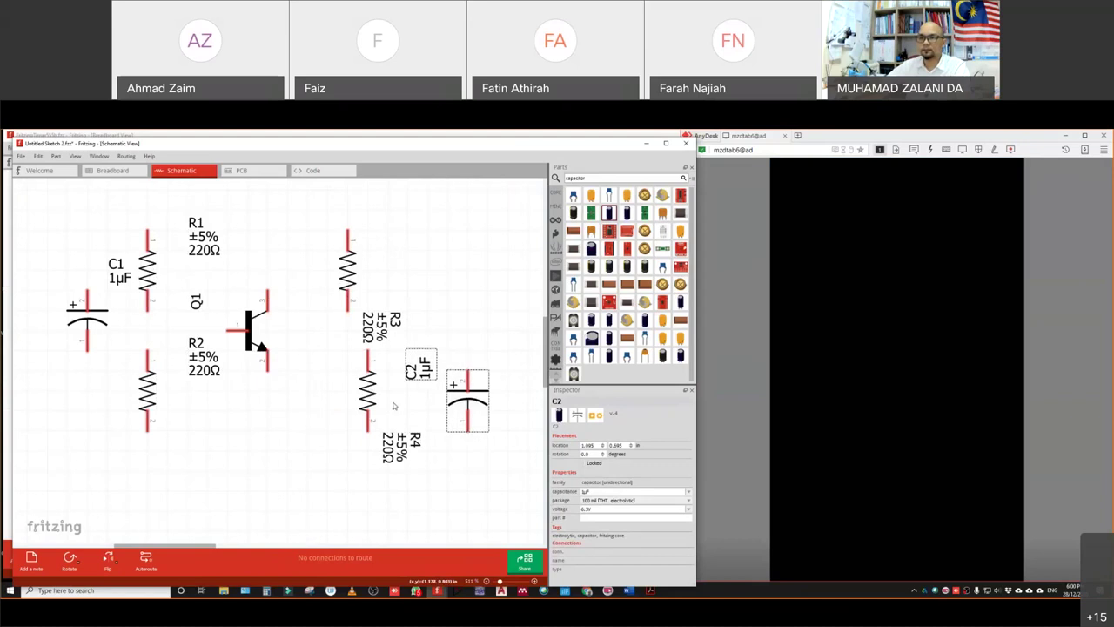
- Align R4 under R3 with its label beside it, and lower R2 to the same level as R4
left_click_drag(369, 390, 349, 412)
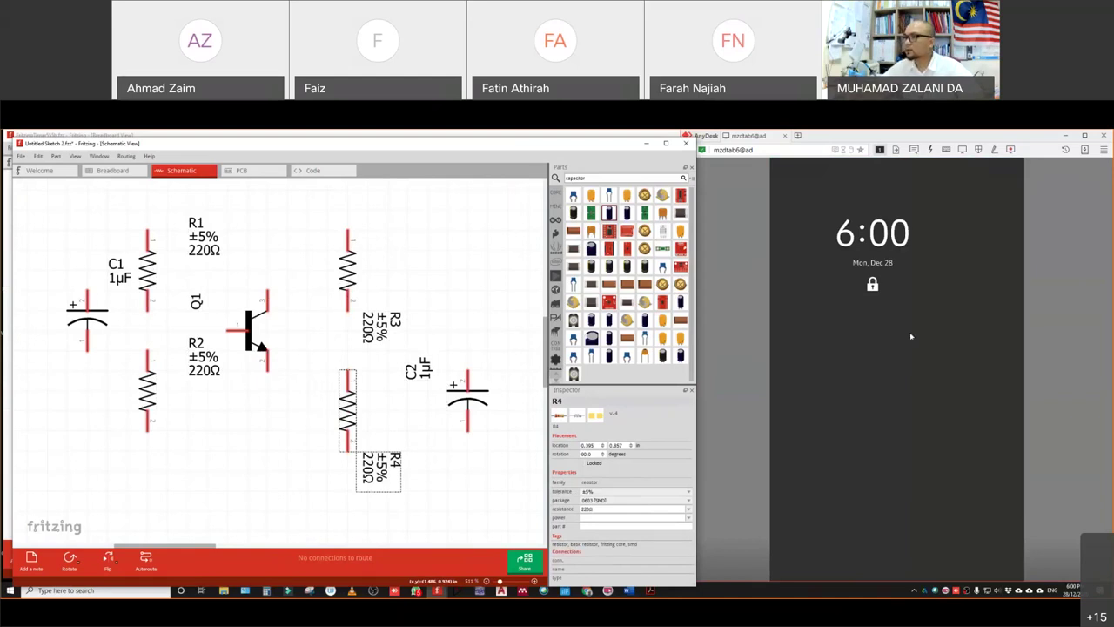
left_click(488, 402)
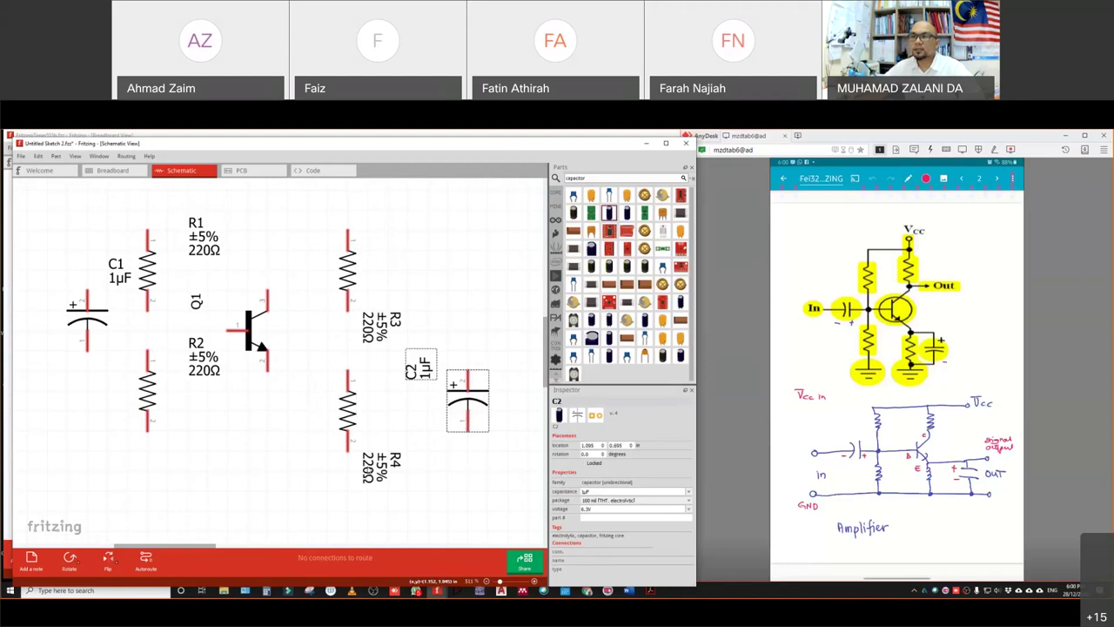
left_click(381, 446)
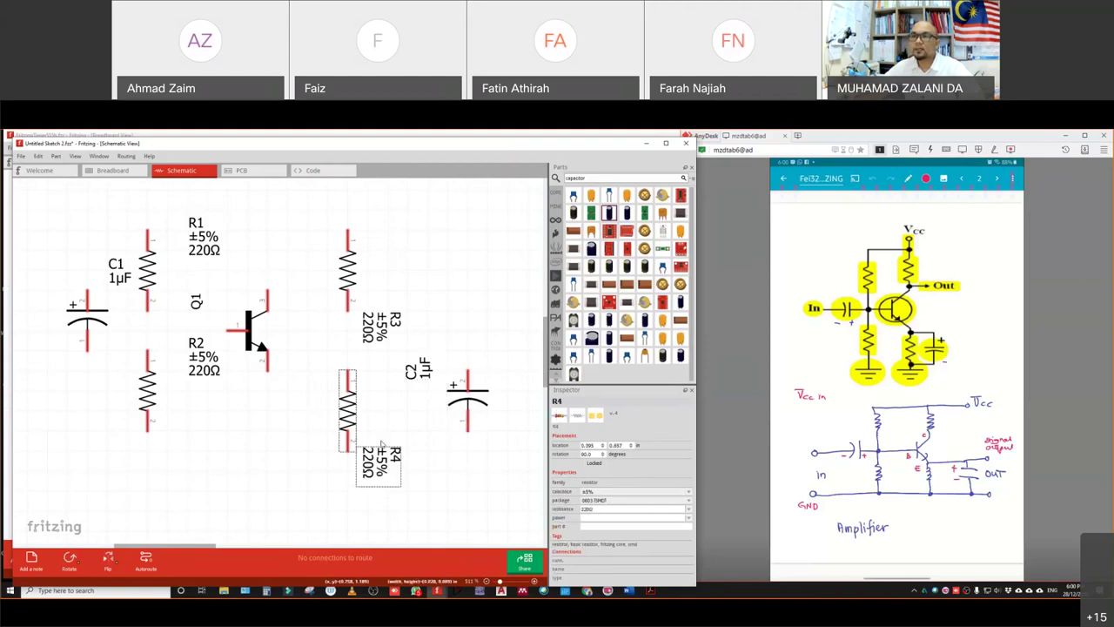
left_click_drag(382, 446, 382, 402)
scroll(289, 482, "down", 2, "ctrl")
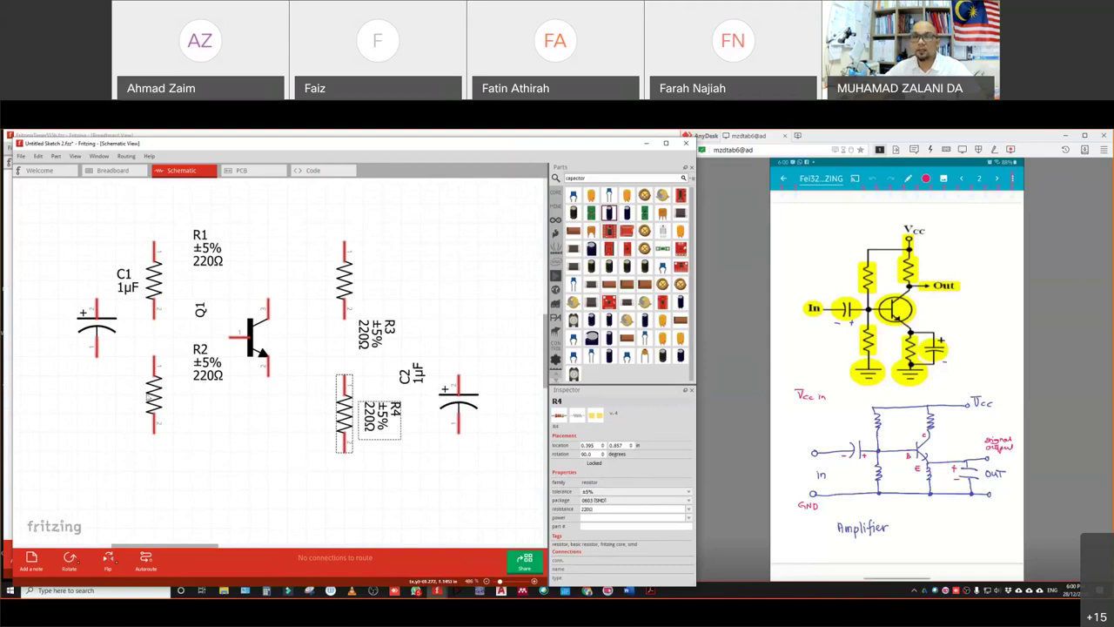
left_click_drag(150, 396, 150, 415)
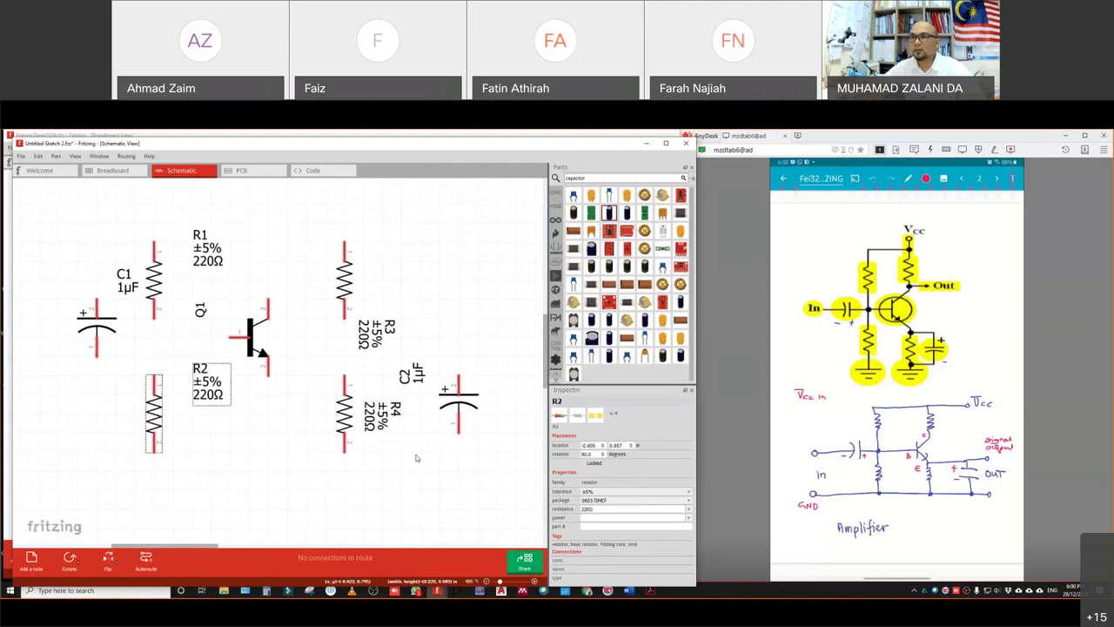
- Wire the lower ends of R2, R4 and C2 together as one straight ground line with a square corner at C2
left_click_drag(370, 459, 345, 449)
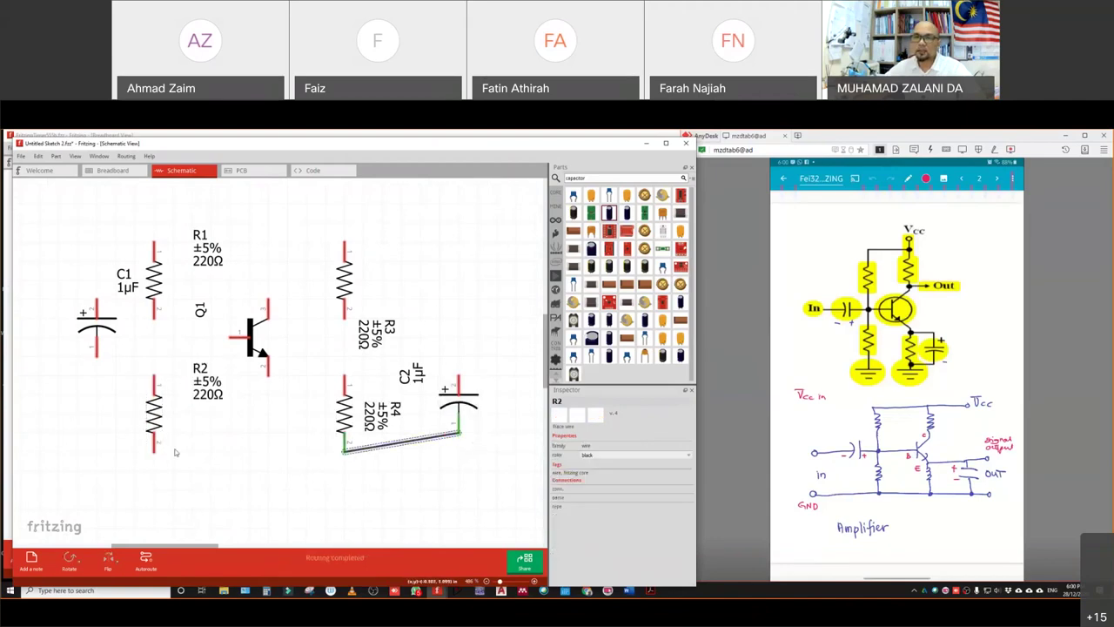
left_click_drag(153, 451, 344, 451)
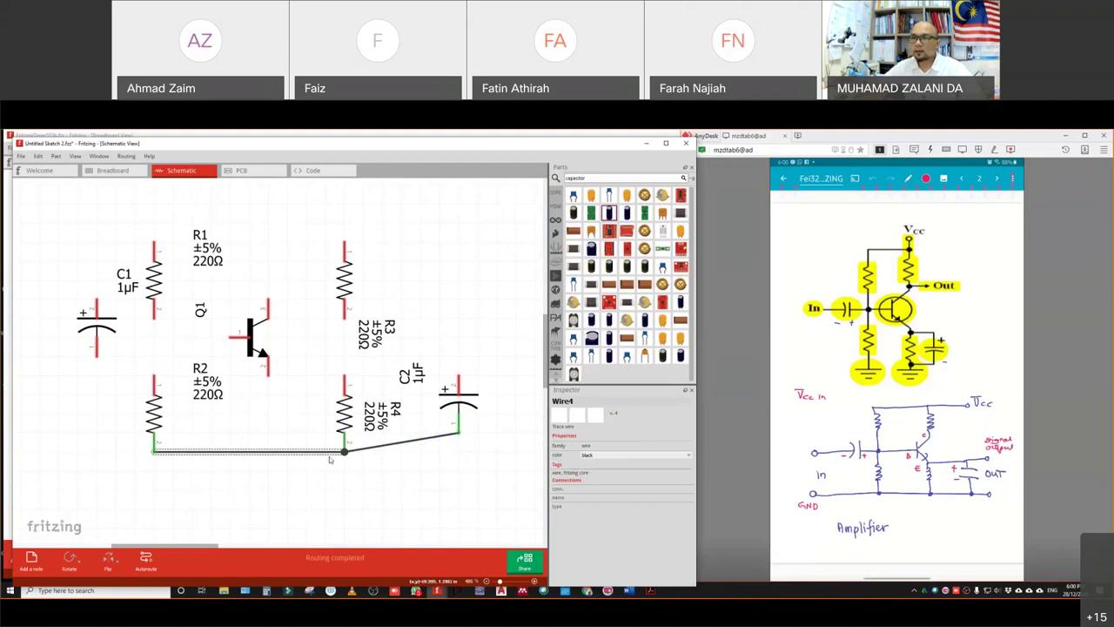
left_click_drag(411, 441, 459, 452)
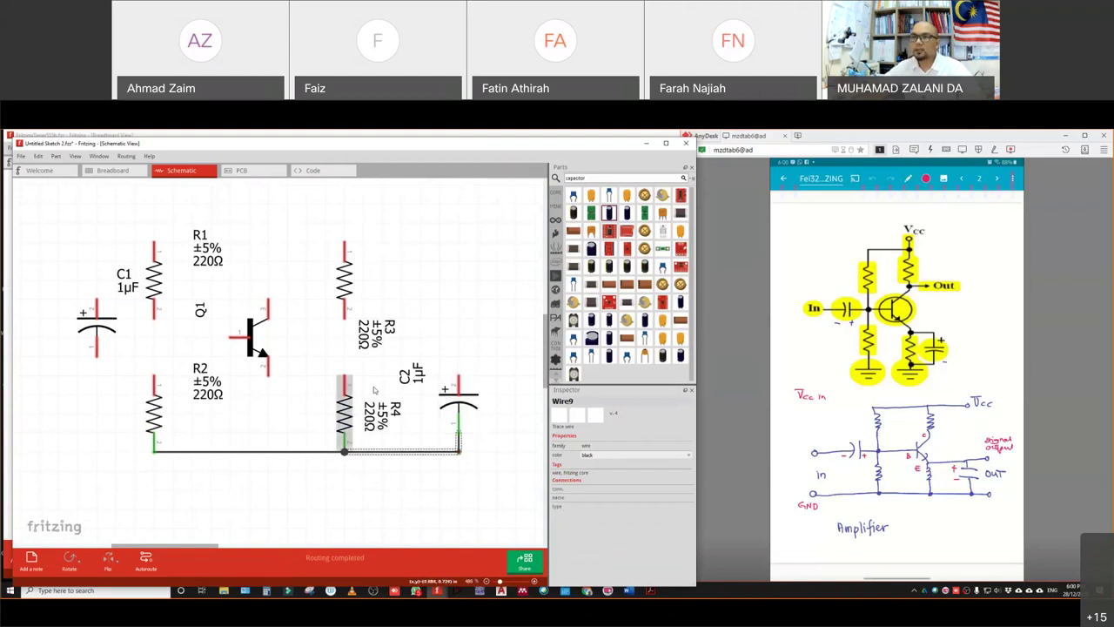
- Shift R4 and C2's label to the right, and wire R4's upper end to C2's positive lead and Q1's emitter
left_click_drag(373, 389, 390, 383)
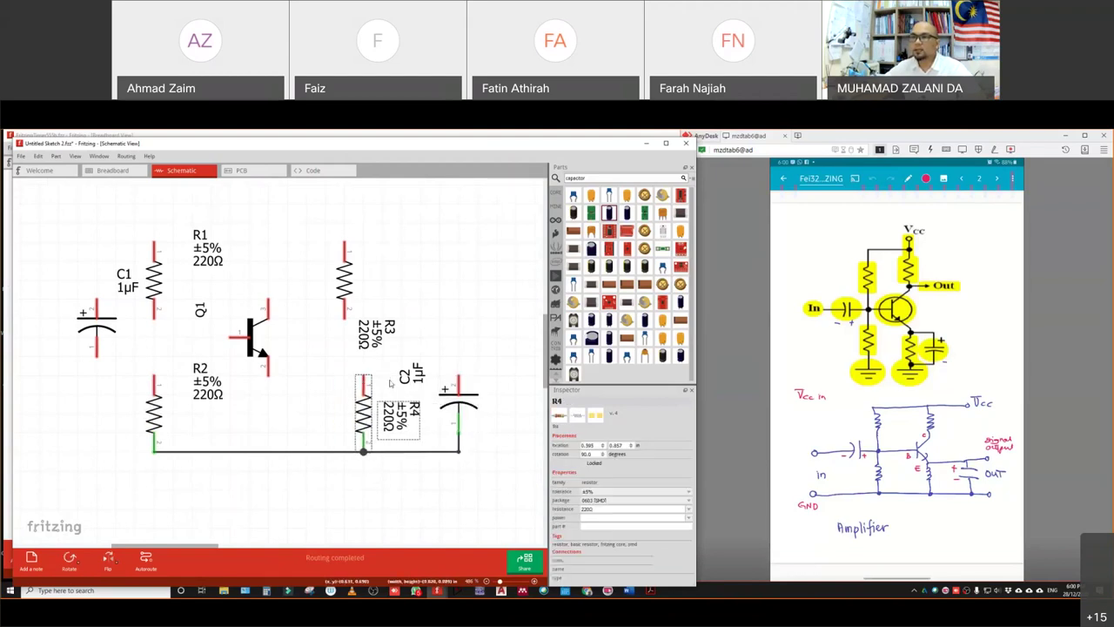
mouse_move(459, 376)
left_mouse_down()
mouse_move(372, 378)
mouse_move(486, 369)
mouse_move(501, 418)
left_mouse_up()
left_click(419, 383)
left_click(474, 426)
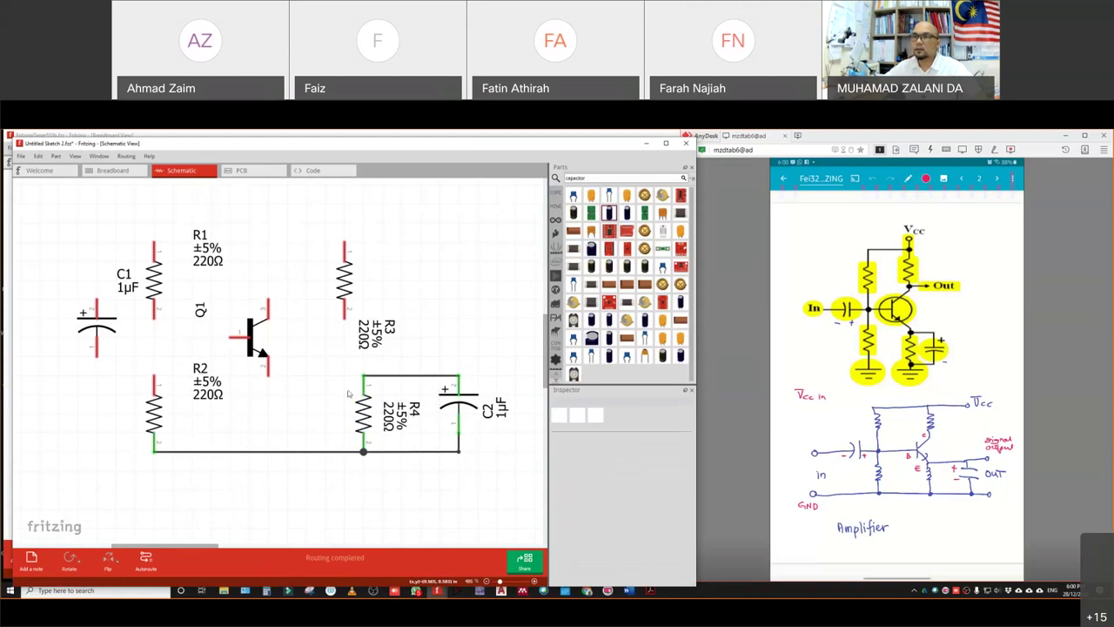
left_click_drag(366, 378, 270, 376)
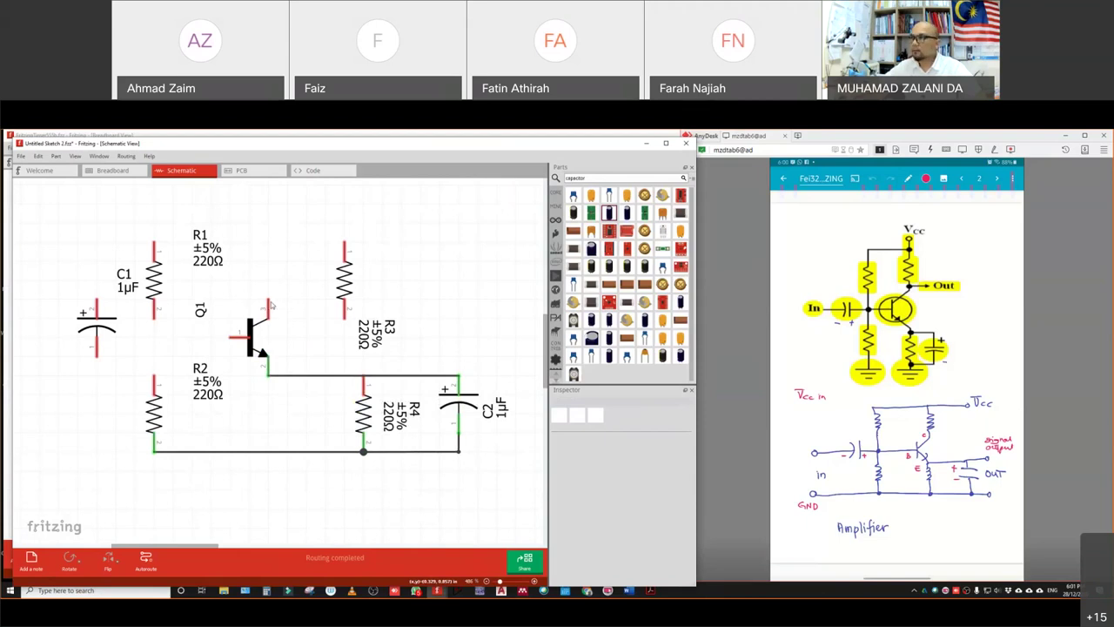
- Bring R3 and Q1 closer together and wire R3's lower end to Q1's collector
left_click_drag(357, 277, 337, 255)
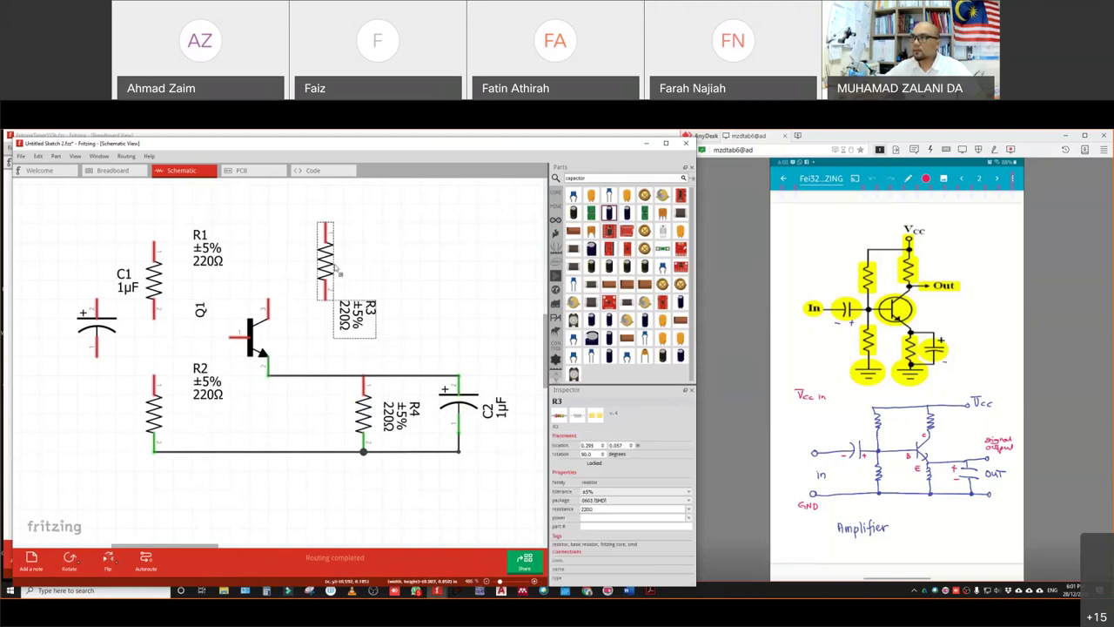
left_click_drag(275, 302, 329, 274)
left_click_drag(325, 227, 346, 253)
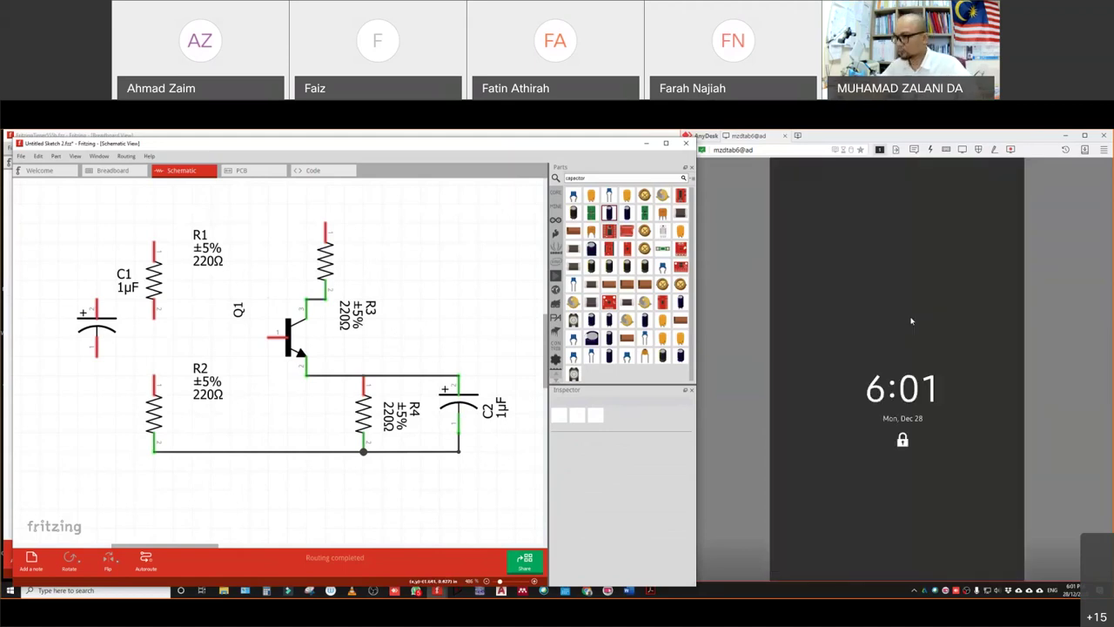
- Bring the PDF circuit diagram into view and wire R3's upper end to R1's upper end with a square corner above R1
key("alt+Tab")
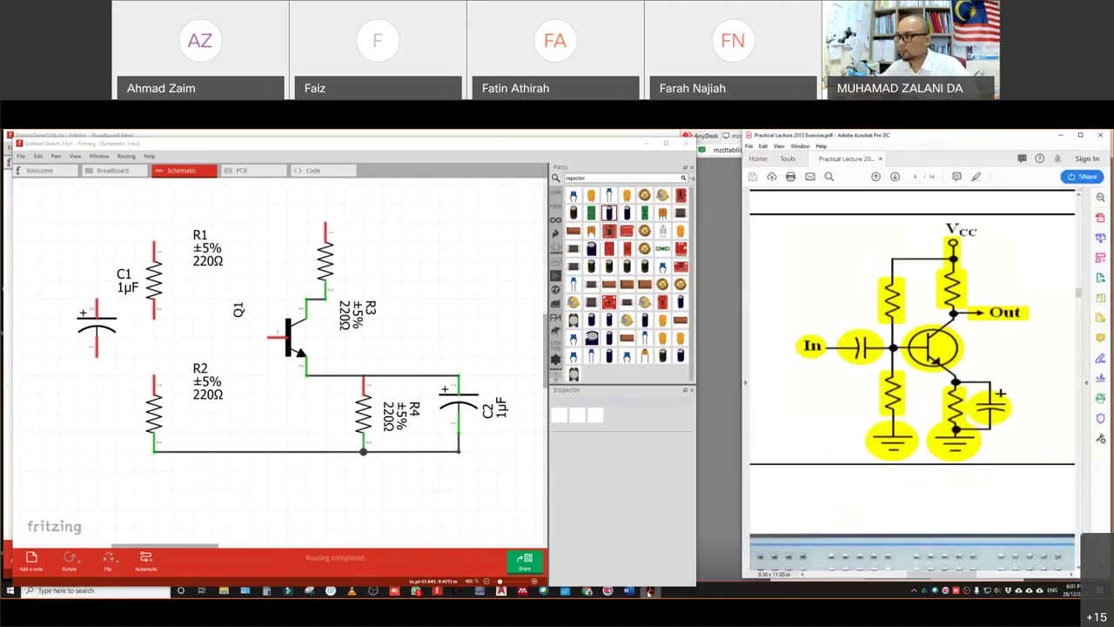
left_click(361, 251)
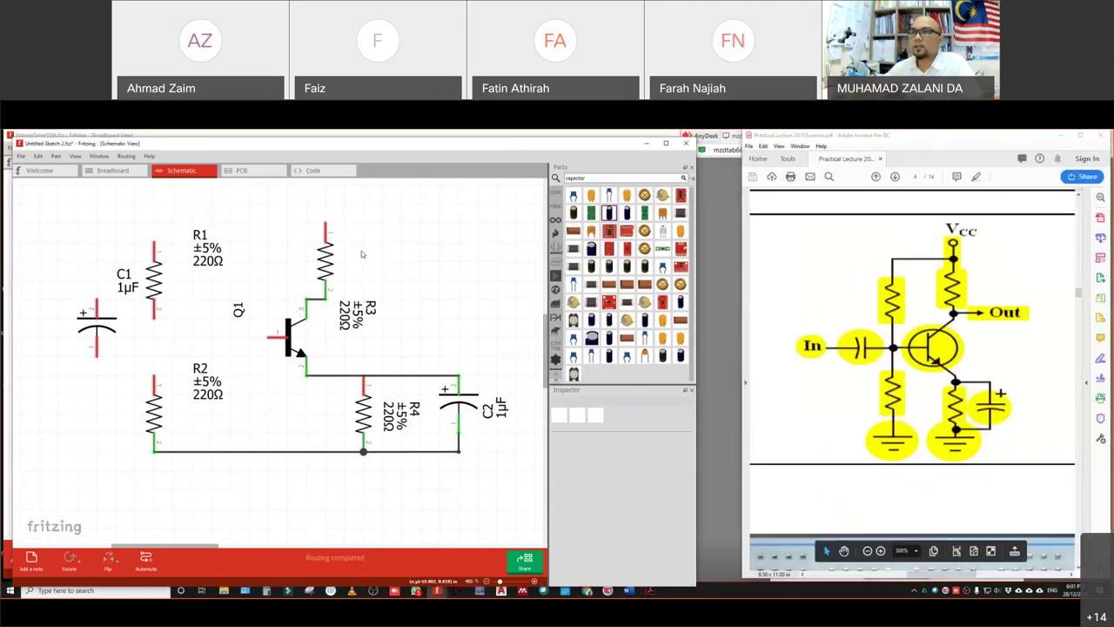
left_click_drag(324, 225, 158, 228)
left_click(255, 354)
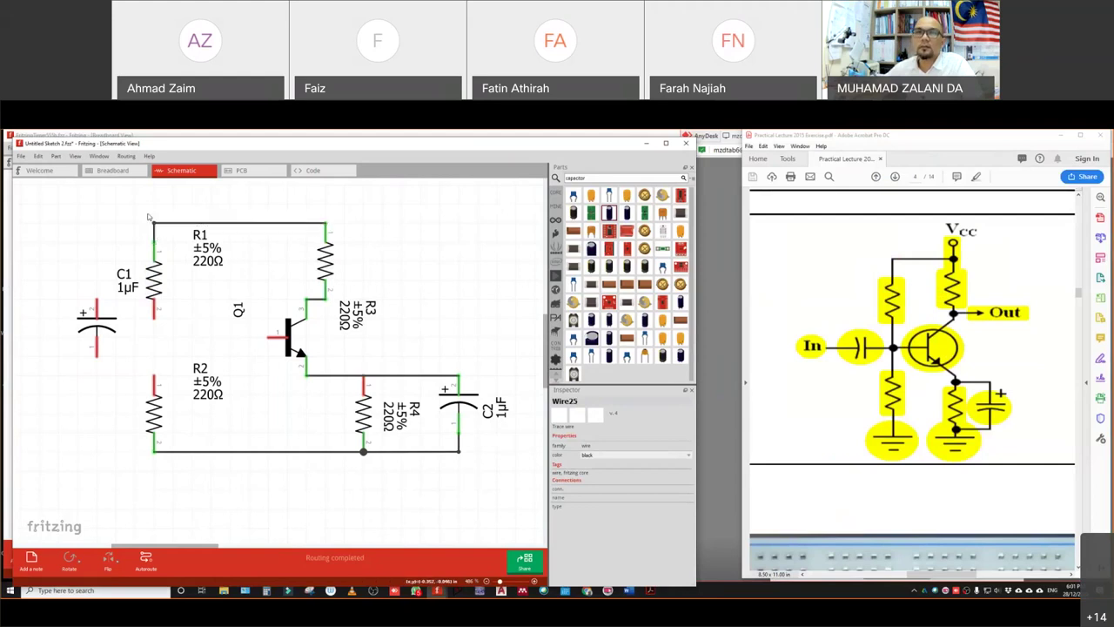
left_click(123, 183)
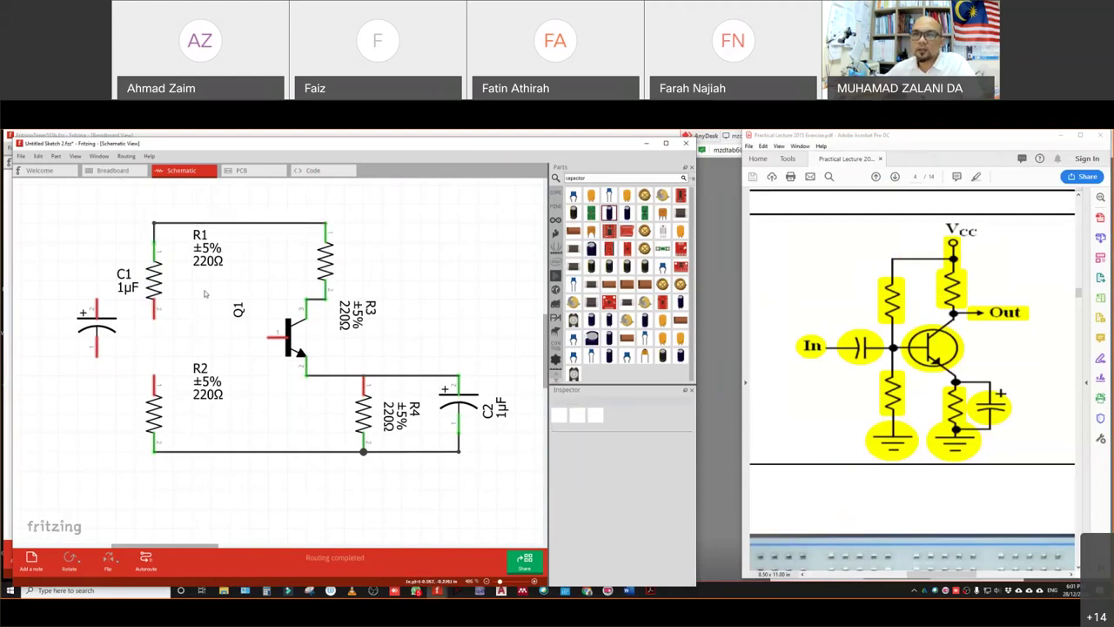
- Switch to the breadboard view and move capacitor C2 onto the upper half of the breadboard
left_click(116, 174)
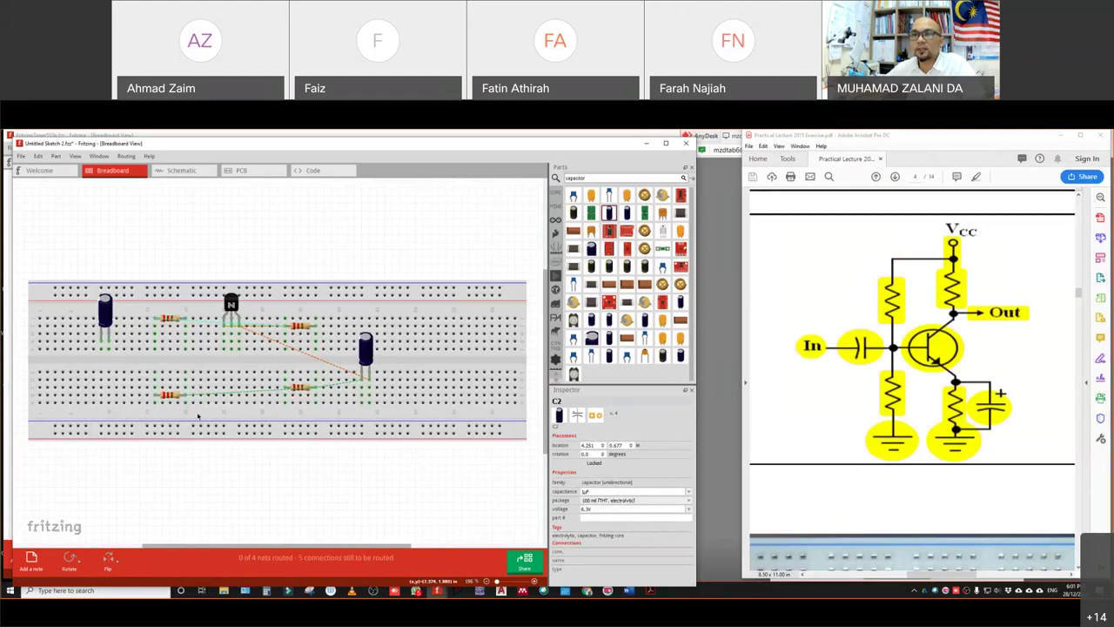
left_click_drag(364, 352, 369, 321)
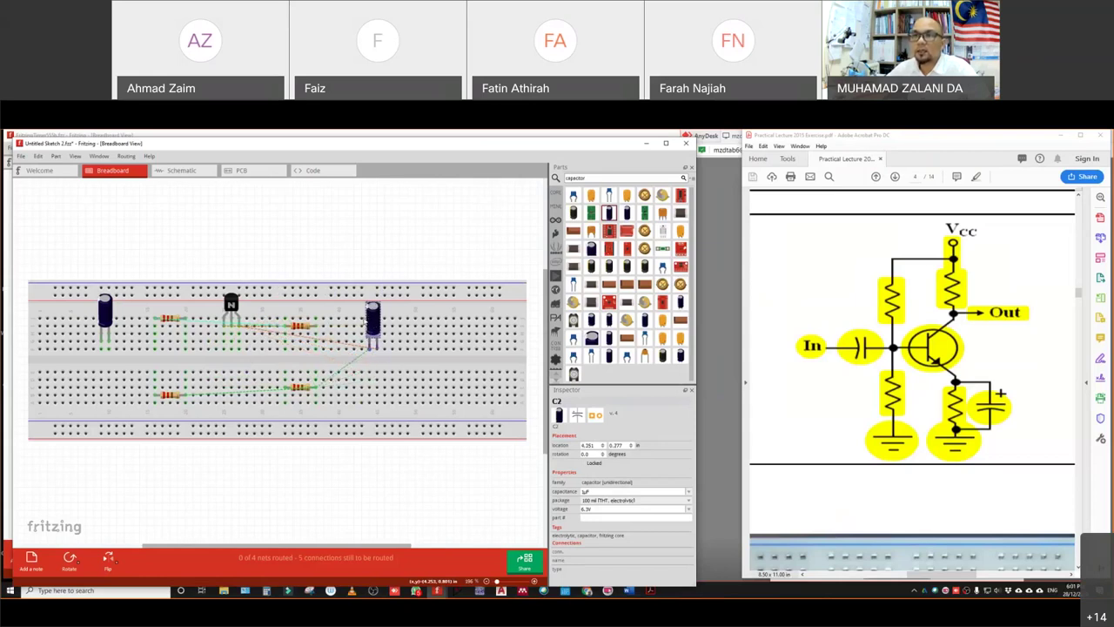
left_click(263, 342)
left_click_drag(264, 342, 262, 341)
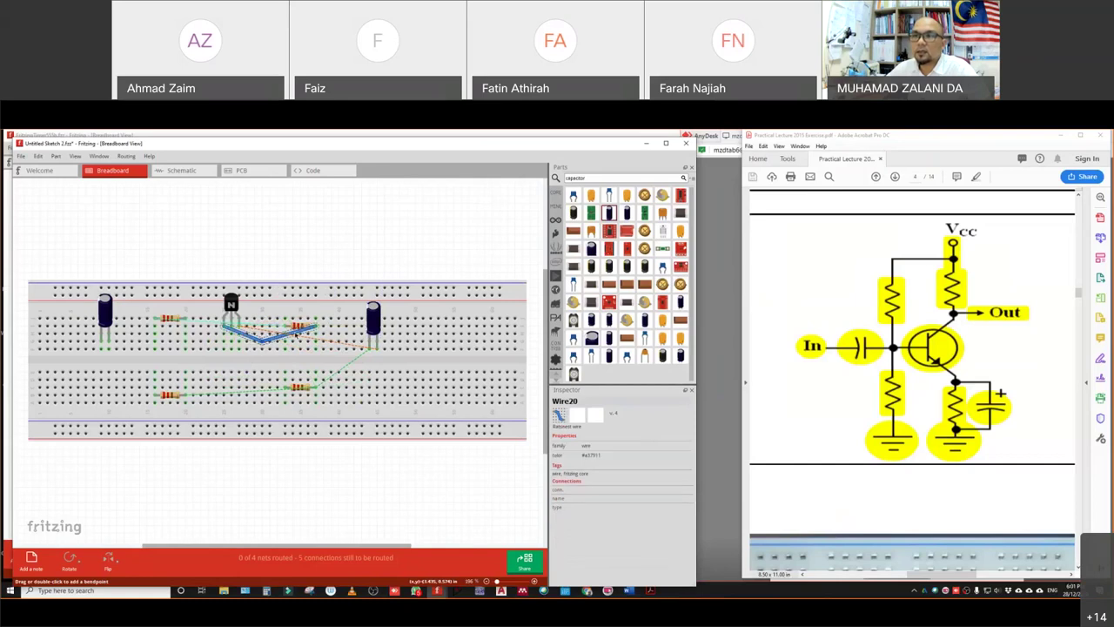
key("ctrl+z")
key("ctrl+z")
key("ctrl+z")
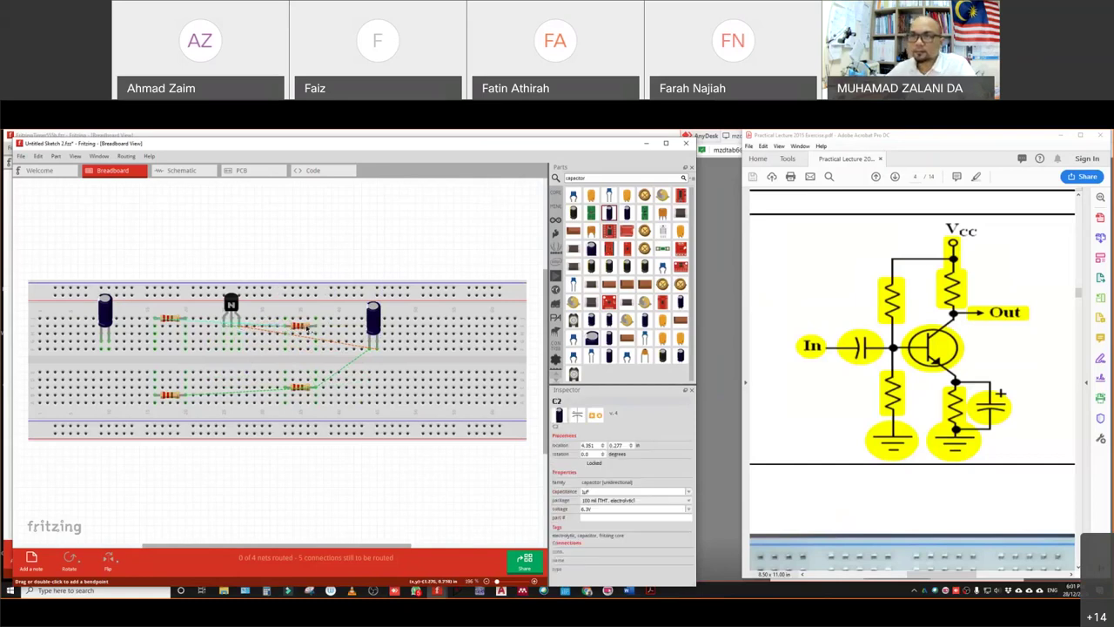
- Swap R3 and R2 on the breadboard, placing R3 in the lower half below R1 and R2 in the upper half above R4
key("ctrl+z")
key("ctrl+z")
key("ctrl+z")
key("ctrl+z")
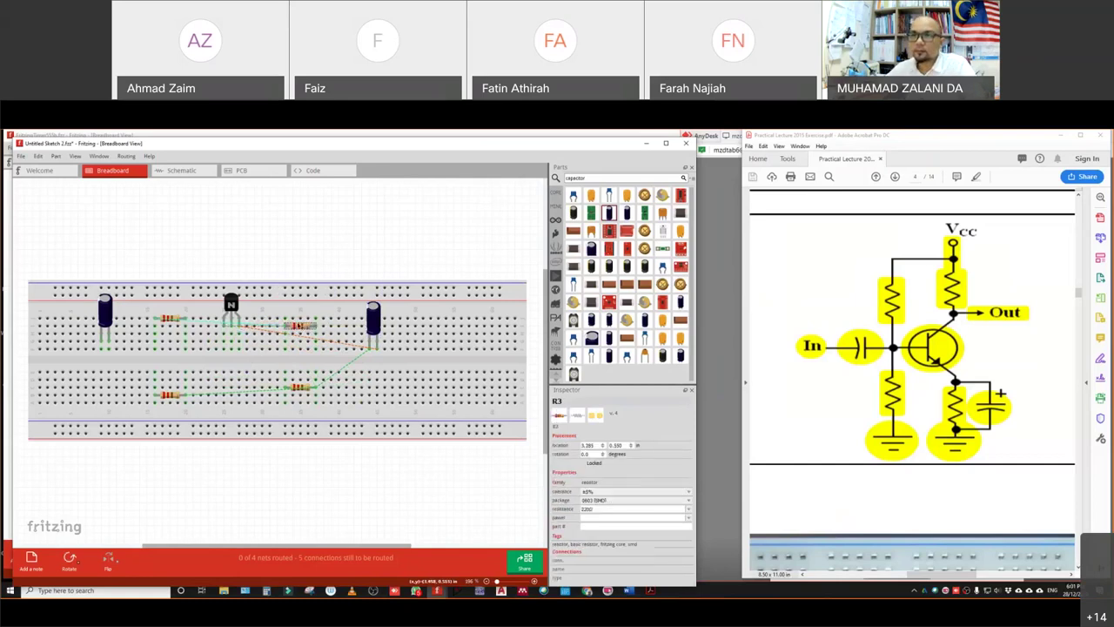
key("ctrl+z")
key("ctrl+z")
key("ctrl+z")
key("ctrl+z")
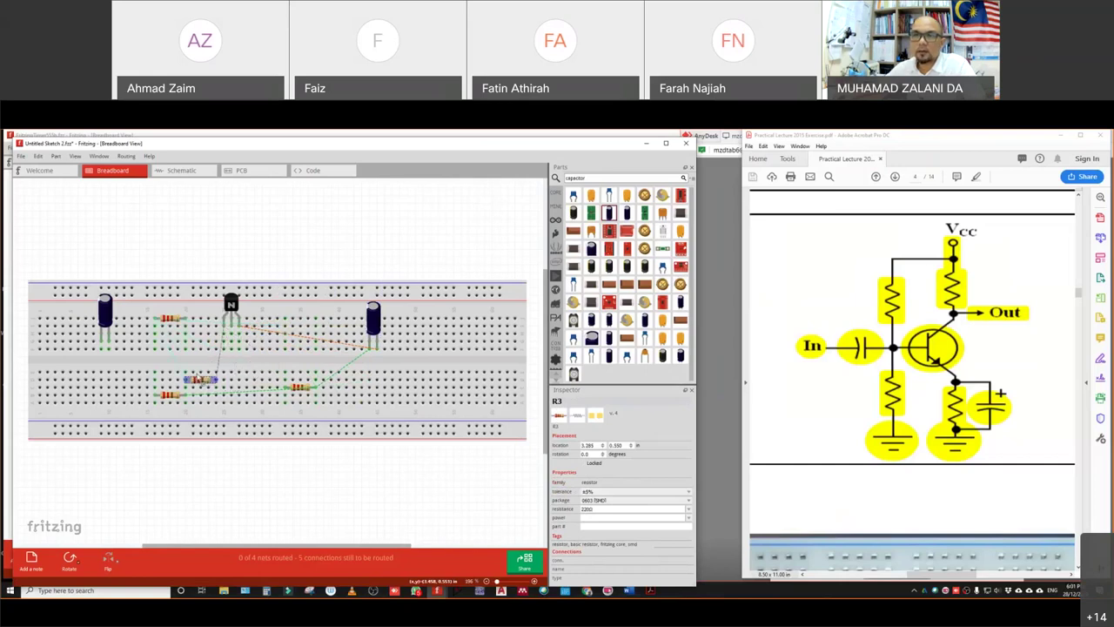
key("ctrl+z")
key("ctrl+z")
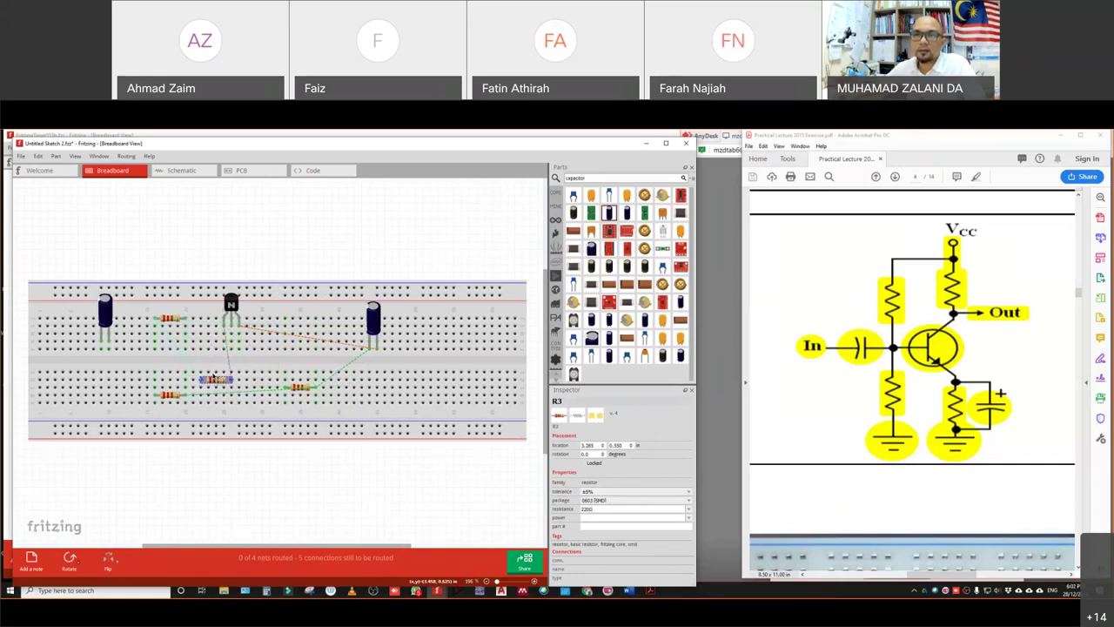
left_click_drag(167, 395, 308, 320)
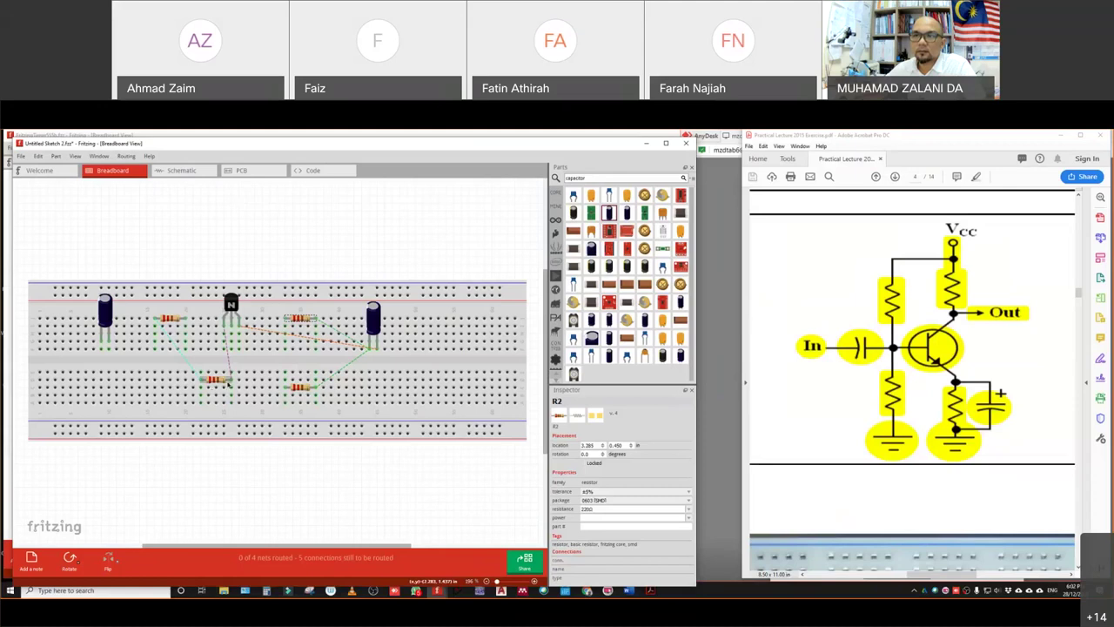
left_click_drag(202, 392, 166, 410)
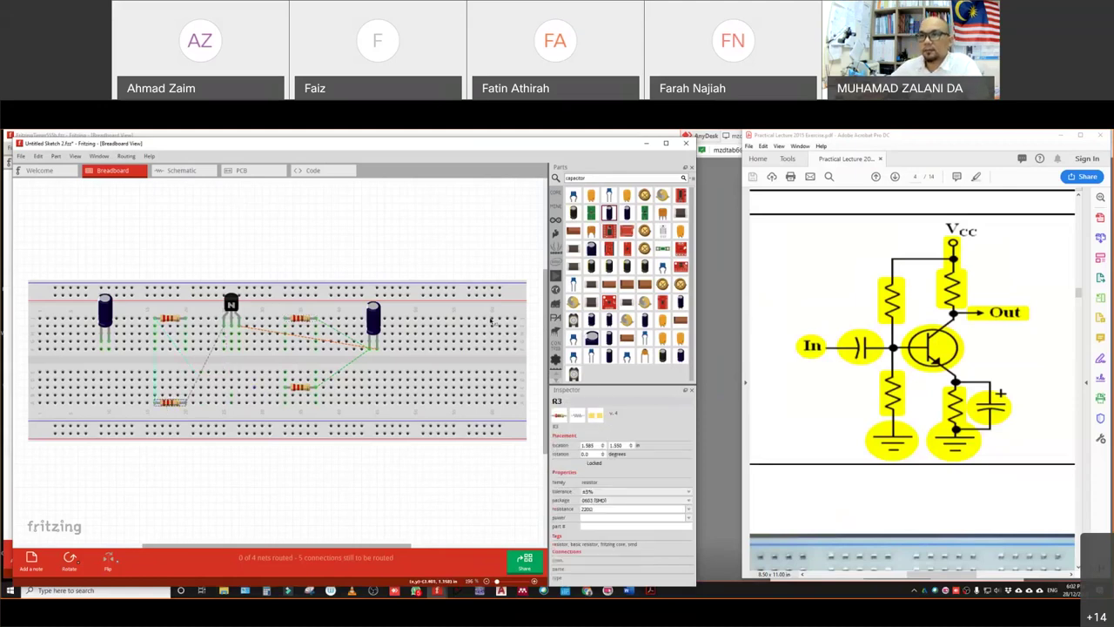
left_click_drag(378, 350, 361, 427)
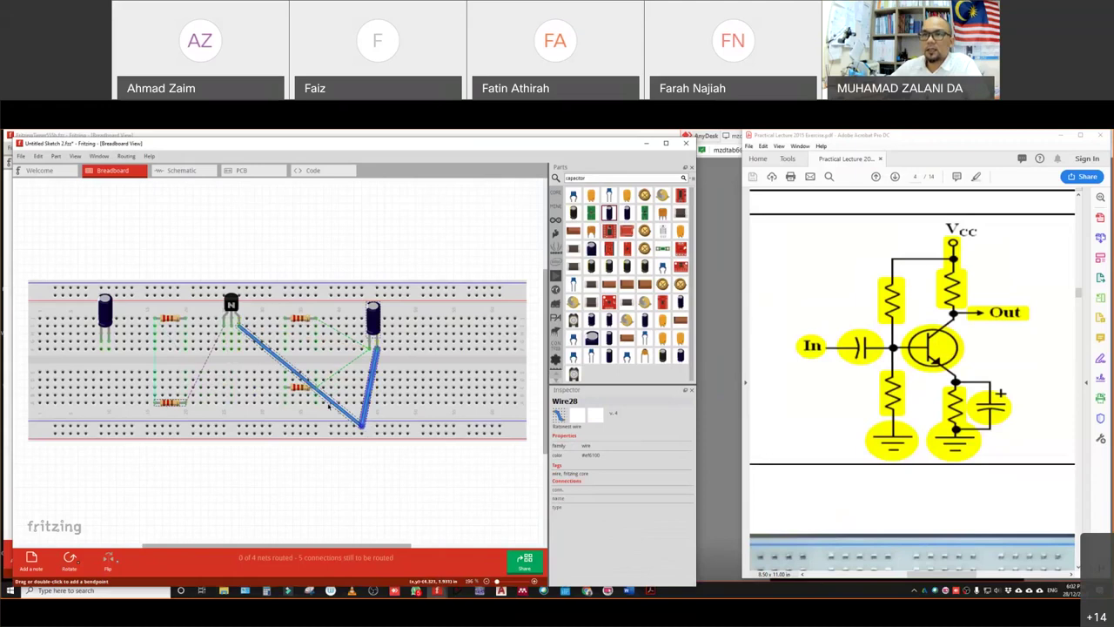
left_click_drag(297, 376, 236, 427)
left_click(340, 479)
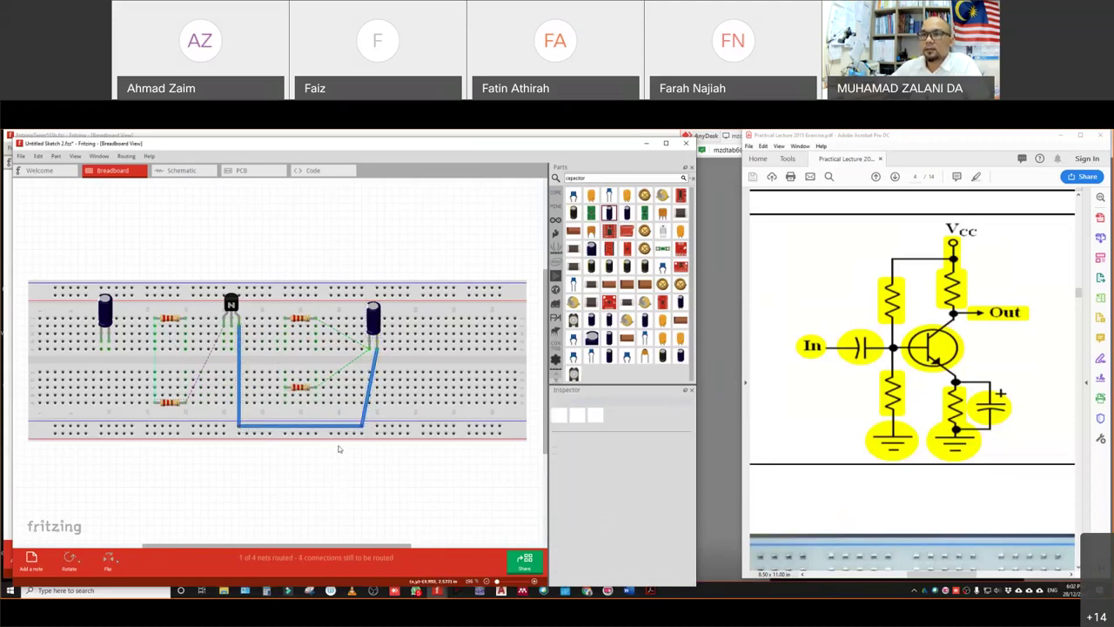
left_click(328, 426)
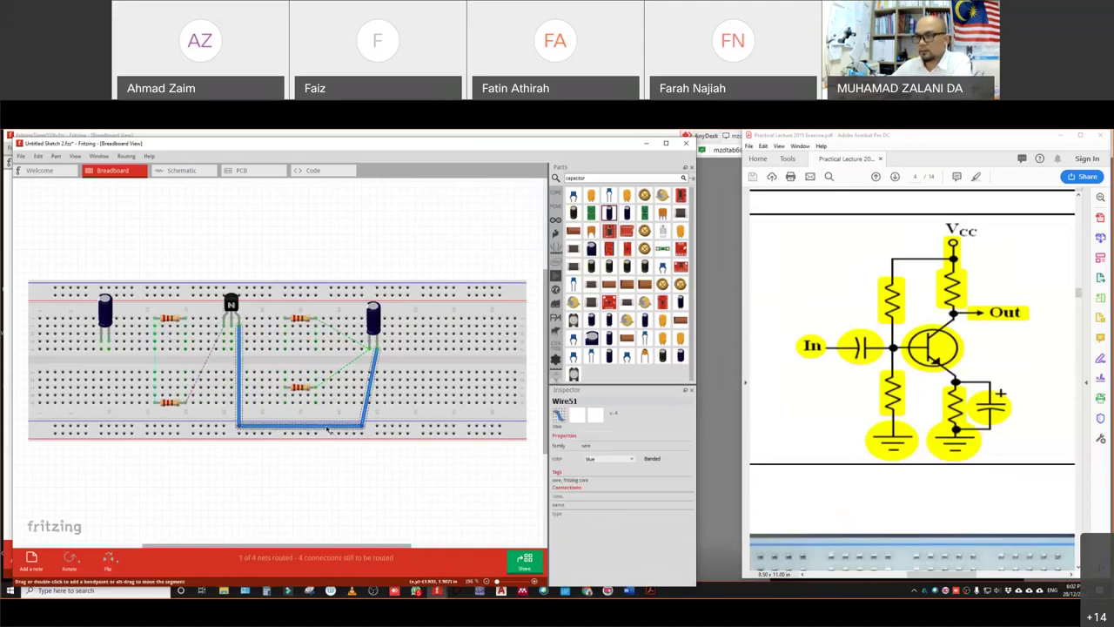
key("Delete")
- Shift C2 slightly up and connect Q1's right lead and C2's right lead to the lower blue rail with vertical wires
left_click_drag(237, 346, 237, 427)
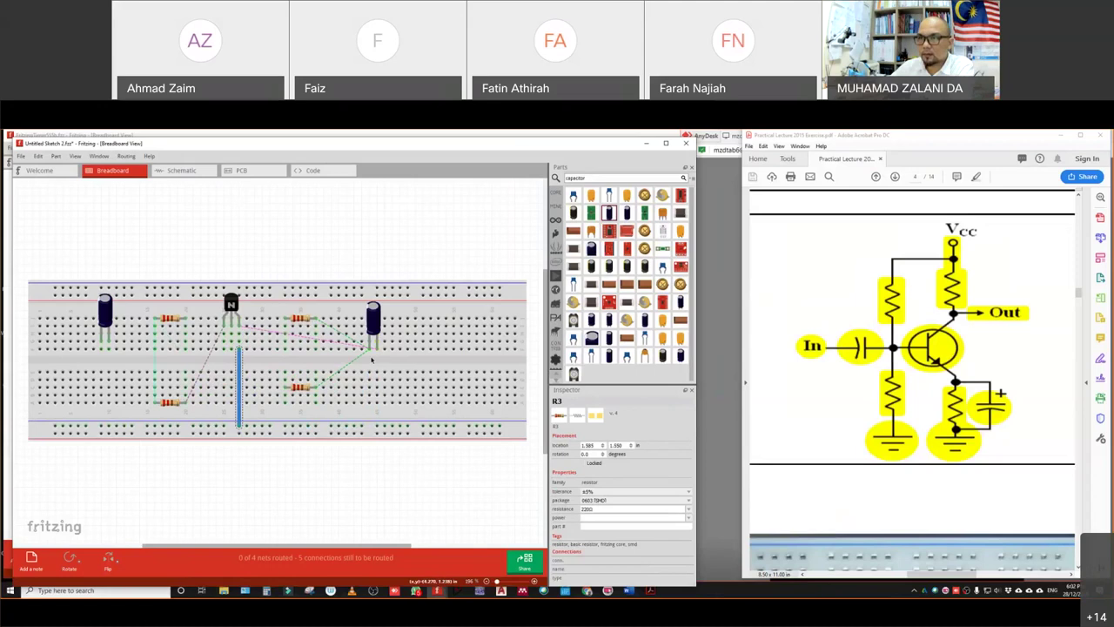
left_click(377, 353)
left_click_drag(380, 407, 372, 296)
left_click_drag(379, 353, 377, 426)
left_click(379, 478)
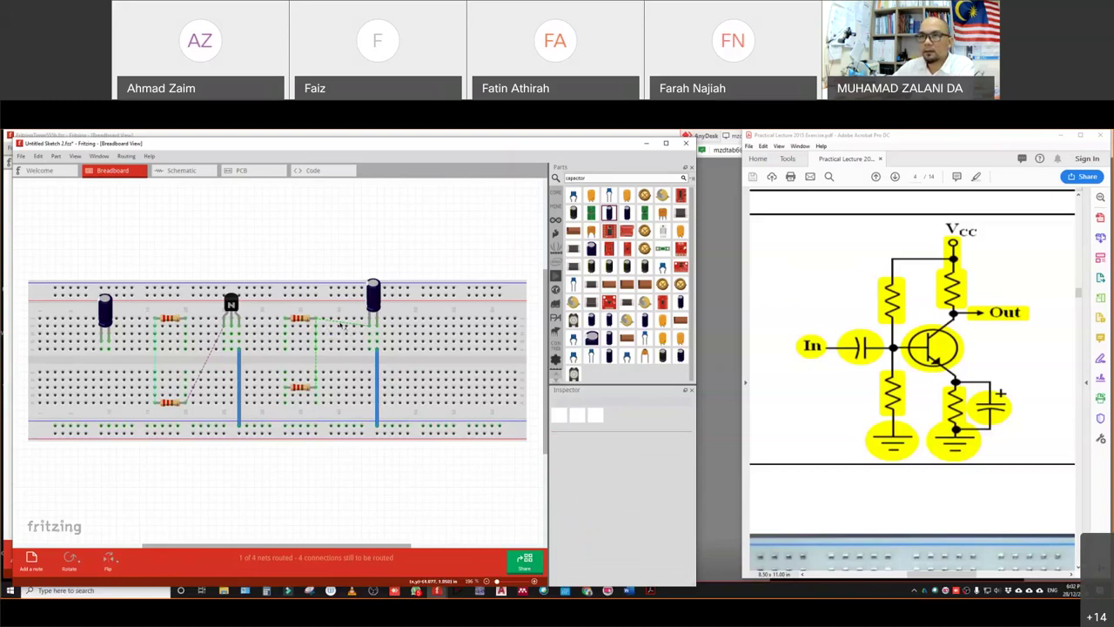
- Wire C2's left lead to R2's right end, and R2's right end straight down to R4's right end
left_click_drag(369, 334, 315, 333)
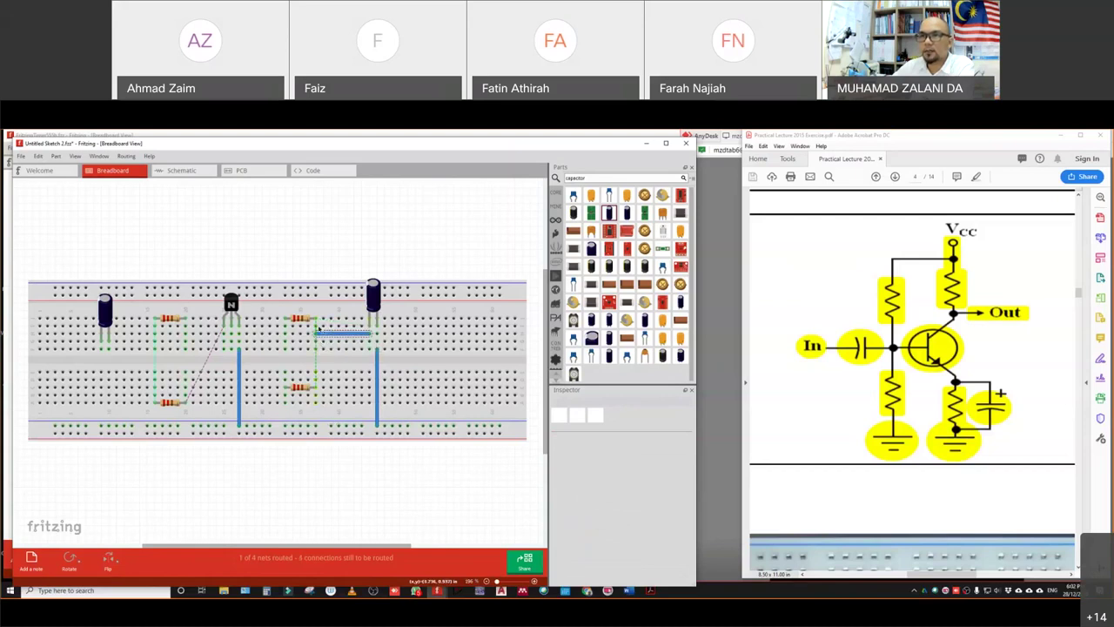
left_click_drag(315, 322, 316, 384)
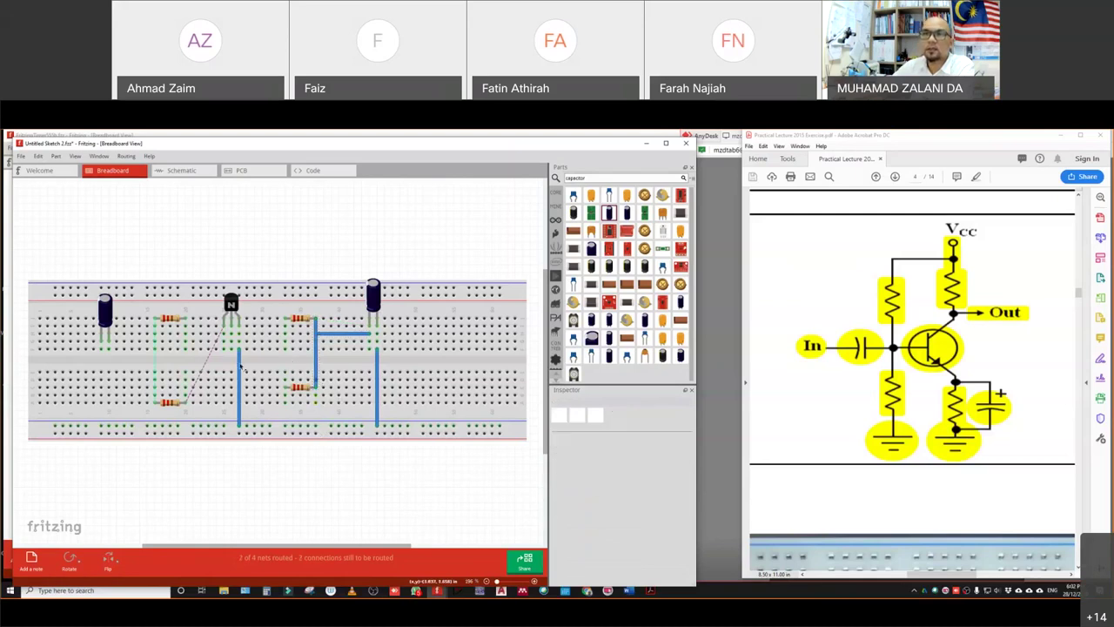
- Wire Q1's left lead to R3's right end with a square corner, and R1's left end straight down to R3's left end
left_click_drag(228, 345, 224, 406)
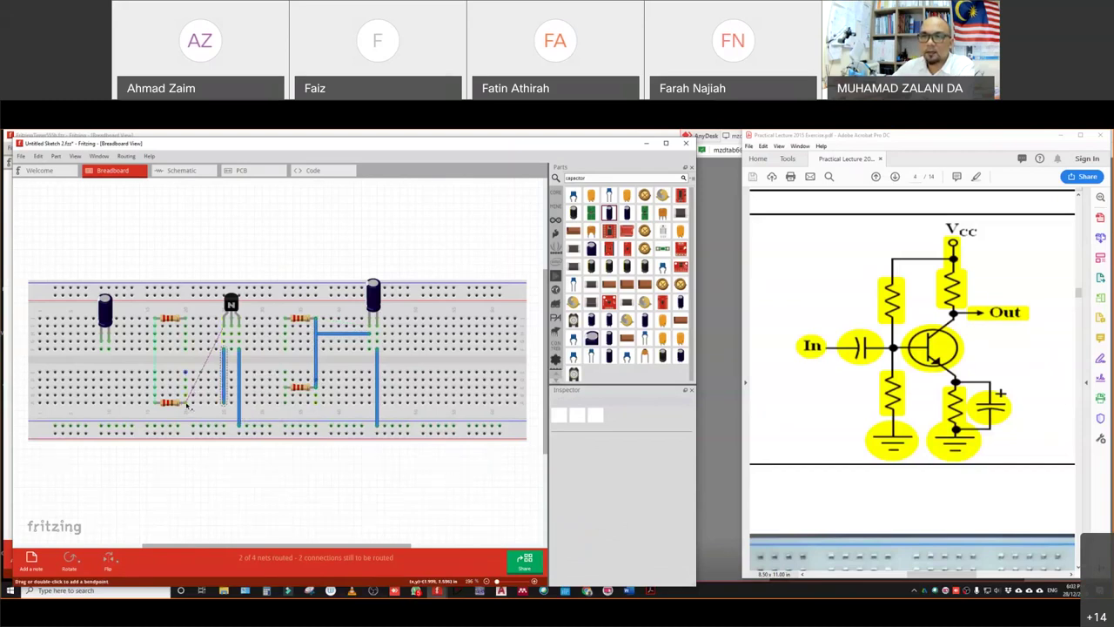
left_click(218, 409)
left_click_drag(222, 407, 185, 402)
left_click(271, 455)
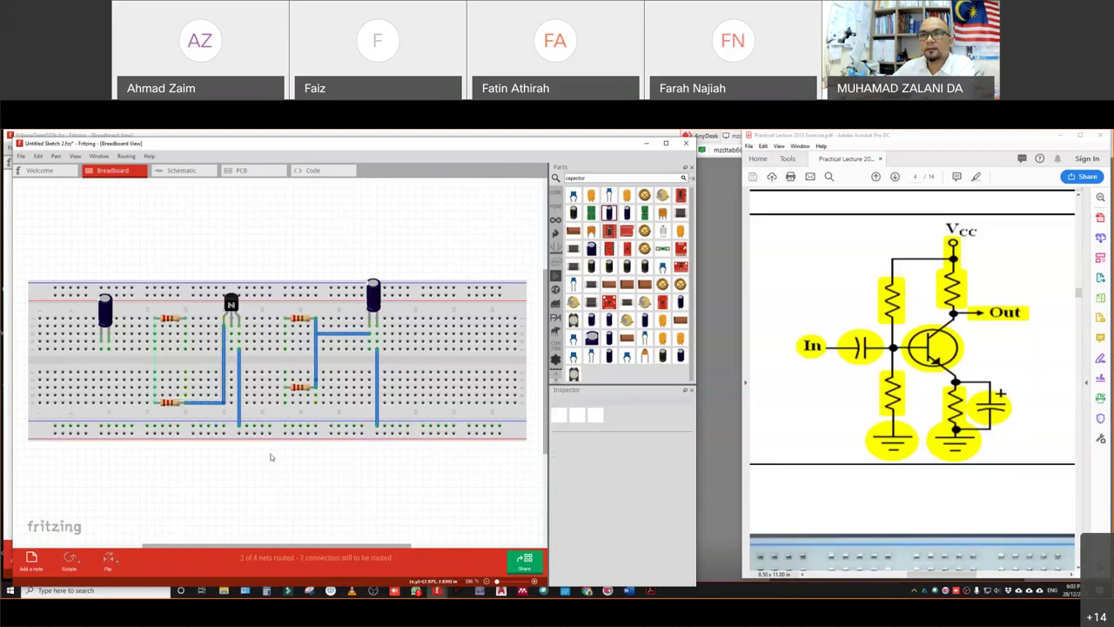
left_click_drag(155, 319, 155, 402)
left_click(232, 487)
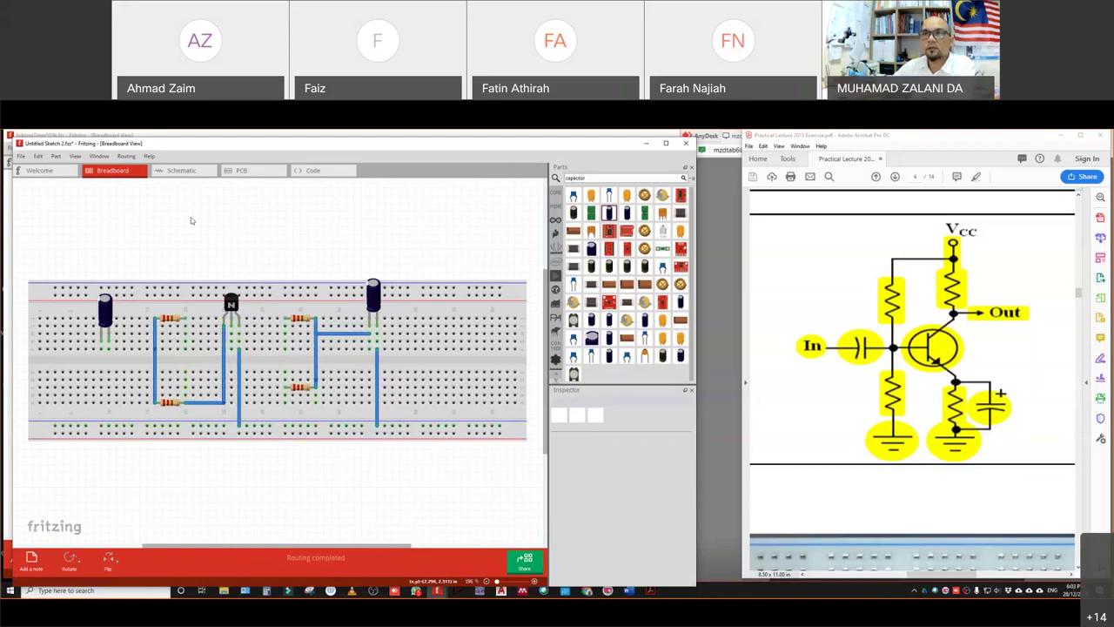
- Switch to the schematic view, move C1 slightly down and rotate it 90° clockwise so its positive side faces R1 and R2
left_click(184, 171)
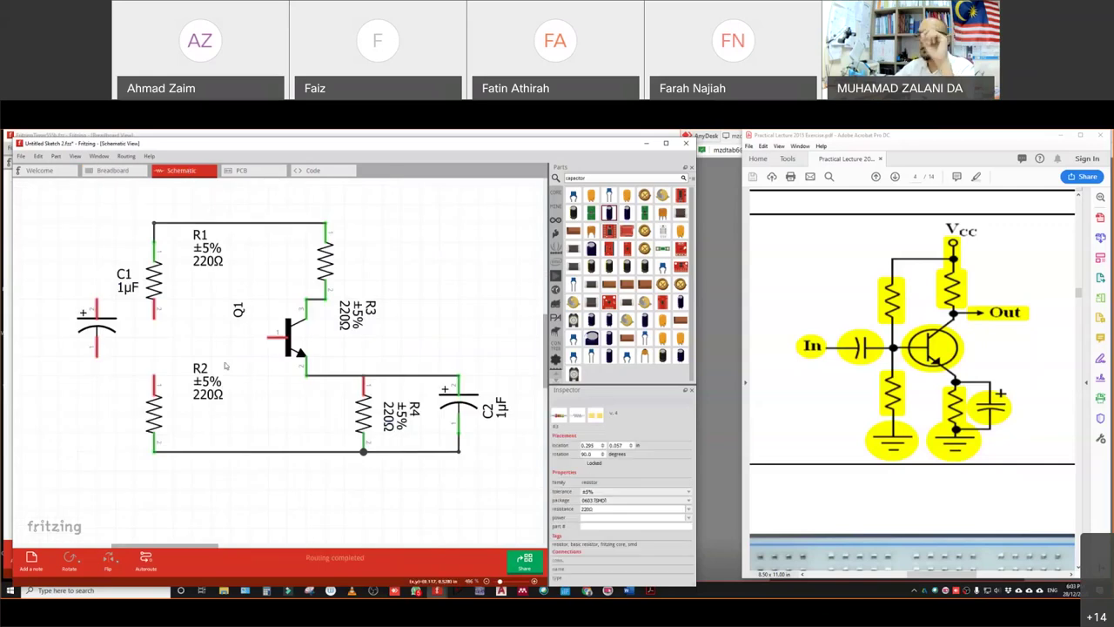
left_click_drag(98, 328, 99, 347)
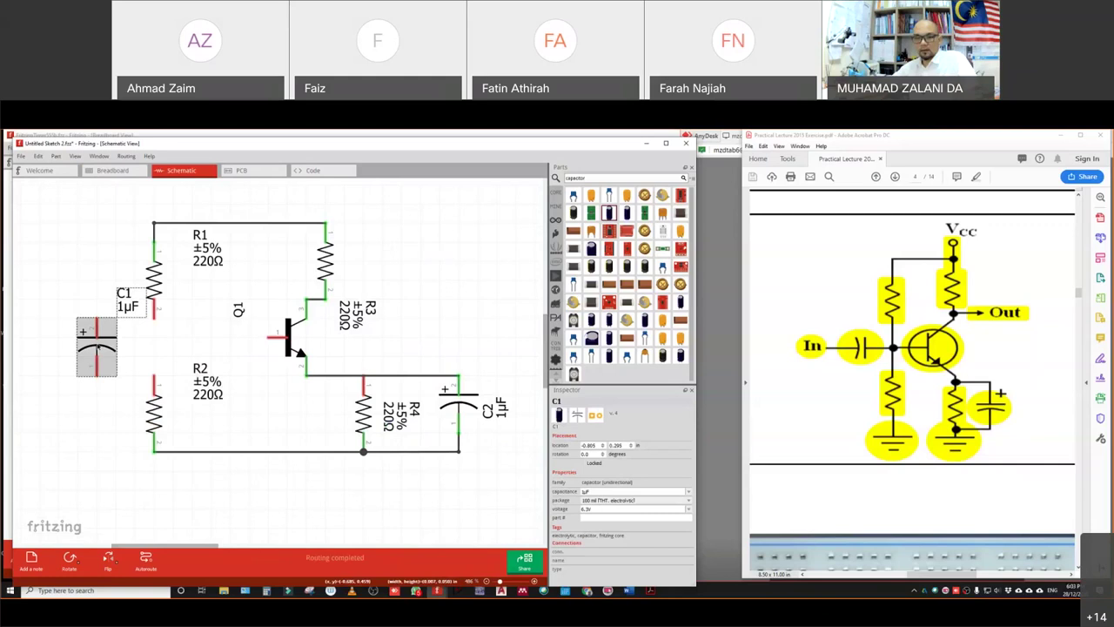
key("ctrl+alt+r")
key("ctrl+alt+r")
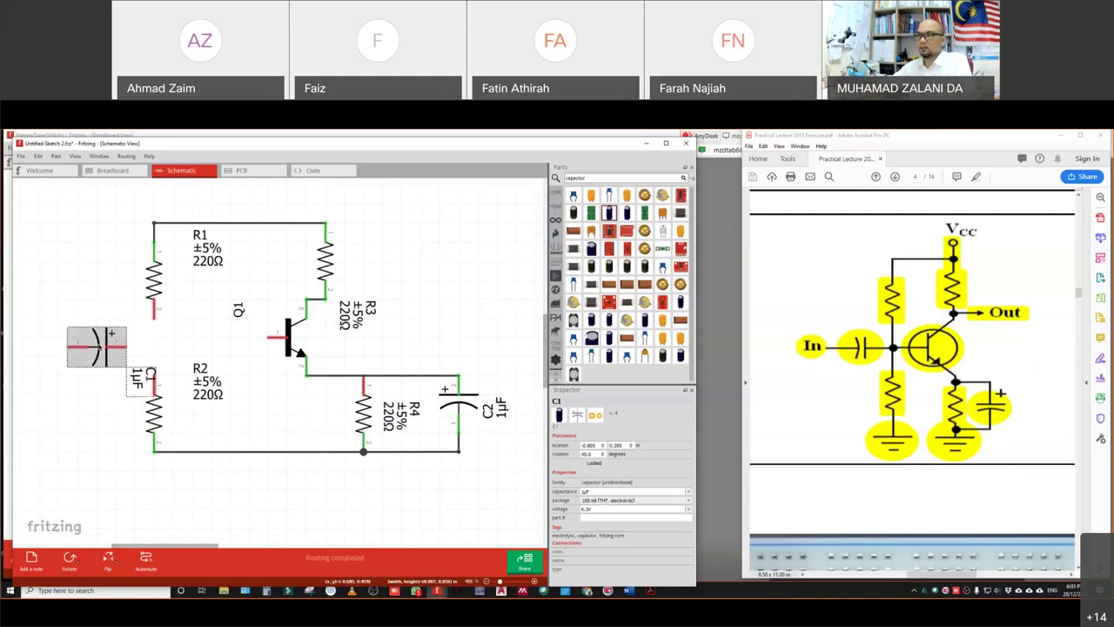
- Place capacitor C1 beside the resistor column and wire C1, R1 and R2 to the base of transistor Q1
left_click_drag(111, 347, 101, 357)
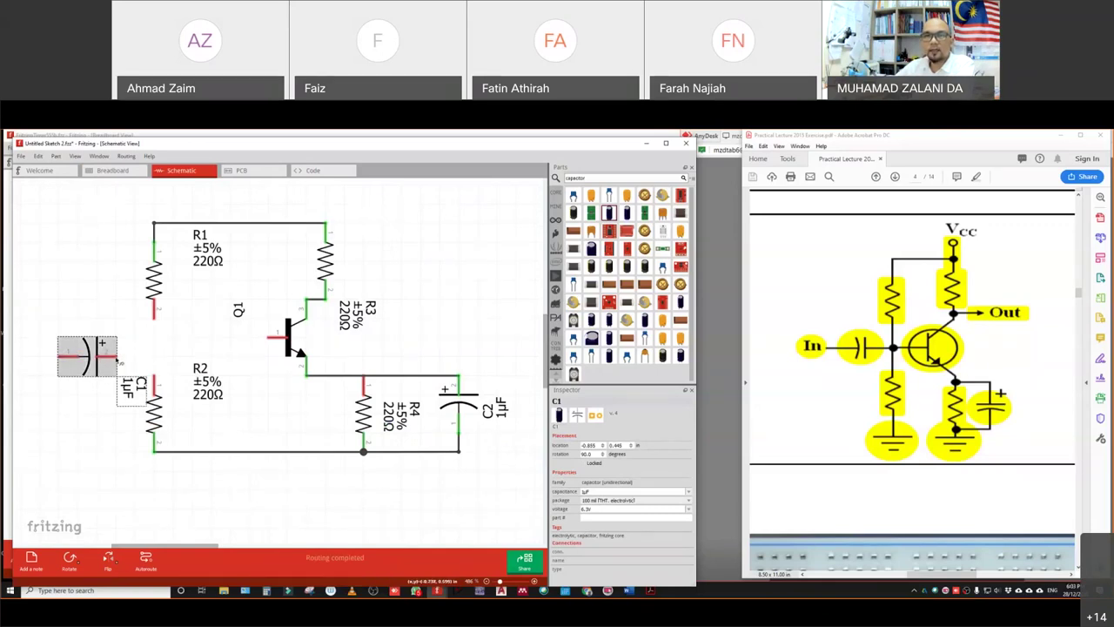
left_click_drag(119, 358, 270, 337)
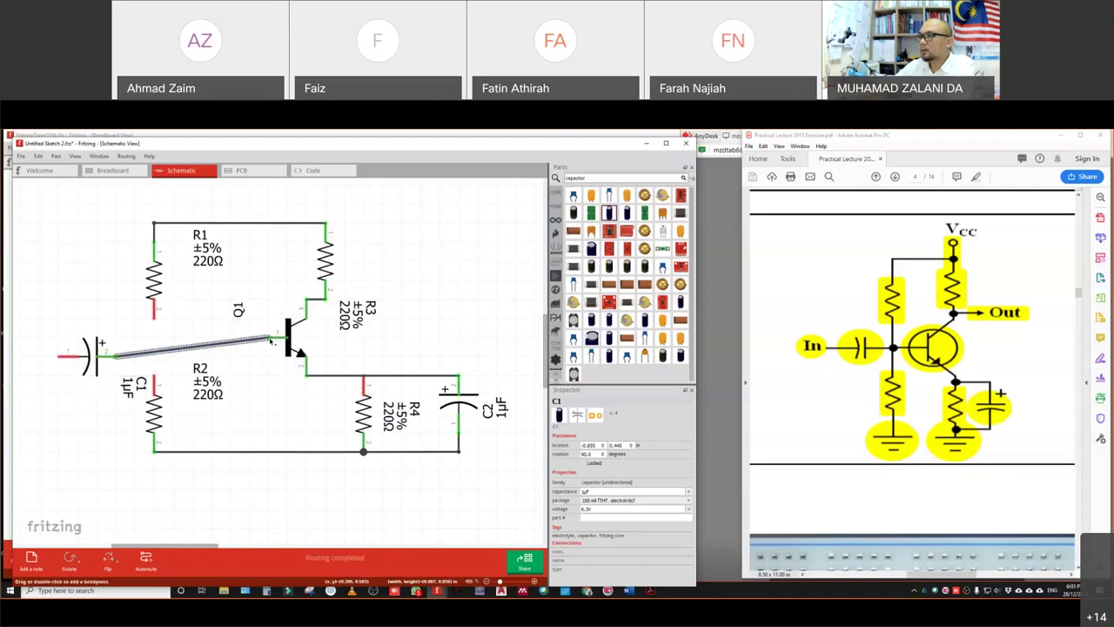
left_click(231, 508)
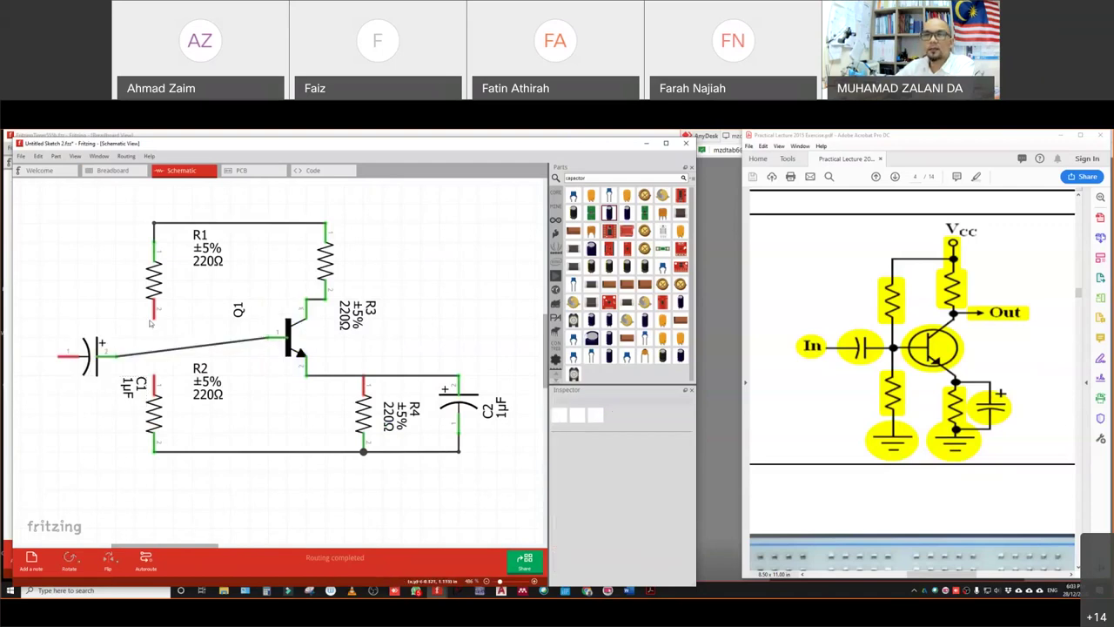
left_click_drag(155, 320, 269, 336)
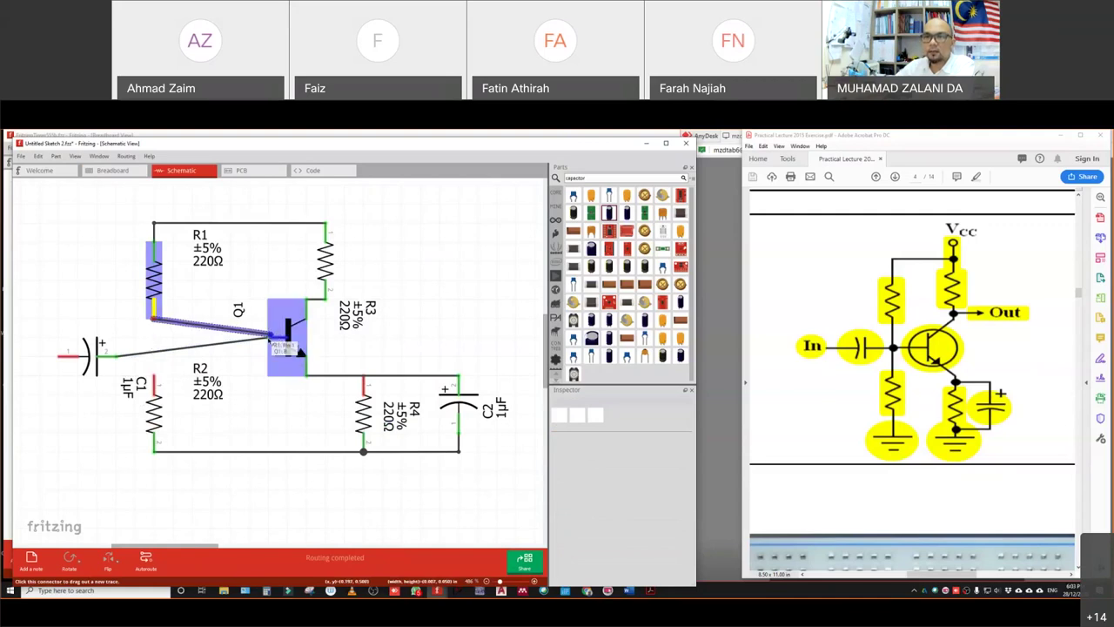
left_click(271, 342)
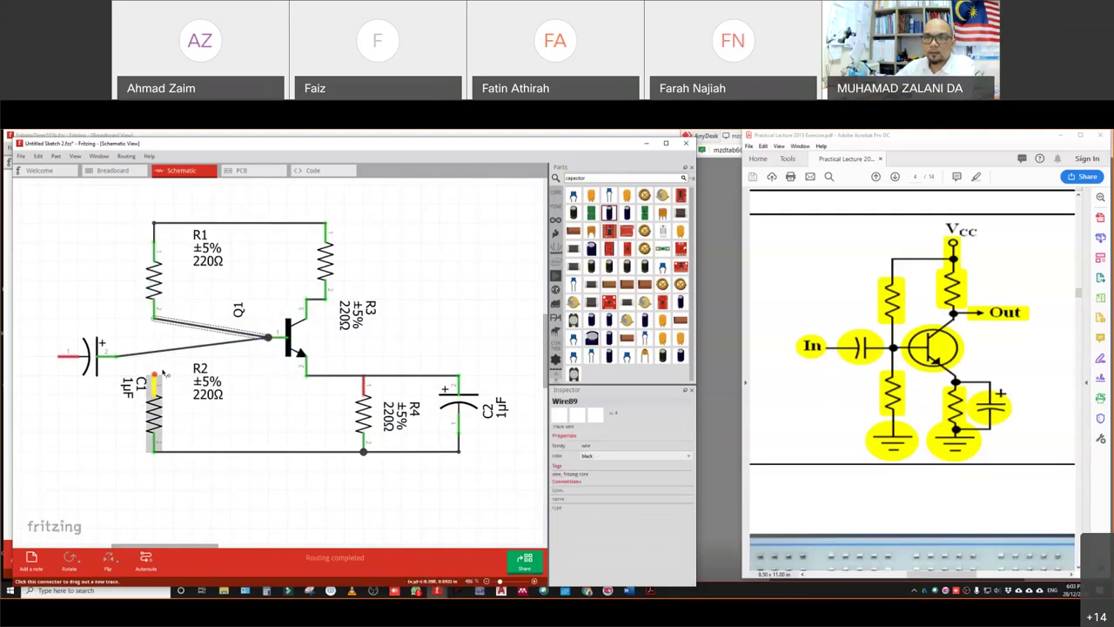
left_click_drag(269, 337, 154, 355)
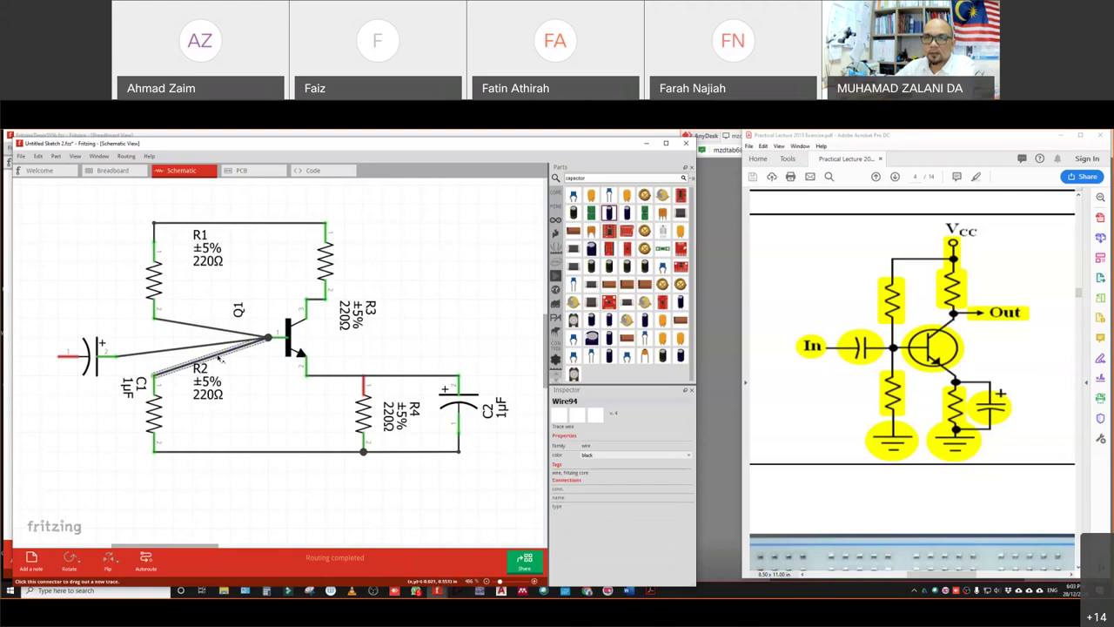
- Straighten the wires at the R1–R2 junction and align capacitor C1 with the transistor's base line
mouse_move(156, 352)
left_mouse_down()
mouse_move(160, 329)
mouse_move(158, 352)
mouse_move(155, 339)
left_mouse_up()
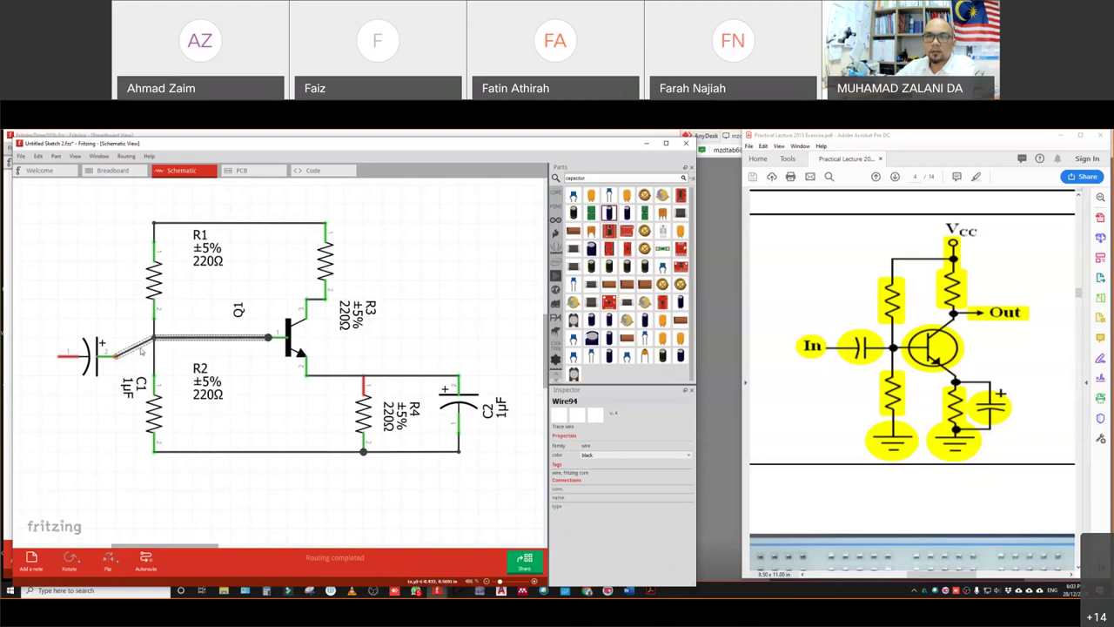
left_click_drag(87, 357, 87, 339)
left_click(74, 439)
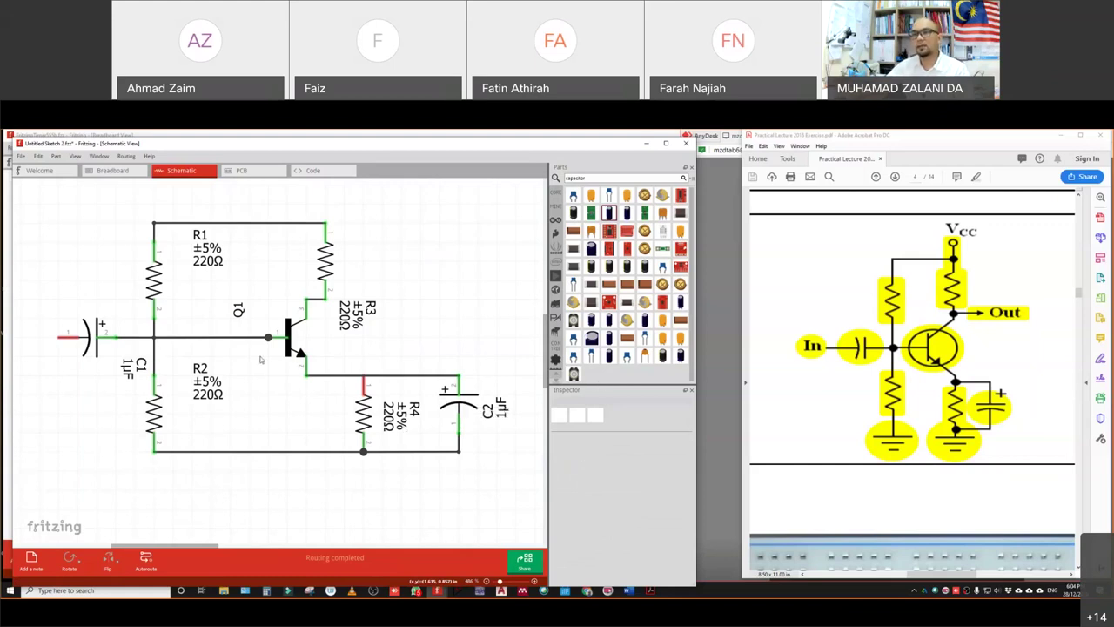
- In the breadboard view, wire the transistor to the R1–R2 column and to the upper resistor beside it, and connect that R1–R2 column to C1
left_click(122, 172)
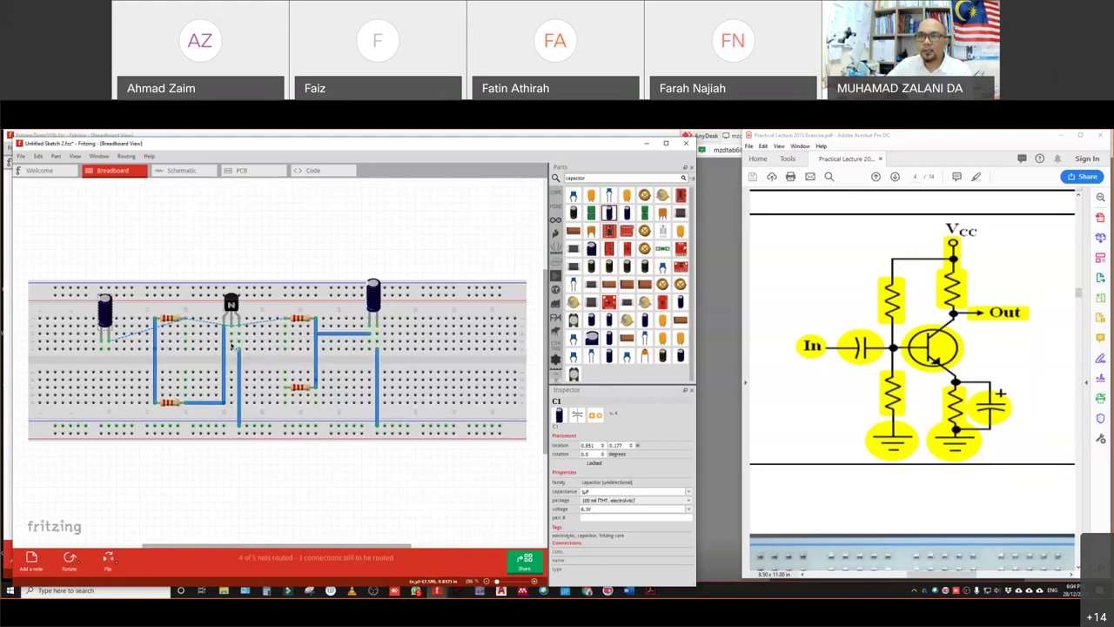
left_click_drag(231, 343, 183, 340)
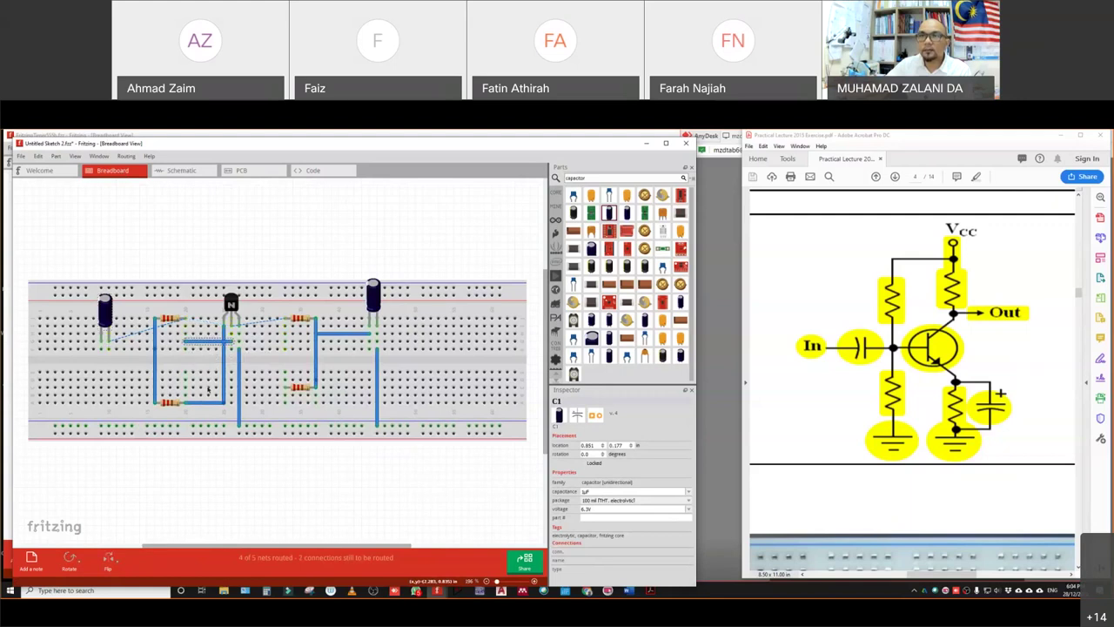
left_click(233, 492)
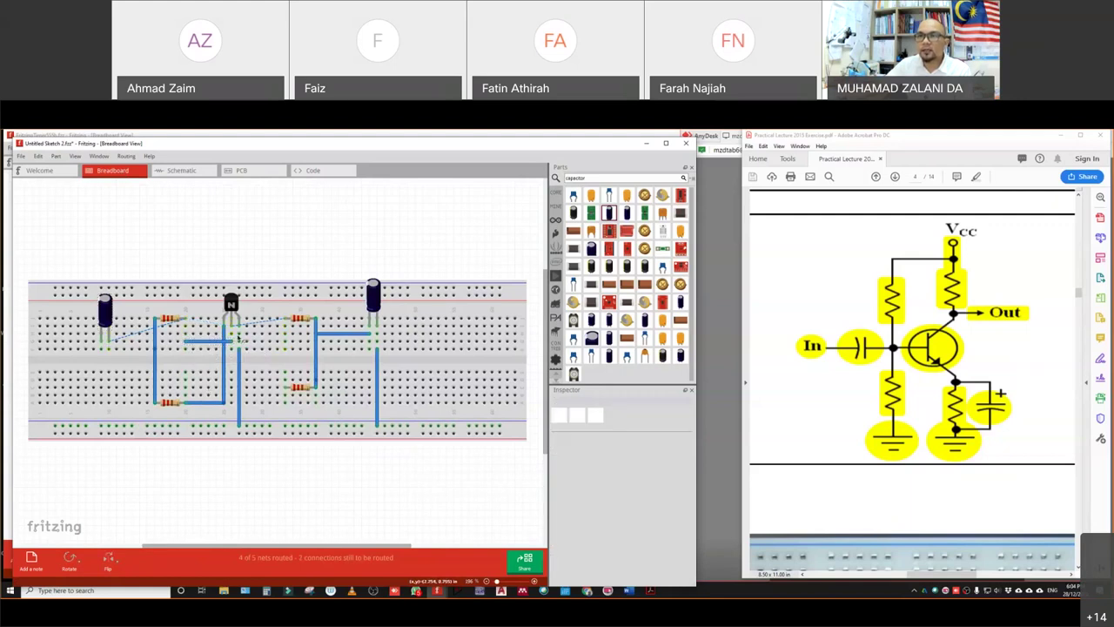
left_click_drag(231, 336, 288, 333)
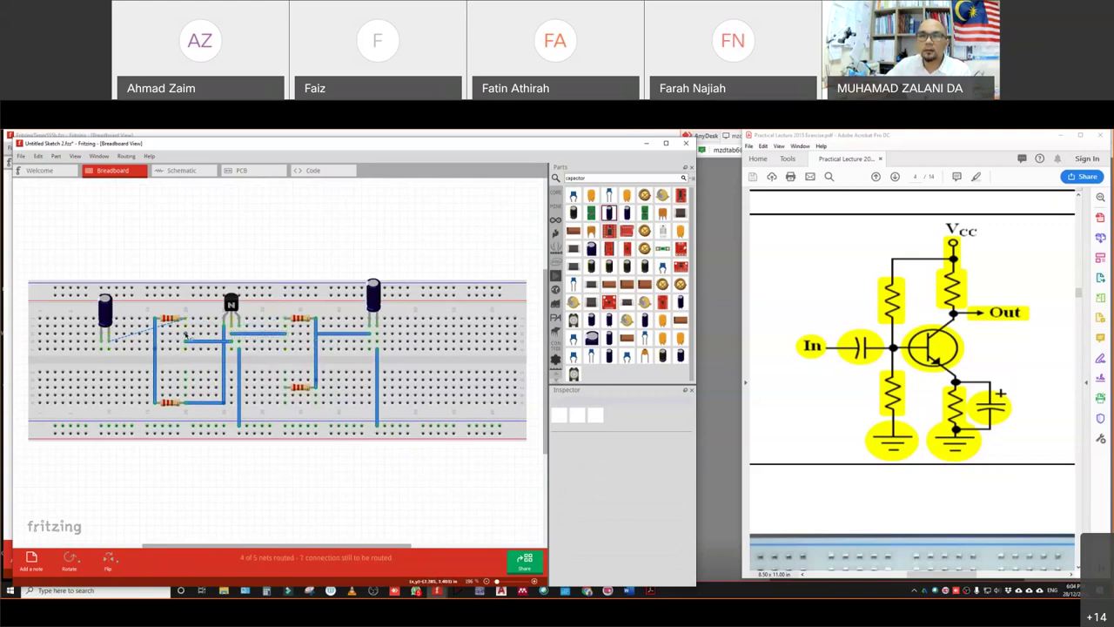
left_click_drag(185, 335, 107, 348)
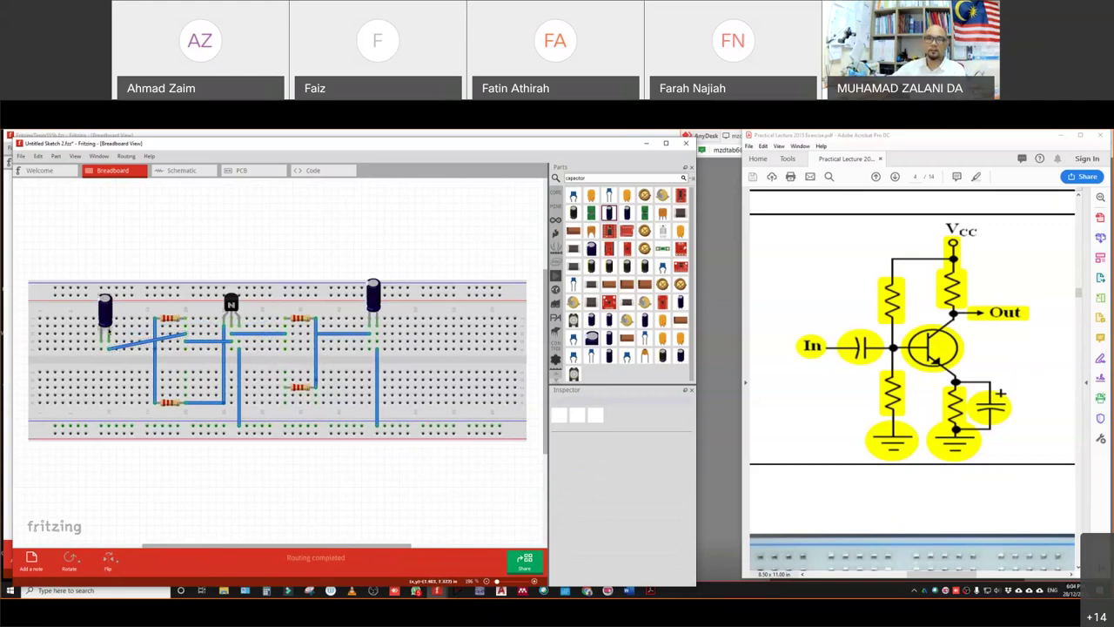
- Move capacitor C1 up on the breadboard and level the wire running from it to the resistor column
left_click(104, 300)
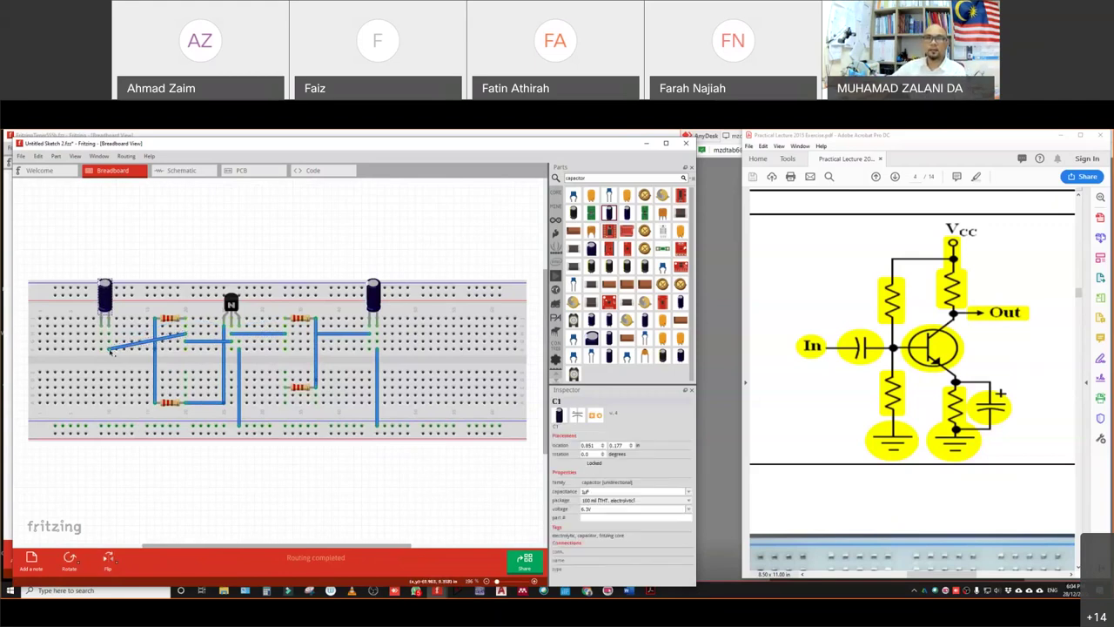
left_click_drag(110, 350, 109, 337)
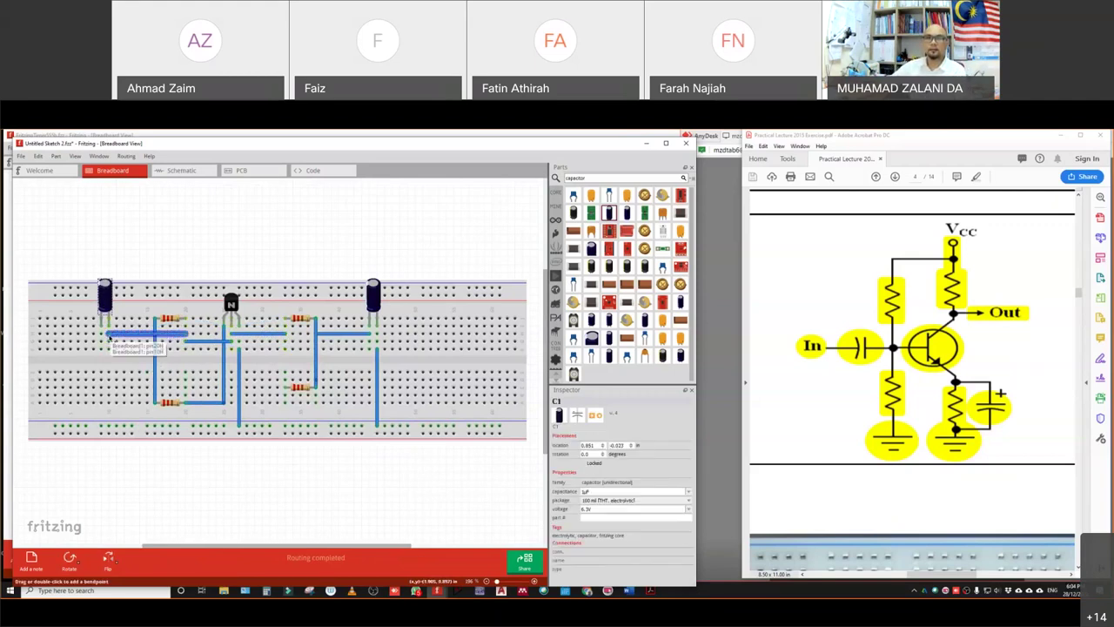
left_click(299, 486)
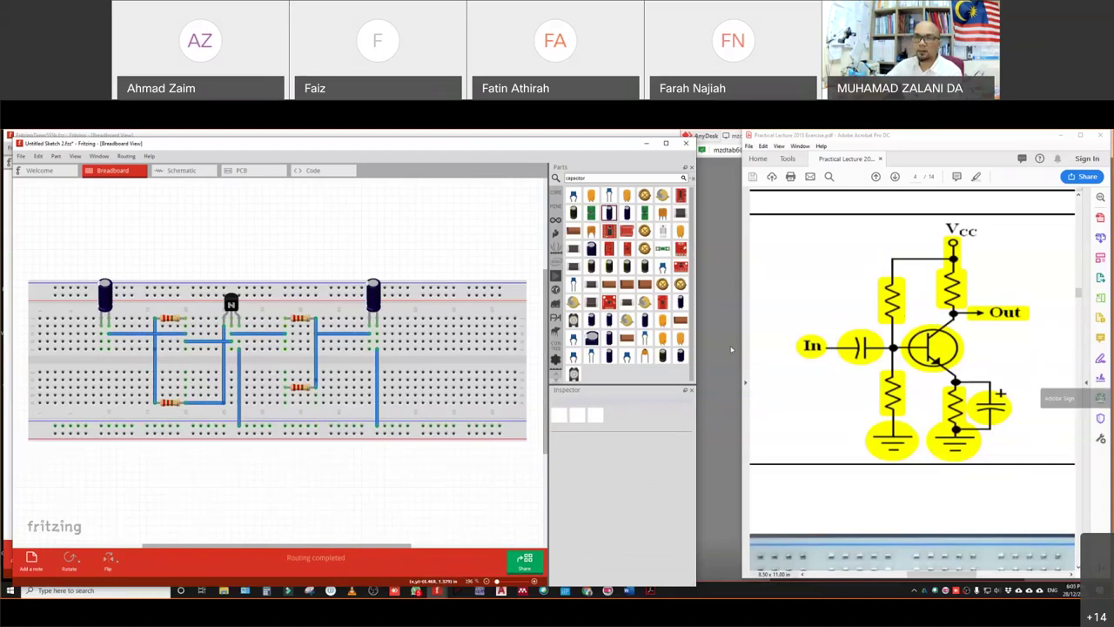
- Save the sketch as TrCircuit2.fzz in the Fritzing folder
left_click(21, 156)
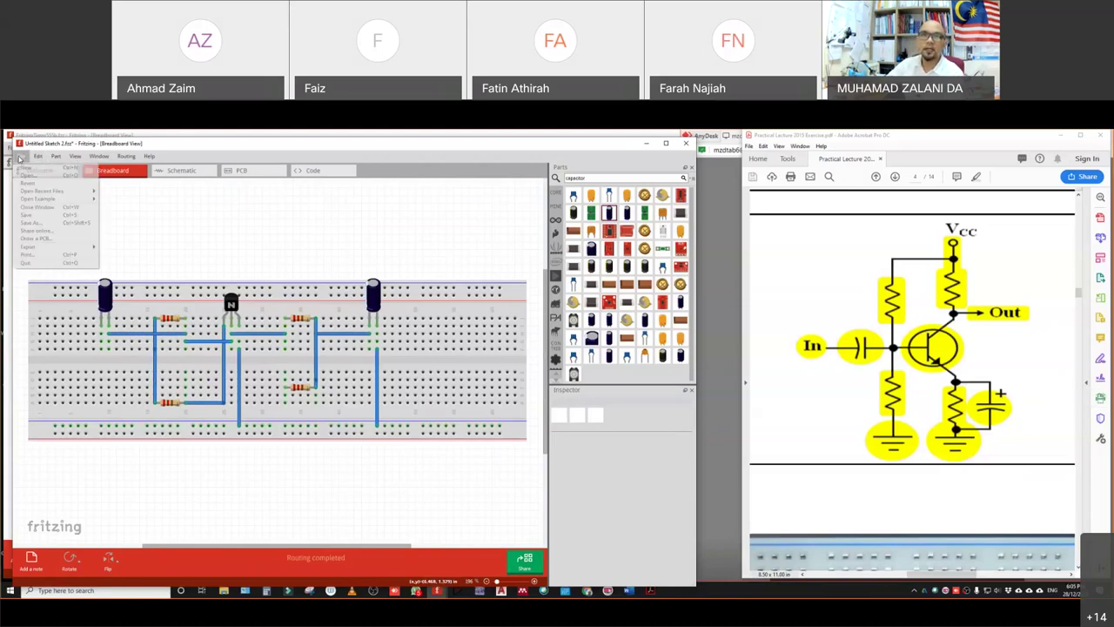
left_click(44, 223)
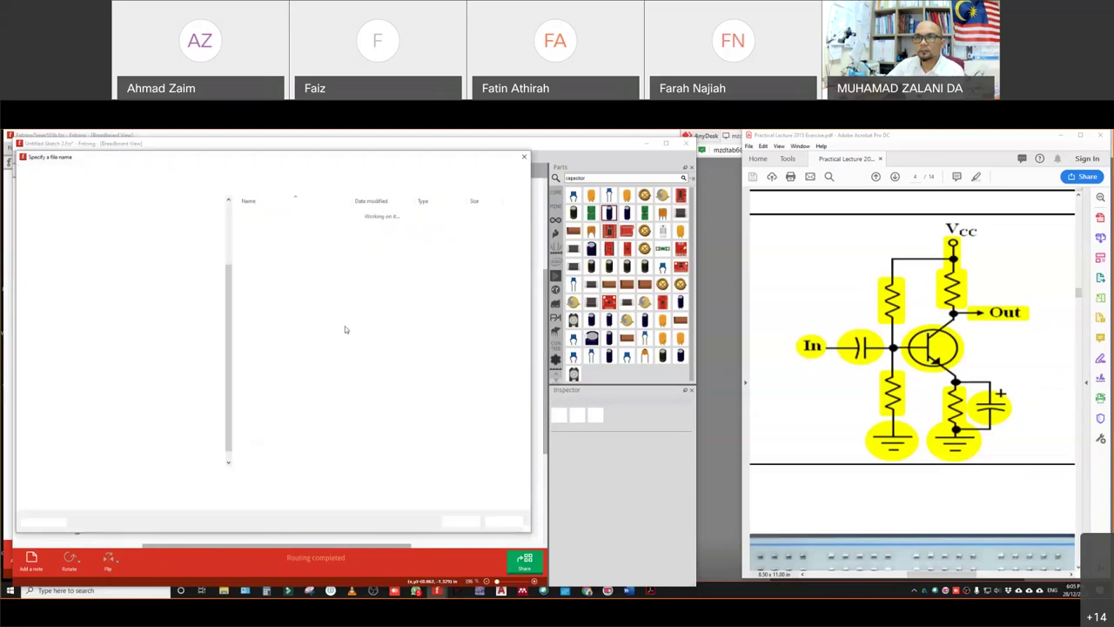
left_click(263, 232)
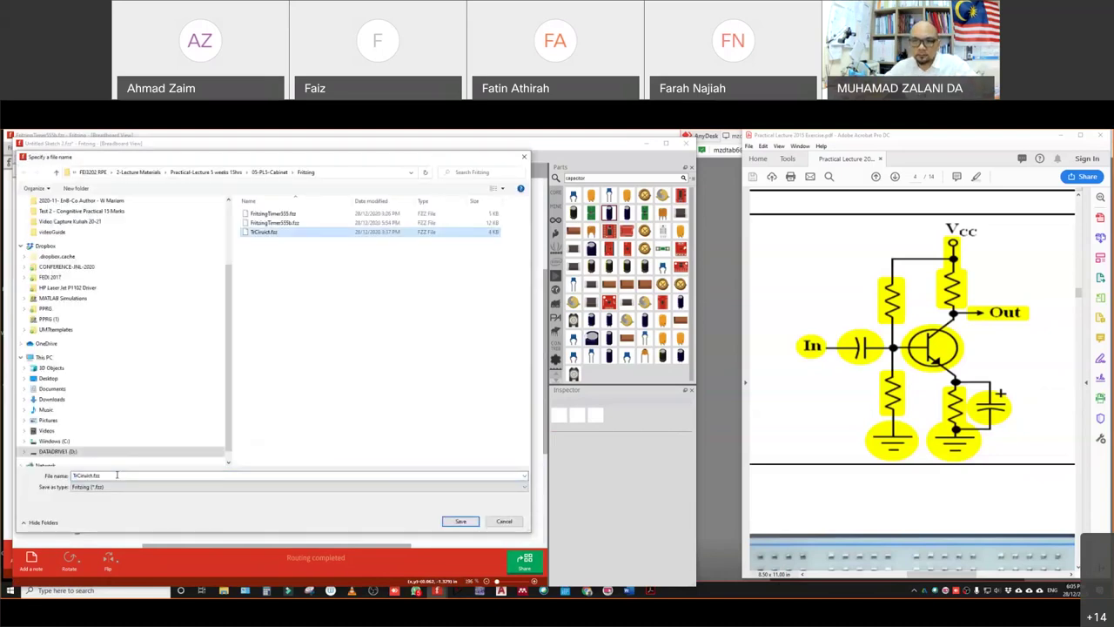
left_click(92, 475)
type("1")
key("Return")
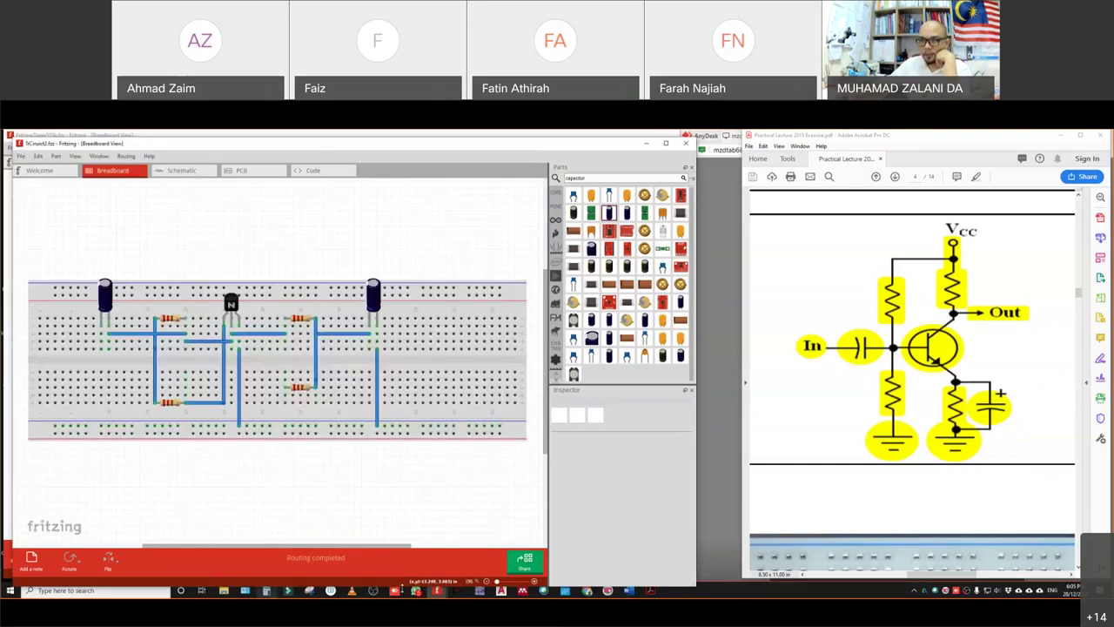
- Capture the breadboard layout with Snipping Tool, save it as a JPEG in the Test 2 folder, and close the snip
left_click(310, 592)
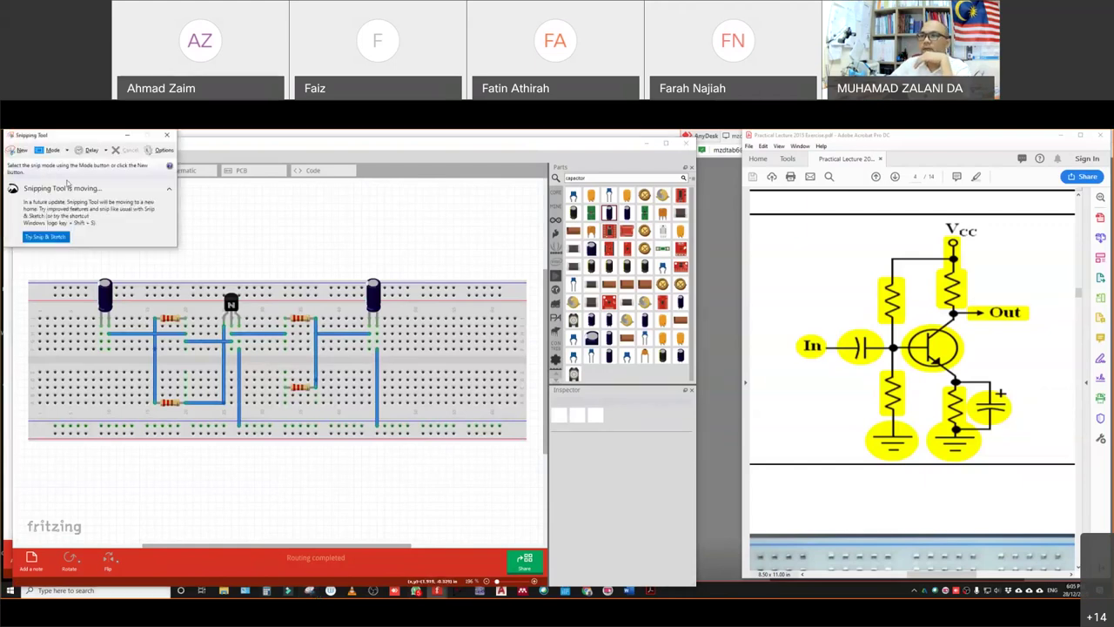
left_click(18, 149)
left_click_drag(321, 470, 16, 464)
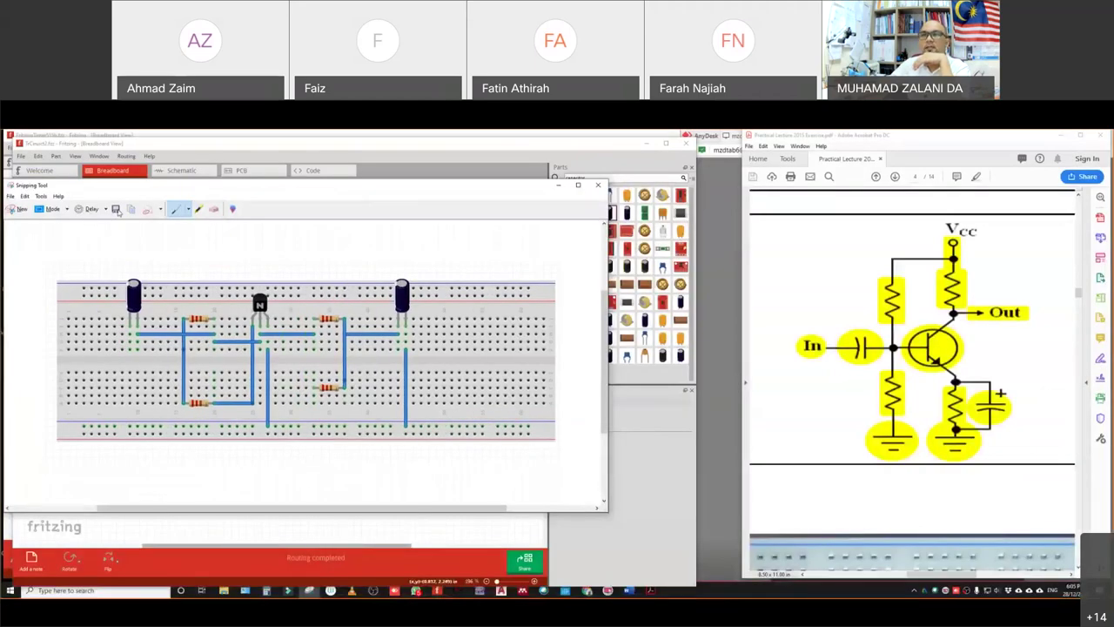
left_click(116, 210)
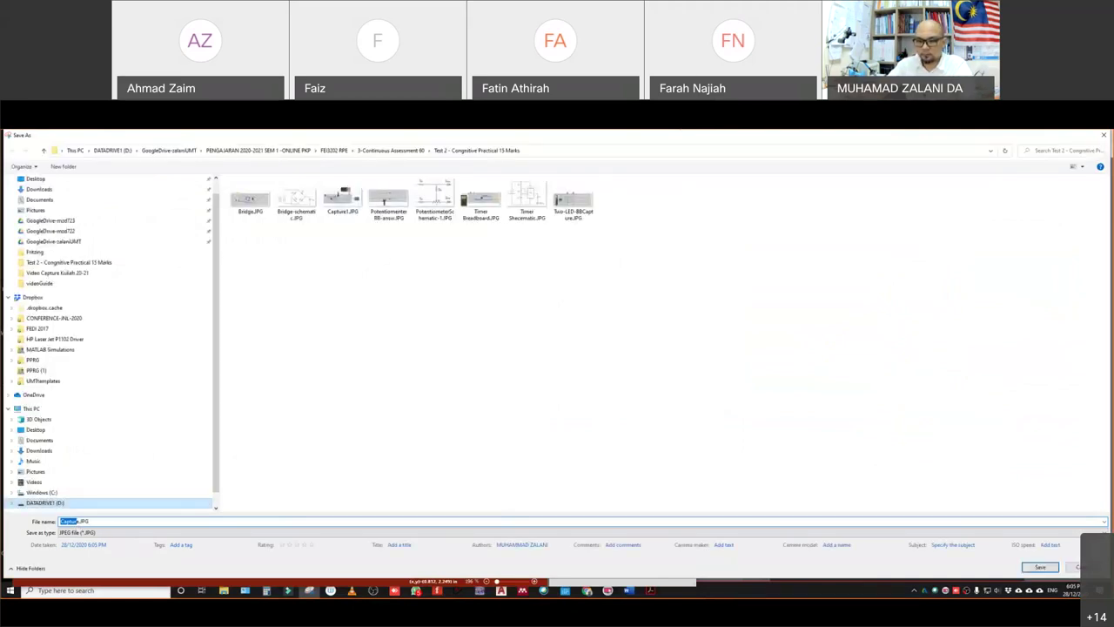
type("Testcircuit")
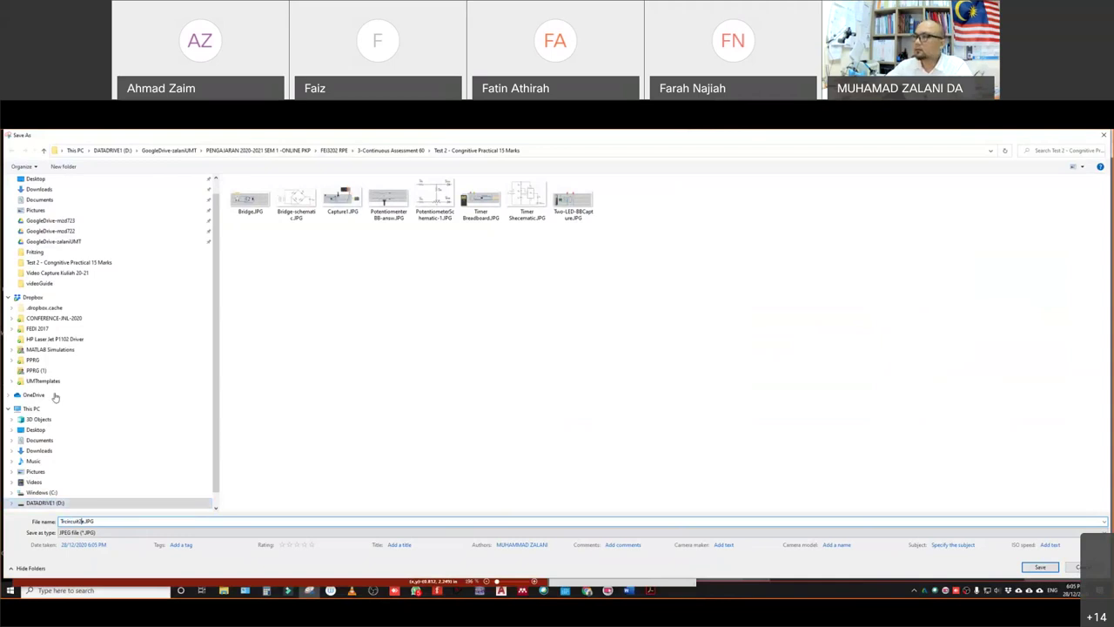
left_click(1040, 567)
left_click(598, 184)
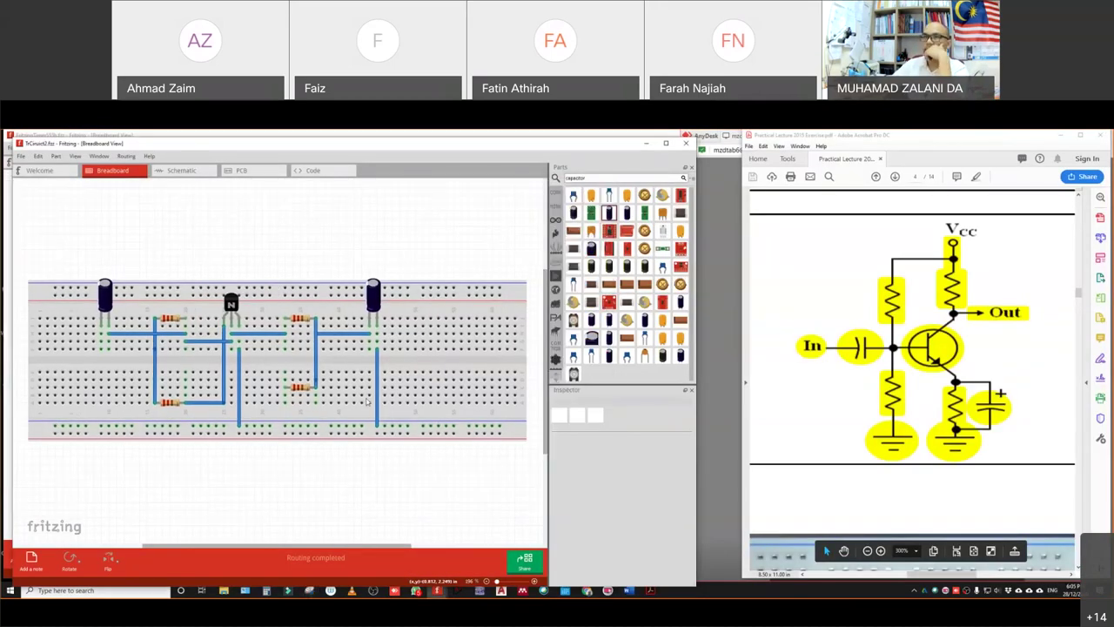
- Compare the finished circuit's schematic view with its breadboard view
left_click(177, 172)
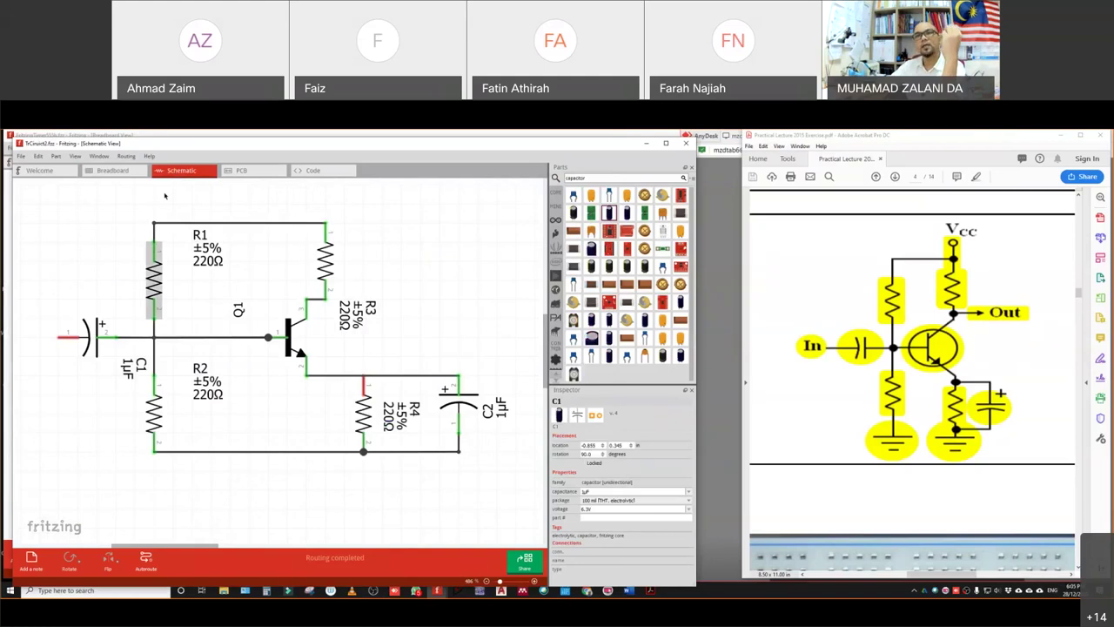
left_click(126, 172)
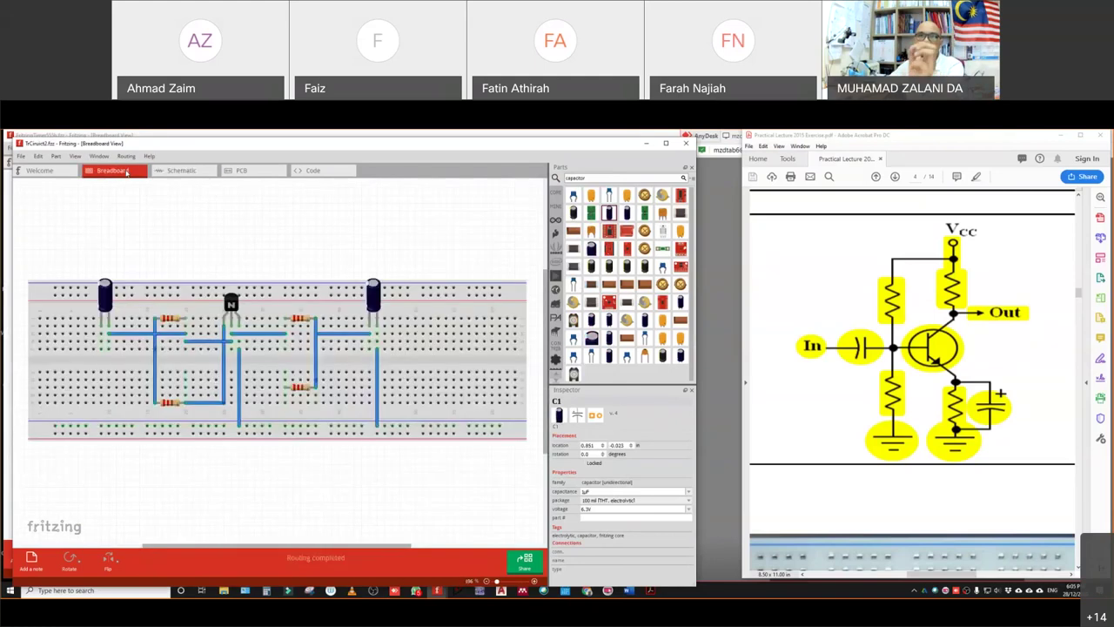
left_click(182, 172)
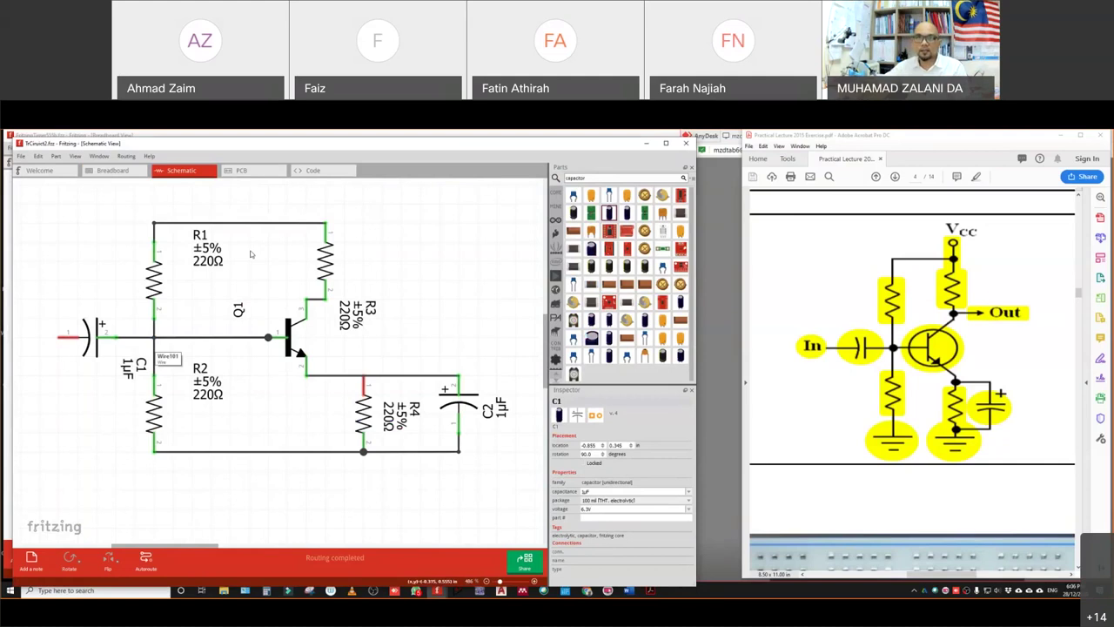
- Close the saved transistor circuit sketch
left_click(428, 251)
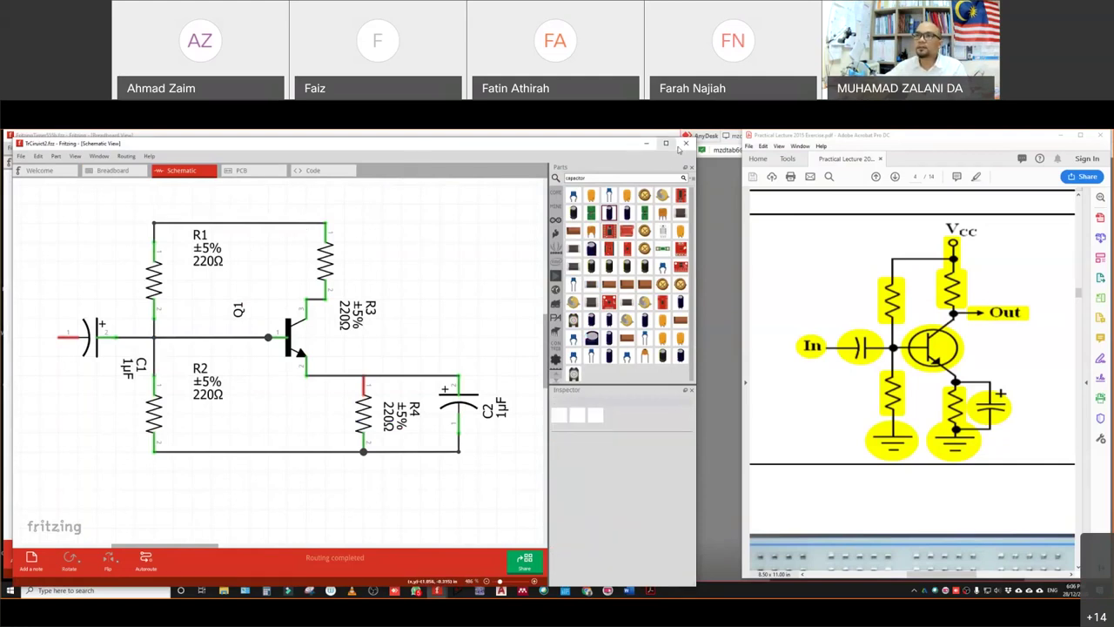
left_click(684, 144)
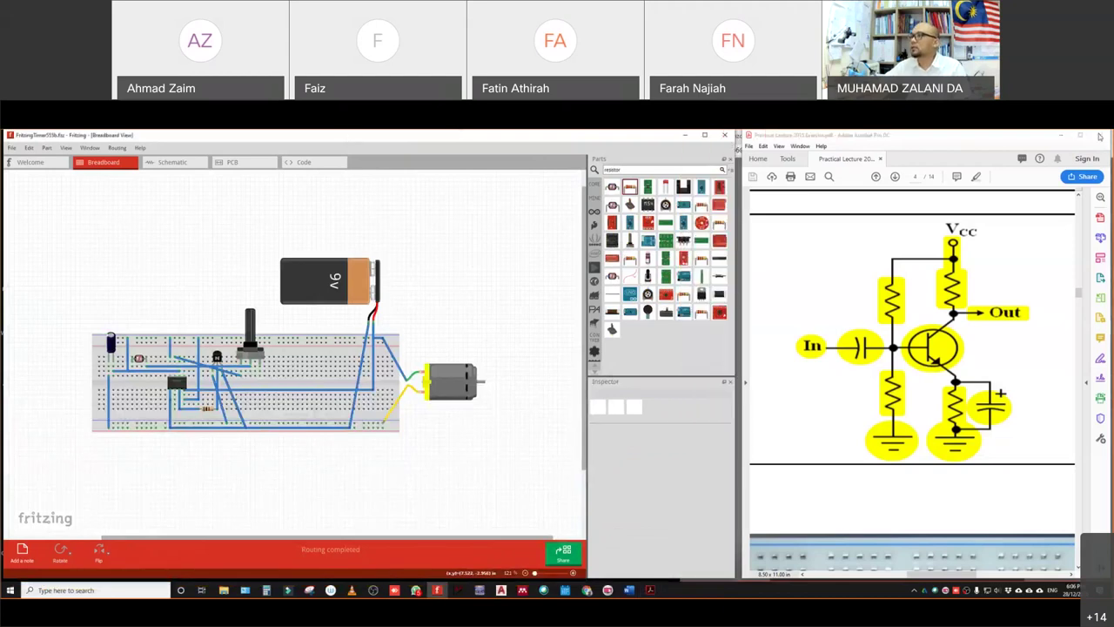
key("super+Left")
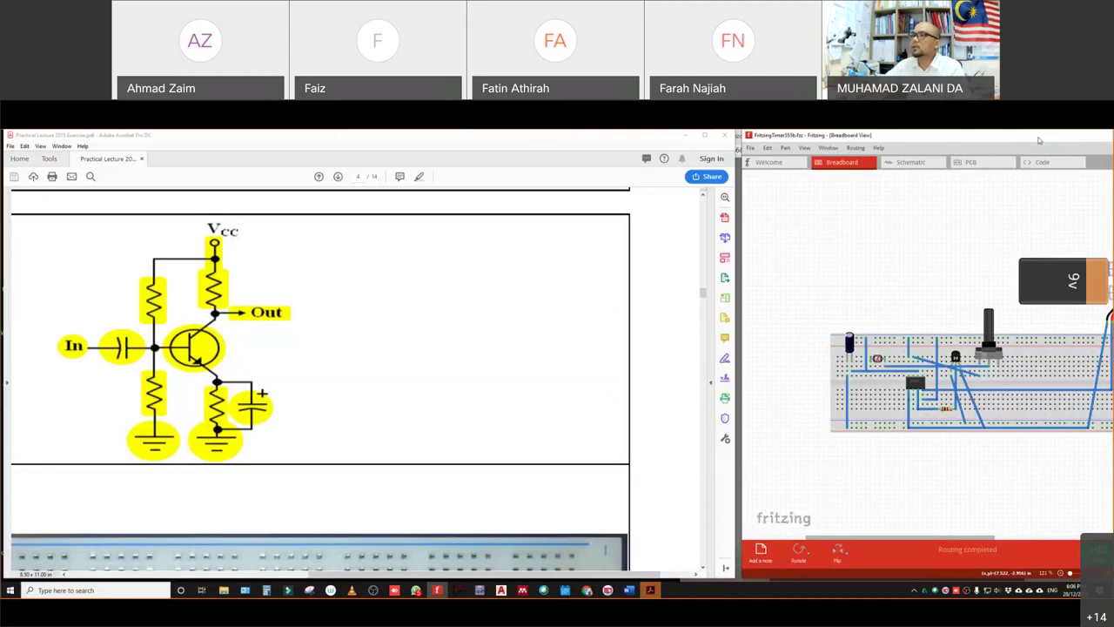
key("super+Right")
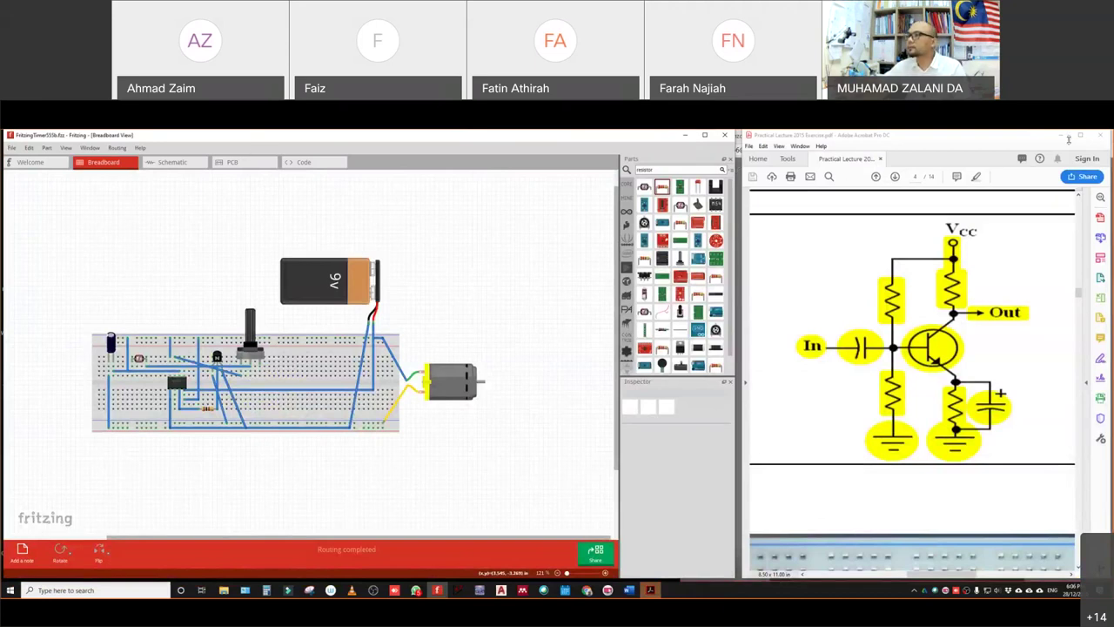
key("super+Left")
key("super+Right")
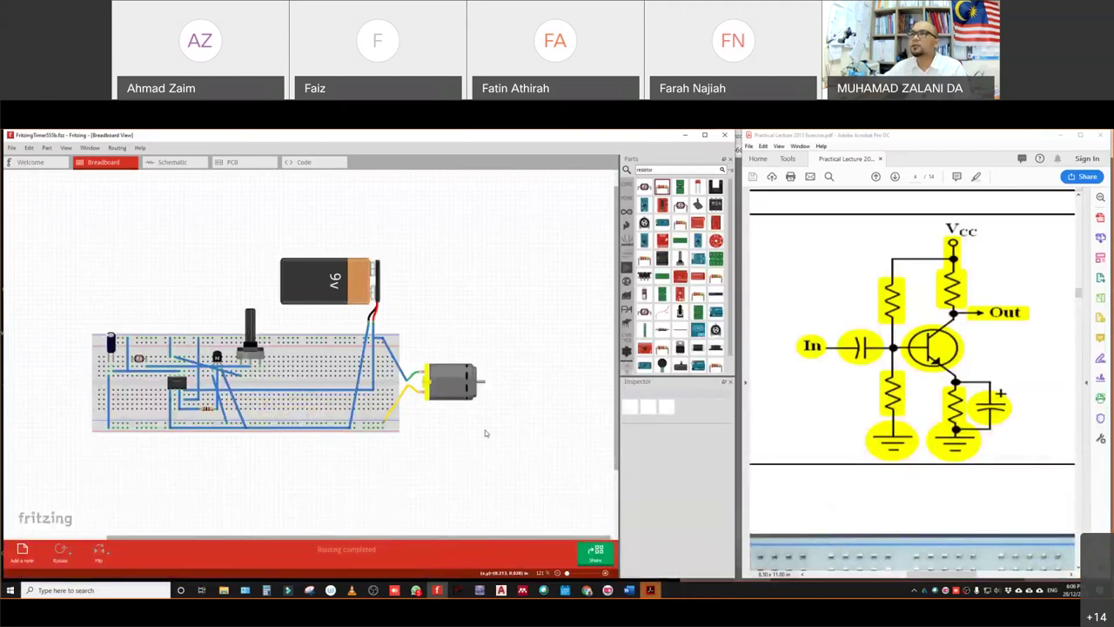
left_click(451, 382)
left_click(427, 323)
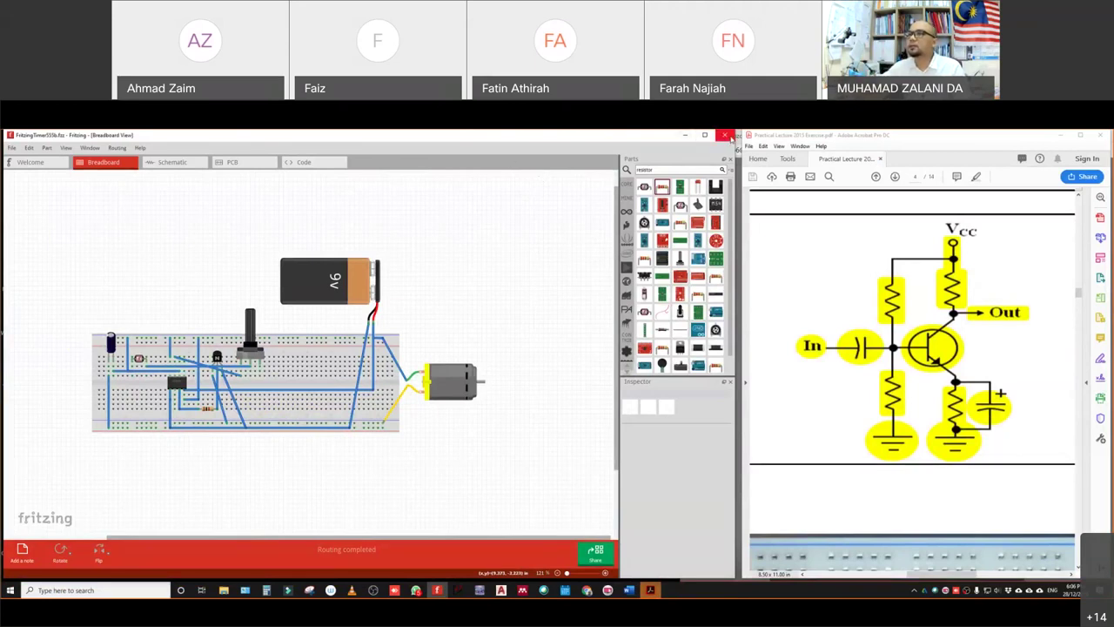
- Close the remaining 555 timer sketch
left_click(724, 135)
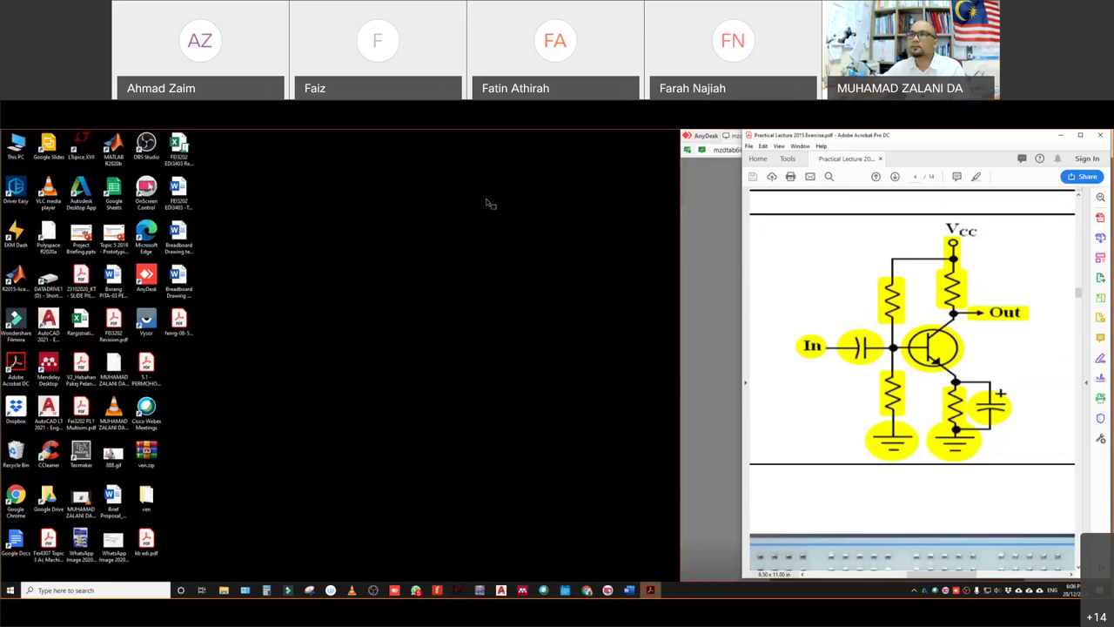
- Find the Topic 3 CAD exercise in the PDF and examine its line, arc and circle figure and the rectangle instructions below it
key("super+Left")
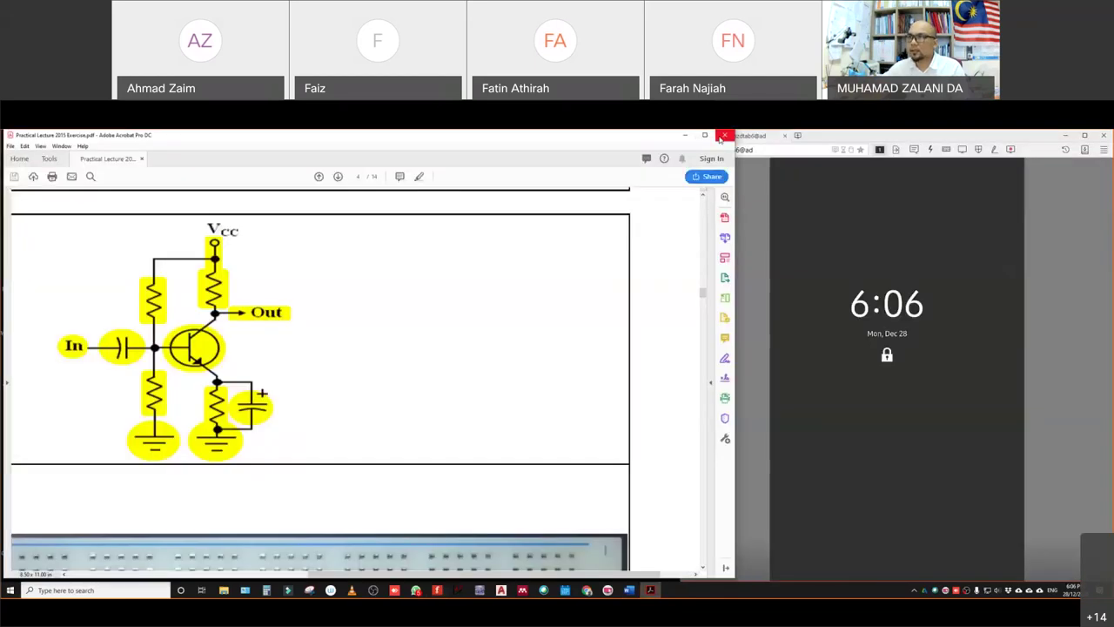
scroll(523, 388, "down", 6)
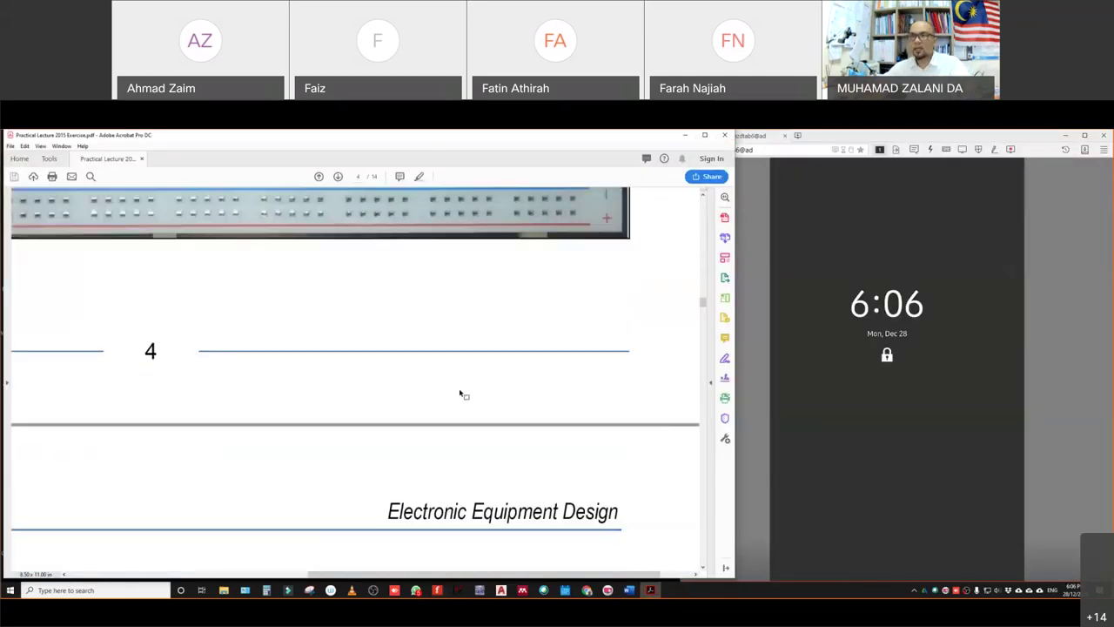
scroll(338, 395, "down", 10)
scroll(338, 394, "down", 12)
scroll(339, 393, "down", 15)
scroll(340, 394, "down", 12)
scroll(340, 394, "down", 4)
scroll(340, 393, "up", 6)
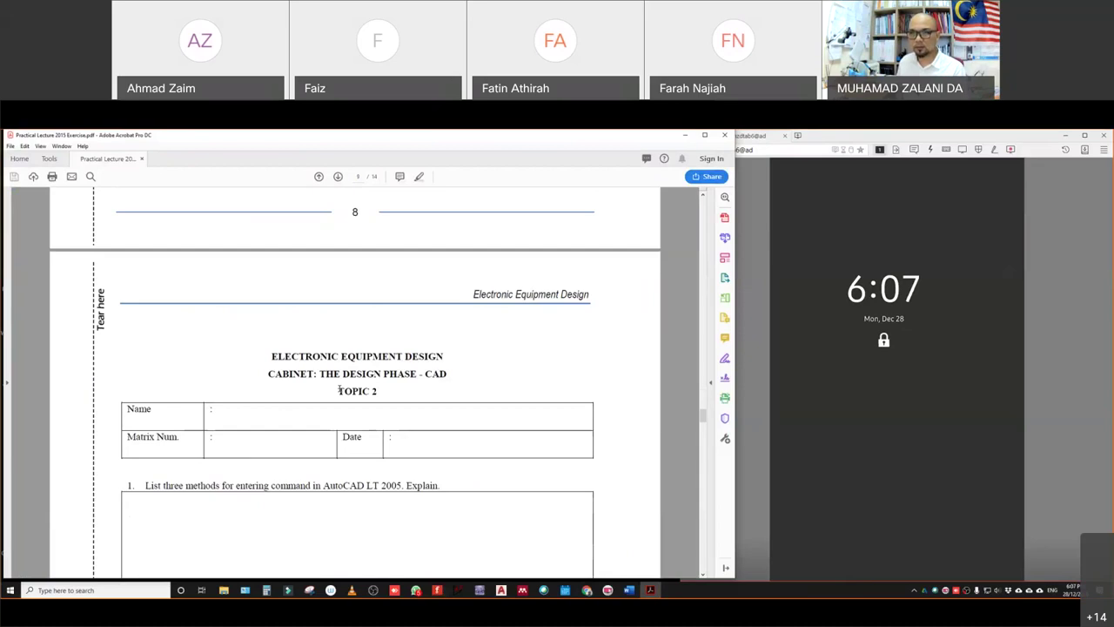
scroll(299, 432, "down", 7)
scroll(360, 435, "up", 3)
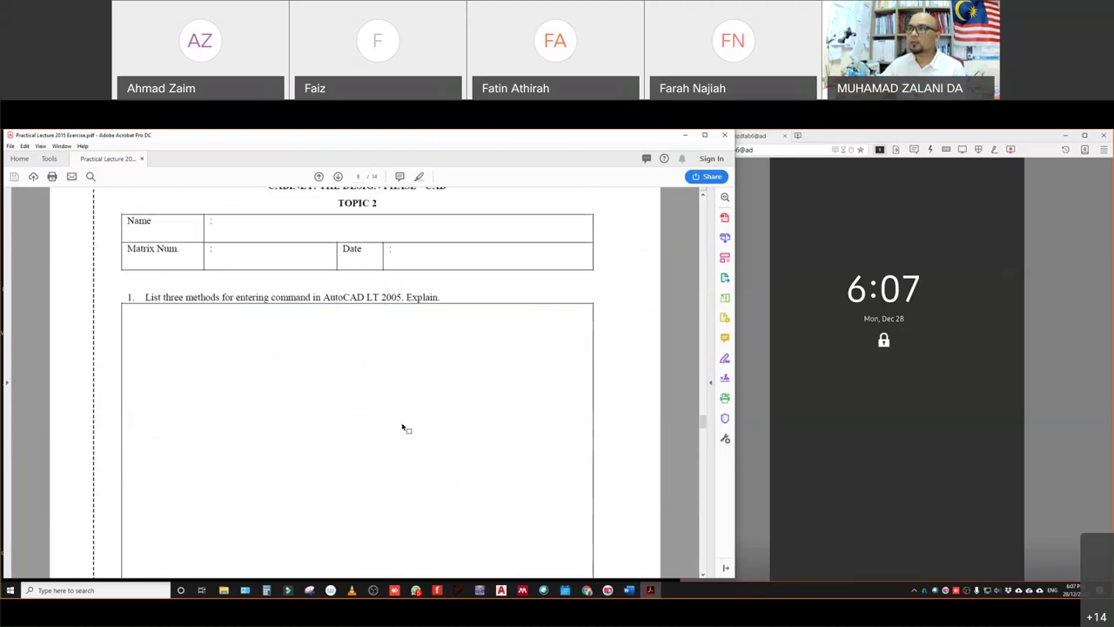
scroll(417, 428, "down", 4)
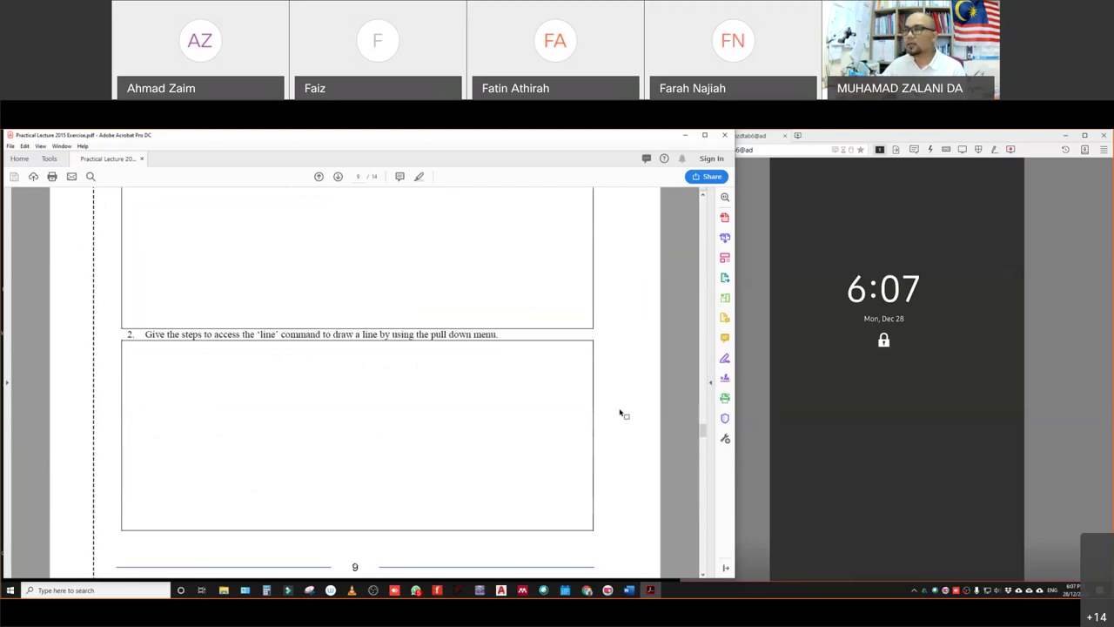
left_click_drag(703, 427, 708, 503)
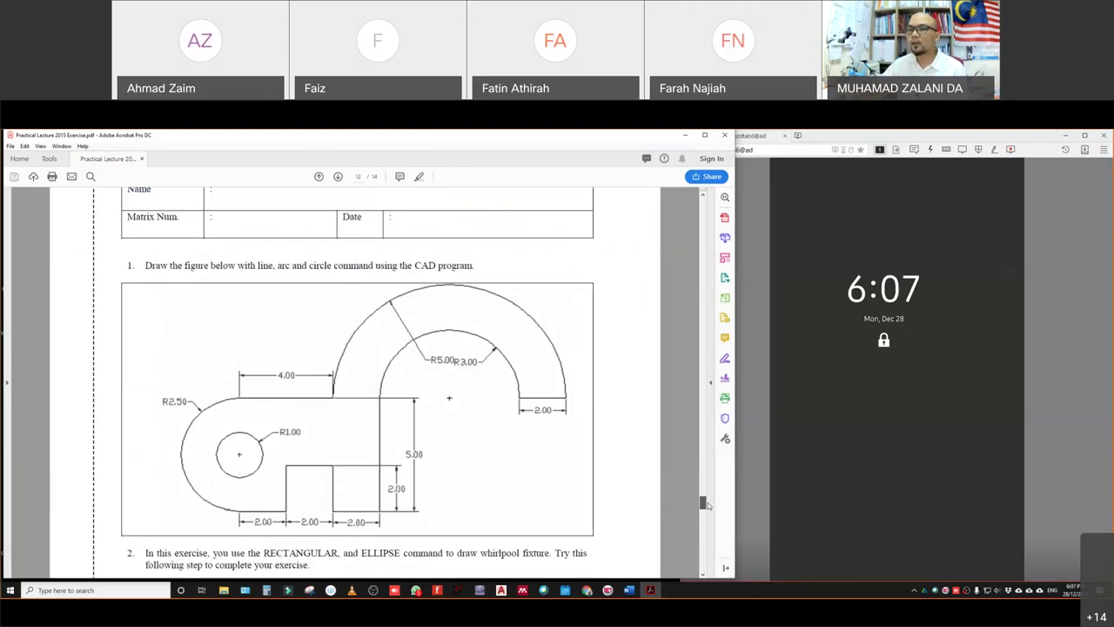
scroll(708, 502, "down", 1)
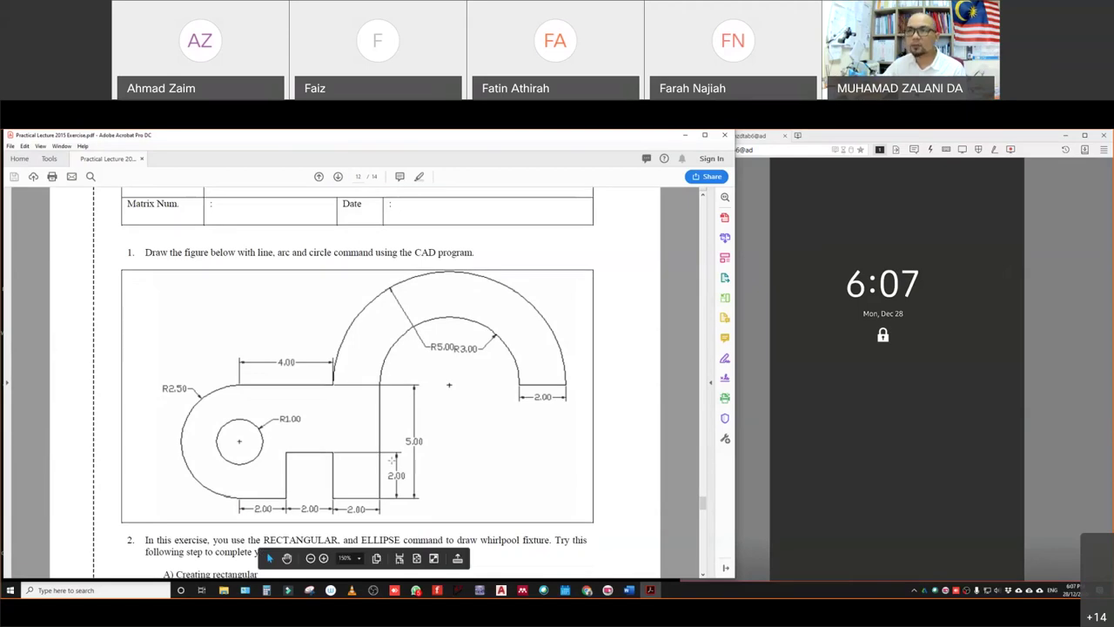
scroll(450, 471, "down", 1)
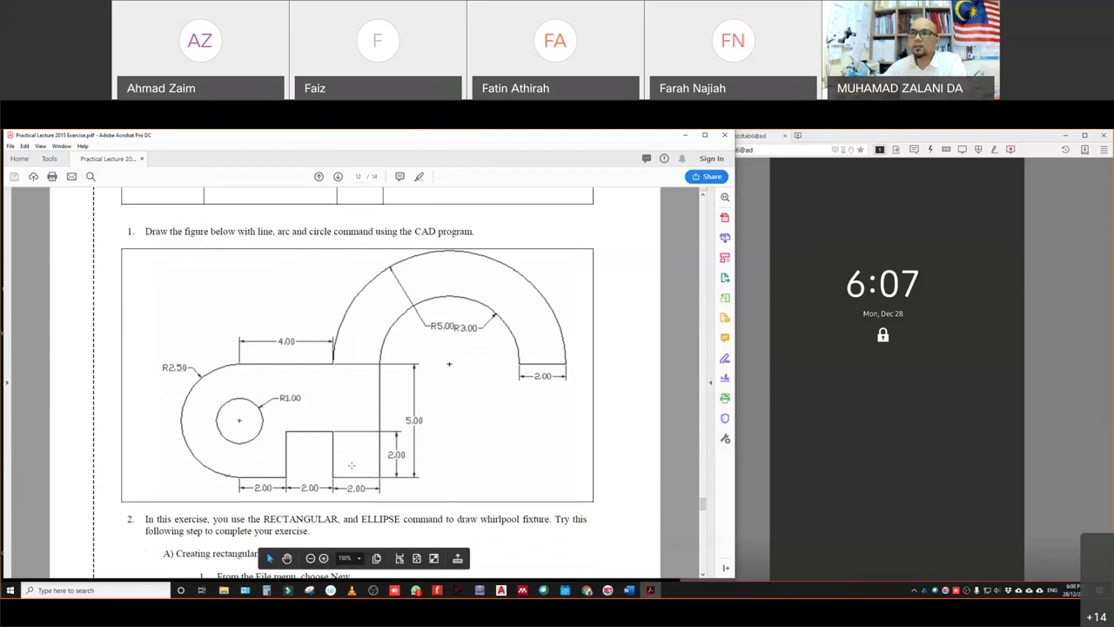
scroll(353, 464, "down", 1)
scroll(352, 464, "down", 2)
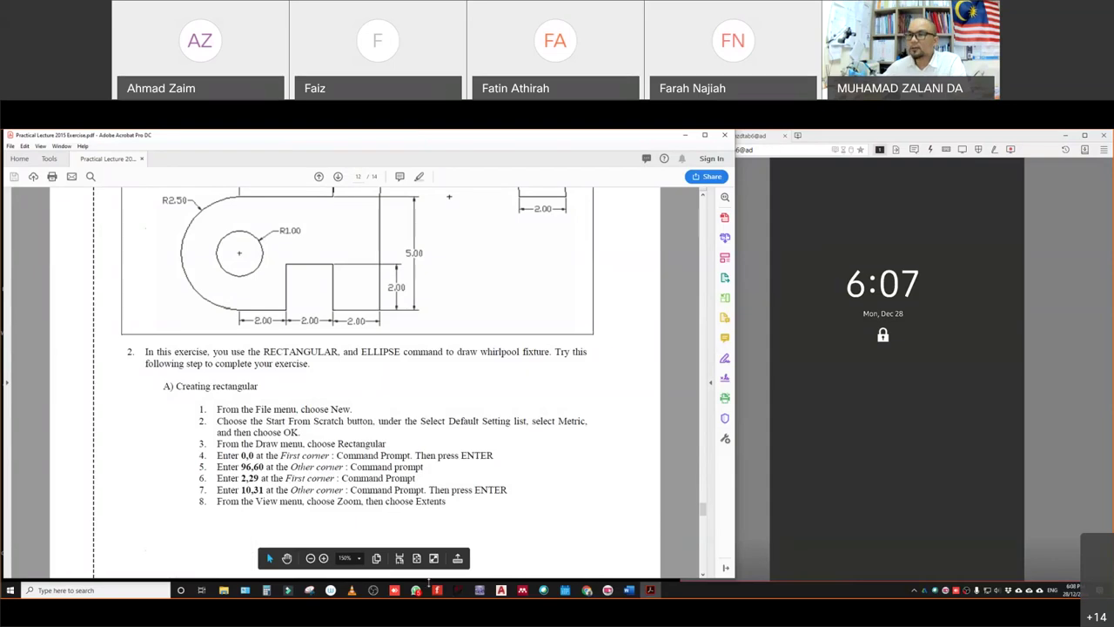
scroll(333, 427, "up", 3)
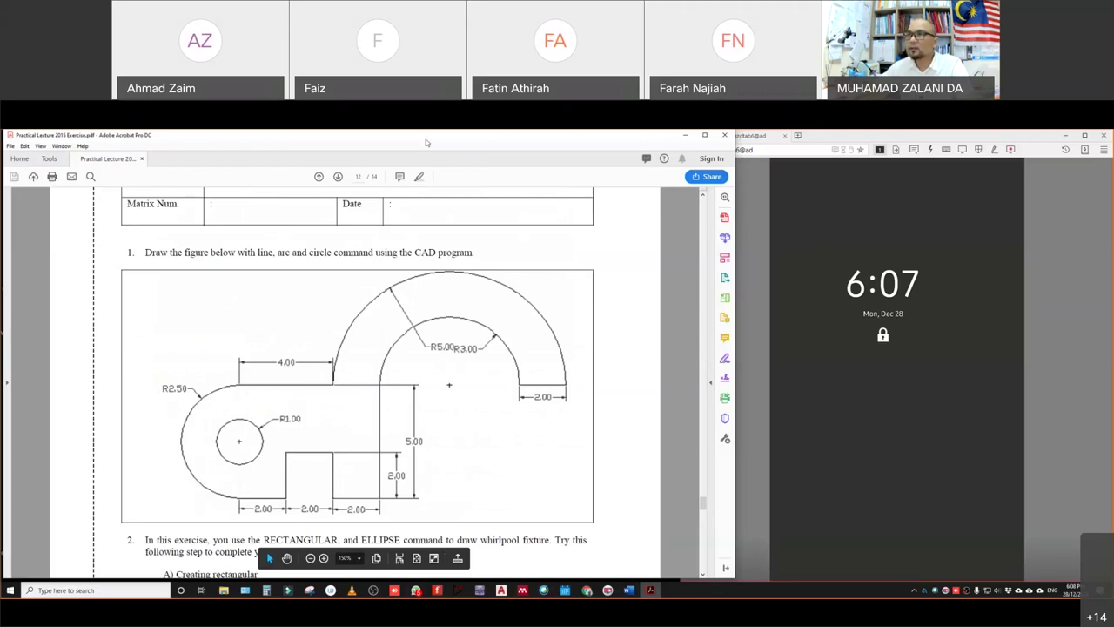
- Dock the exercise PDF beside the free desktop area and zoom out until the whole Topic 3 figure fits in its window
key("super+Right")
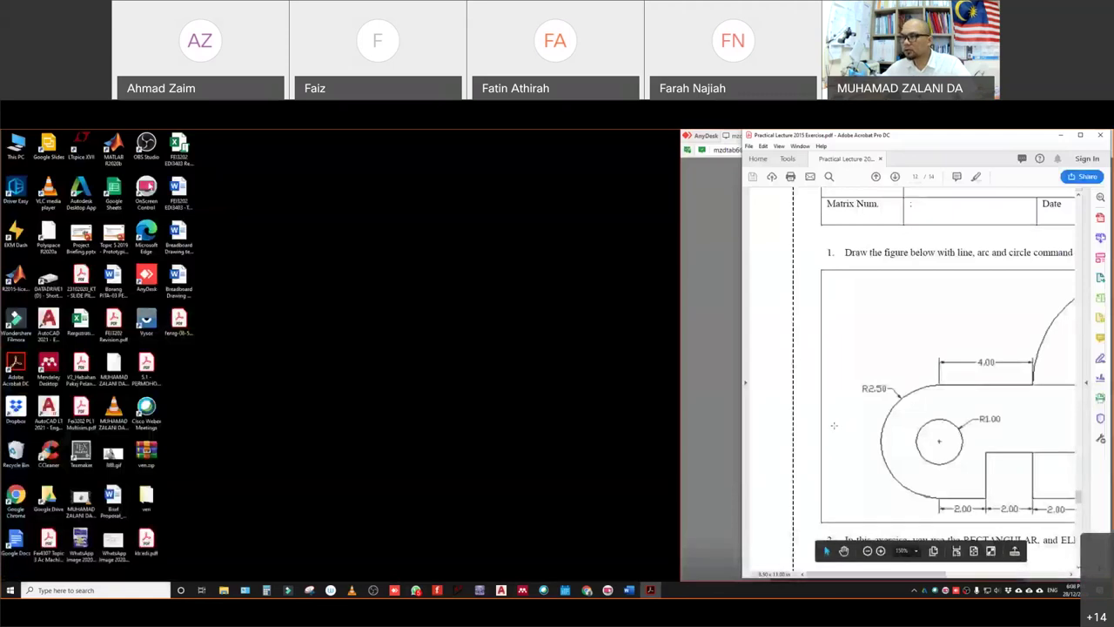
scroll(844, 425, "down", 1, "ctrl")
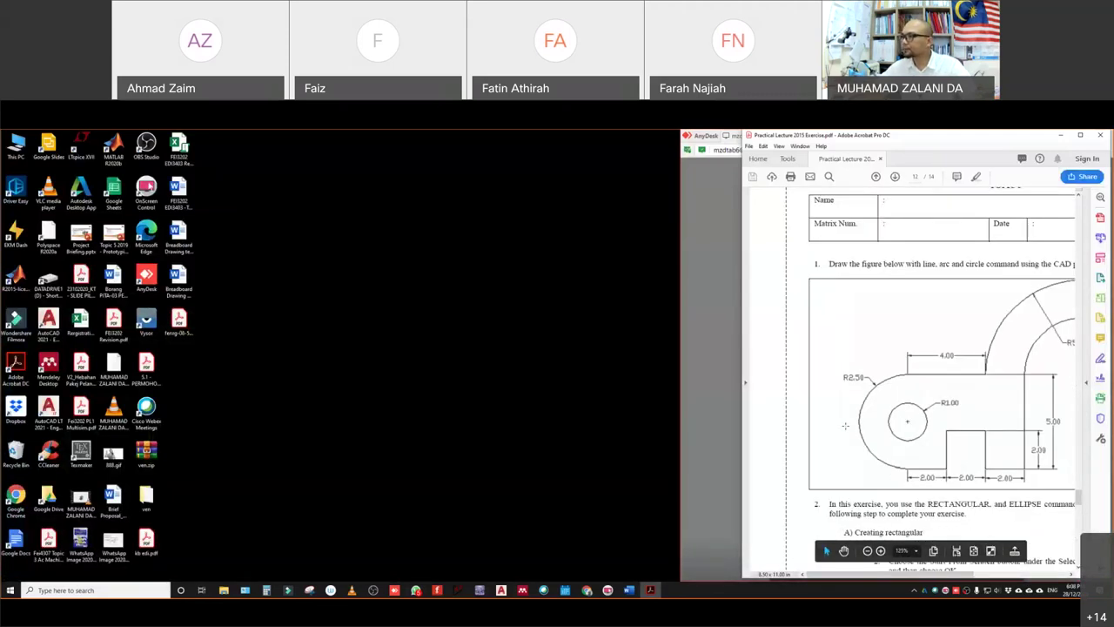
scroll(845, 425, "down", 1, "ctrl")
scroll(844, 426, "down", 1, "ctrl")
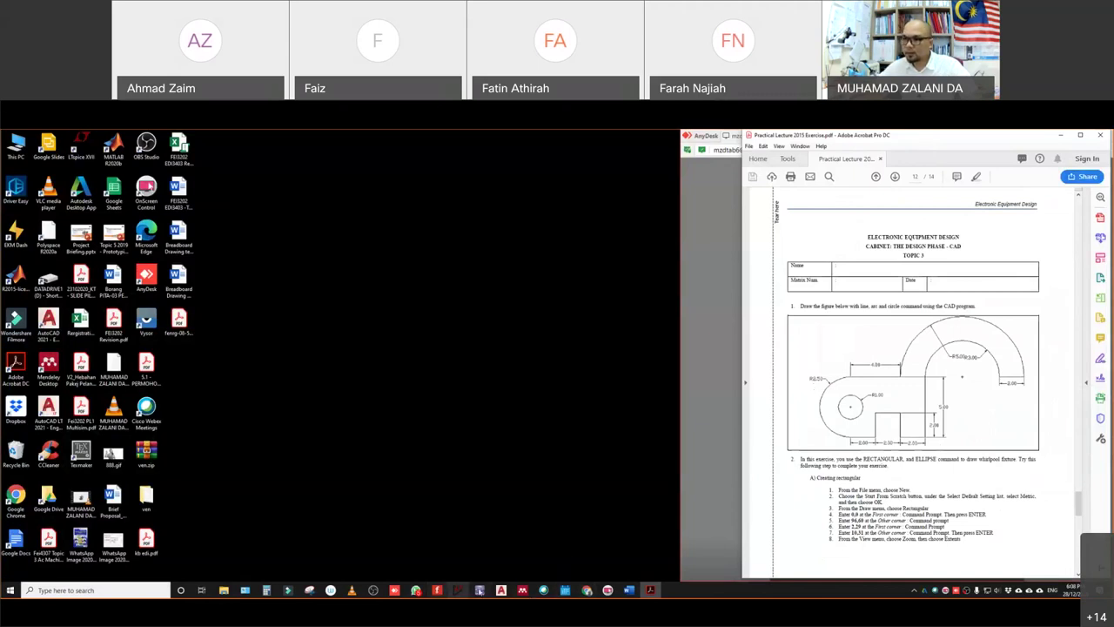
- Switch to AutoCAD with the Topic 3 drawings and open the template selection for a new drawing
mouse_move(501, 590)
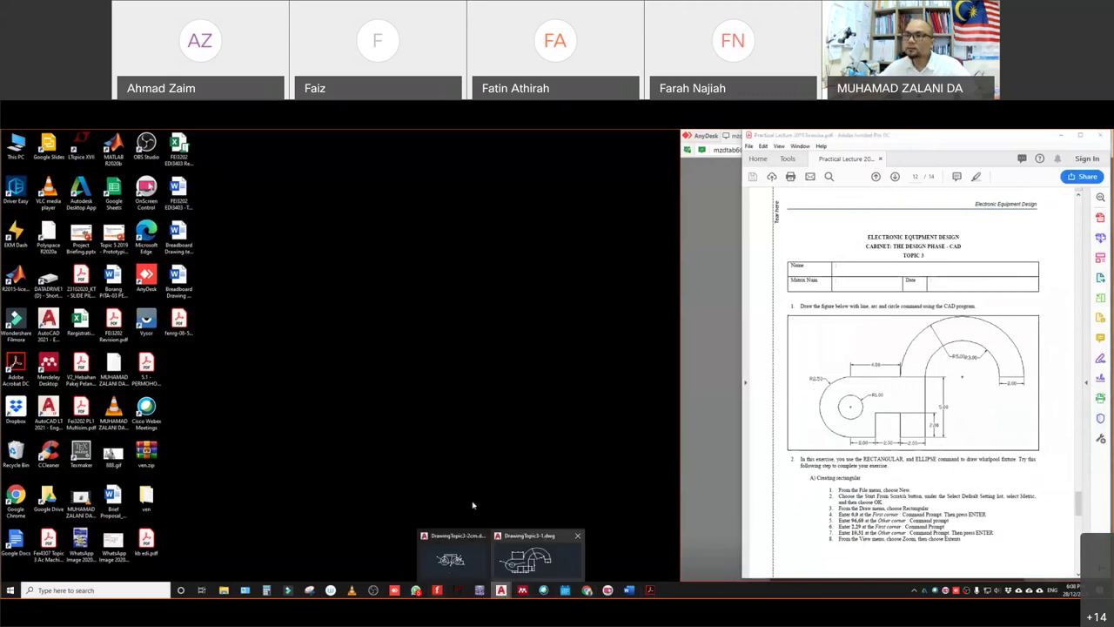
left_click(546, 564)
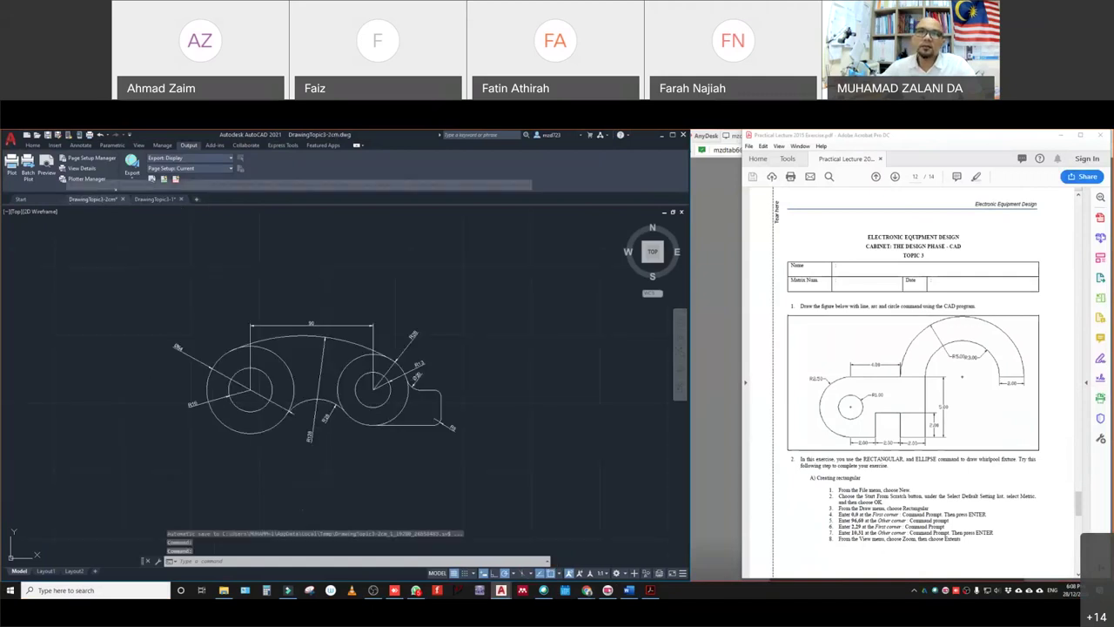
left_click(34, 145)
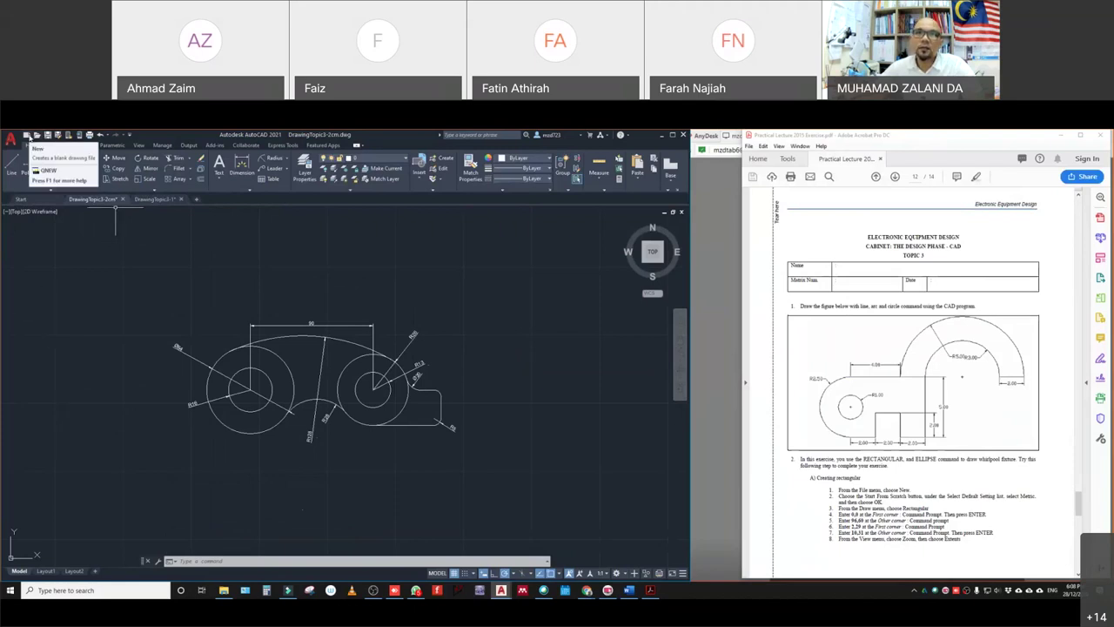
left_click(27, 136)
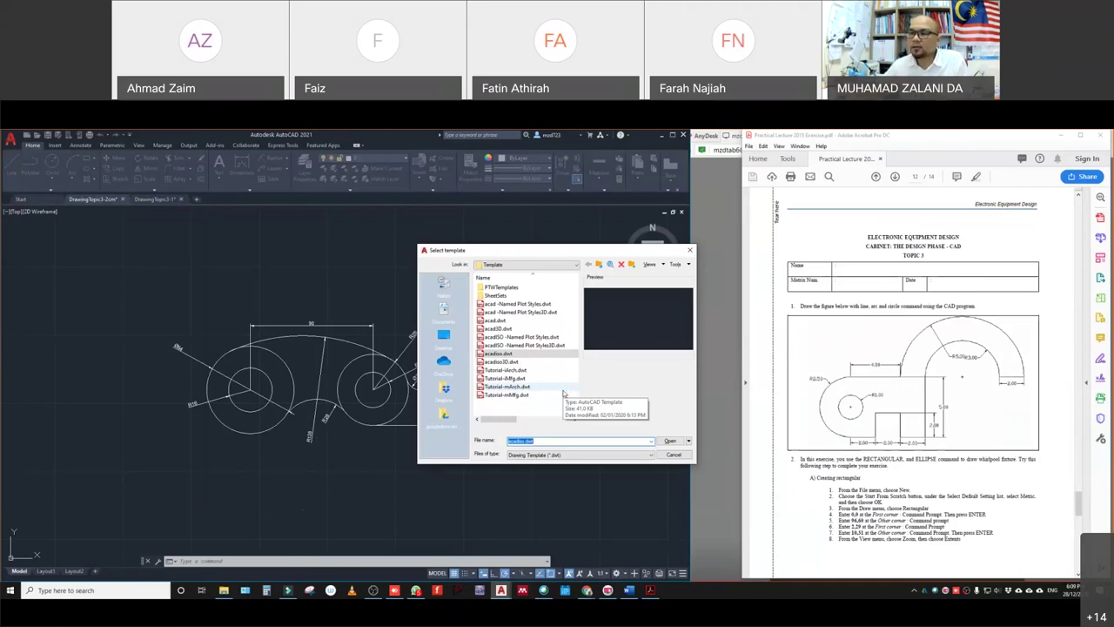
- Switch to WhatsApp, review the three AutoCAD Basic Tutorial for Beginners video links in the FEI3202 RPE 2020/21 group, and minimize the chat window
left_click(416, 591)
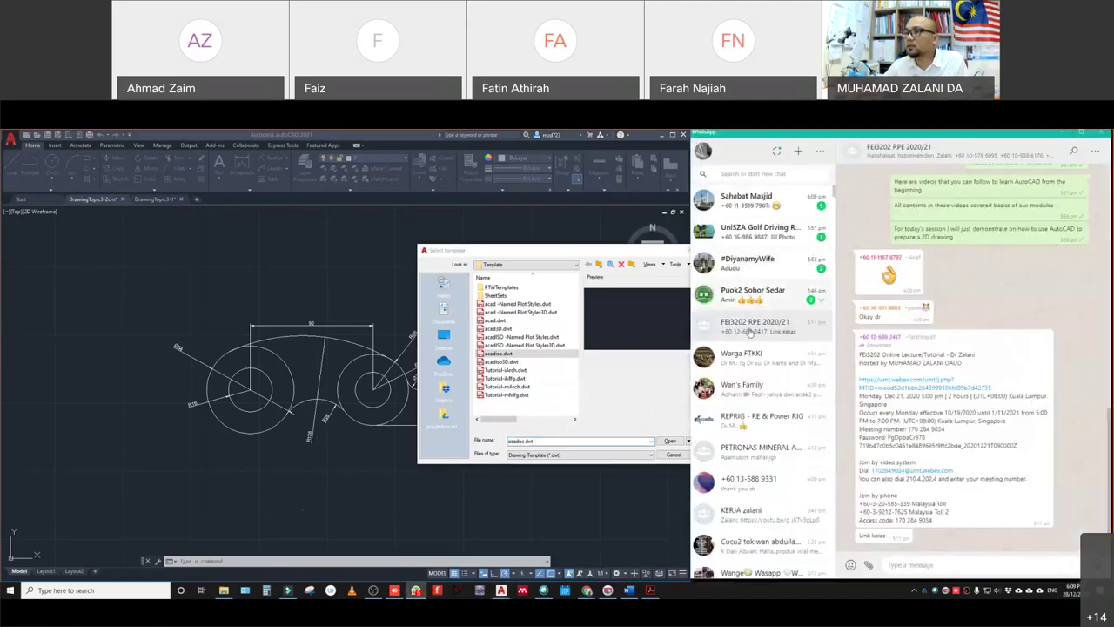
scroll(914, 374, "up", 8)
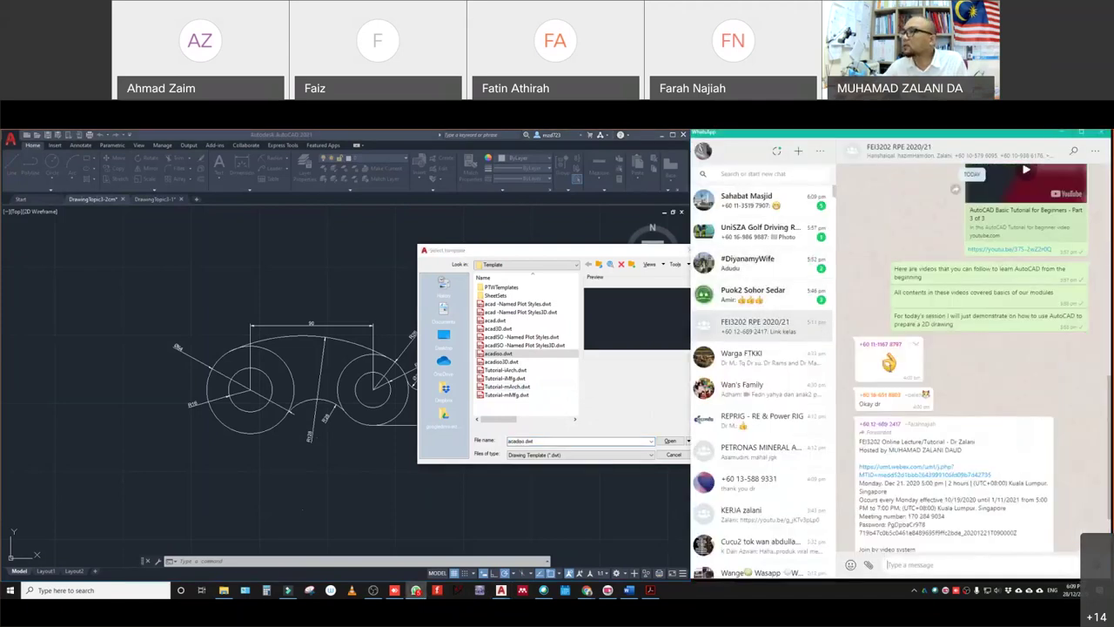
scroll(964, 381, "up", 1)
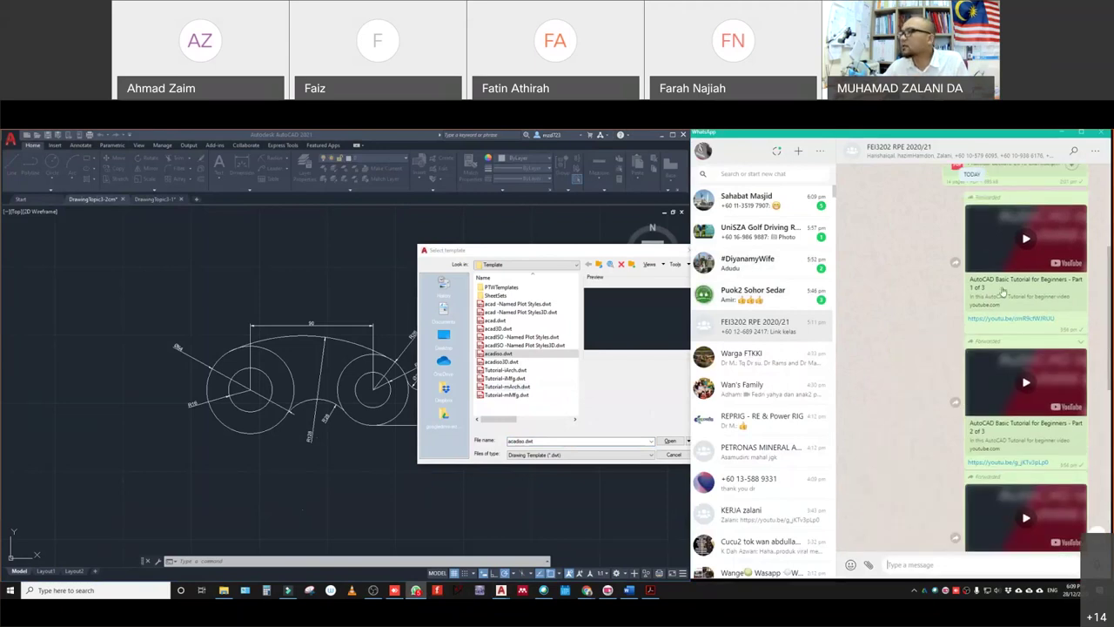
scroll(975, 343, "down", 2)
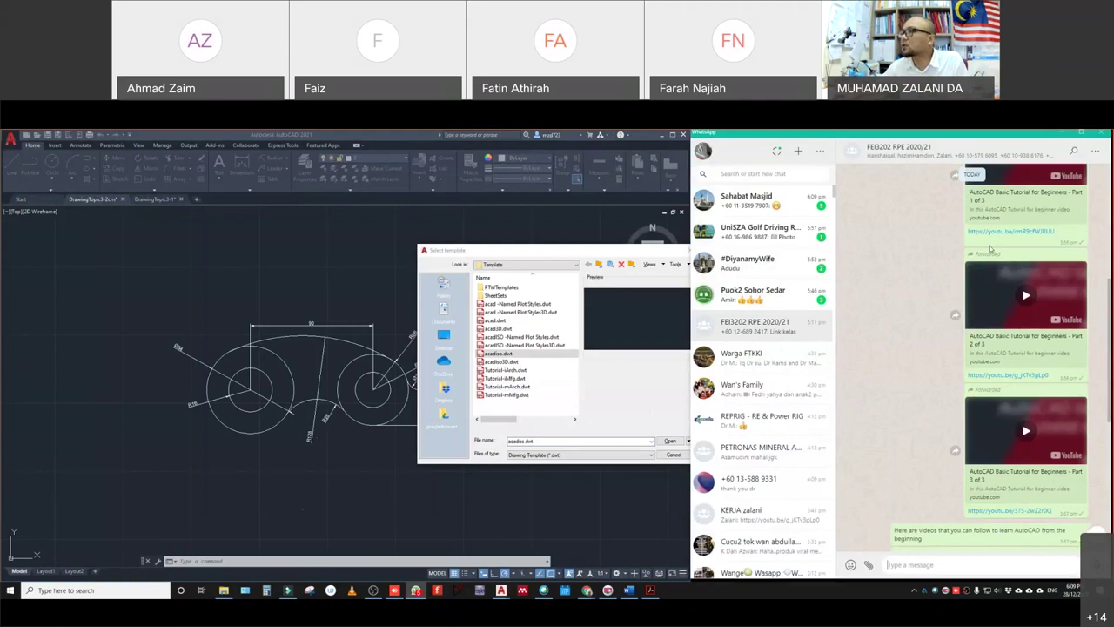
scroll(990, 250, "up", 2)
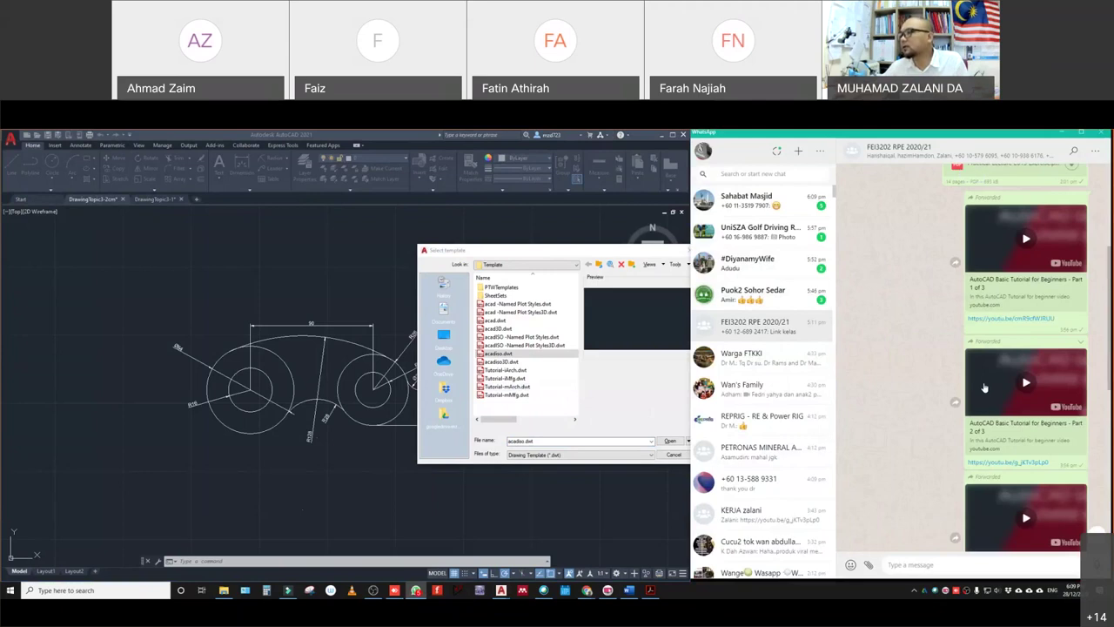
scroll(984, 387, "down", 1)
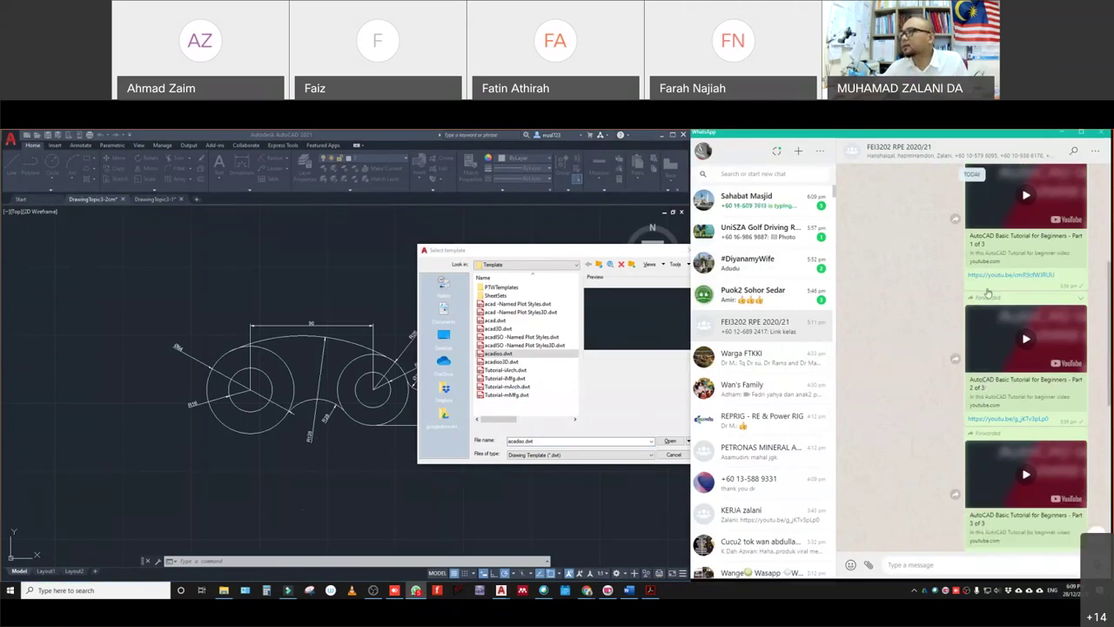
left_click(1063, 136)
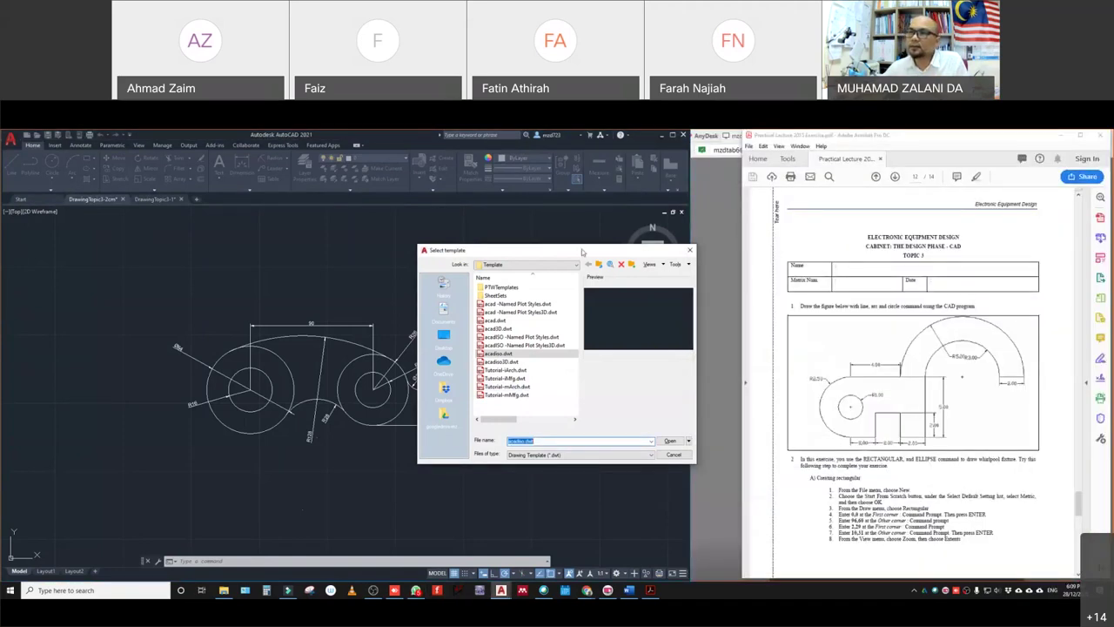
- Try to create a new drawing from the acadiso.dwt template
left_click_drag(584, 253, 393, 256)
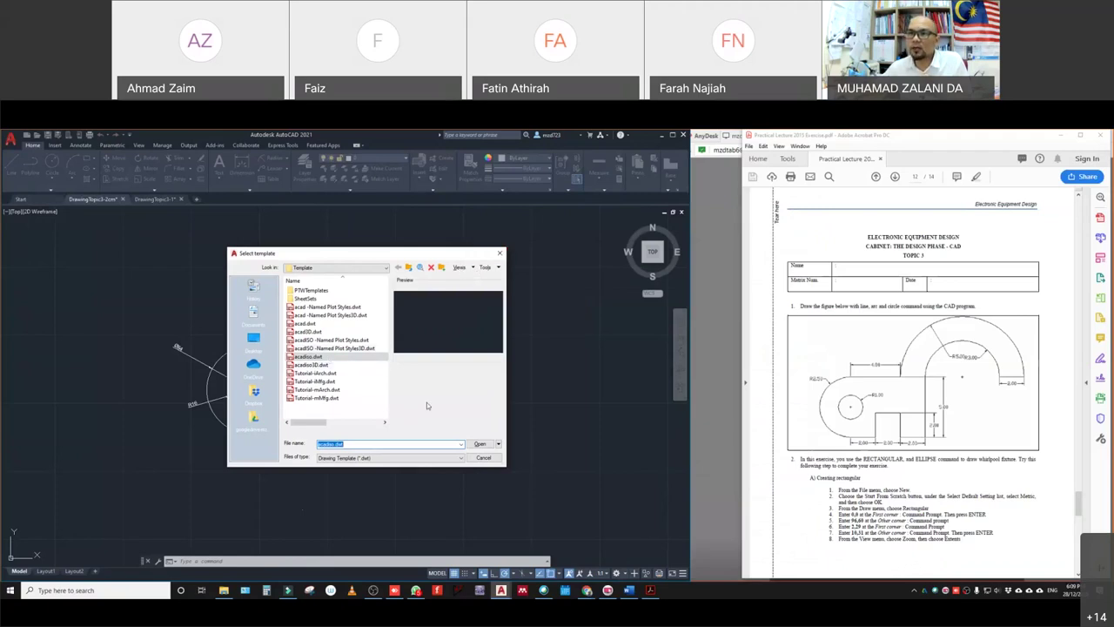
left_click(479, 445)
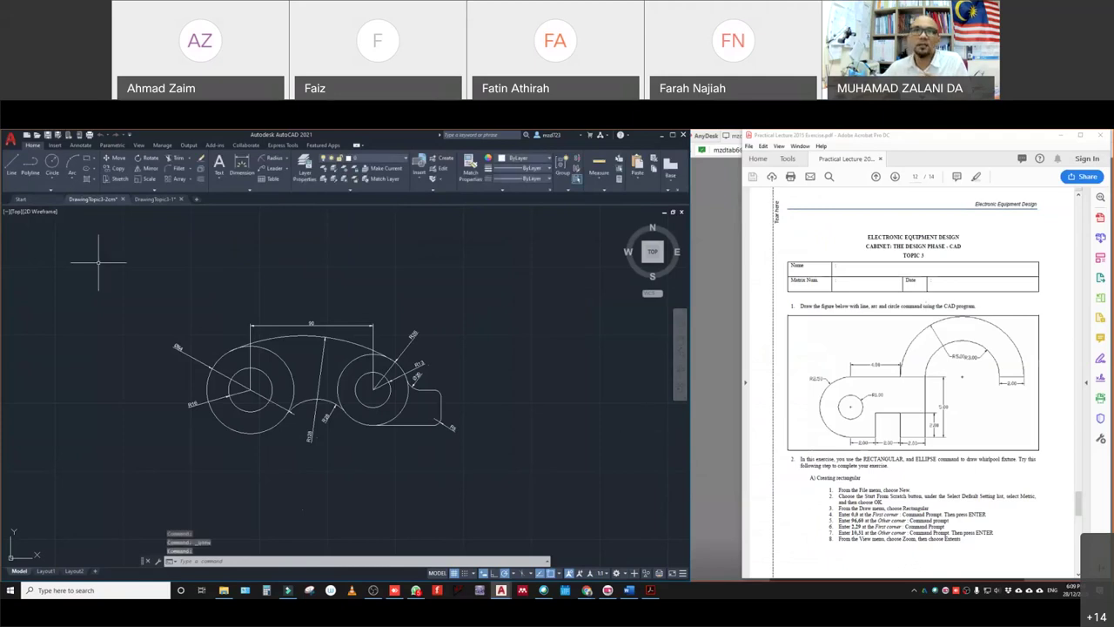
left_click(26, 137)
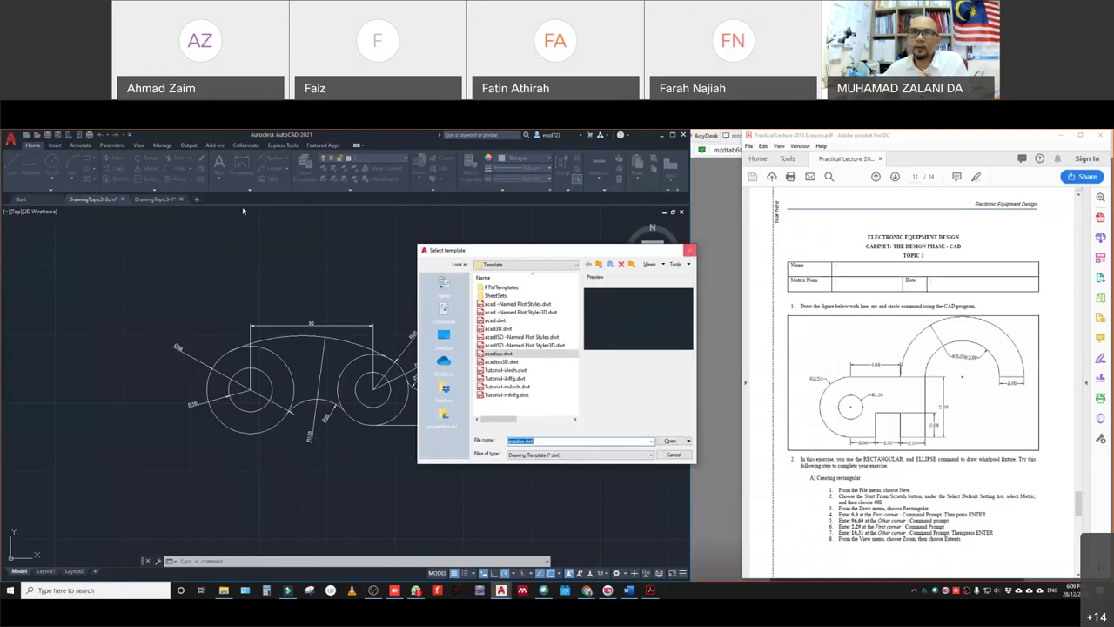
key("Escape")
- Create a new blank drawing from AutoCAD's start page with the default template
left_click(20, 200)
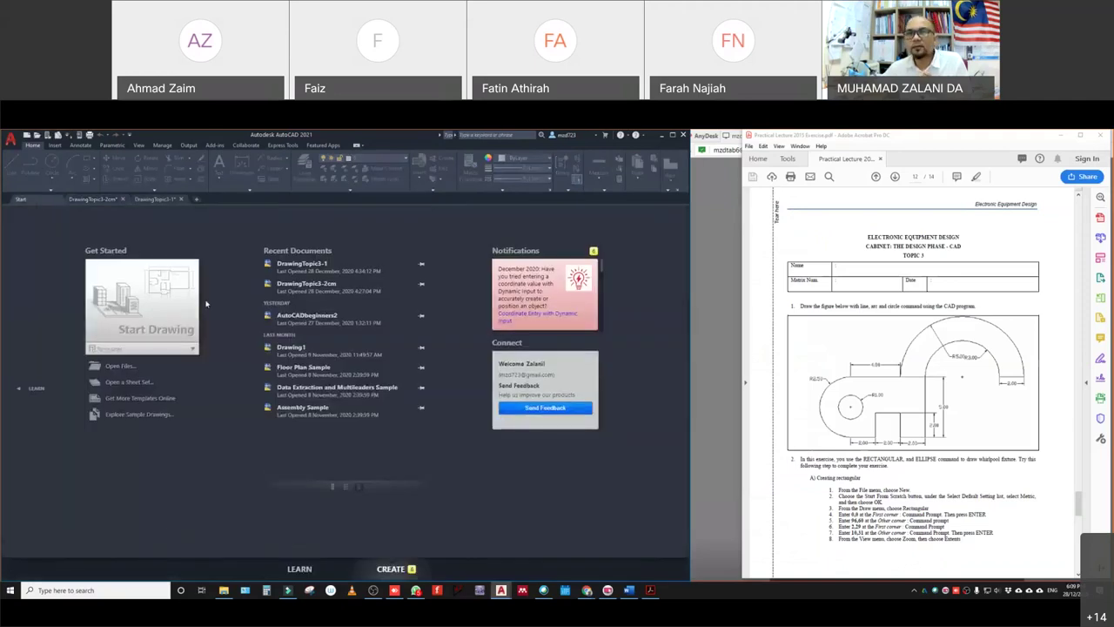
left_click(150, 310)
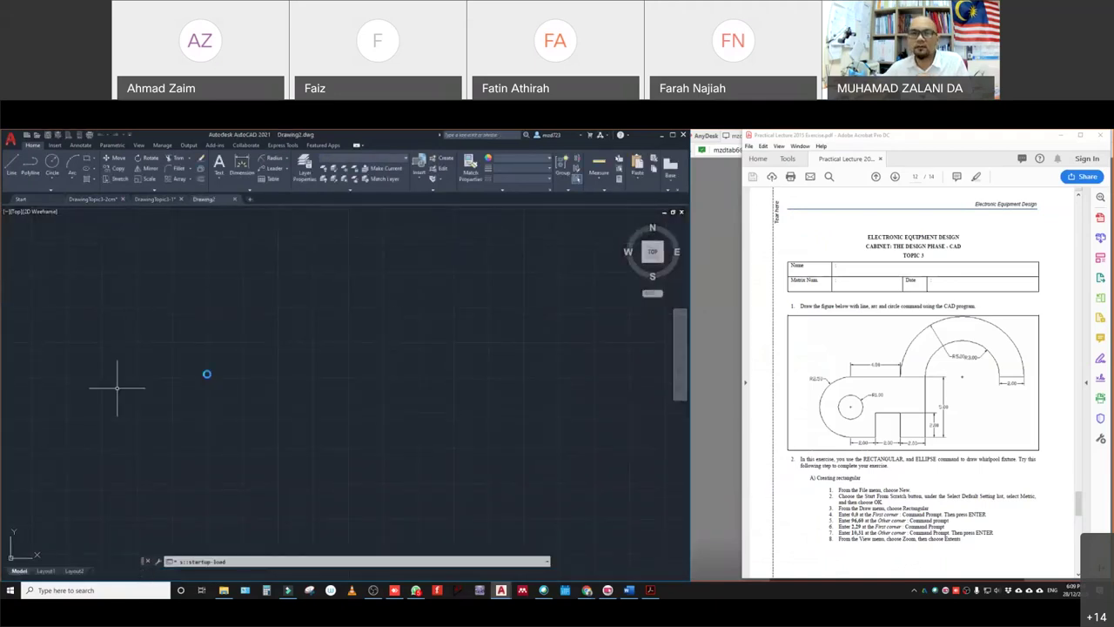
scroll(276, 369, "down", 1)
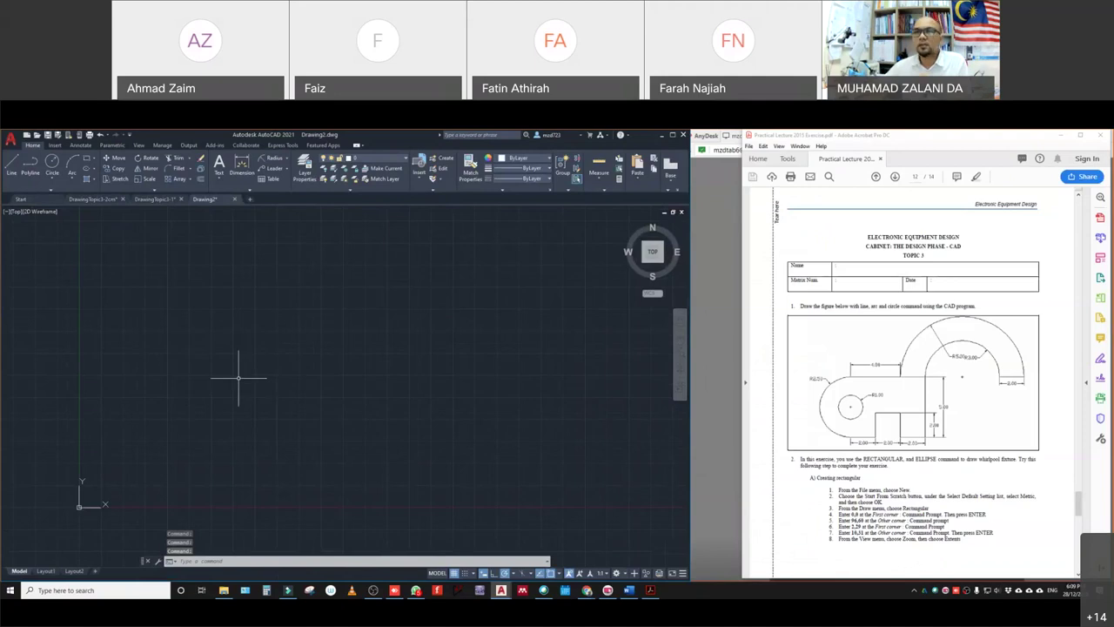
scroll(206, 430, "up", 2)
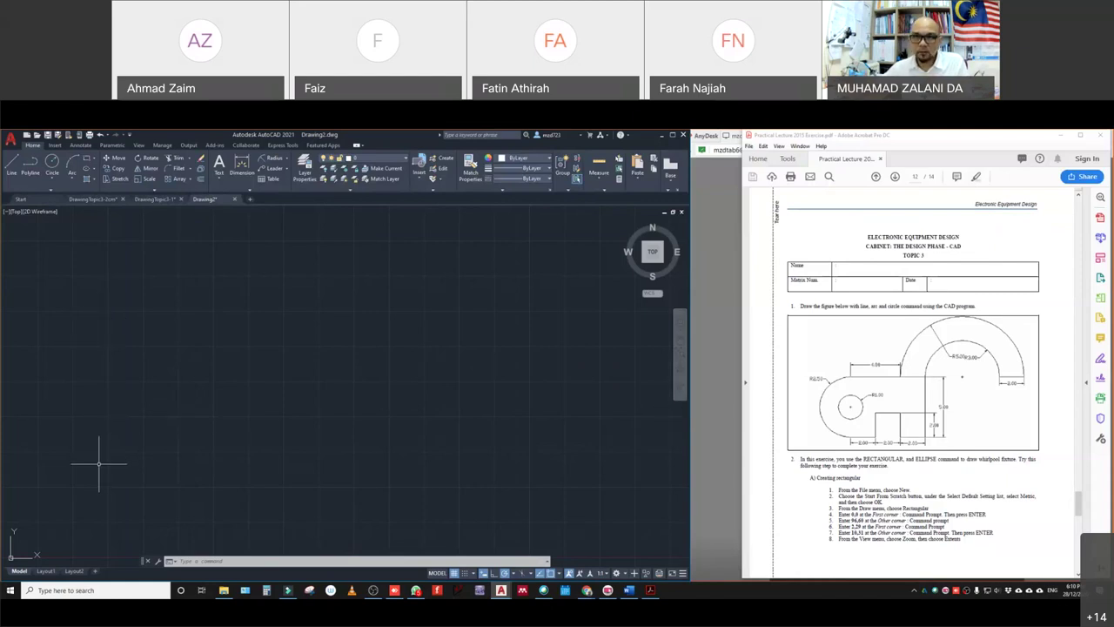
scroll(72, 515, "down", 2)
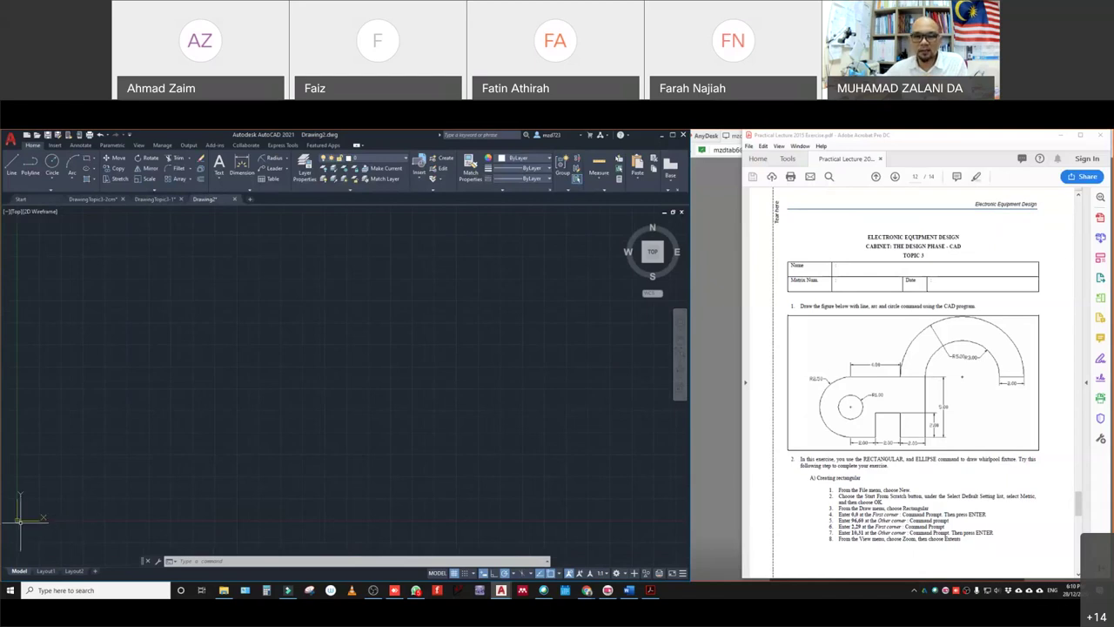
scroll(28, 503, "up", 1)
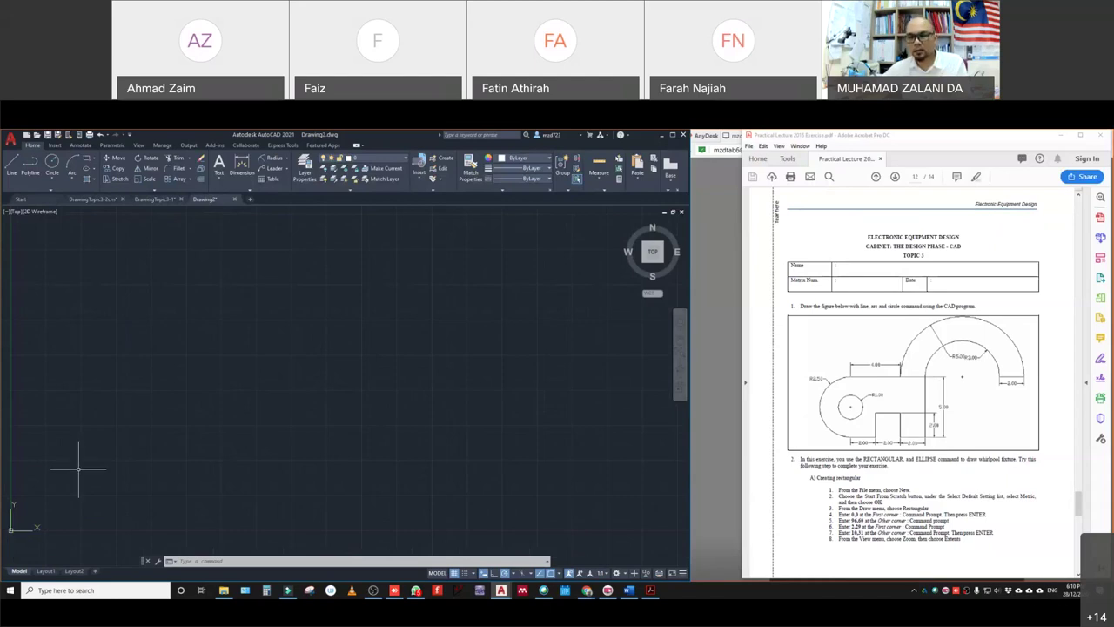
scroll(77, 453, "up", 1)
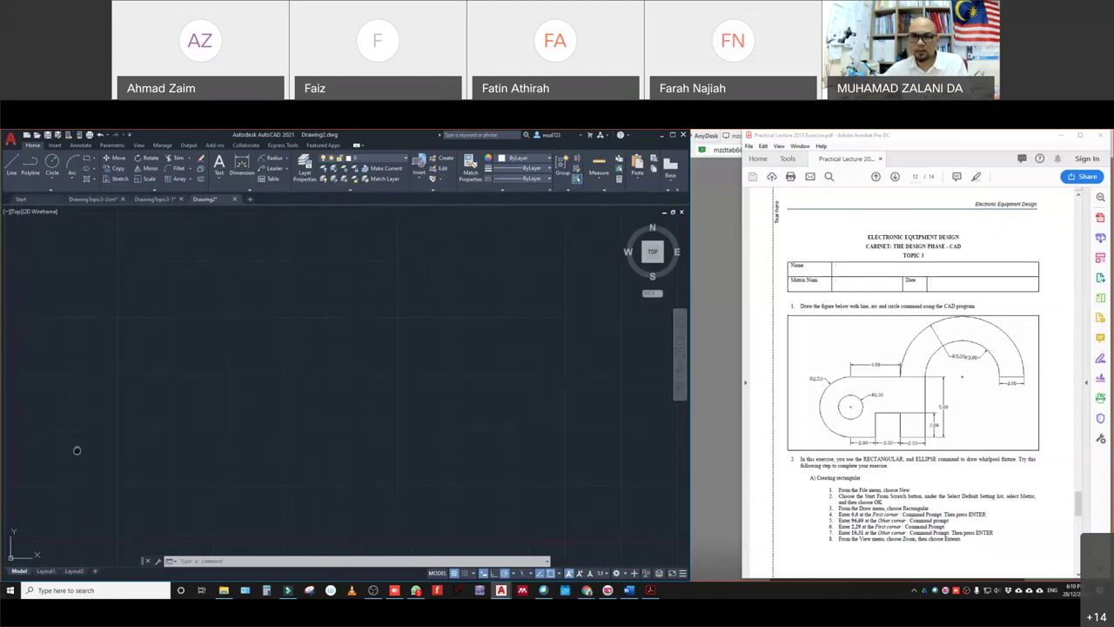
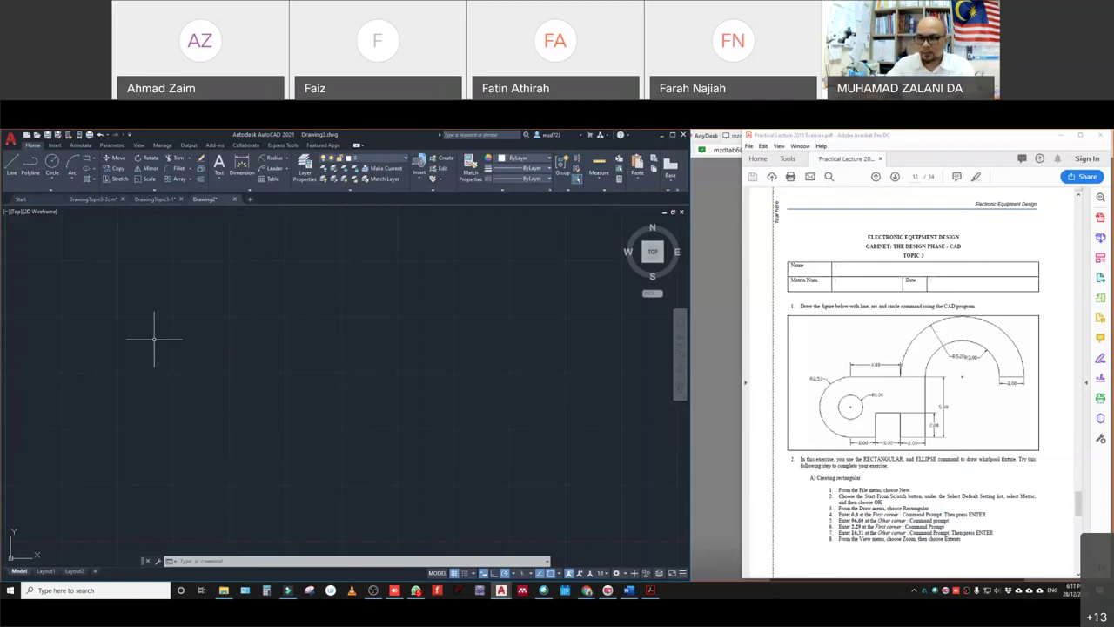
type("UNIT")
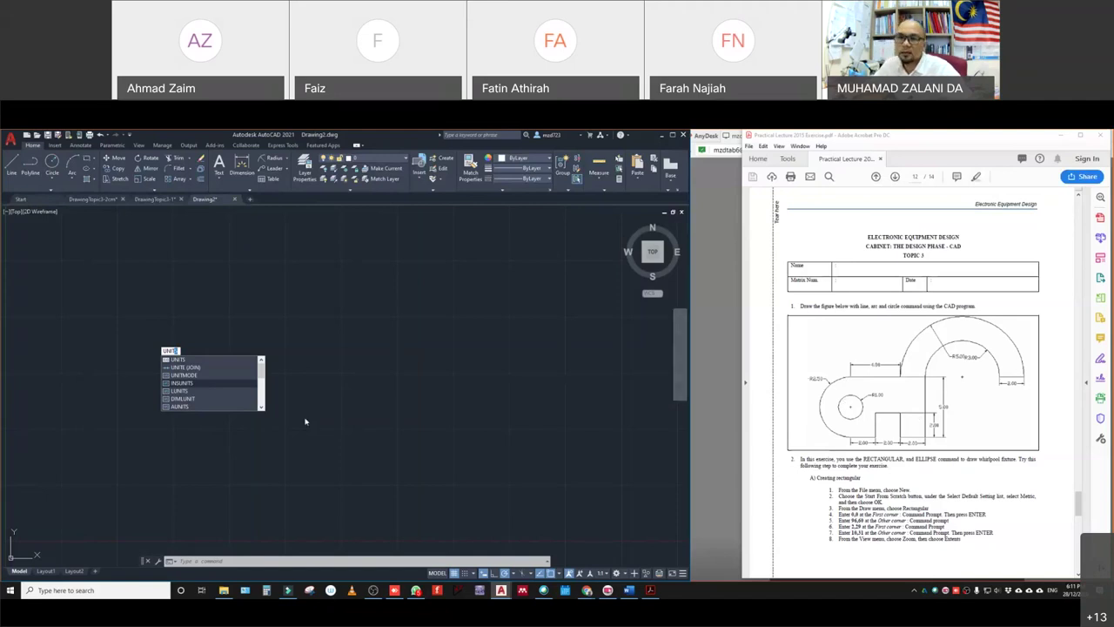
type("S")
key("BackSpace")
key("Escape")
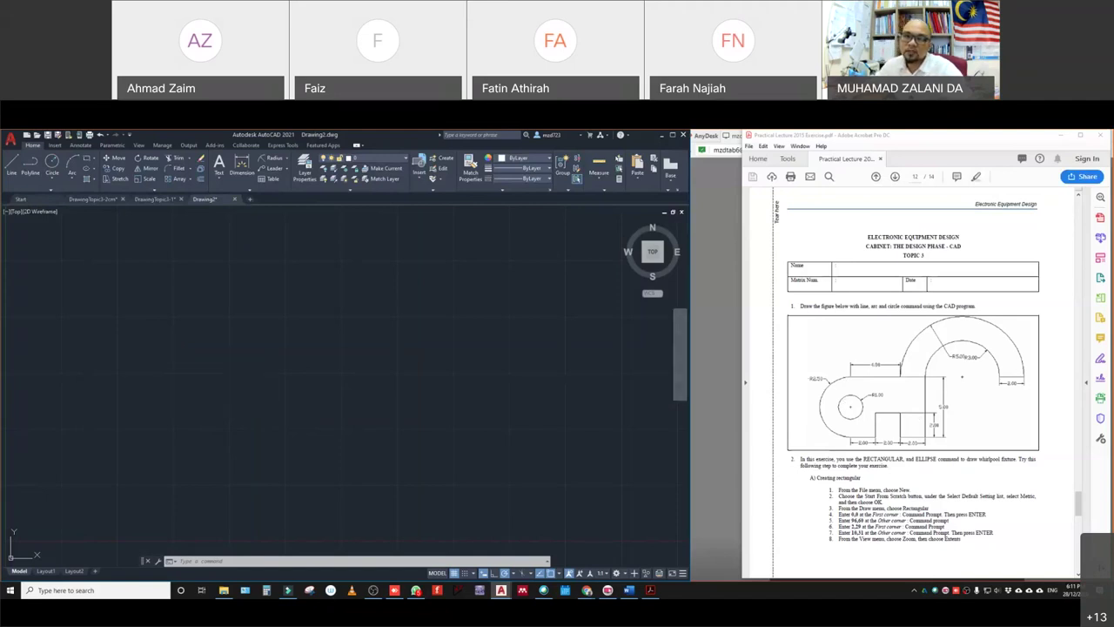
- Configure the drawing units with centimeters as the insertion scale and a length precision of 0.00
type("units")
key("Return")
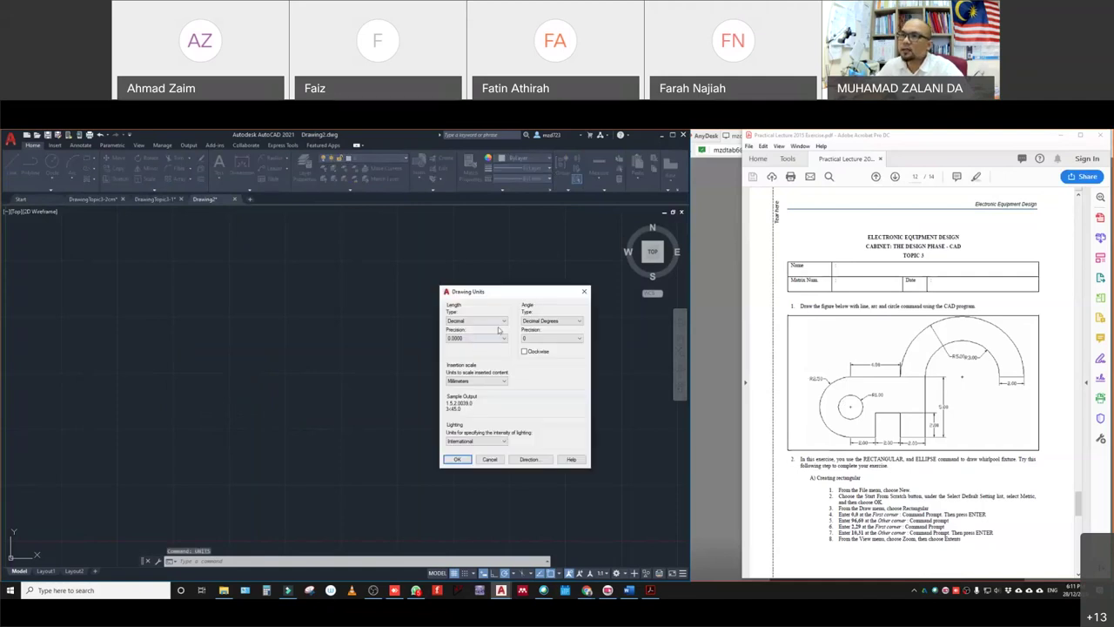
left_click(477, 380)
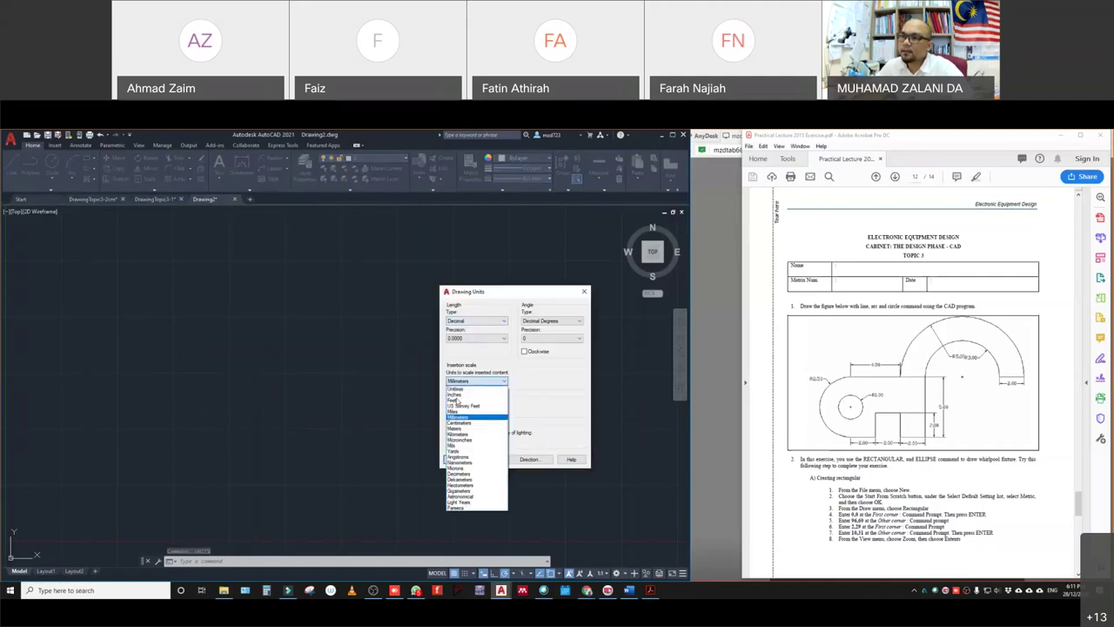
left_click(461, 423)
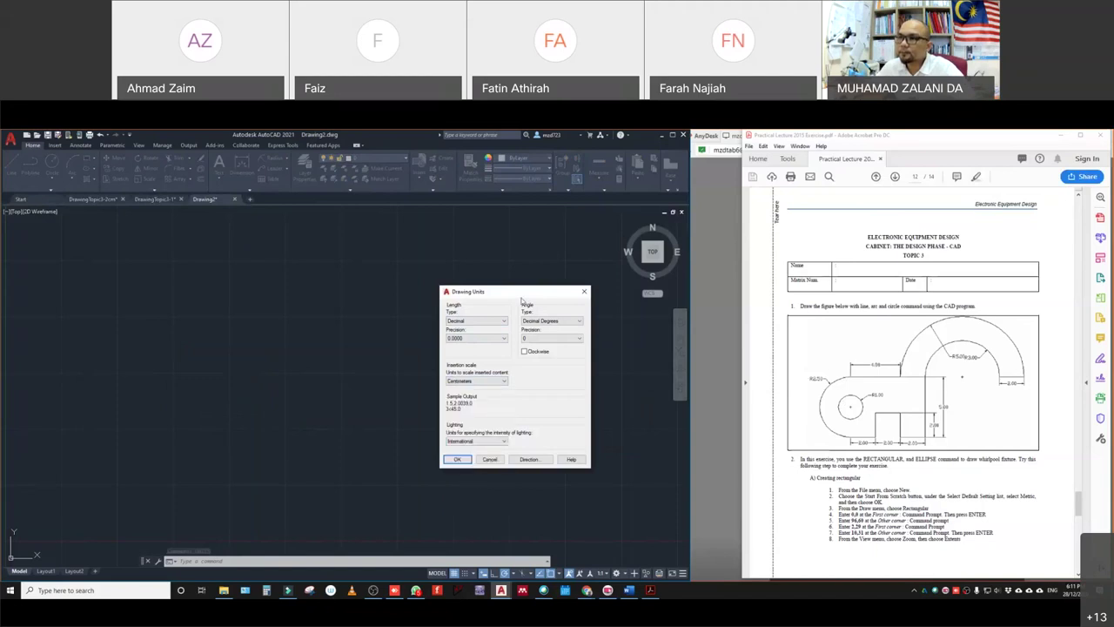
left_click_drag(523, 301, 414, 299)
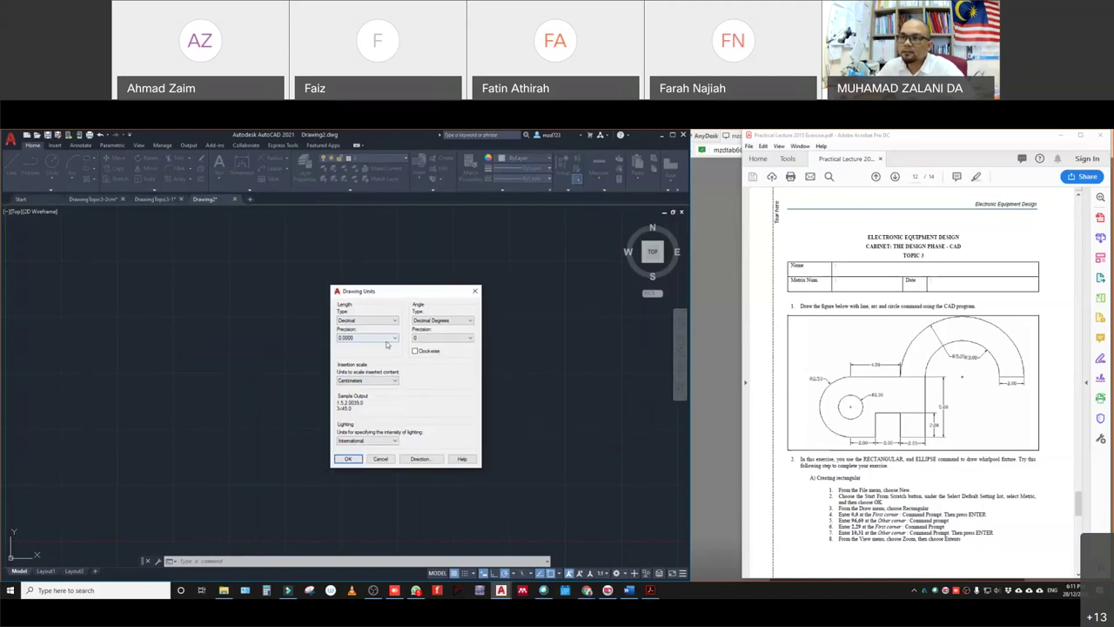
left_click(392, 340)
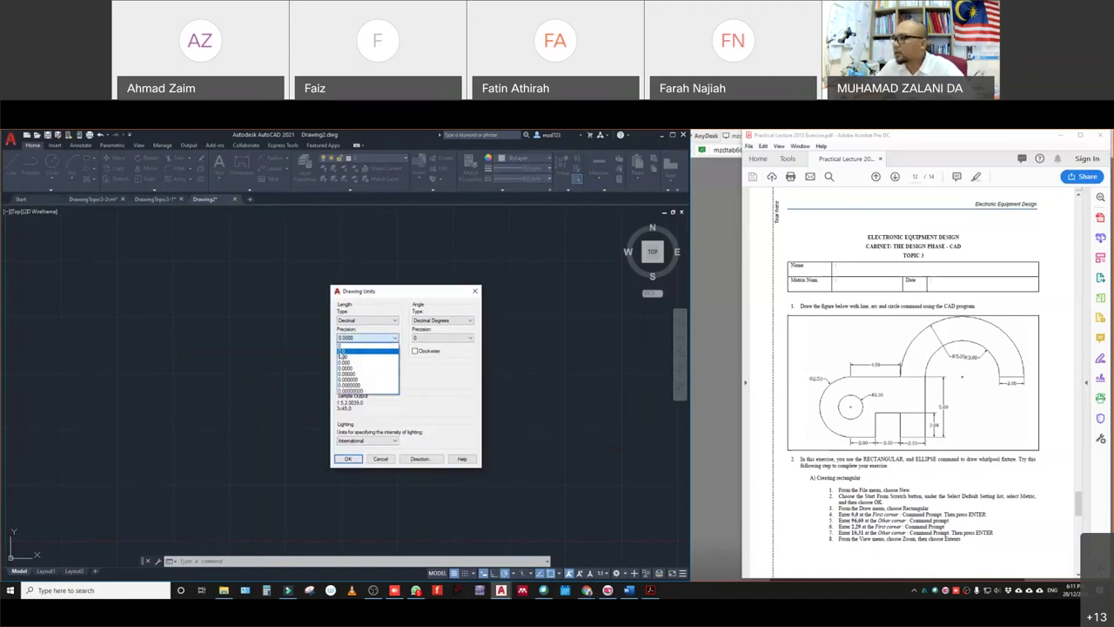
left_click(347, 358)
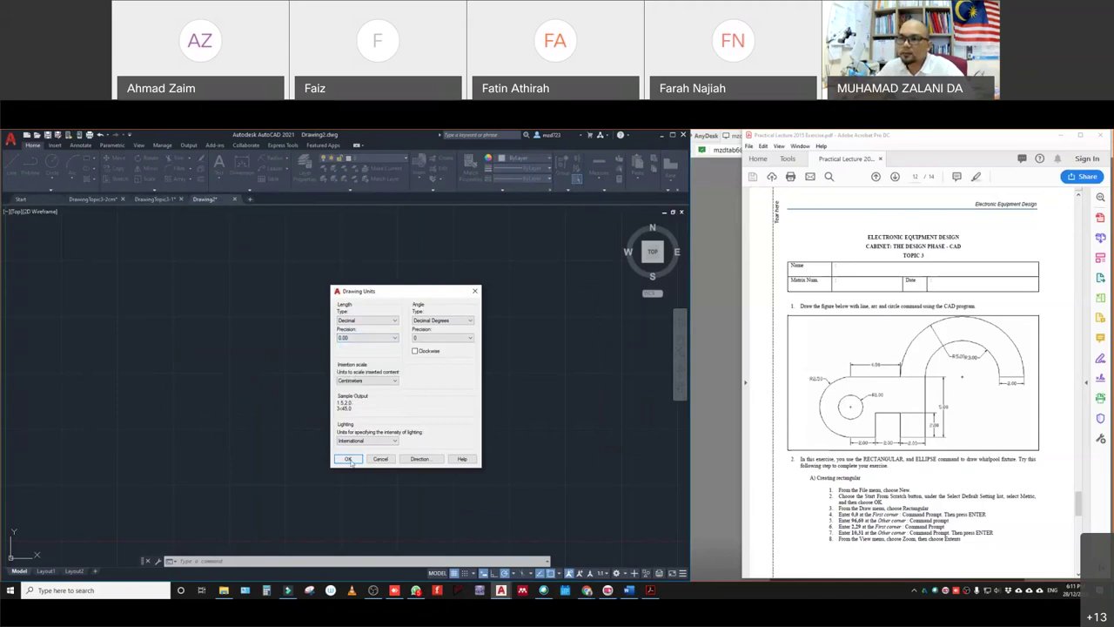
left_click(348, 458)
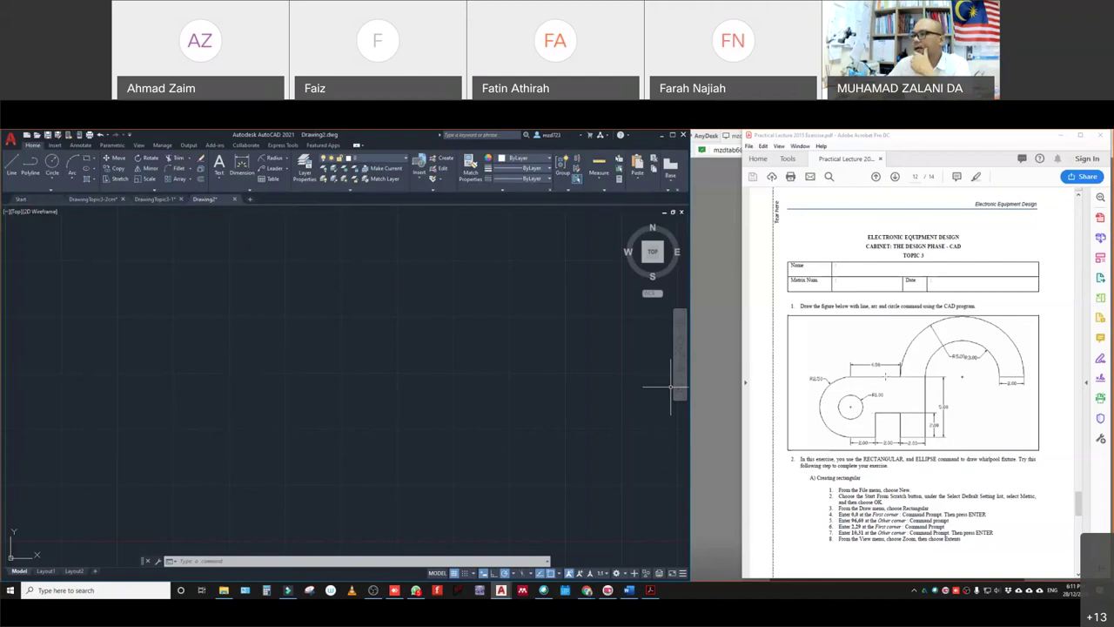
- Draw a 6-unit horizontal line as the top edge of the figure's body
left_click(14, 173)
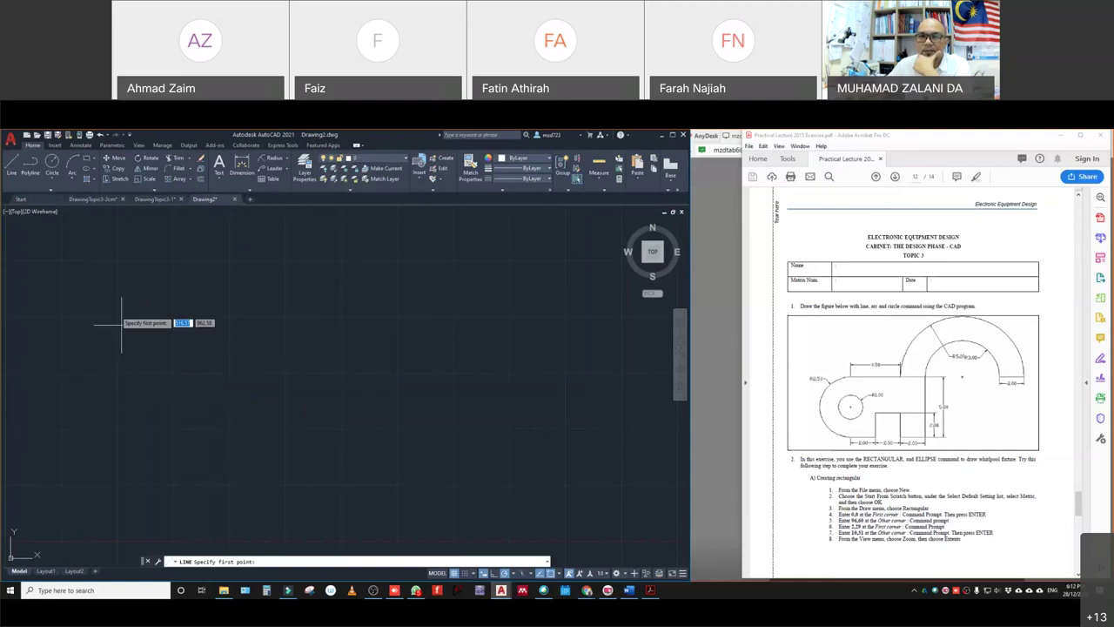
left_click(115, 374)
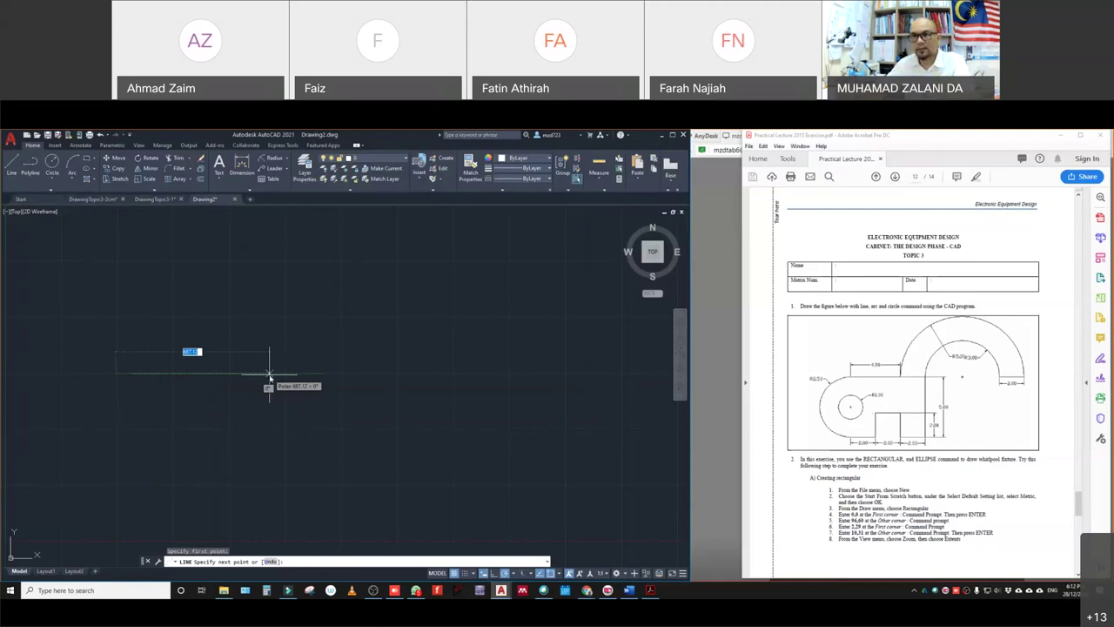
type("6")
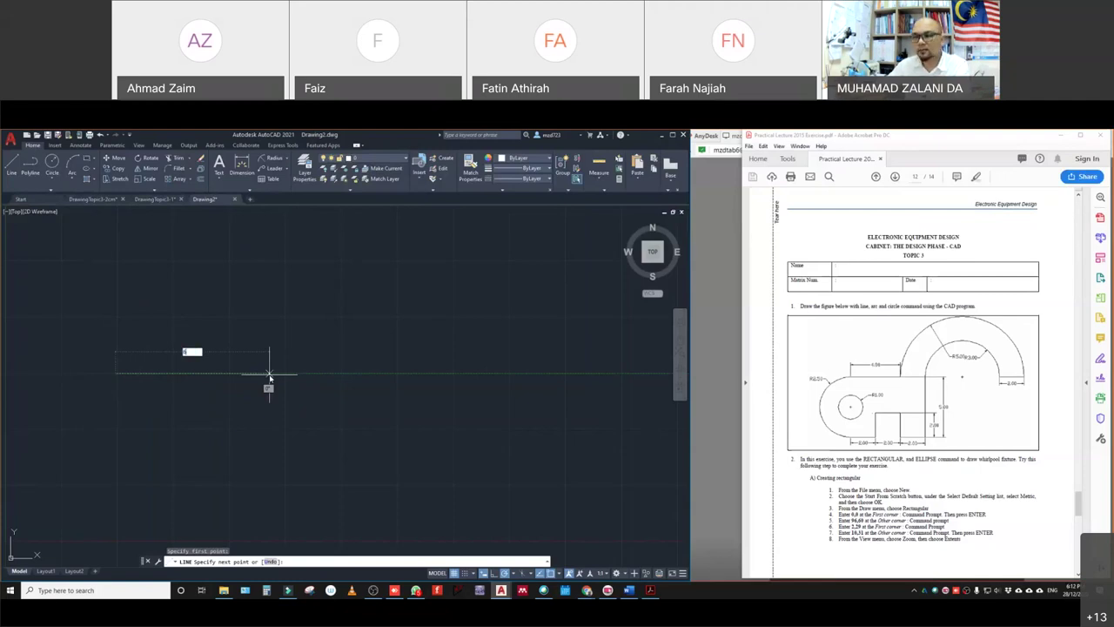
key("Return")
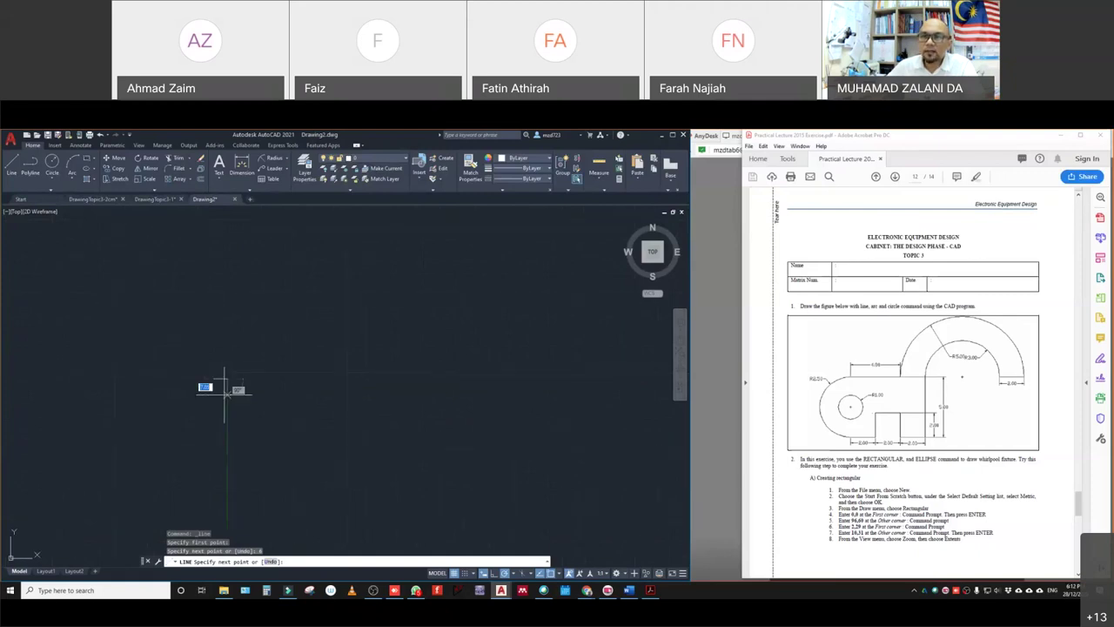
scroll(213, 392, "up", 2)
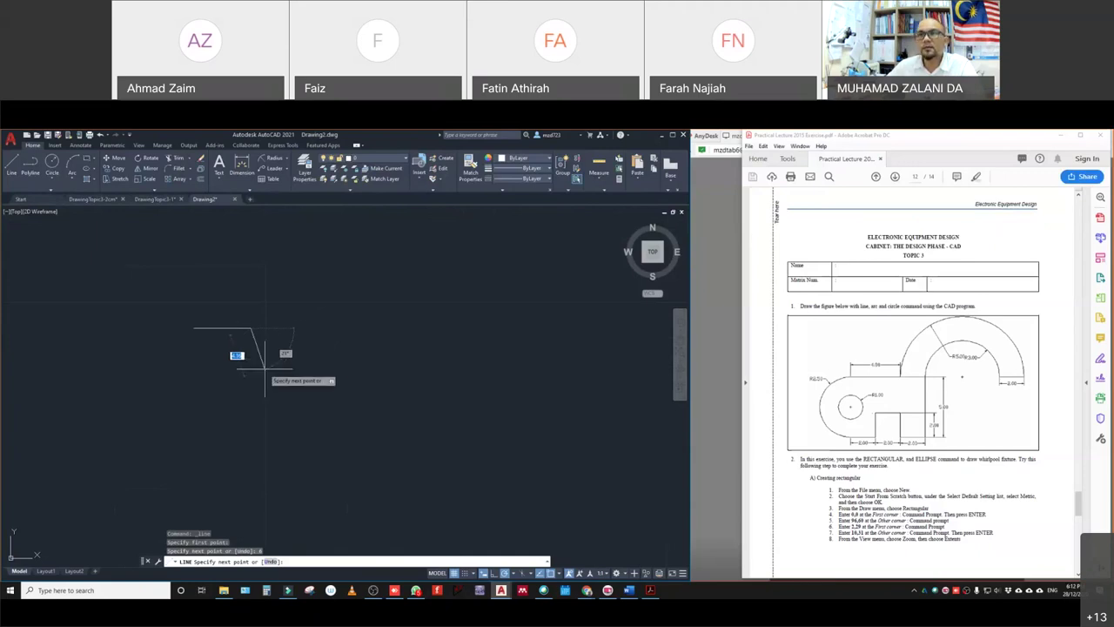
scroll(262, 351, "up", 1)
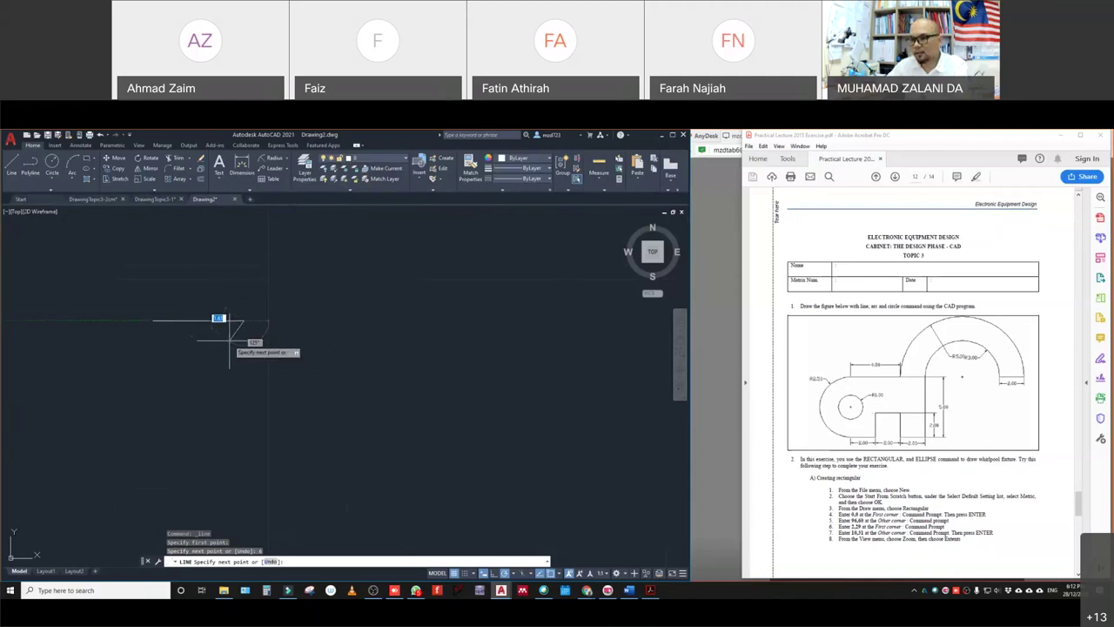
key("Return")
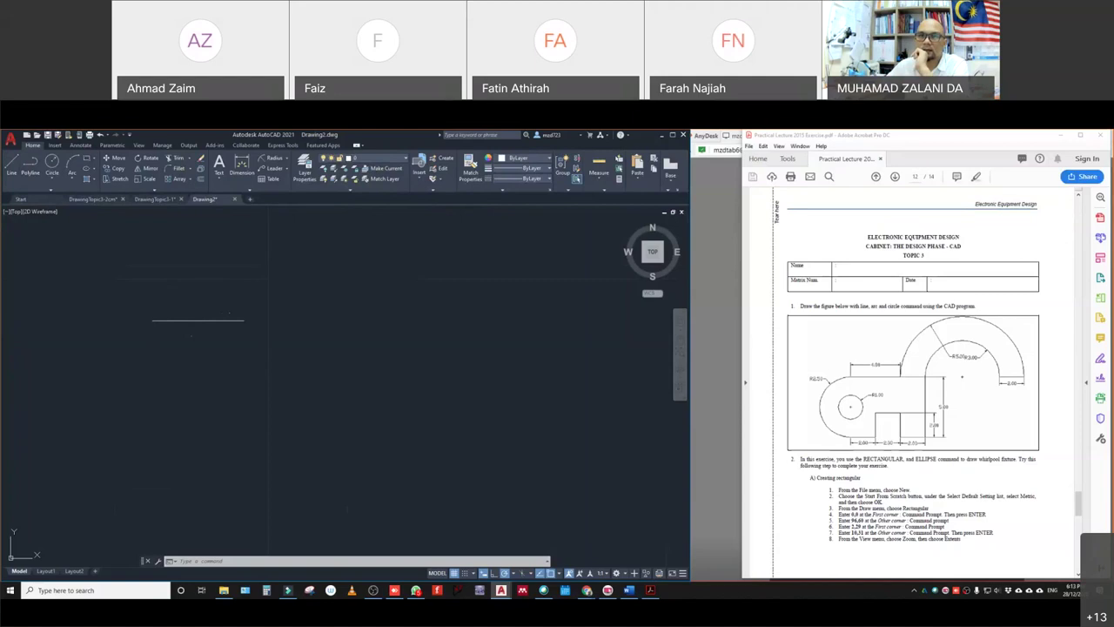
- Try to draw a 5-unit line straight down from the horizontal line's left end, and undo the line work
left_click(11, 165)
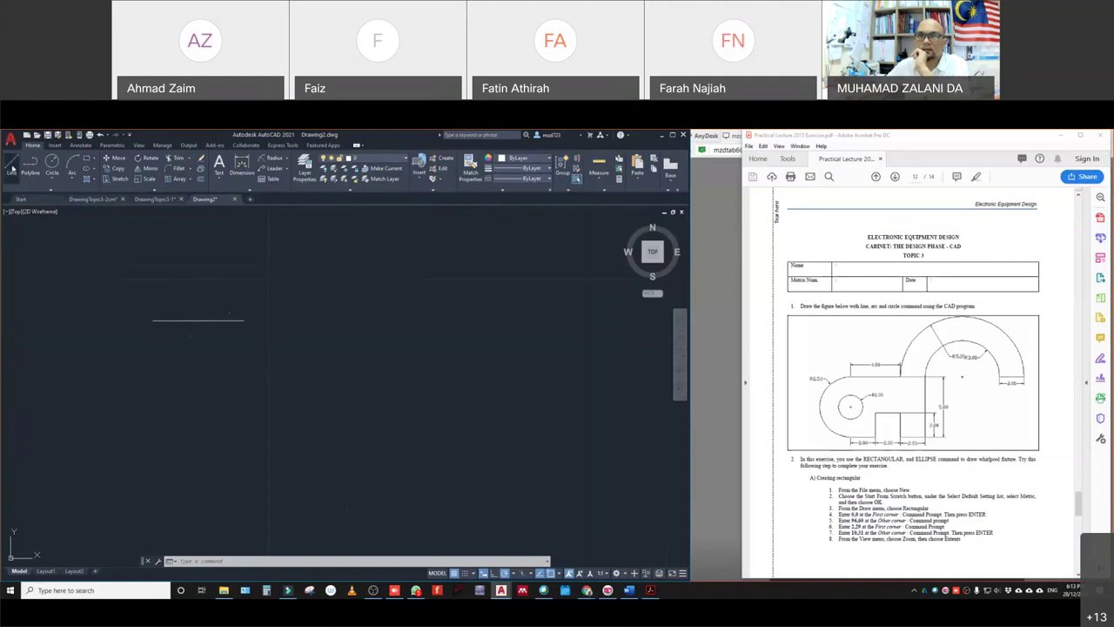
left_click(154, 321)
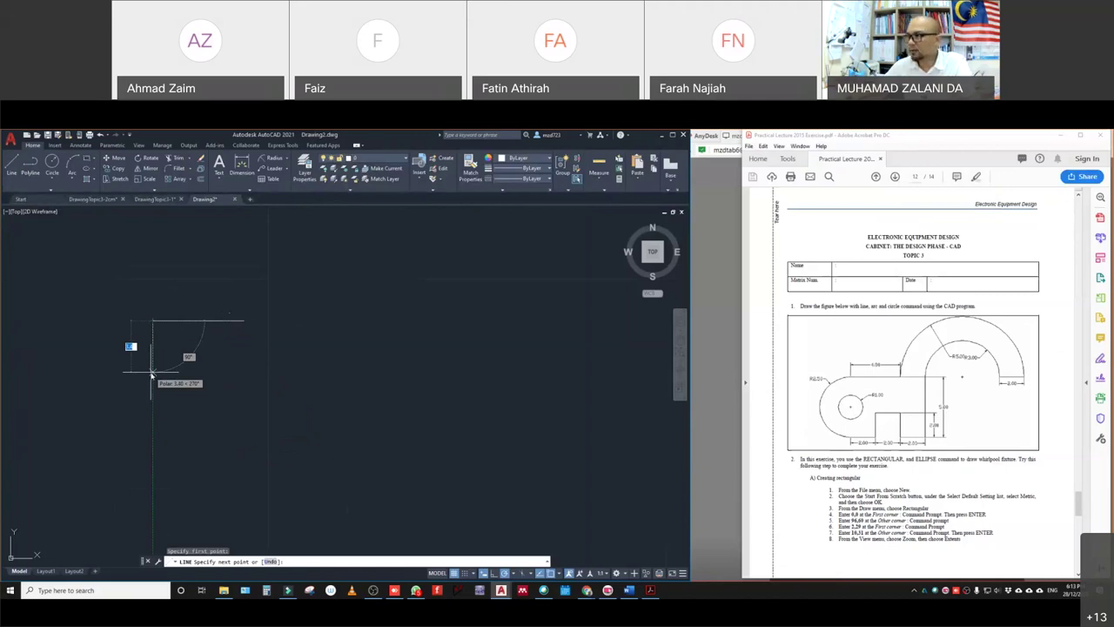
type("5")
key("Return")
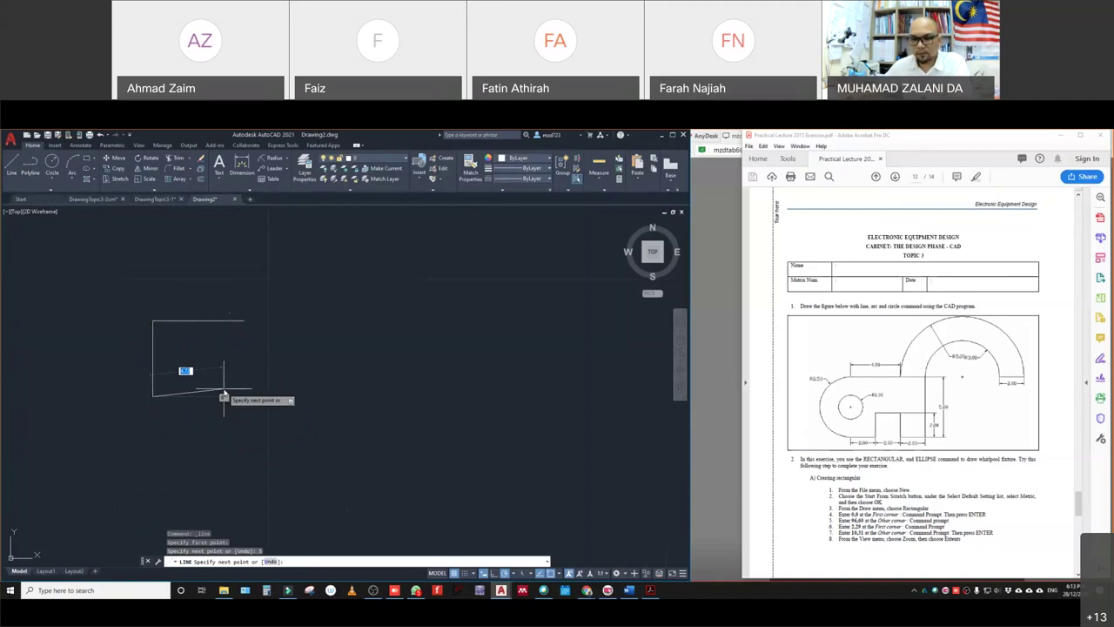
key("Escape")
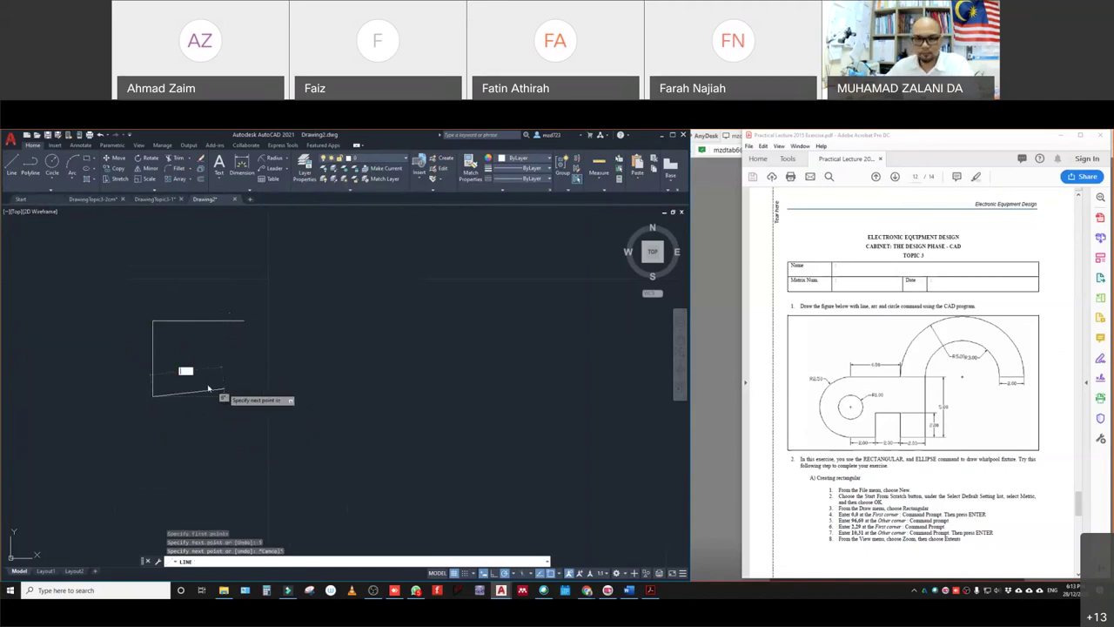
left_click(224, 389)
key("Escape")
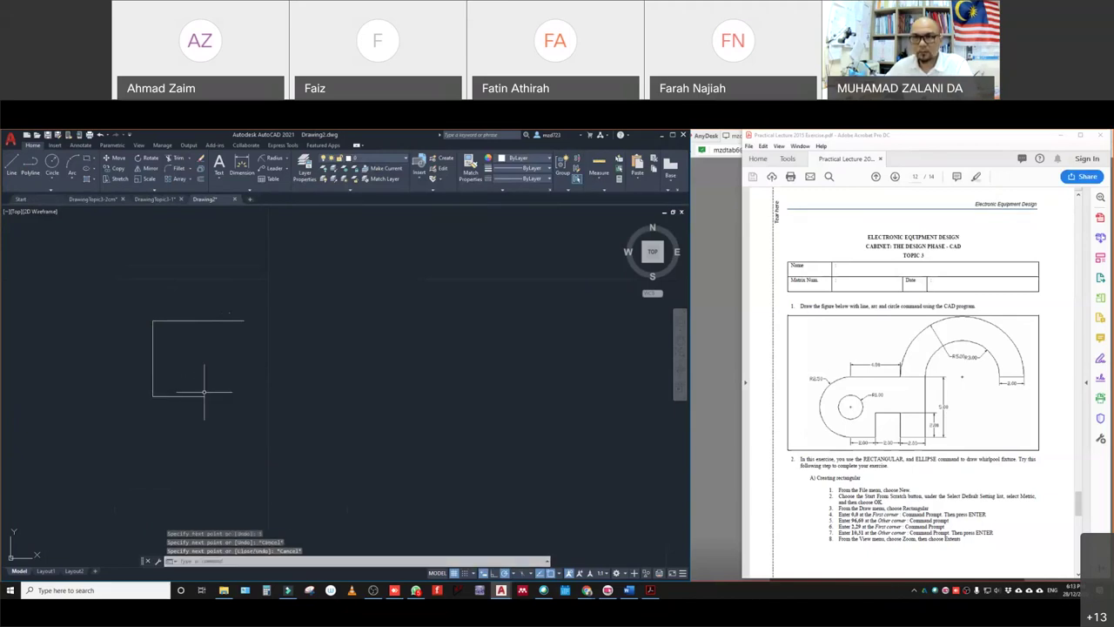
key("ctrl+z")
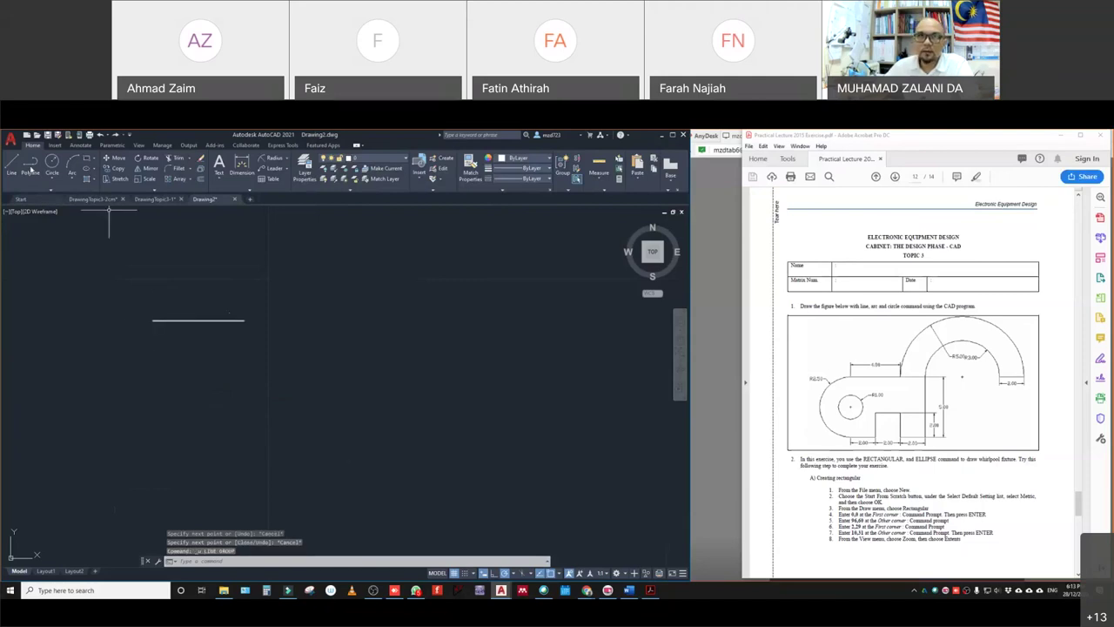
- Draw a single 5-unit vertical line down from the left endpoint of the horizontal line
type("l")
key("Return")
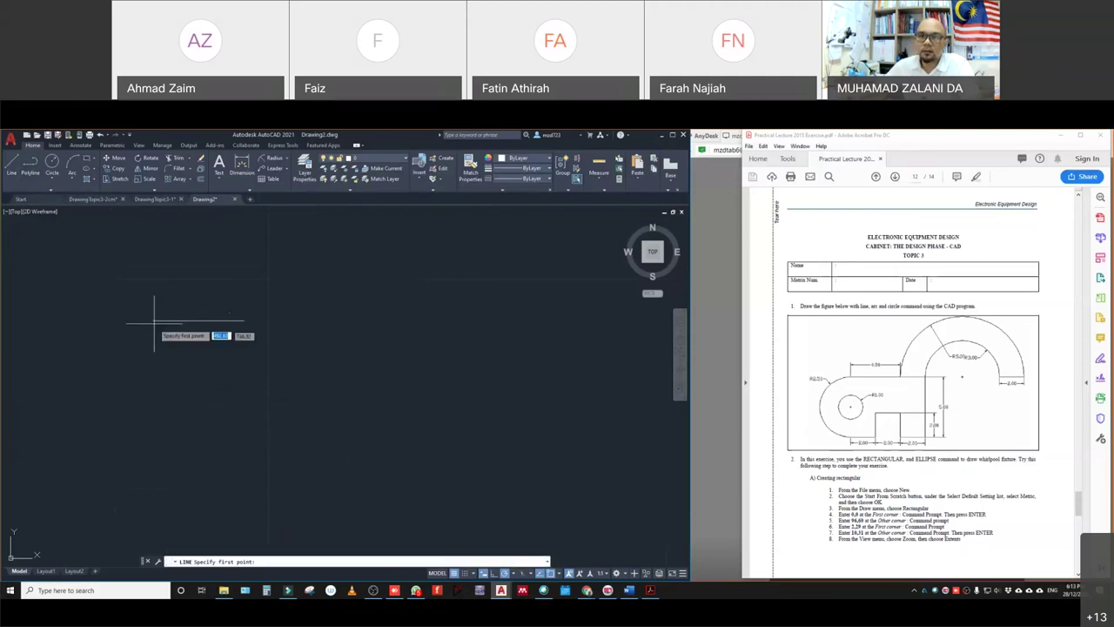
left_click(152, 319)
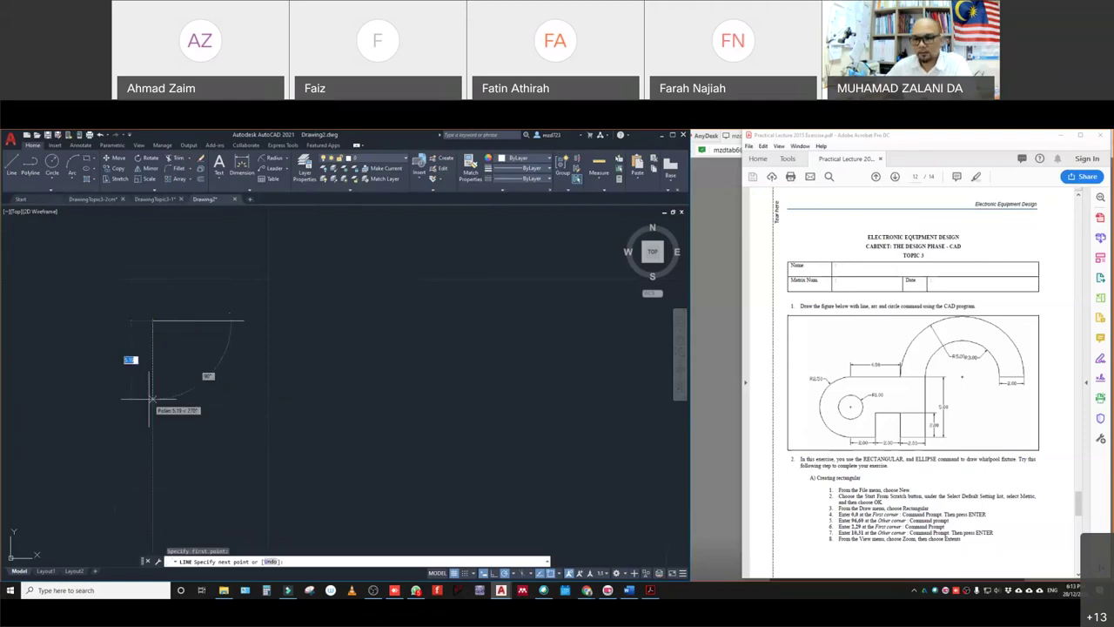
type("5")
key("Return")
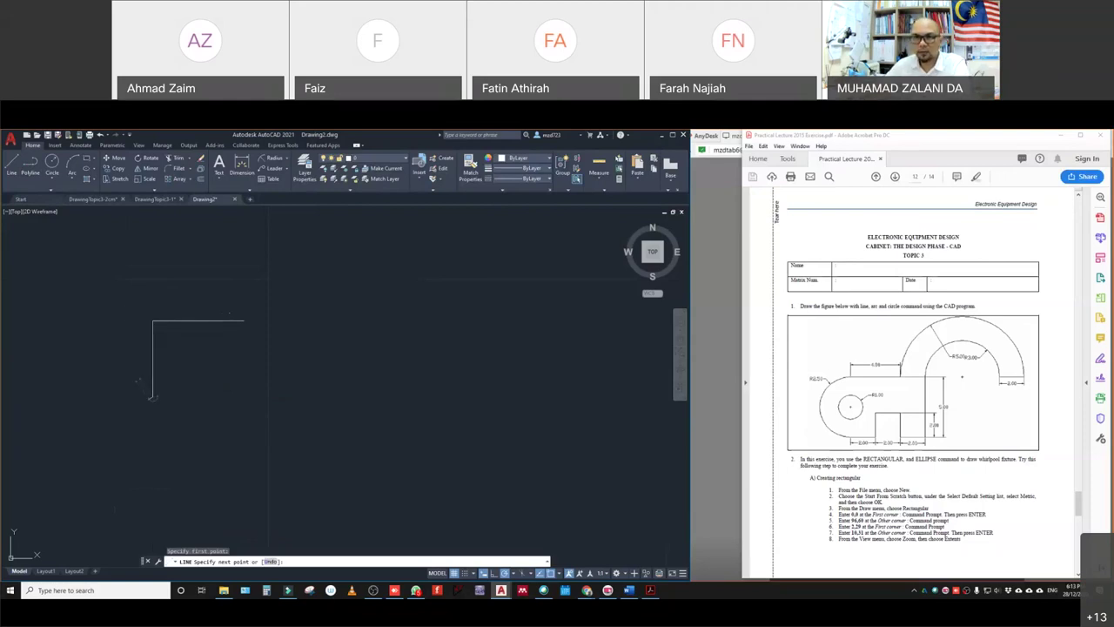
key("Return")
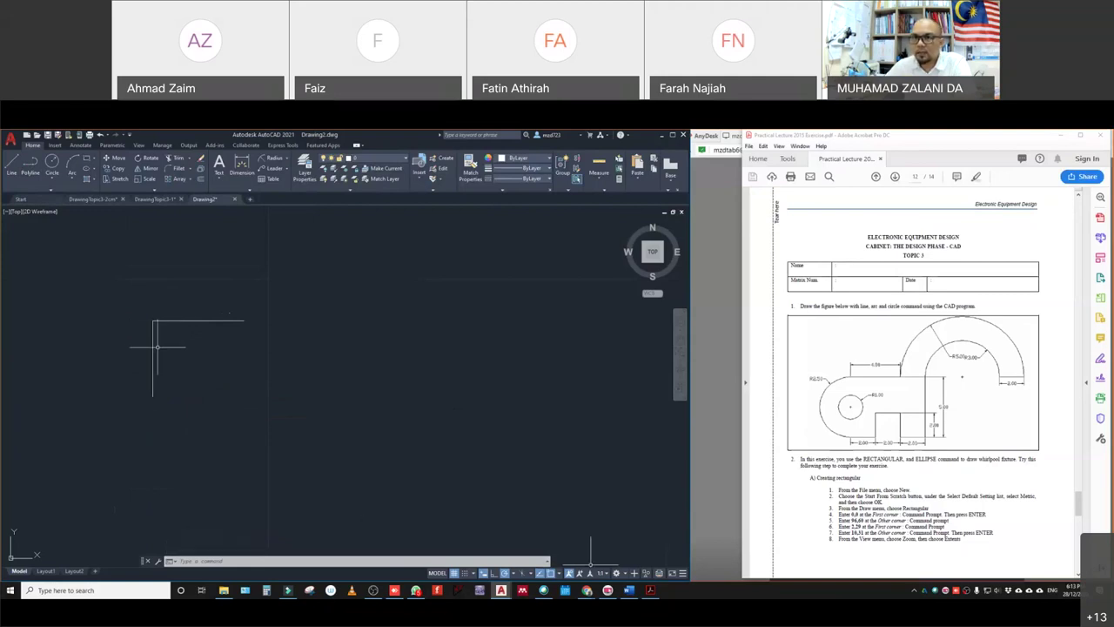
- Make sure the Midpoint object snap is enabled
left_click(141, 320)
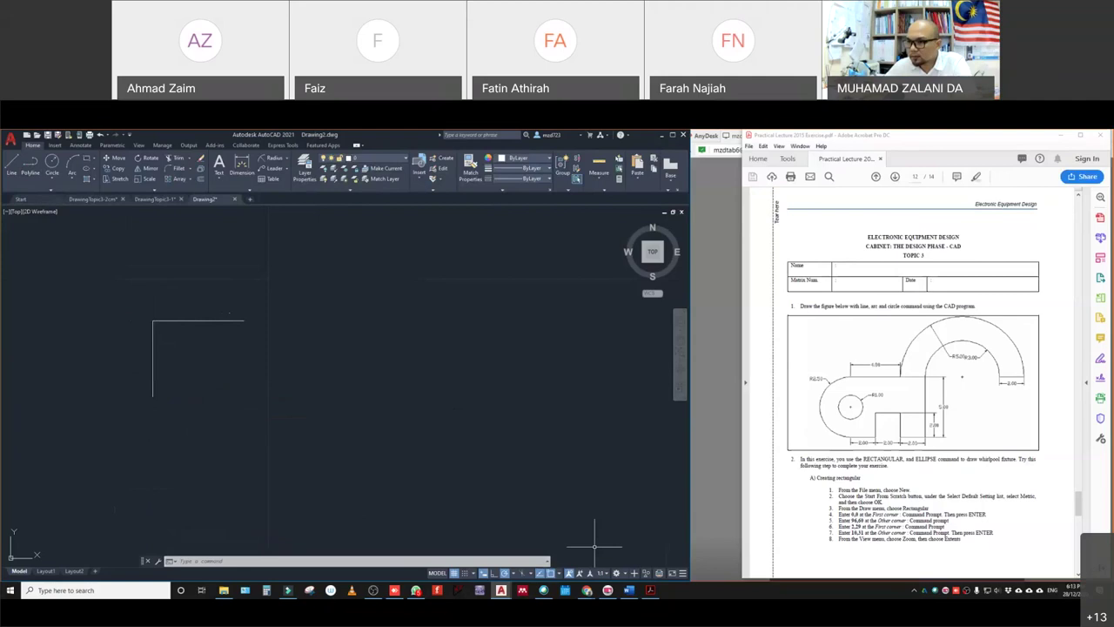
left_click(560, 574)
left_click(571, 423)
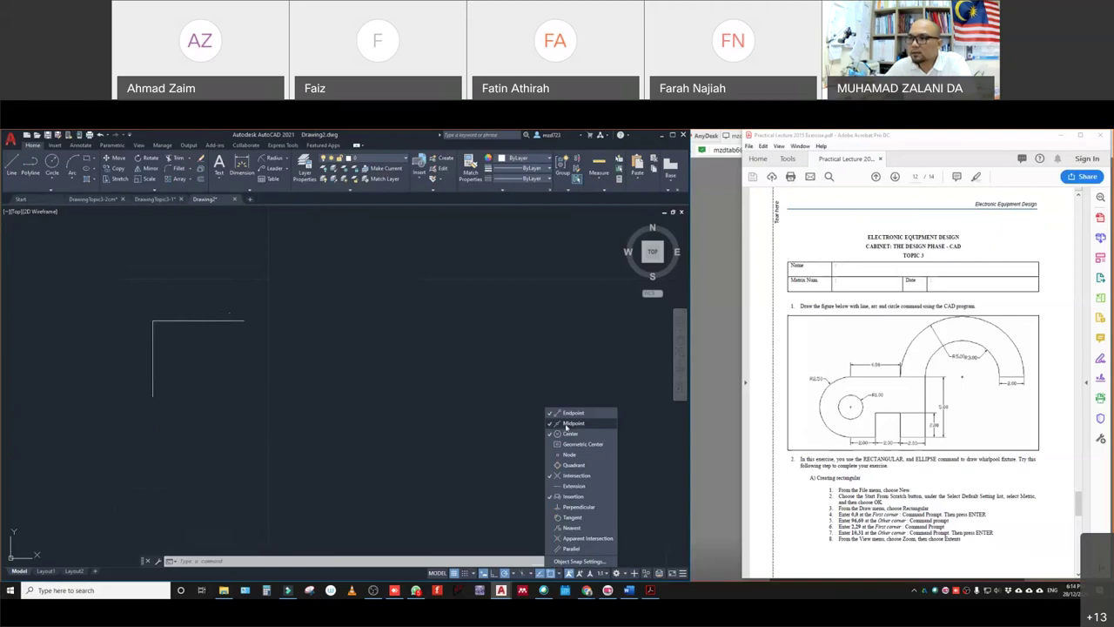
left_click(135, 369)
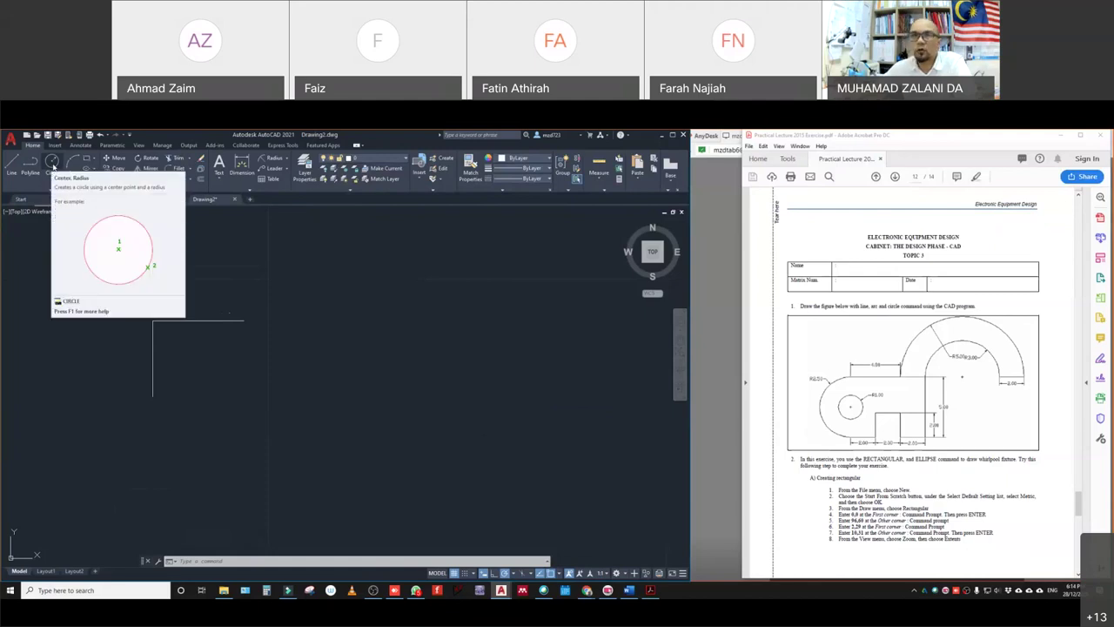
- Draw a circle of radius 2.5 centred on the midpoint of the vertical line
left_click(55, 168)
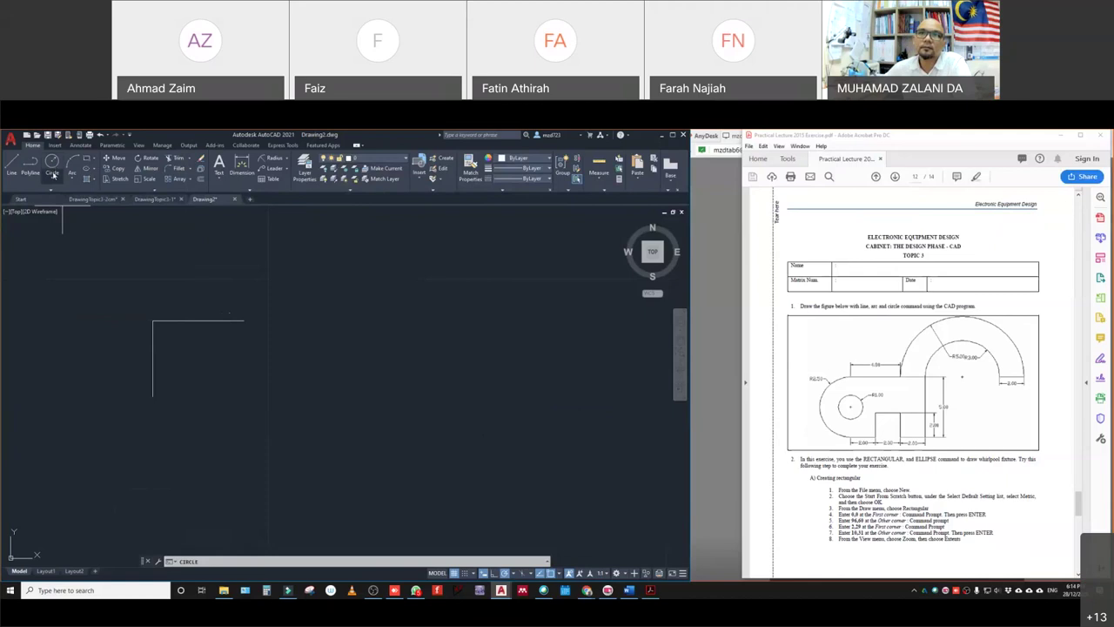
left_click(52, 177)
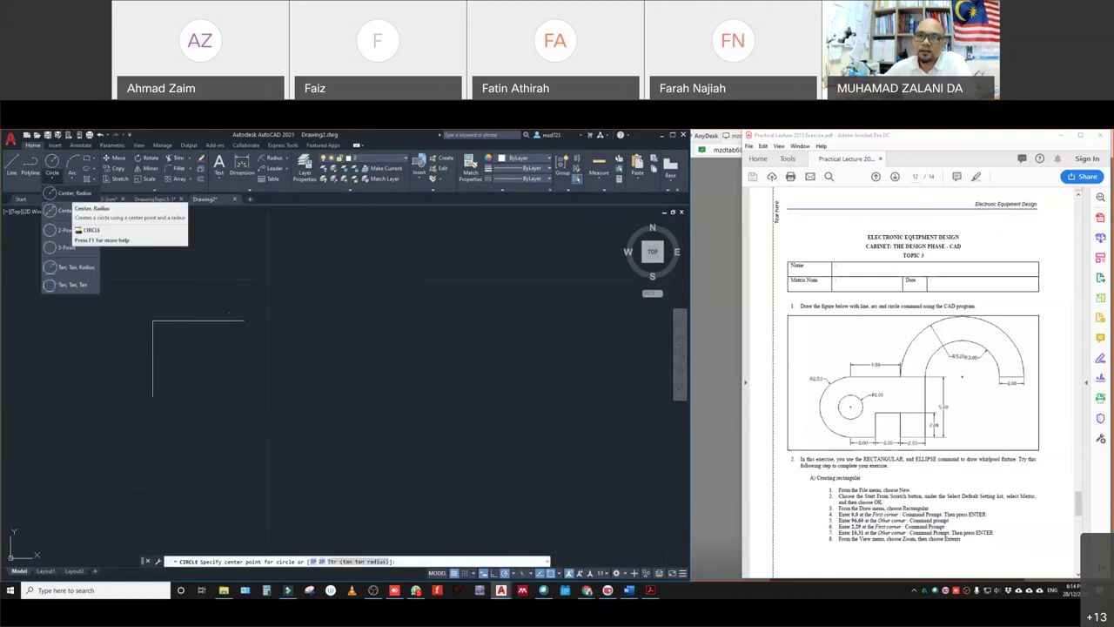
left_click(63, 209)
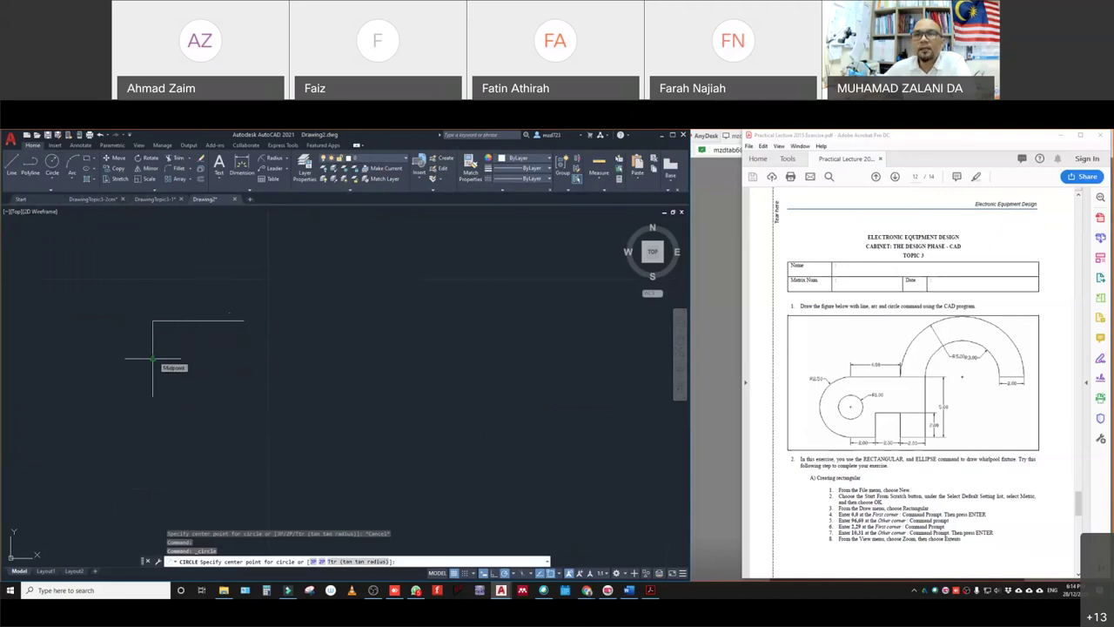
left_click(152, 358)
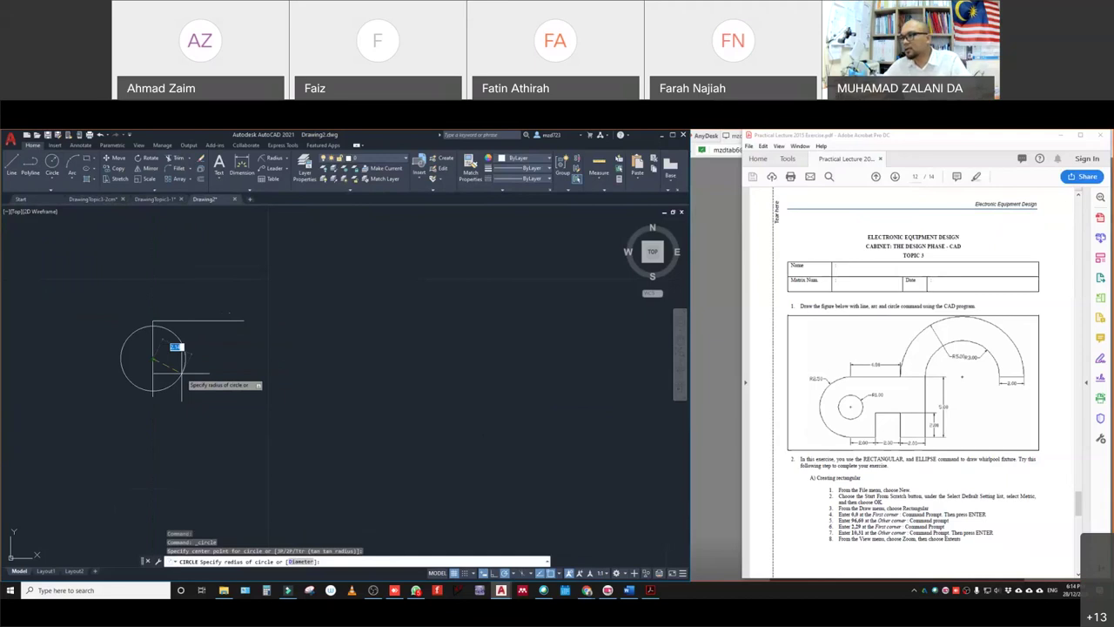
type("2.5")
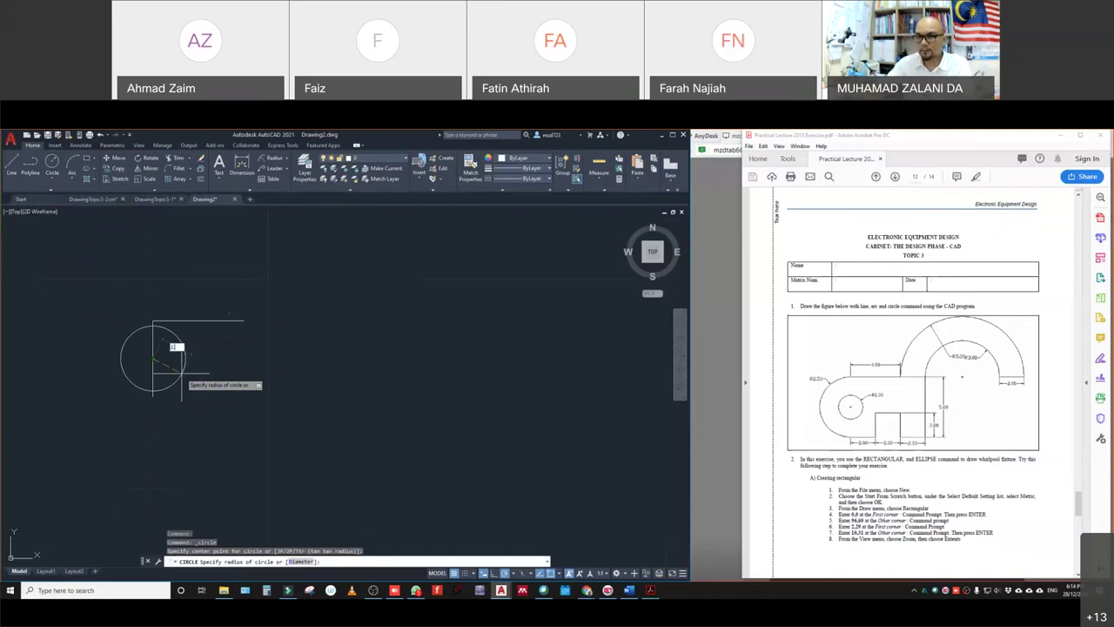
key("Return")
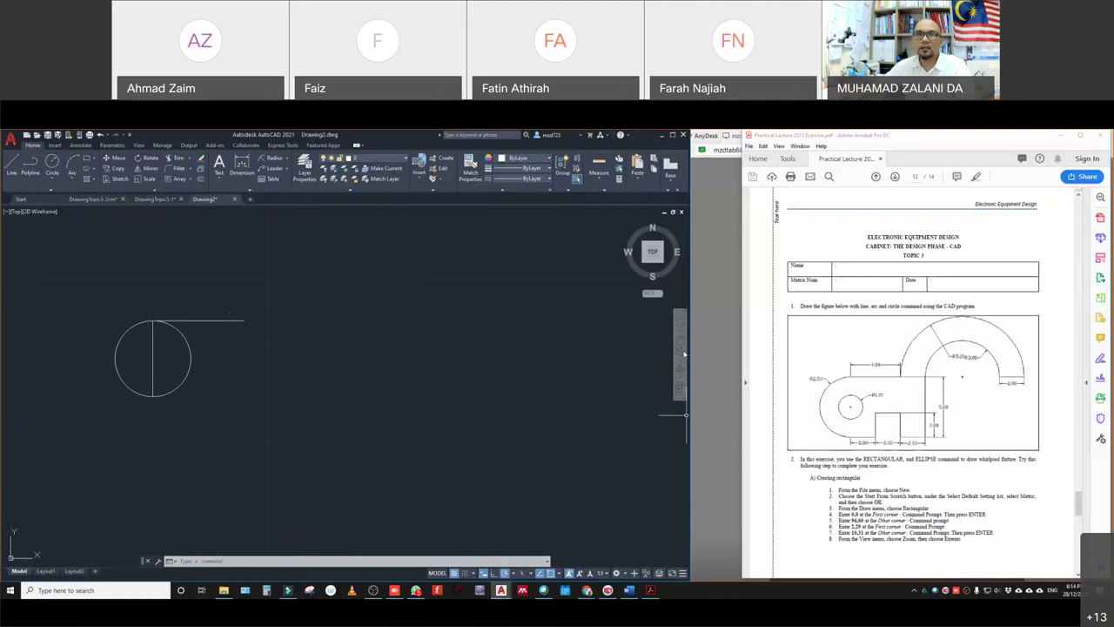
- Draw a circle of radius 1 centred on the midpoint of the vertical line, concentric with the large circle
left_click(53, 181)
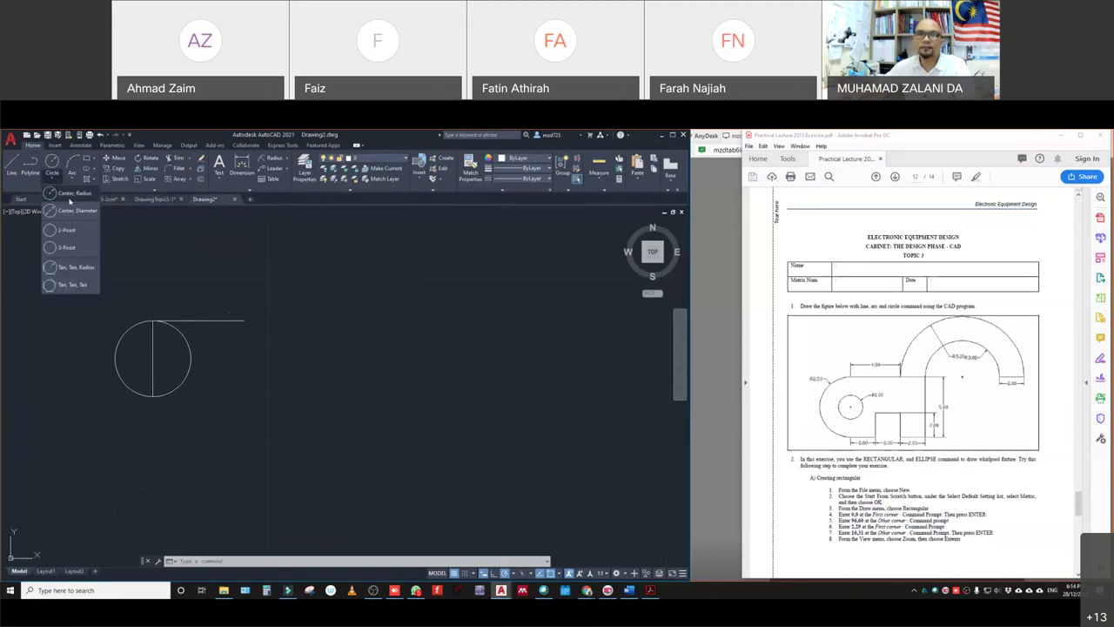
left_click(71, 194)
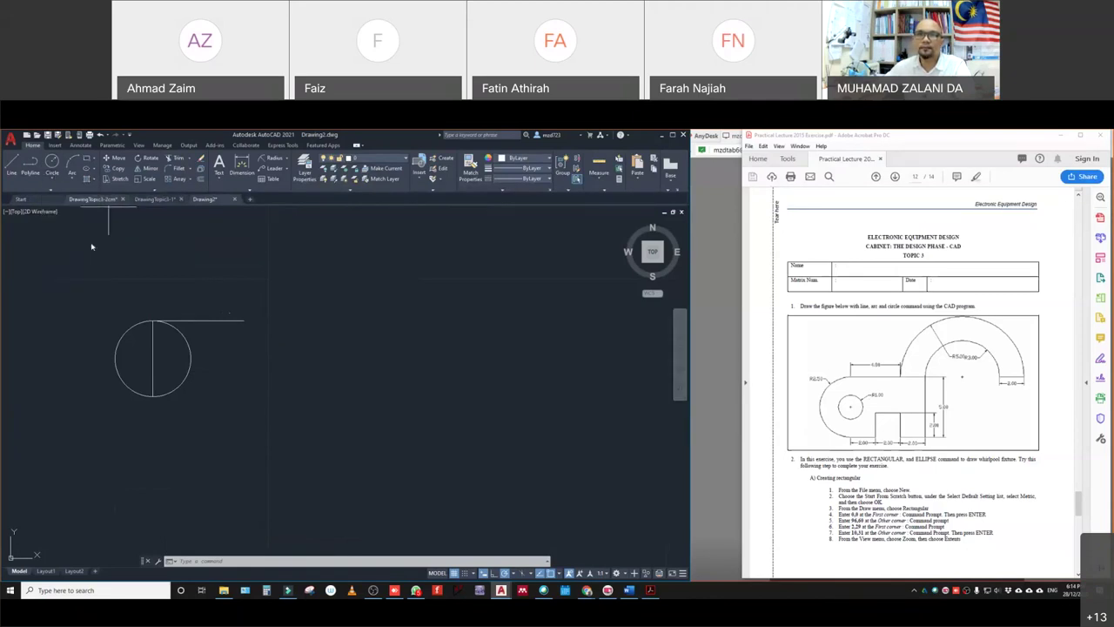
left_click(152, 357)
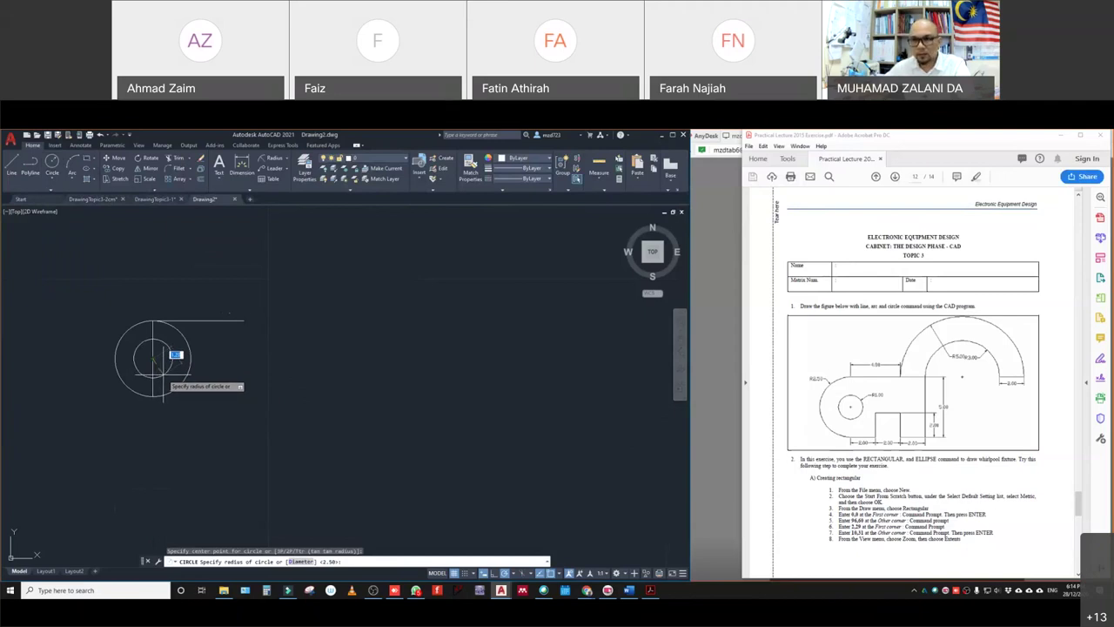
type("1")
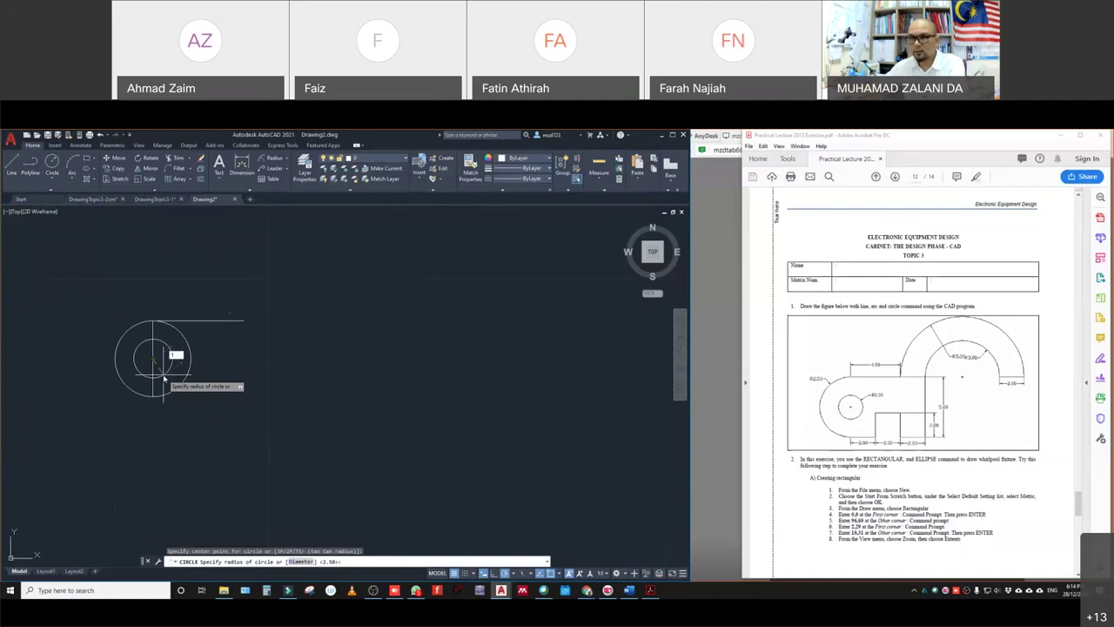
key("Return")
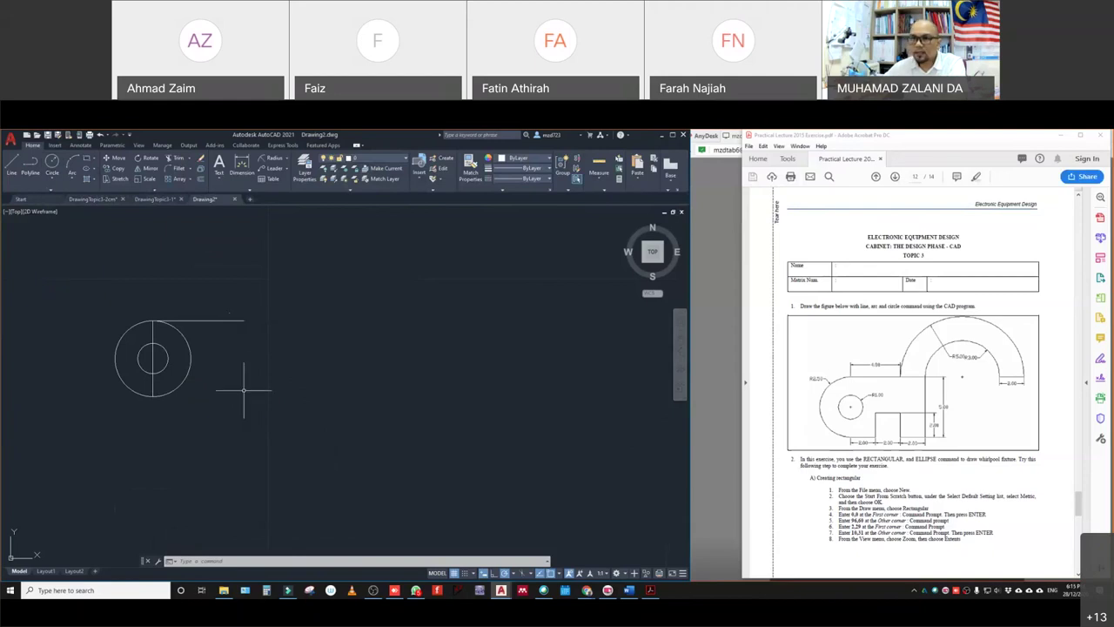
- Draw a 5-unit vertical line straight down from the right endpoint of the horizontal line
left_click(246, 320)
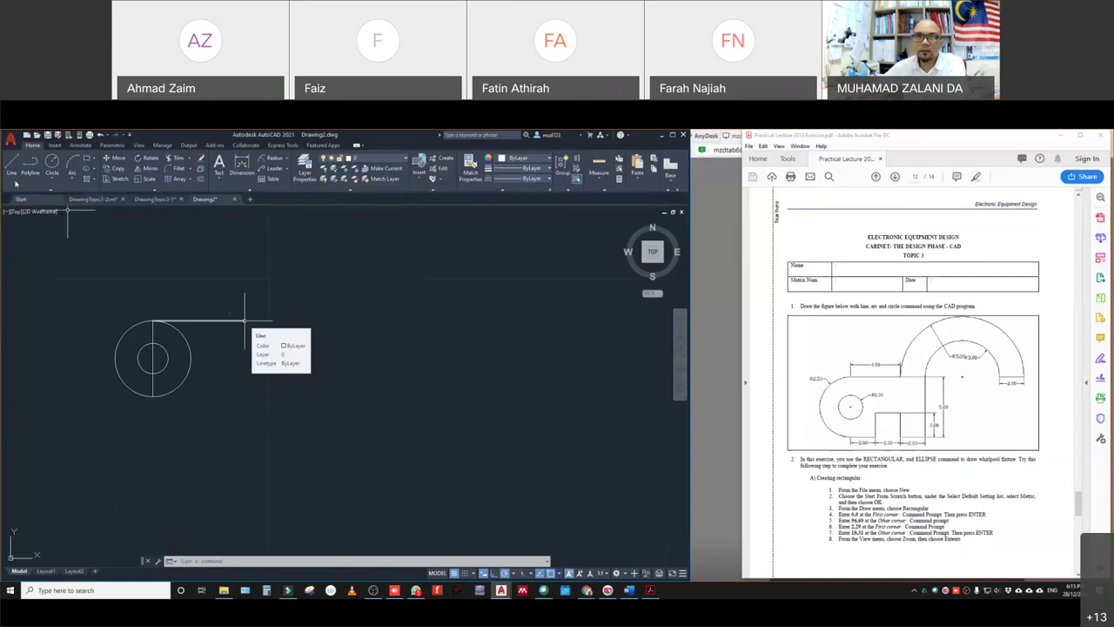
key("Return")
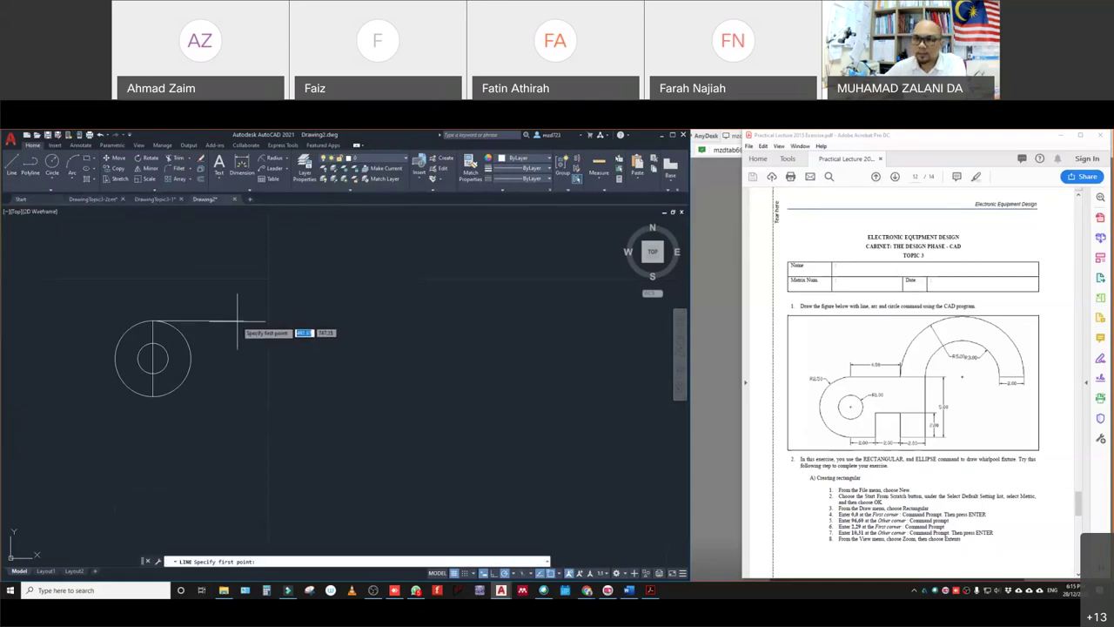
left_click(243, 320)
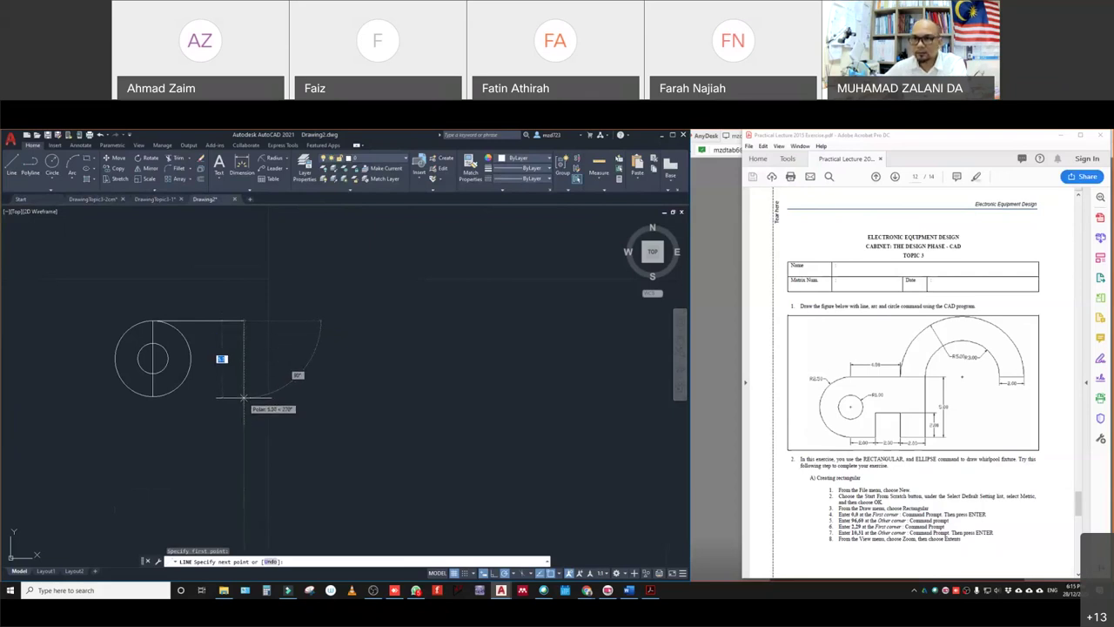
type("5")
key("Return")
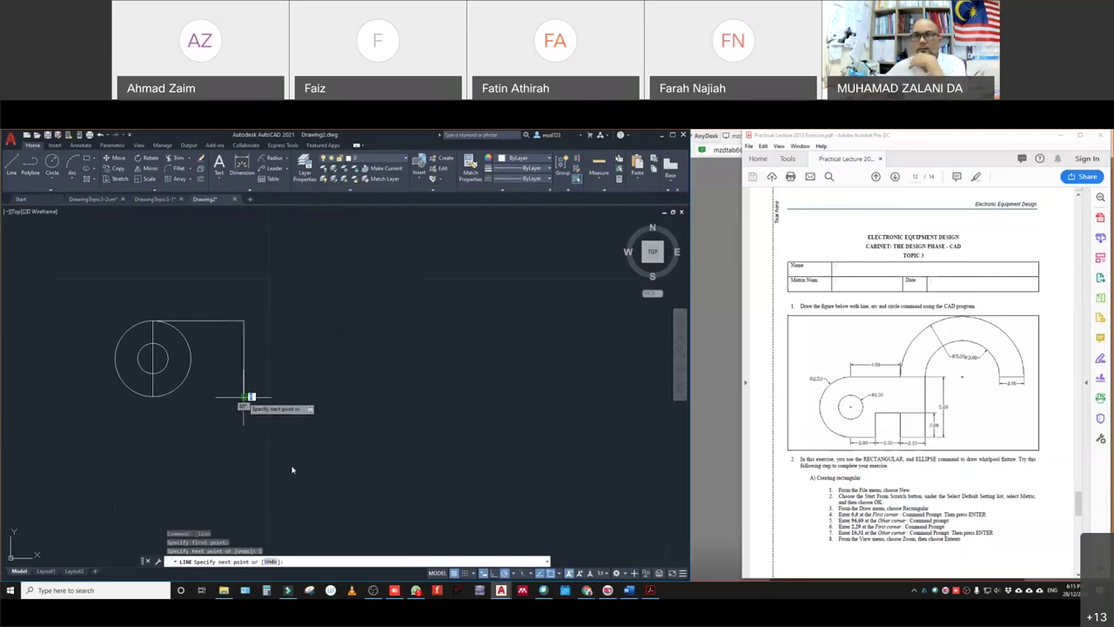
key("Return")
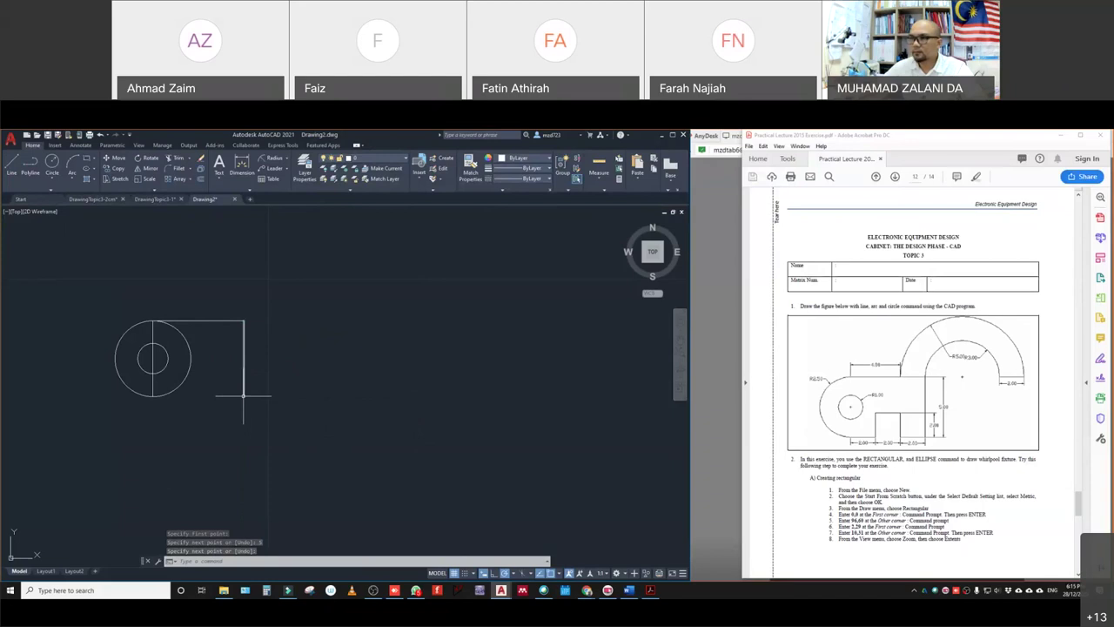
- Try to draw the notched bottom outline in 2-unit segments from the right vertical line's lower end, and undo the line work
type("l")
key("Return")
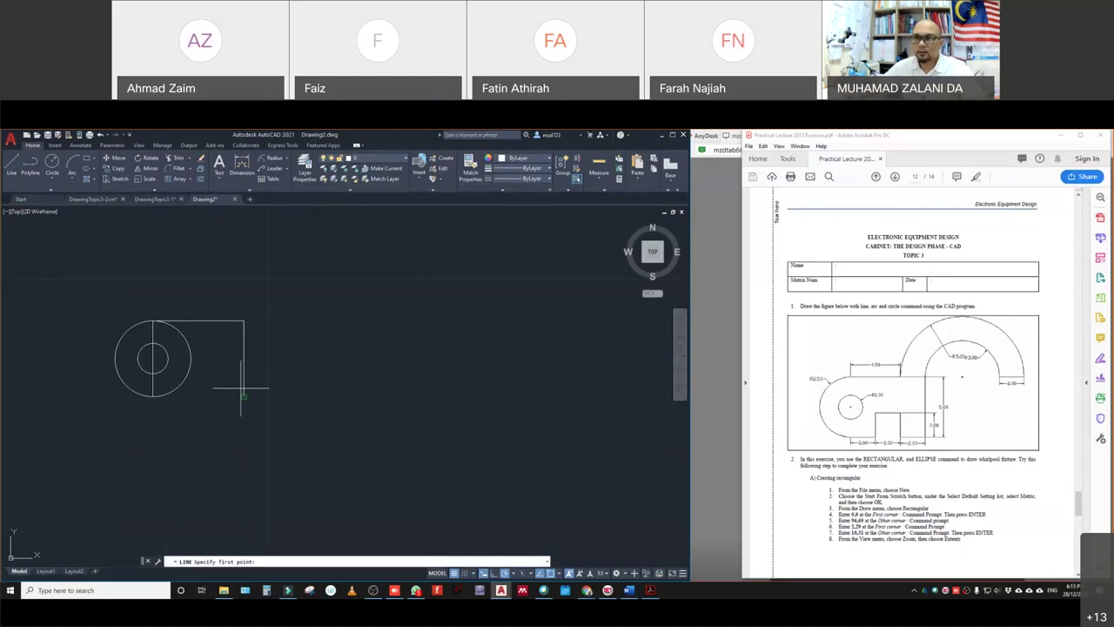
left_click(243, 396)
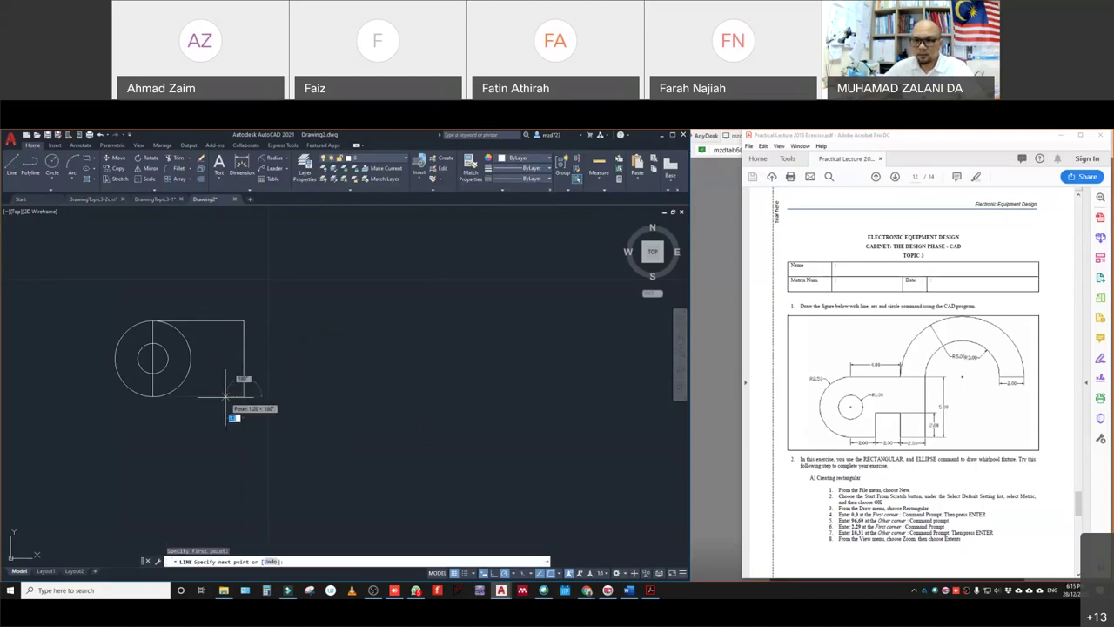
type("1")
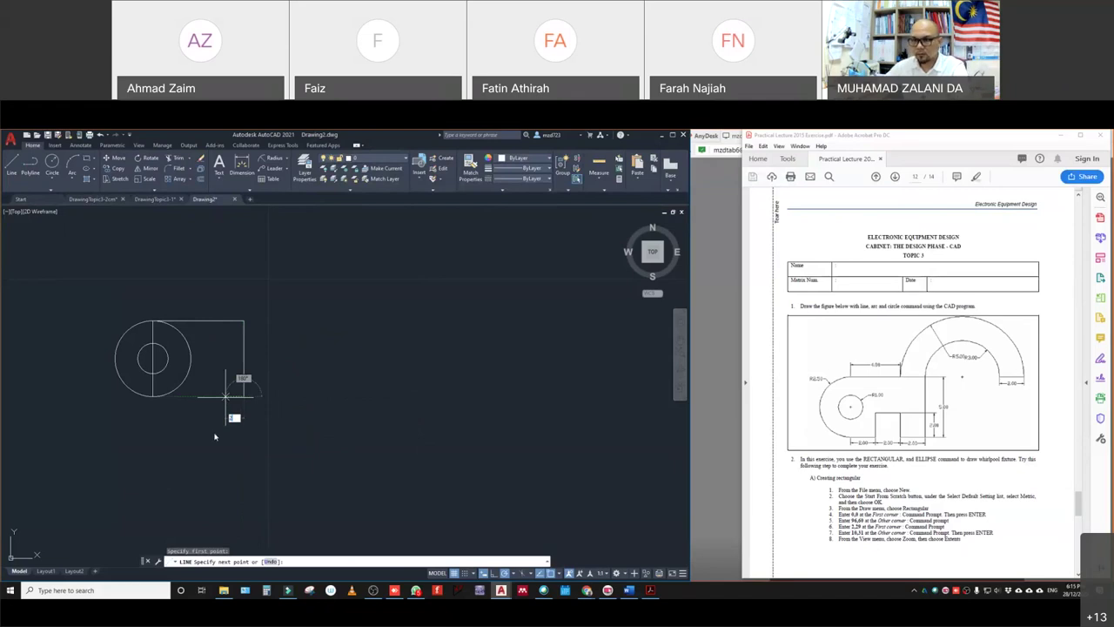
key("Return")
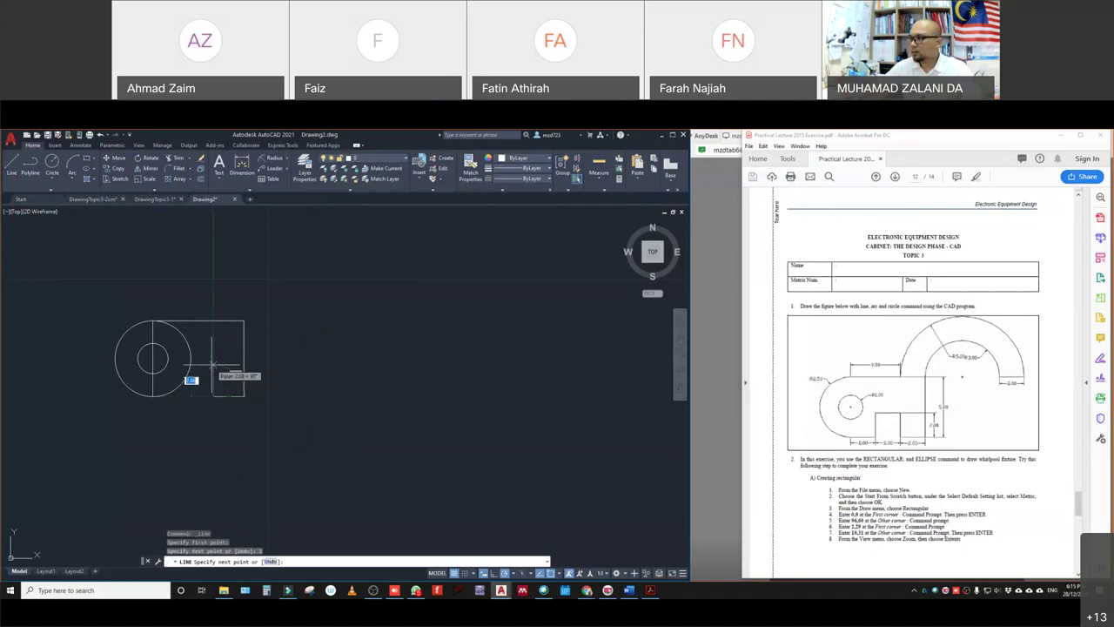
type("2")
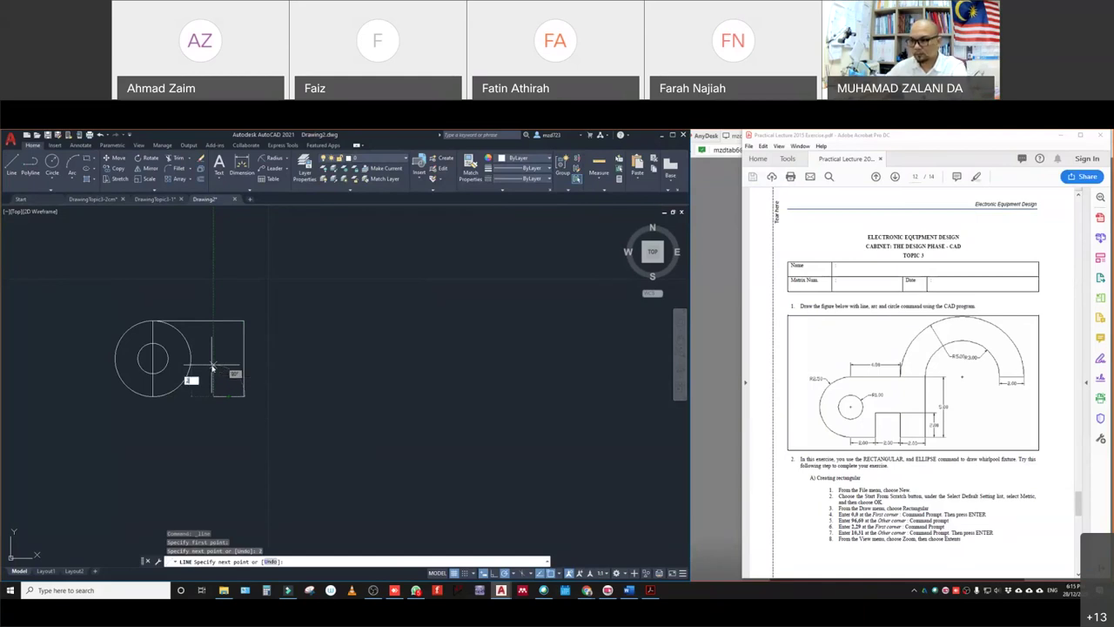
key("Return")
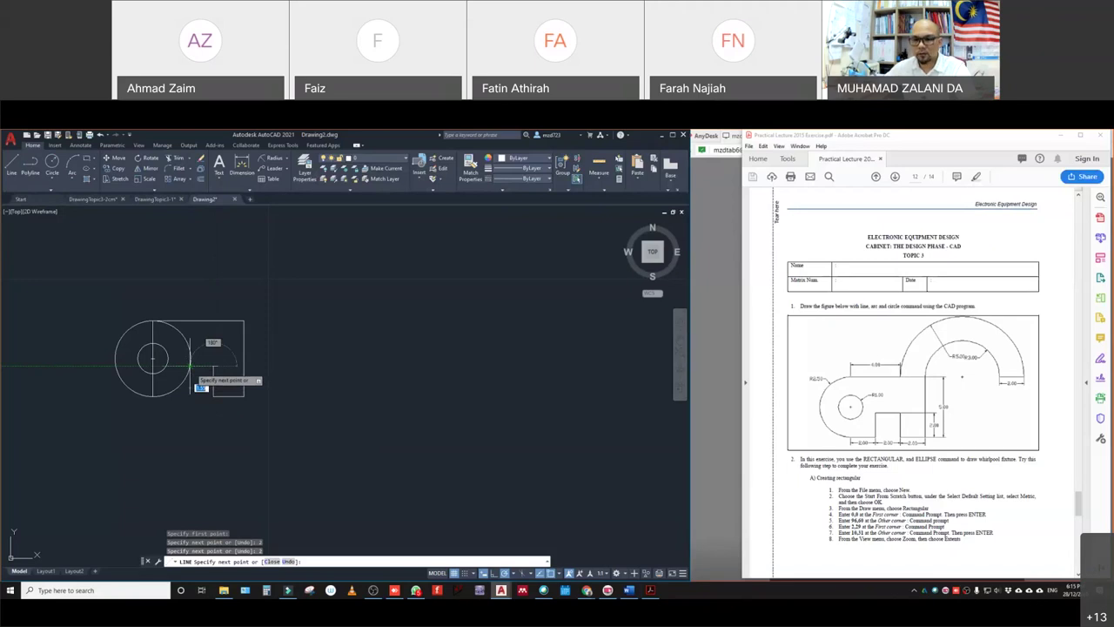
type("2")
key("Return")
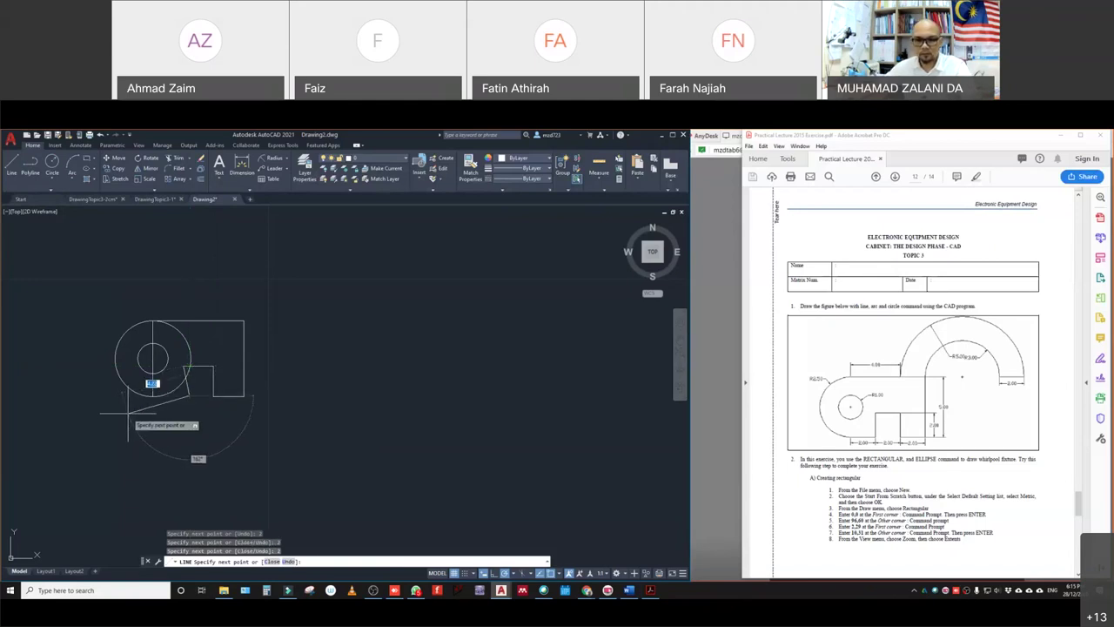
key("Escape")
key("ctrl+z")
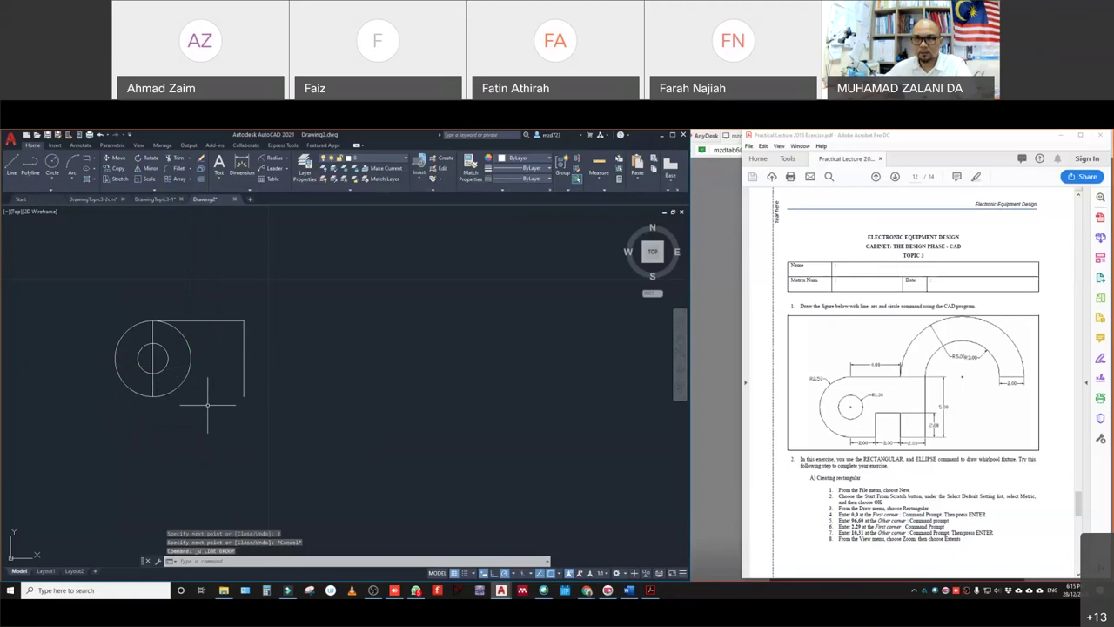
- Draw the bottom outline from the right line's lower end: 2 left, 2 up, 2 left, 2 down, ending at the circle line's lower endpoint
left_click(16, 163)
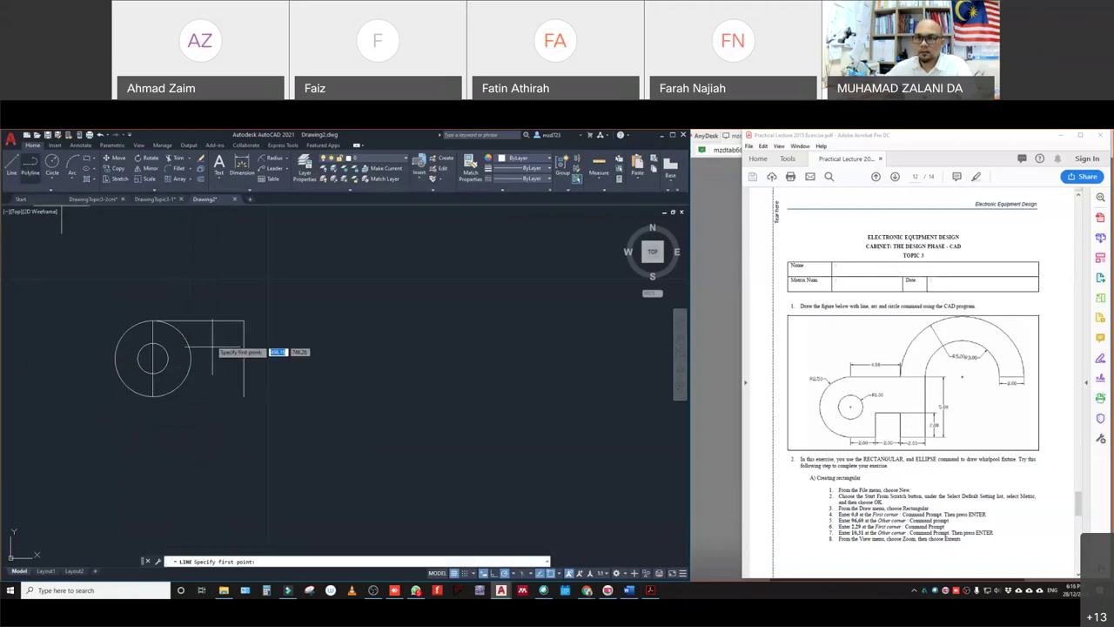
left_click(244, 397)
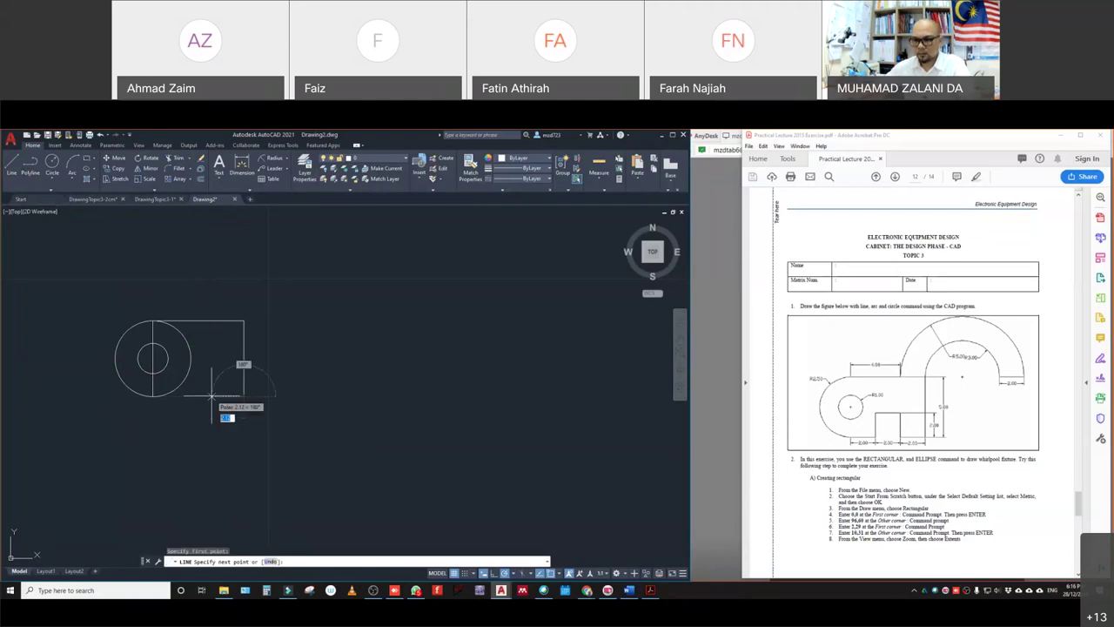
type("2")
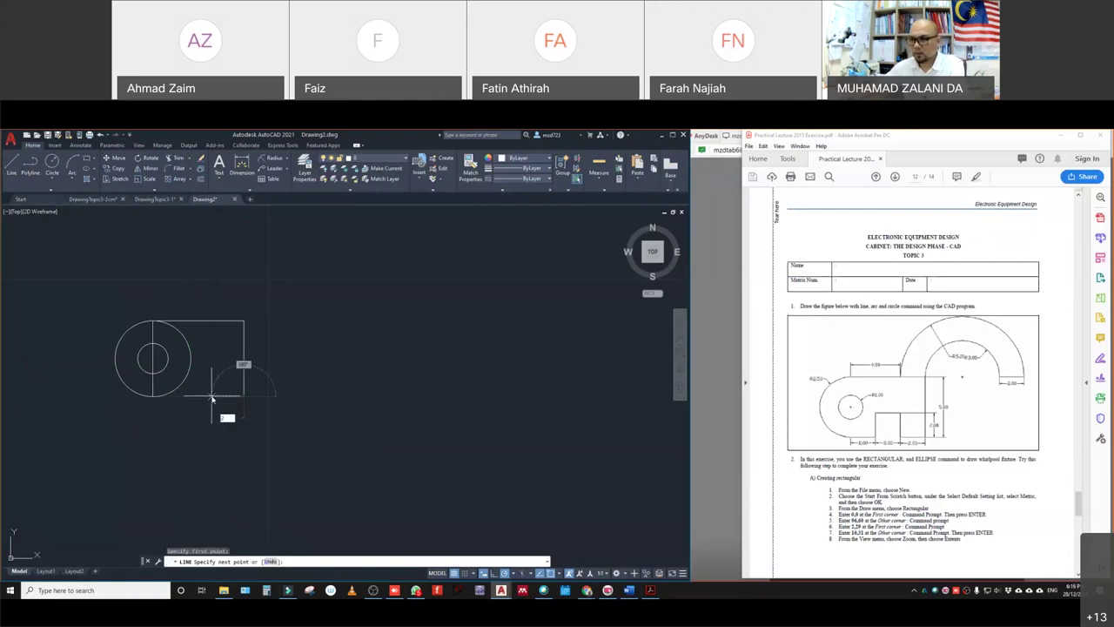
key("Return")
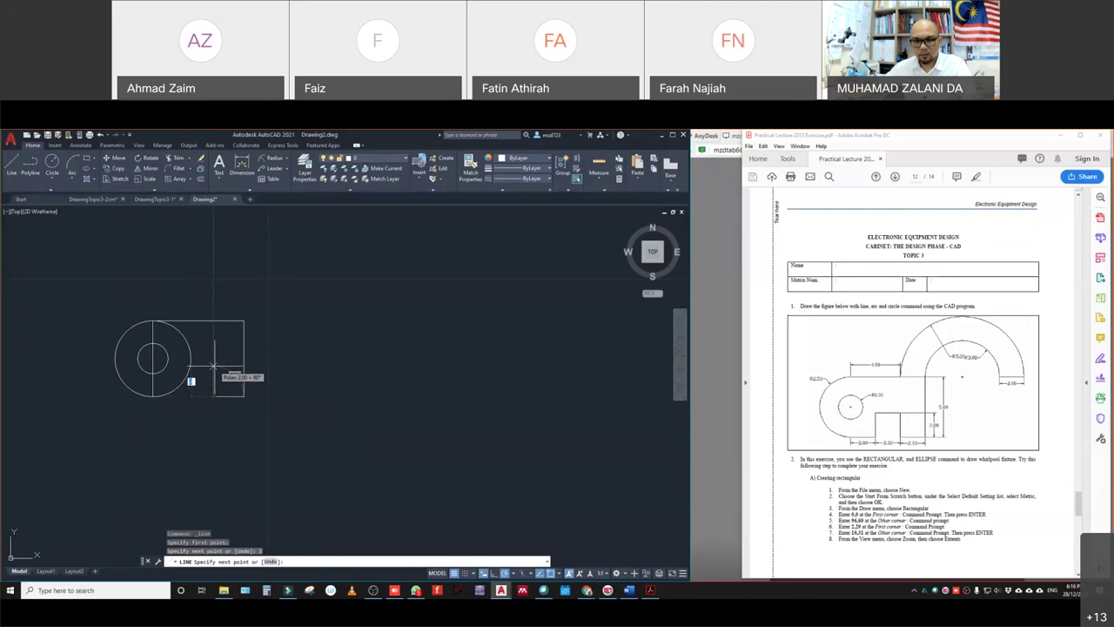
type("2")
key("Return")
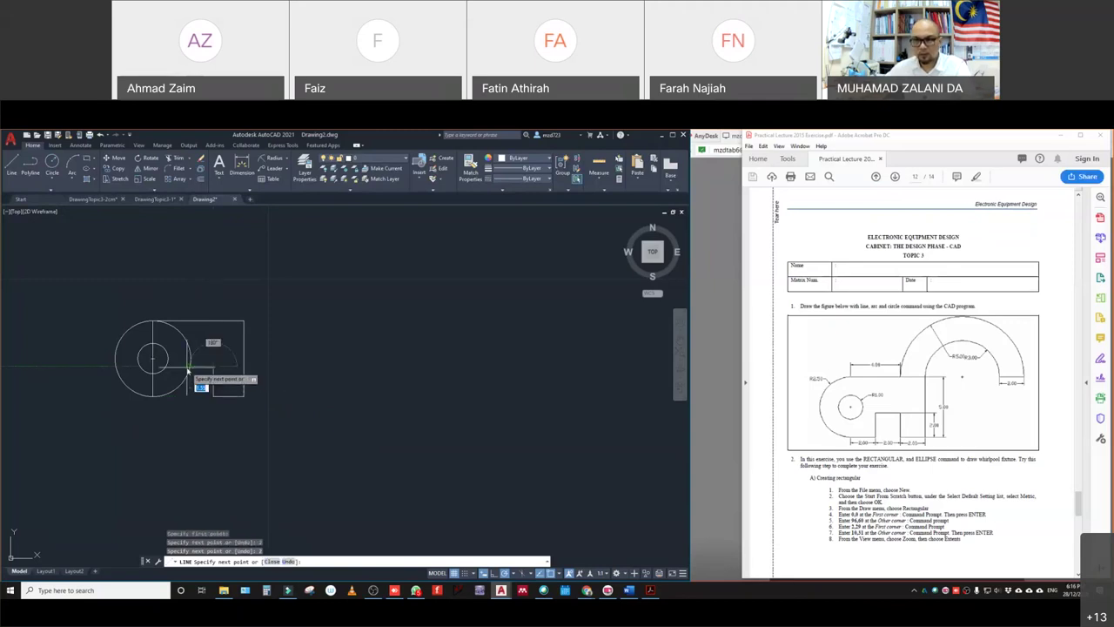
type("2")
key("Return")
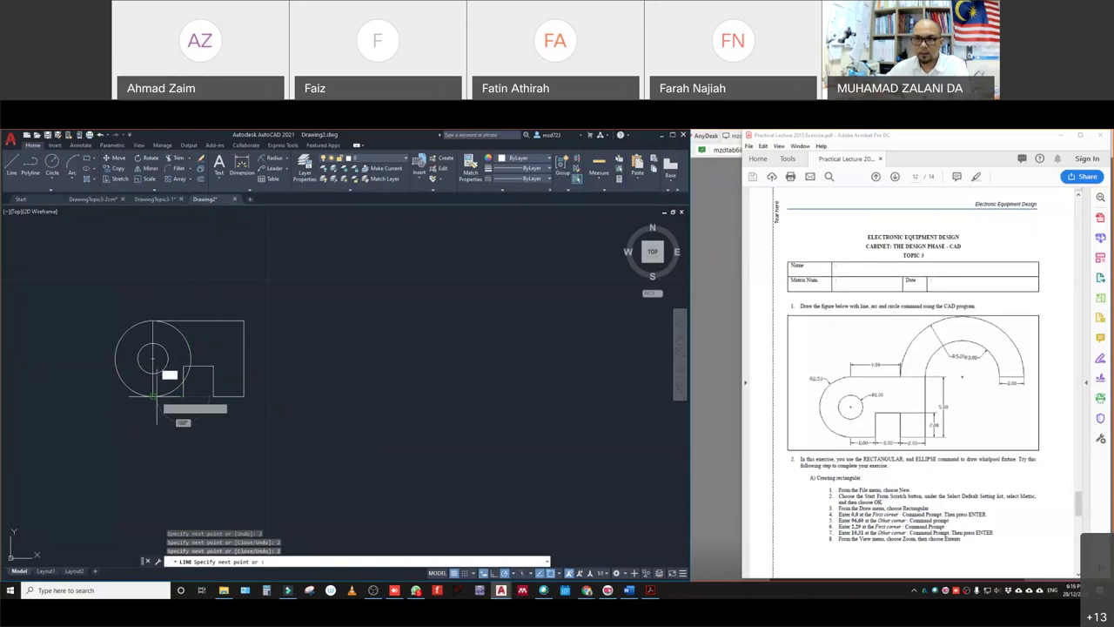
left_click(153, 397)
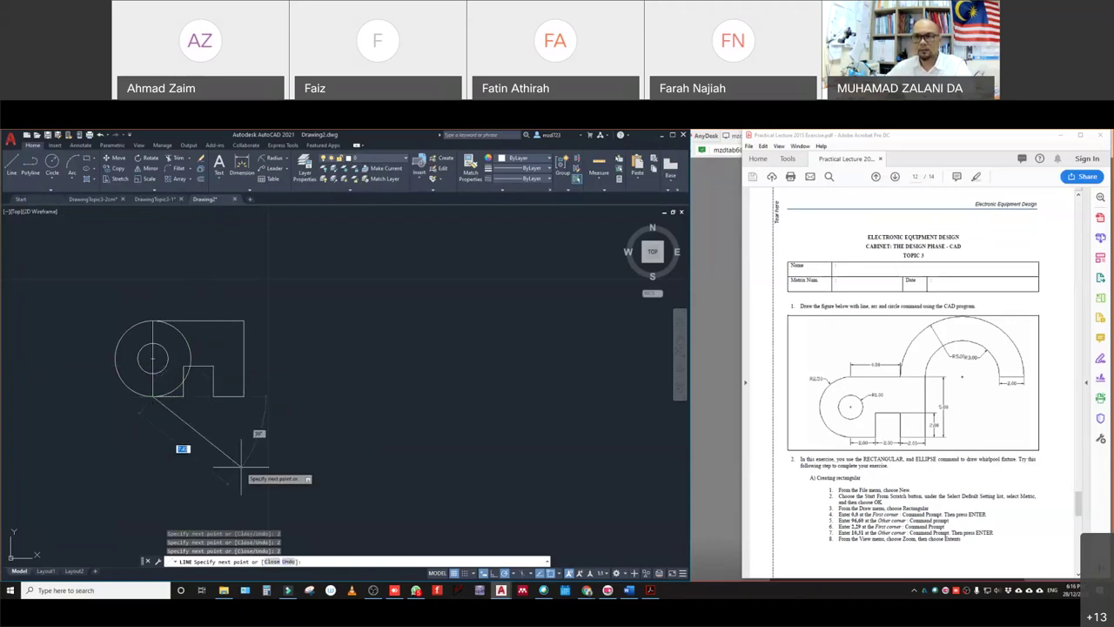
key("Escape")
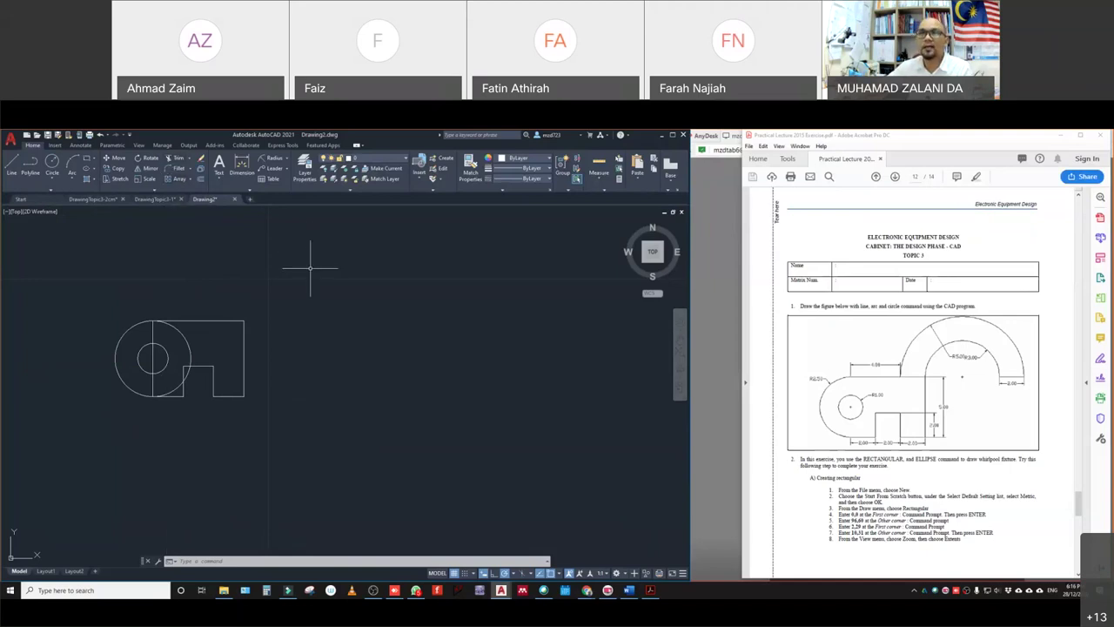
- Try to trim away the vertical line through the circles, and undo the trim
left_click(177, 158)
left_click(153, 335)
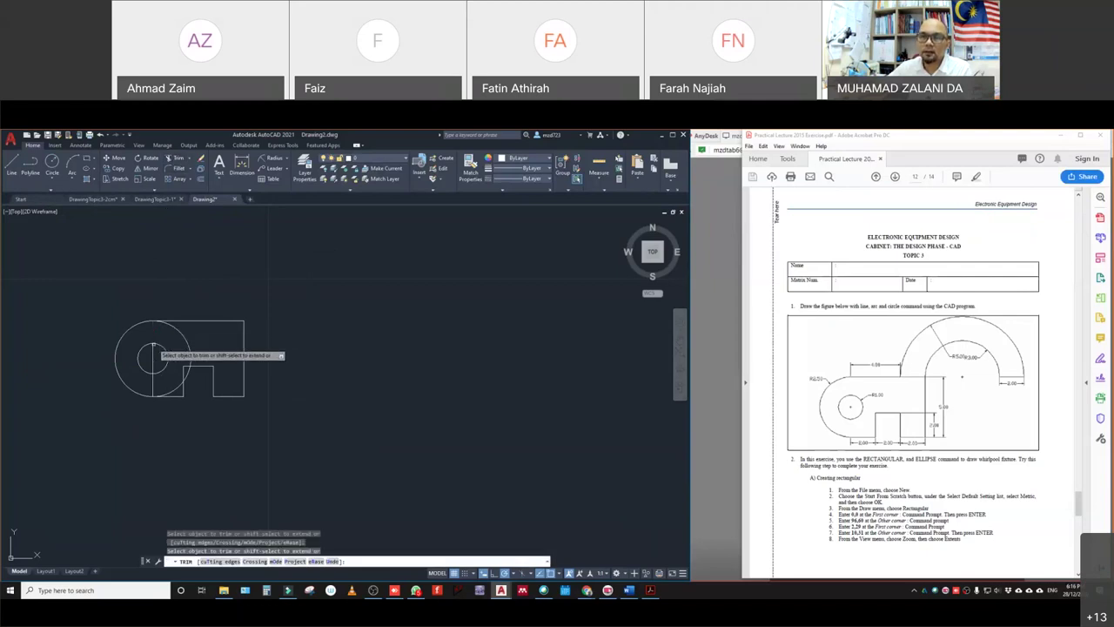
left_click(152, 355)
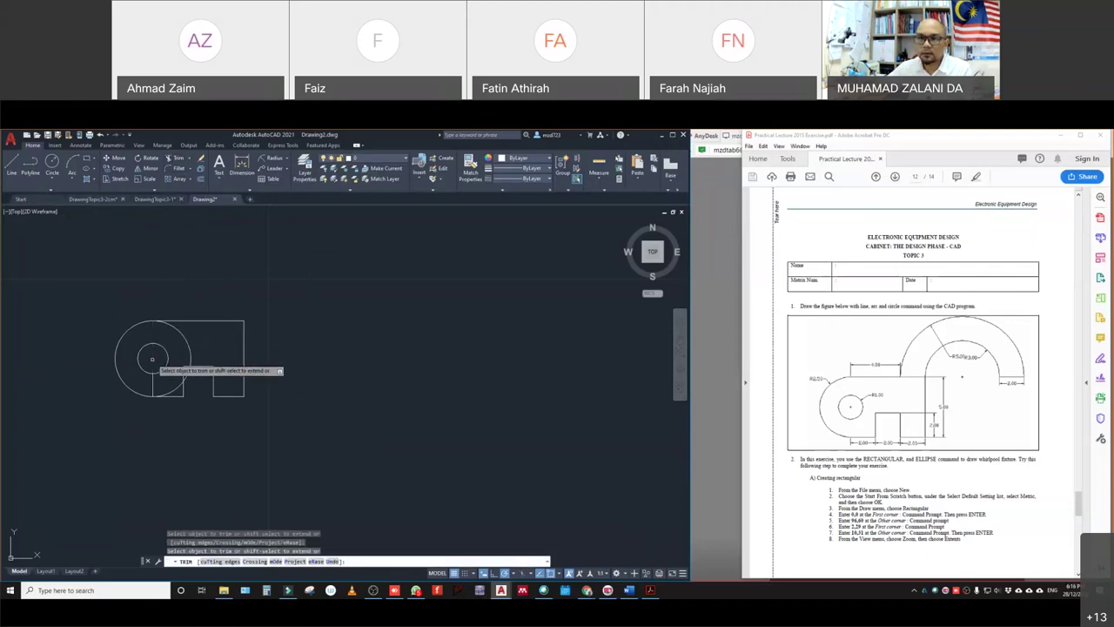
left_click(153, 385)
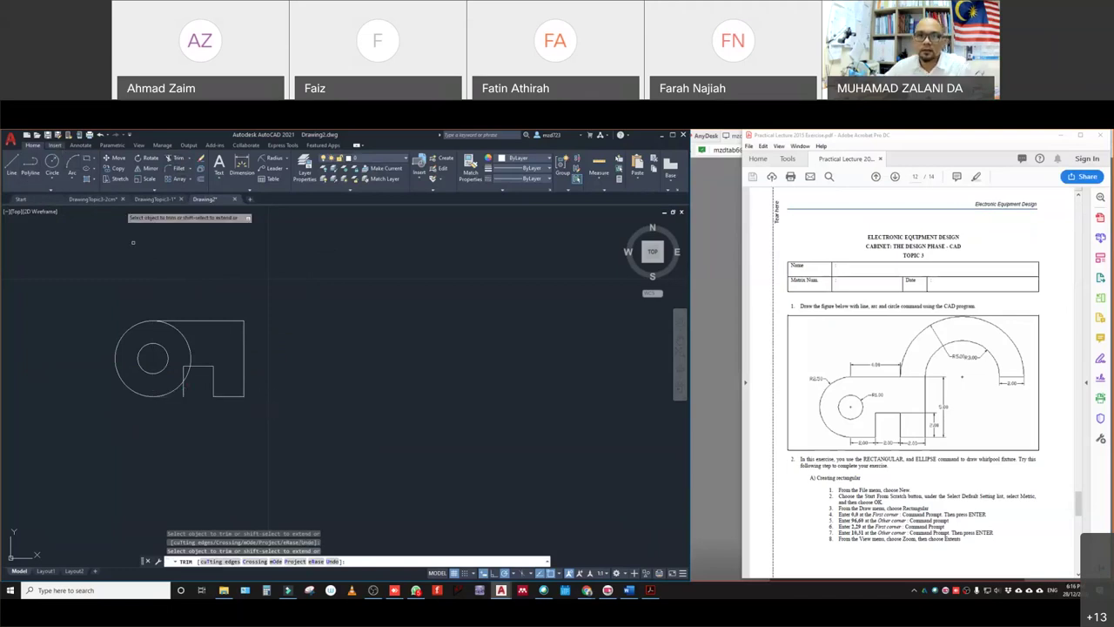
key("Escape")
key("ctrl+z")
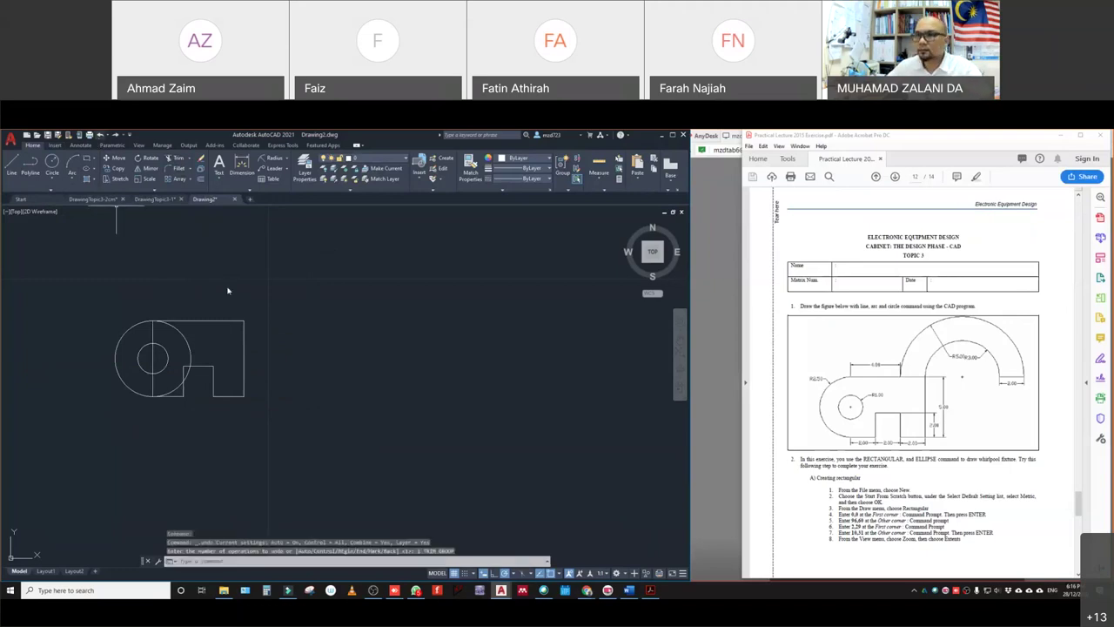
- Trim away the right half of the large circle and the part of its vertical line below the small circle
scroll(172, 416, "up", 5)
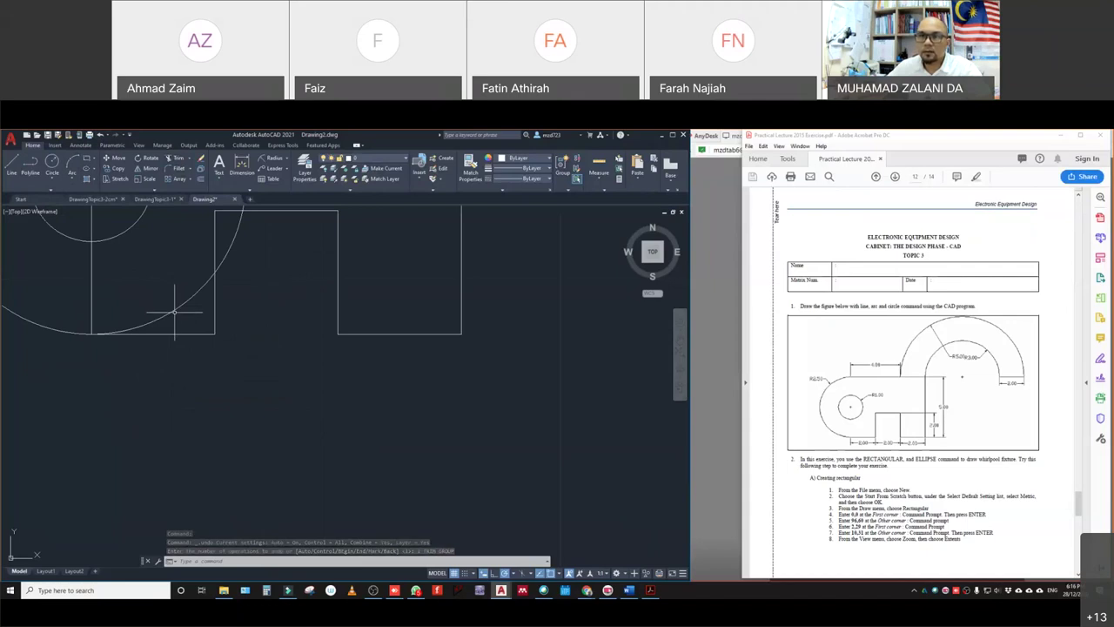
left_click(176, 159)
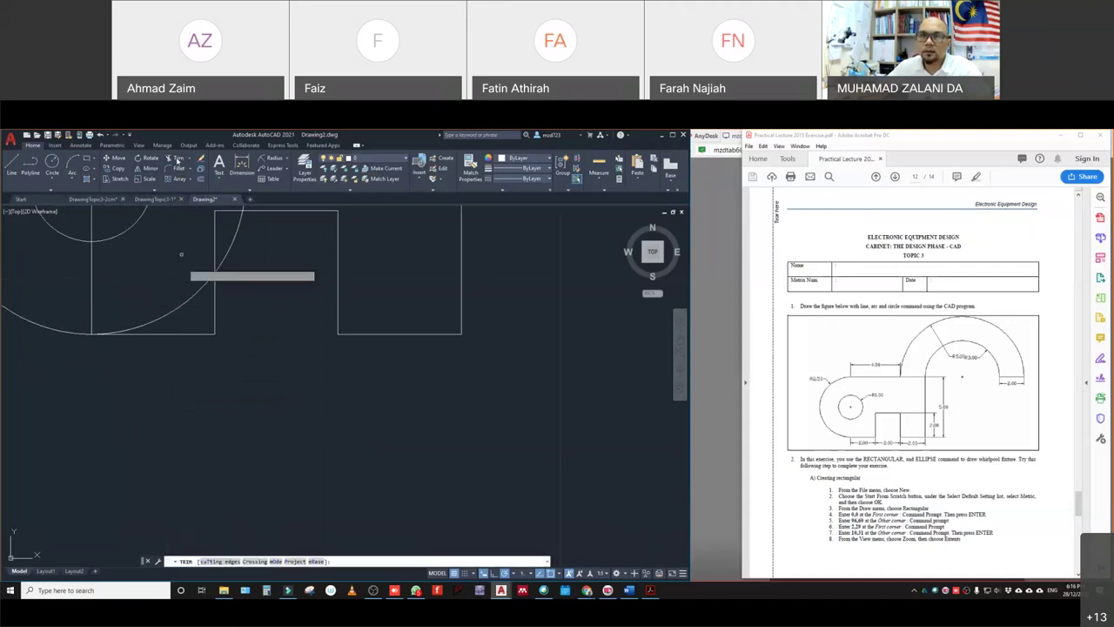
left_click(181, 303)
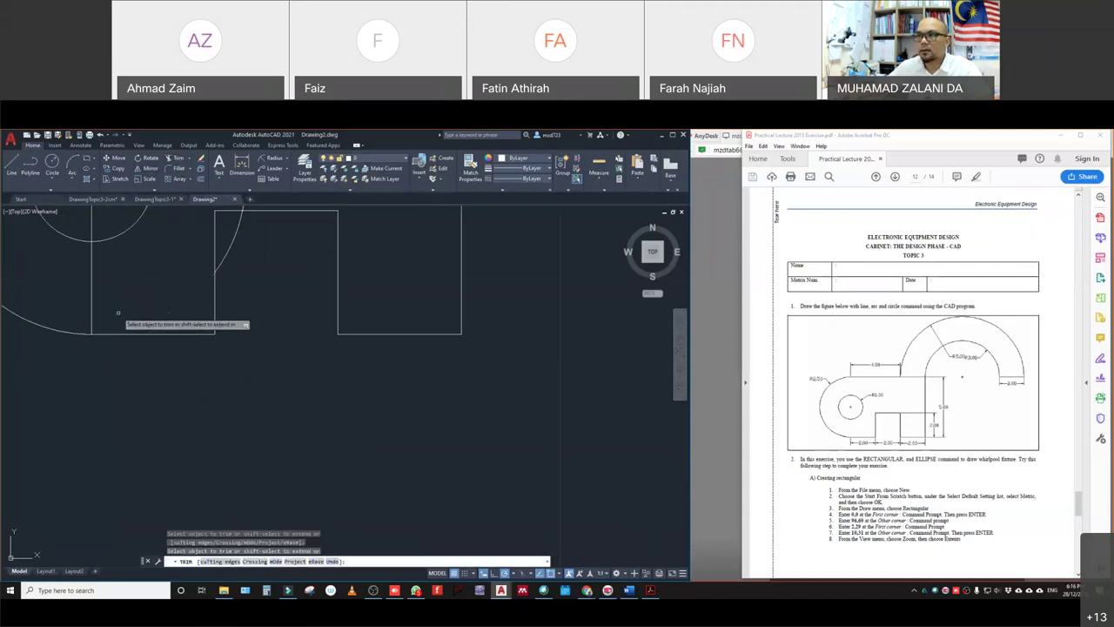
scroll(113, 296, "down", 2)
scroll(113, 296, "up", 2)
scroll(113, 296, "down", 2)
left_click(188, 259)
scroll(183, 278, "up", 2)
scroll(172, 299, "down", 4)
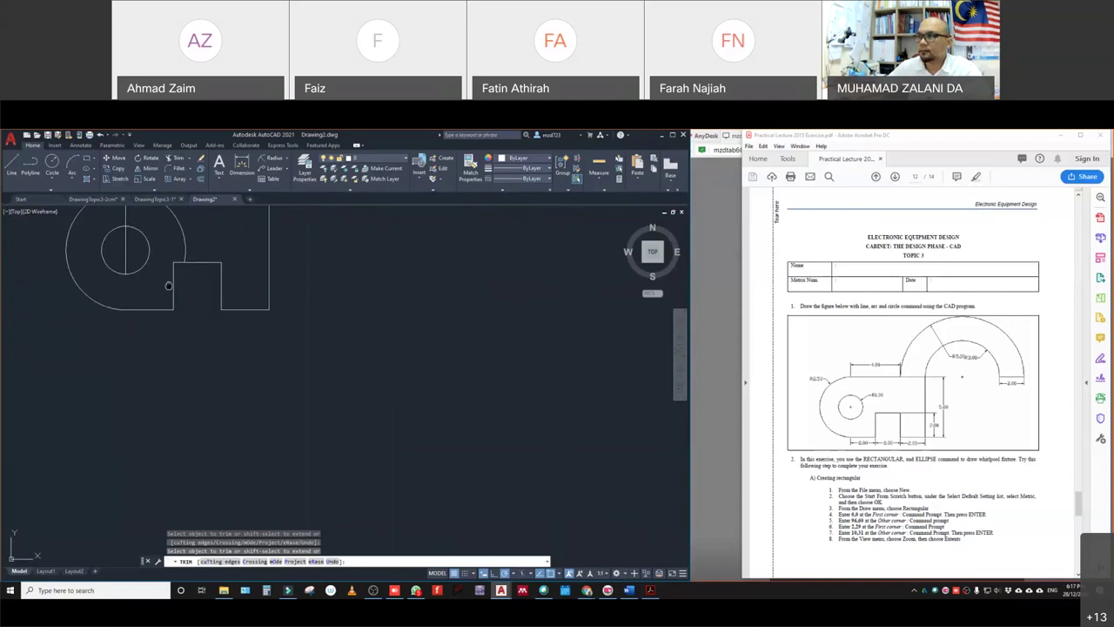
middle_click_drag(168, 289, 169, 380)
left_click(177, 316)
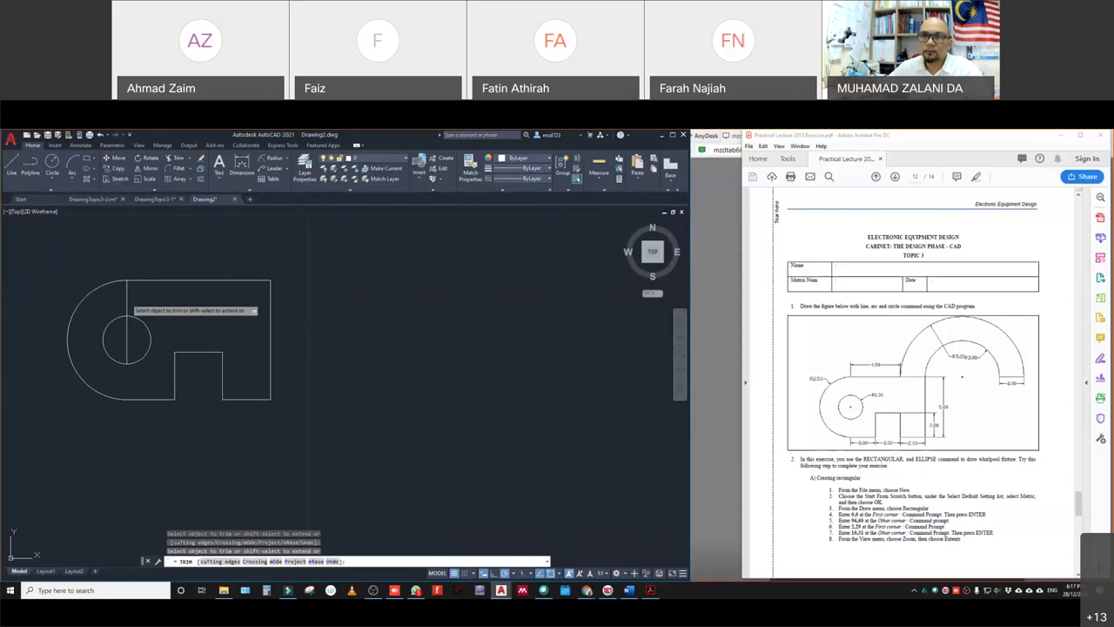
- Trim away the remaining vertical line above and inside the small circle
left_click(127, 297)
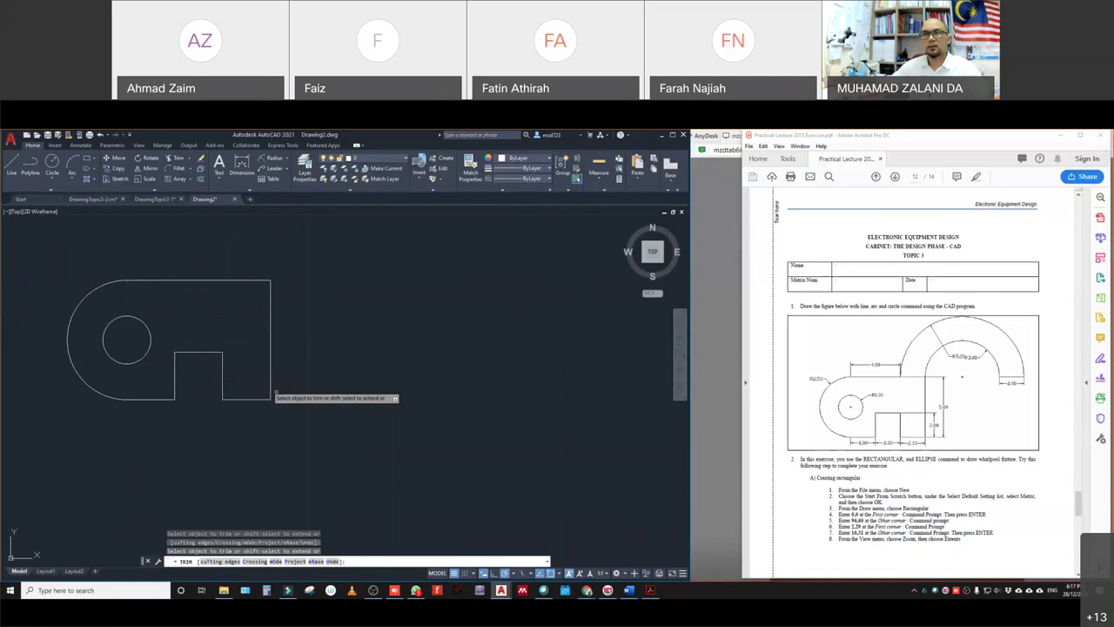
scroll(270, 396, "down", 4)
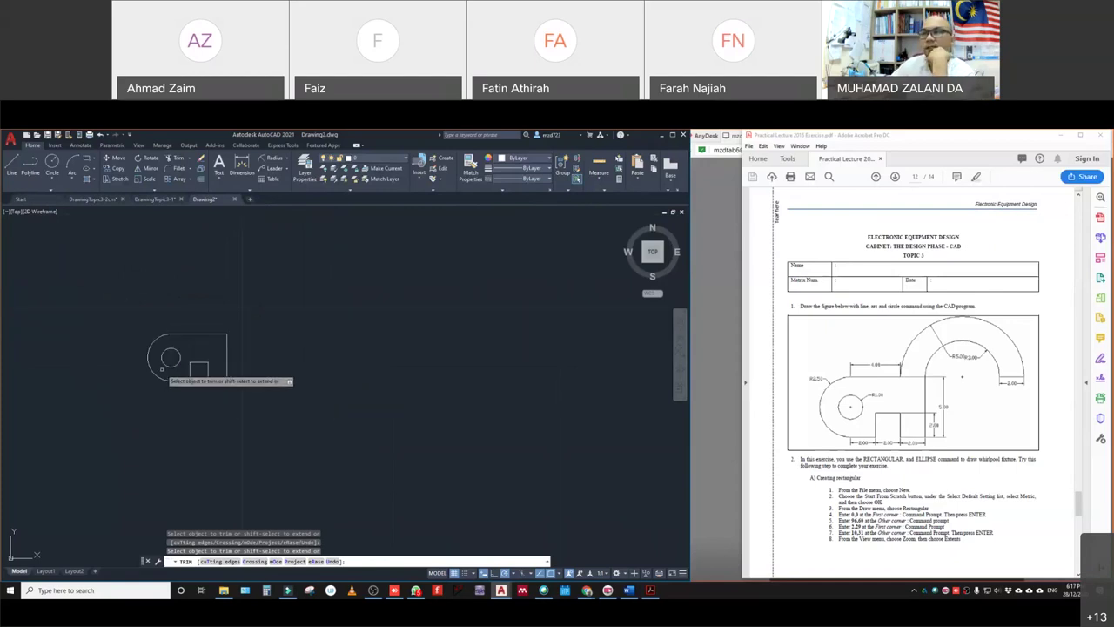
left_click(200, 378)
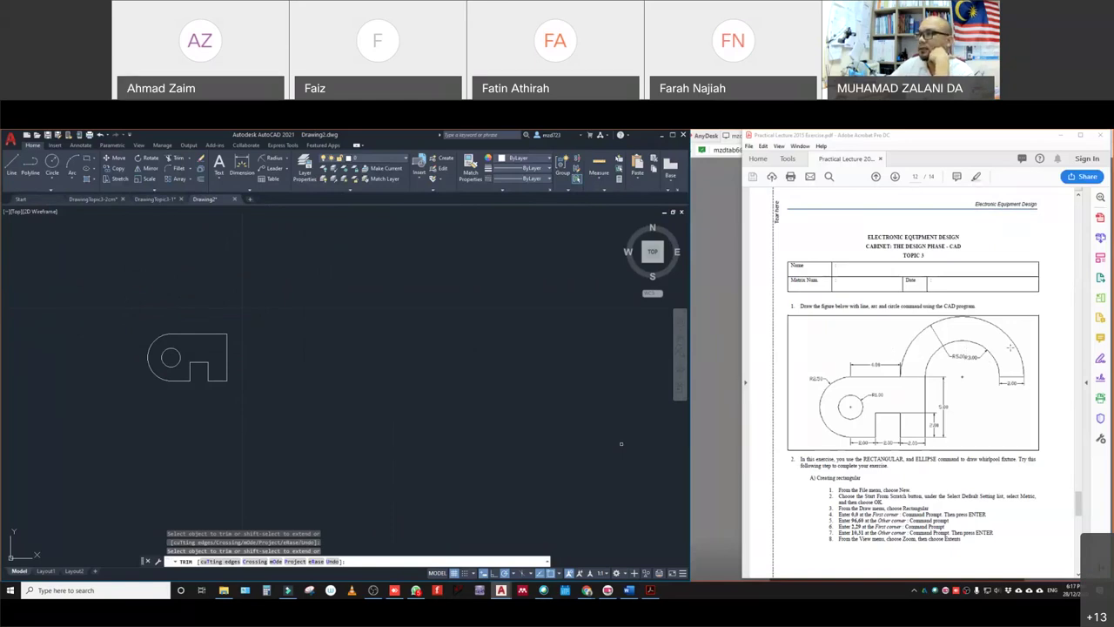
left_click(52, 173)
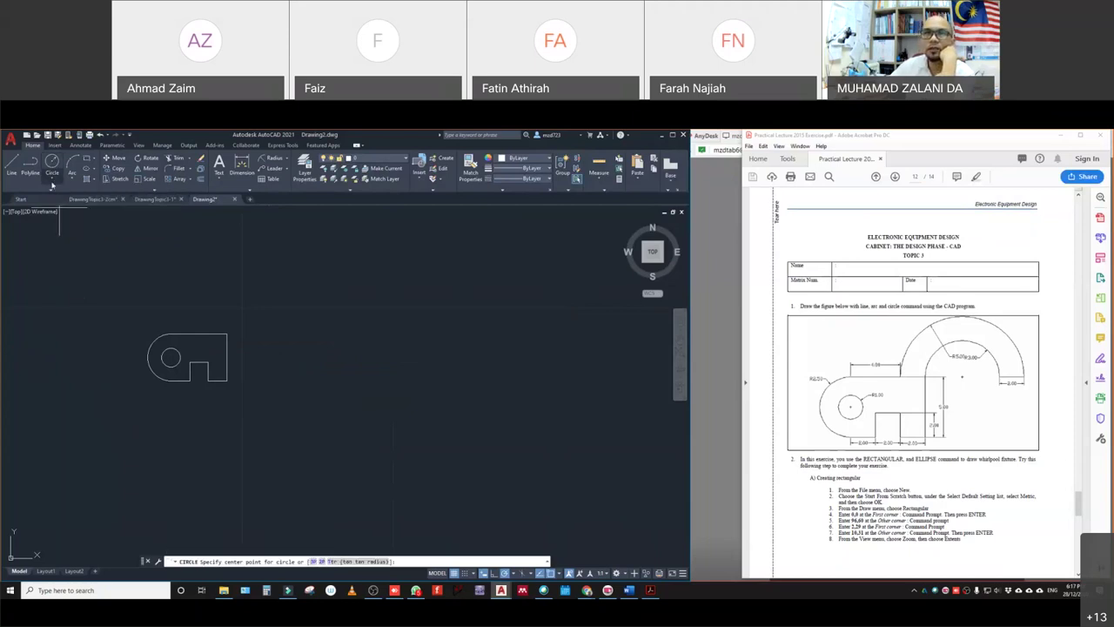
left_click(52, 180)
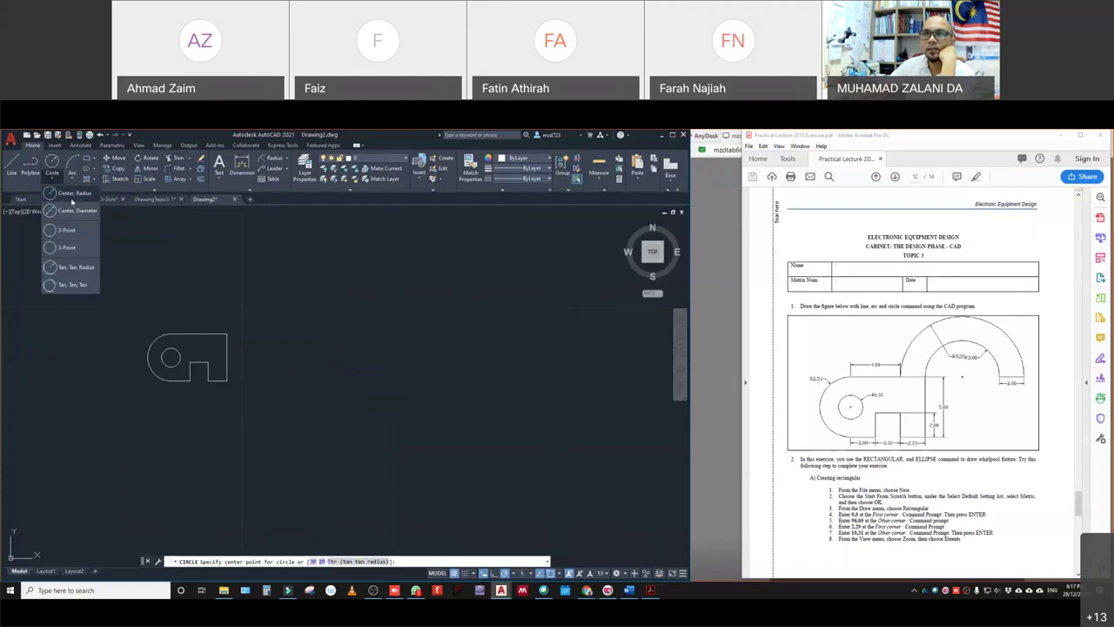
left_click(68, 231)
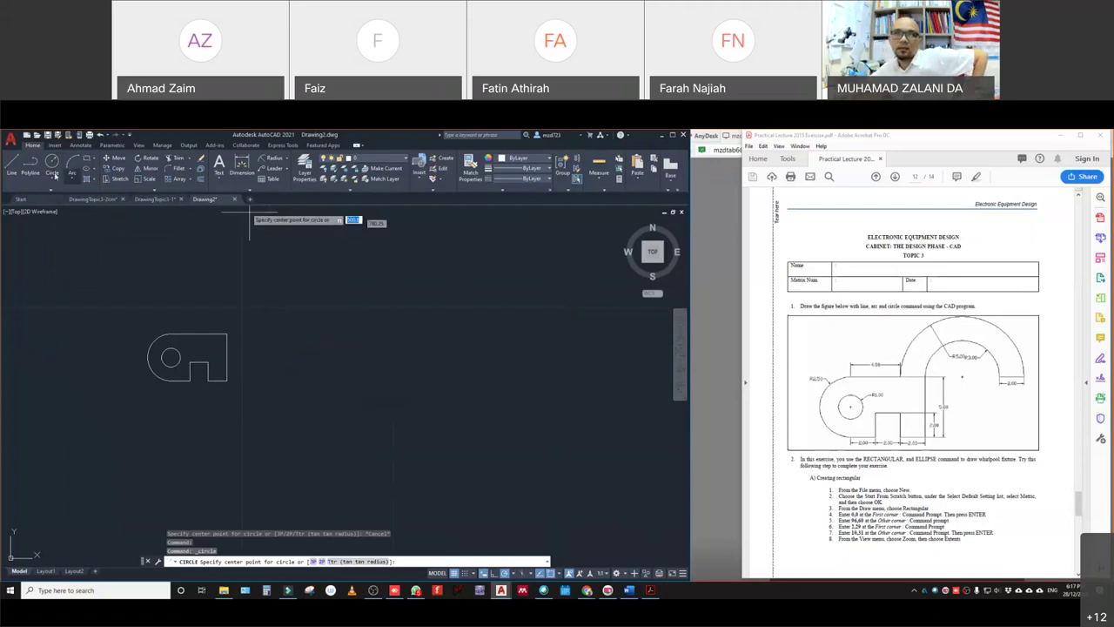
- Draw a horizontal line 8 units to the right from the body's upper-right corner
left_click(11, 166)
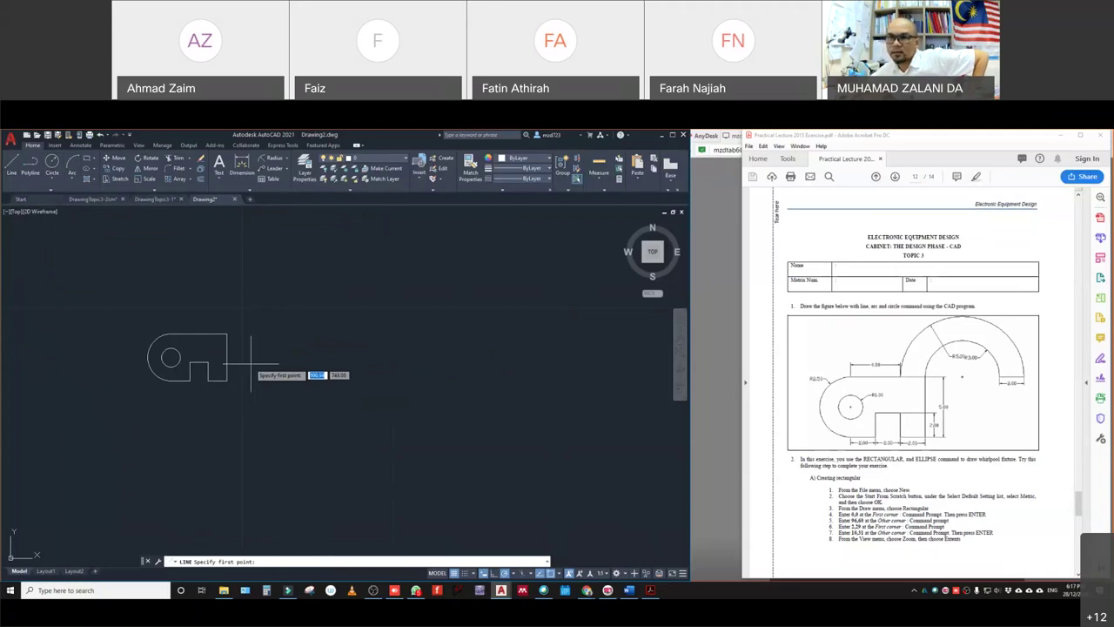
left_click(227, 334)
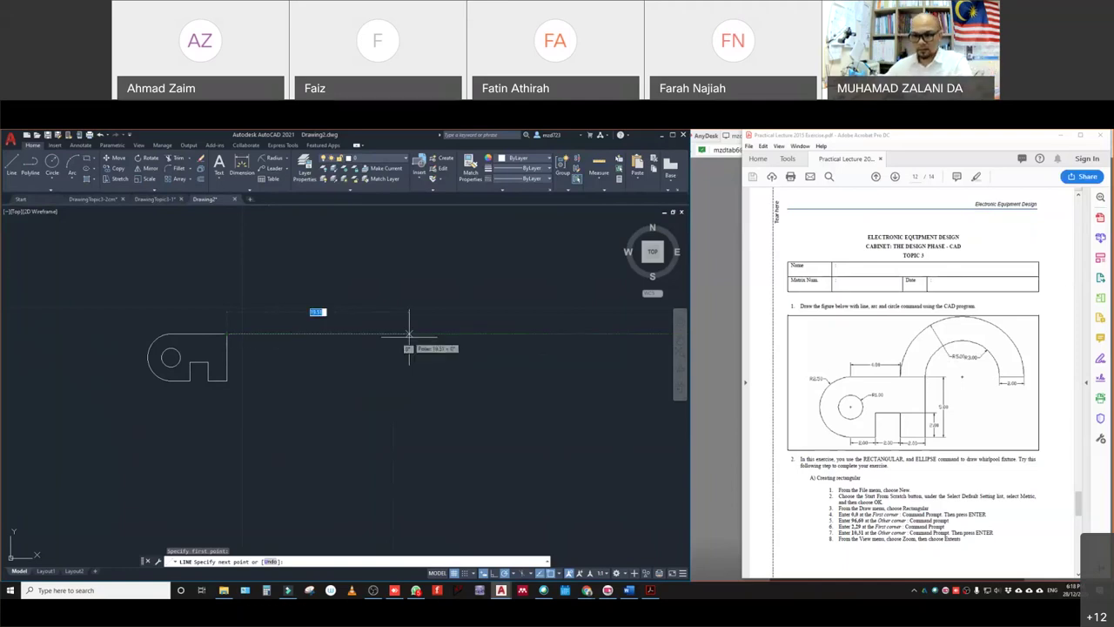
type("7")
key("Return")
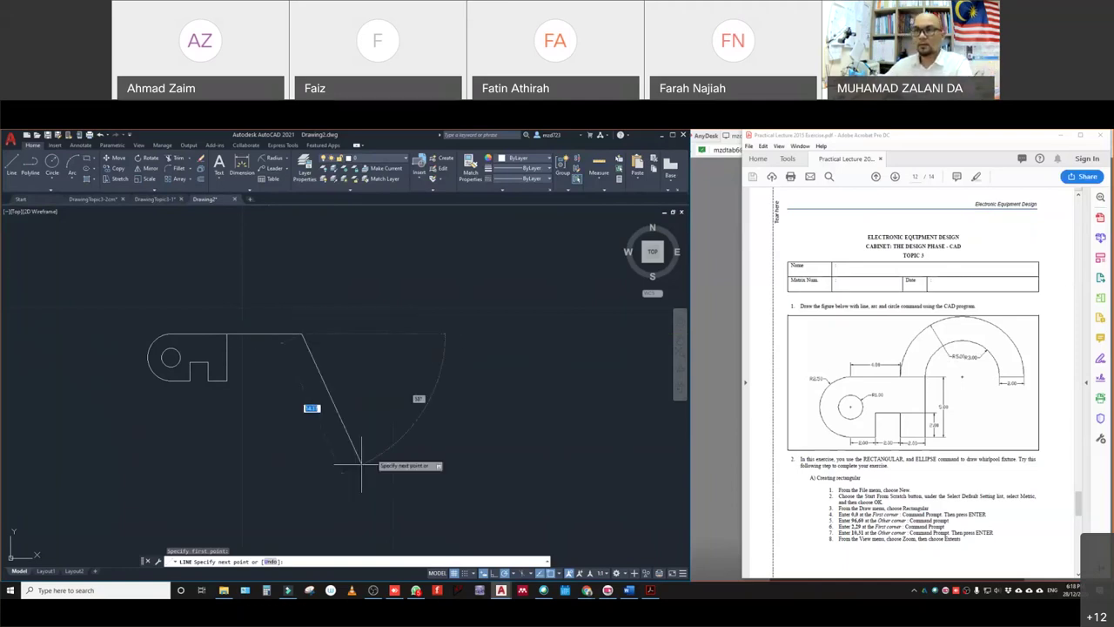
key("Return")
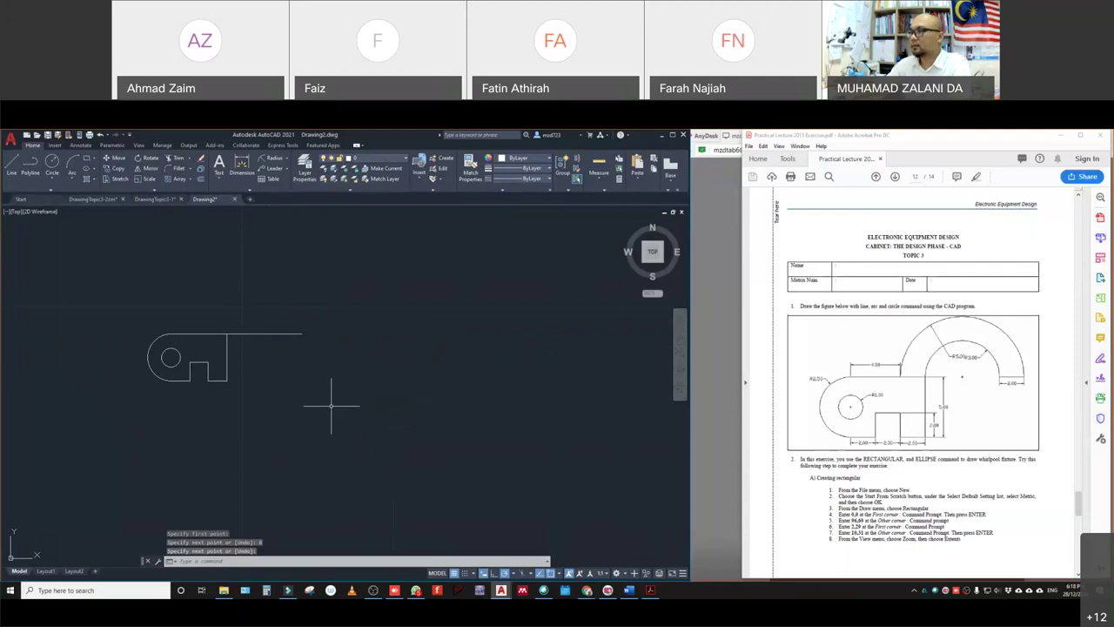
- Try concentric circles of radius 5 and 3 at the midpoint of the 8-unit line, and undo both circles
left_click(52, 178)
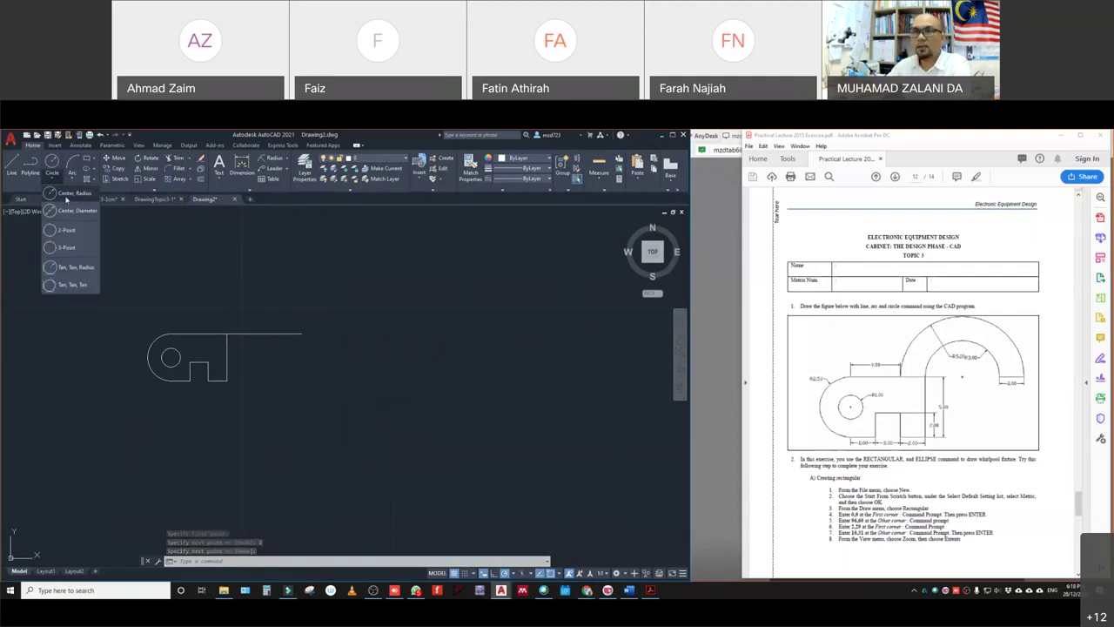
left_click(45, 197)
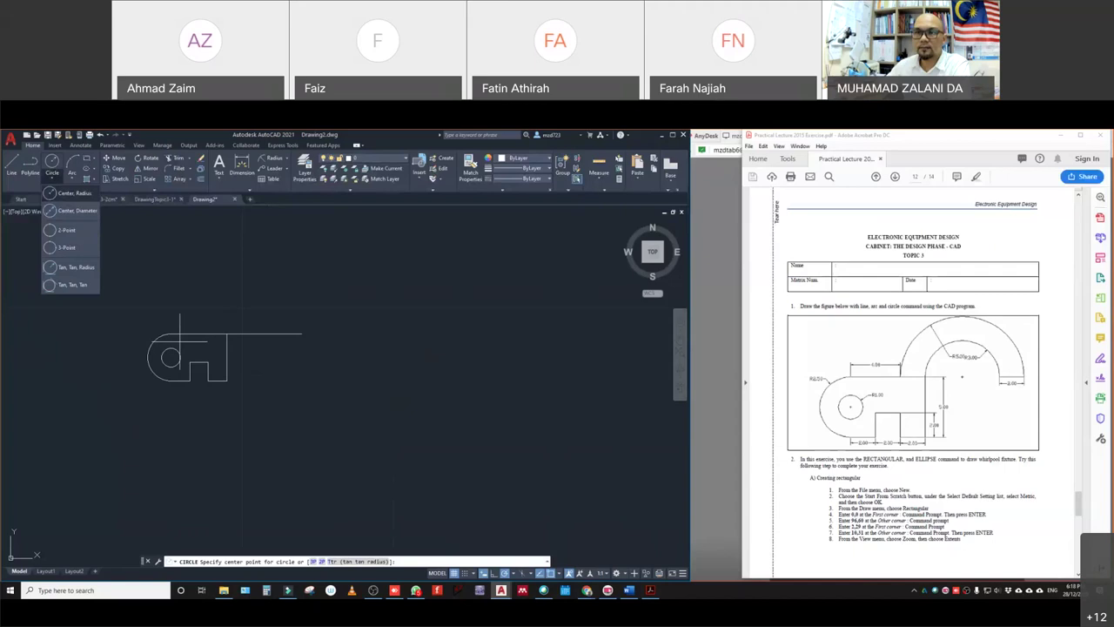
left_click(264, 333)
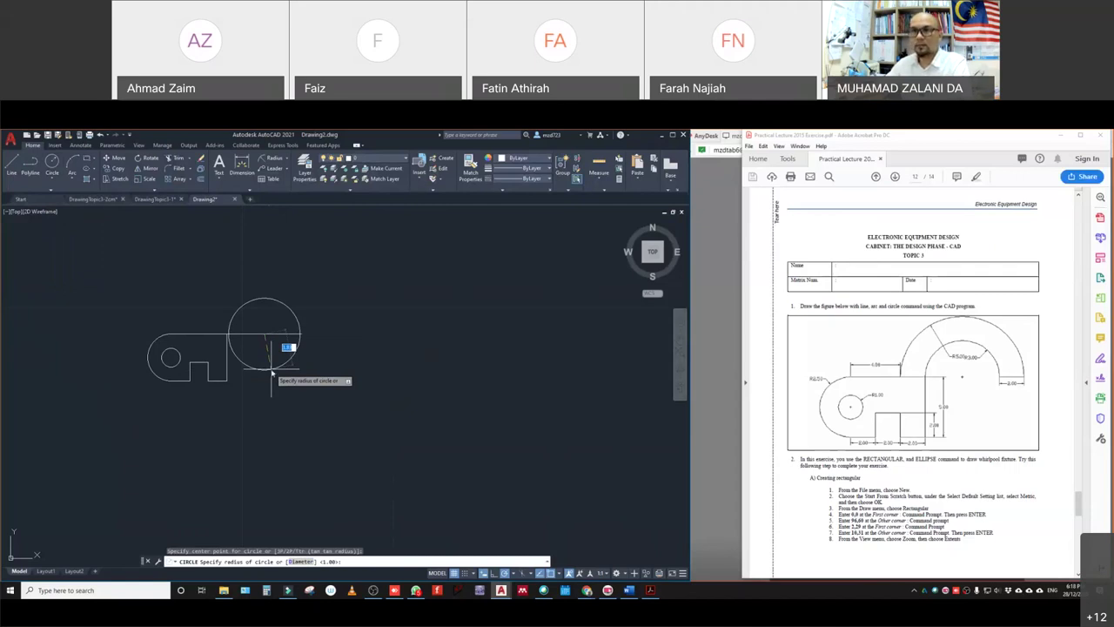
type("5")
key("Return")
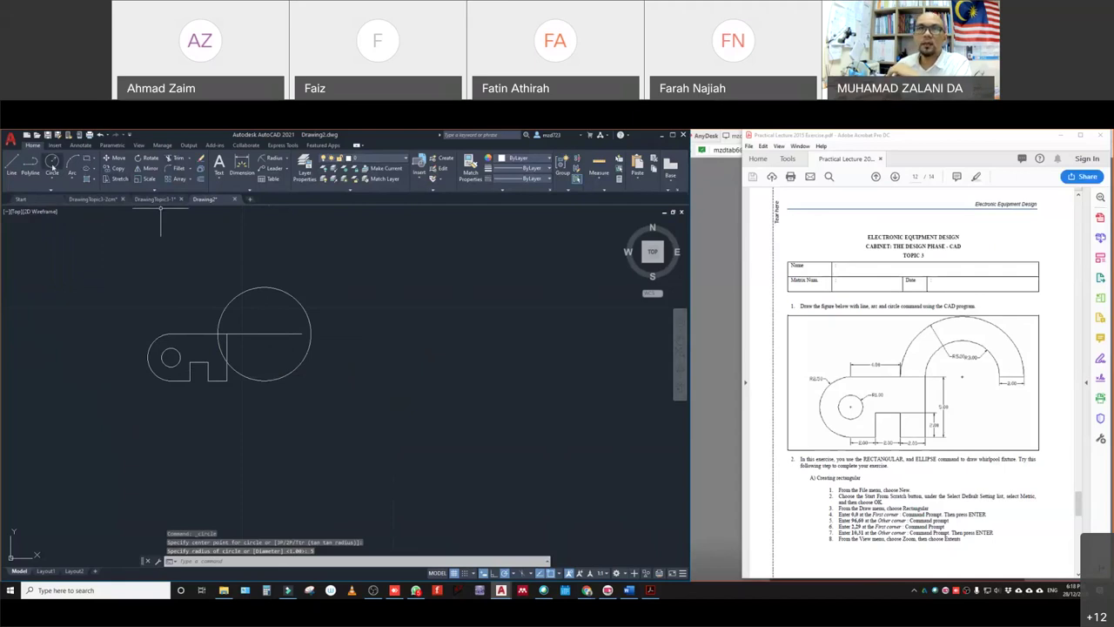
left_click(52, 174)
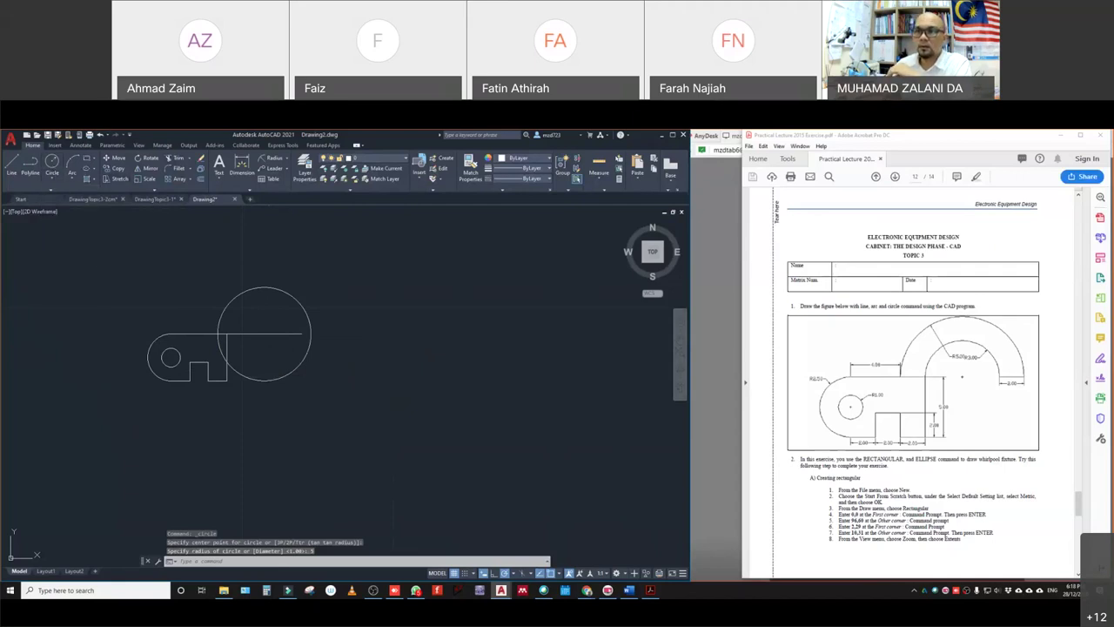
left_click(263, 334)
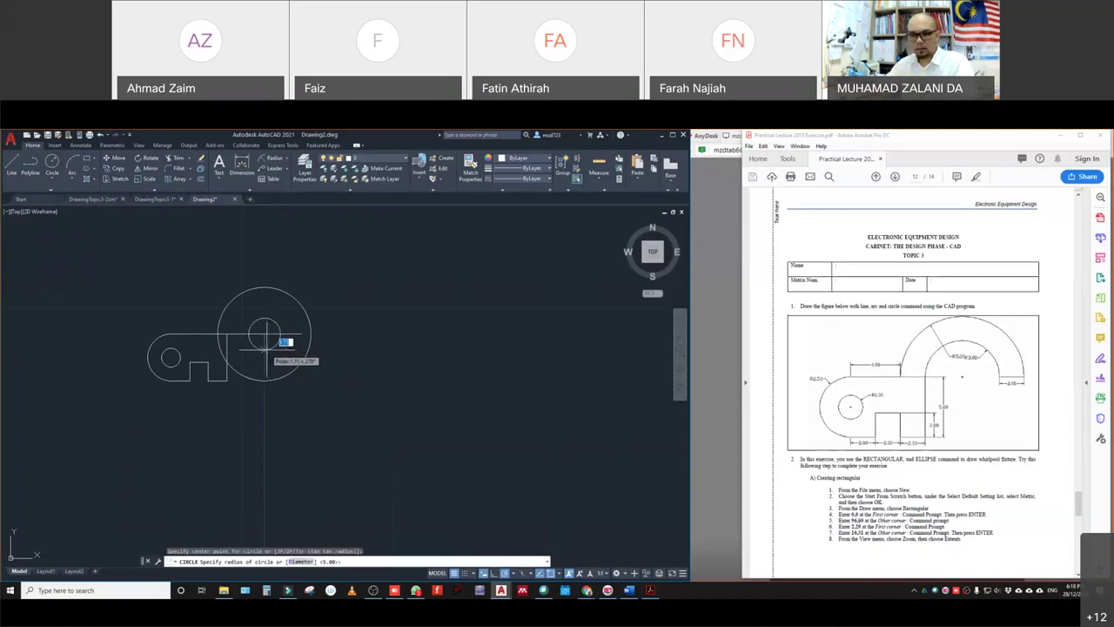
type("3")
key("Return")
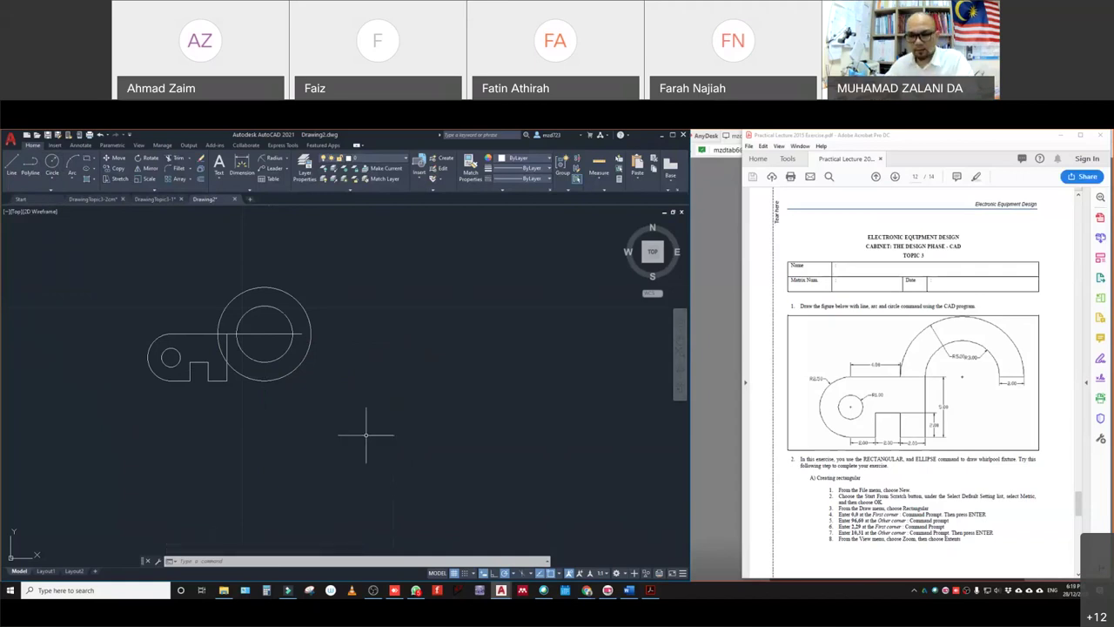
key("ctrl+z")
key("ctrl+z")
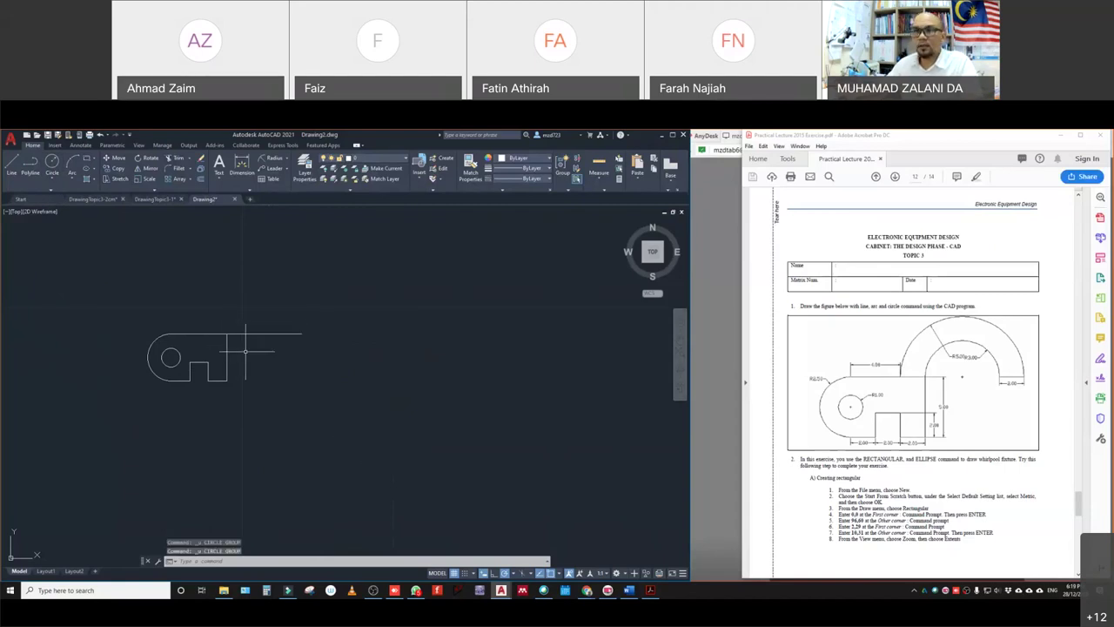
- Try a single circle of radius 5 centred on the 8-unit line's midpoint, and undo it
left_click(56, 178)
left_click(83, 190)
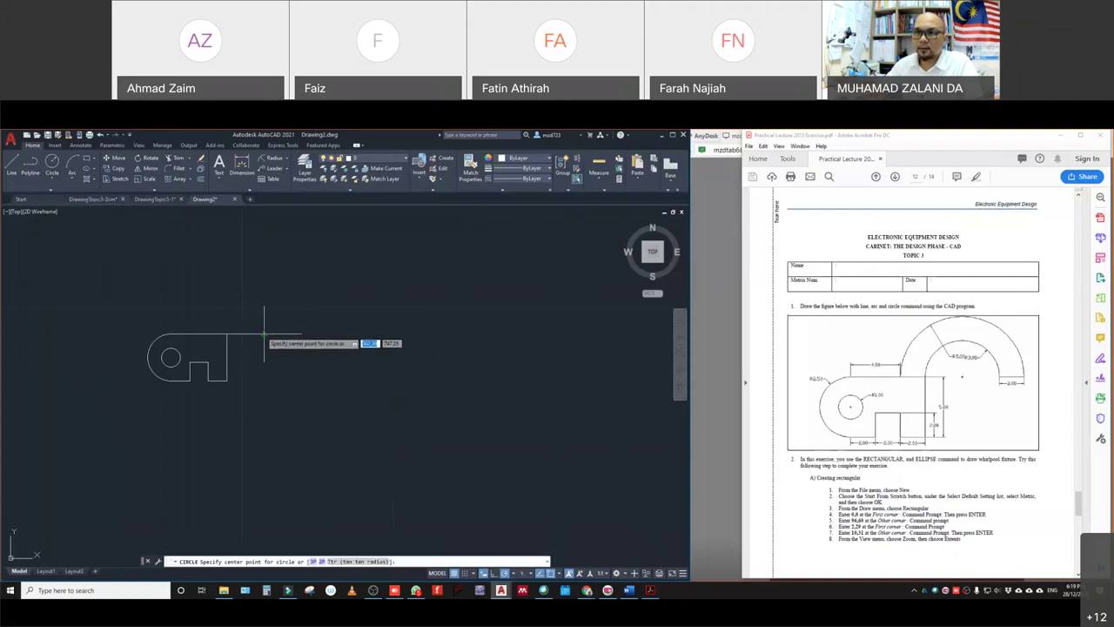
left_click(263, 333)
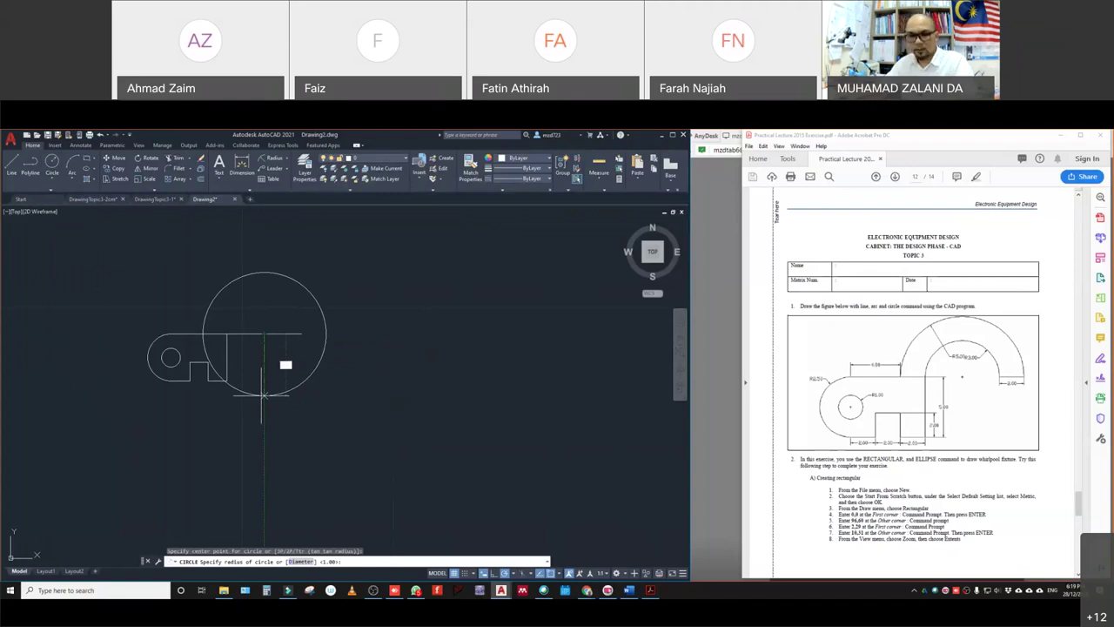
type("5")
key("Return")
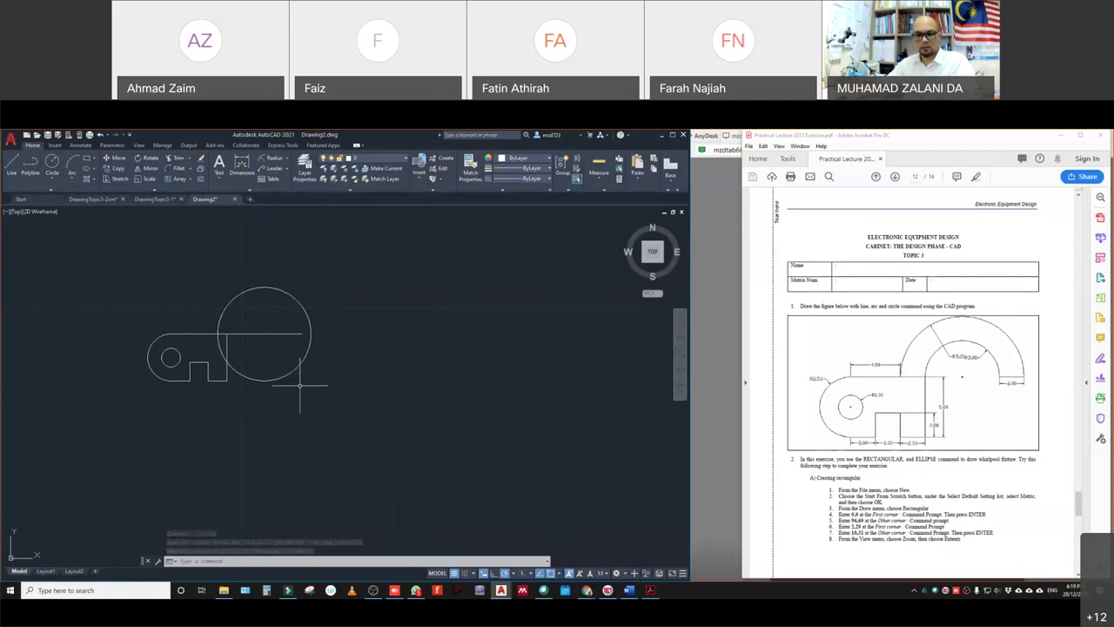
key("ctrl+z")
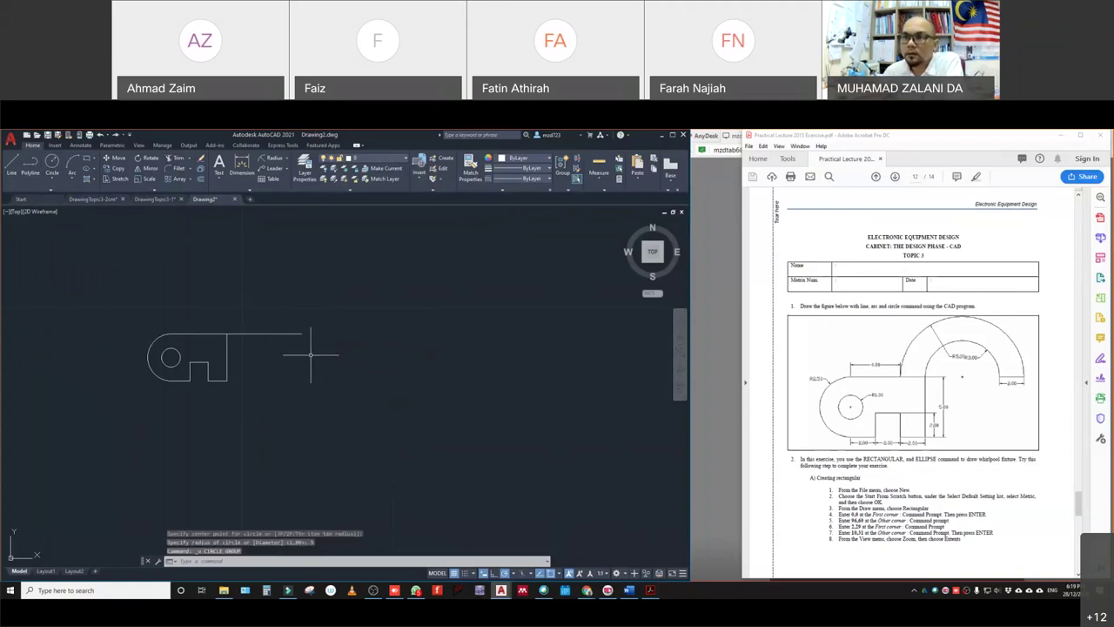
- Trim away the 8-unit horizontal line extending right from the body's upper-right corner
scroll(269, 323, "up", 2)
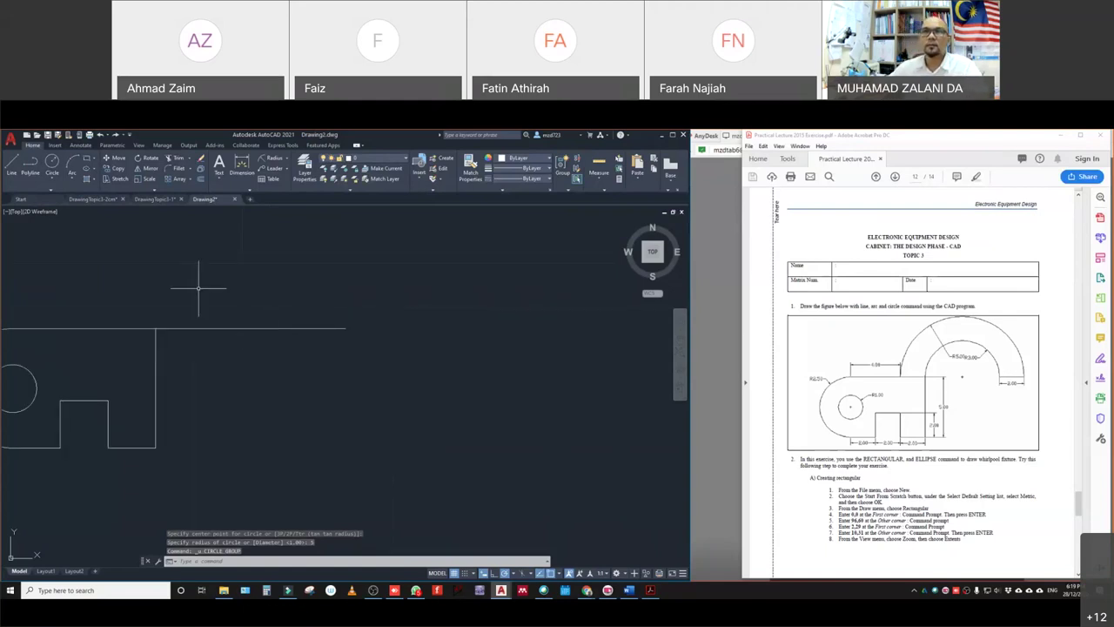
left_click(177, 158)
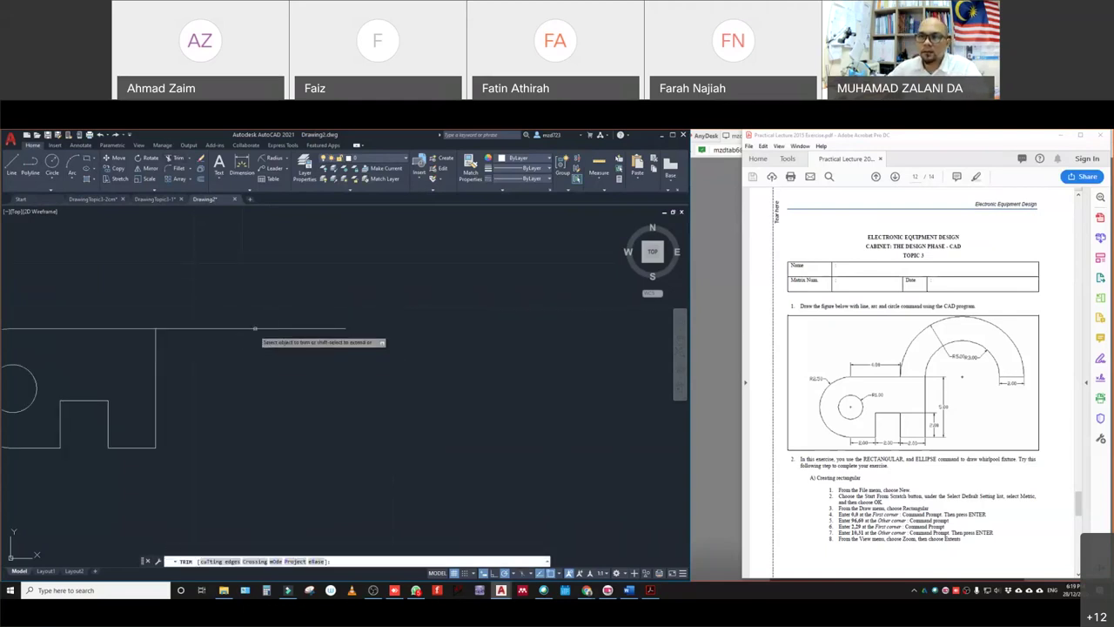
left_click(255, 329)
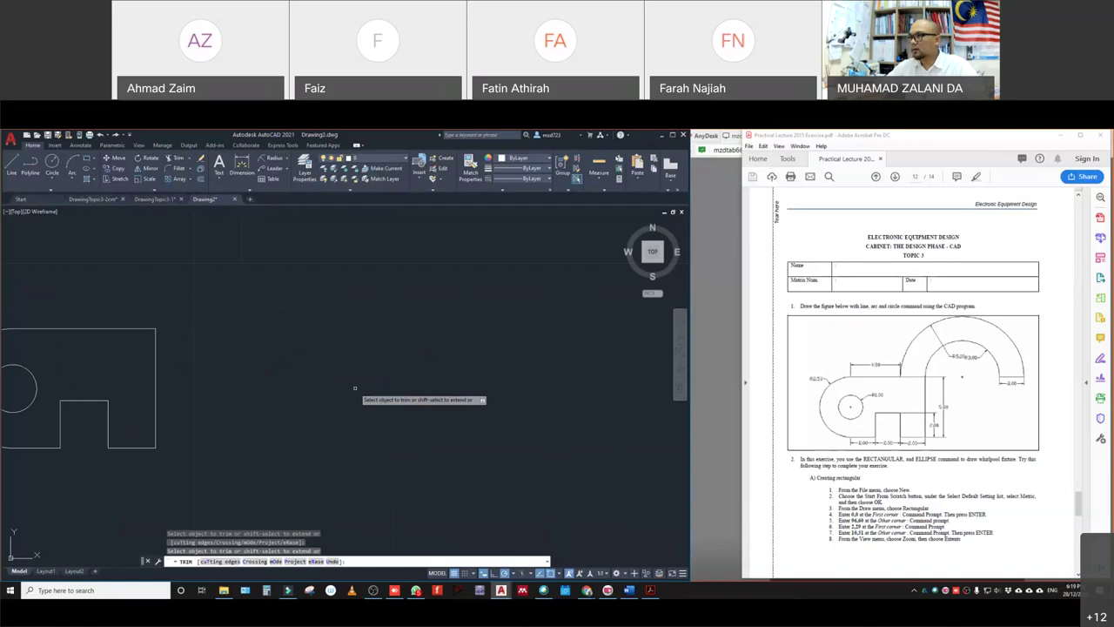
- Draw a horizontal line 6 units to the right from the body's upper-right corner
scroll(131, 390, "down", 2)
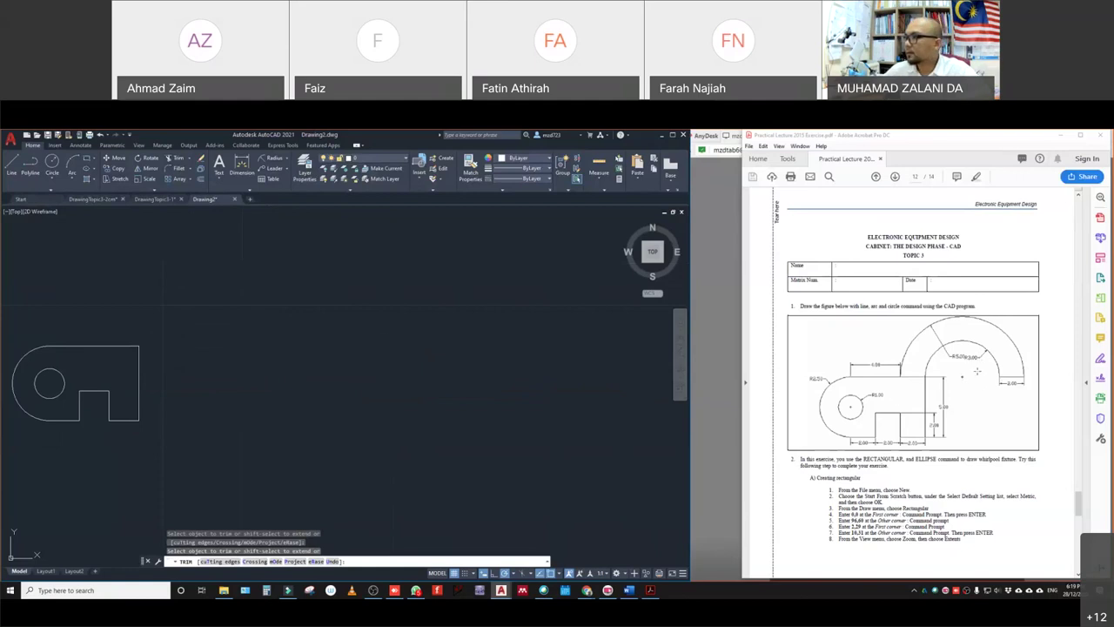
left_click(12, 164)
left_click(140, 346)
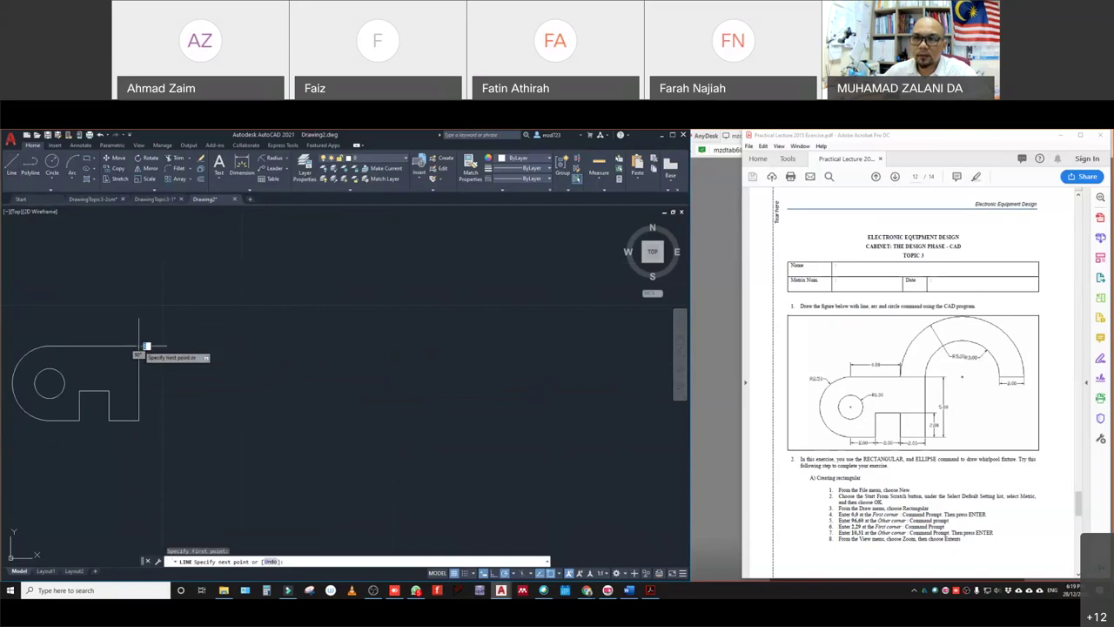
type("6")
key("Return")
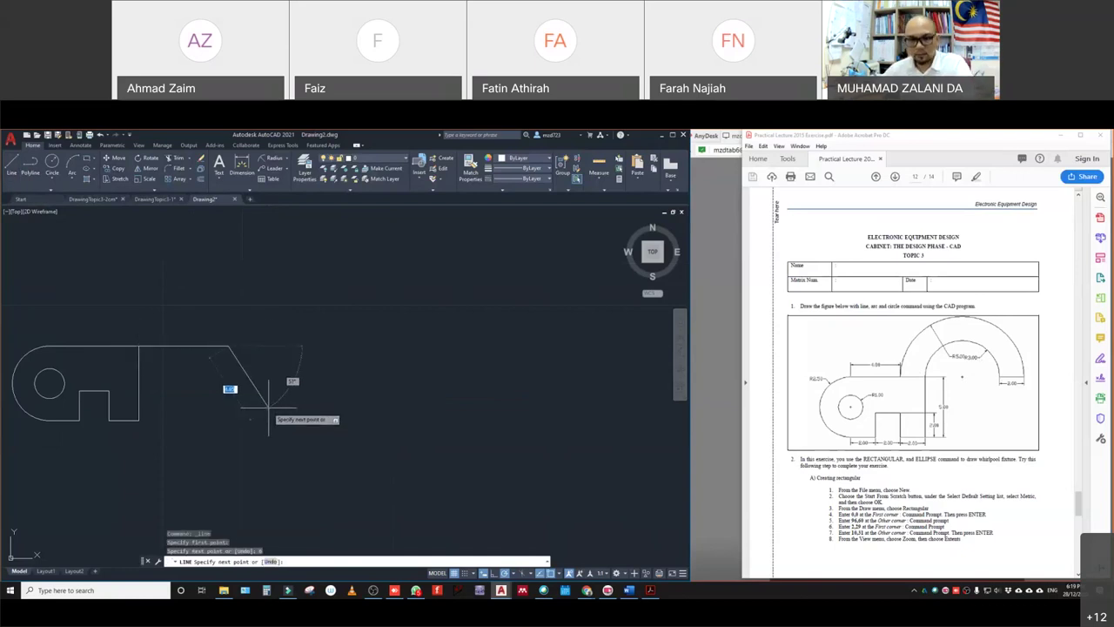
key("Escape")
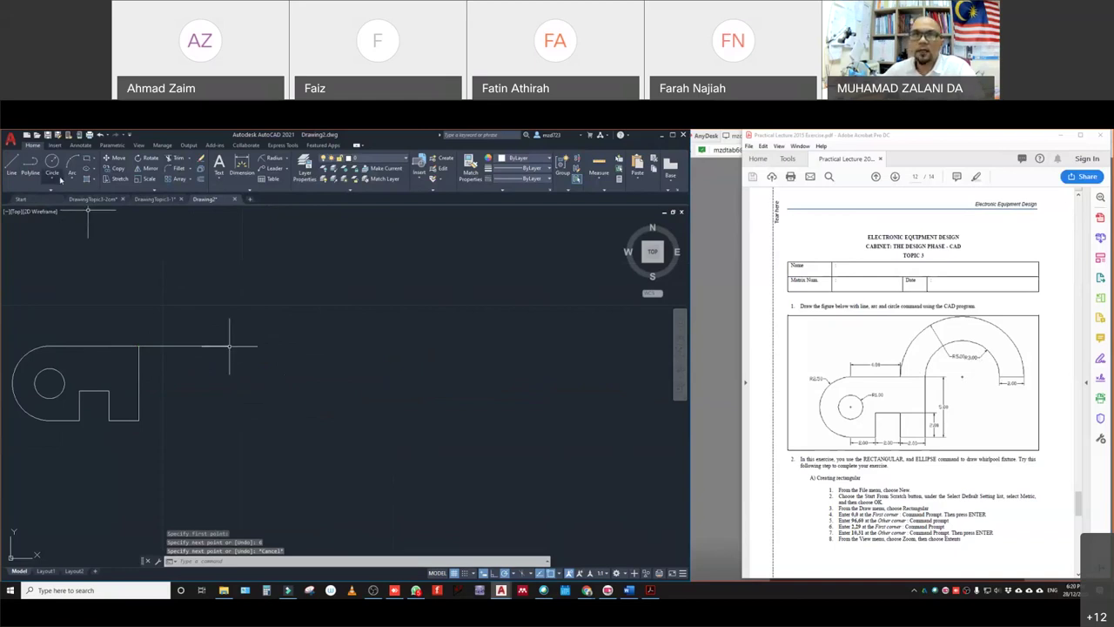
- Draw a circle of radius 3 centred on the midpoint of the 6-unit line
left_click(53, 162)
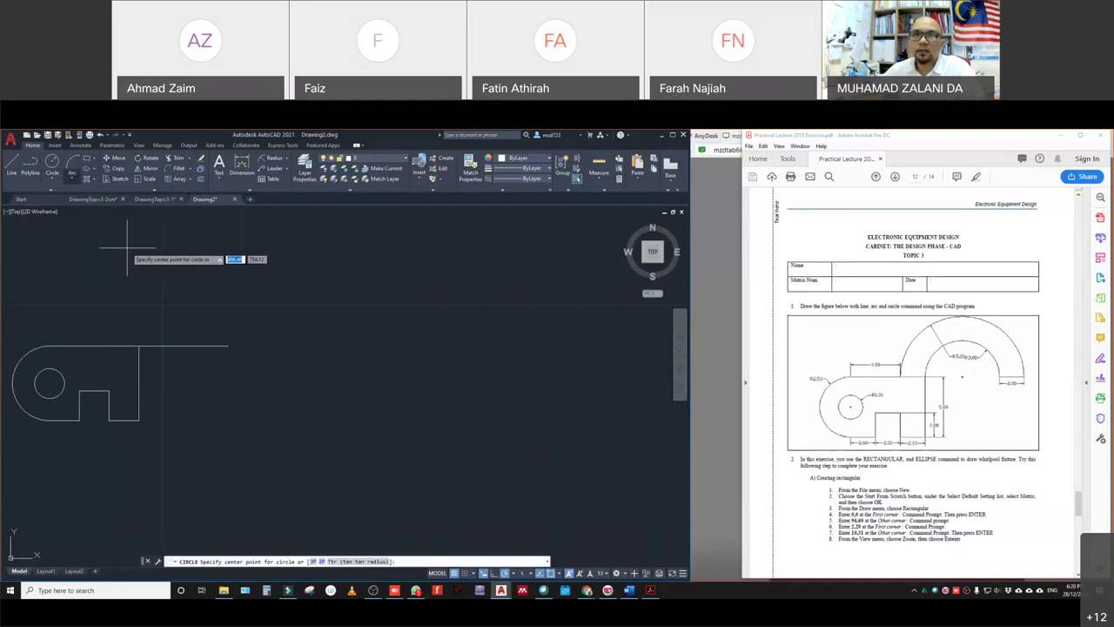
left_click(52, 178)
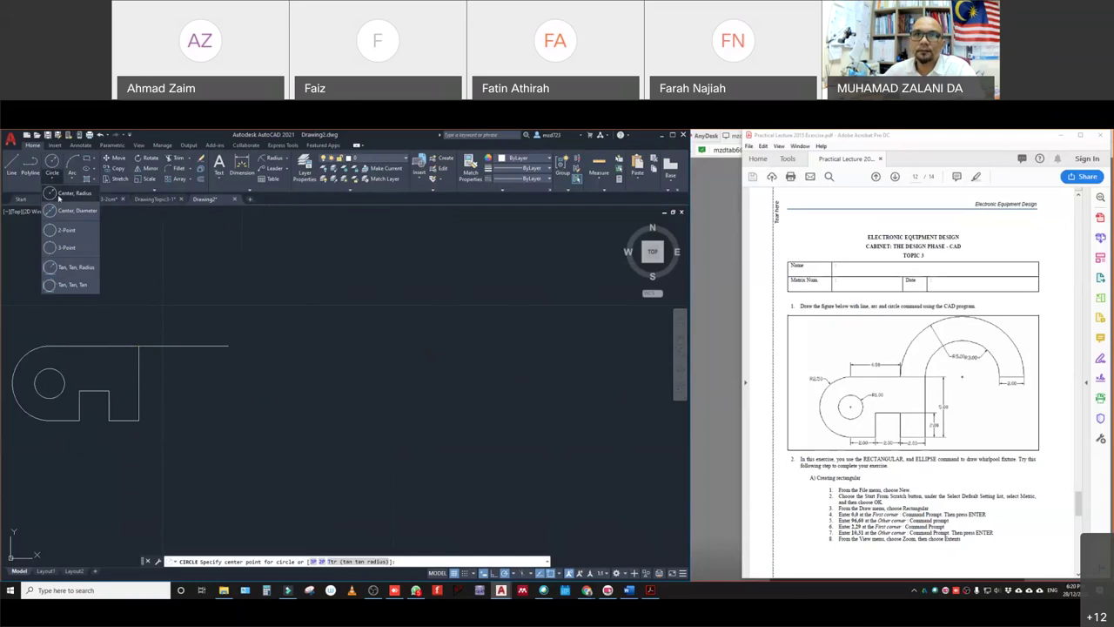
left_click(61, 192)
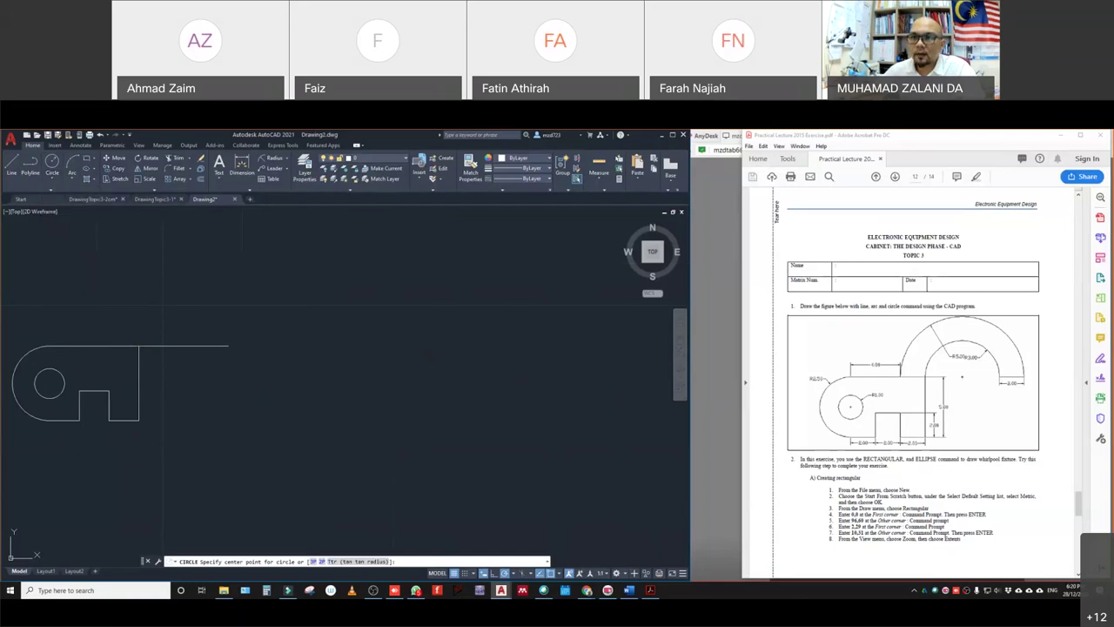
left_click(183, 346)
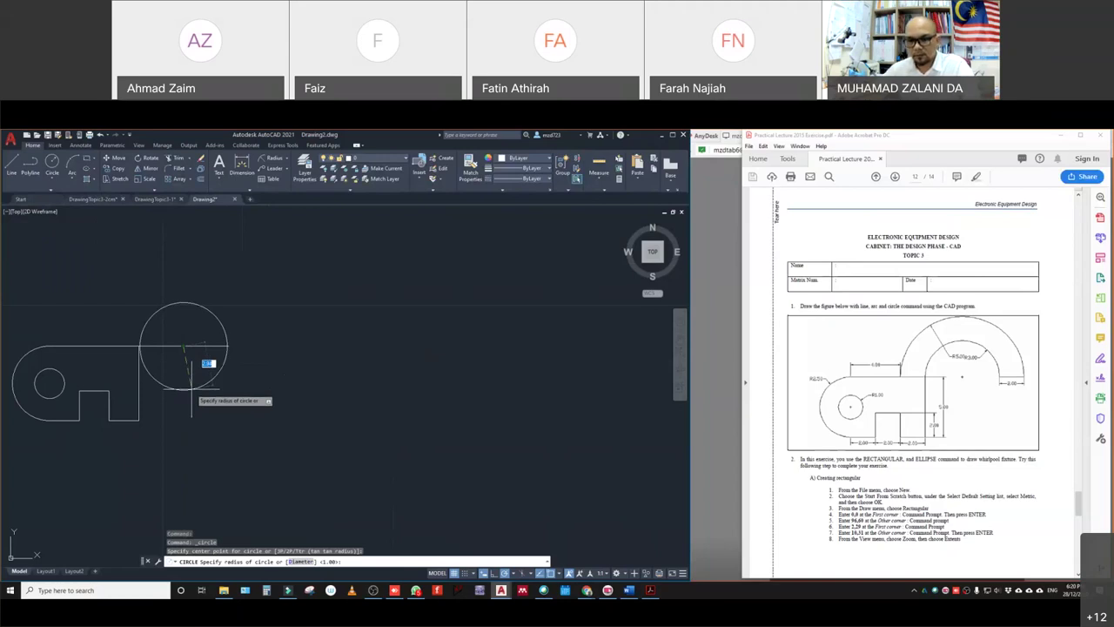
type("1")
key("Return")
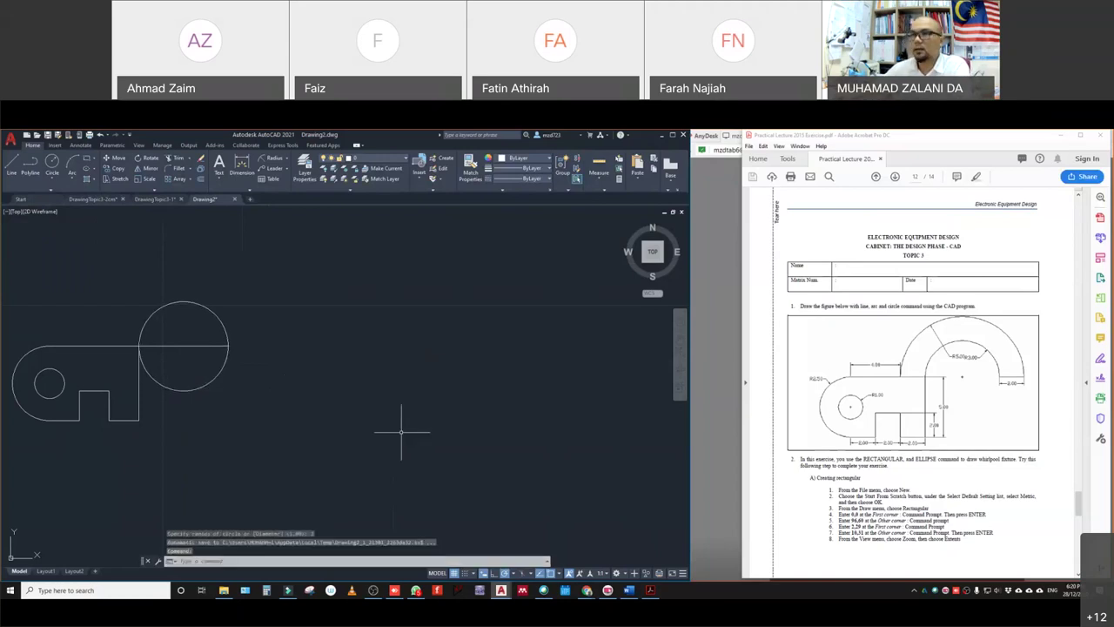
- Draw a circle of radius 5 concentric with the radius 3 circle, centred on the 6-unit line's midpoint
left_click(54, 180)
left_click(69, 212)
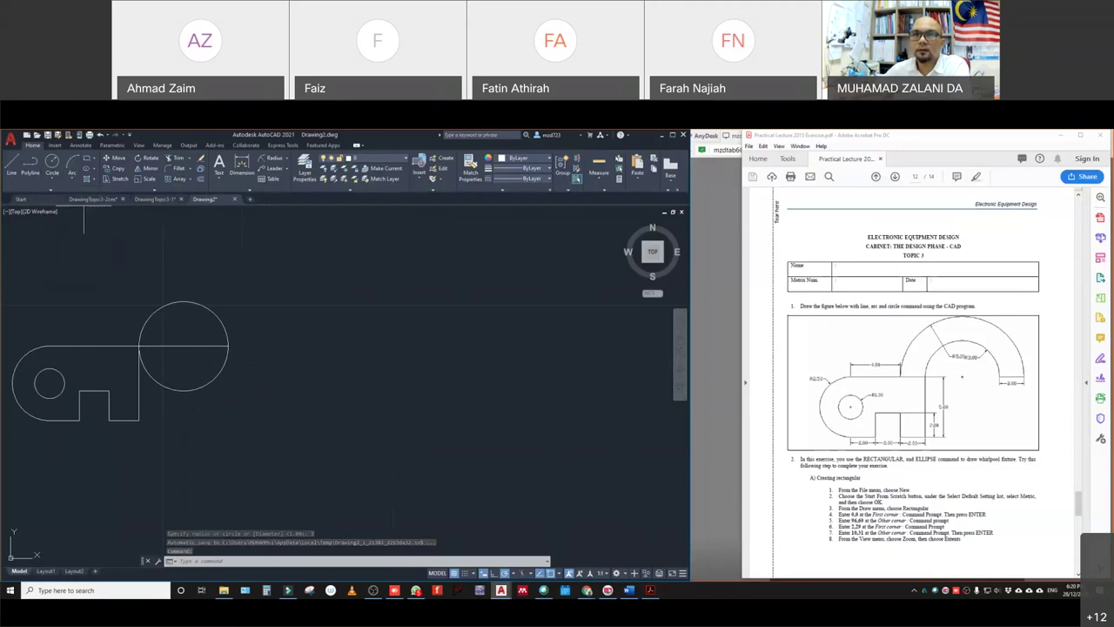
left_click(184, 347)
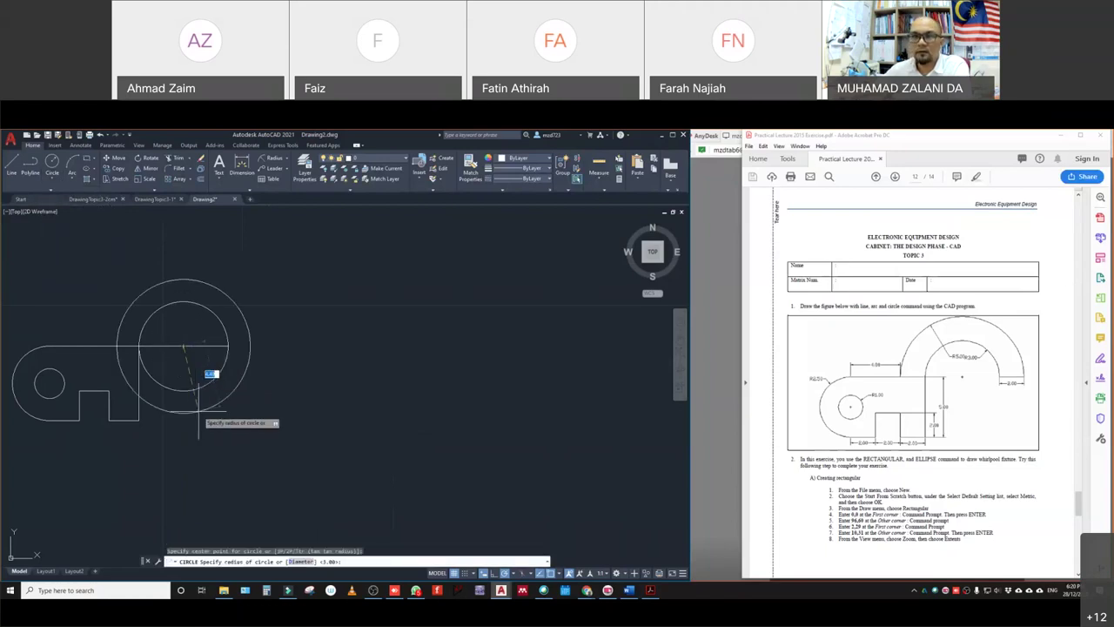
type("5")
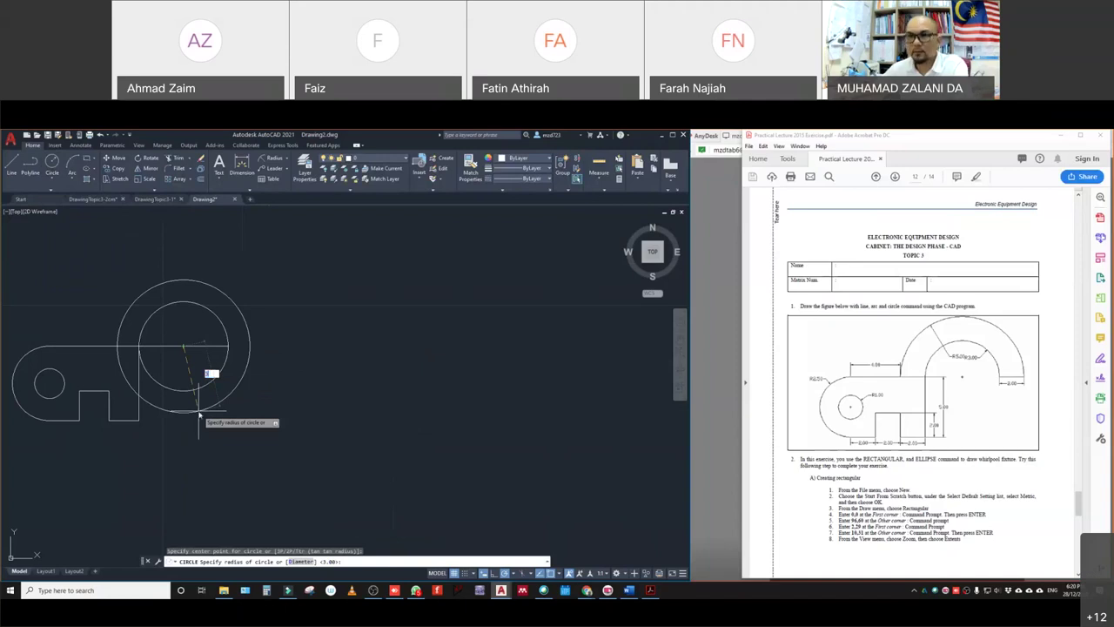
key("Return")
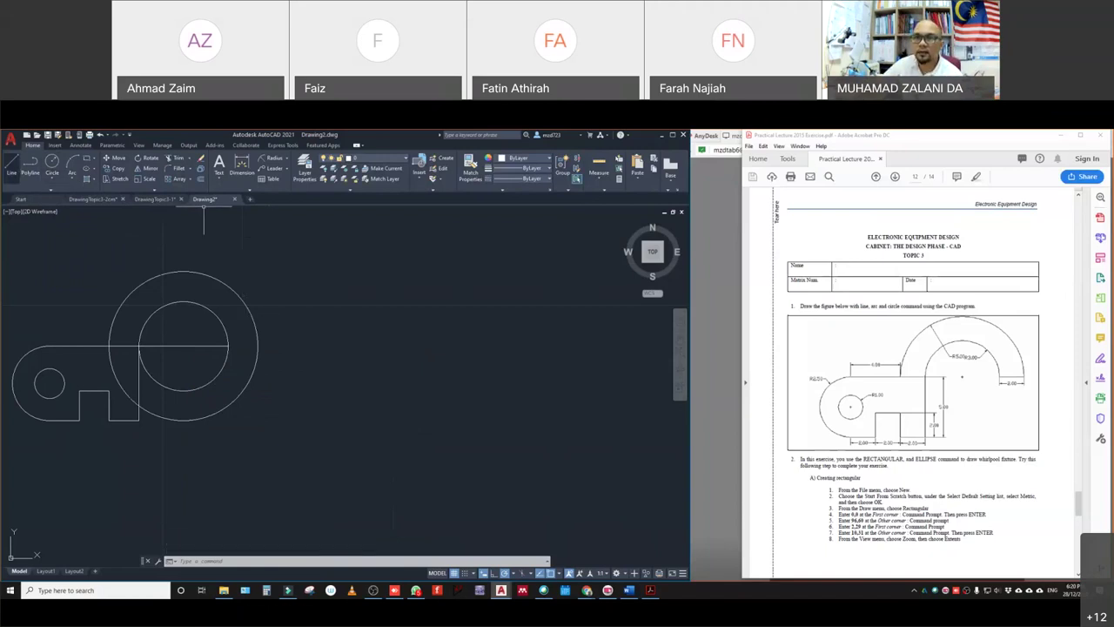
- Draw a horizontal line joining the right-hand quadrants of the inner and outer circles to close the hook's end
left_click(228, 345)
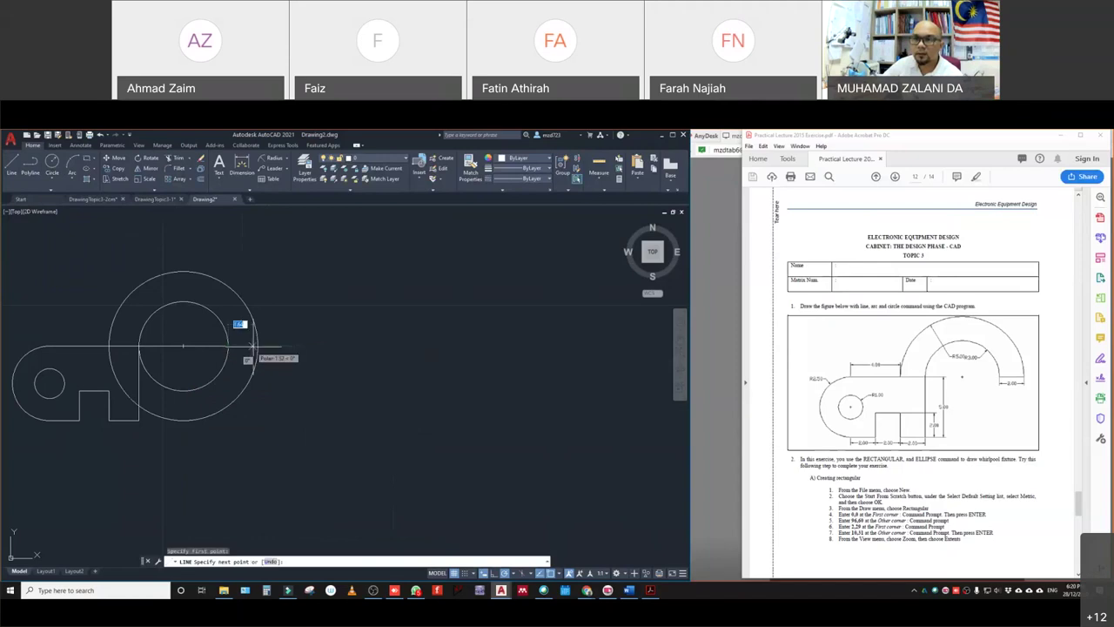
left_click(257, 346)
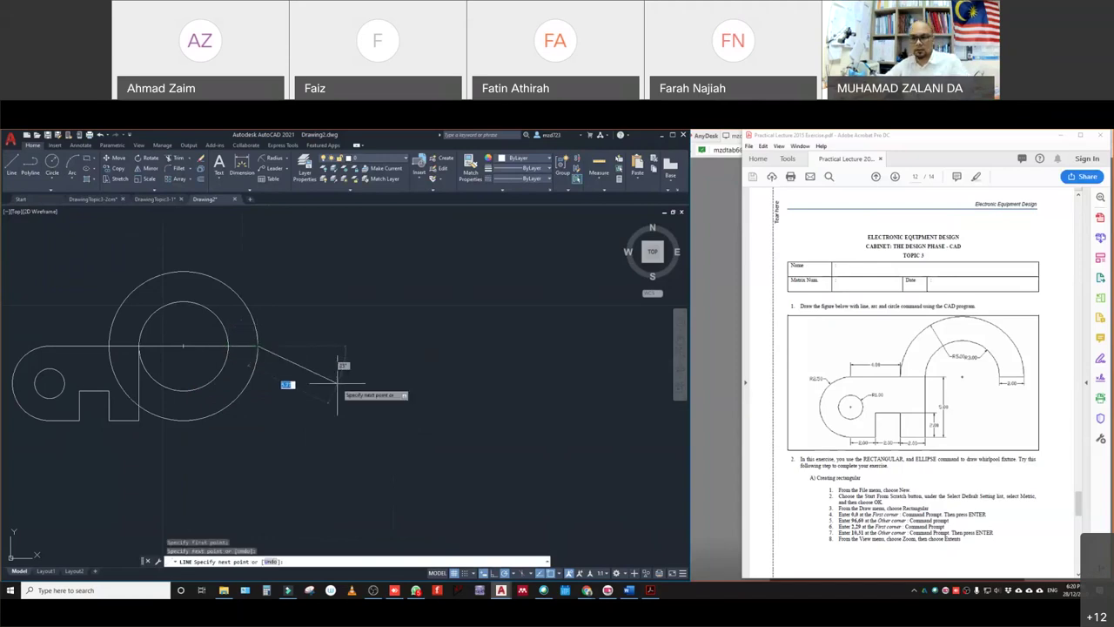
key("Return")
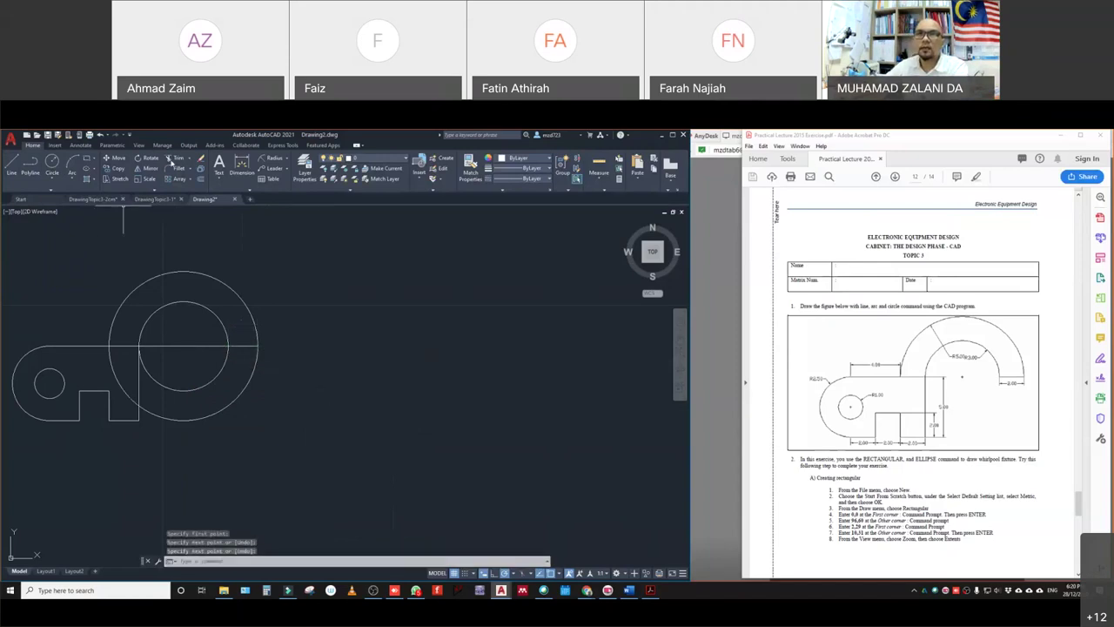
- Trim both circles' lower halves, the line across the inner circle, and the body's top edge between the two hook arcs
left_click(175, 158)
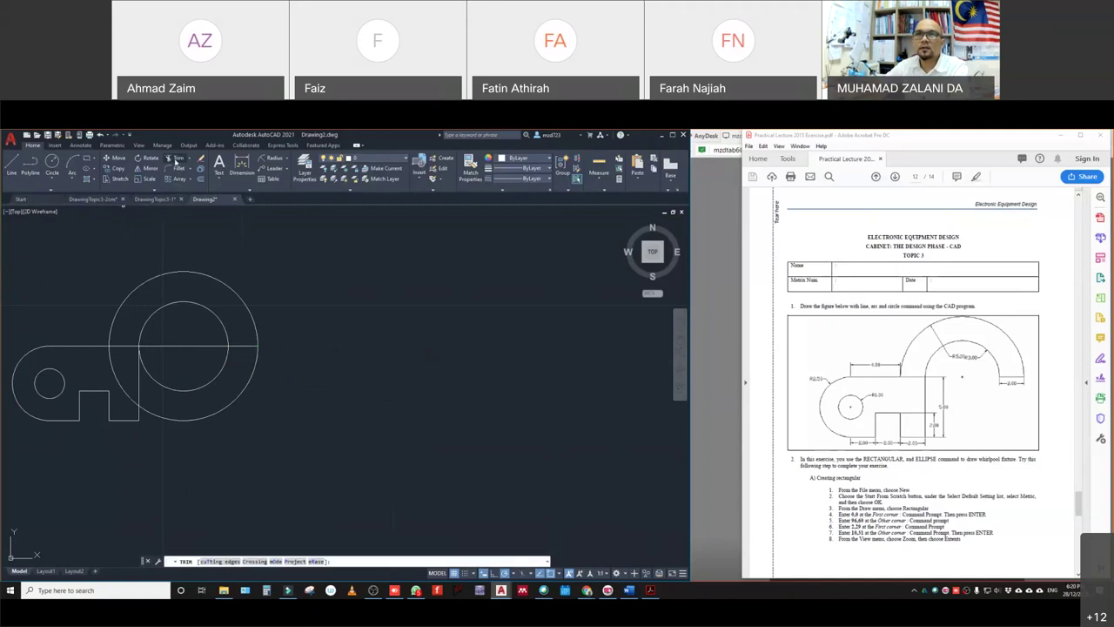
left_click(216, 381)
left_click(242, 393)
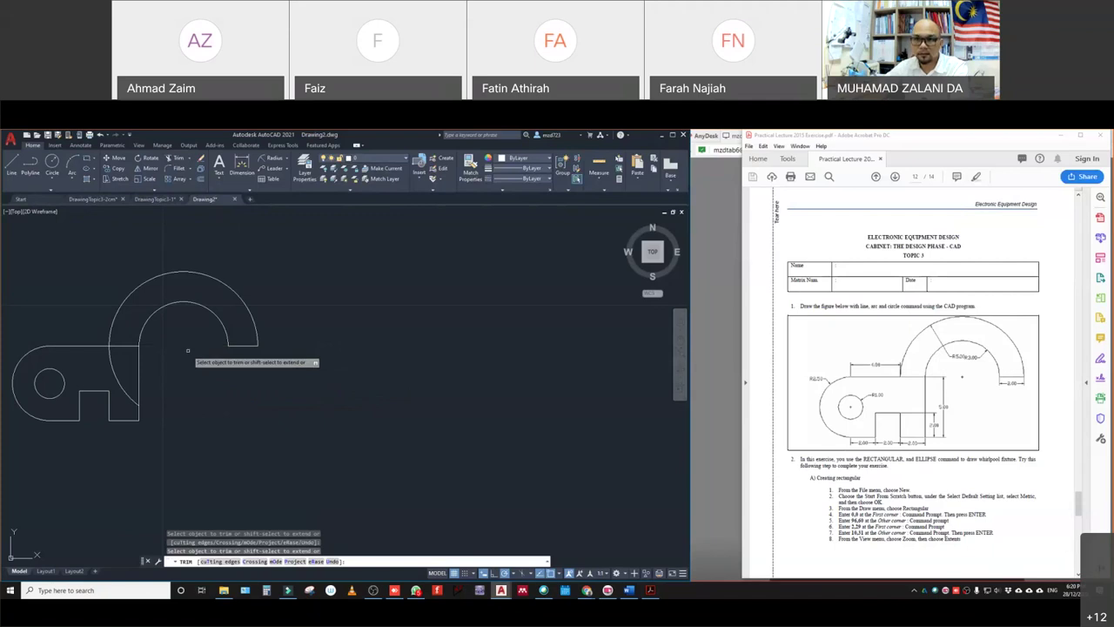
left_click(125, 347)
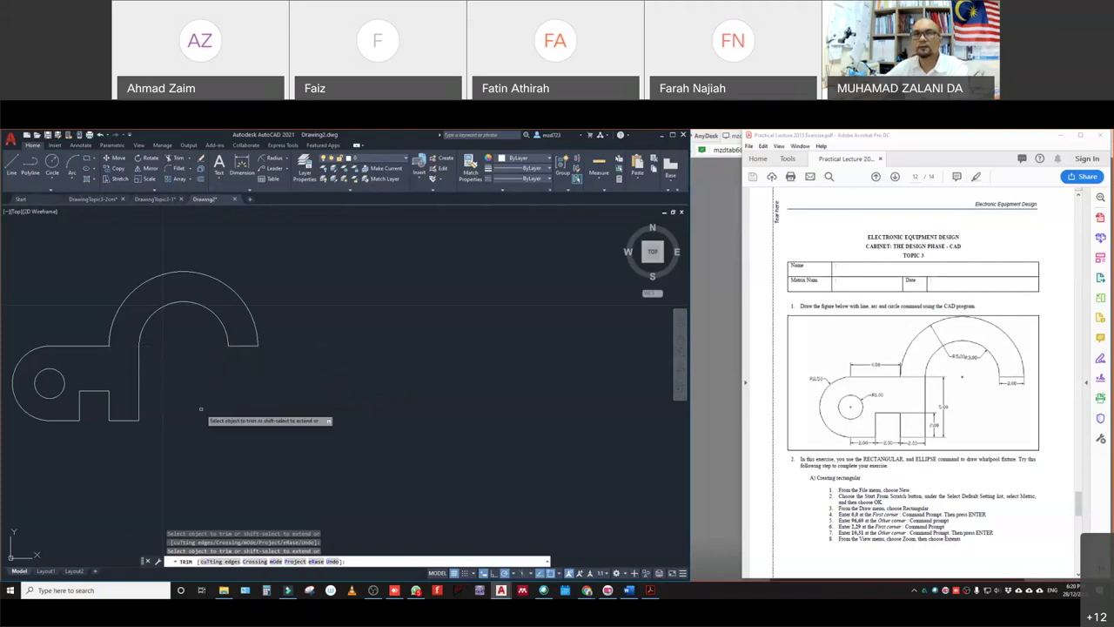
scroll(200, 408, "down", 2)
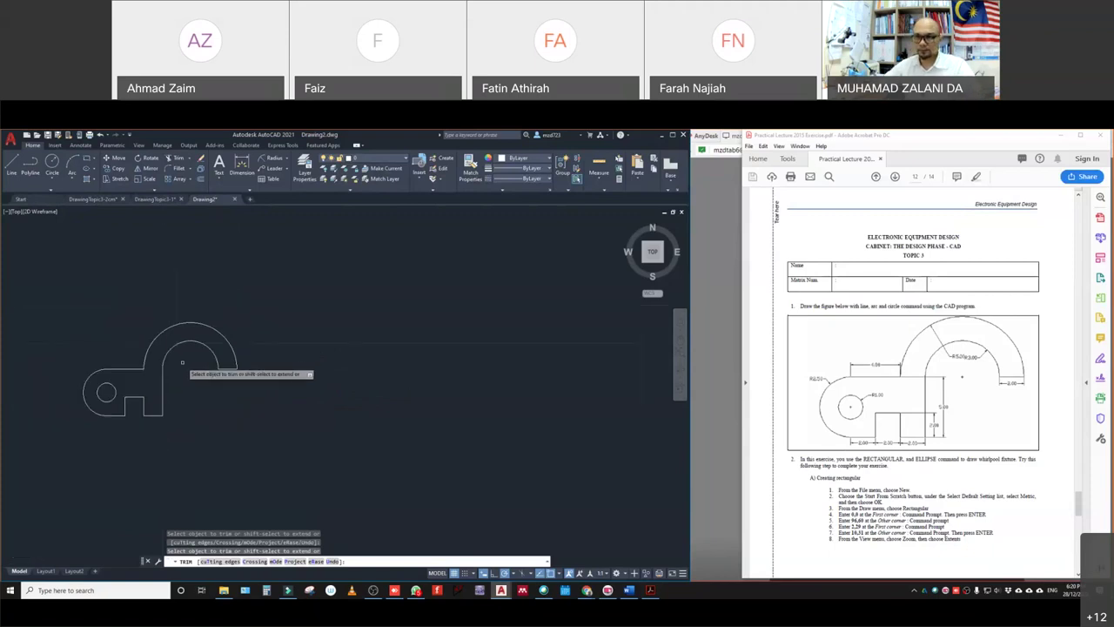
scroll(329, 397, "up", 5)
scroll(329, 397, "down", 2)
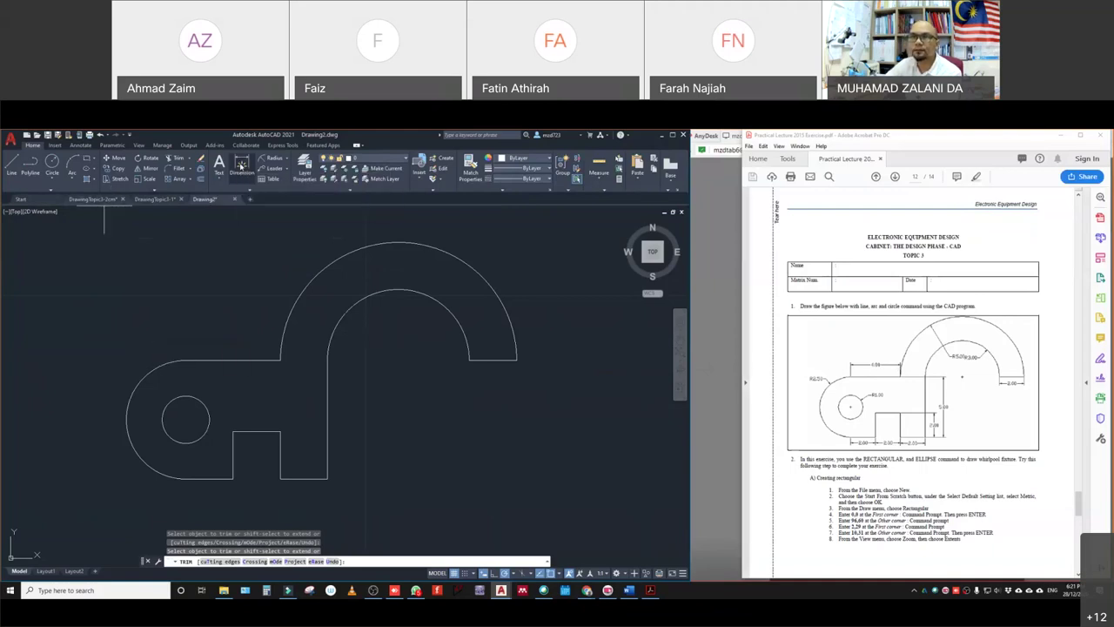
- Examine the ISO-25 and Standard styles in the Dimension Style Manager and close it
left_click(242, 174)
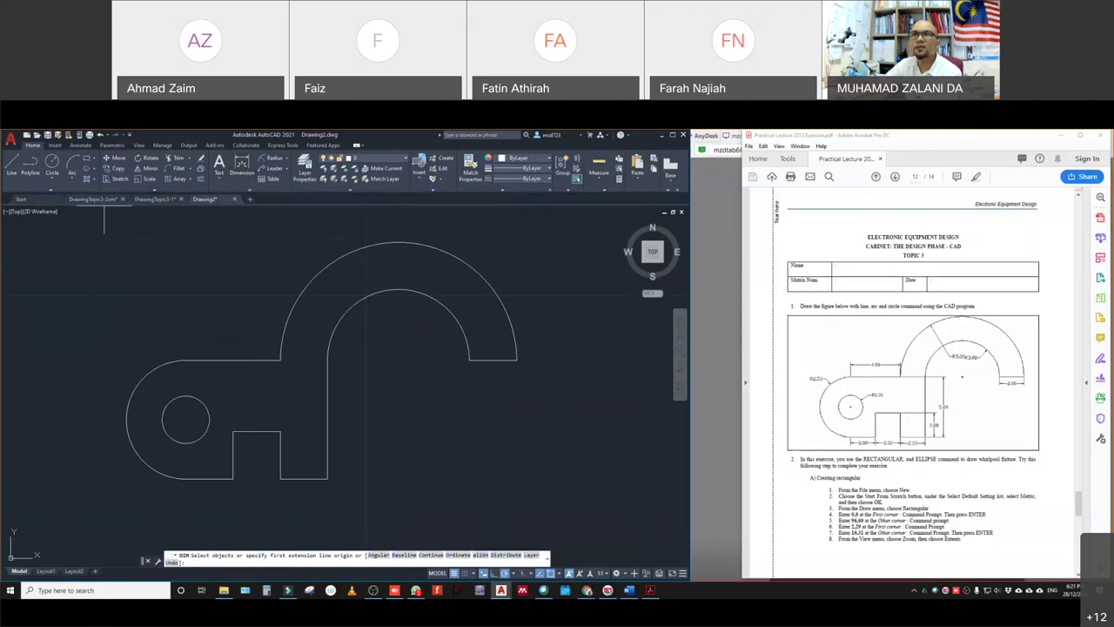
left_click(228, 189)
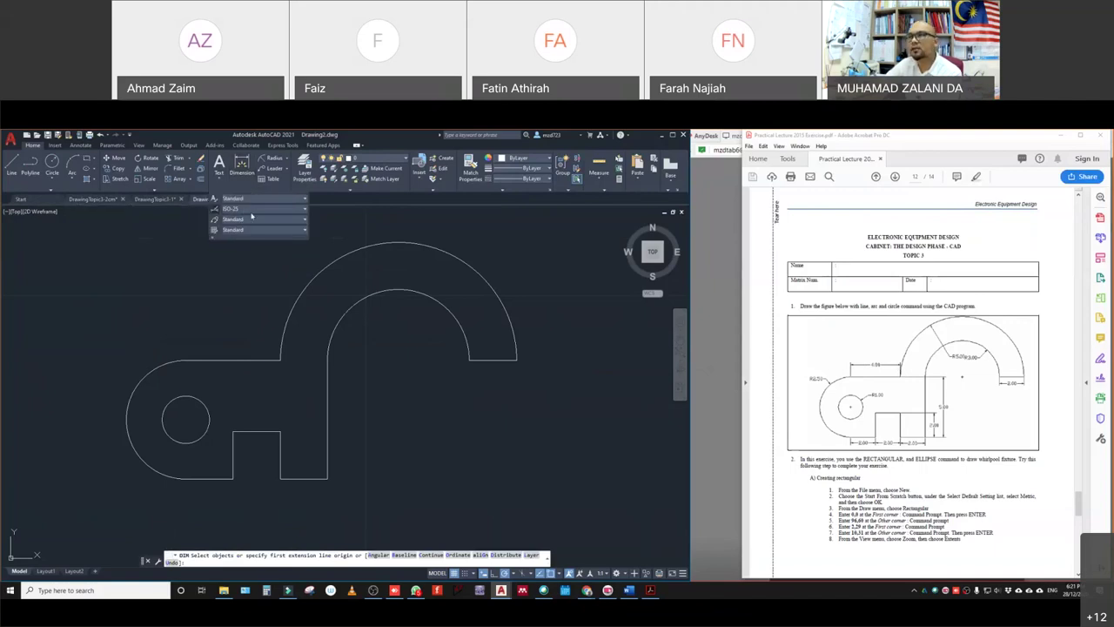
left_click(214, 209)
left_click(260, 325)
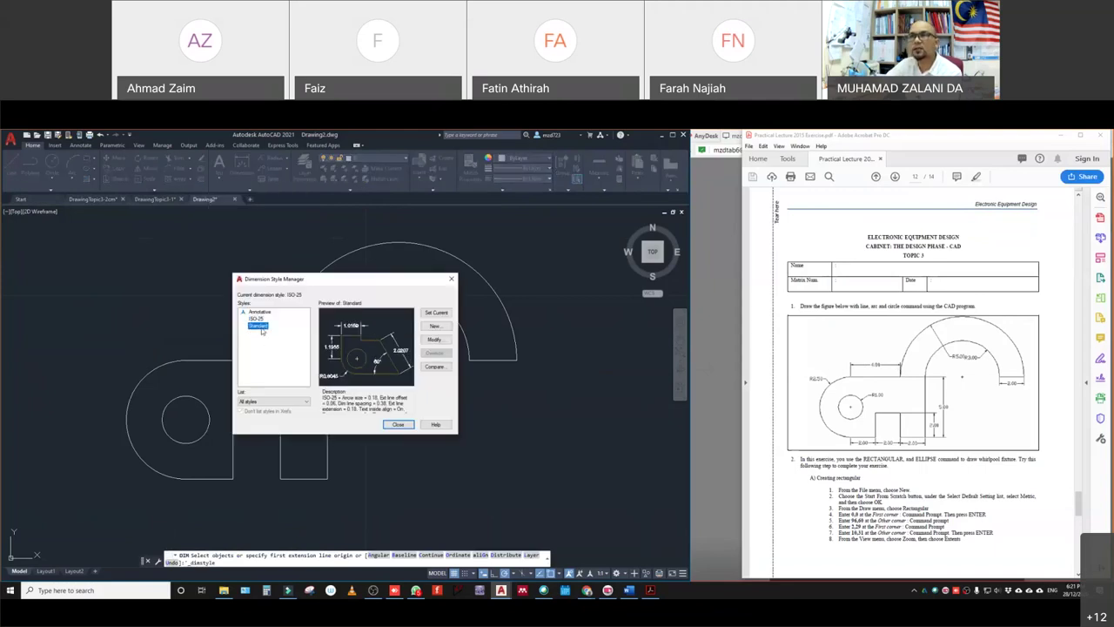
left_click(253, 318)
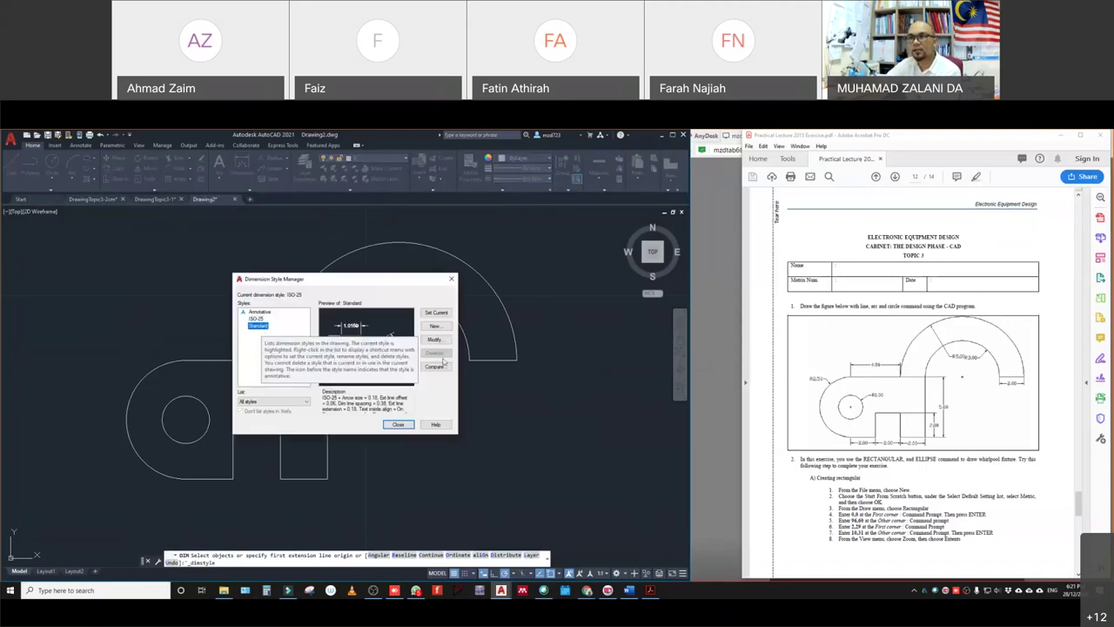
left_click(258, 326)
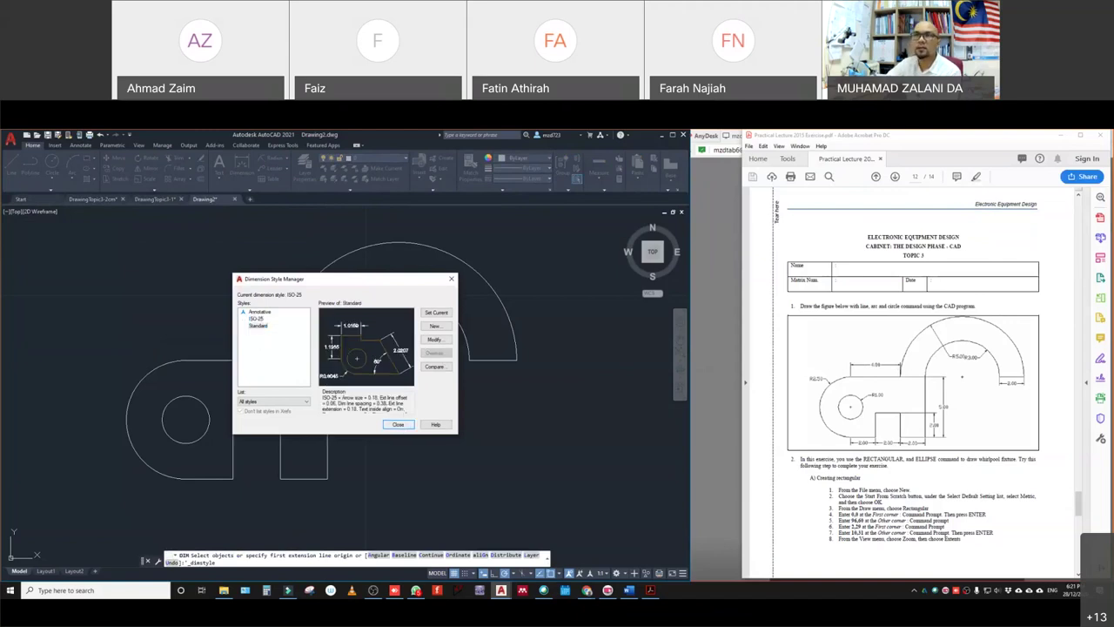
left_click(399, 424)
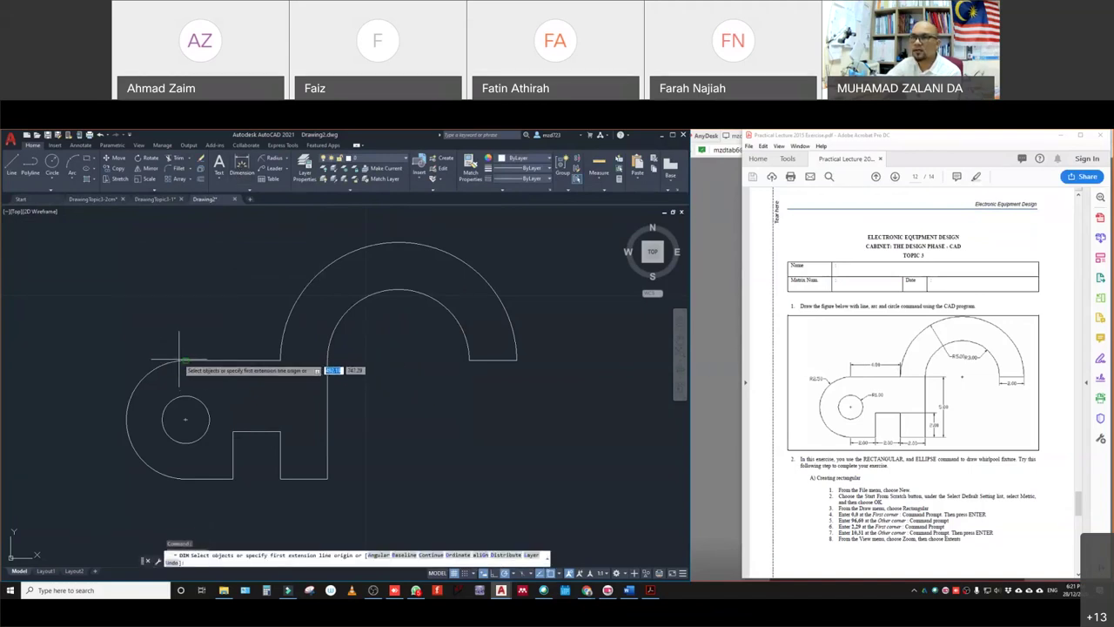
- Dimension the body's upper horizontal edge between the rounded end and the hook's outer arc, placing the dimension above it
left_click(279, 358)
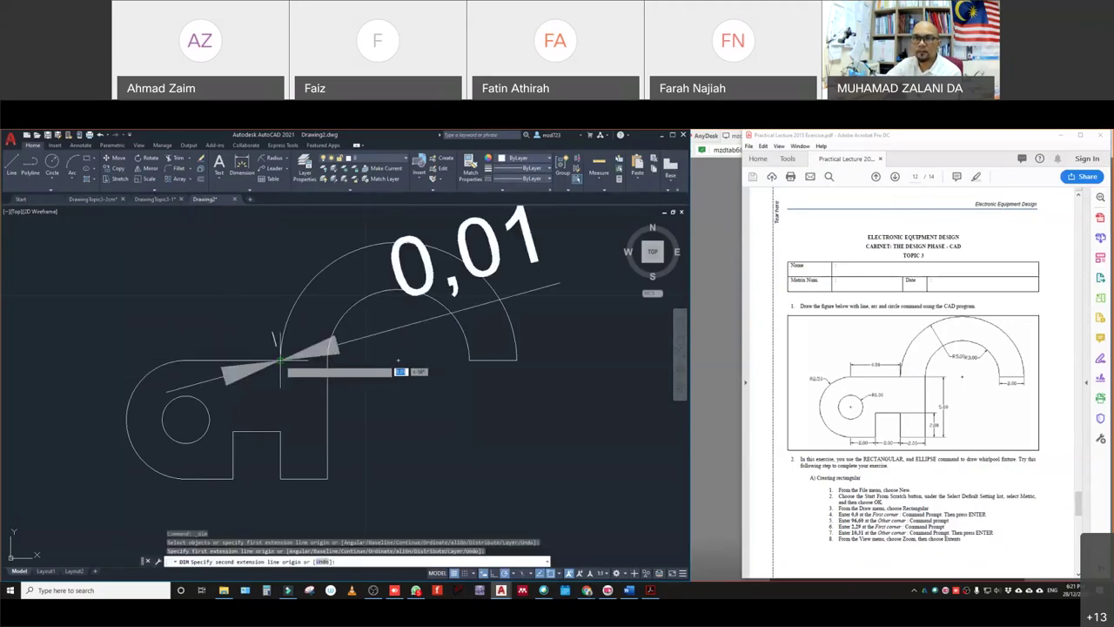
left_click(186, 359)
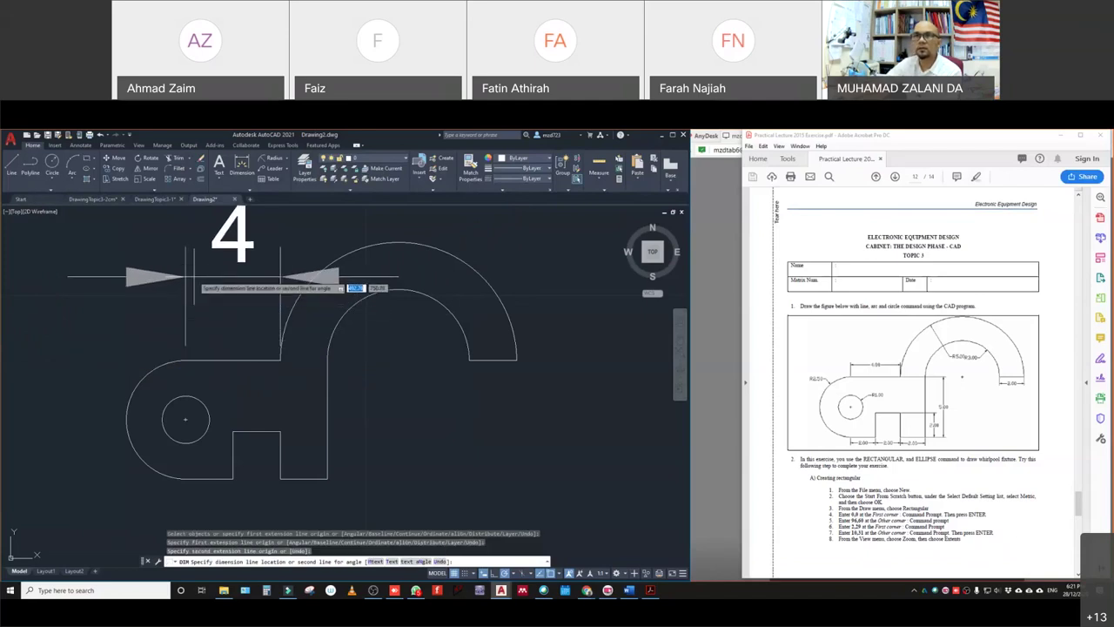
left_click(195, 280)
scroll(329, 376, "down", 4)
middle_click_drag(329, 376, 280, 330)
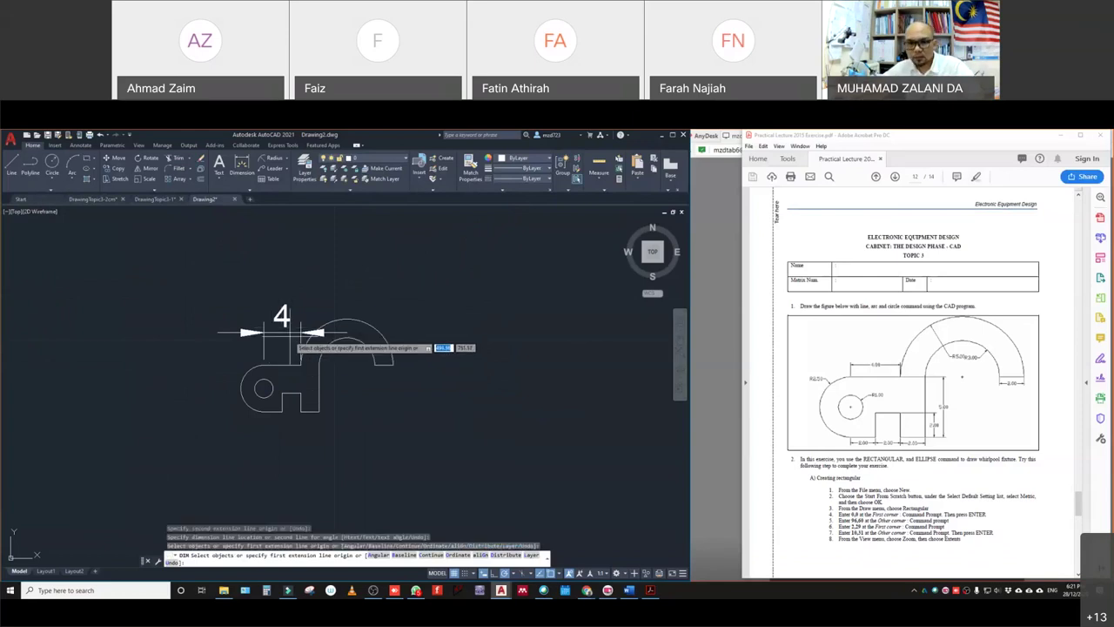
key("Escape")
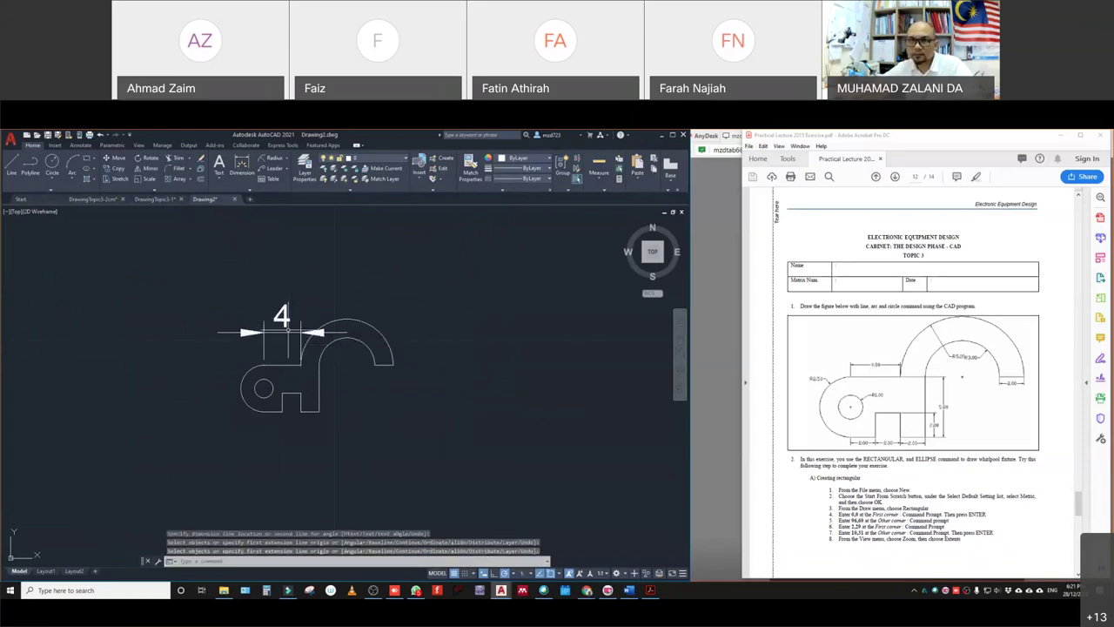
left_click(281, 318)
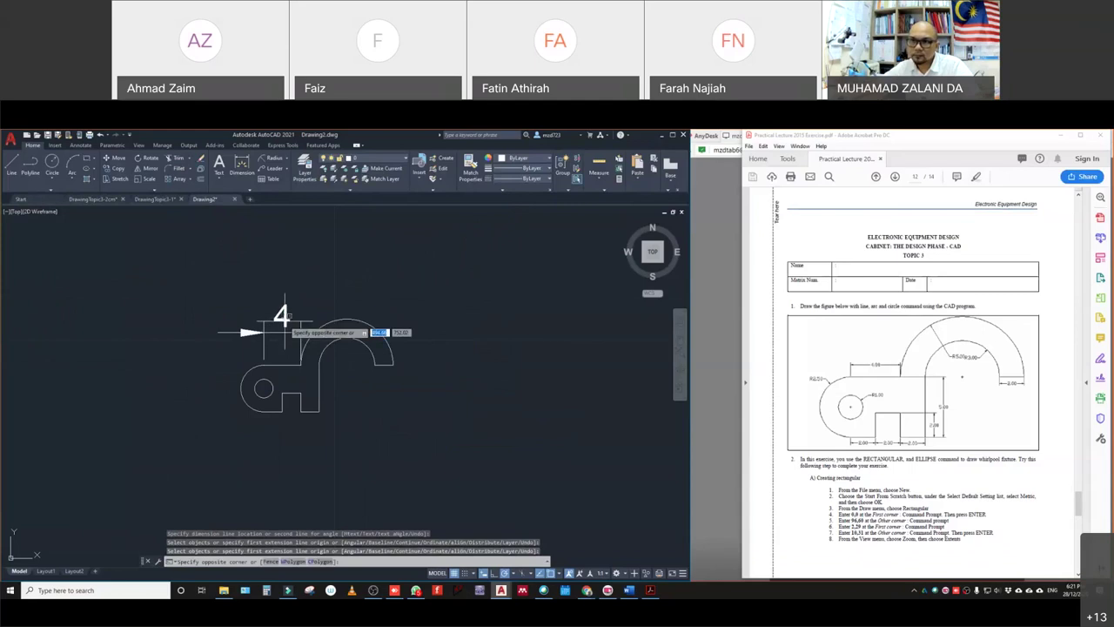
key("Escape")
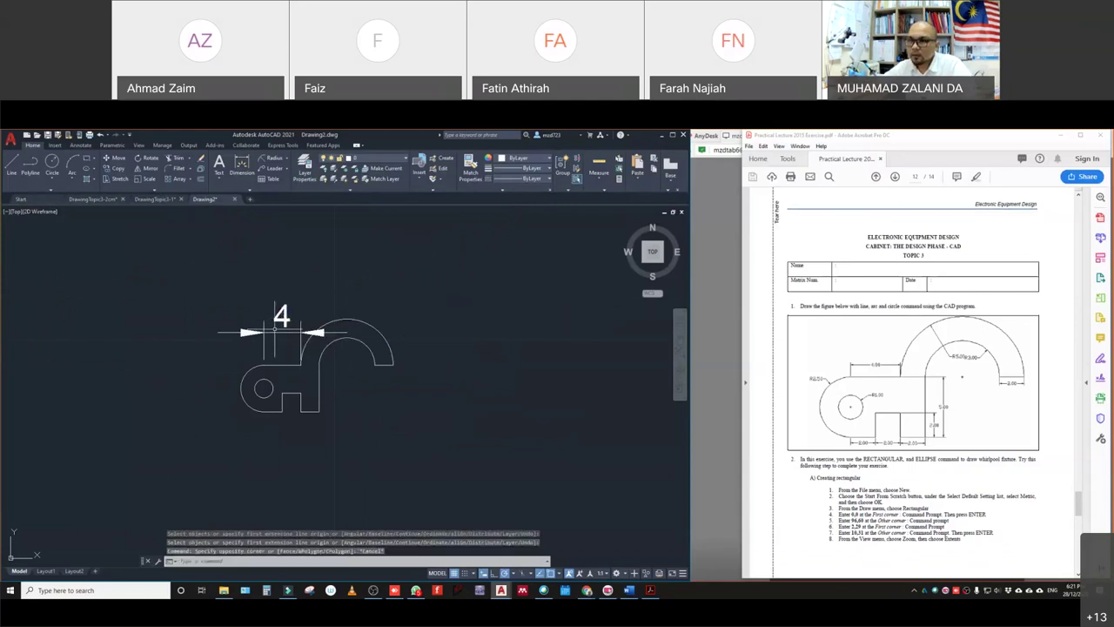
key("Escape")
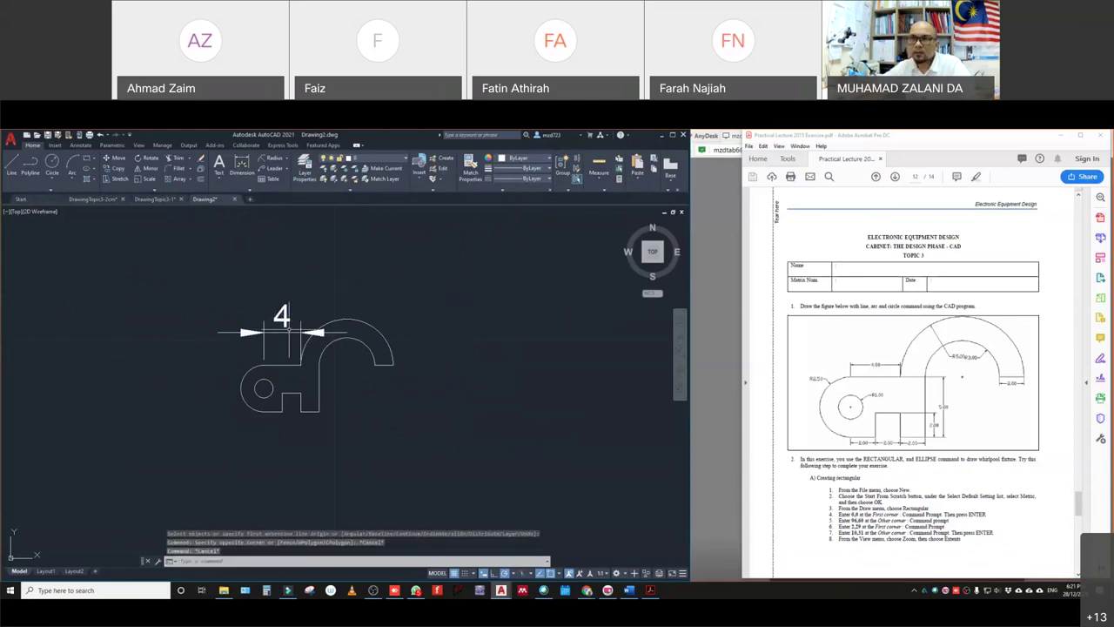
left_click(282, 316)
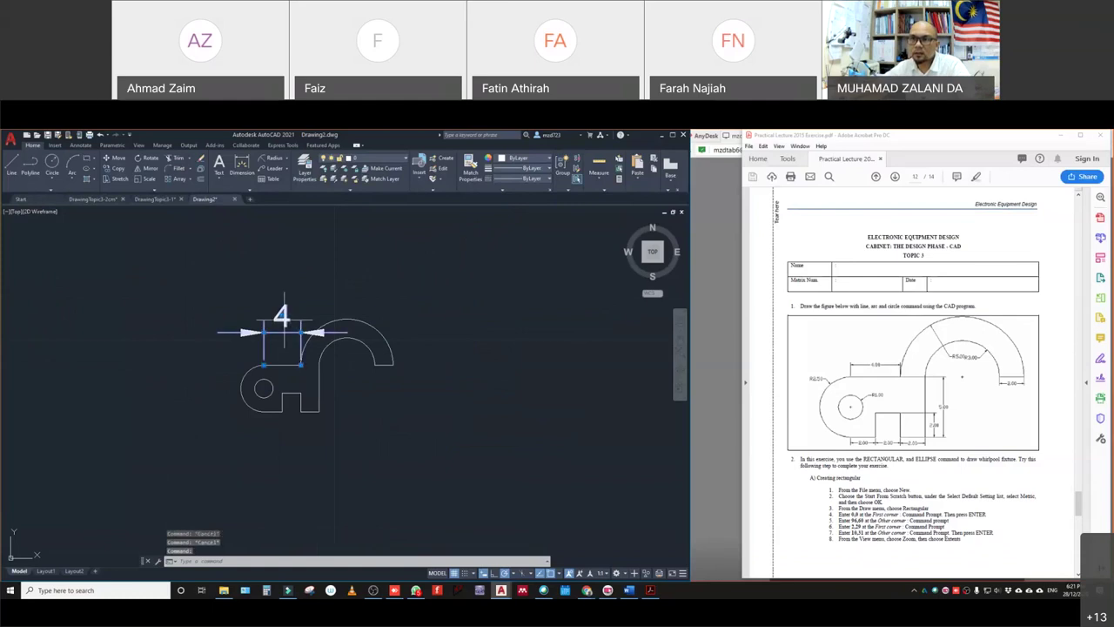
right_click(285, 319)
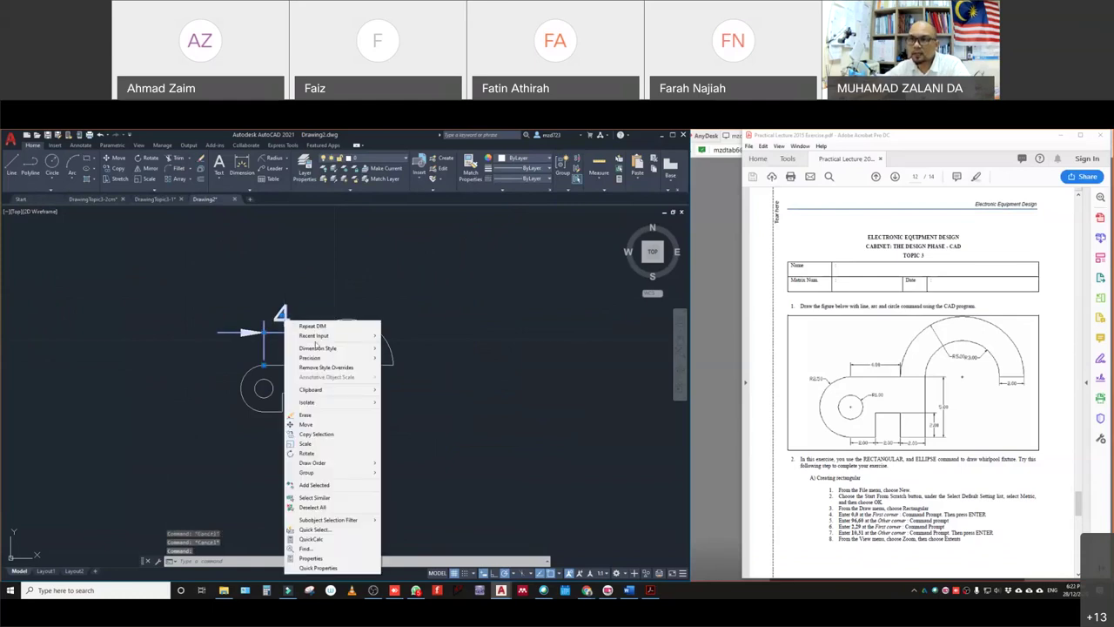
mouse_move(332, 350)
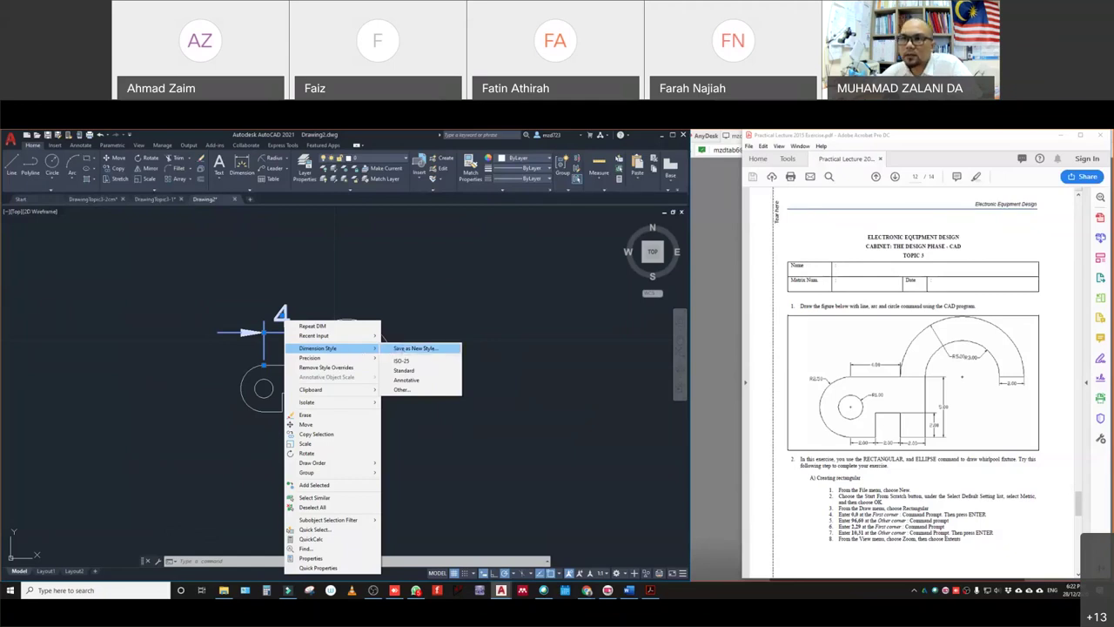
left_click(441, 296)
left_click(409, 274)
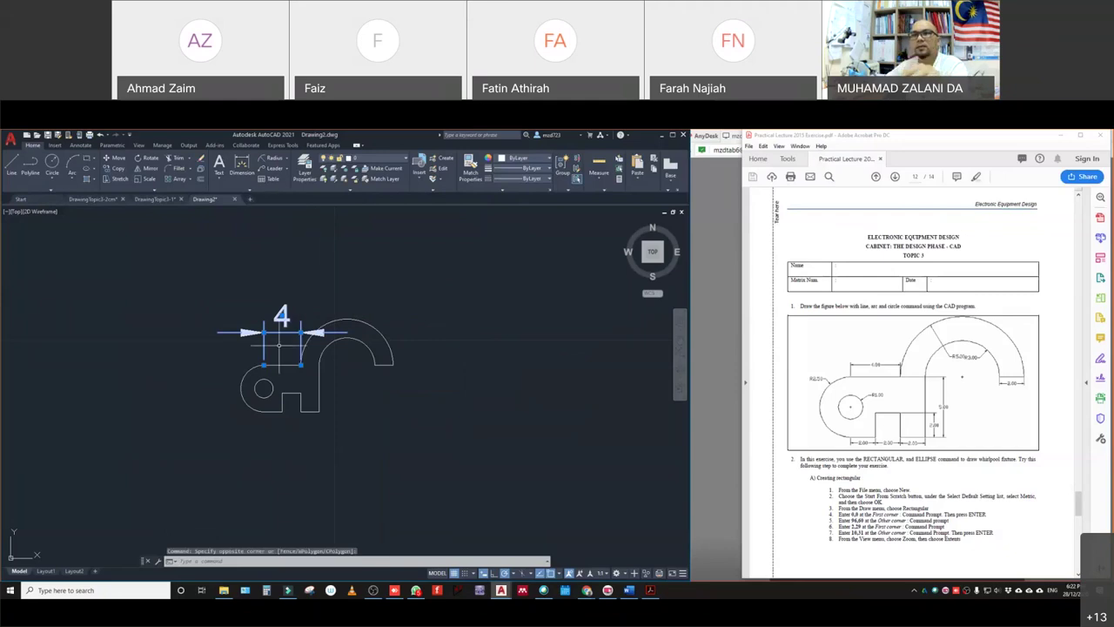
left_click(280, 304)
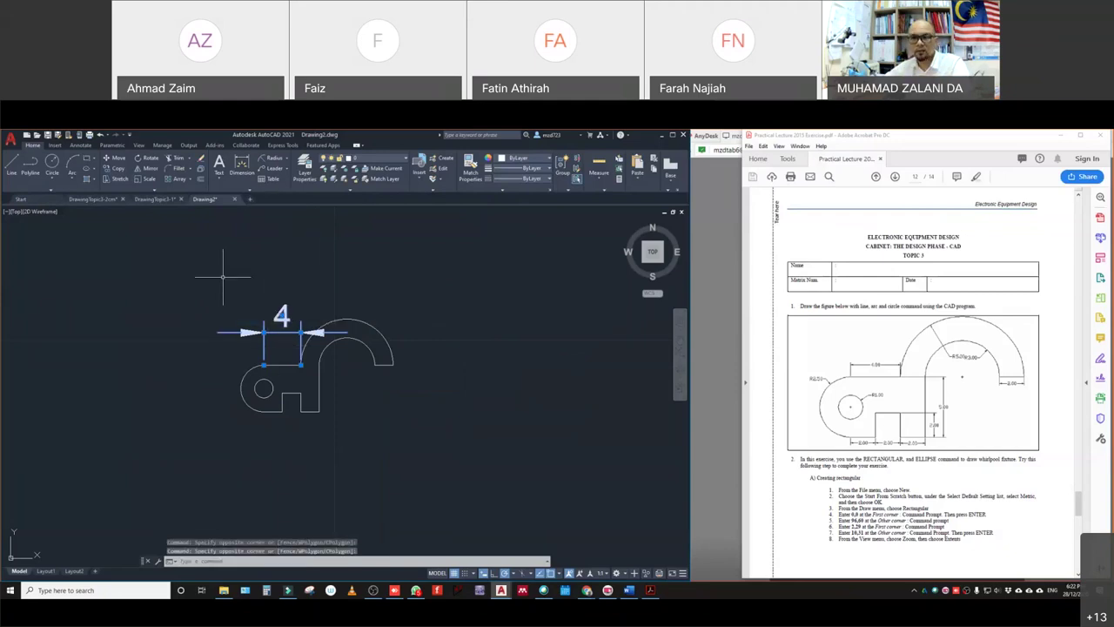
key("Escape")
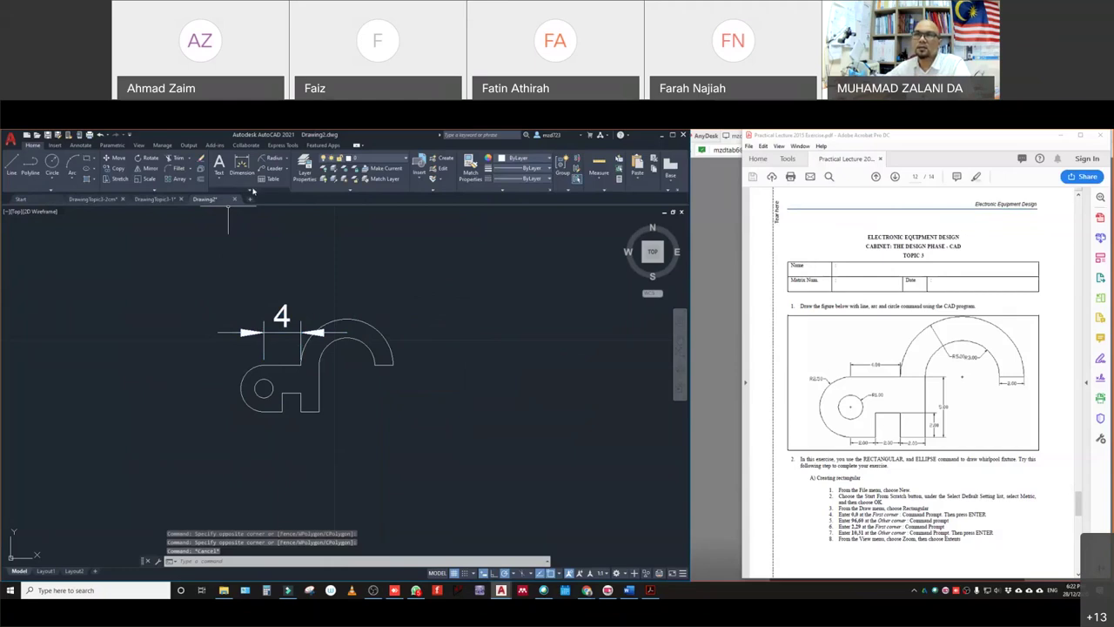
- Modify the ISO-25 dimension style's overall scale so the dimension text and arrows become smaller relative to the figure
left_click(254, 190)
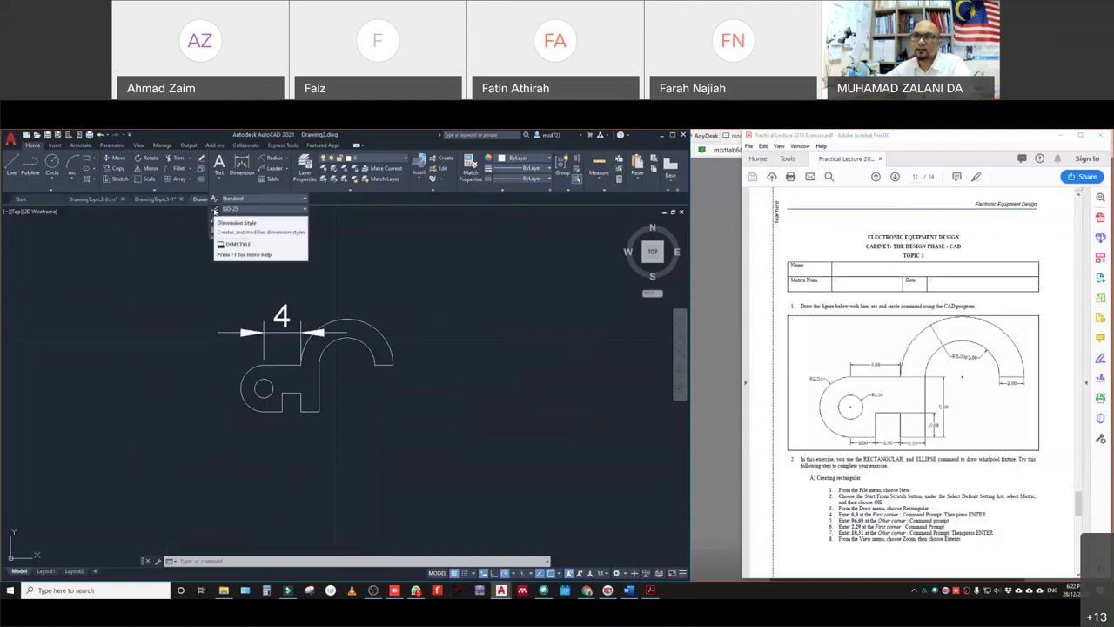
left_click(214, 211)
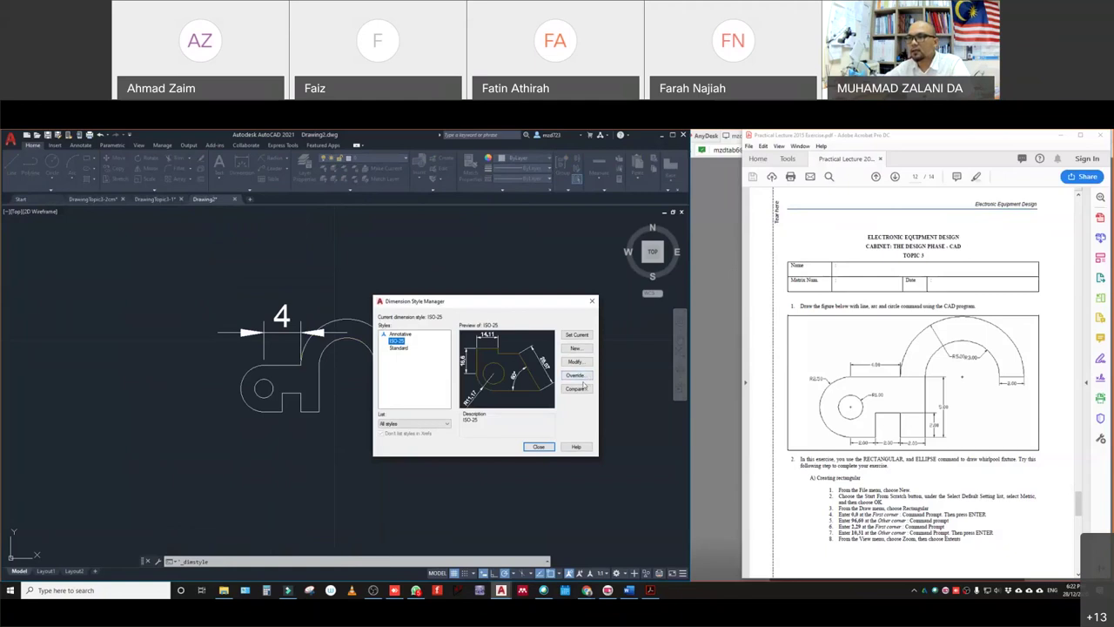
left_click(576, 362)
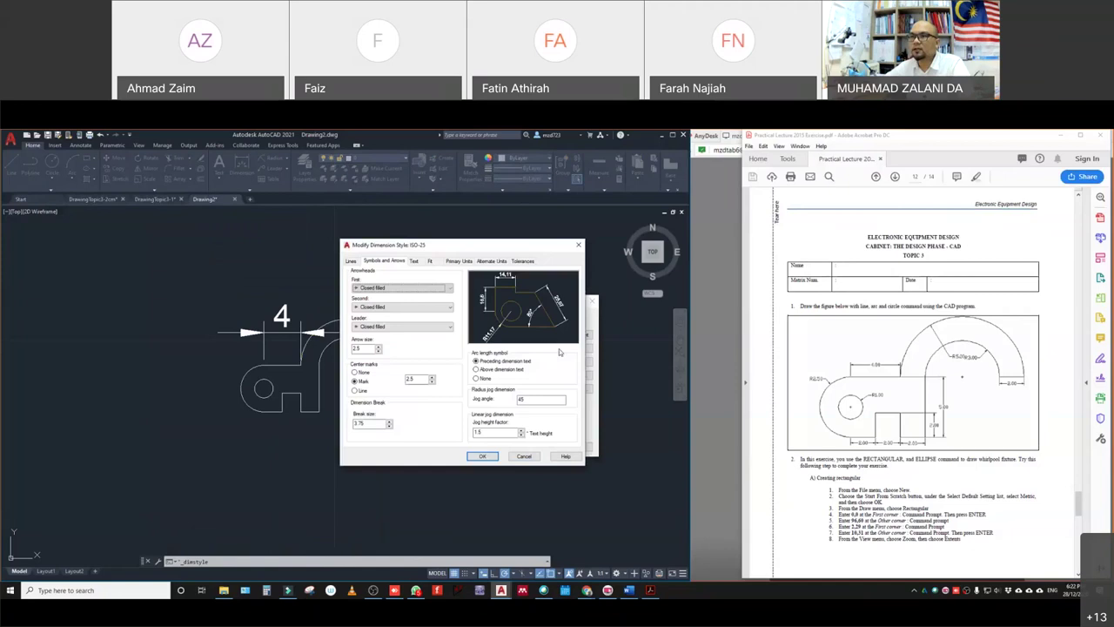
left_click(430, 261)
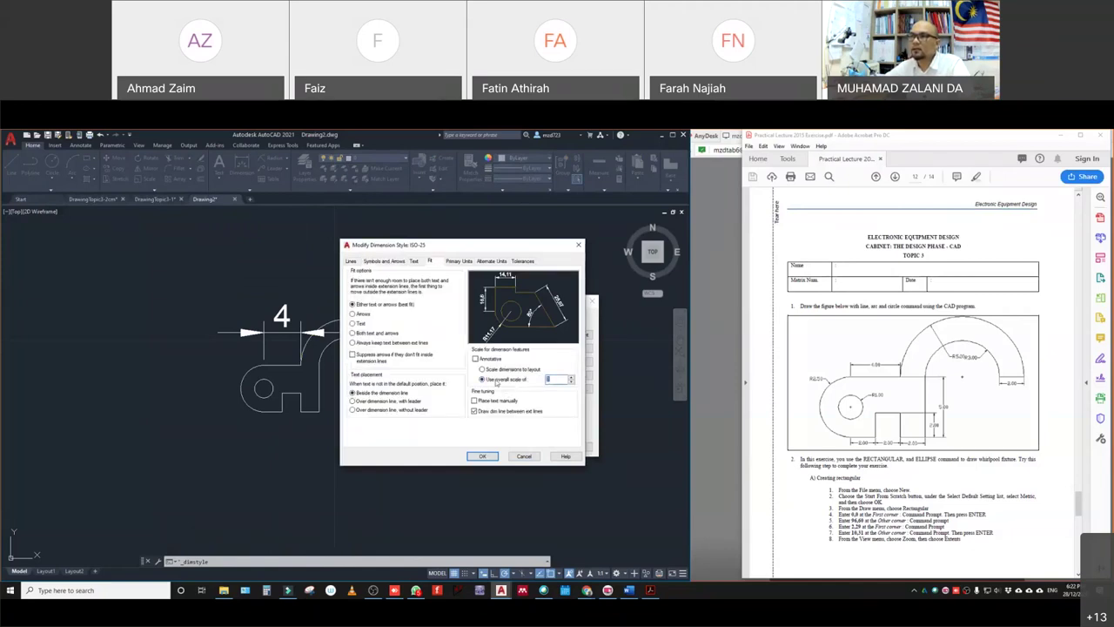
double_click(547, 381)
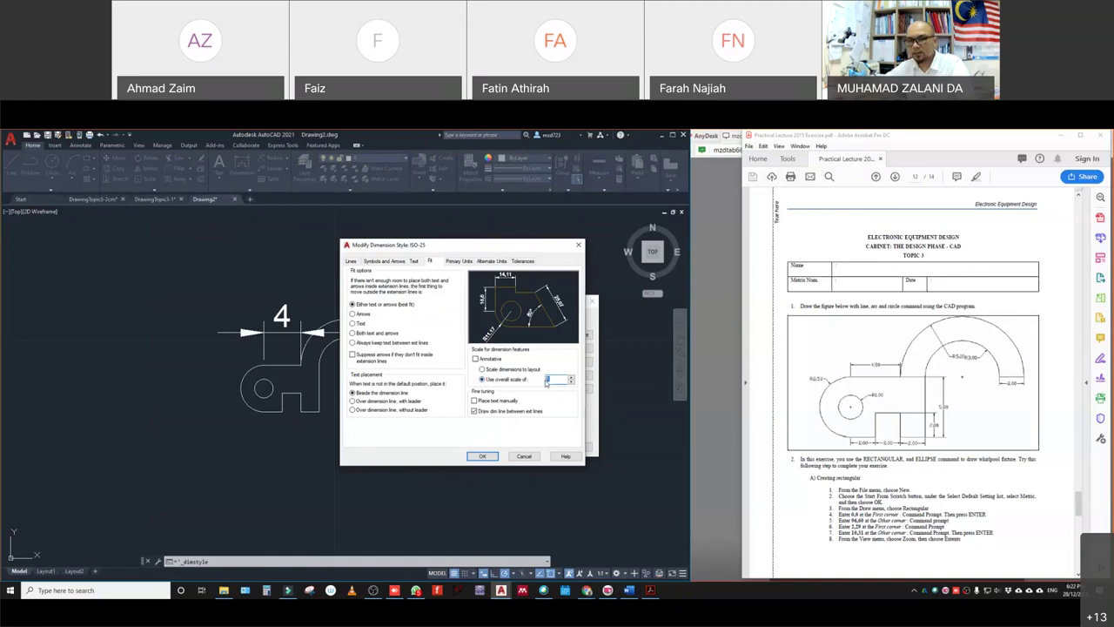
type("8")
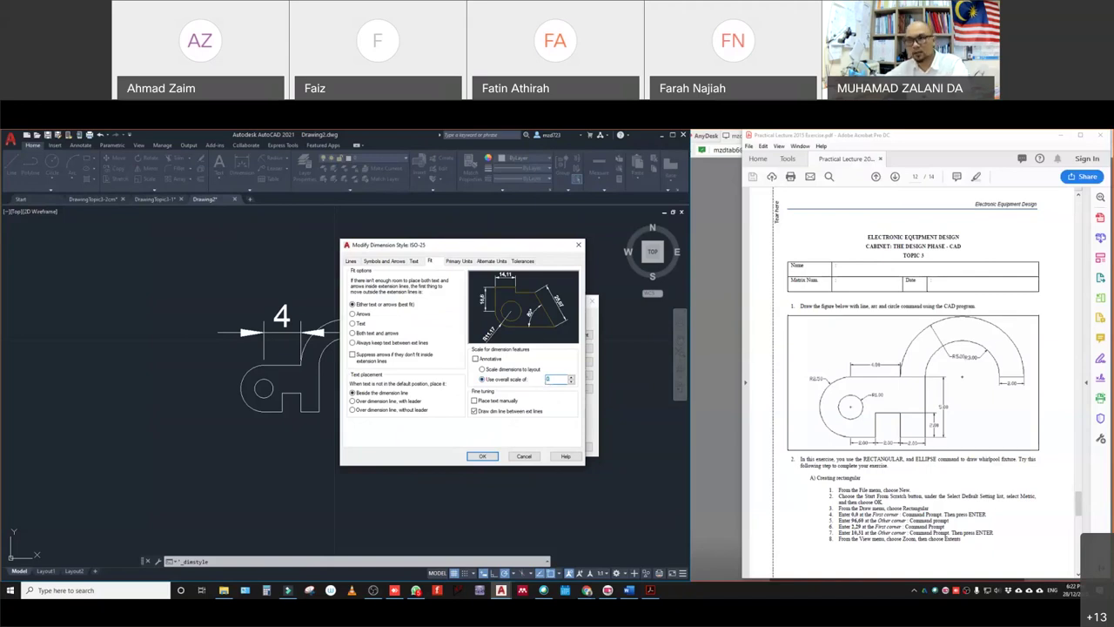
left_click(486, 456)
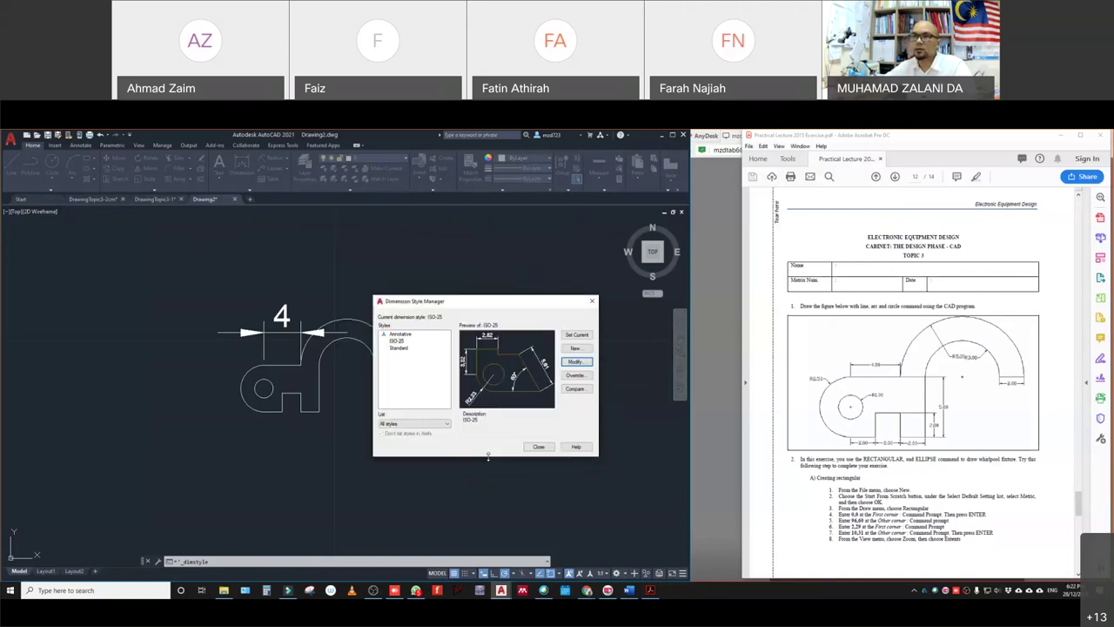
left_click(538, 446)
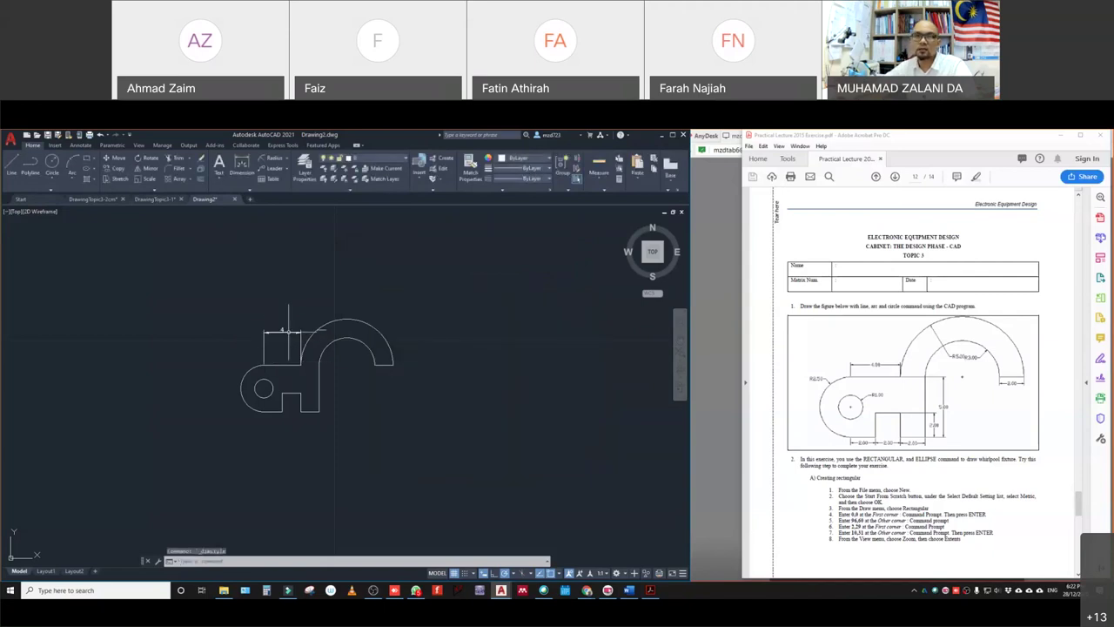
scroll(294, 364, "up", 3)
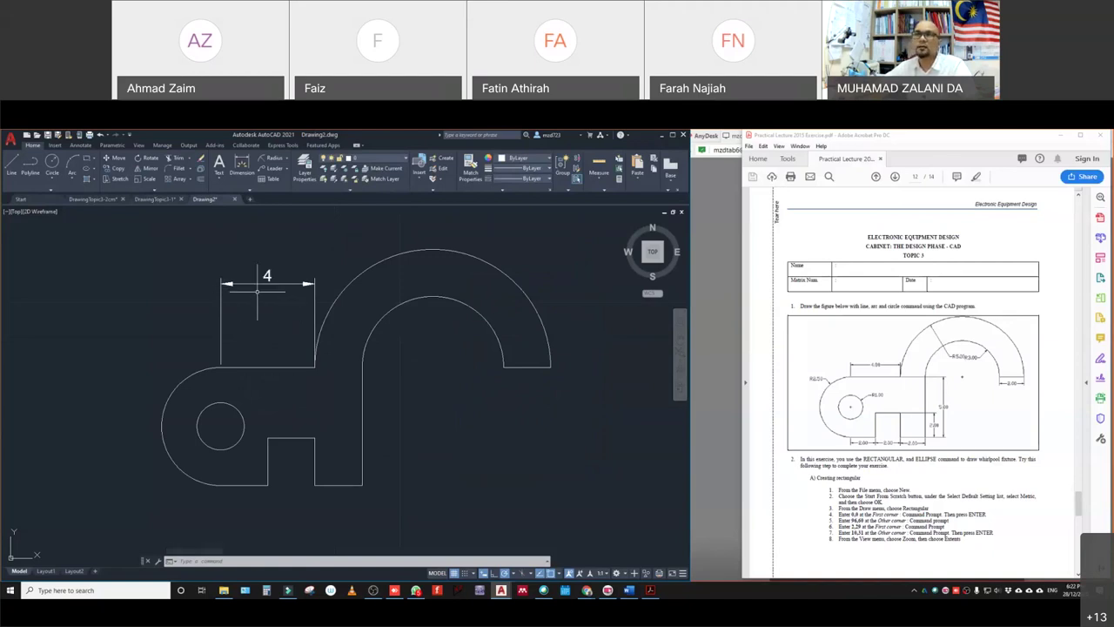
- Set the precision of the linear dimension above the body's upper edge to two decimal places (0.00)
left_click(250, 190)
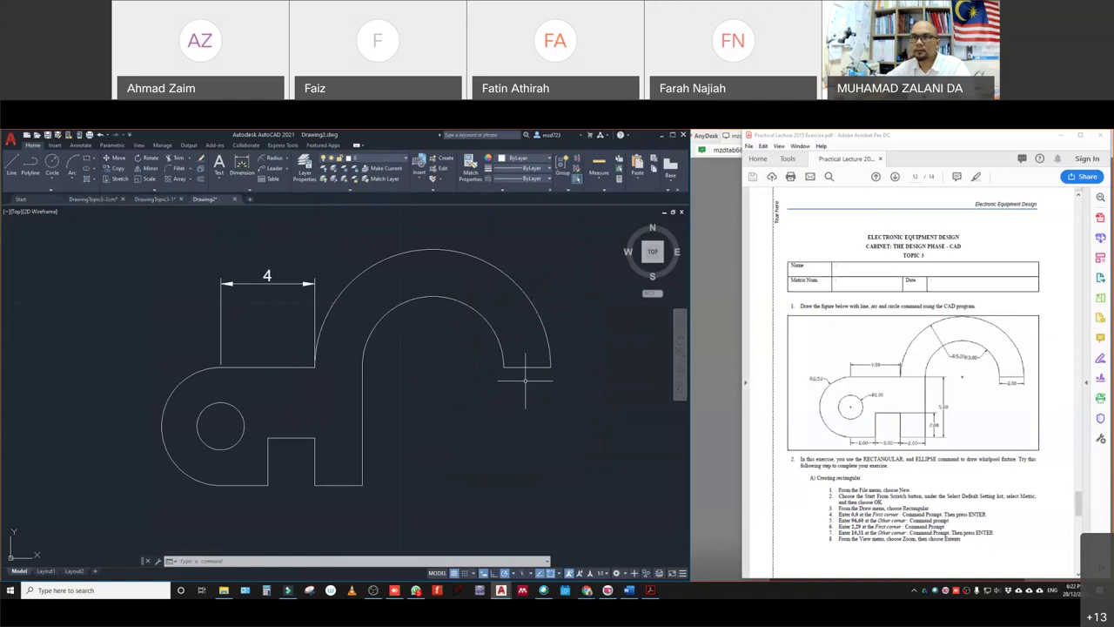
right_click(268, 277)
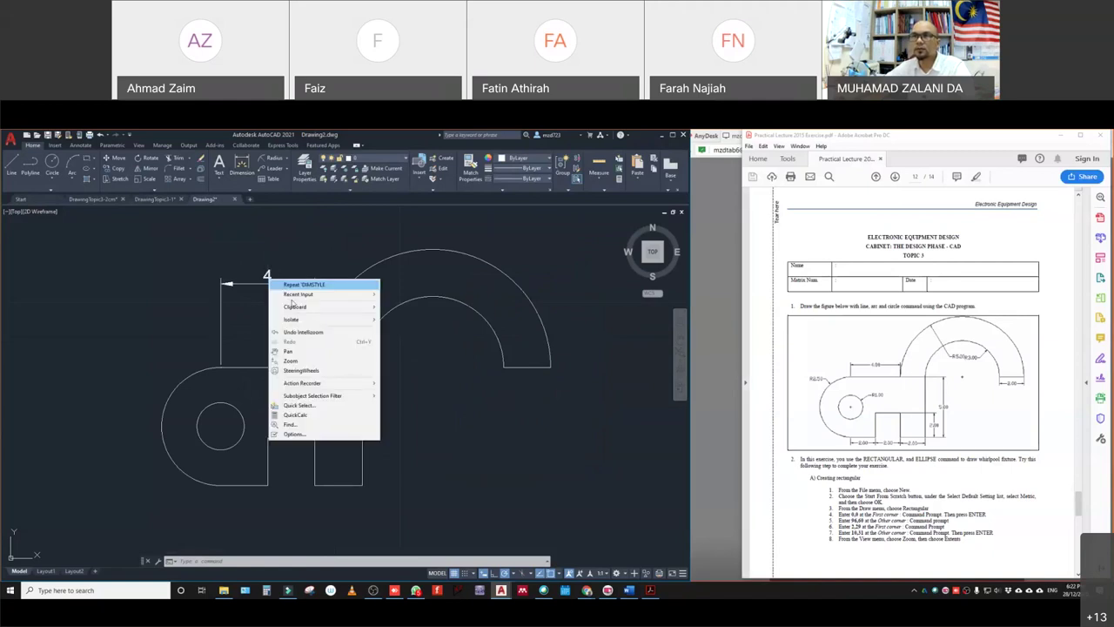
left_click(266, 276)
right_click(265, 275)
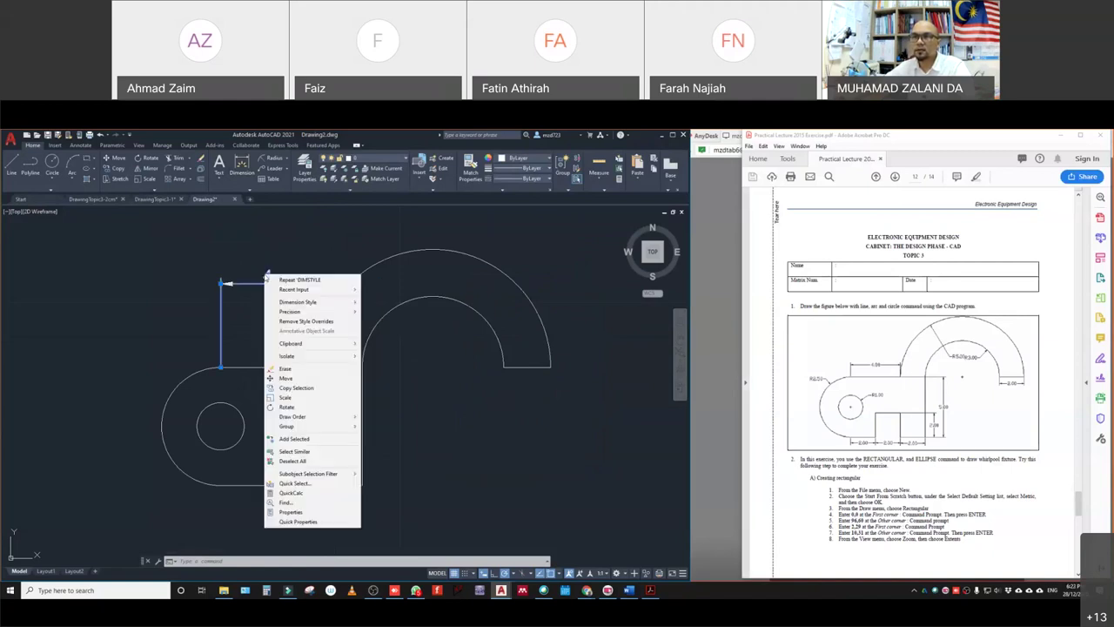
mouse_move(317, 314)
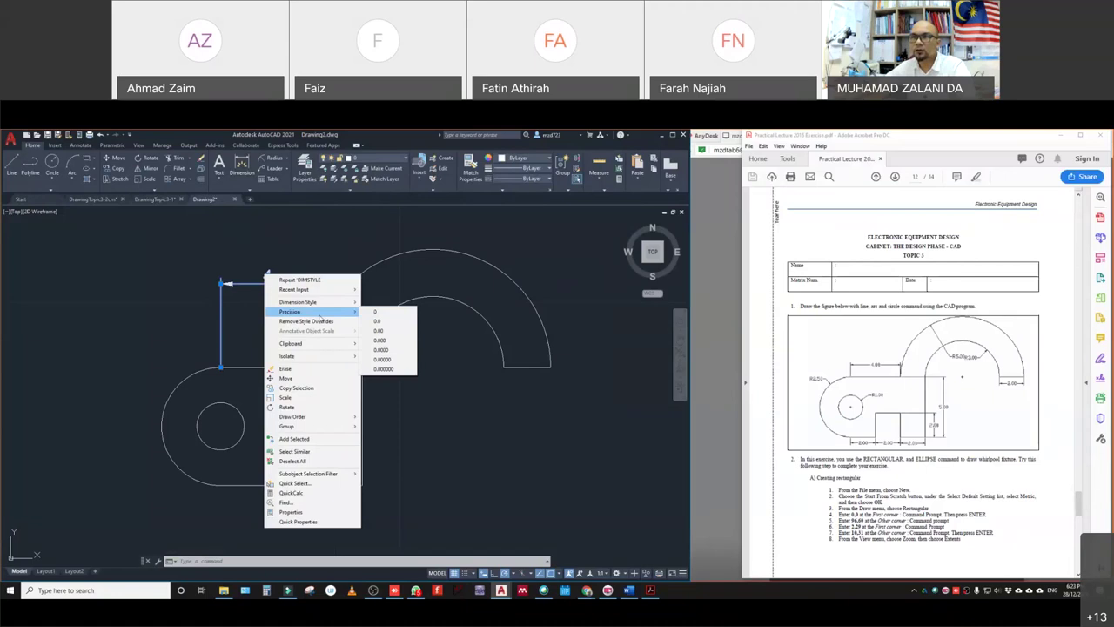
left_click(380, 332)
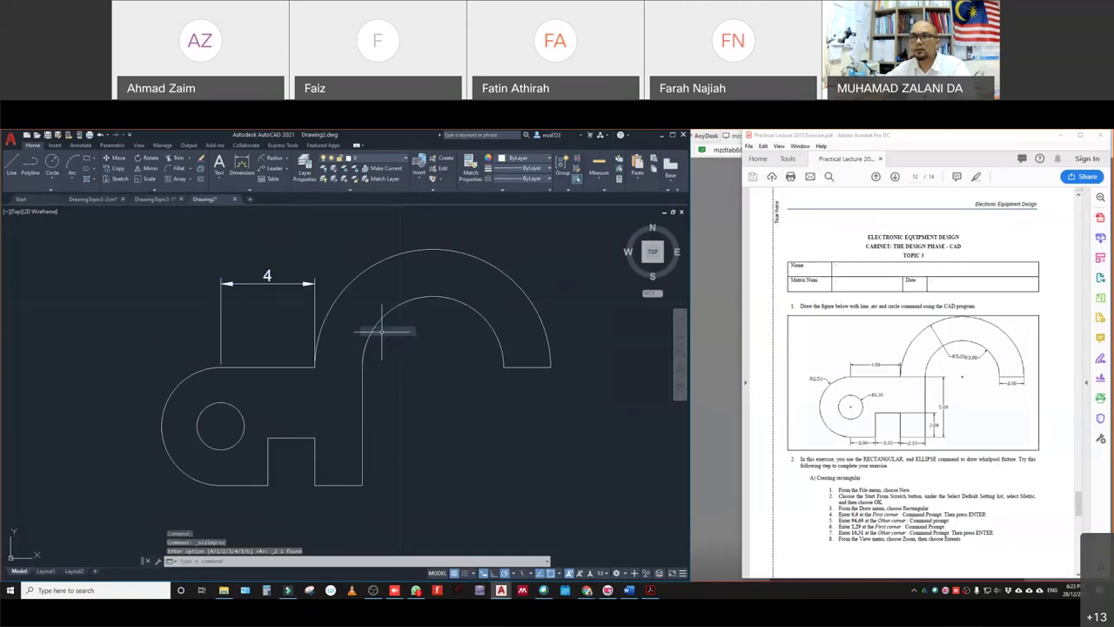
left_click(267, 277)
right_click(268, 277)
mouse_move(323, 318)
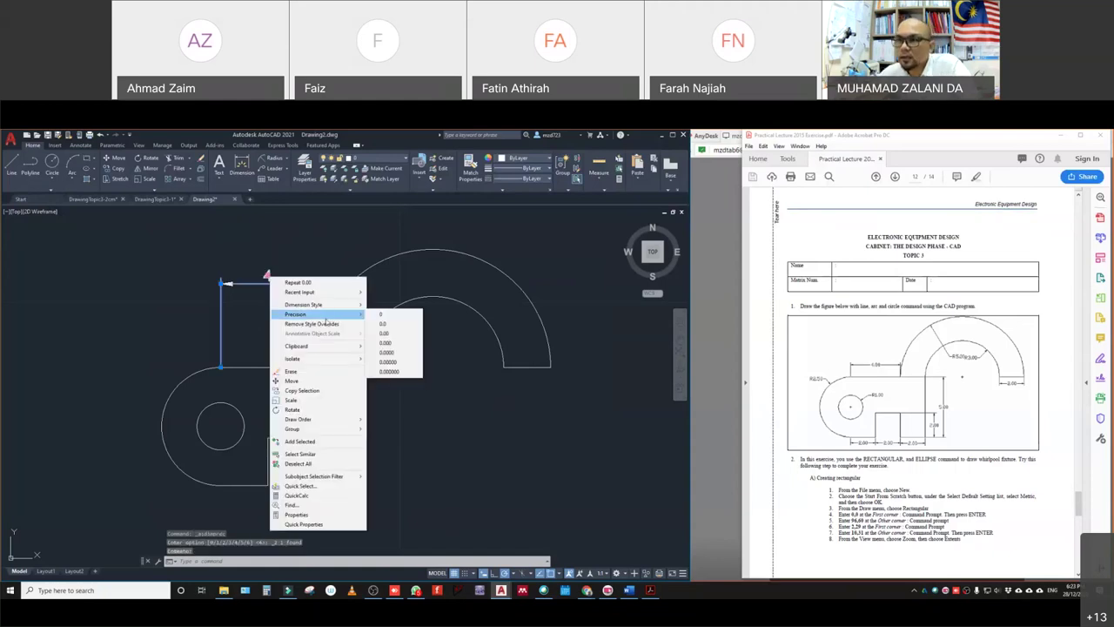
left_click(383, 333)
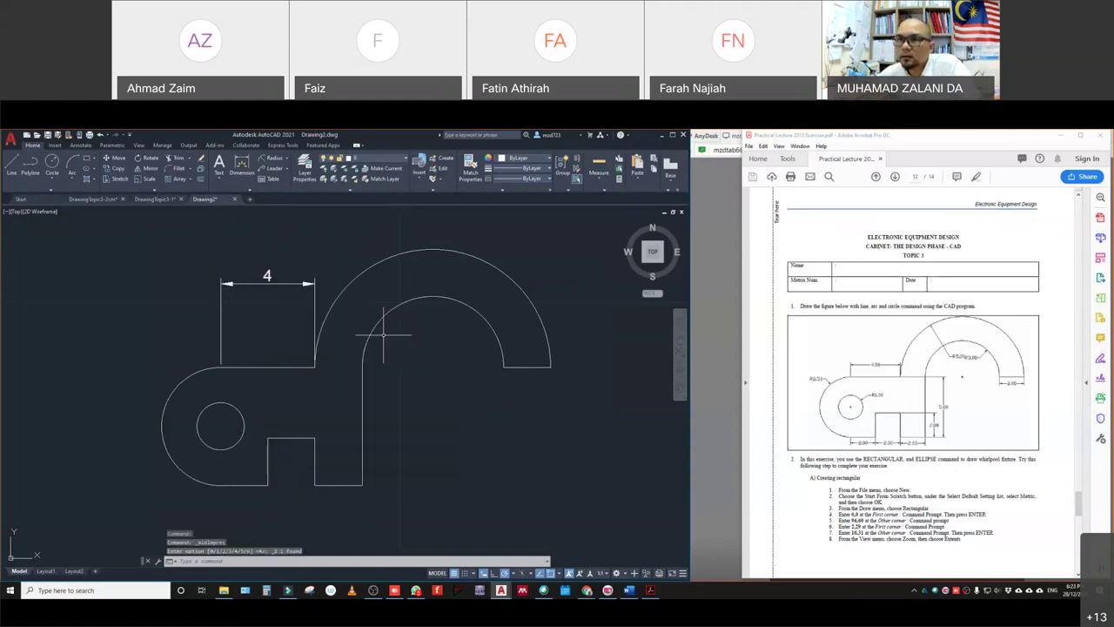
left_click(267, 277)
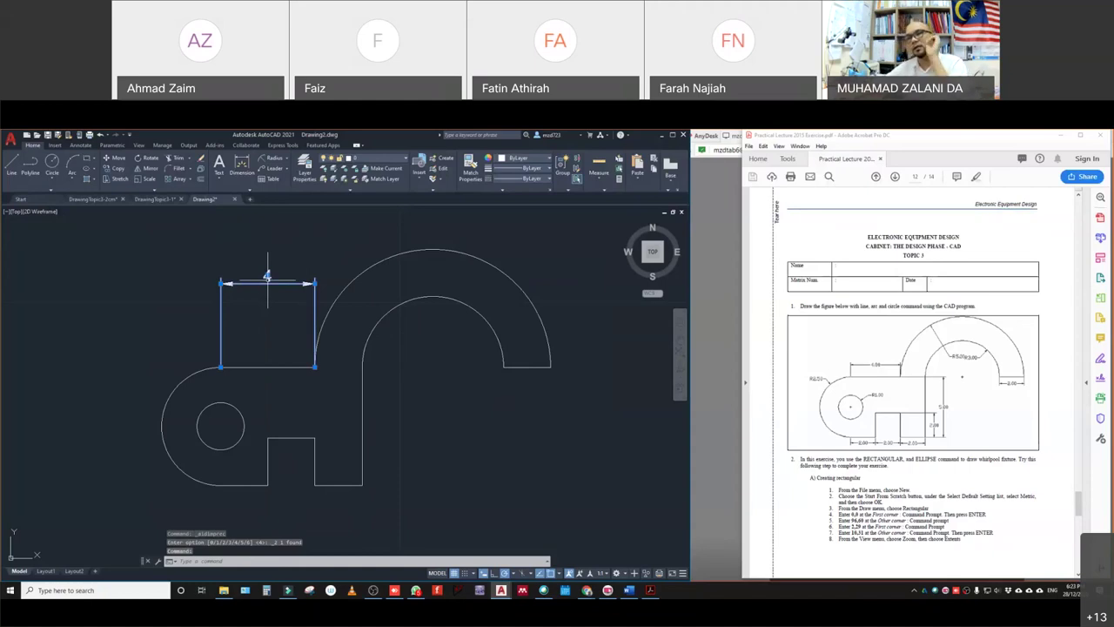
left_click(248, 190)
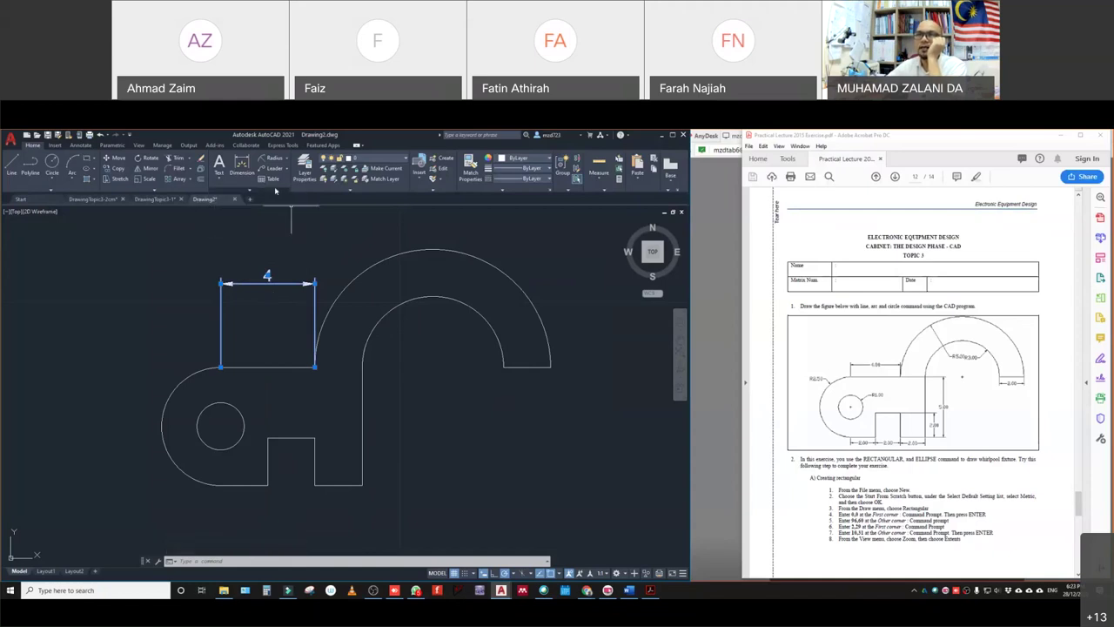
left_click(346, 253)
key("Escape")
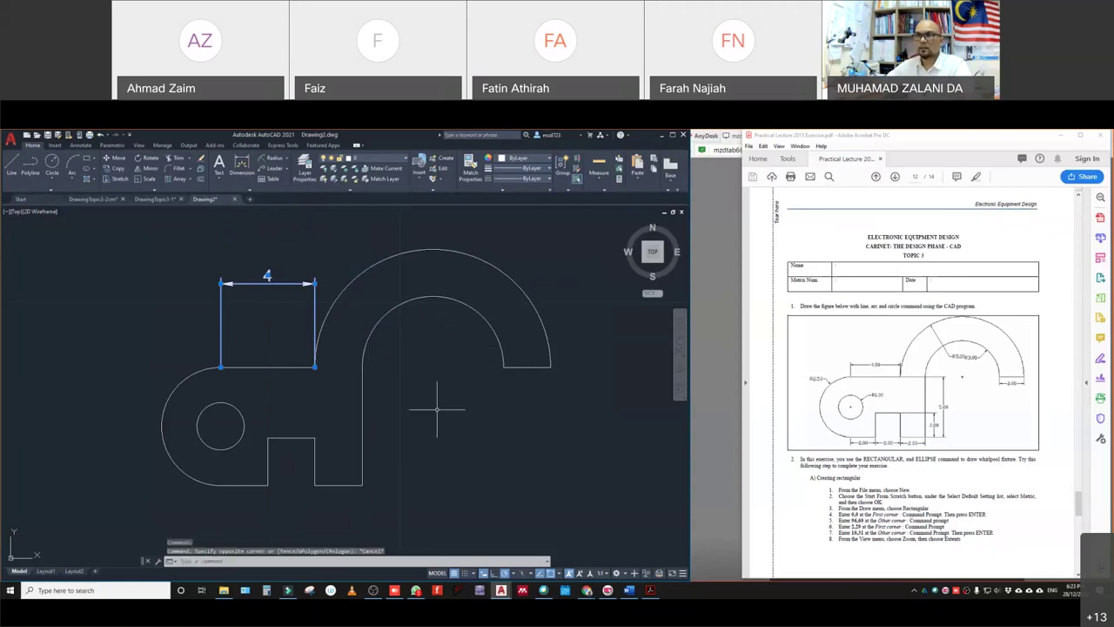
right_click(421, 376)
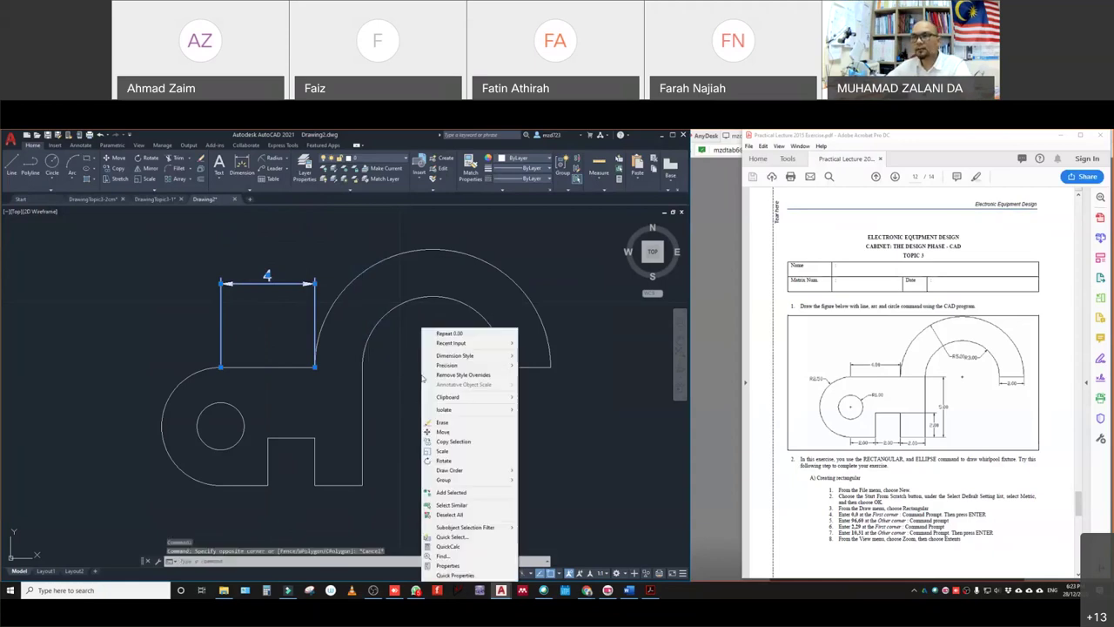
left_click(392, 372)
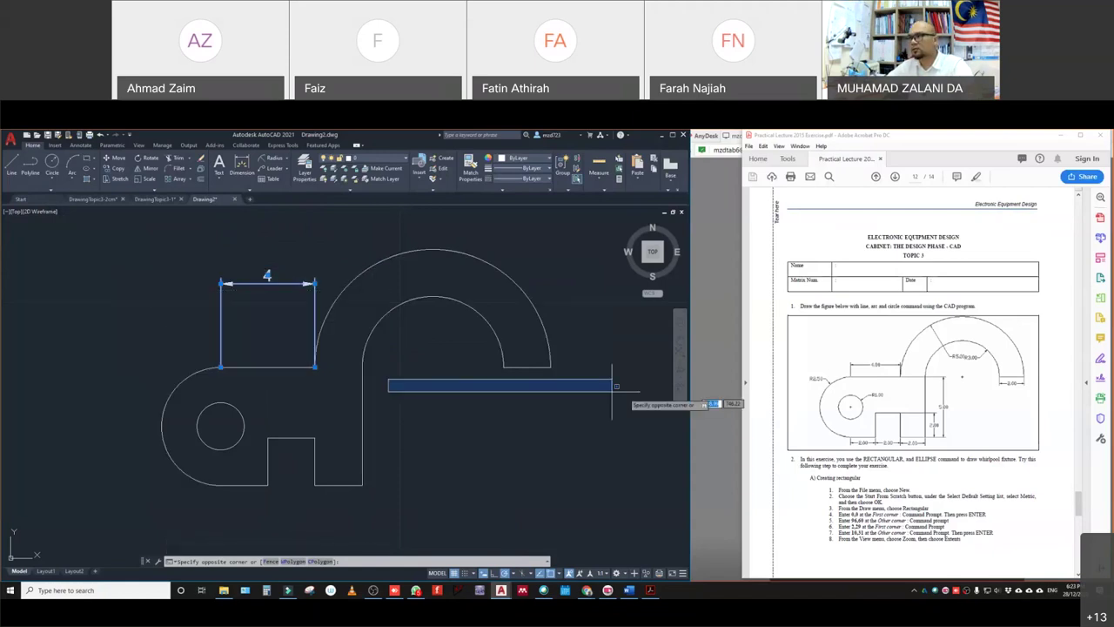
key("Escape")
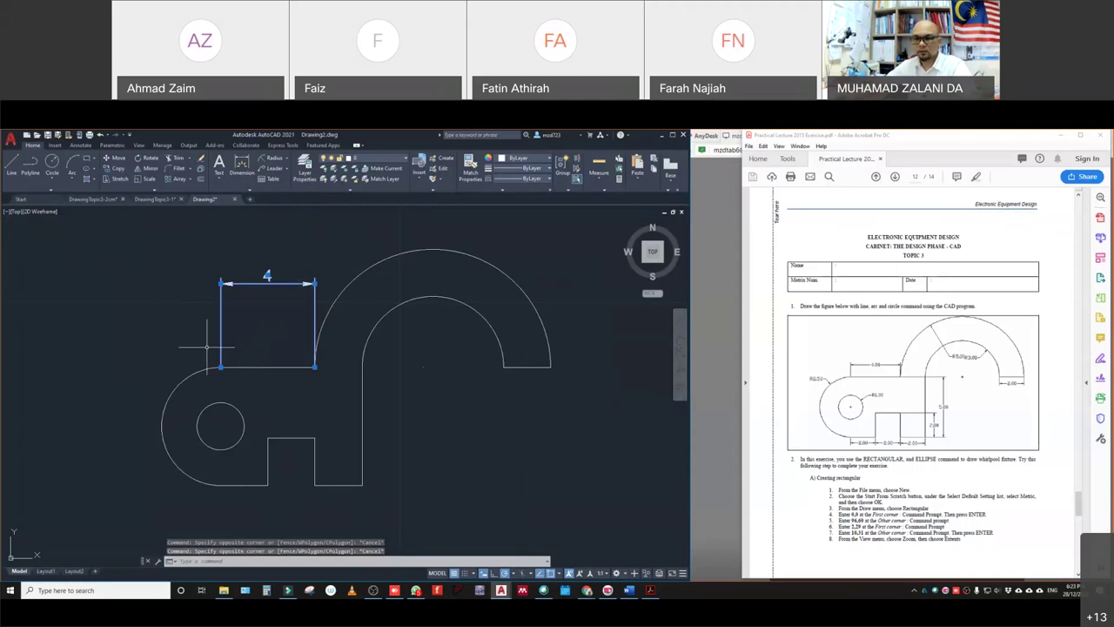
key("Escape")
key("Escape")
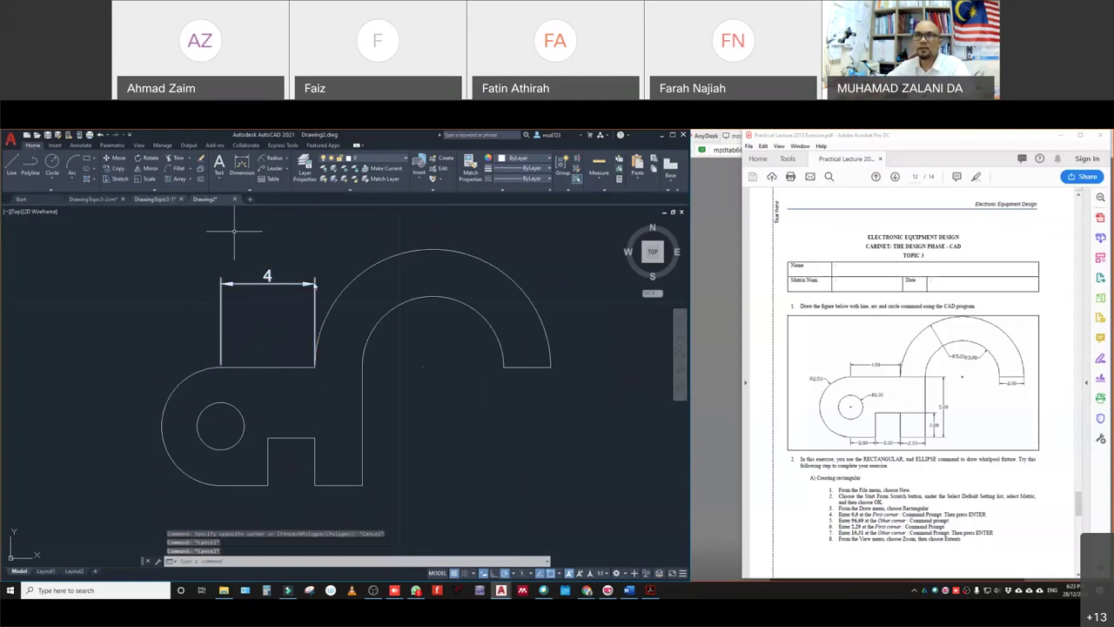
- Add a radius dimension to the small hole, placing its text just outside the circle at the upper right
left_click(243, 165)
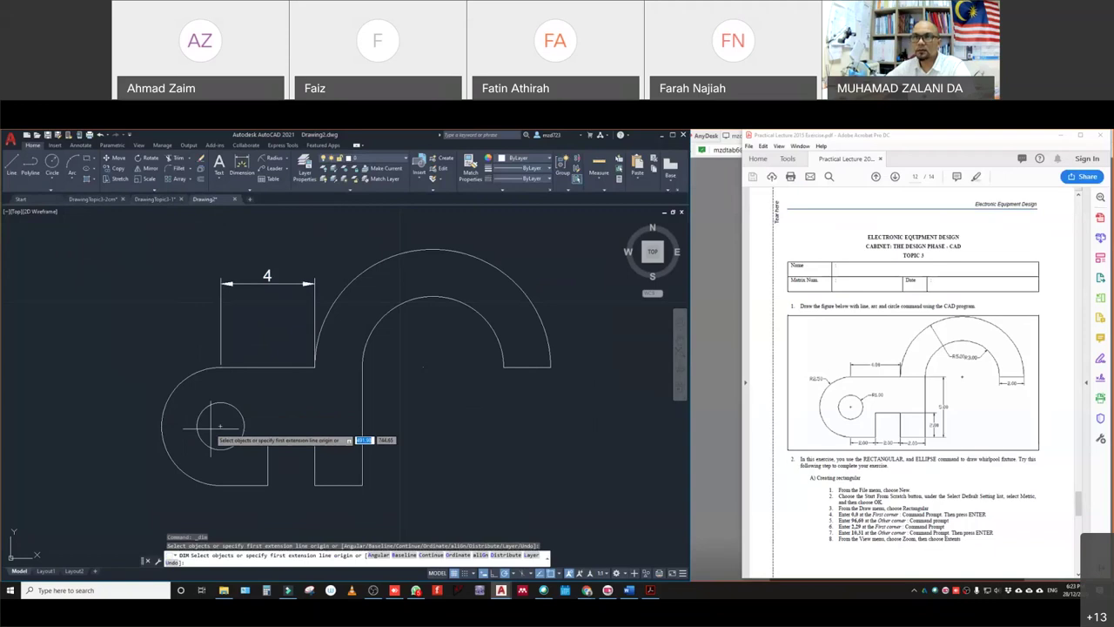
left_click(276, 159)
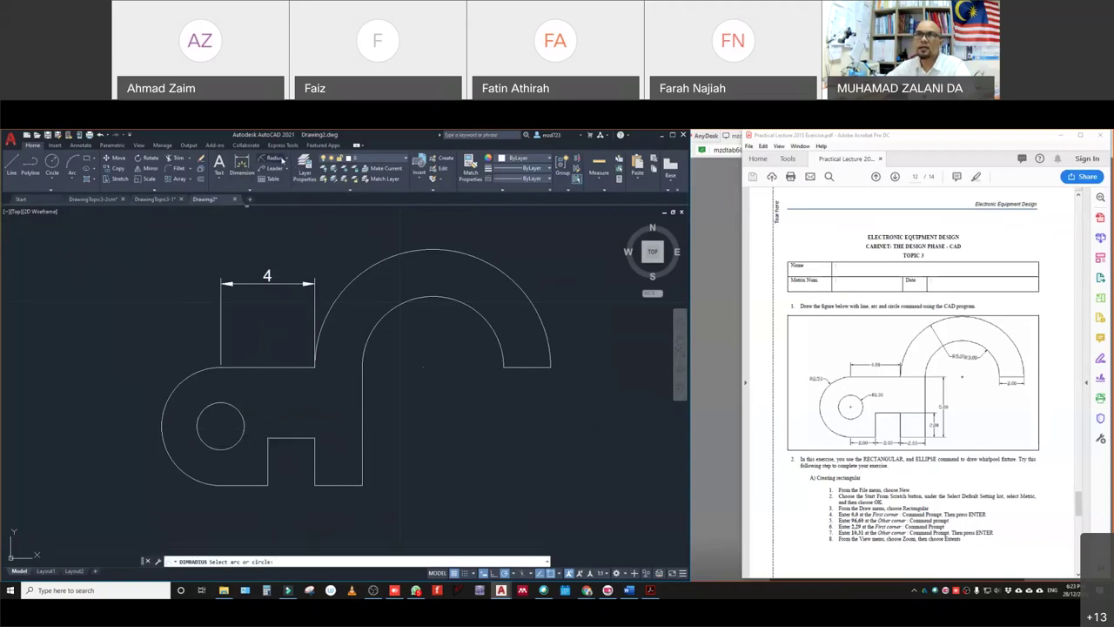
left_click(199, 424)
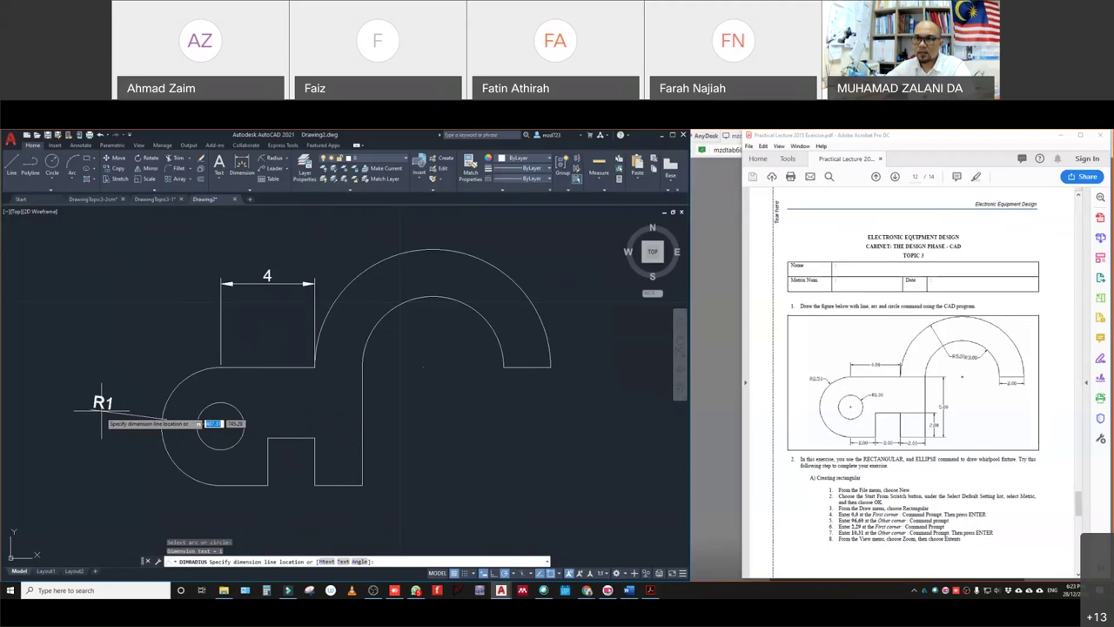
left_click(270, 391)
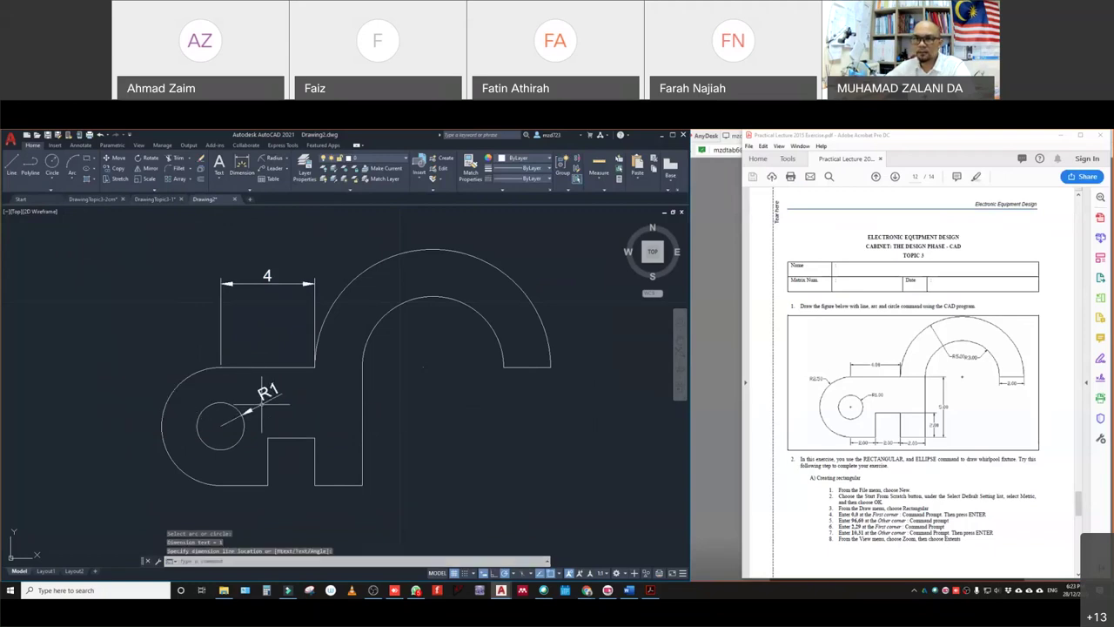
- Add a radius dimension to the body's rounded end, placing its text outside the arc at the upper left
left_click(169, 396)
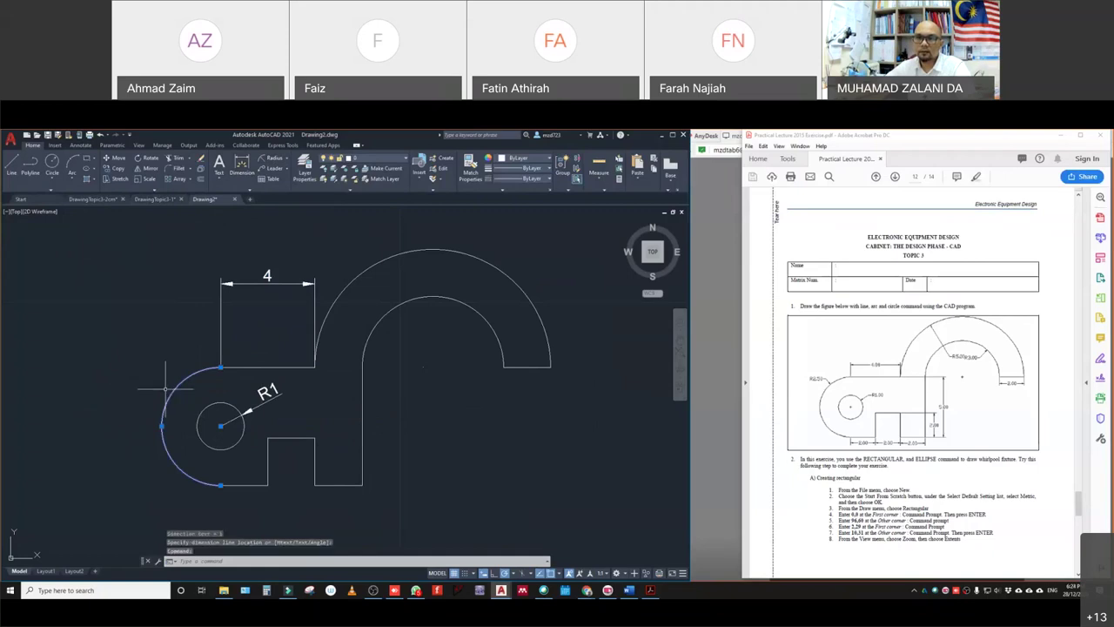
left_click(239, 171)
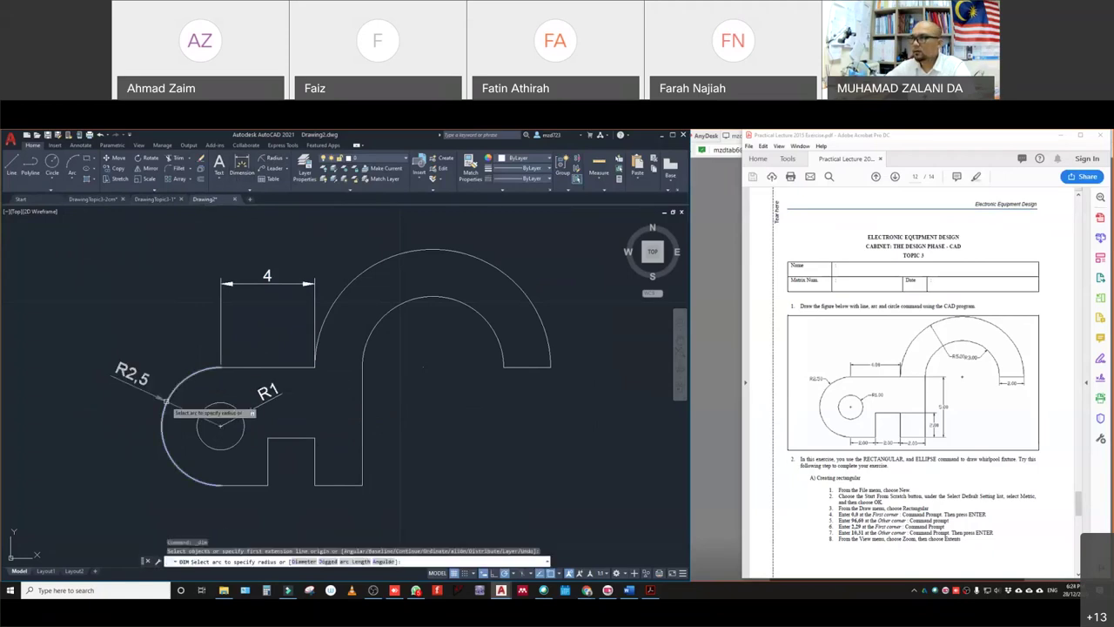
left_click(165, 400)
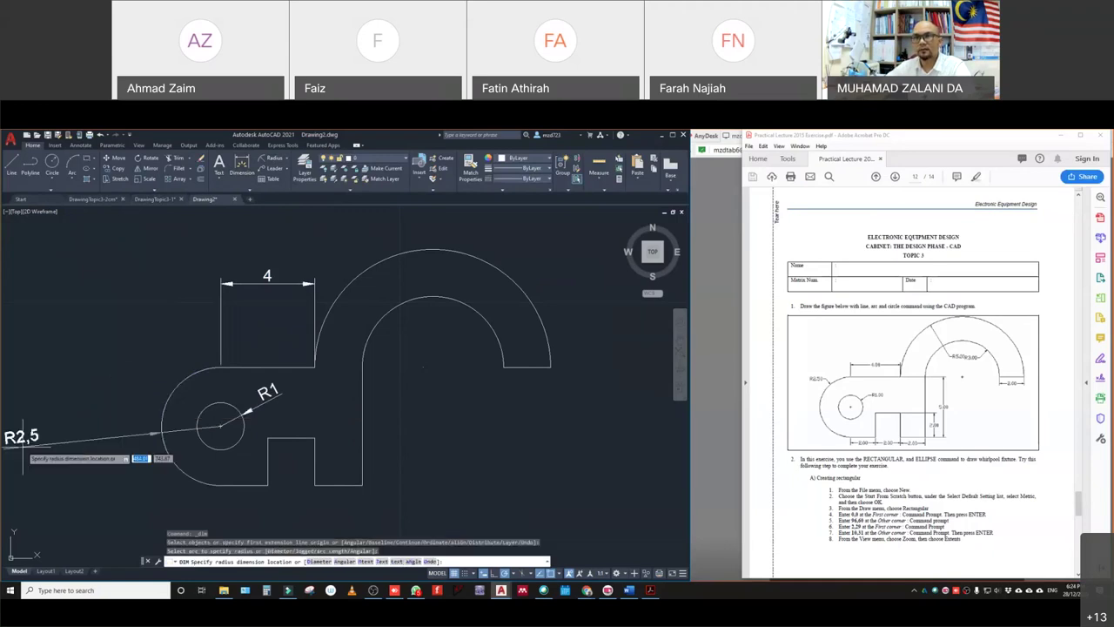
left_click(103, 367)
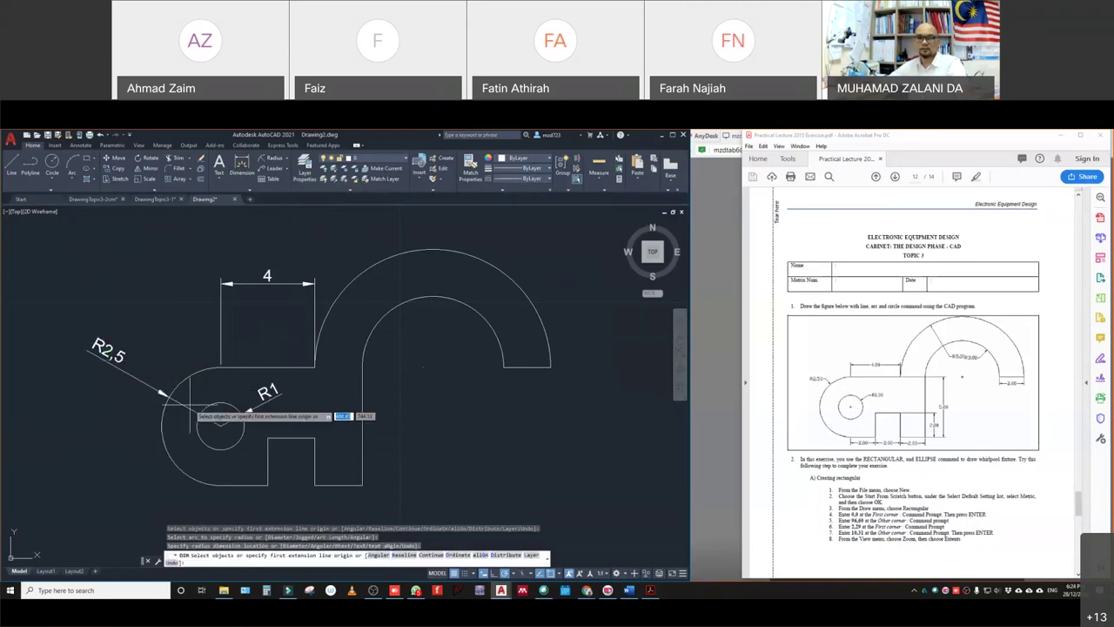
key("Escape")
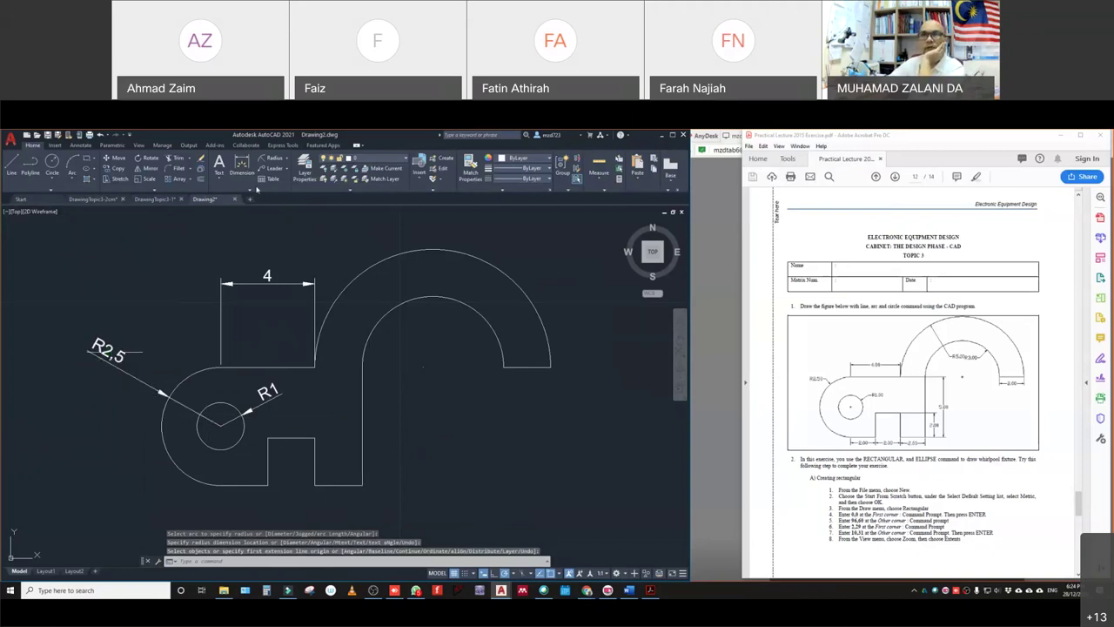
- Modify the ISO-25 dimension style to use a period as the decimal separator
left_click(252, 190)
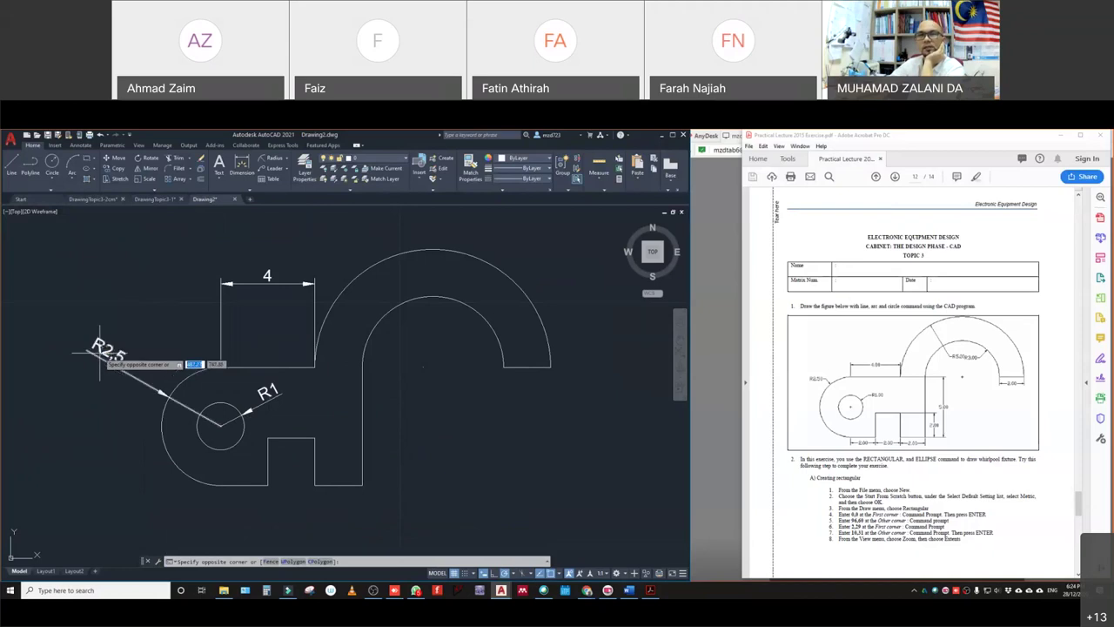
left_click(113, 353)
left_click(225, 291)
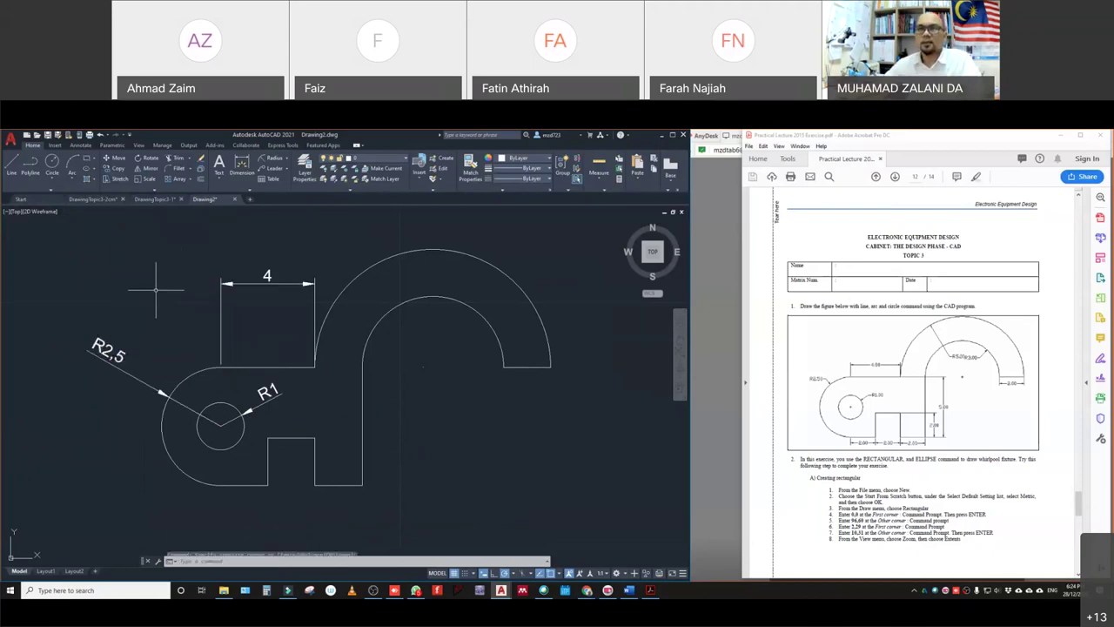
left_click(250, 191)
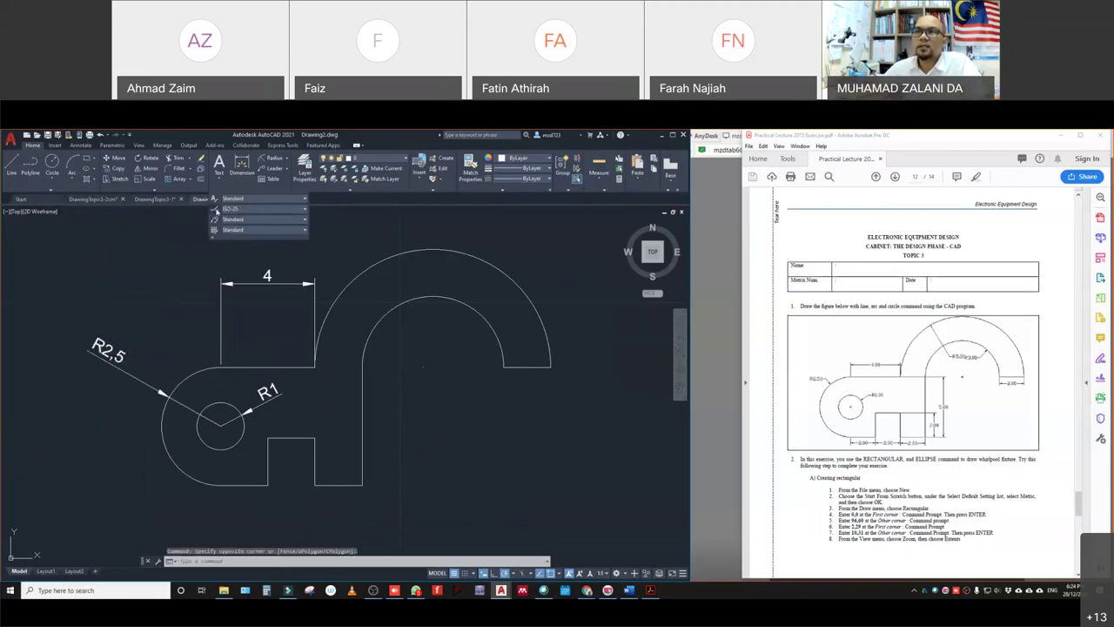
left_click(215, 210)
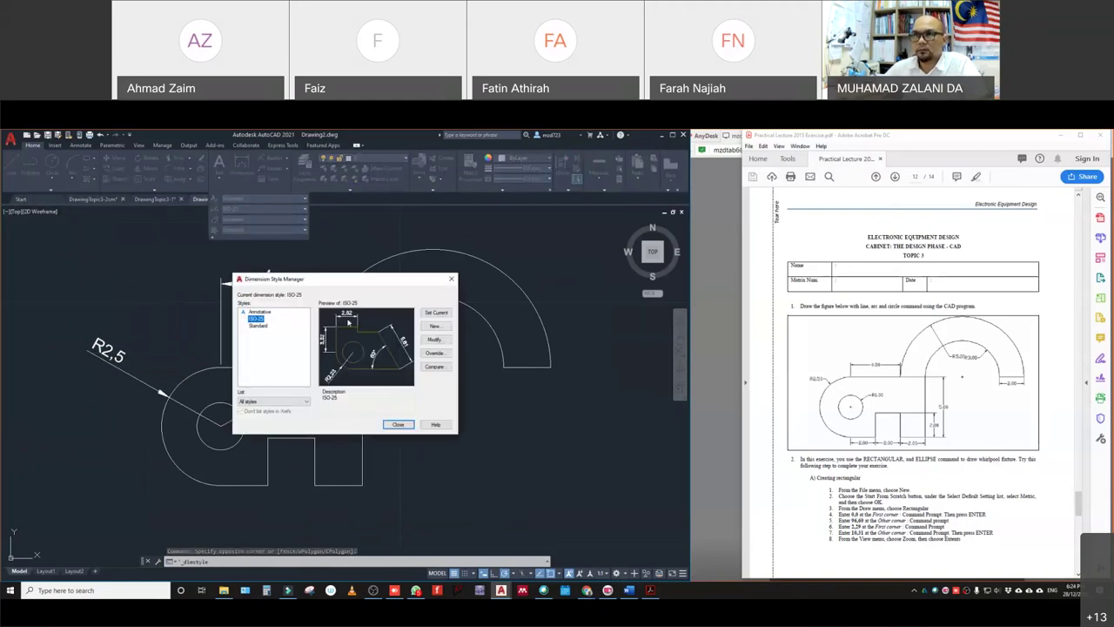
left_click(434, 339)
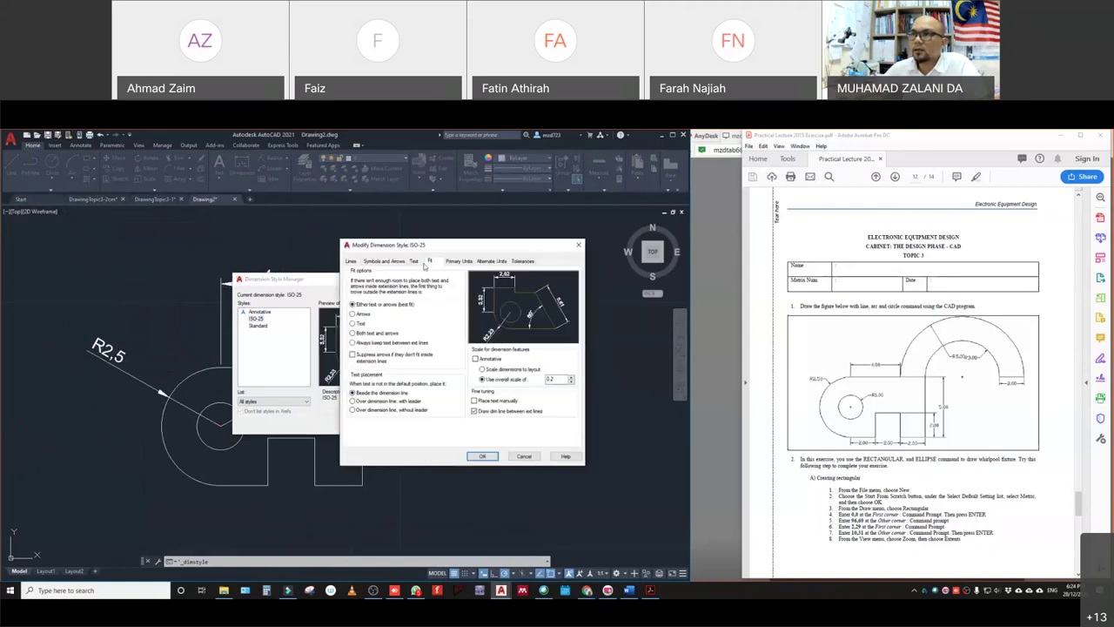
left_click(456, 261)
left_click(454, 317)
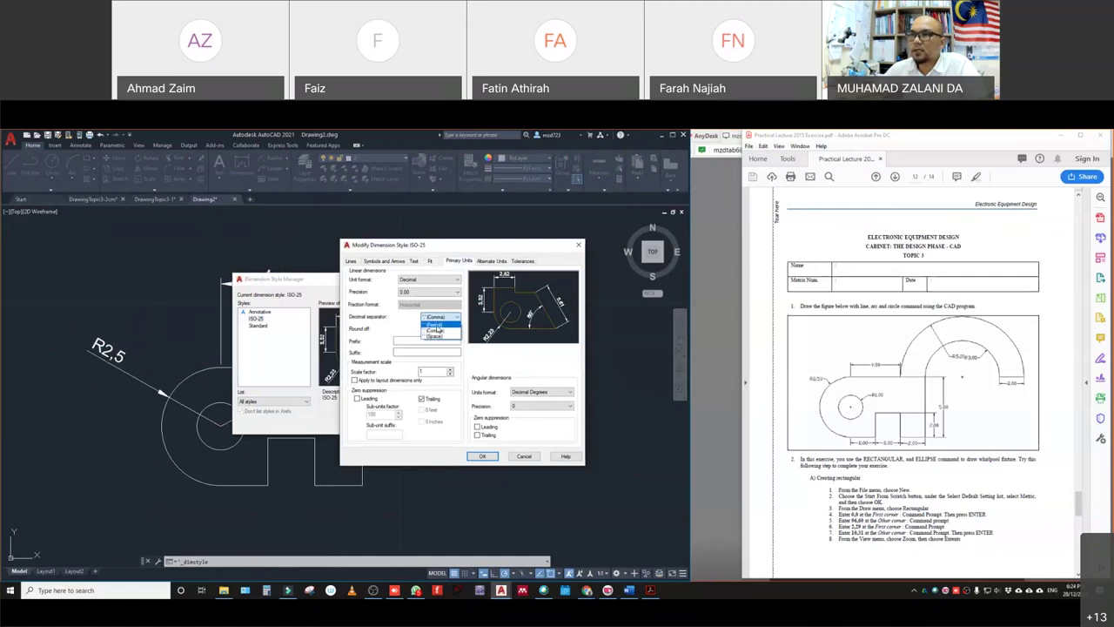
left_click(435, 325)
left_click(482, 456)
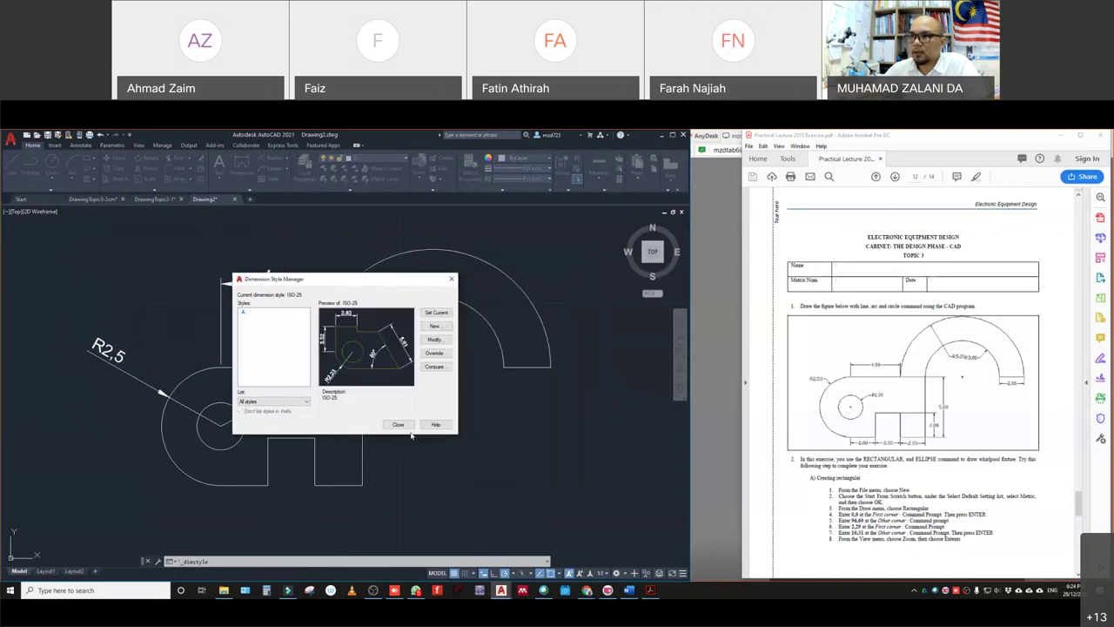
left_click(398, 425)
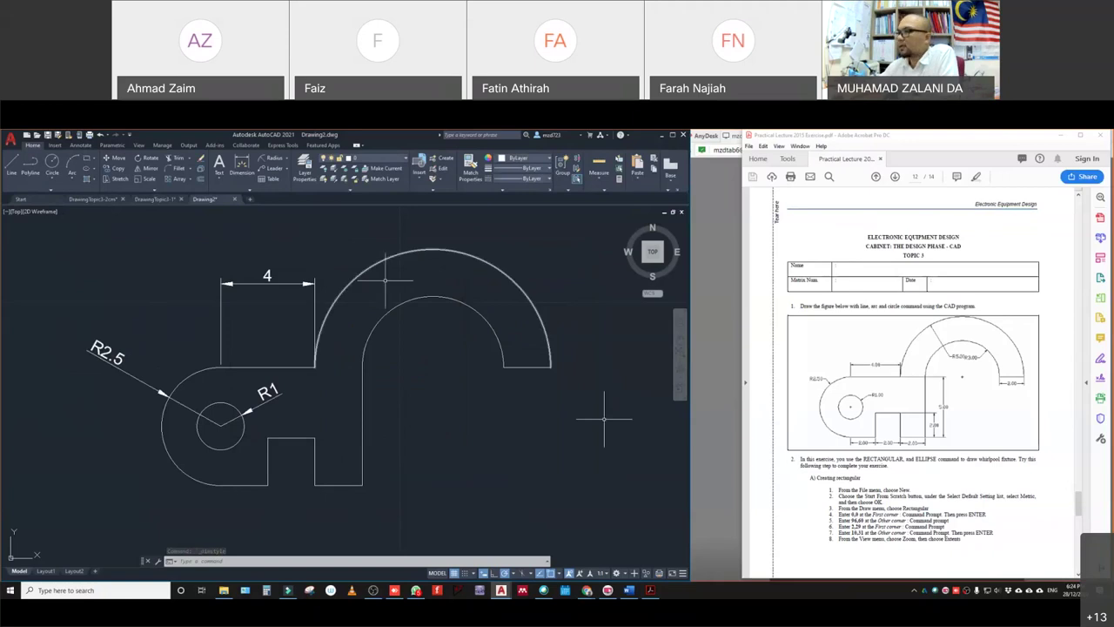
- Dimension the width of the rectangular notch, placing the dimension line below the body's lower edge
left_click(238, 171)
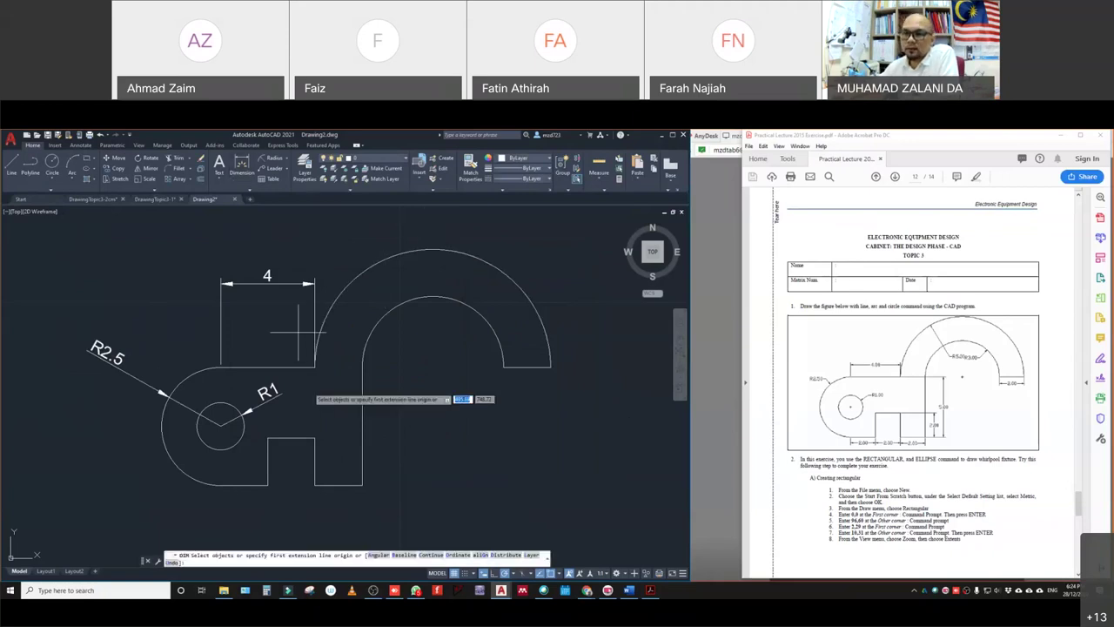
key("Return")
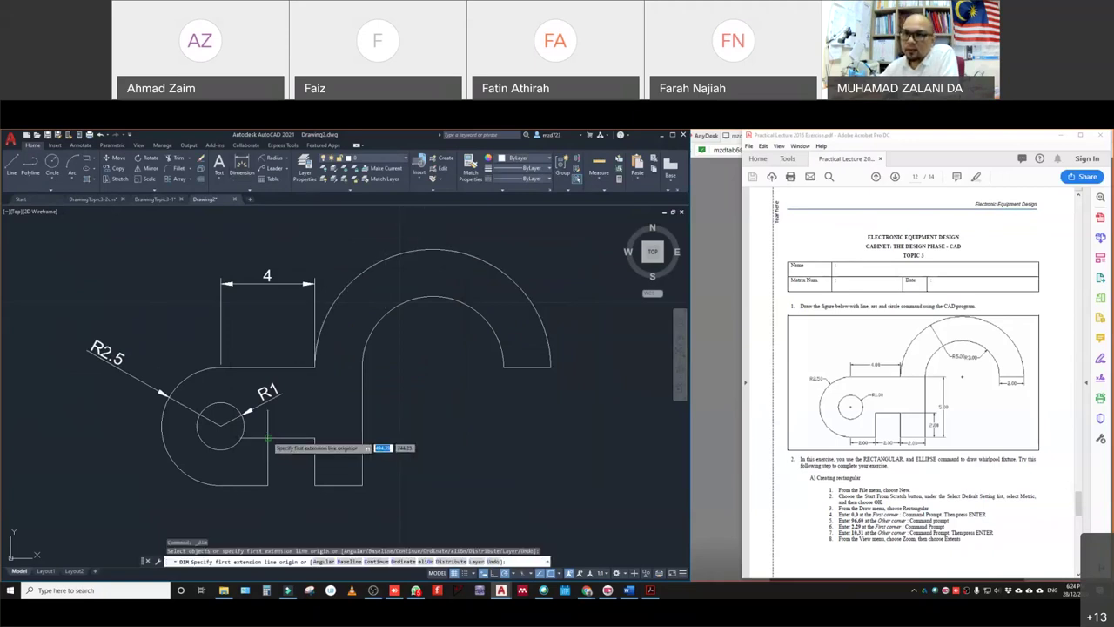
left_click(268, 438)
left_click(315, 438)
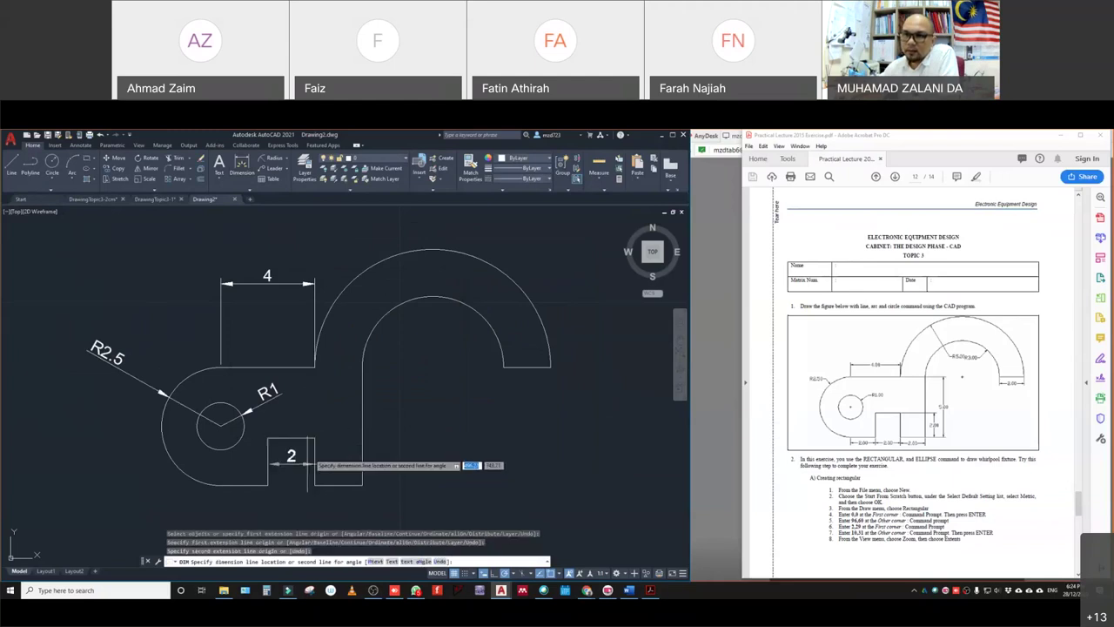
left_click(318, 510)
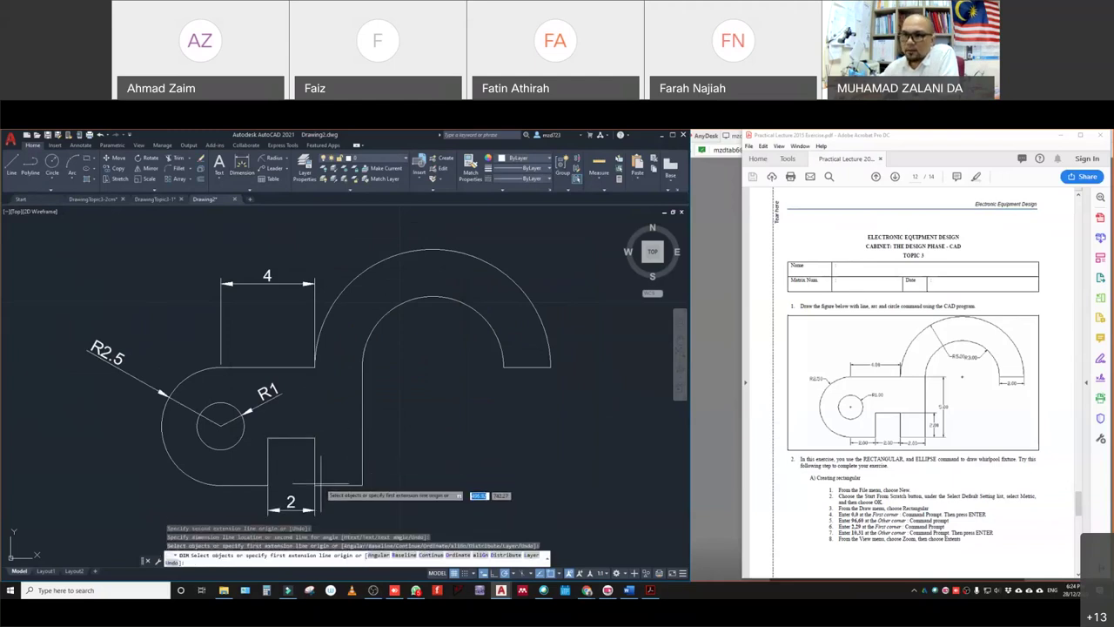
- Dimension the short lower edge to the right of the notch, aligned with the notch width dimension
key("Return")
left_click(362, 484)
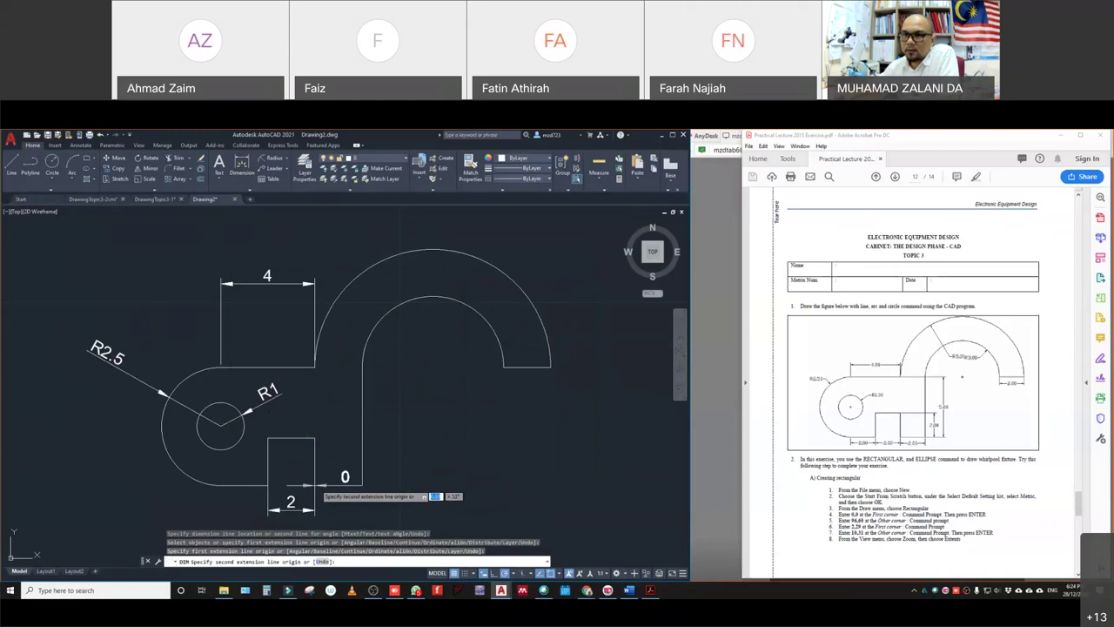
left_click(362, 484)
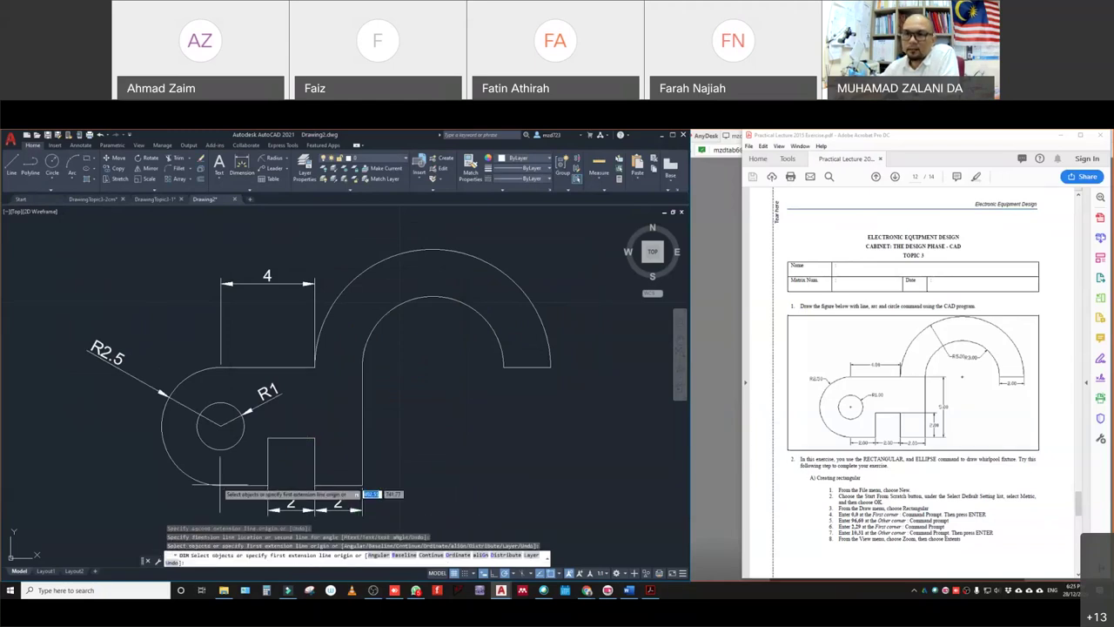
- Try to dimension the lower edge between the body's rounded end and the notch, using 2 for the second extension line origin
scroll(286, 393, "down", 2)
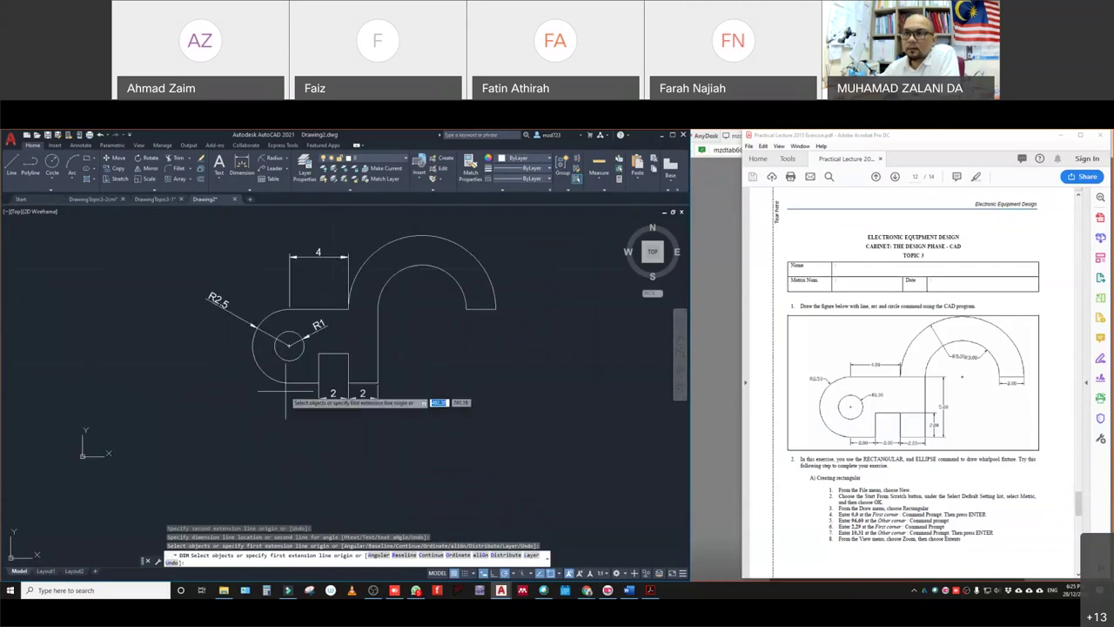
left_click(242, 167)
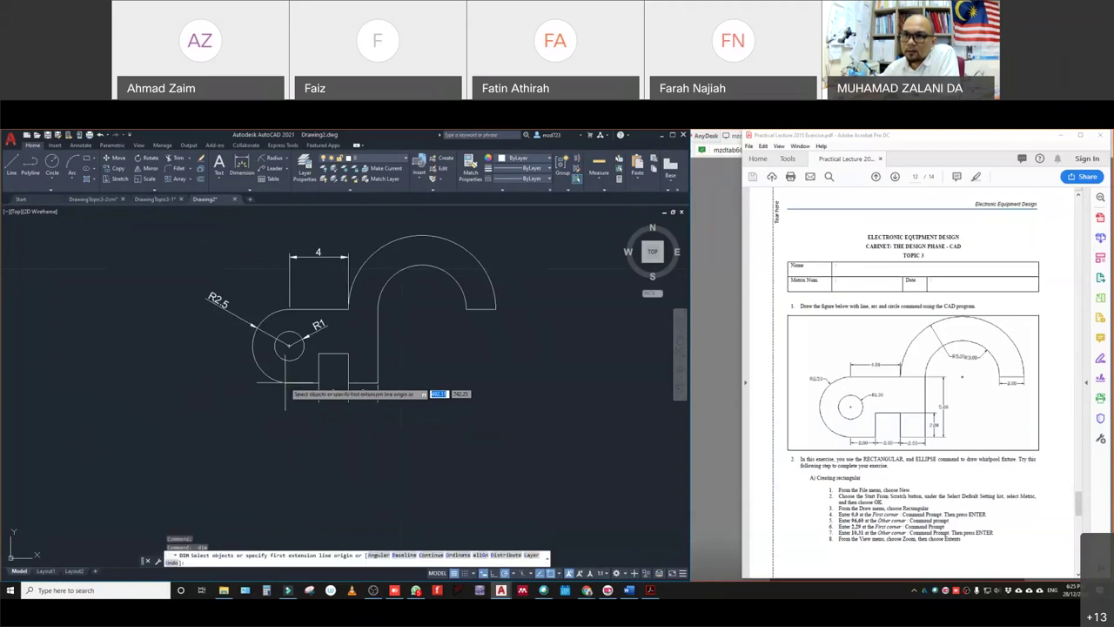
key("Return")
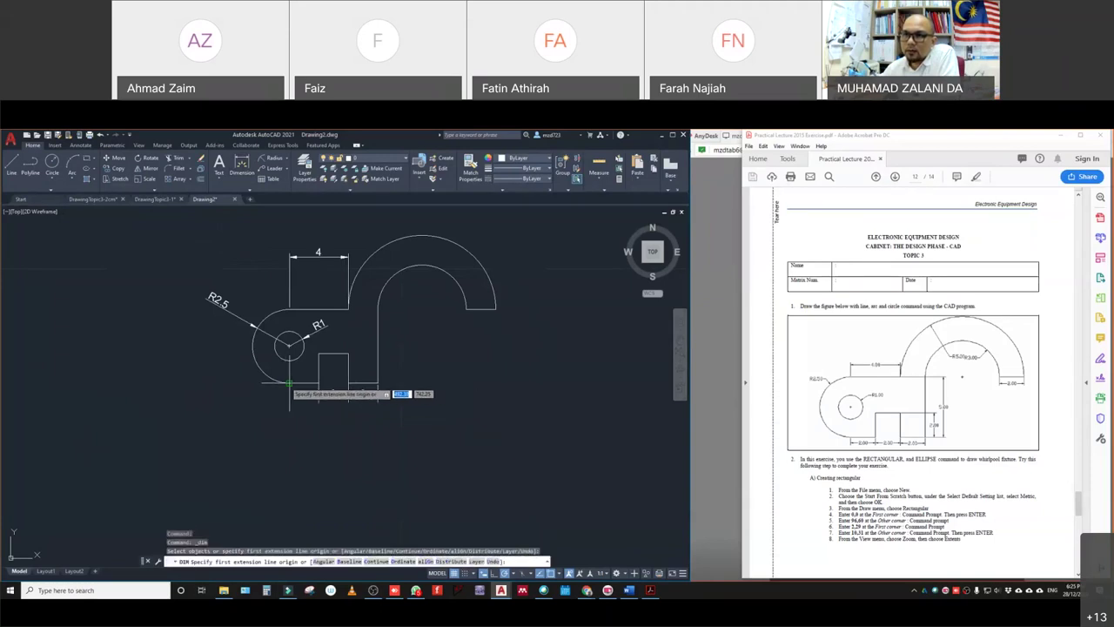
left_click(286, 383)
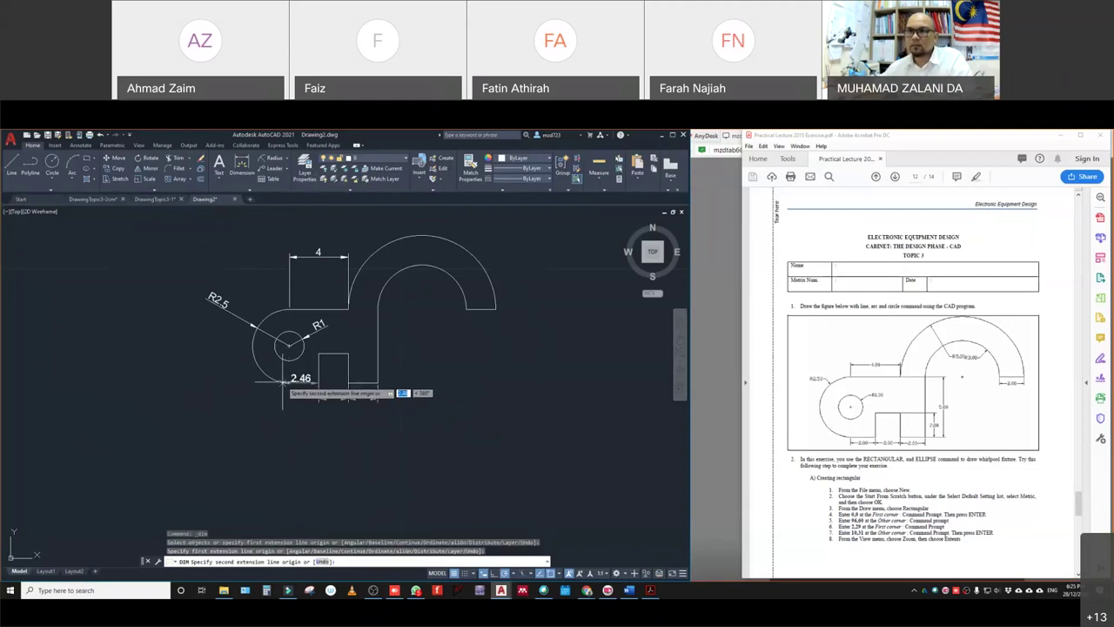
type("2")
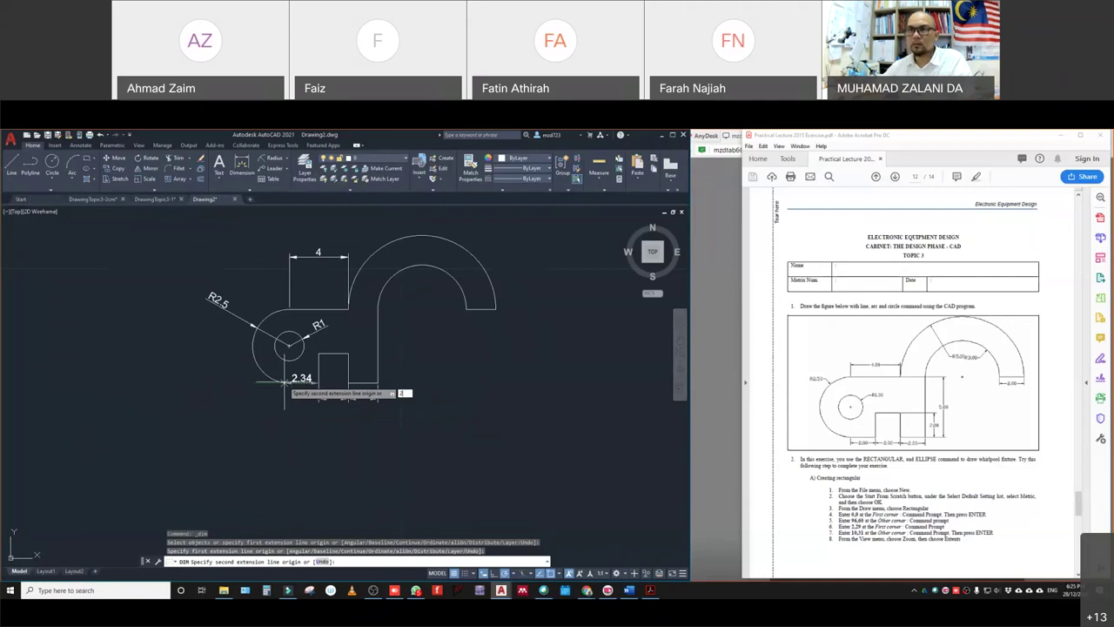
key("Return")
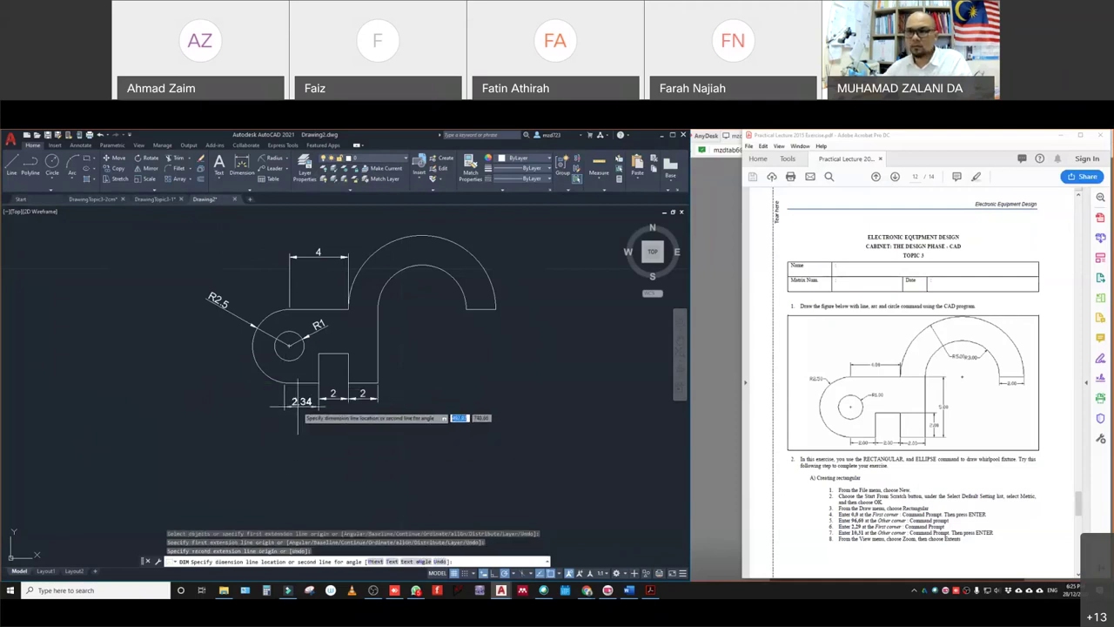
left_click(297, 407)
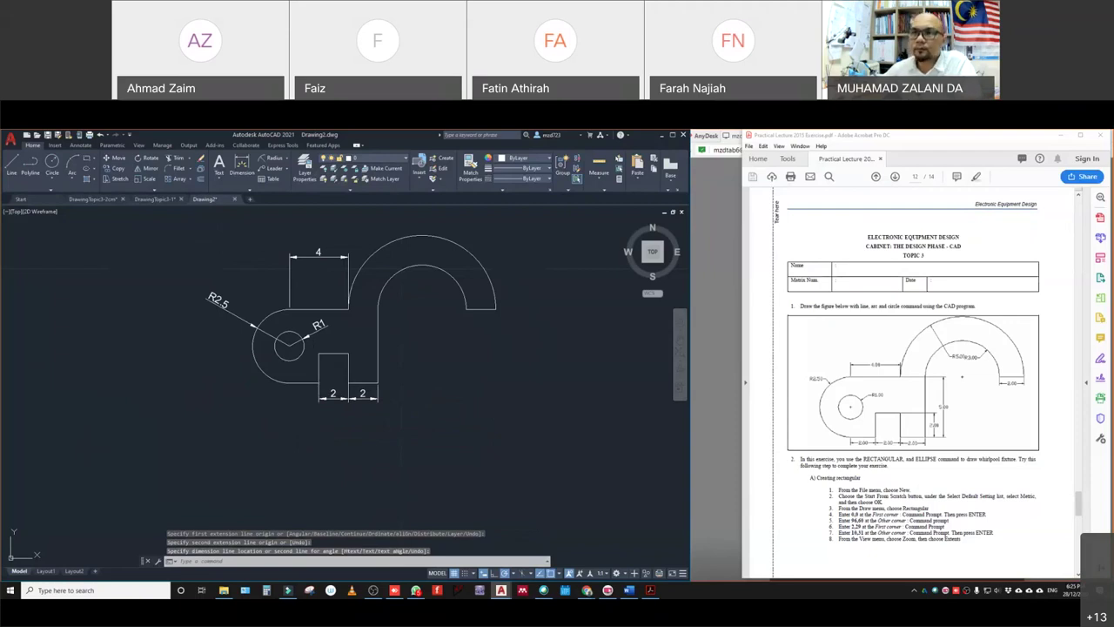
- Add a linear dimension to the lower edge left of the notch, from the notch corner to the rounded end's tangent point, in line with the others
scroll(314, 388, "up", 4)
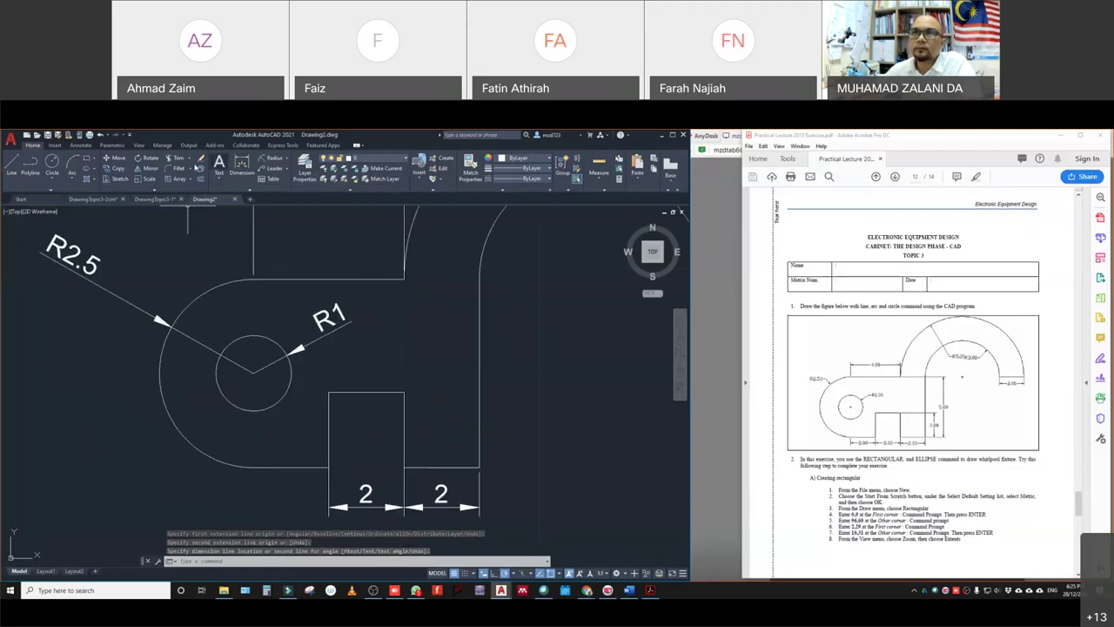
left_click(244, 174)
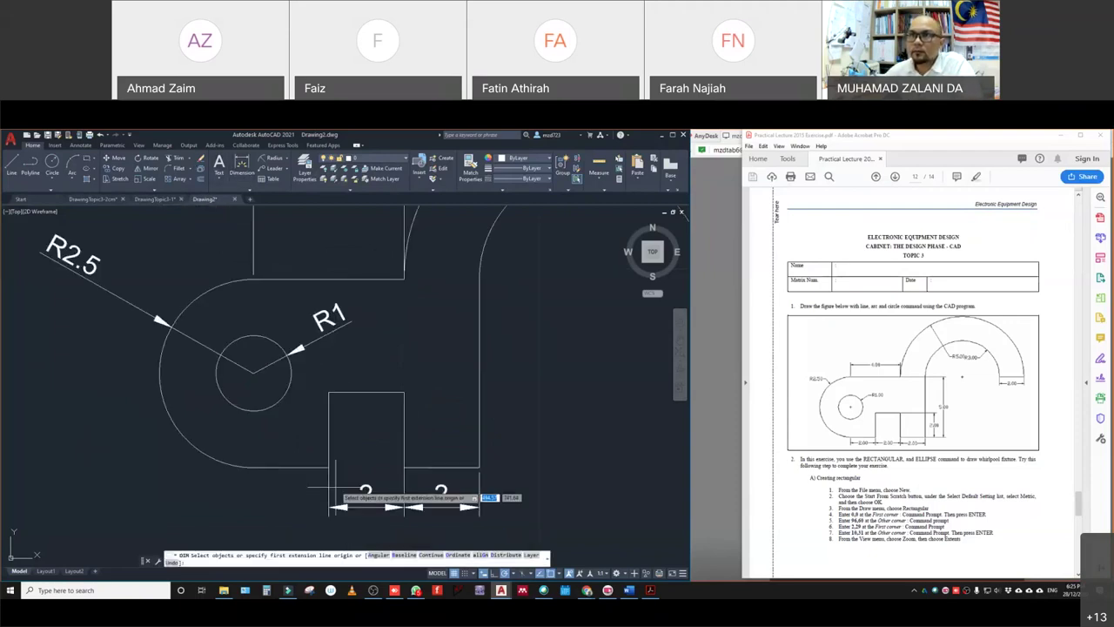
left_click(282, 162)
left_click(280, 172)
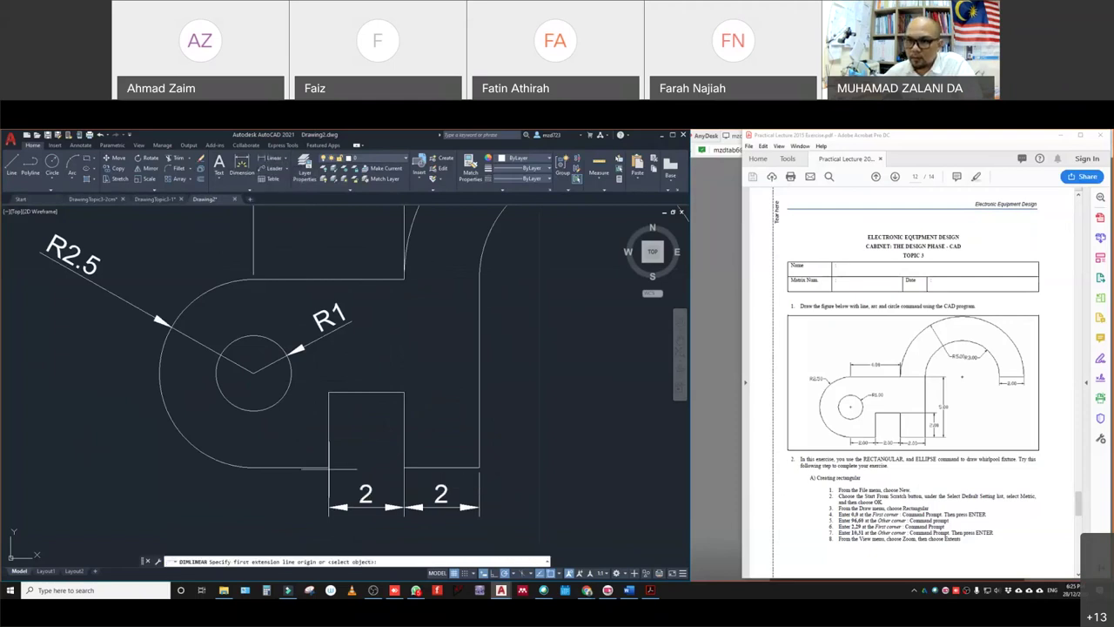
left_click(329, 467)
left_click(251, 468)
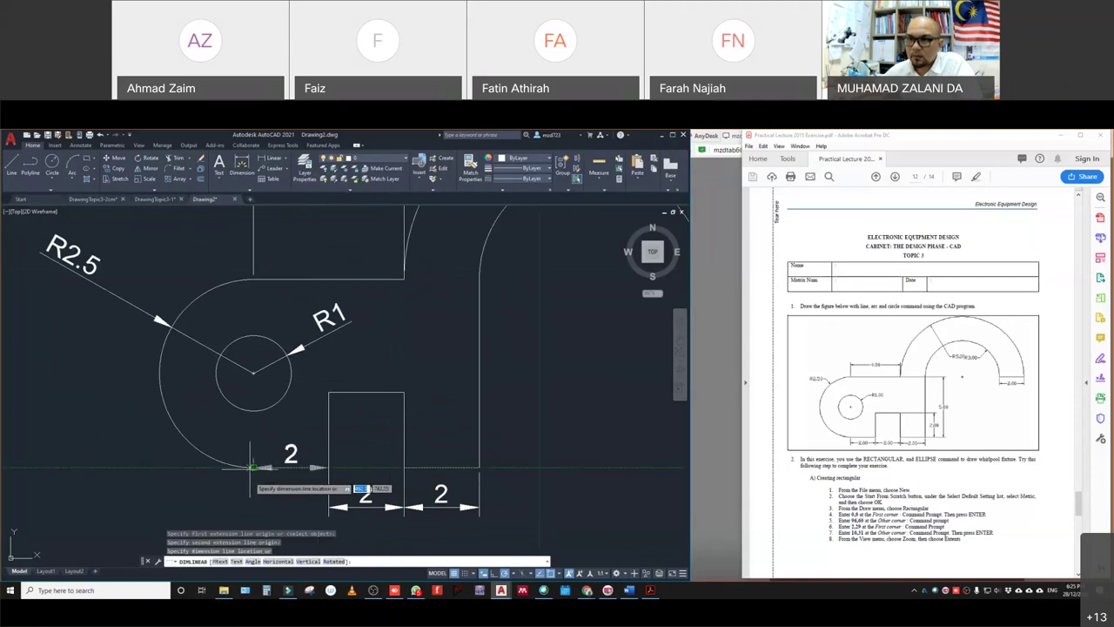
left_click(287, 506)
- Add a radius dimension to the hook's large outer arc, placing its text inside the arc at the upper left
scroll(426, 500, "down", 2)
middle_click_drag(536, 438, 363, 425)
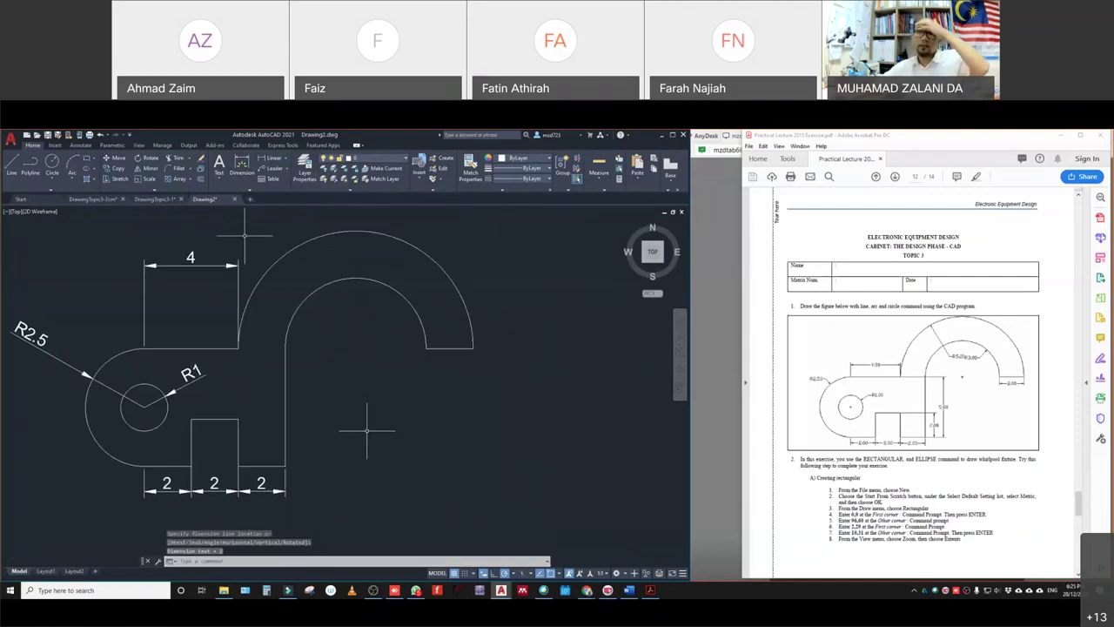
left_click(272, 158)
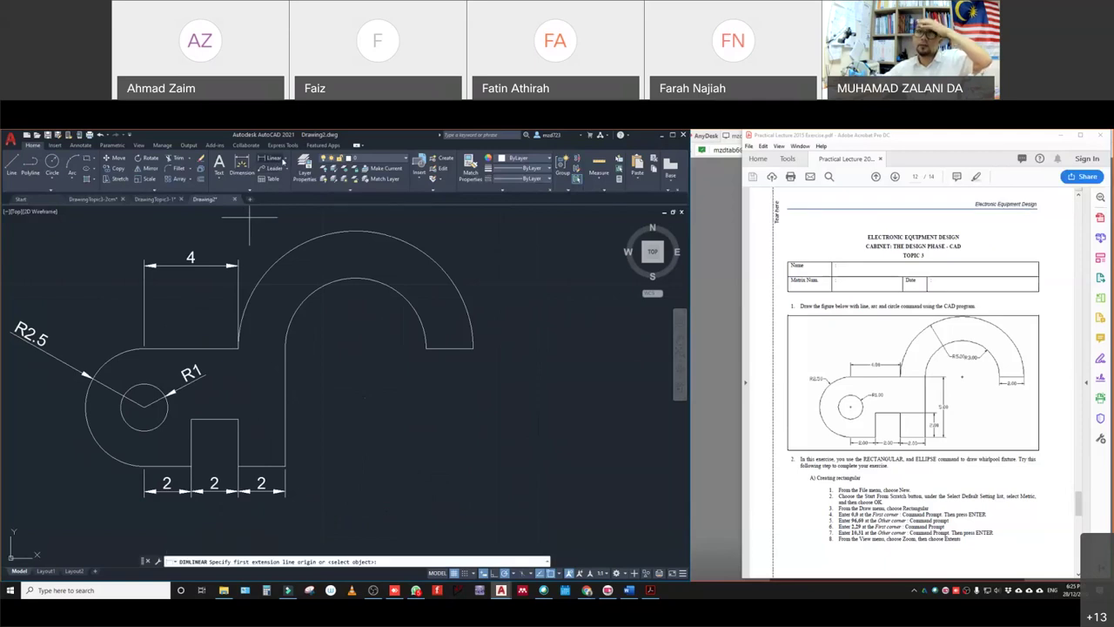
left_click(285, 158)
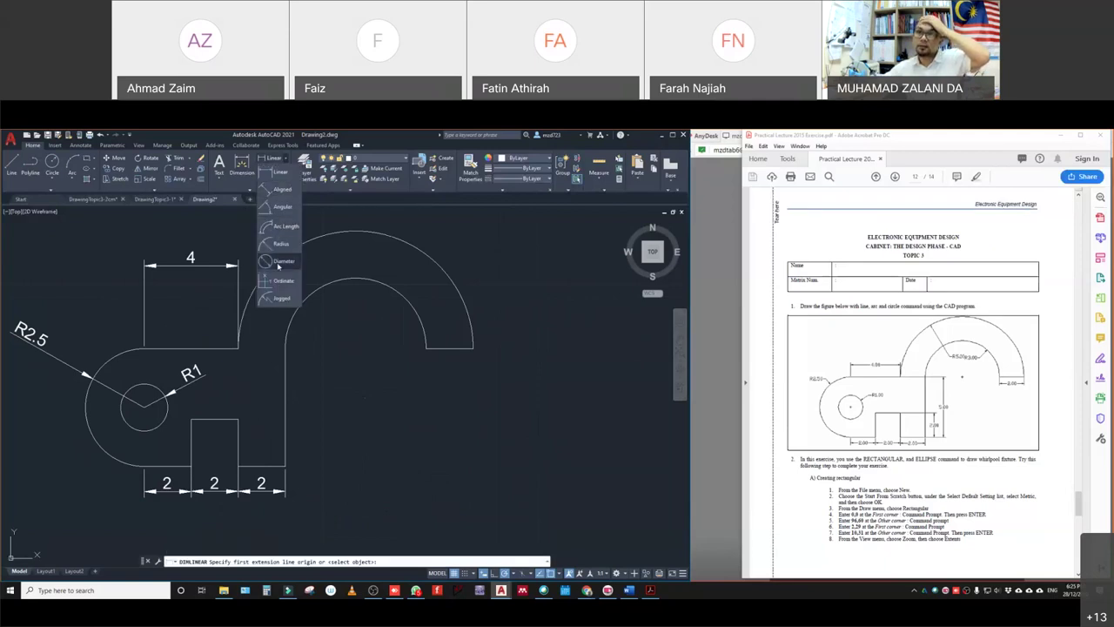
left_click(280, 244)
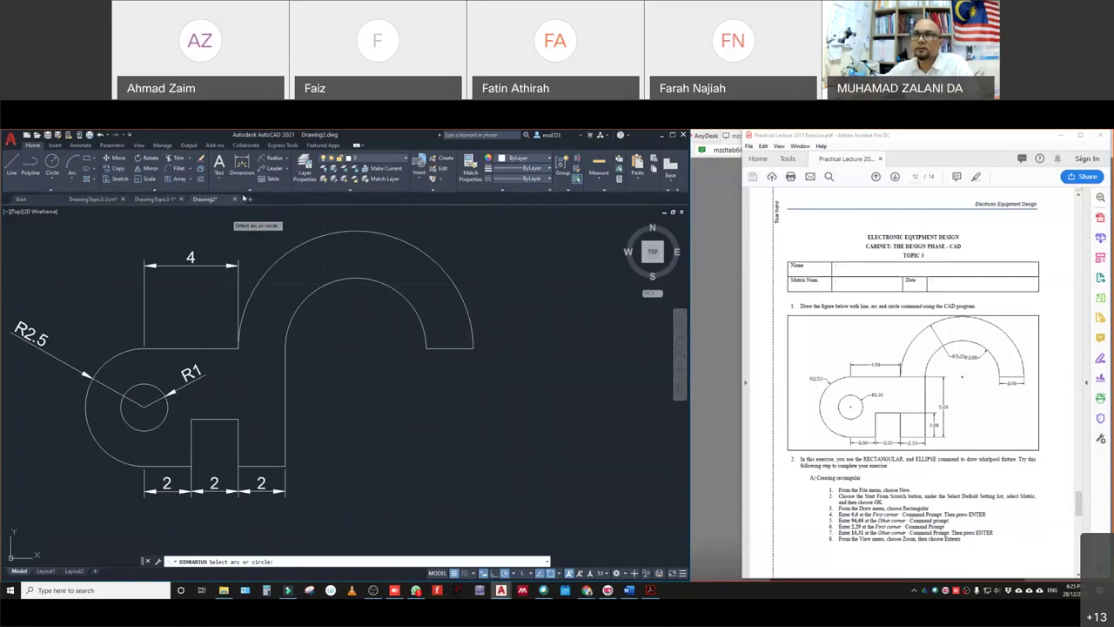
left_click(296, 248)
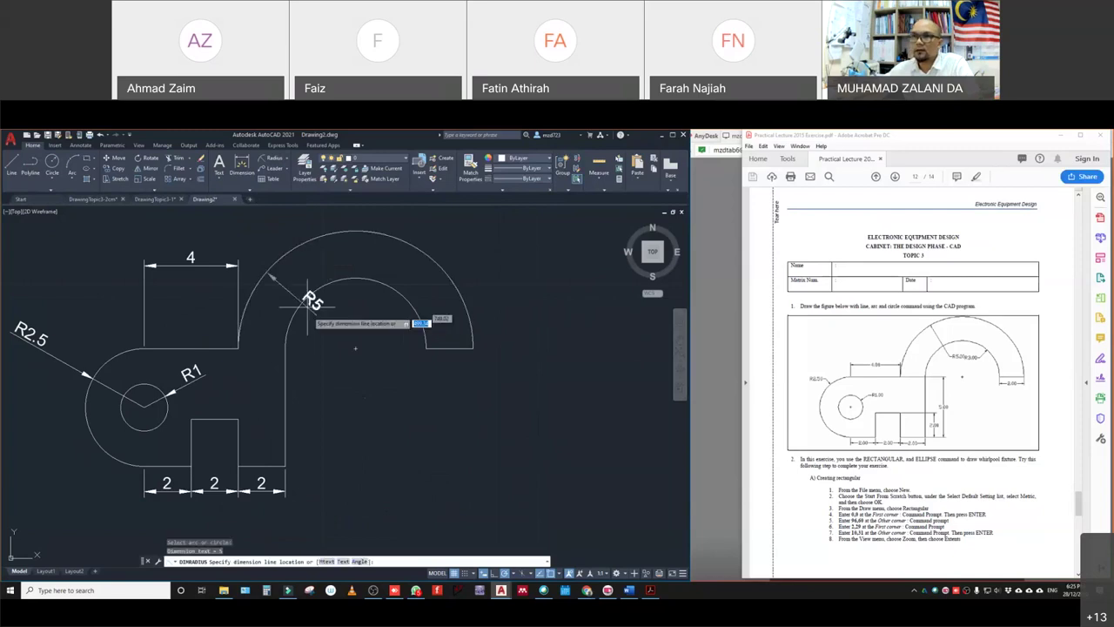
left_click(331, 301)
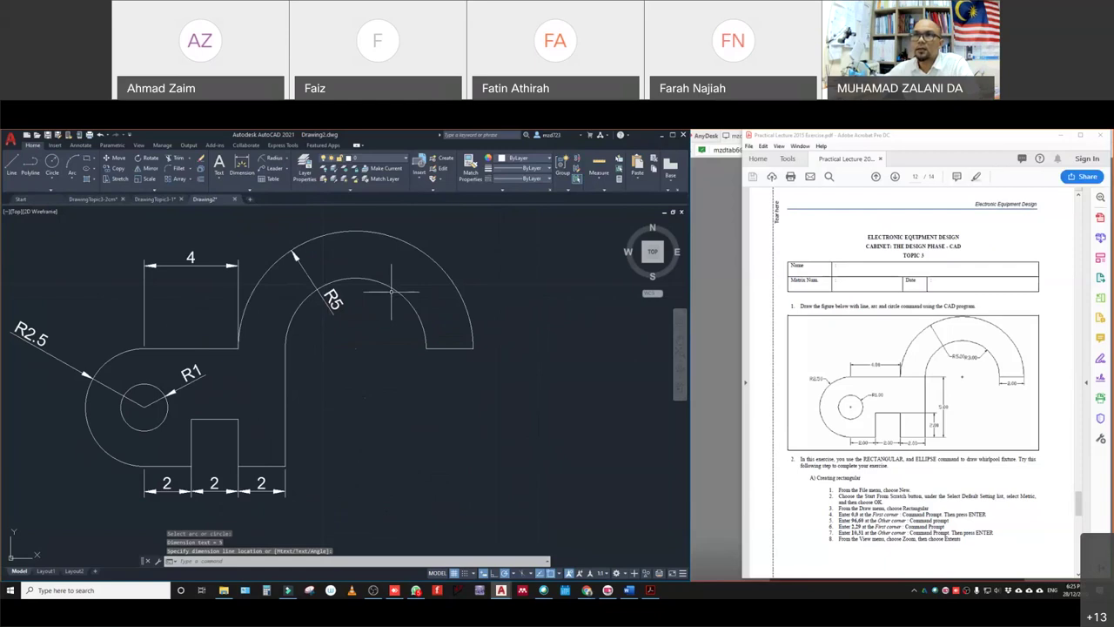
- Add a radius dimension to the hook's inner arc, placing its text inside the arc at the upper right
left_click(244, 170)
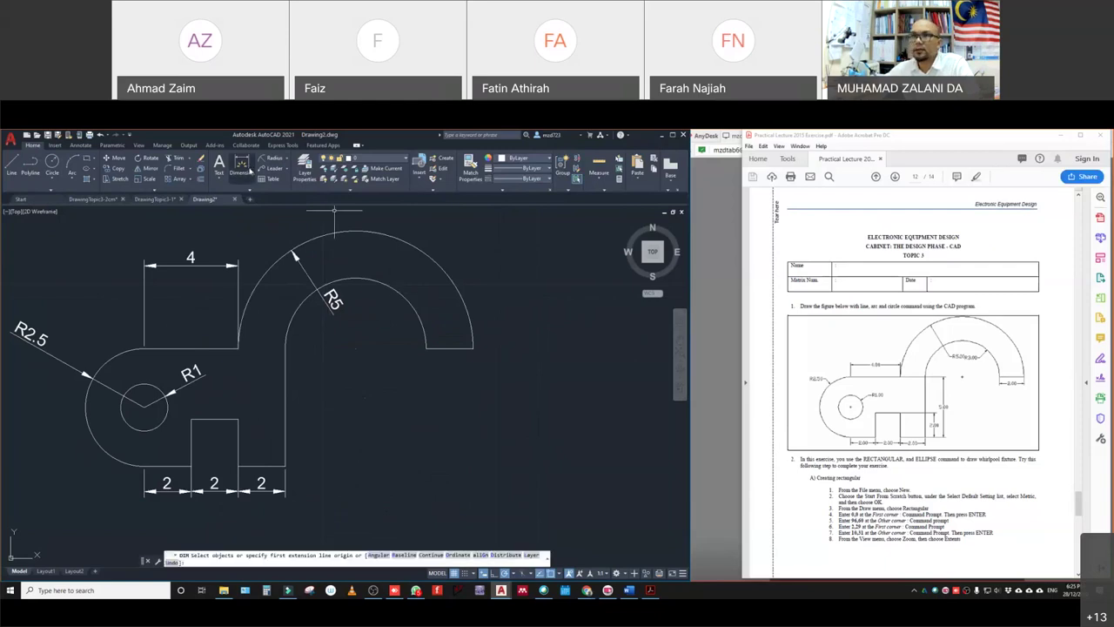
left_click(400, 296)
left_click(400, 296)
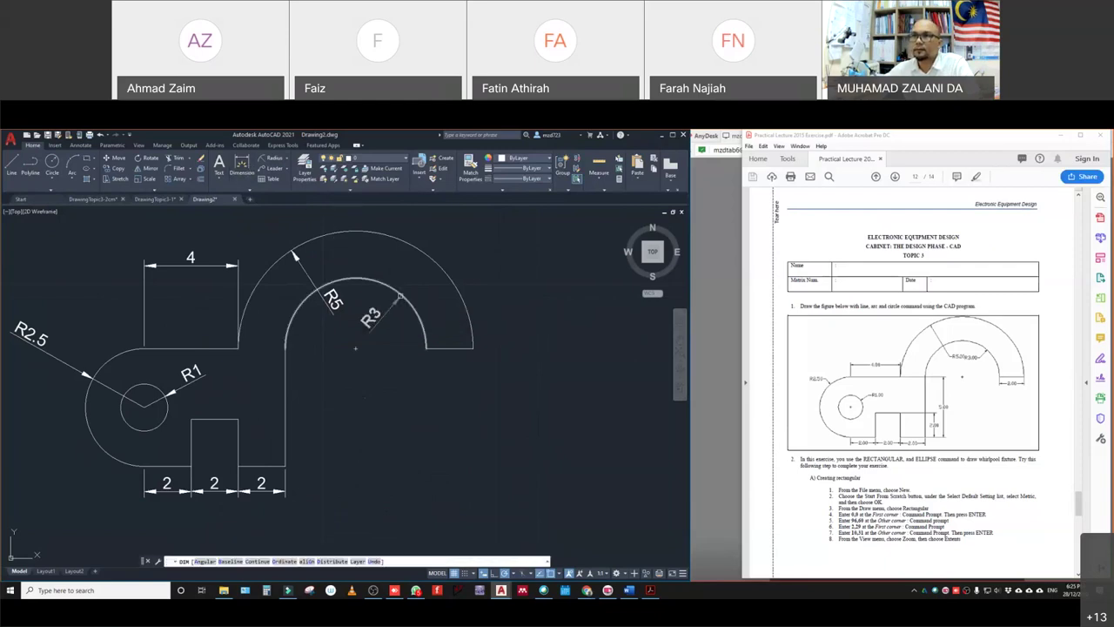
left_click(400, 295)
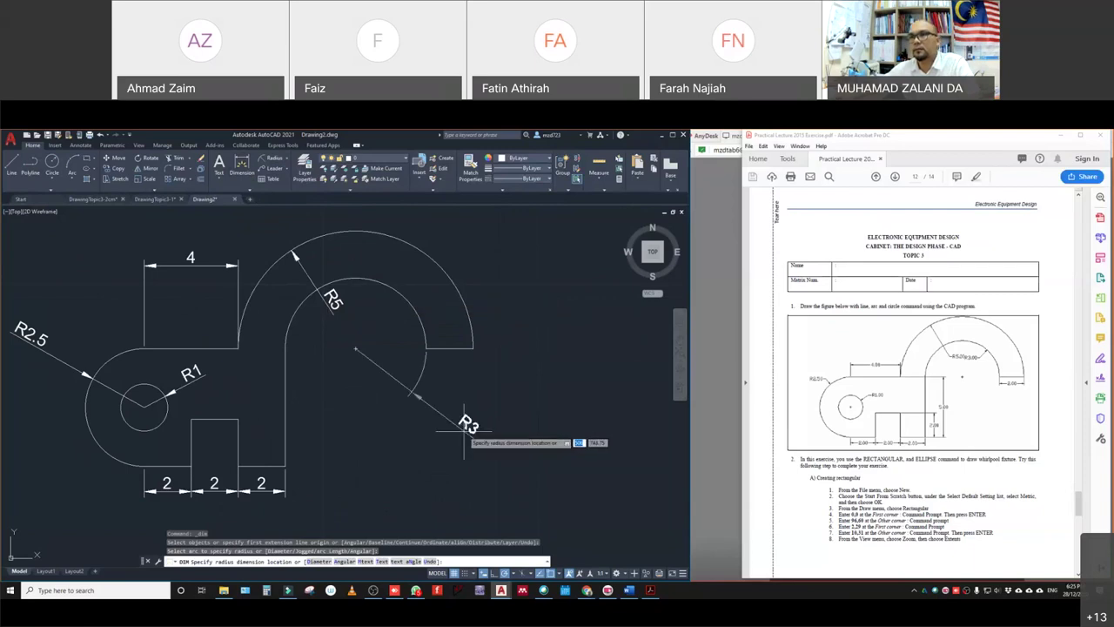
left_click(398, 301)
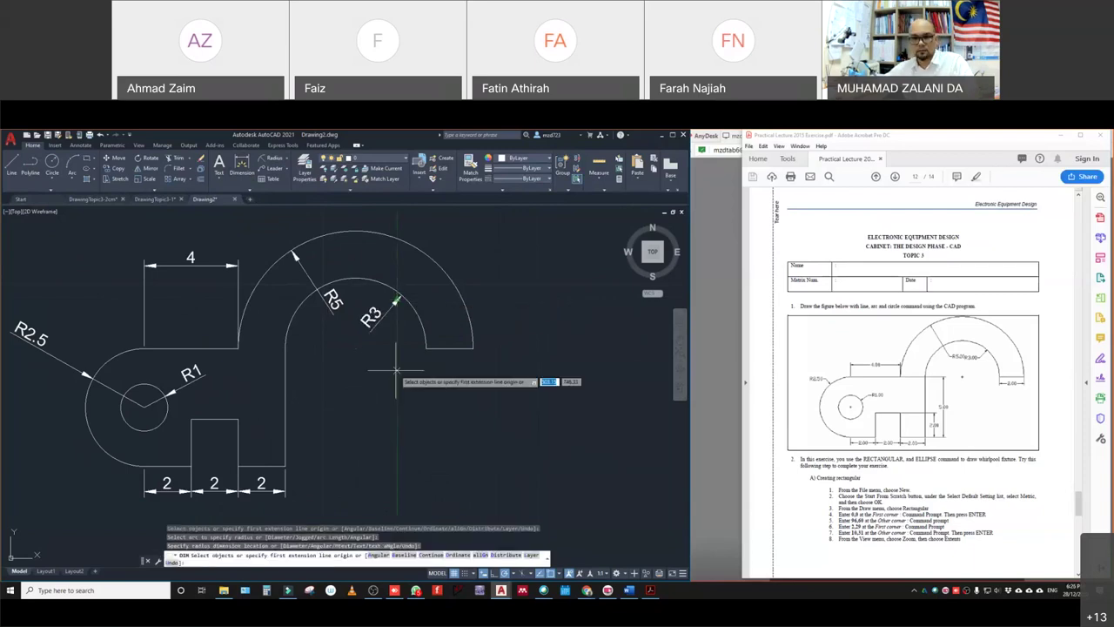
- Add a linear dimension to the hook's short horizontal end edge, placing the dimension line below it
key("Escape")
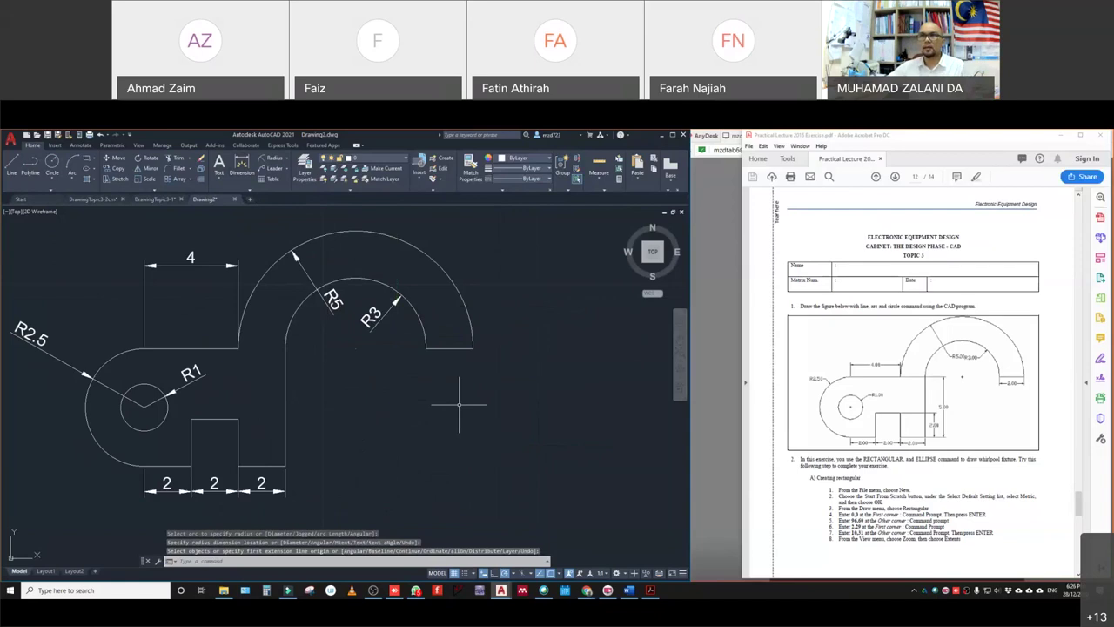
left_click(275, 160)
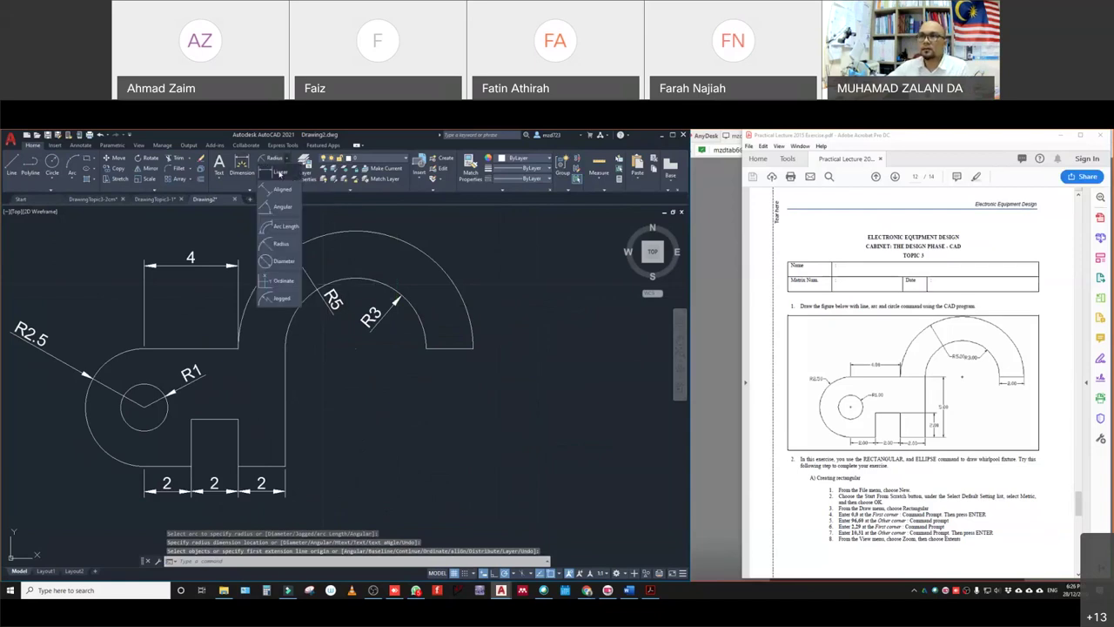
left_click(278, 180)
left_click(242, 165)
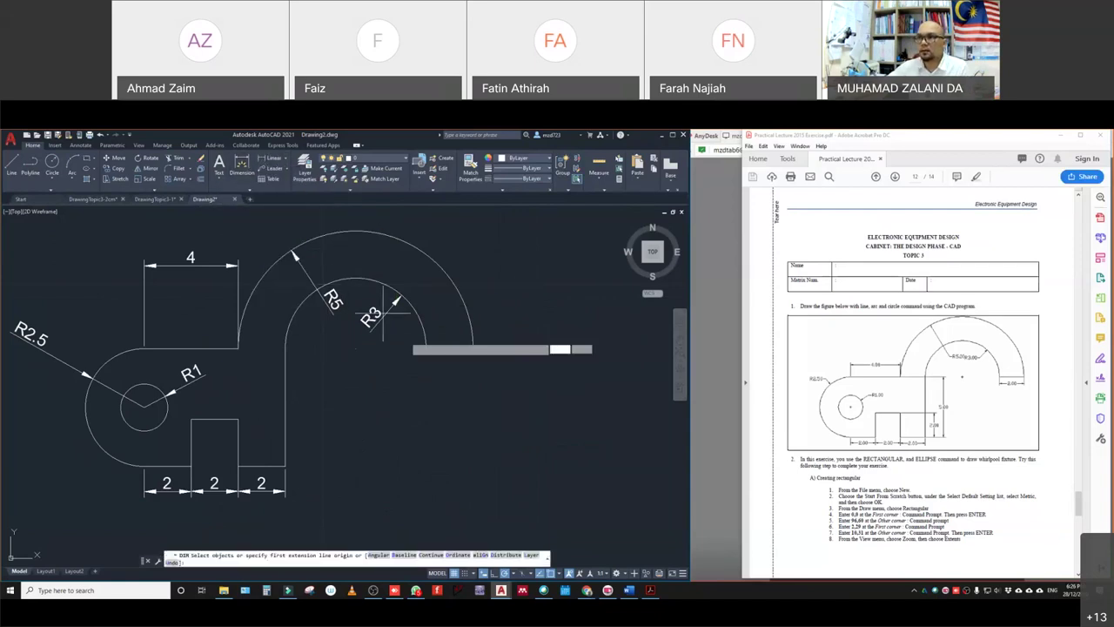
left_click(425, 348)
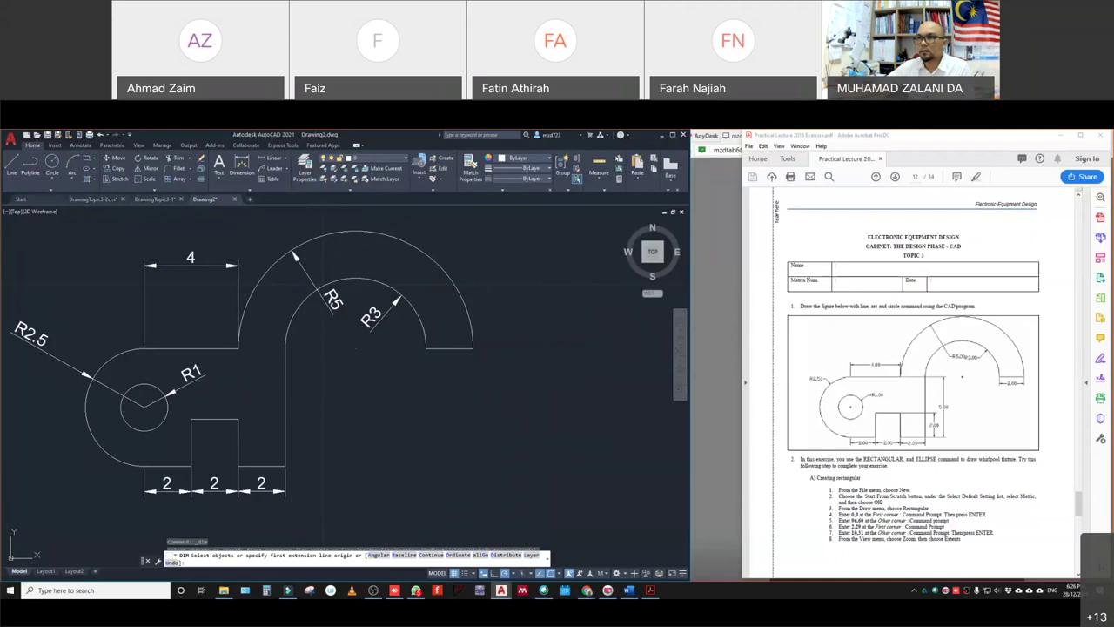
left_click(472, 348)
left_click(474, 400)
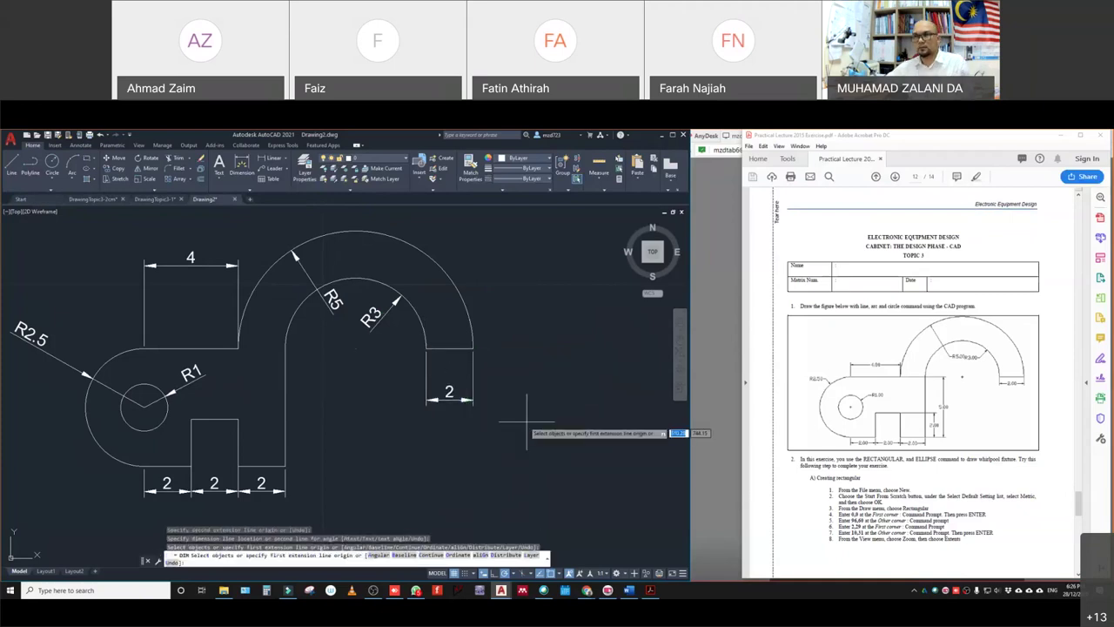
scroll(498, 433, "down", 3)
scroll(498, 432, "up", 4)
middle_click_drag(457, 431, 430, 428)
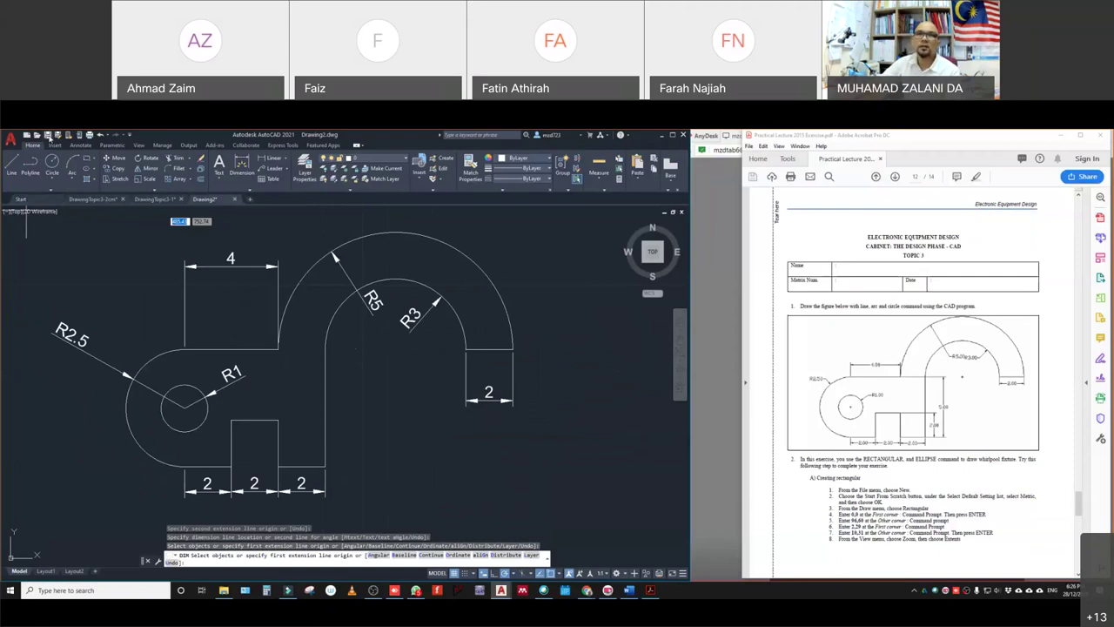
- Save the drawing as Drawing2.dwg in the AutoCAD-practical folder
left_click(37, 136)
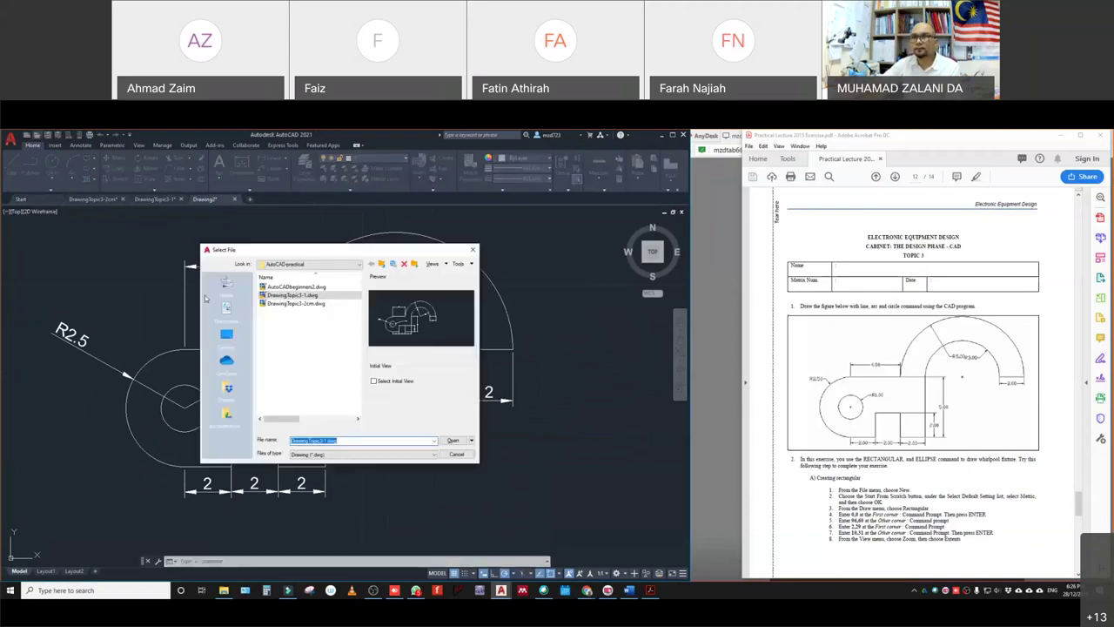
left_click(473, 249)
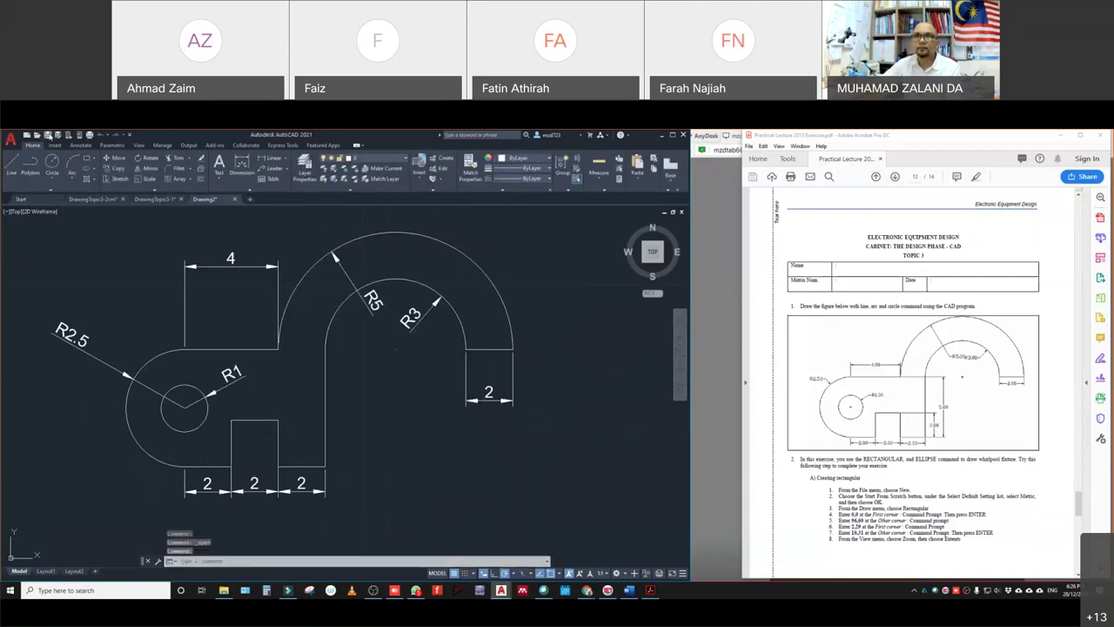
key("ctrl+s")
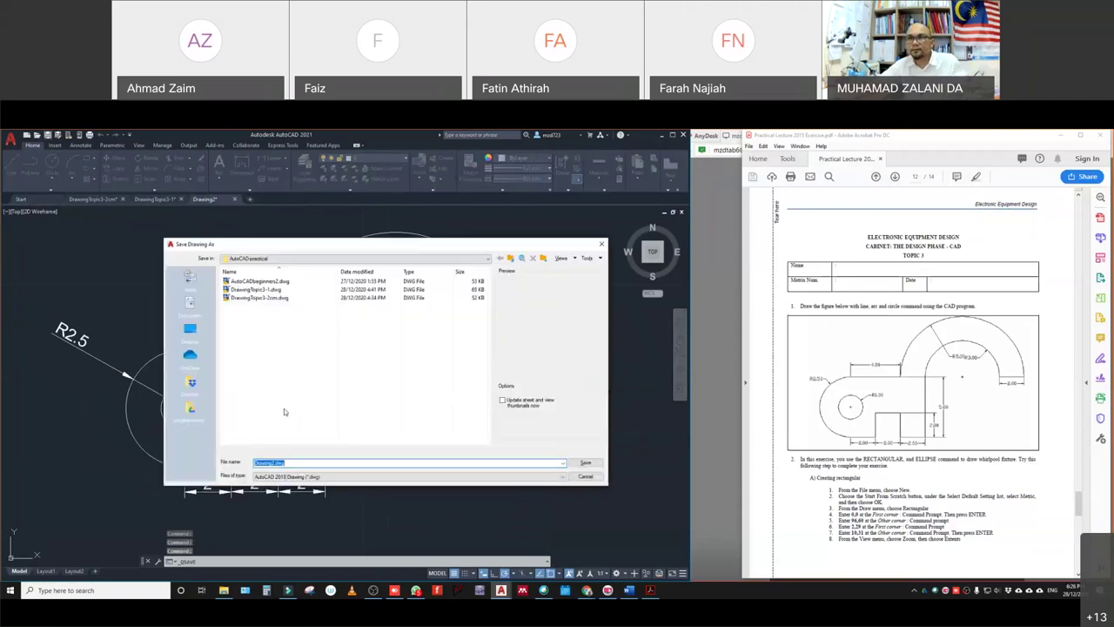
left_click(585, 476)
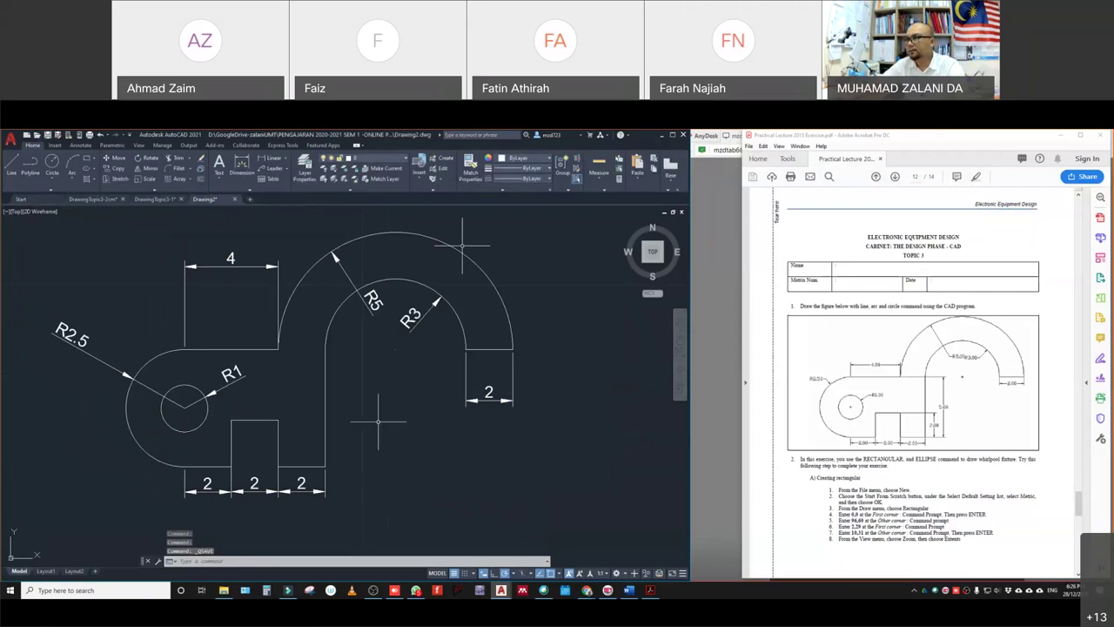
- Examine the Topic 4 exercise figure and its instructions on the last page of the PDF, then minimize the PDF window
scroll(387, 413, "down", 2)
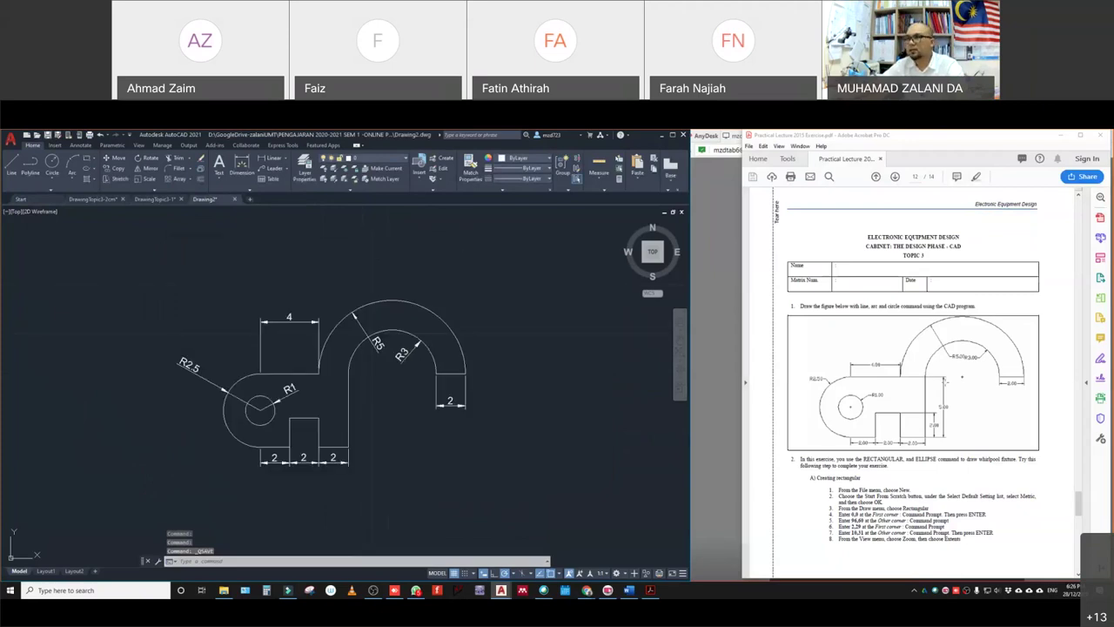
scroll(914, 409, "down", 1)
scroll(918, 410, "down", 15)
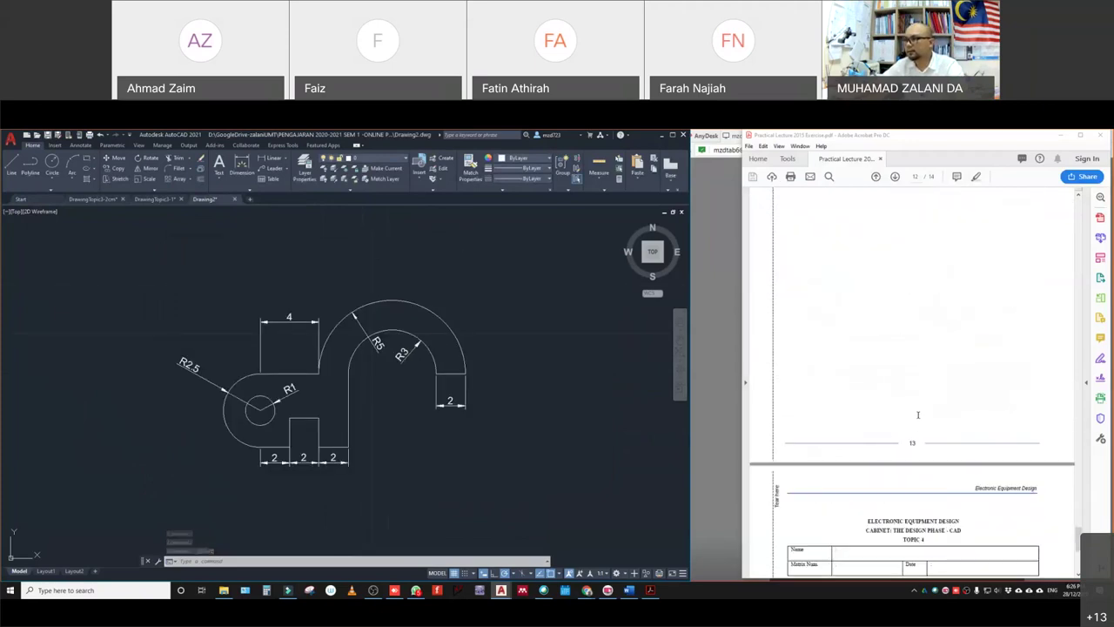
scroll(385, 415, "up", 2)
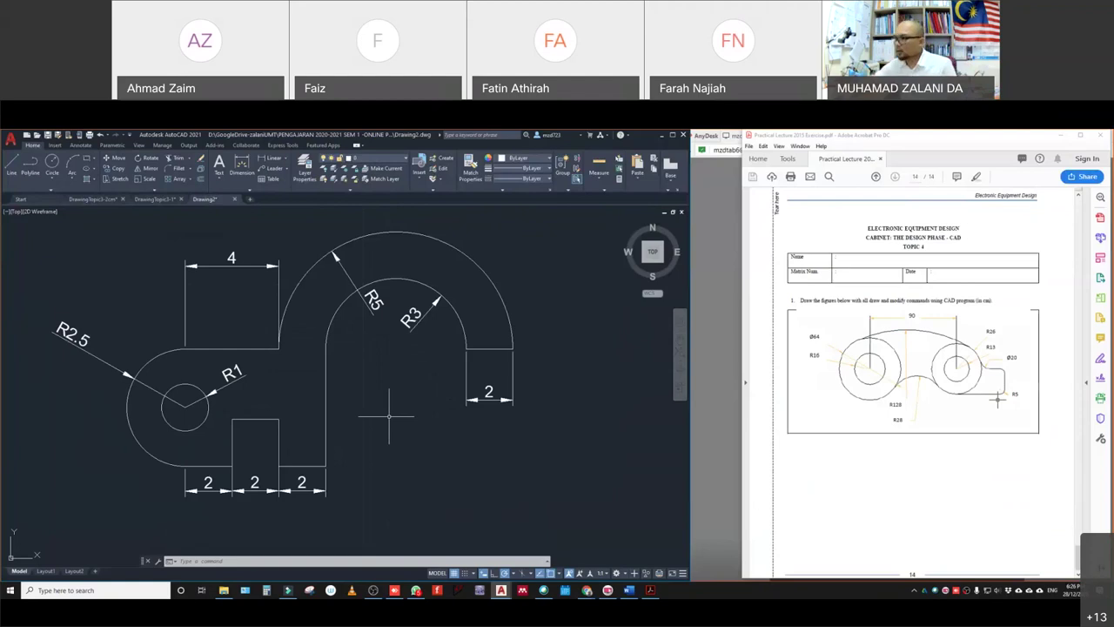
scroll(894, 463, "up", 2)
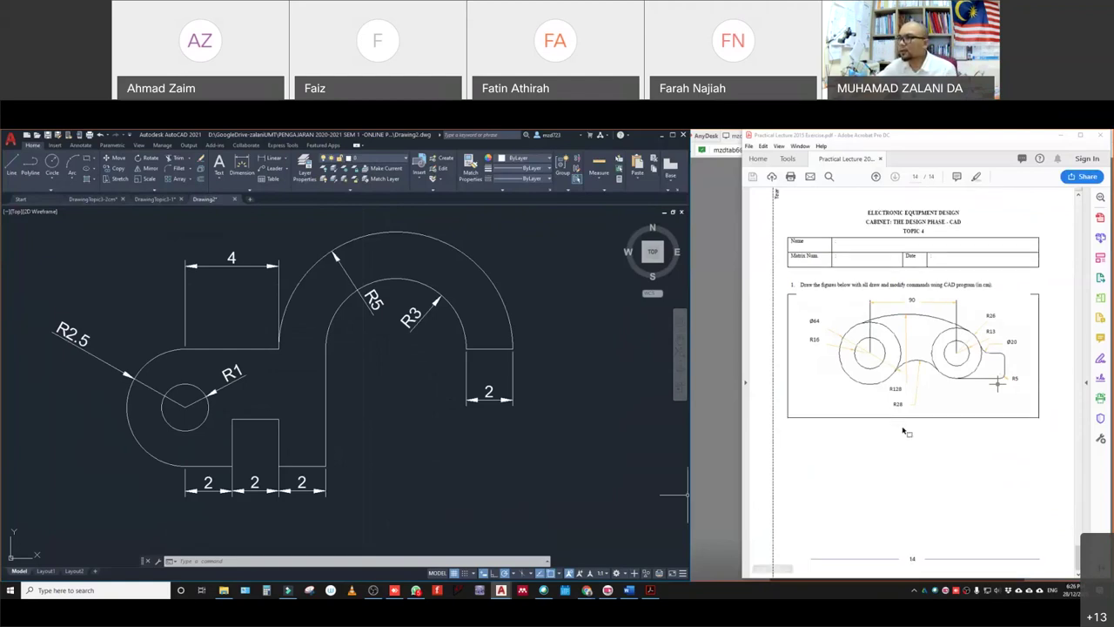
scroll(894, 463, "down", 2)
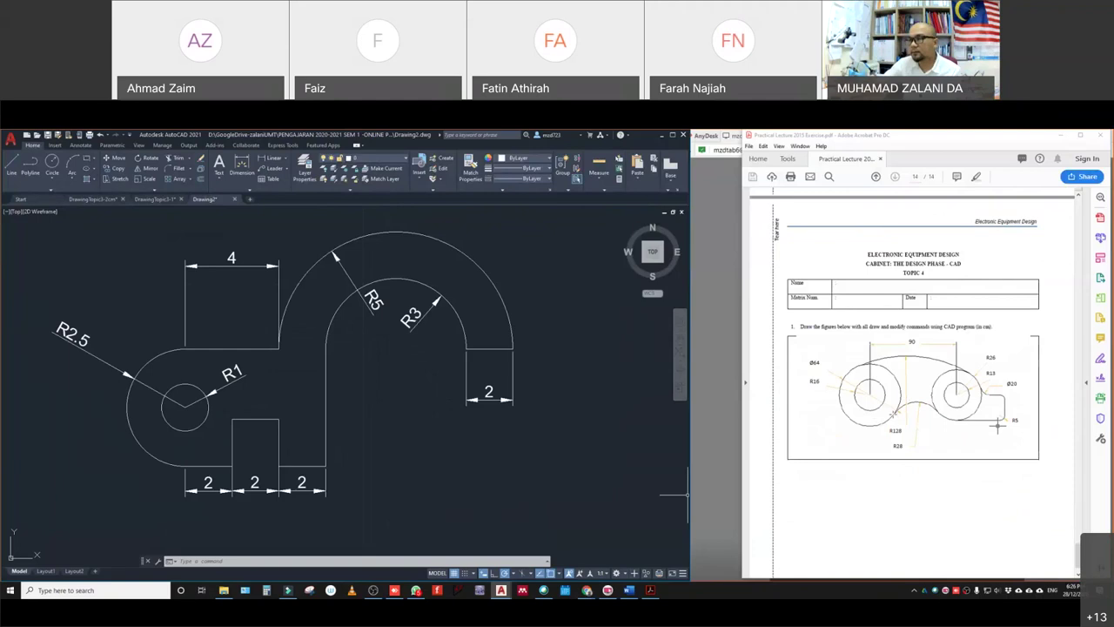
scroll(863, 421, "down", 1)
scroll(862, 414, "up", 10)
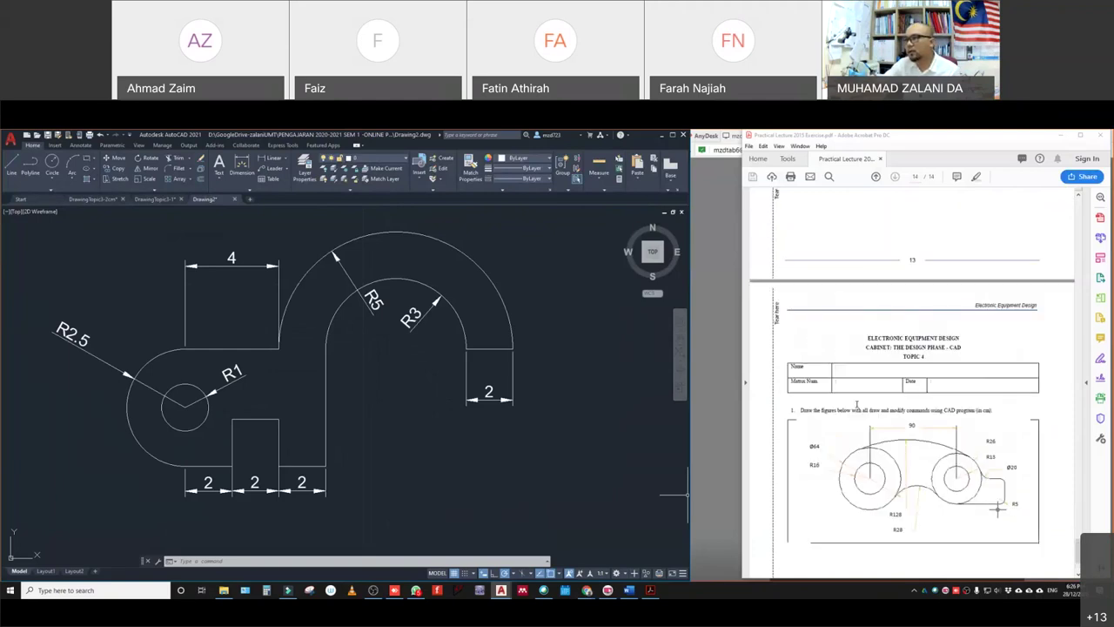
scroll(857, 405, "down", 10)
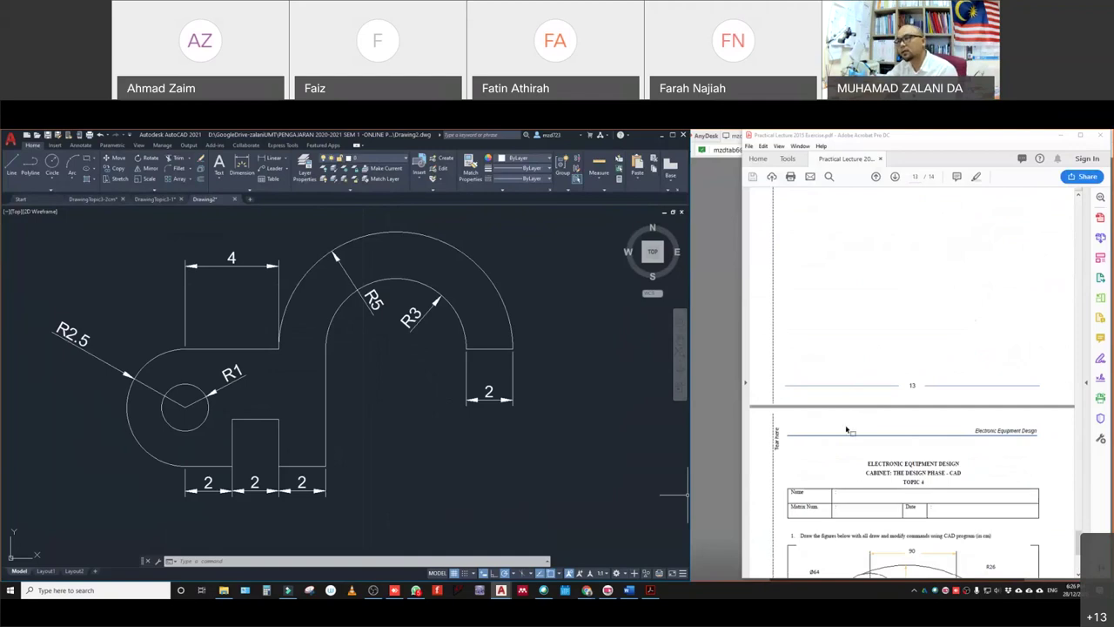
scroll(859, 418, "down", 6)
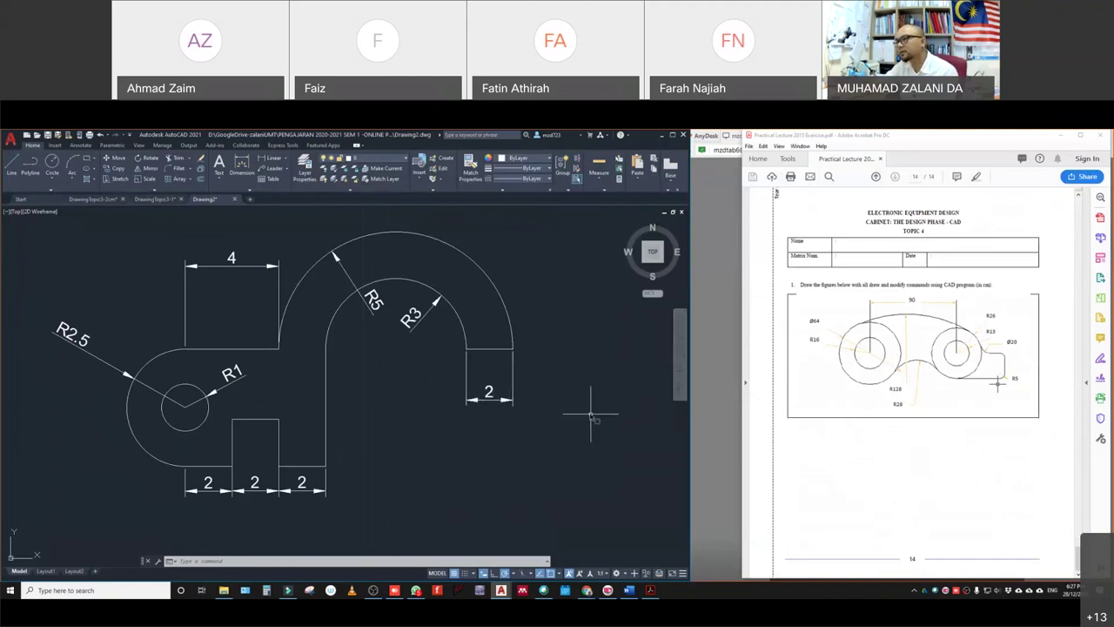
scroll(897, 442, "up", 1)
scroll(896, 442, "up", 7)
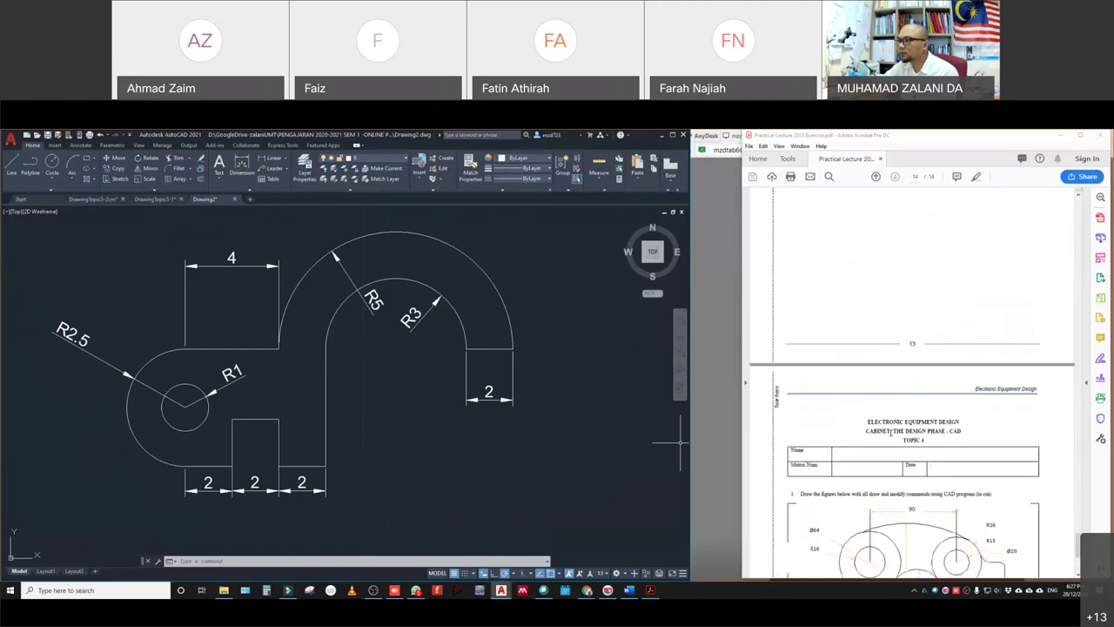
scroll(1073, 426, "up", 15)
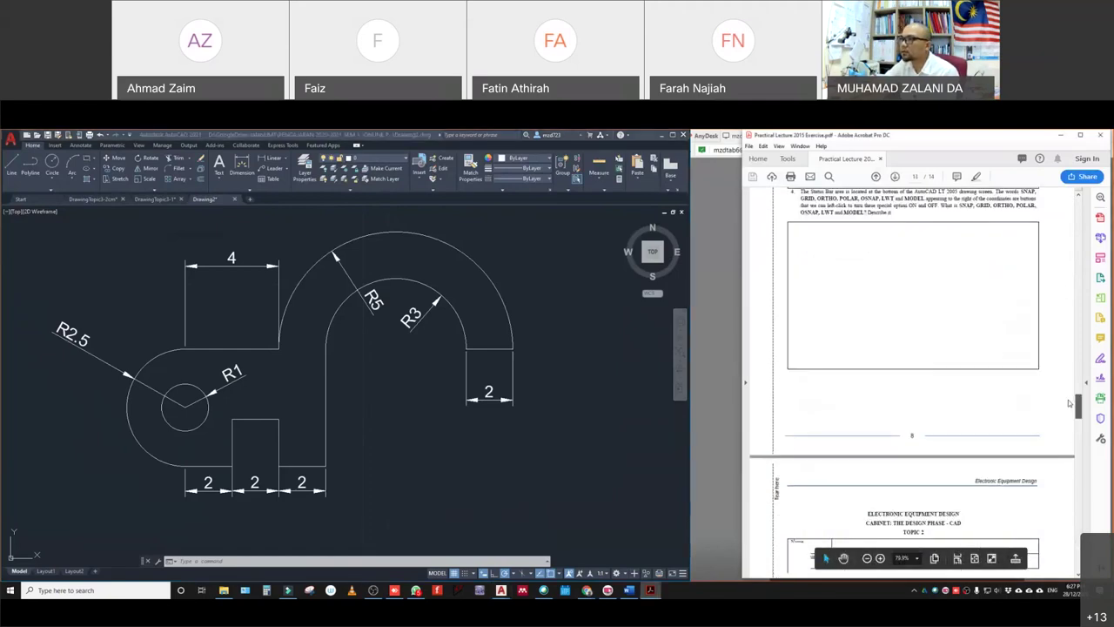
left_click_drag(1076, 262, 1065, 586)
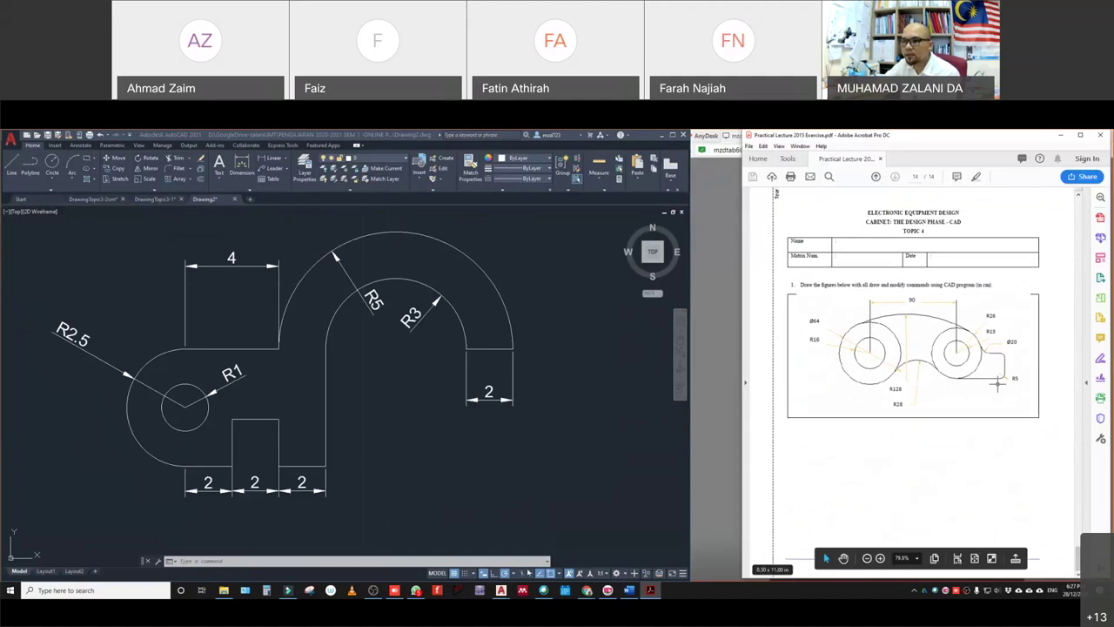
left_click(651, 590)
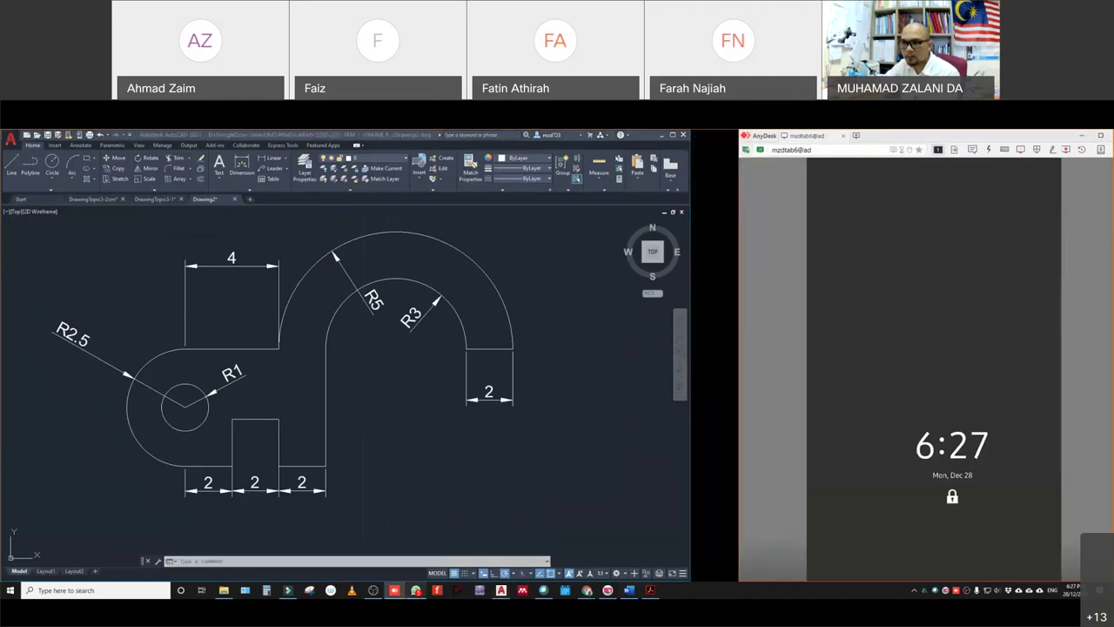
mouse_move(419, 594)
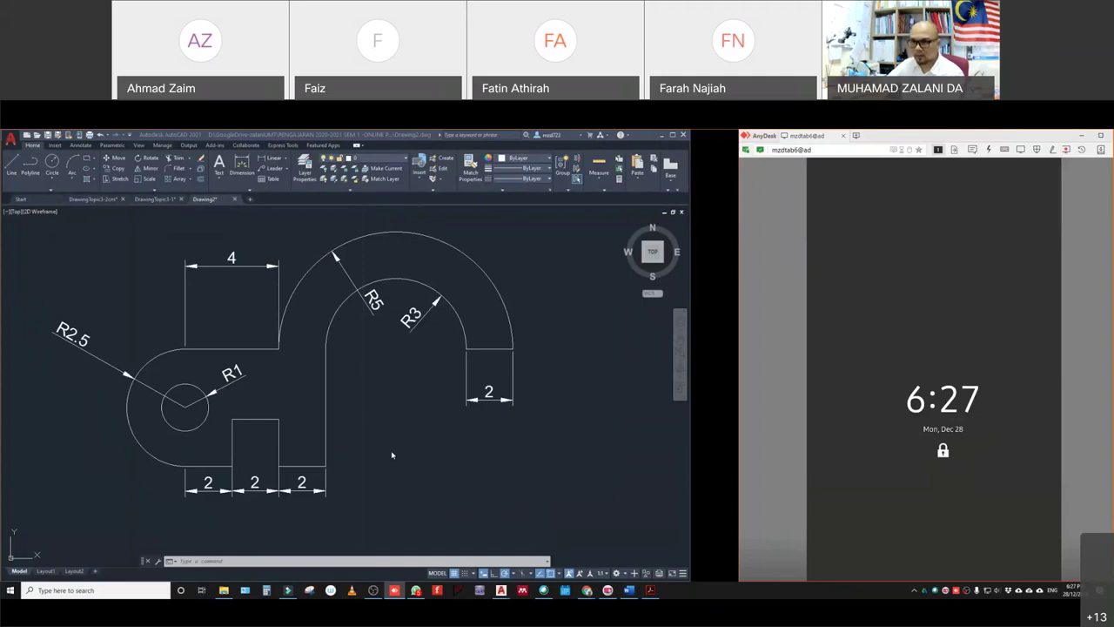
scroll(392, 519, "down", 3)
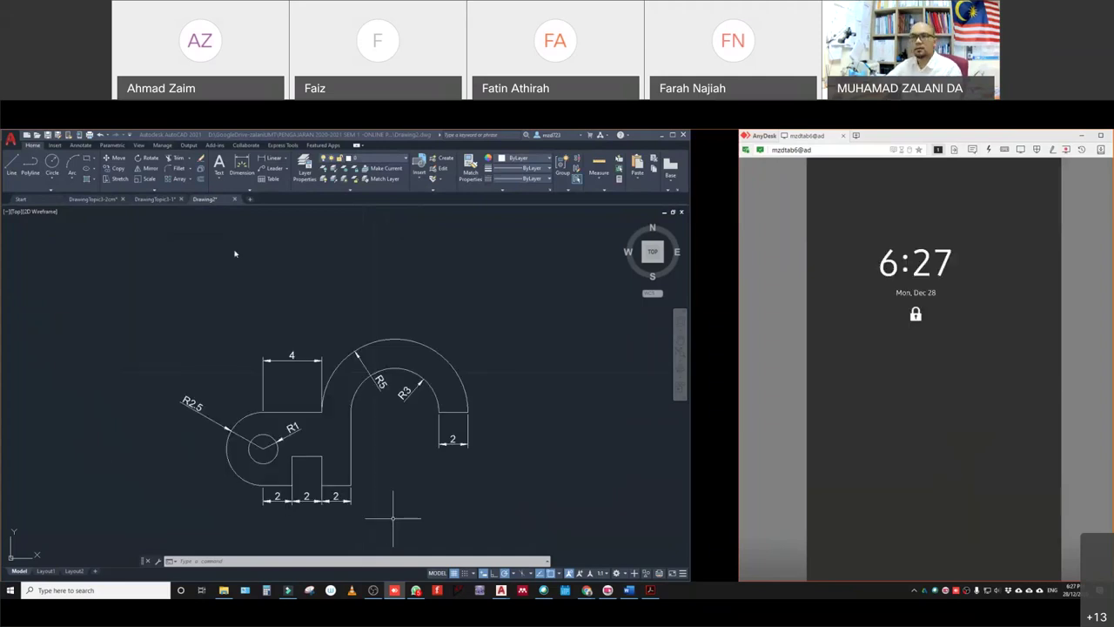
scroll(436, 374, "up", 3)
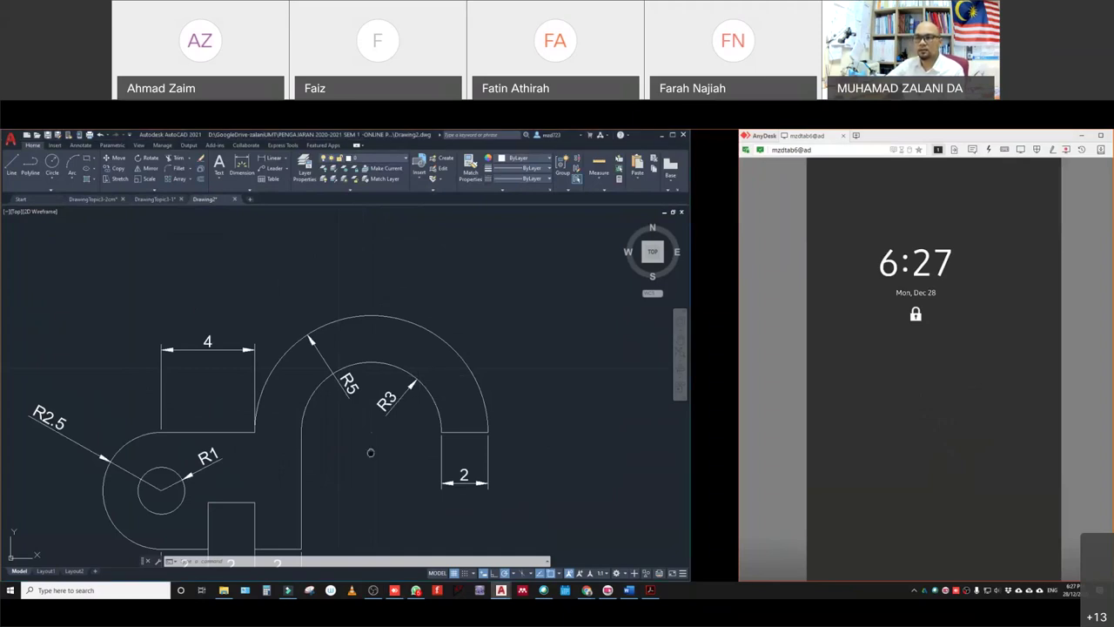
mouse_move(388, 433)
middle_mouse_down()
mouse_move(417, 384)
mouse_move(463, 373)
mouse_move(459, 383)
middle_mouse_up()
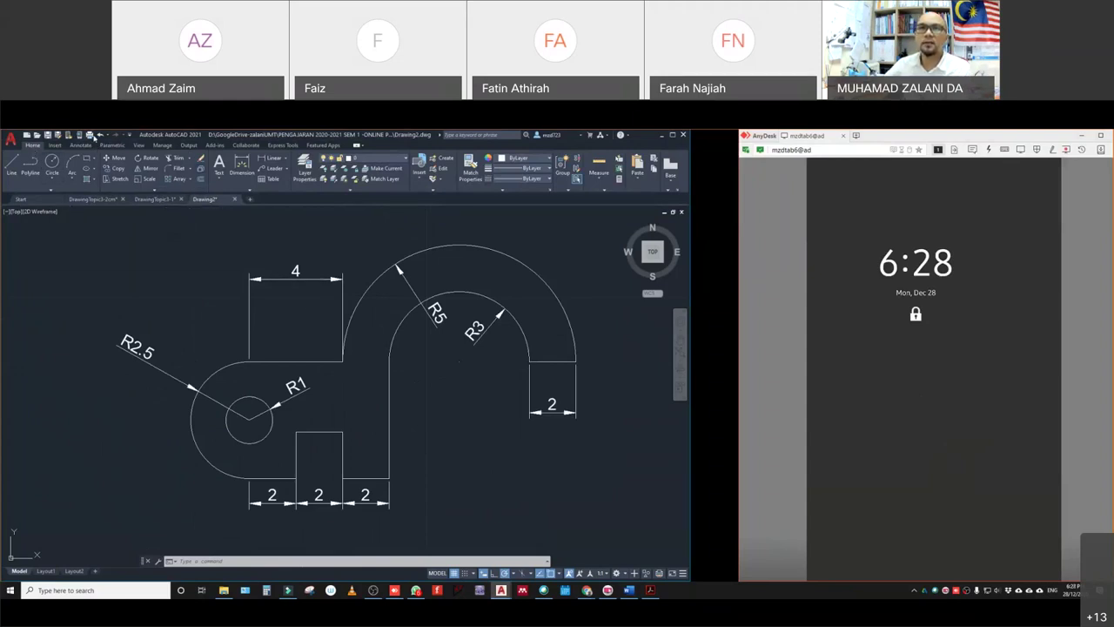
left_click(90, 136)
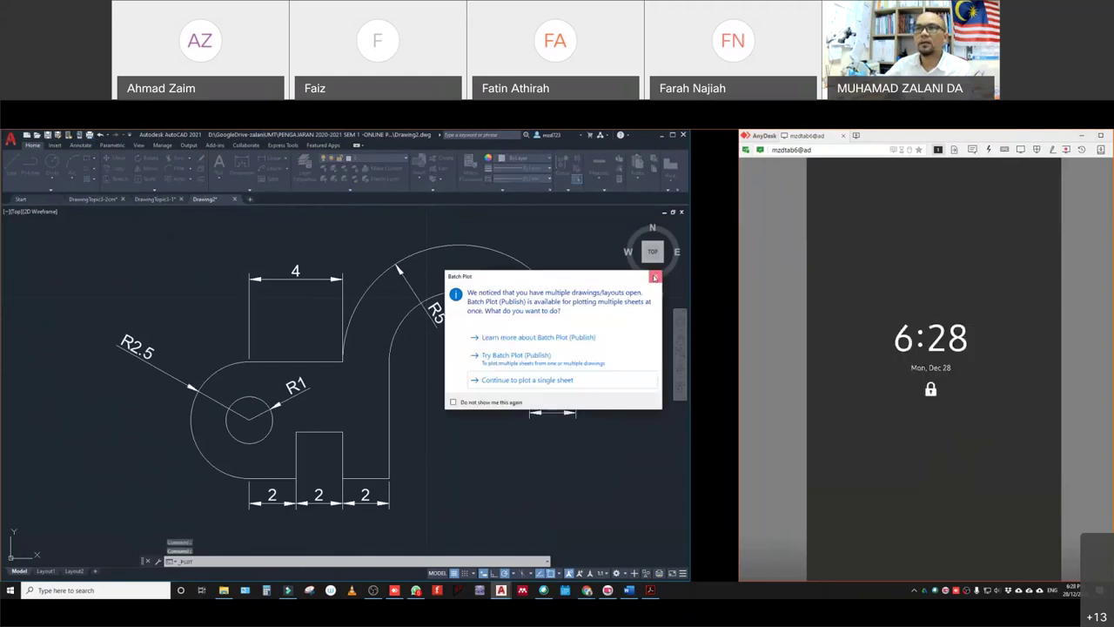
left_click(531, 353)
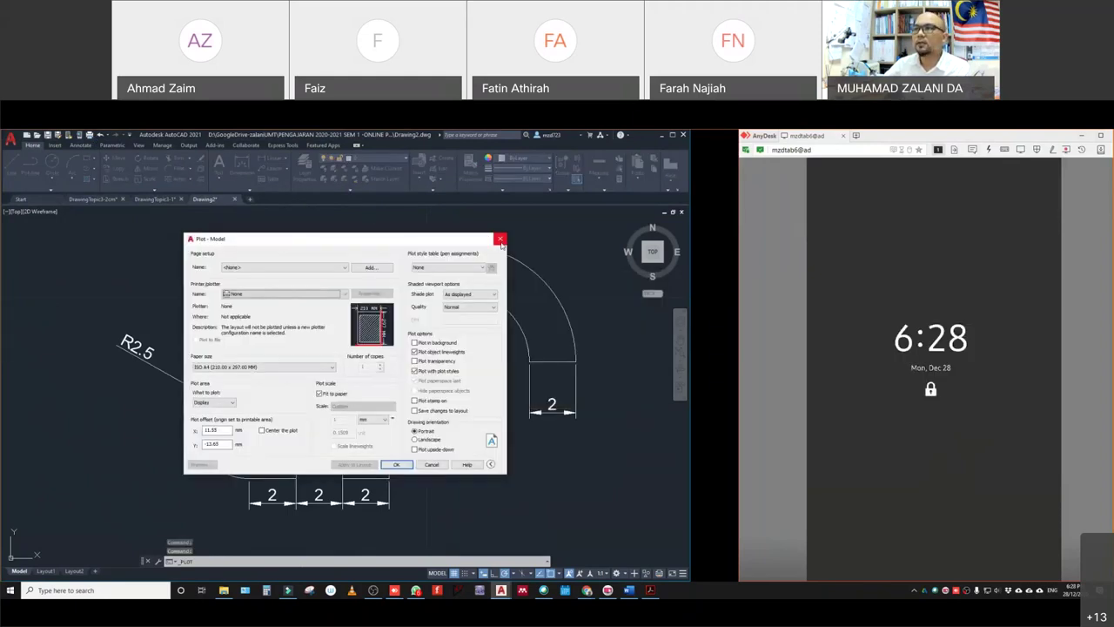
key("Escape")
- Start plotting the current drawing's model space as a single sheet
left_click(189, 145)
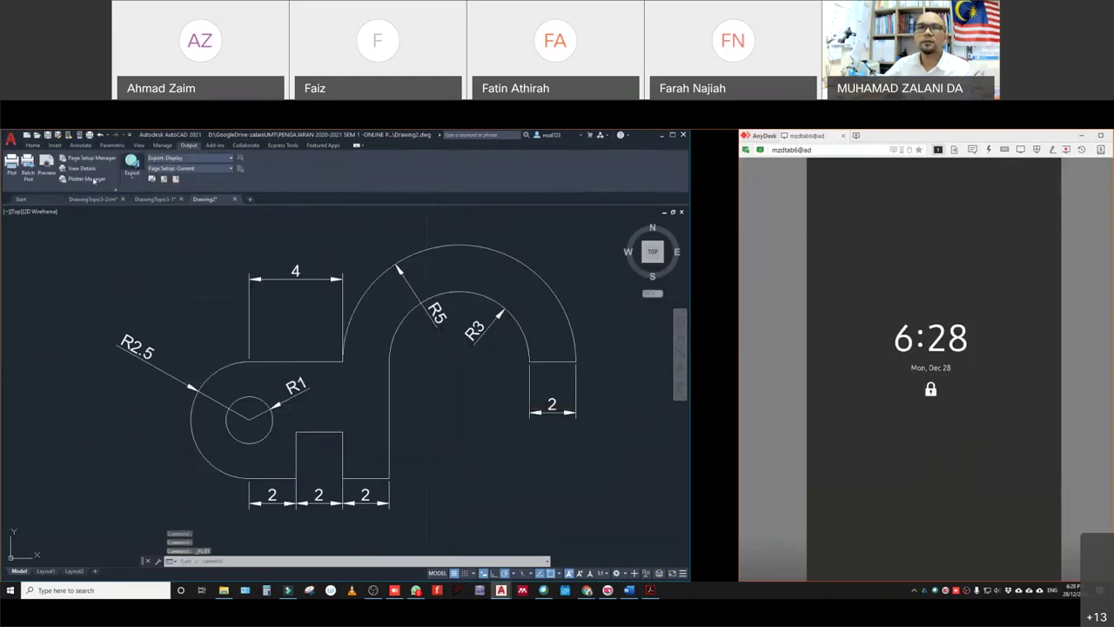
left_click(12, 164)
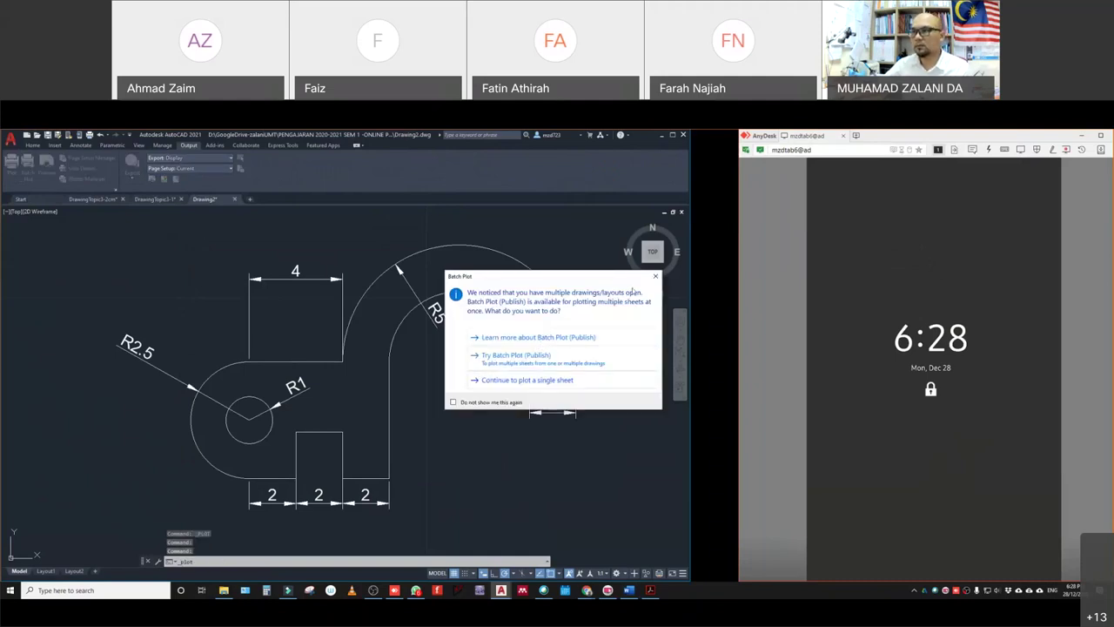
left_click_drag(602, 284, 477, 294)
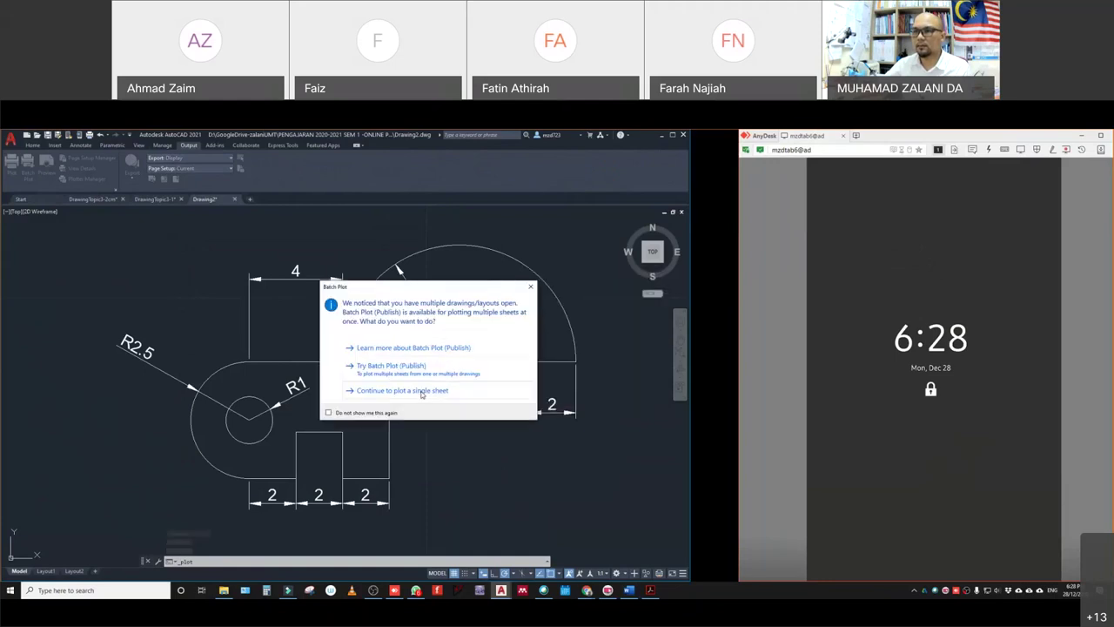
left_click(426, 390)
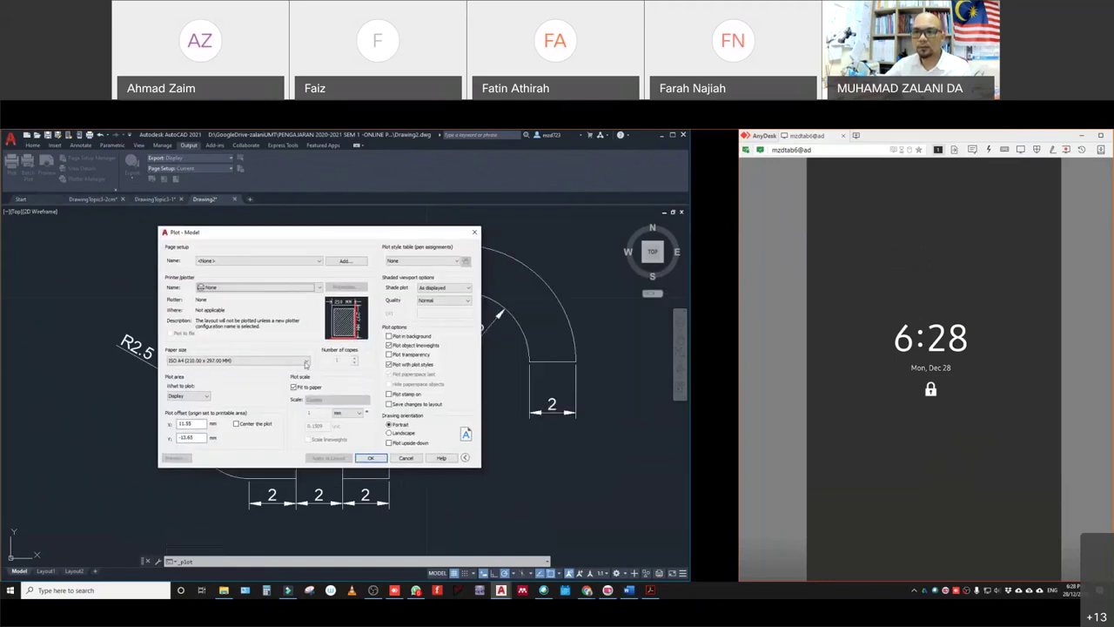
- Look through the available plot paper sizes and keep ISO A4 (210.00 x 297.00 MM)
left_click(304, 361)
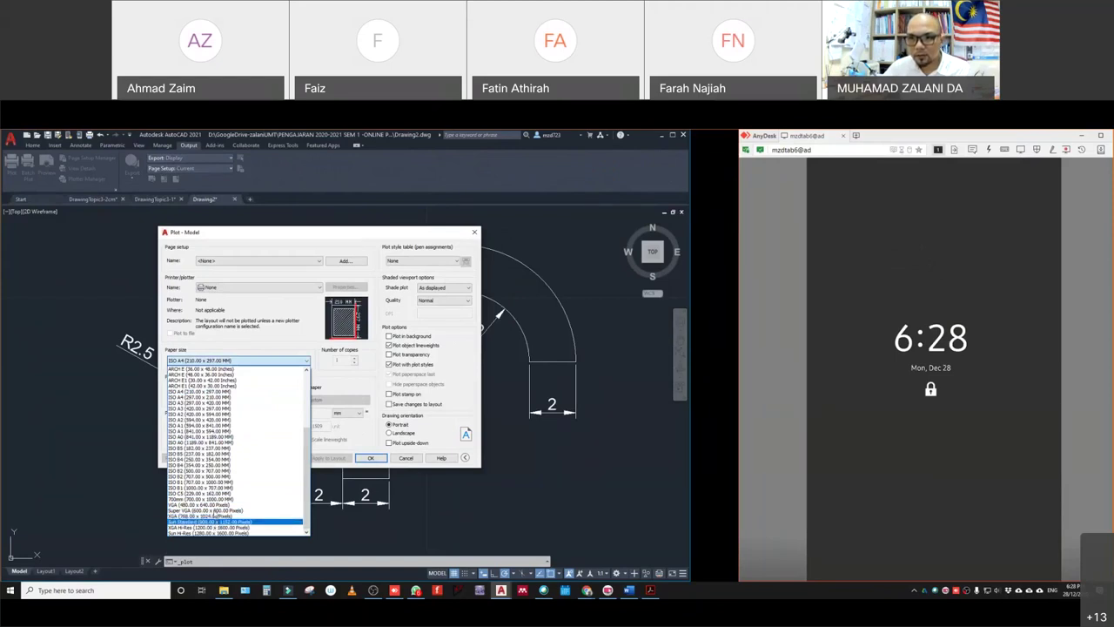
scroll(214, 516, "up", 5)
scroll(214, 516, "down", 5)
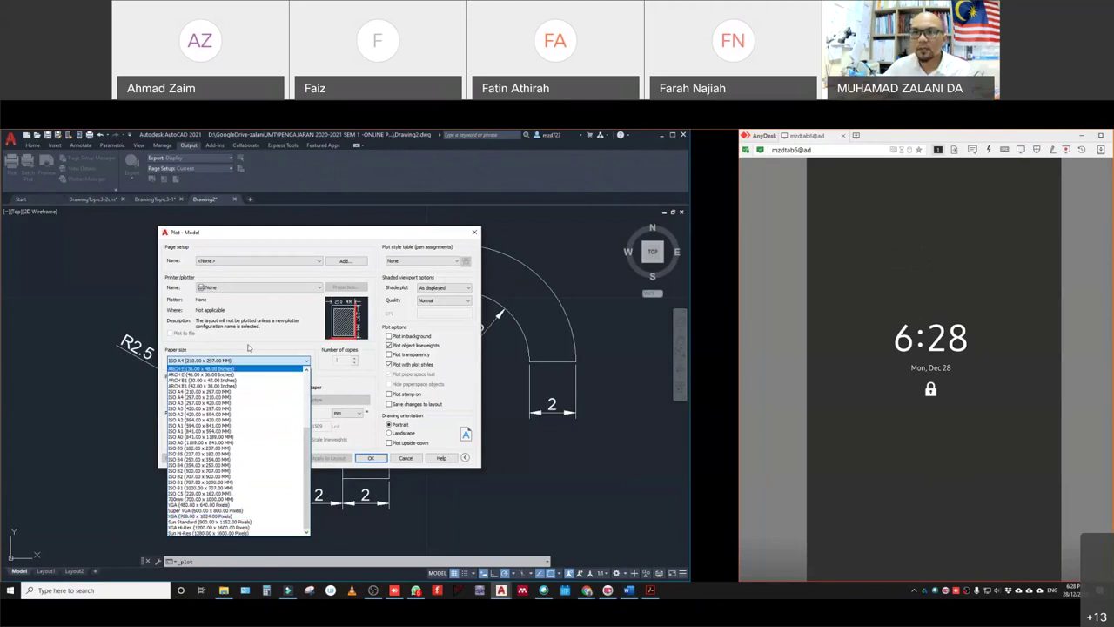
left_click(199, 361)
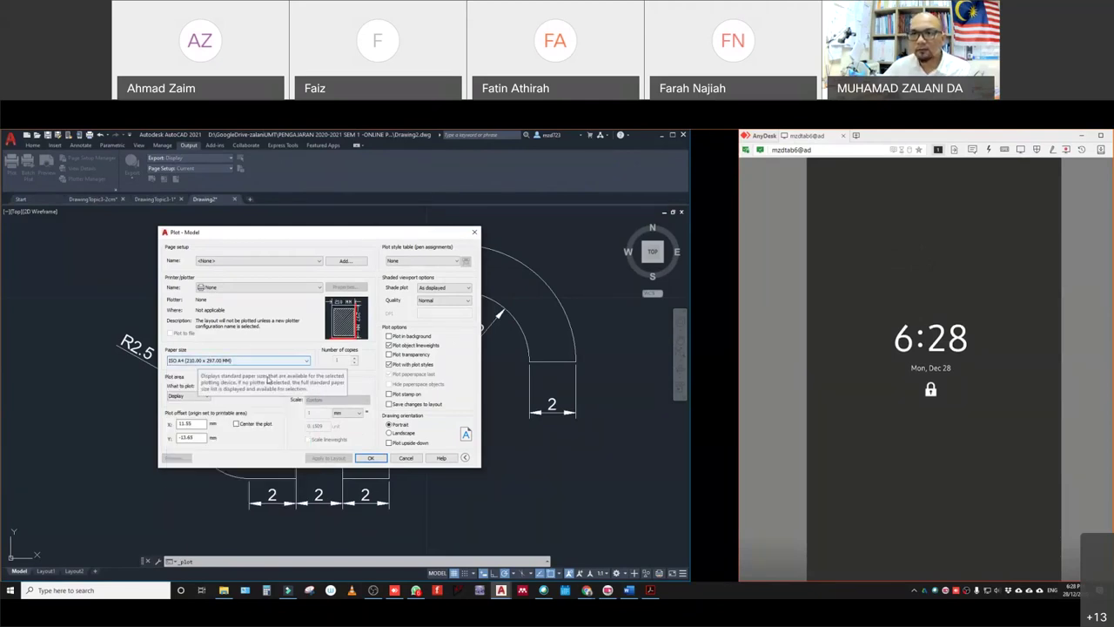
- Set the plotter to DWG To PDF.pc3 and the drawing orientation to landscape
left_click(258, 288)
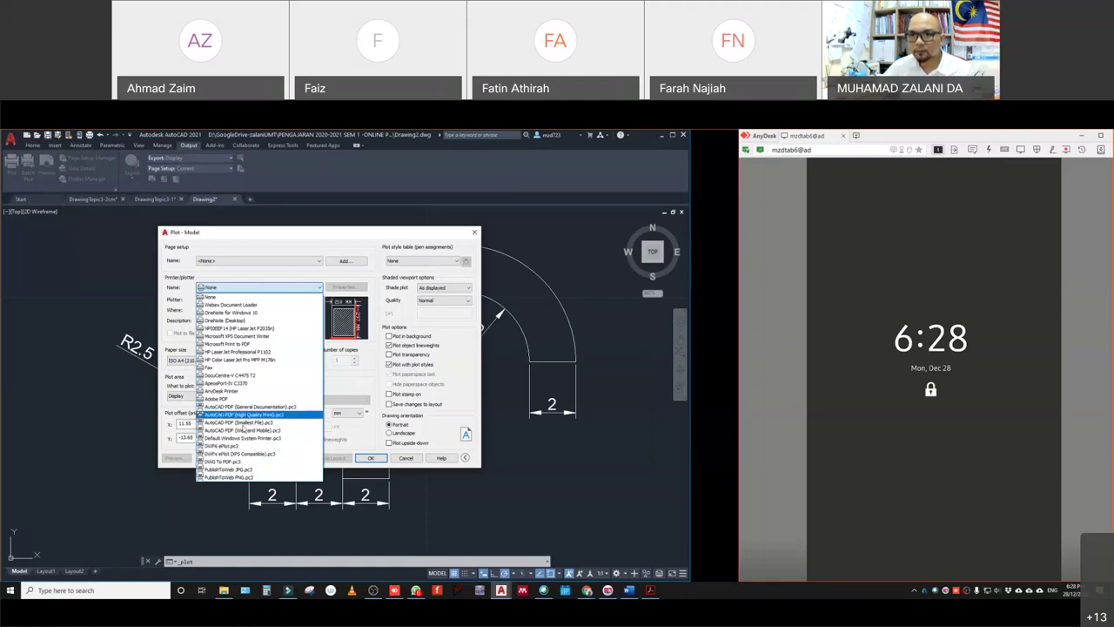
left_click(254, 461)
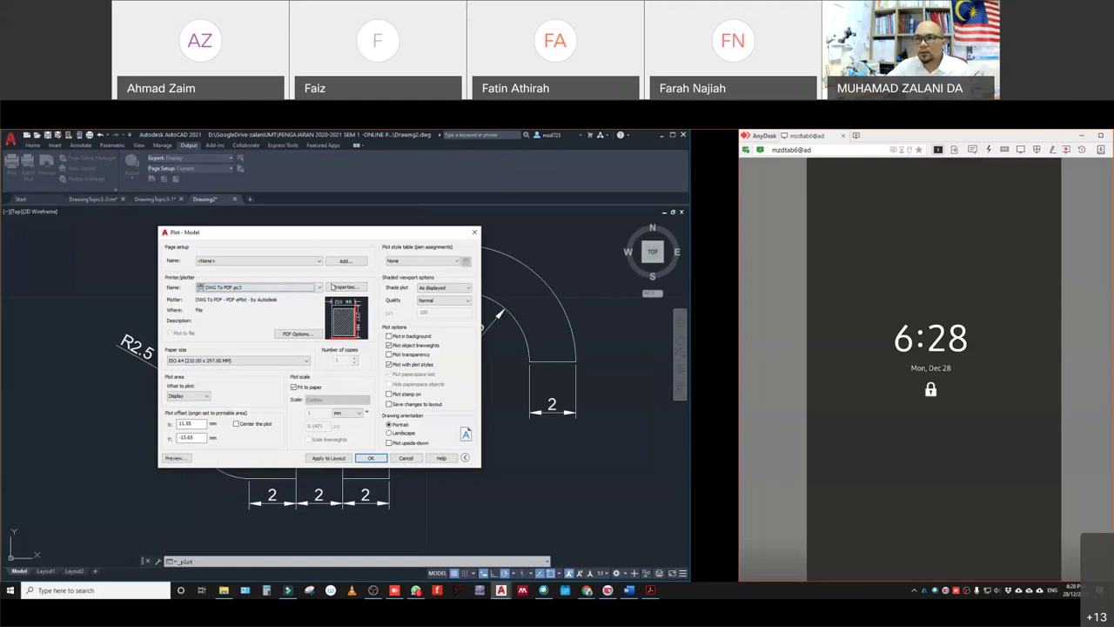
left_click(389, 433)
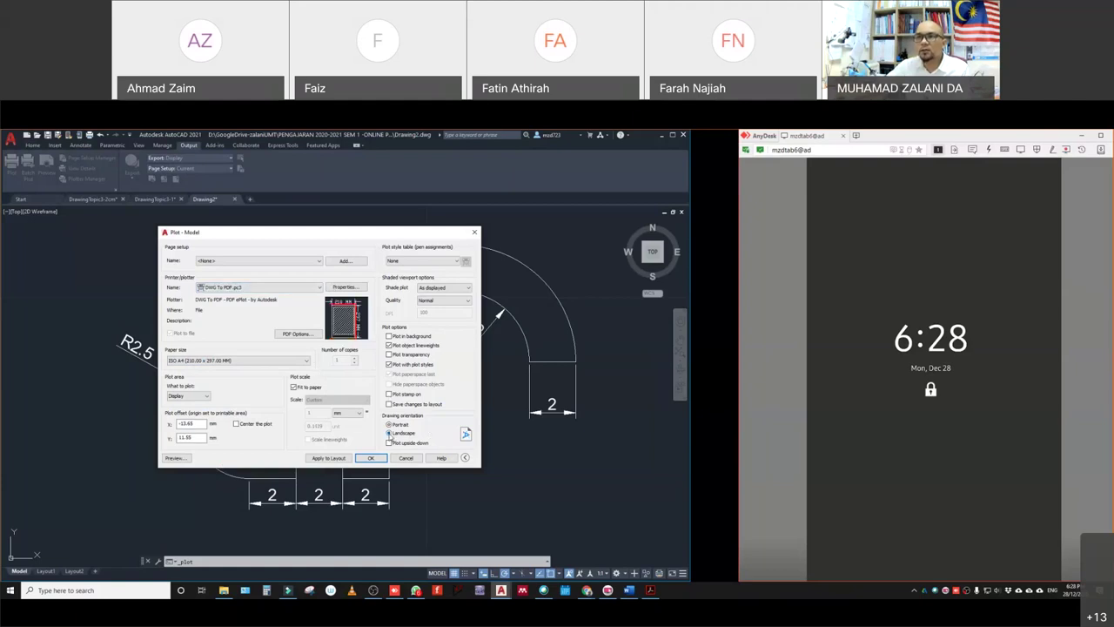
left_click(389, 424)
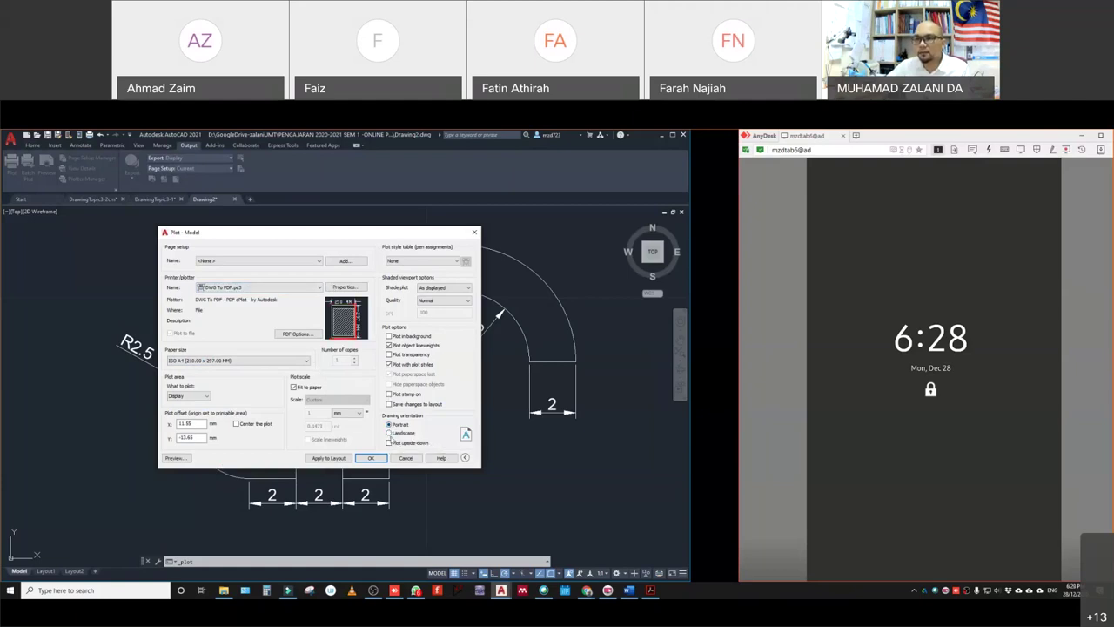
left_click(389, 433)
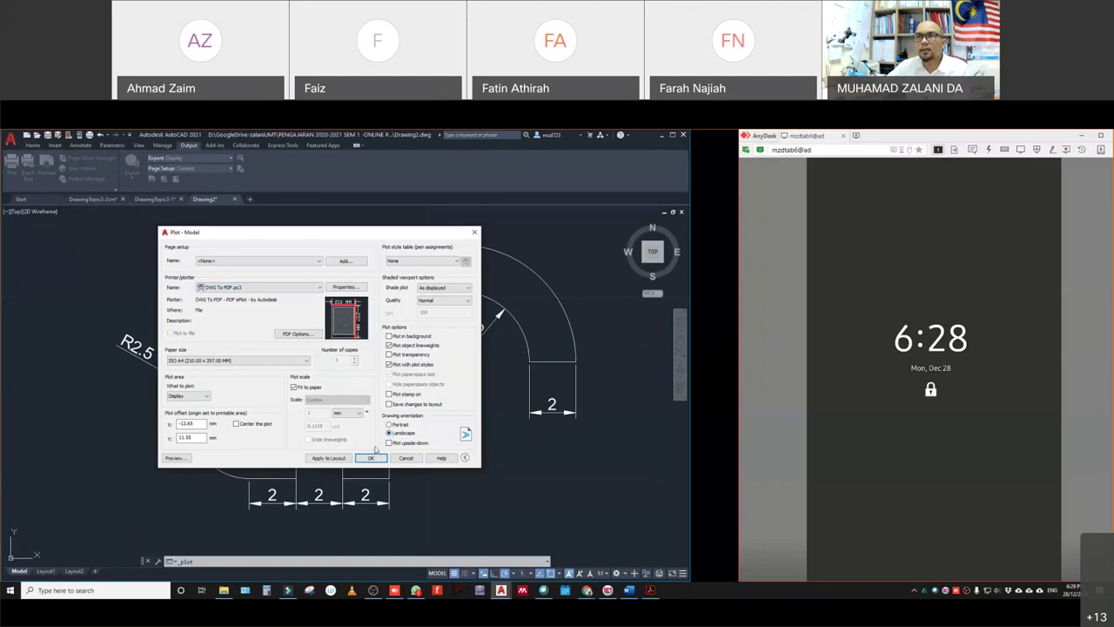
- Plot the drawing to Drawing2-Model.pdf in the AutoCAD-practical folder
left_click(372, 458)
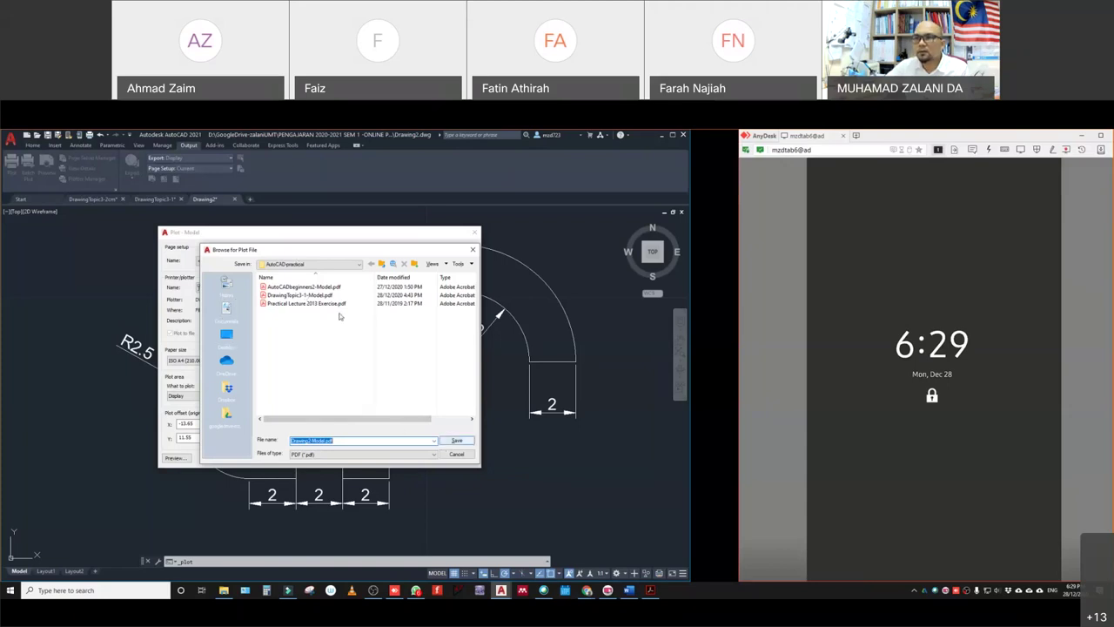
left_click_drag(339, 251, 317, 244)
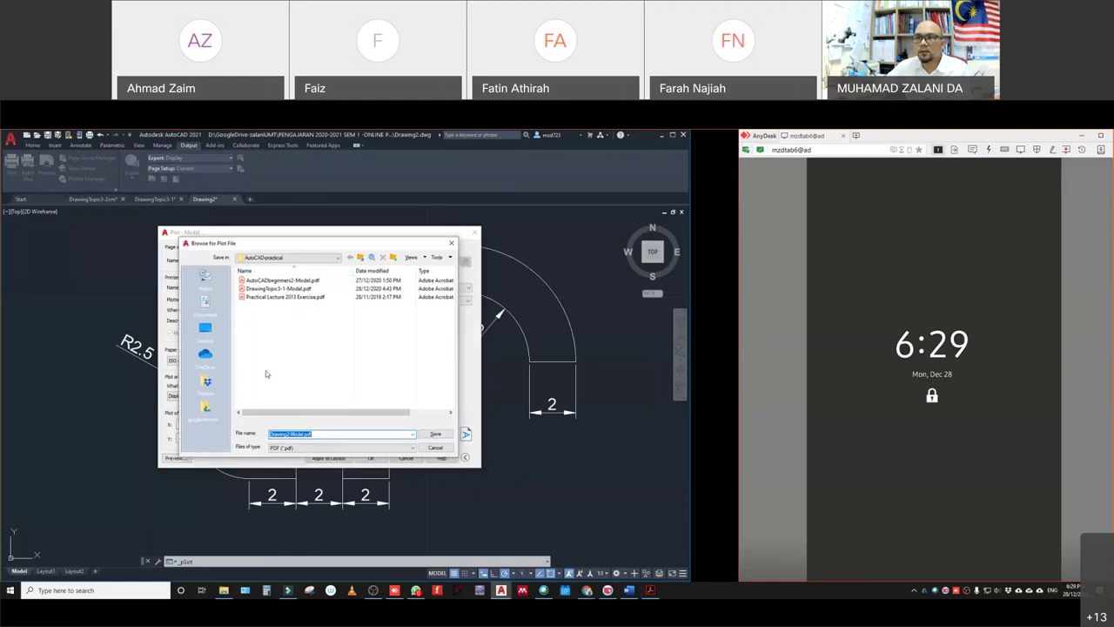
left_click(432, 434)
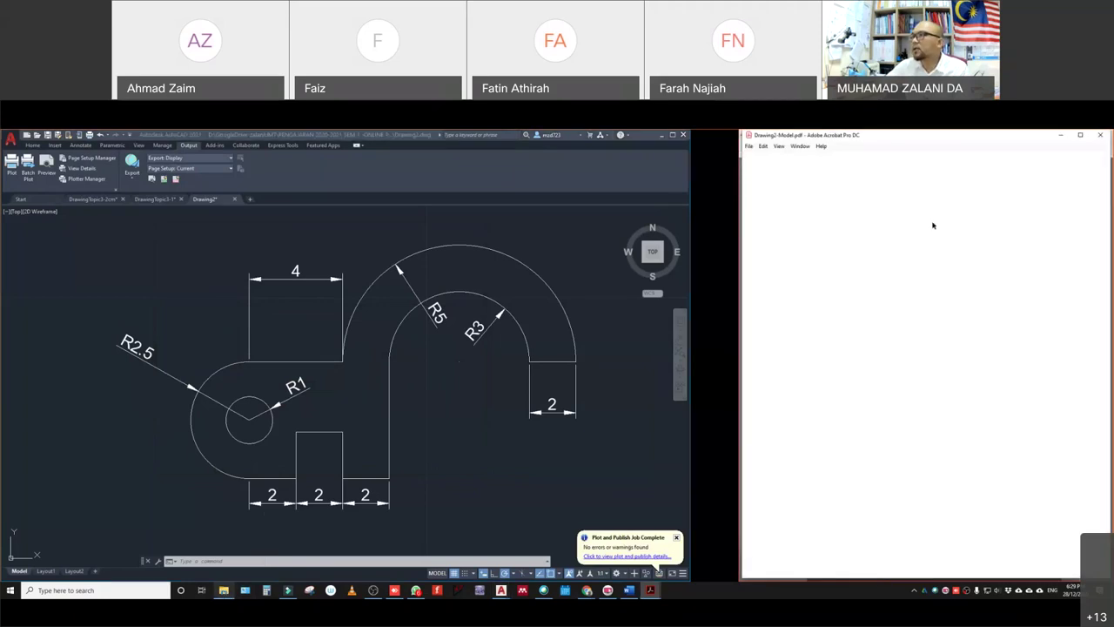
- Maximize the plotted PDF and examine the figure and its dimensions at 125% zoom
left_click(1079, 136)
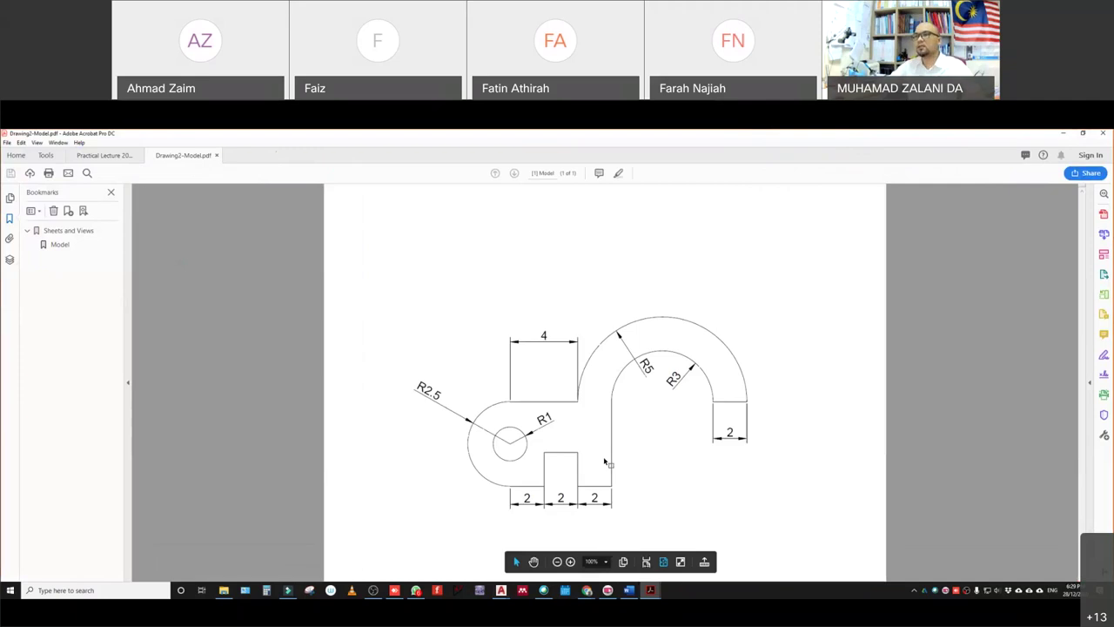
scroll(605, 448, "up", 2, "ctrl")
scroll(605, 461, "down", 1, "ctrl")
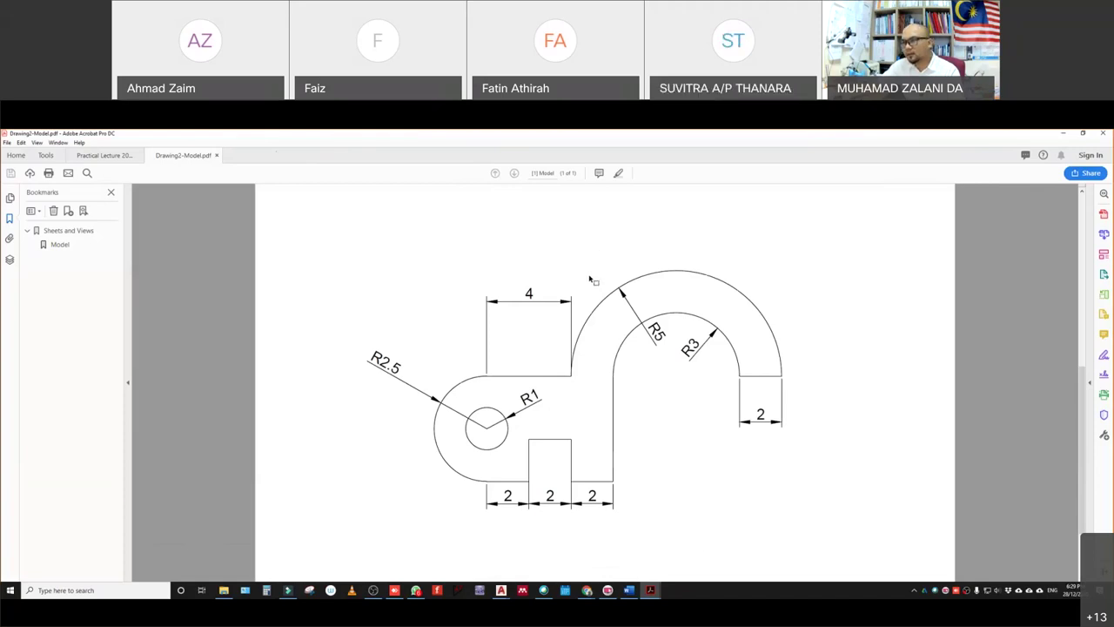
- Switch to the MyNemo attendance page in Chrome and show the first FEI3202 session's QR code in a maximized window
mouse_move(587, 590)
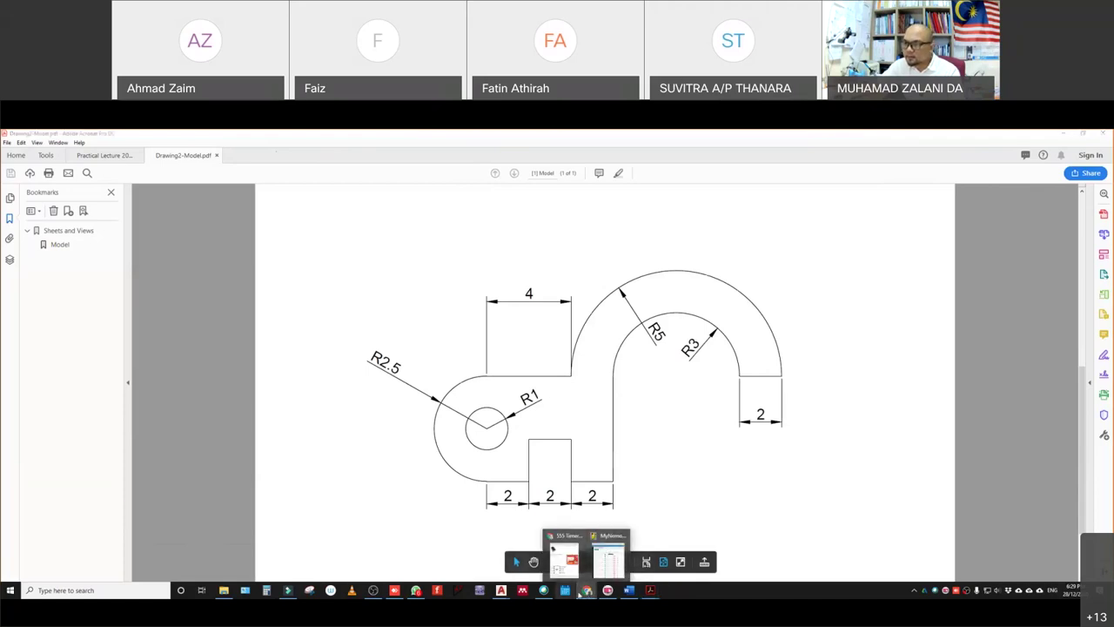
left_click(565, 590)
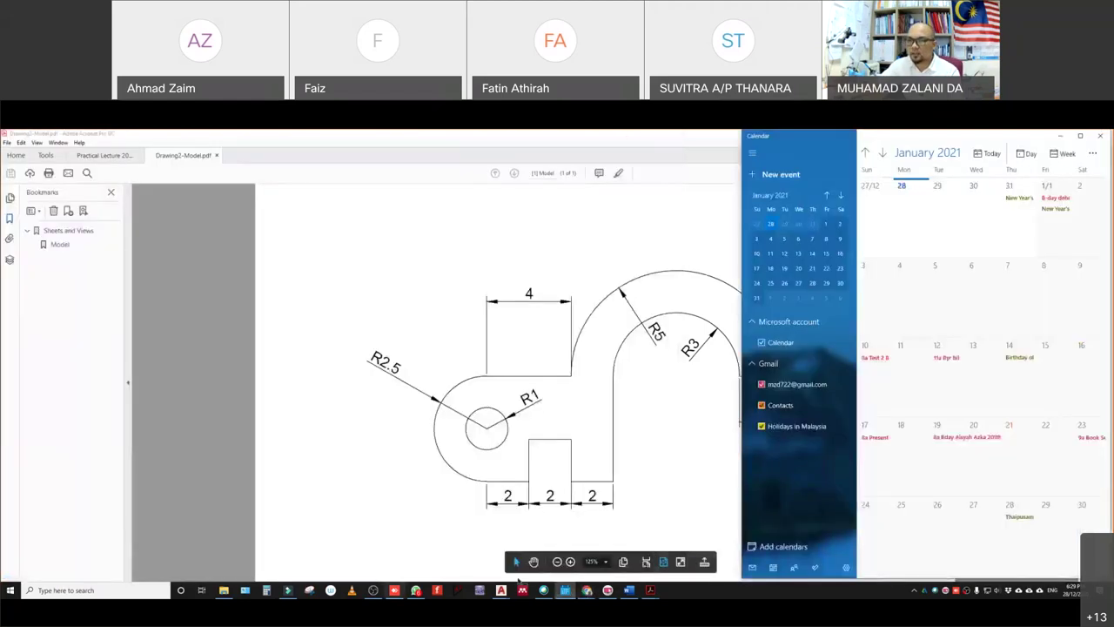
mouse_move(587, 590)
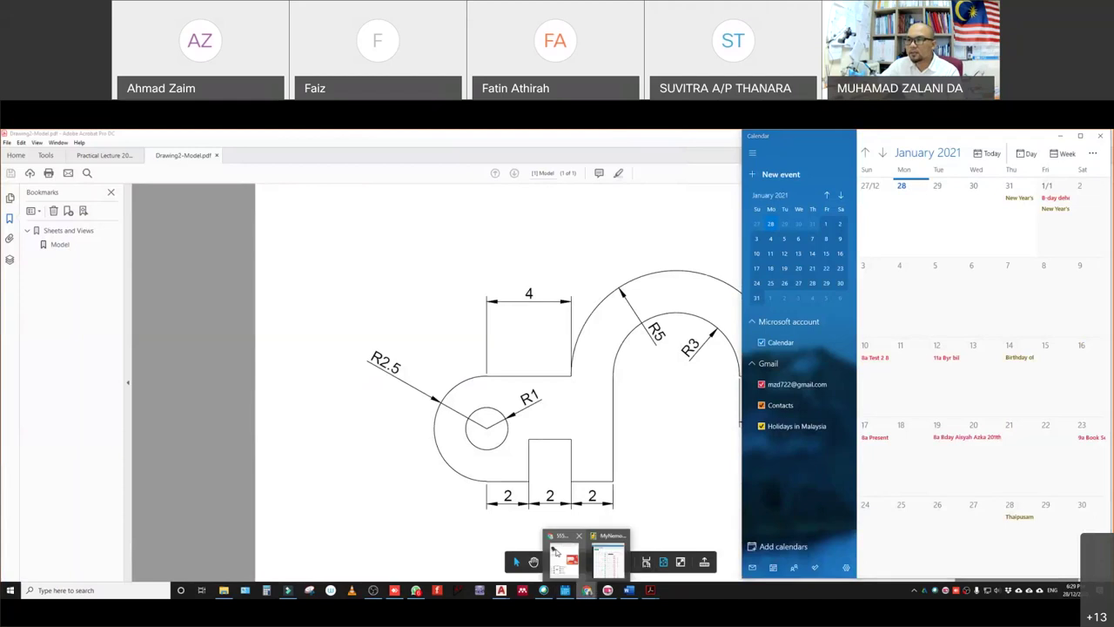
left_click(604, 558)
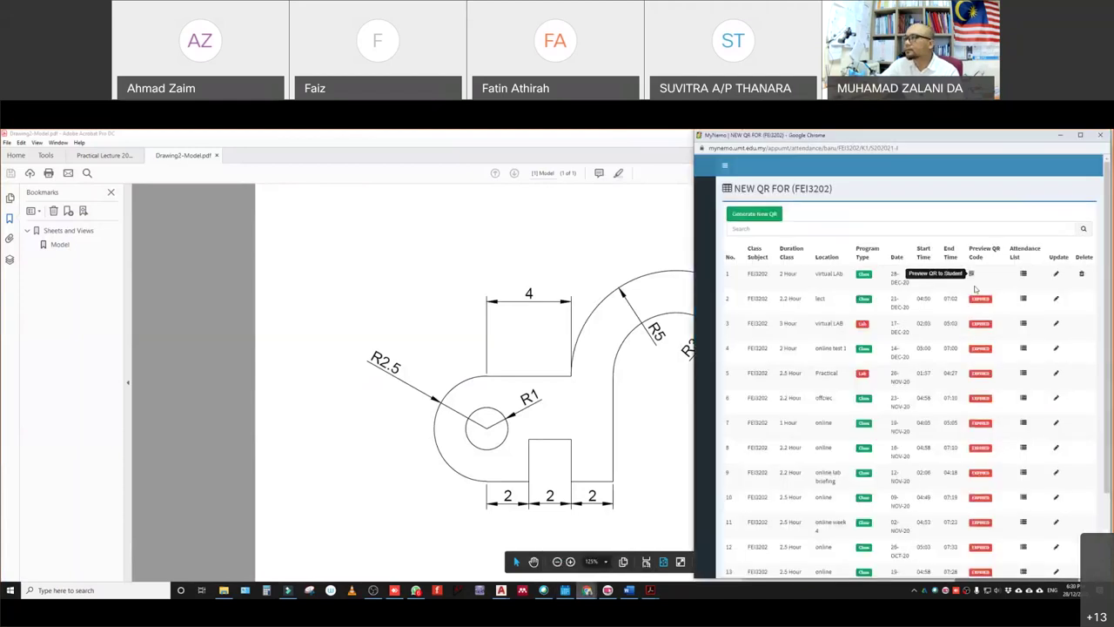
left_click(971, 274)
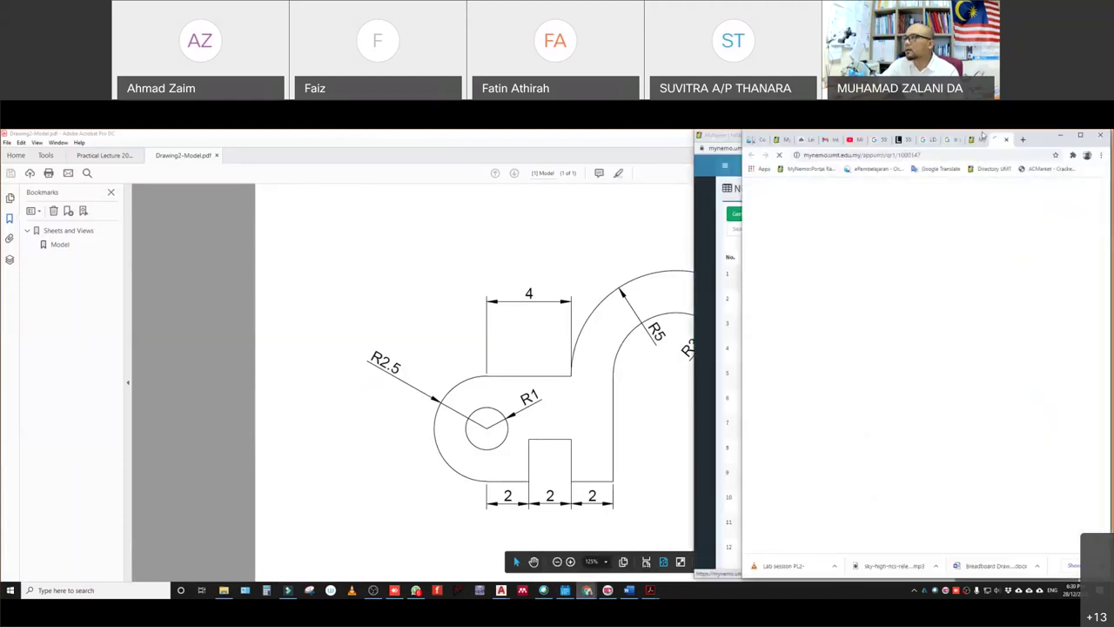
key("super+Up")
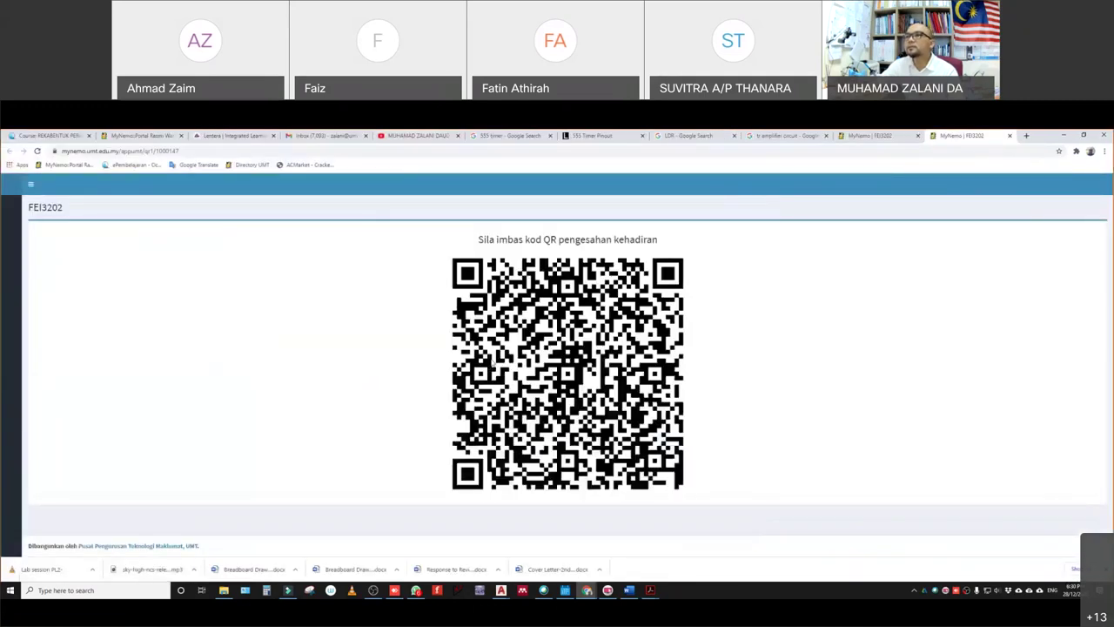